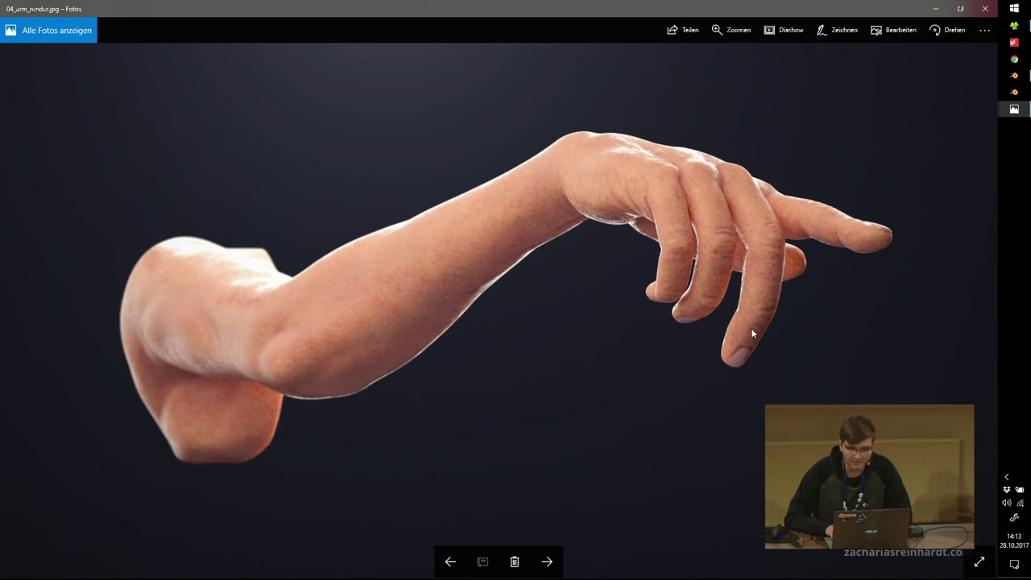
Browse the remaining sculpting renders from the arm through 14_first_sculptjanuary.png and close the image viewer.
{"action": "key", "text": "Right"}
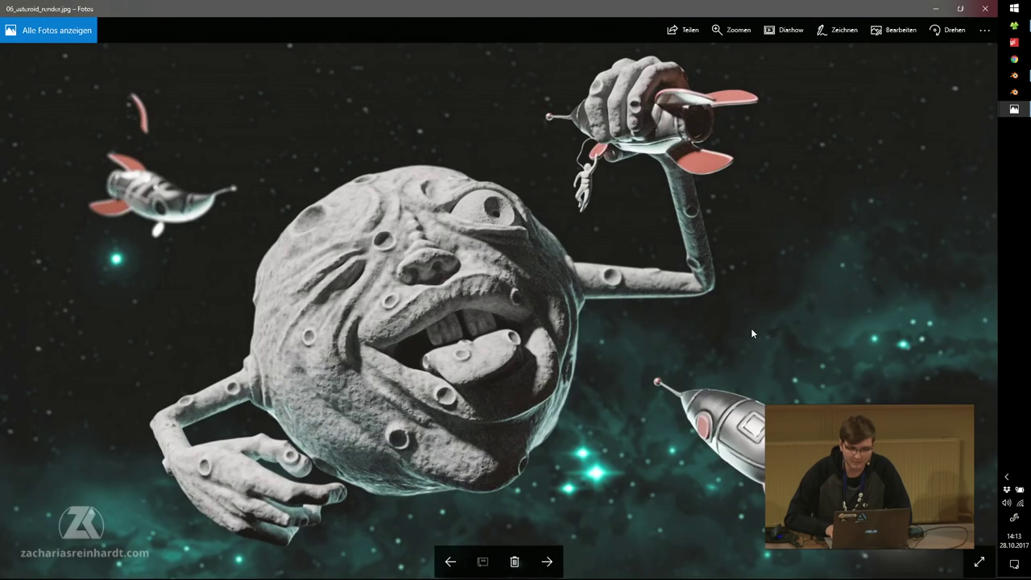
{"action": "key", "text": "Right"}
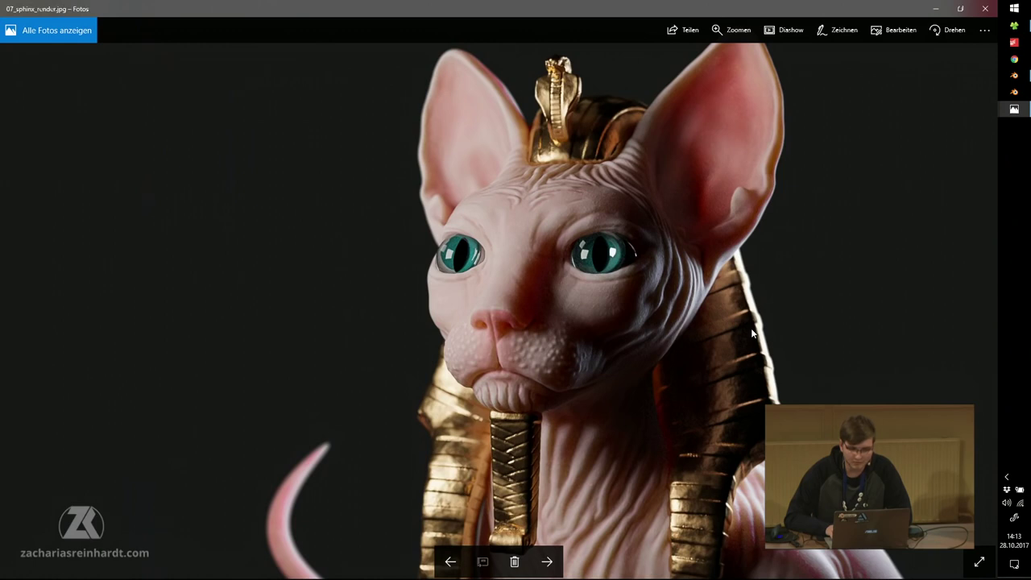
{"action": "key", "text": "Right"}
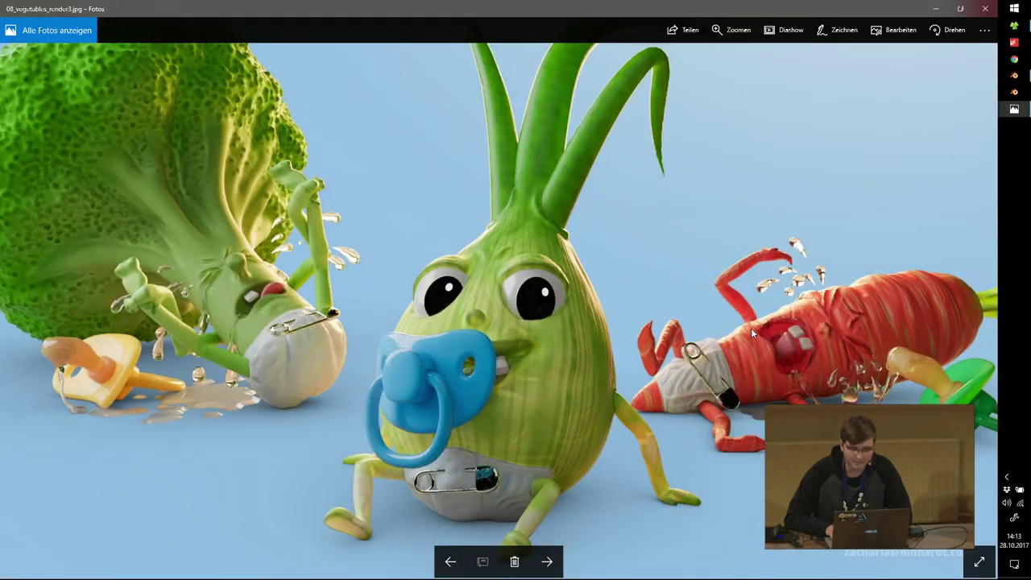
{"action": "key", "text": "Right"}
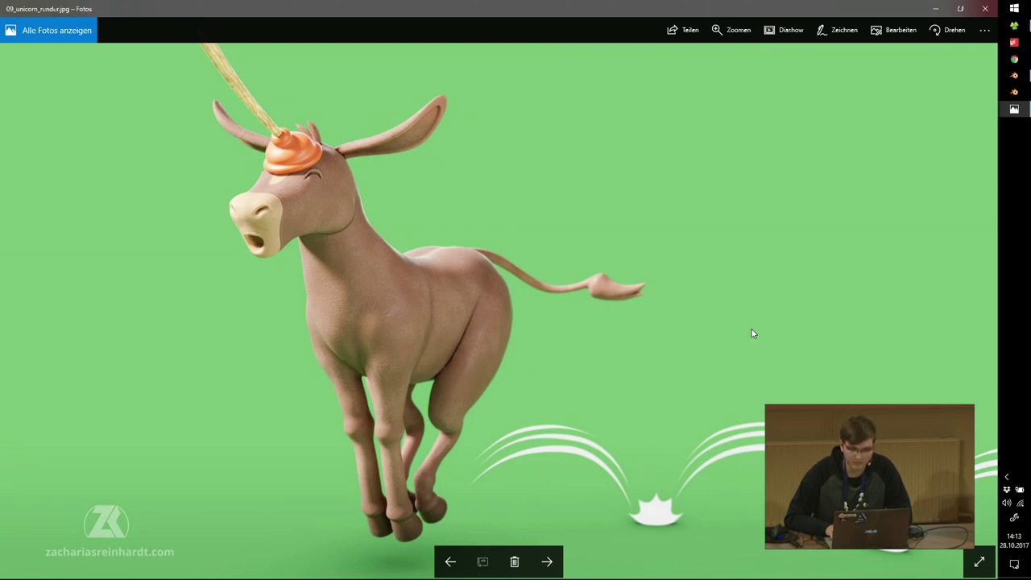
{"action": "key", "text": "Right"}
{"action": "key", "text": "Right"}
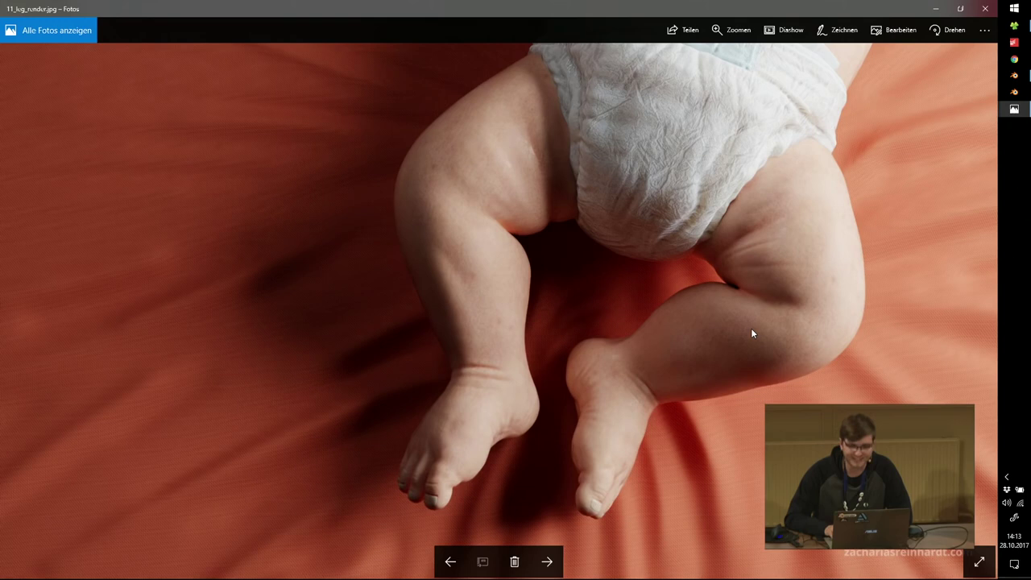
{"action": "key", "text": "Right"}
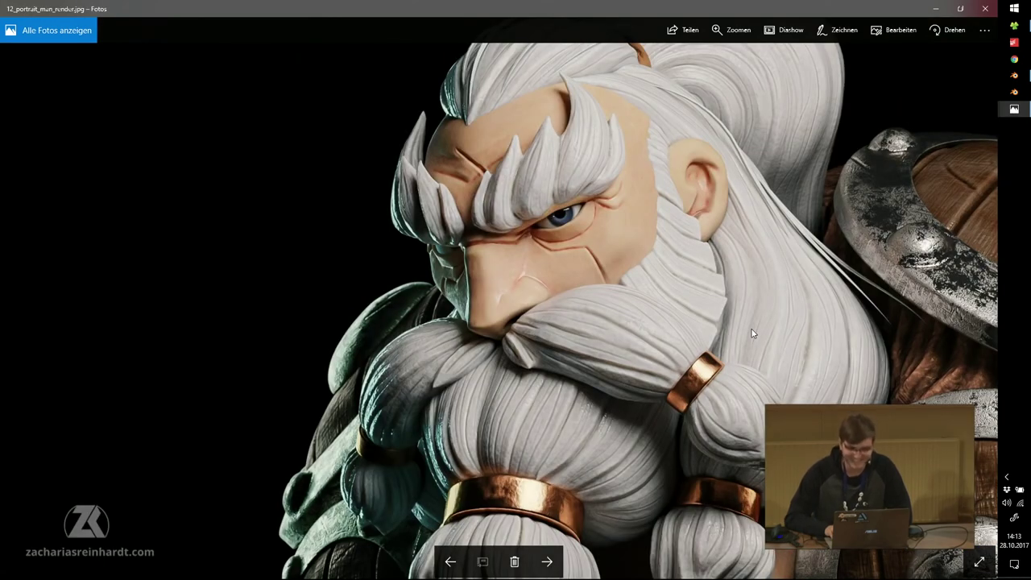
{"action": "key", "text": "Right"}
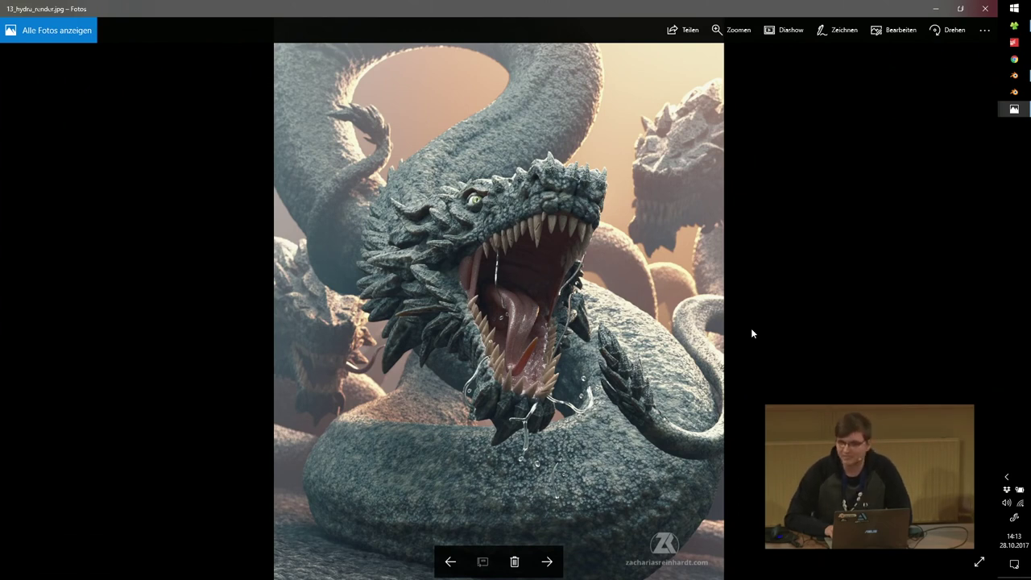
{"action": "key", "text": "Right"}
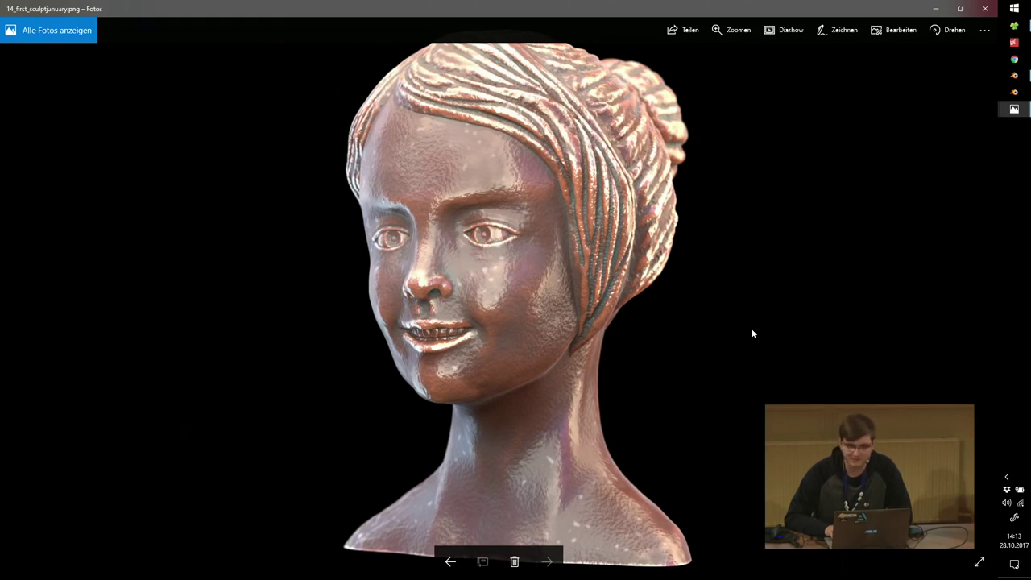
{"action": "key", "text": "Left"}
{"action": "key", "text": "Right"}
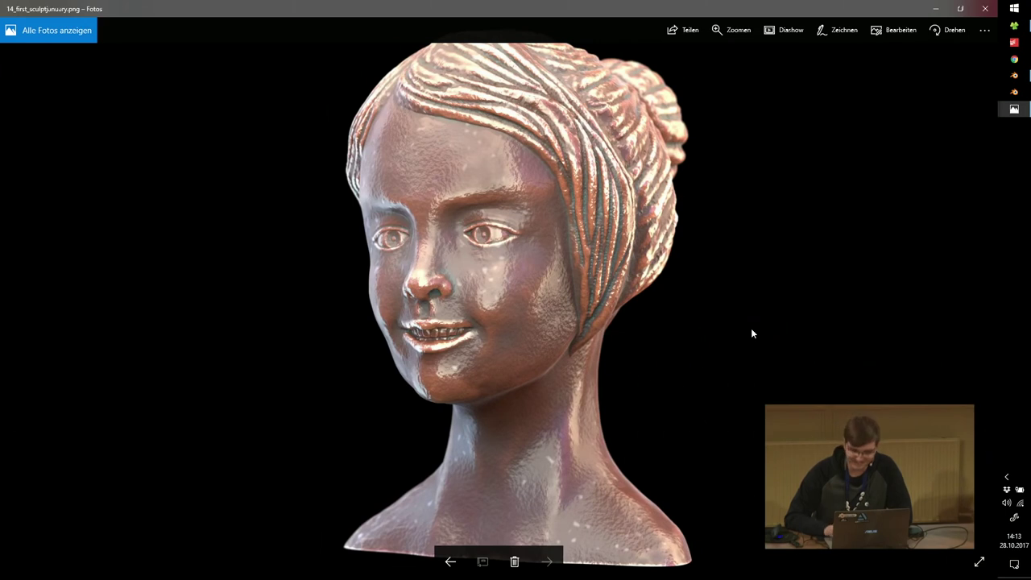
{"action": "left_click", "coordinate": [984, 8]}
{"action": "left_click", "coordinate": [433, 292]}
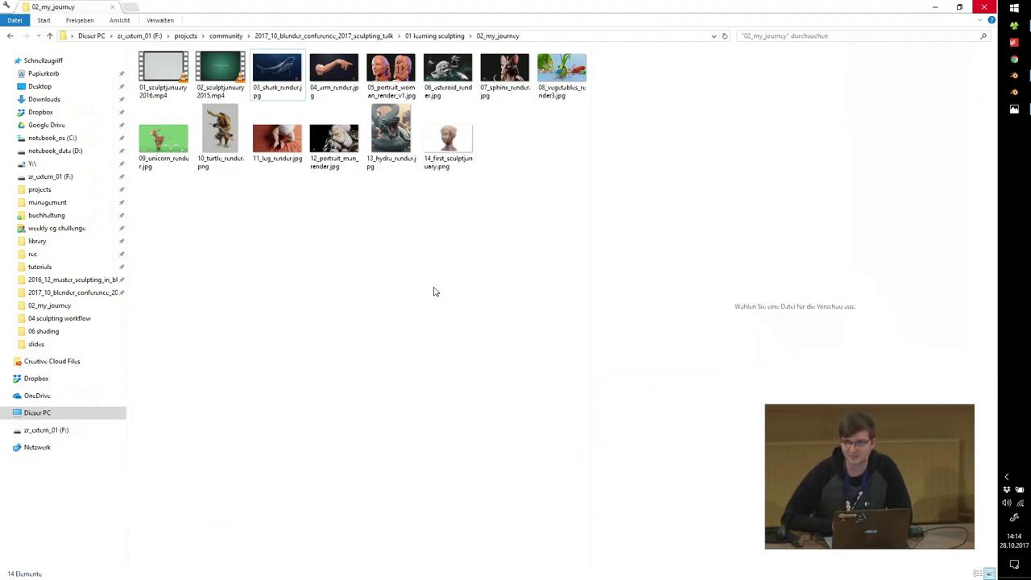
Open the SculptJanuary web page from the 01 learning sculpting folder and close the browser.
{"action": "left_click", "coordinate": [430, 39]}
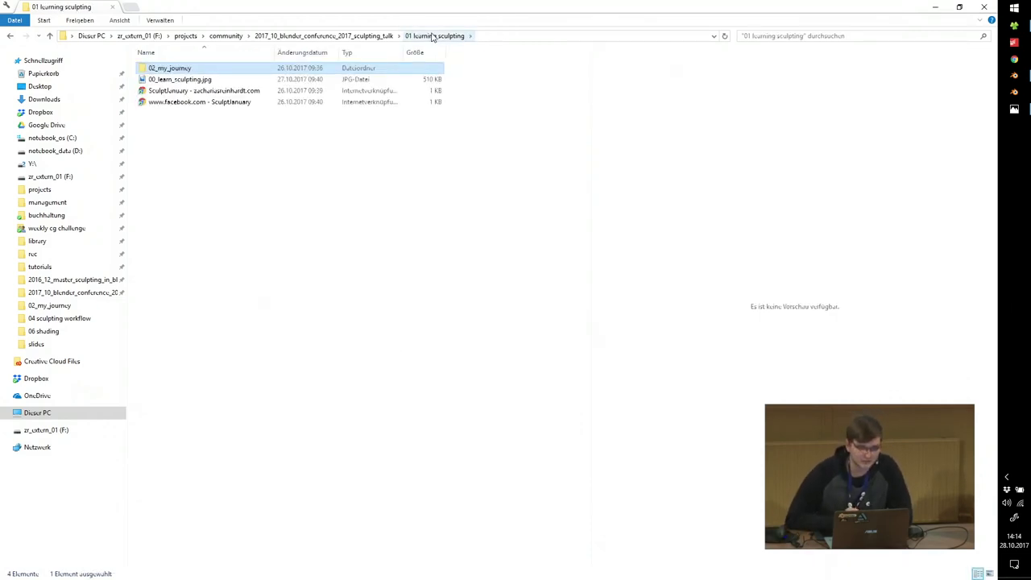
{"action": "double_click", "coordinate": [218, 91]}
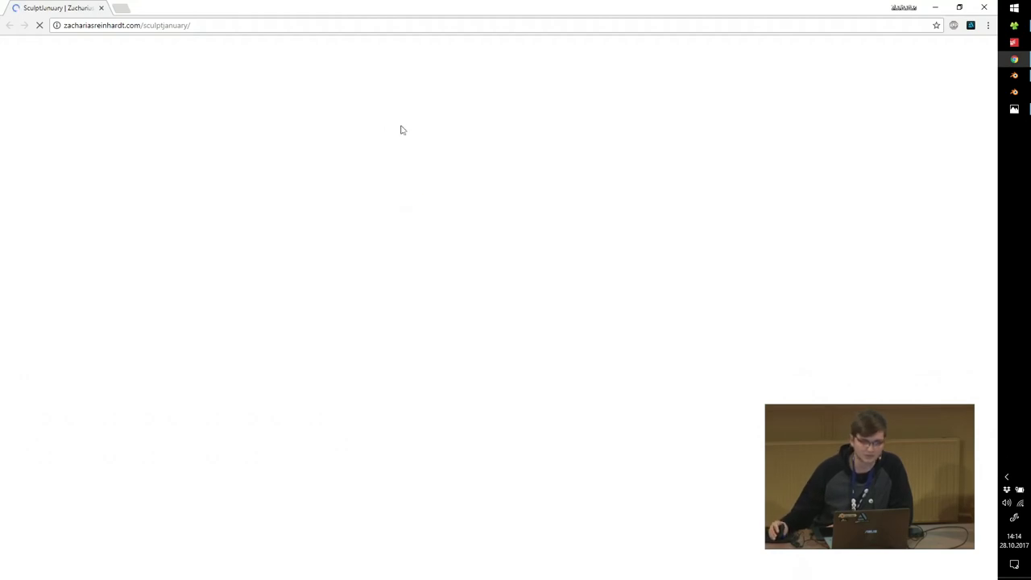
{"action": "left_click", "coordinate": [985, 7]}
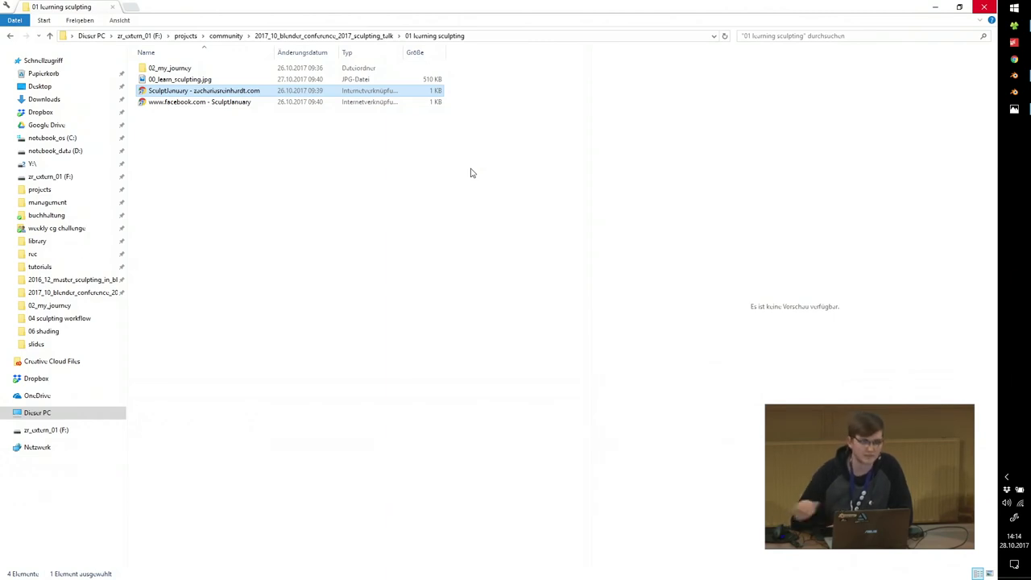
Open the 00_preparation.jpg slide from the talk's 02 preparation folder.
{"action": "left_click", "coordinate": [371, 36]}
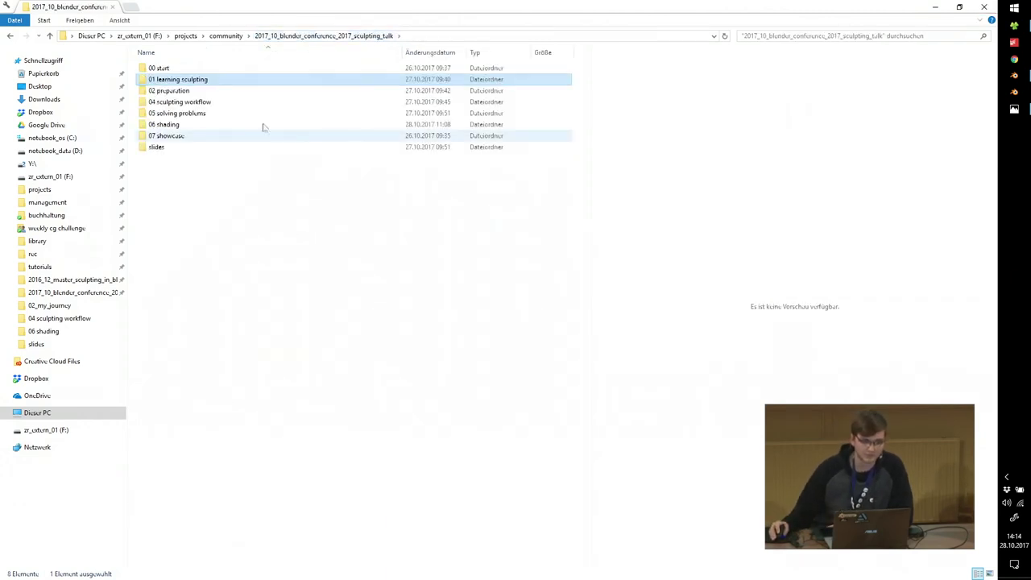
{"action": "double_click", "coordinate": [166, 90]}
{"action": "double_click", "coordinate": [164, 85]}
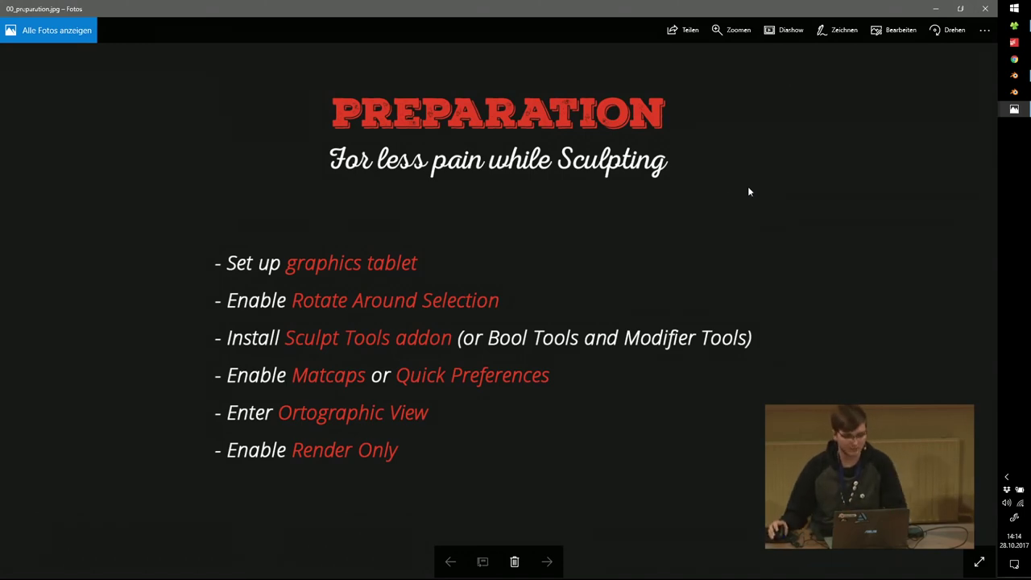
Find and open the Wacom Tablett-Eigenschaften to show the Grip Pen settings.
{"action": "left_click", "coordinate": [1015, 8]}
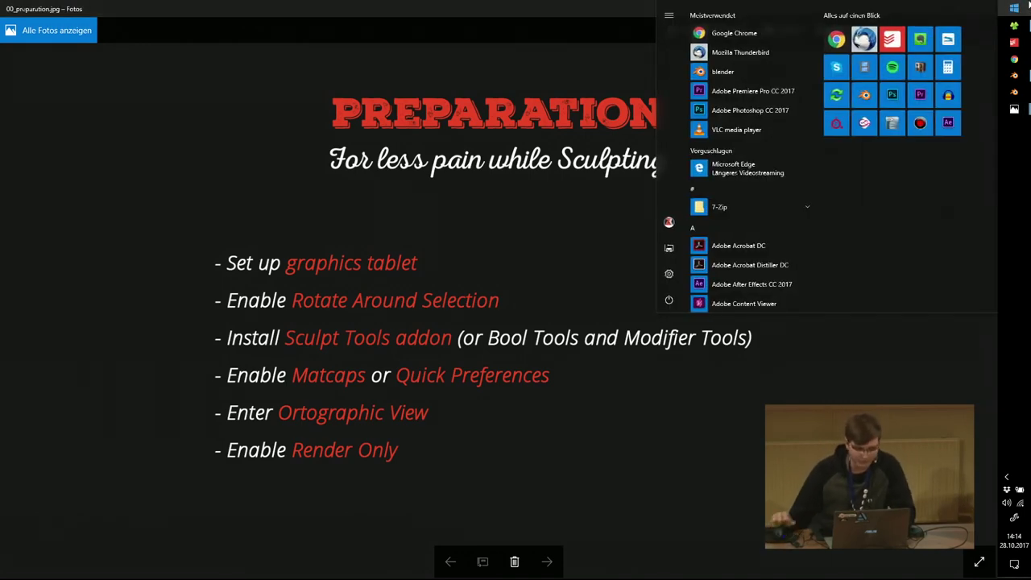
{"action": "left_click", "coordinate": [1015, 9]}
{"action": "key", "text": "super"}
{"action": "type", "text": "wac"}
{"action": "left_click", "coordinate": [917, 57]}
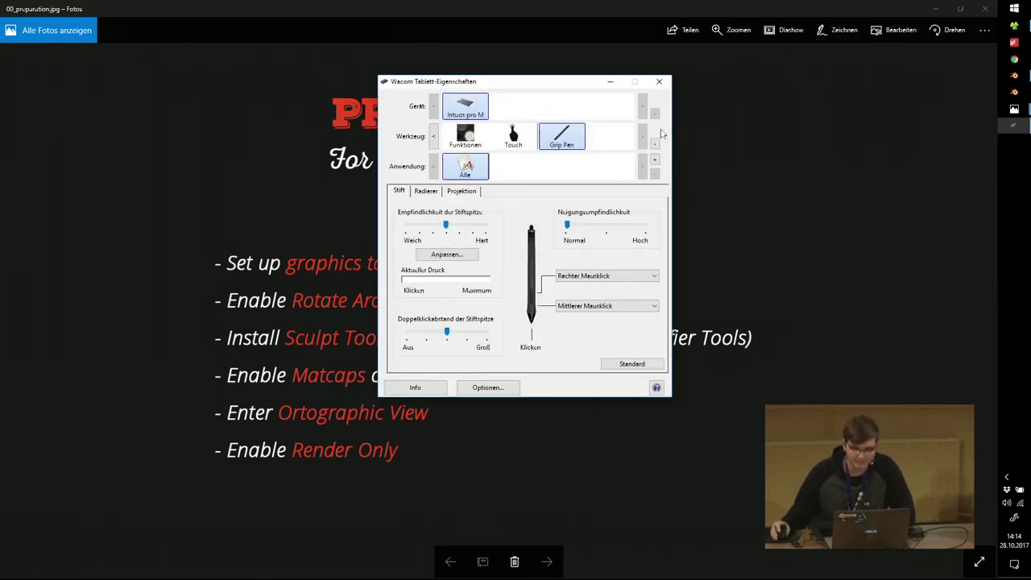
{"action": "left_click_drag", "start_coordinate": [566, 87], "coordinate": [569, 85]}
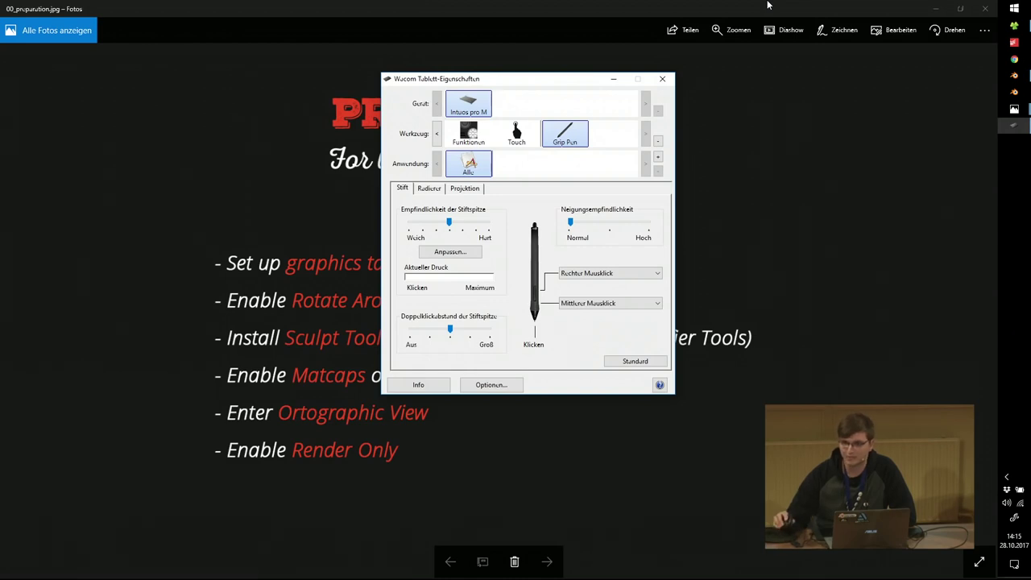
Switch to Blender and view the default cube from different angles.
{"action": "left_click", "coordinate": [1015, 76]}
{"action": "middle_click_drag", "start_coordinate": [323, 262], "coordinate": [384, 241]}
{"action": "scroll", "coordinate": [312, 234], "scroll_direction": "up", "scroll_amount": 4}
{"action": "middle_click_drag", "start_coordinate": [259, 246], "coordinate": [390, 268]}
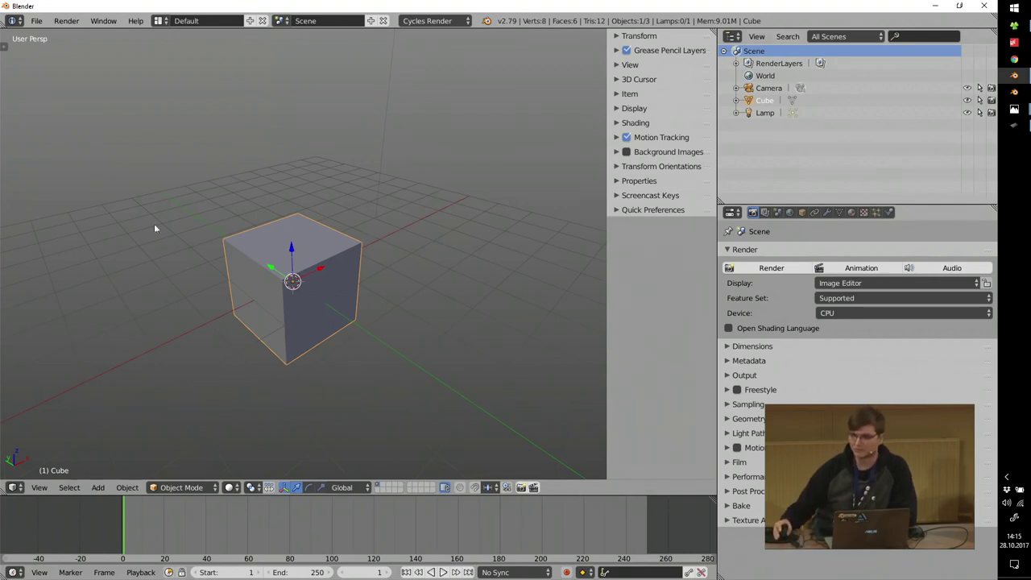
Return to the Wacom tablet properties, review the side switch mode in the options, and close the tablet settings.
{"action": "left_click", "coordinate": [1013, 126]}
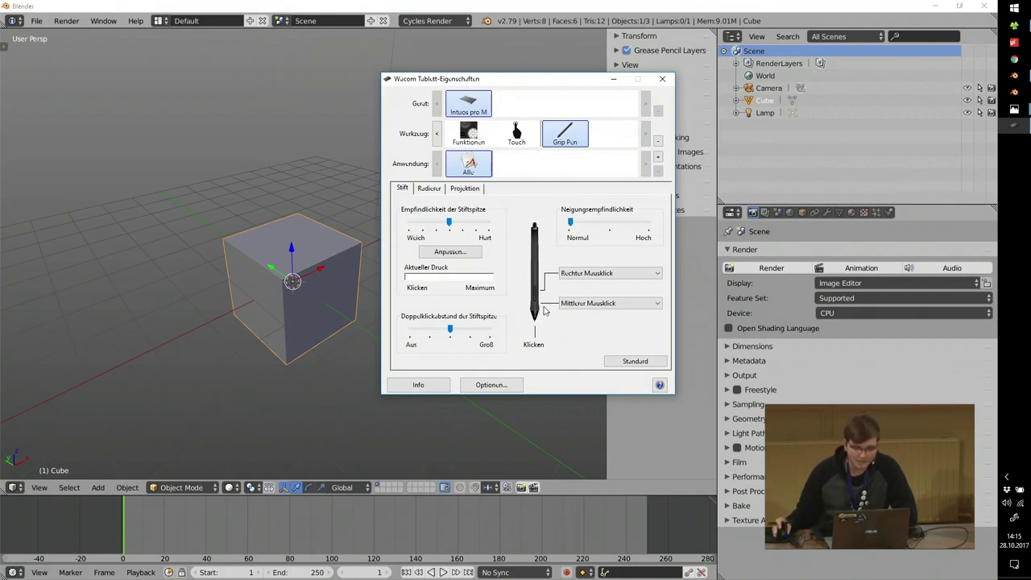
{"action": "left_click", "coordinate": [503, 387]}
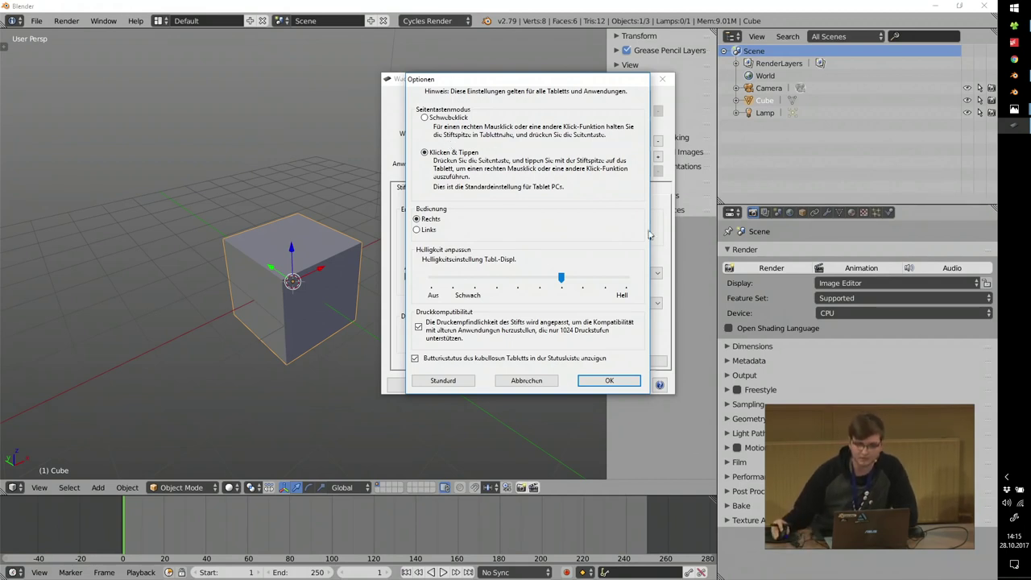
{"action": "left_click", "coordinate": [609, 381]}
{"action": "left_click", "coordinate": [665, 79]}
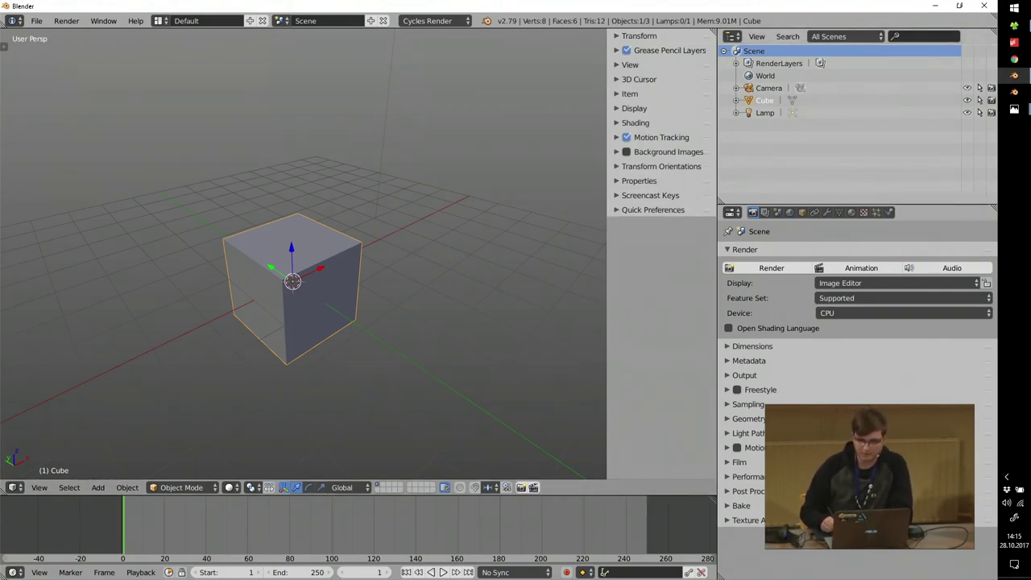
Reopen the Wacom tablet properties and set the pen projection's Bildschirmbereich to Bildschirm 1.
{"action": "key", "text": "super"}
{"action": "type", "text": "wac"}
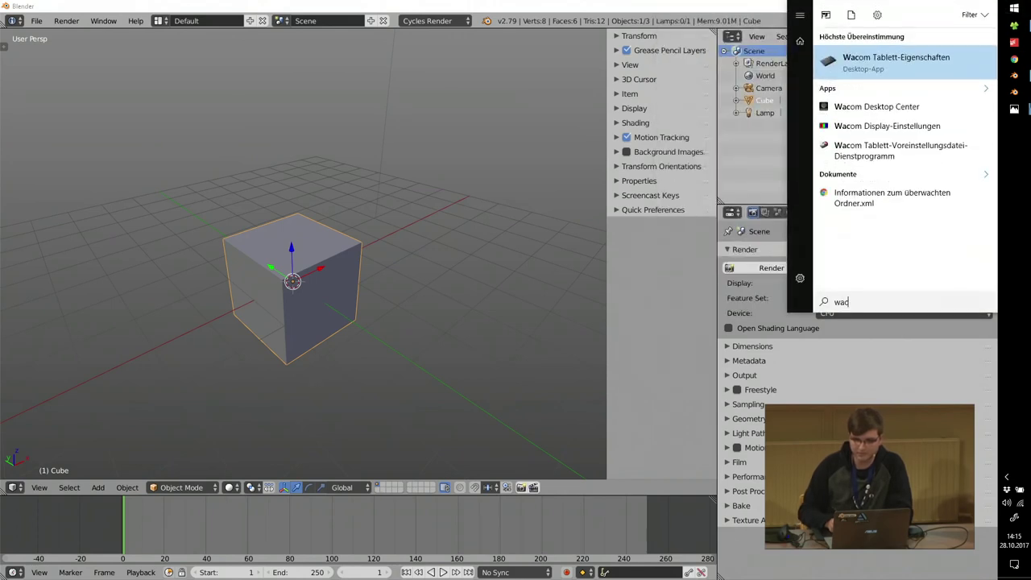
{"action": "left_click", "coordinate": [910, 74]}
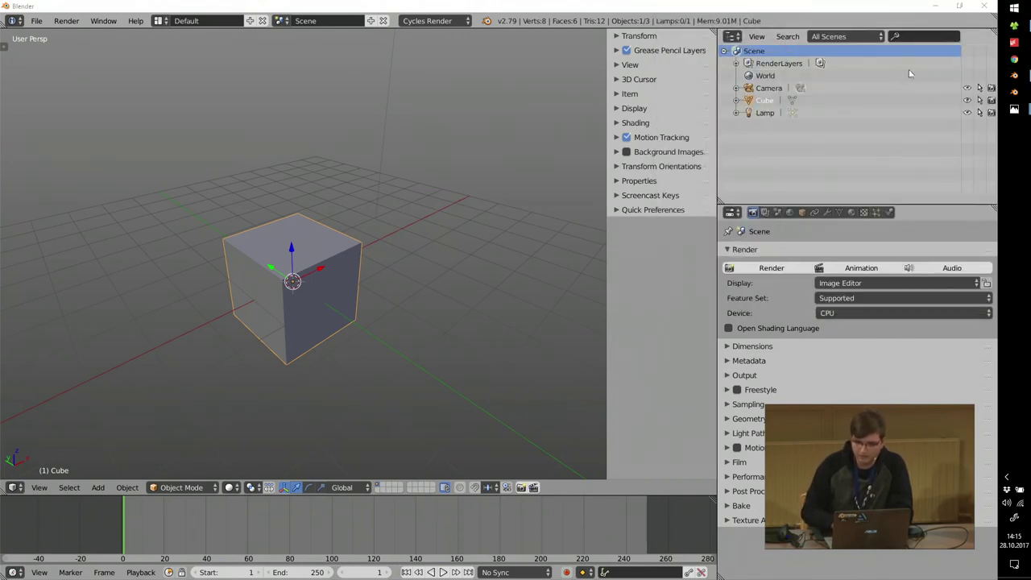
{"action": "left_click", "coordinate": [465, 188]}
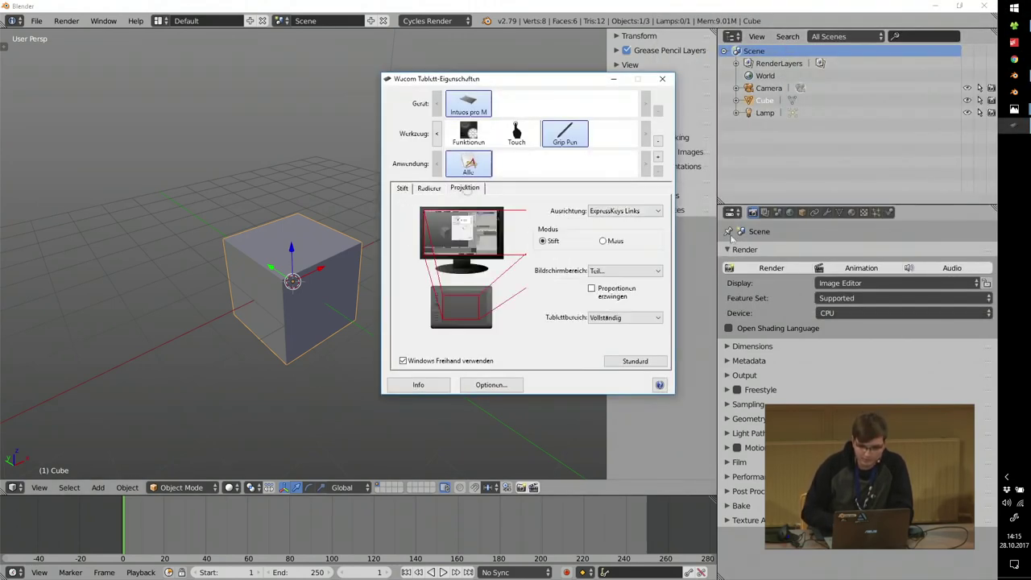
{"action": "left_click", "coordinate": [601, 271]}
{"action": "left_click", "coordinate": [608, 296]}
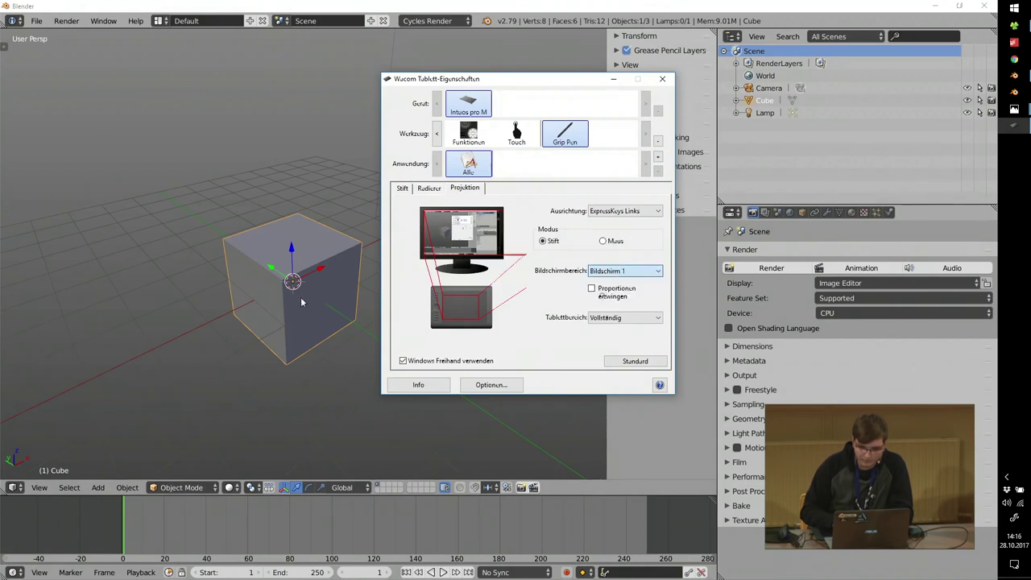
{"action": "left_click", "coordinate": [662, 78]}
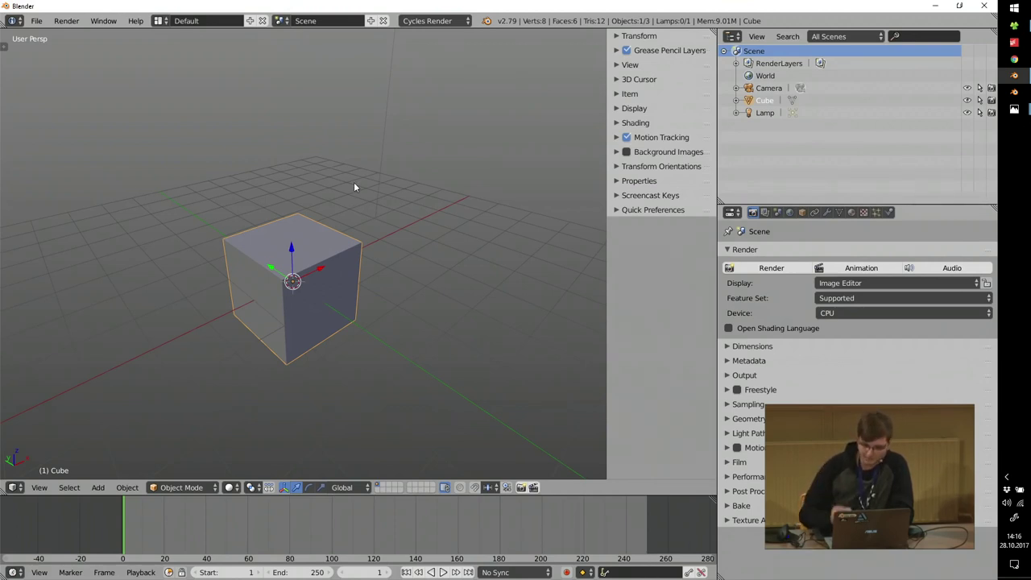
Test the viewport navigation by orbiting, panning and zooming around the default cube.
{"action": "middle_click_drag", "start_coordinate": [416, 204], "coordinate": [283, 325]}
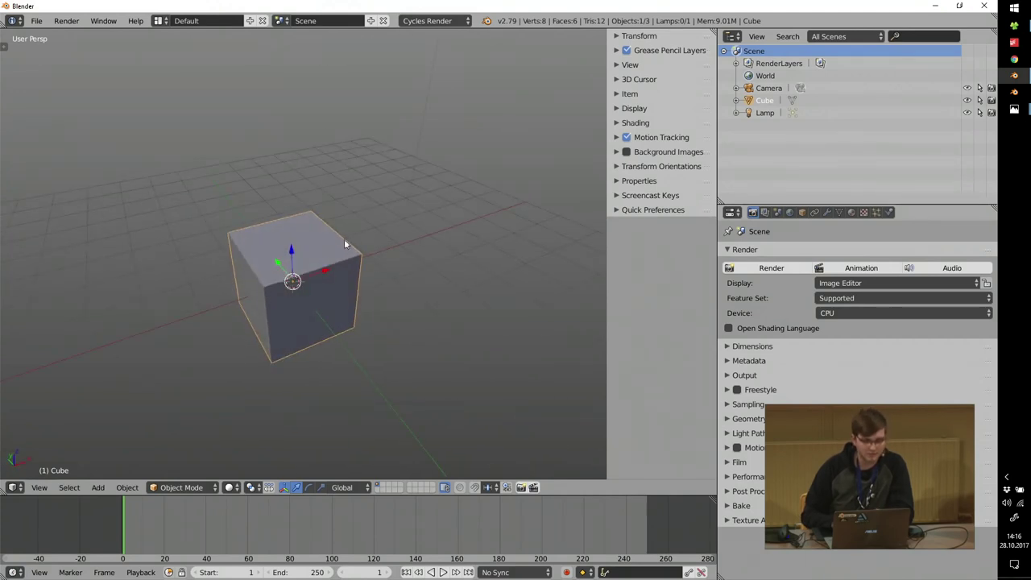
{"action": "middle_click_drag", "start_coordinate": [241, 295], "coordinate": [253, 272]}
{"action": "middle_click_drag", "start_coordinate": [291, 304], "coordinate": [294, 263], "text": "ctrl"}
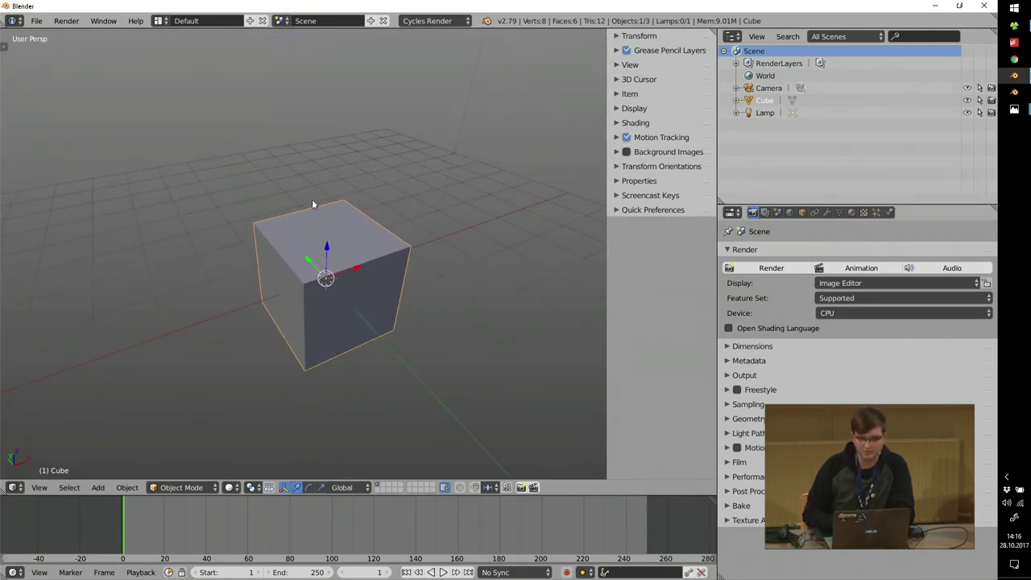
{"action": "middle_click_drag", "start_coordinate": [357, 214], "coordinate": [296, 259]}
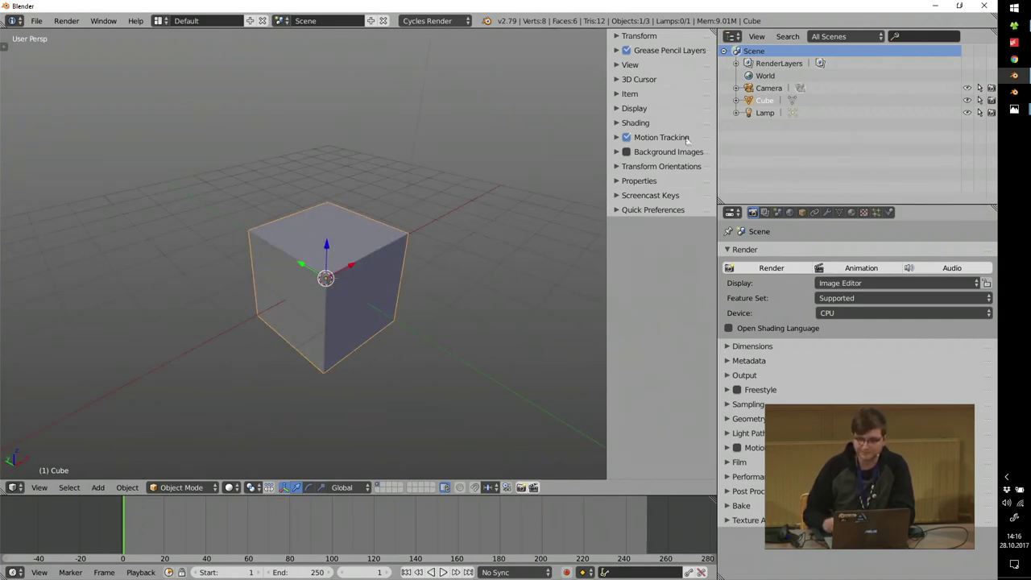
Close 00_learn_sculpting.jpg and bring the 00_preparation.jpg slide to the front.
{"action": "mouse_move", "coordinate": [1014, 109]}
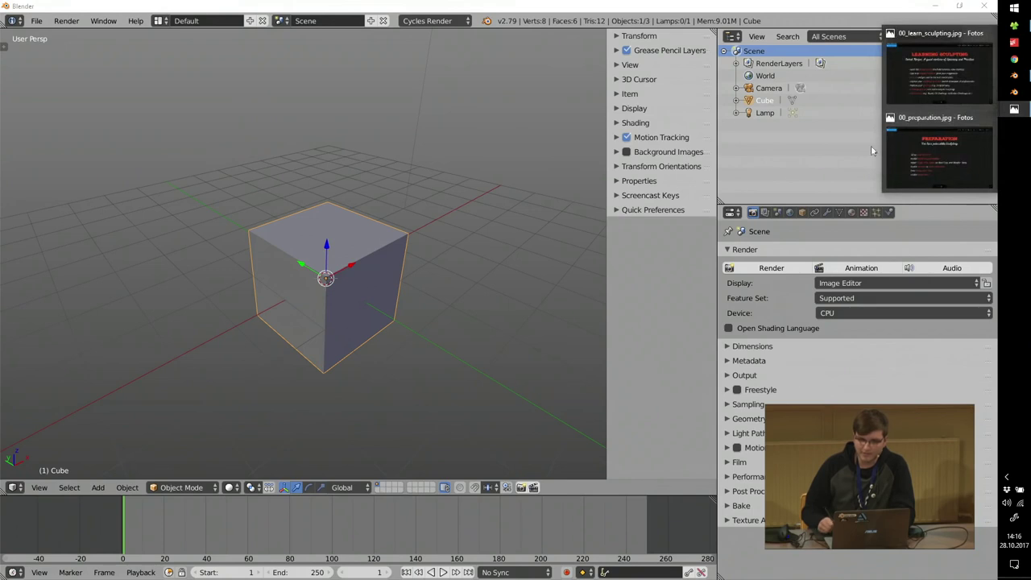
{"action": "left_click", "coordinate": [989, 34]}
{"action": "left_click", "coordinate": [935, 80]}
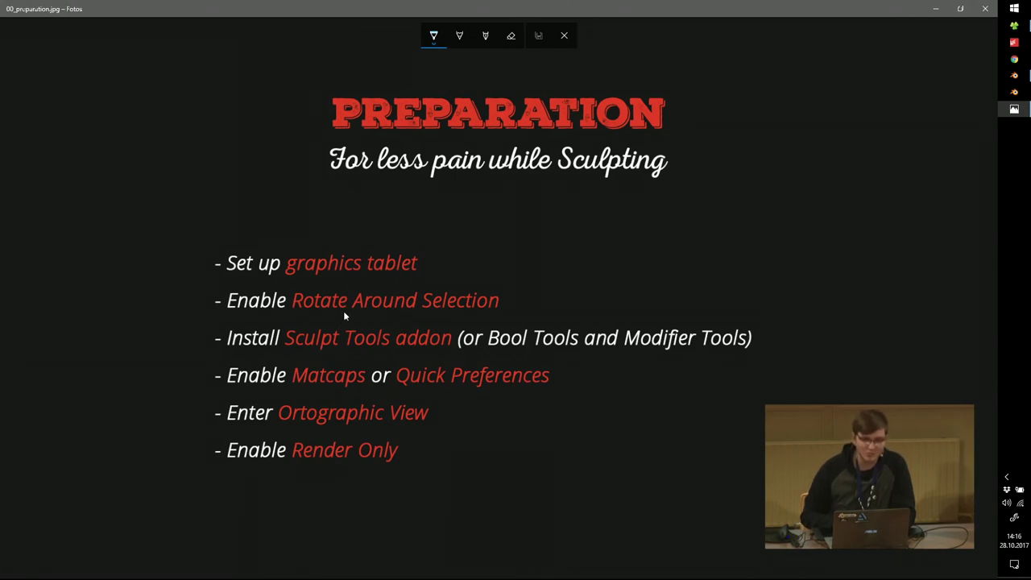
{"action": "key", "text": "super"}
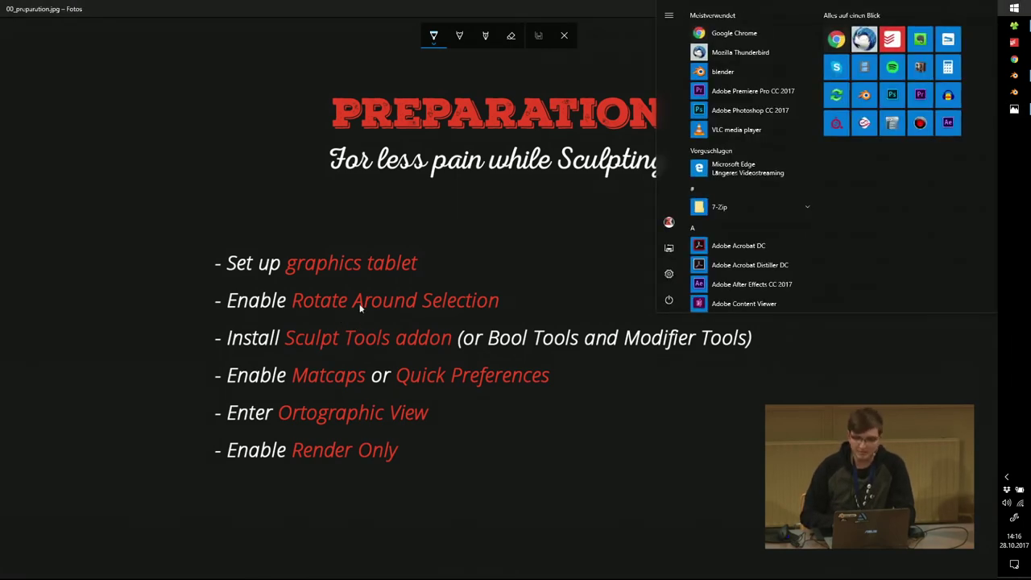
In Blender, add a level 3 Subdivision Surface modifier to the cube, apply it and enter Sculpt Mode.
{"action": "left_click", "coordinate": [1015, 76]}
{"action": "mouse_move", "coordinate": [379, 258]}
{"action": "middle_mouse_down"}
{"action": "mouse_move", "coordinate": [382, 271]}
{"action": "mouse_move", "coordinate": [369, 260]}
{"action": "middle_mouse_up"}
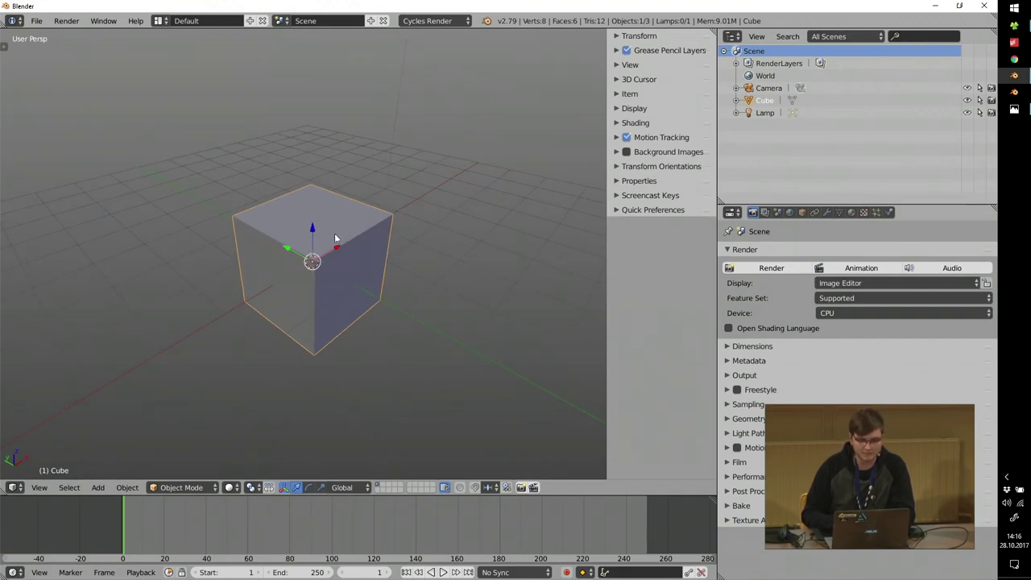
{"action": "key", "text": "ctrl+3"}
{"action": "left_click", "coordinate": [826, 213]}
{"action": "left_click", "coordinate": [772, 292]}
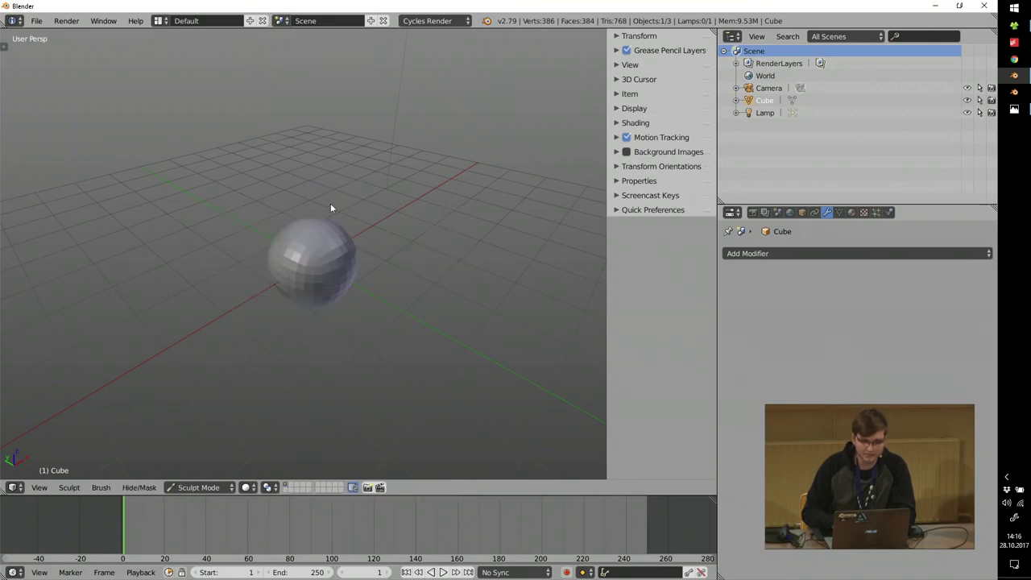
Enable Dyntopo for the subdivided cube and set its detail type method to Constant Detail.
{"action": "key", "text": "t"}
{"action": "left_click", "coordinate": [31, 317]}
{"action": "left_click", "coordinate": [23, 317]}
{"action": "scroll", "coordinate": [40, 258], "scroll_direction": "down", "scroll_amount": 4}
{"action": "left_click", "coordinate": [48, 232]}
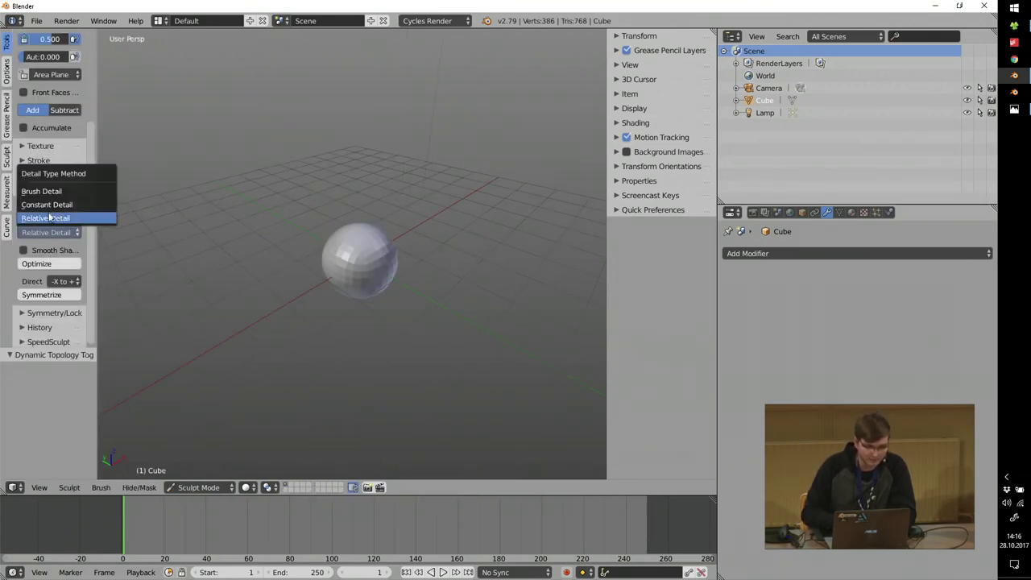
{"action": "left_click", "coordinate": [46, 206]}
{"action": "scroll", "coordinate": [371, 230], "scroll_direction": "up", "scroll_amount": 4}
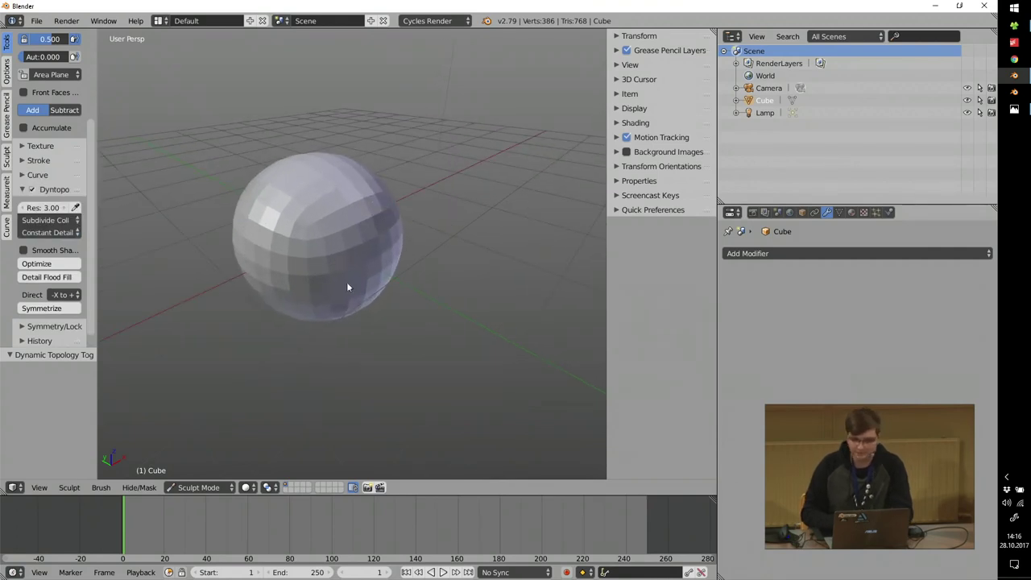
Switch the viewport to orthographic, adjust the brush size and sculpt a test stroke on the sphere's upper front.
{"action": "key", "text": "KP_5"}
{"action": "scroll", "coordinate": [320, 208], "scroll_direction": "up", "scroll_amount": 3}
{"action": "scroll", "coordinate": [319, 206], "scroll_direction": "up", "scroll_amount": 2}
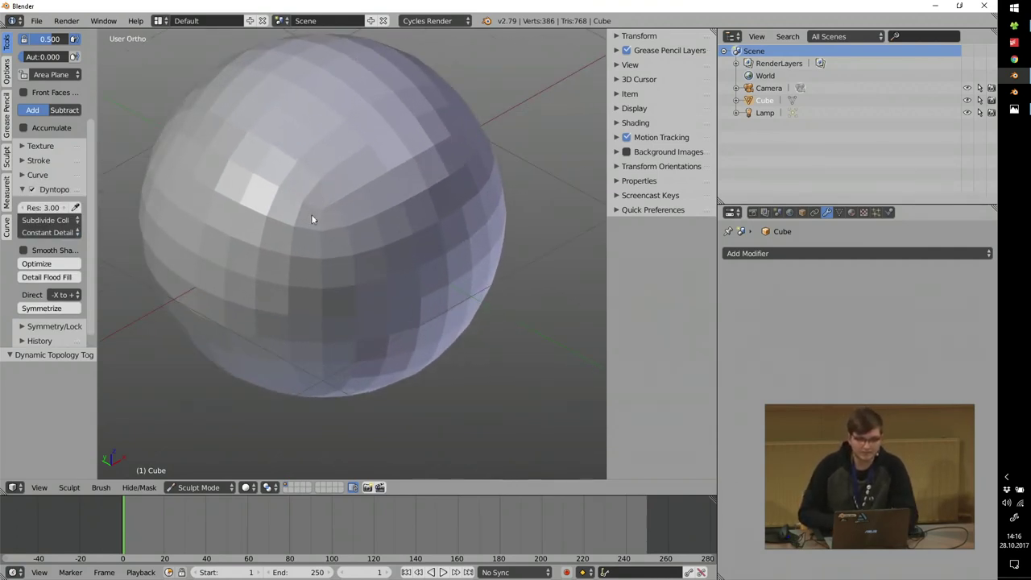
{"action": "key", "text": "f"}
{"action": "left_click", "coordinate": [331, 193]}
{"action": "middle_click_drag", "start_coordinate": [320, 225], "coordinate": [333, 253], "text": "shift"}
{"action": "left_click_drag", "start_coordinate": [334, 253], "coordinate": [323, 234]}
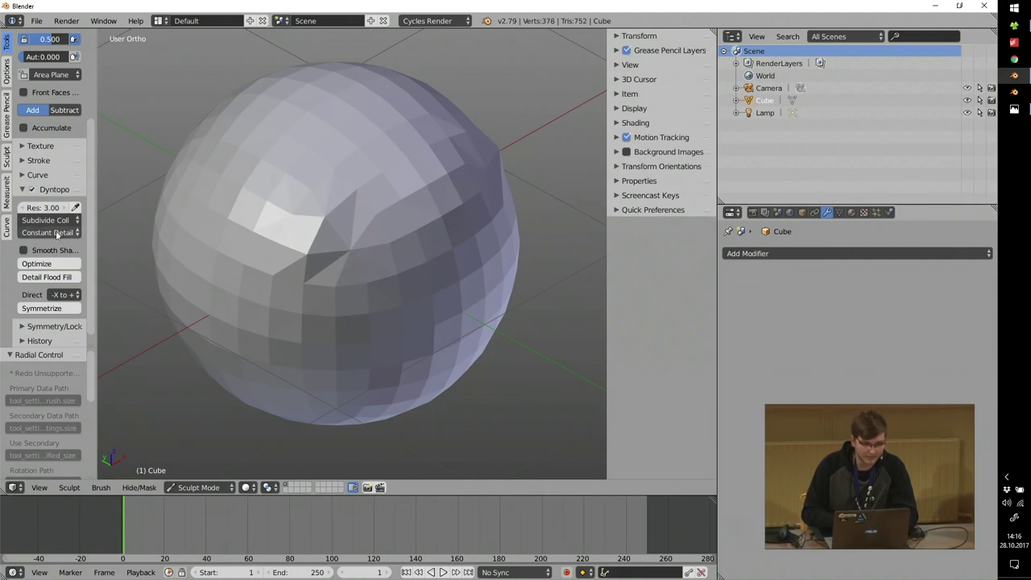
Set the Dyntopo resolution to 18.70 and sculpt several finer bumps around the upper half of the sphere.
{"action": "left_click_drag", "start_coordinate": [49, 207], "coordinate": [133, 213]}
{"action": "left_click_drag", "start_coordinate": [311, 247], "coordinate": [324, 236]}
{"action": "middle_click_drag", "start_coordinate": [324, 236], "coordinate": [313, 216], "text": "ctrl"}
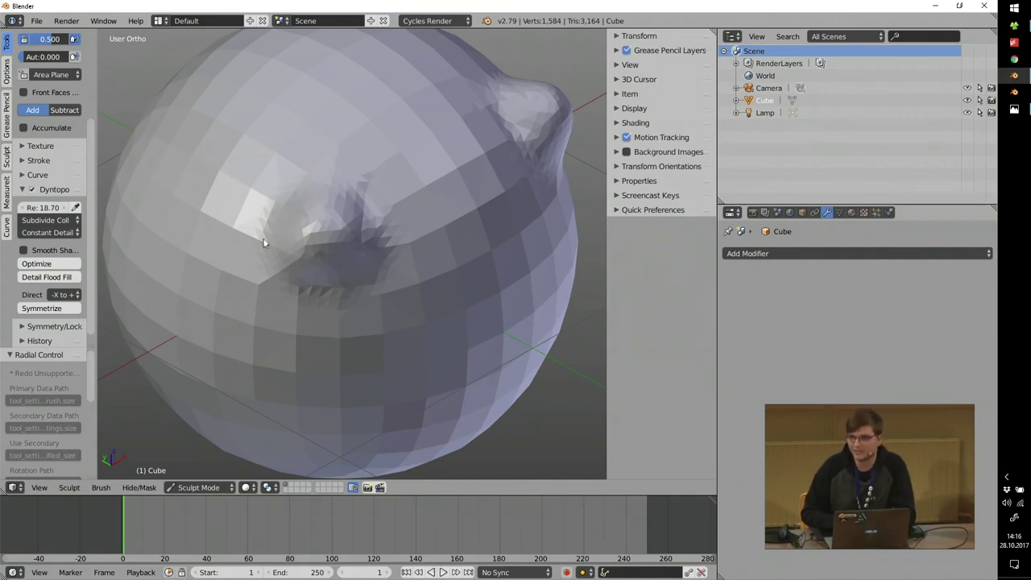
{"action": "mouse_move", "coordinate": [260, 222]}
{"action": "middle_mouse_down"}
{"action": "mouse_move", "coordinate": [350, 232]}
{"action": "mouse_move", "coordinate": [320, 179]}
{"action": "mouse_move", "coordinate": [327, 206]}
{"action": "mouse_move", "coordinate": [334, 191]}
{"action": "mouse_move", "coordinate": [279, 228]}
{"action": "middle_mouse_up"}
{"action": "mouse_move", "coordinate": [278, 228]}
{"action": "left_mouse_down"}
{"action": "mouse_move", "coordinate": [236, 213]}
{"action": "mouse_move", "coordinate": [255, 210]}
{"action": "left_mouse_up"}
{"action": "mouse_move", "coordinate": [255, 209]}
{"action": "middle_mouse_down"}
{"action": "mouse_move", "coordinate": [294, 222]}
{"action": "mouse_move", "coordinate": [249, 201]}
{"action": "mouse_move", "coordinate": [285, 218]}
{"action": "mouse_move", "coordinate": [410, 339]}
{"action": "middle_mouse_up"}
{"action": "mouse_move", "coordinate": [410, 340]}
{"action": "left_mouse_down"}
{"action": "mouse_move", "coordinate": [448, 379]}
{"action": "mouse_move", "coordinate": [445, 400]}
{"action": "left_mouse_up"}
{"action": "mouse_move", "coordinate": [445, 400]}
{"action": "middle_mouse_down"}
{"action": "mouse_move", "coordinate": [357, 299]}
{"action": "mouse_move", "coordinate": [391, 387]}
{"action": "mouse_move", "coordinate": [428, 357]}
{"action": "mouse_move", "coordinate": [335, 278]}
{"action": "middle_mouse_up"}
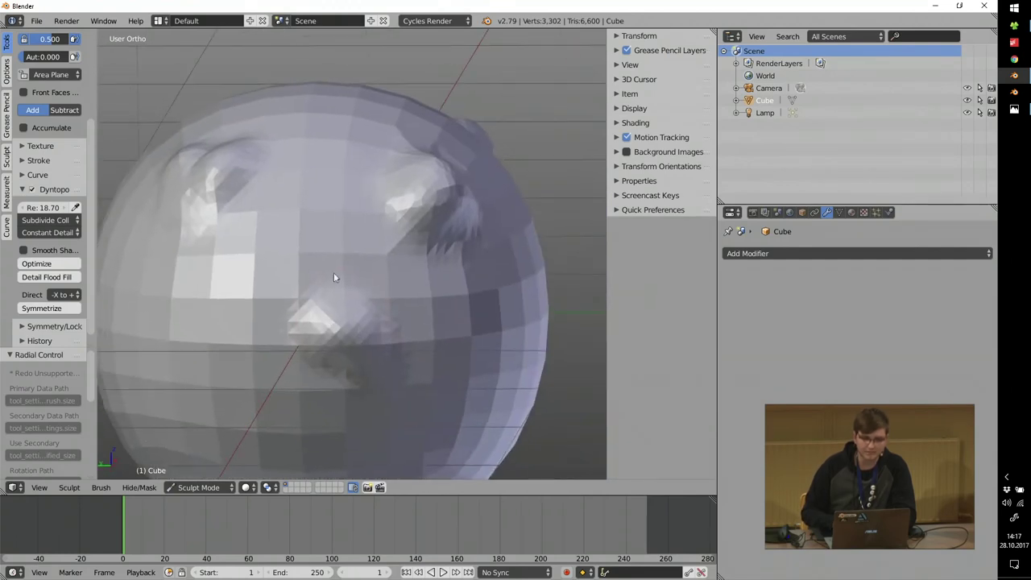
Turn off Rotate Around Selection in the user preferences, sculpt another stroke and orbit to test the navigation.
{"action": "key", "text": "ctrl+alt+u"}
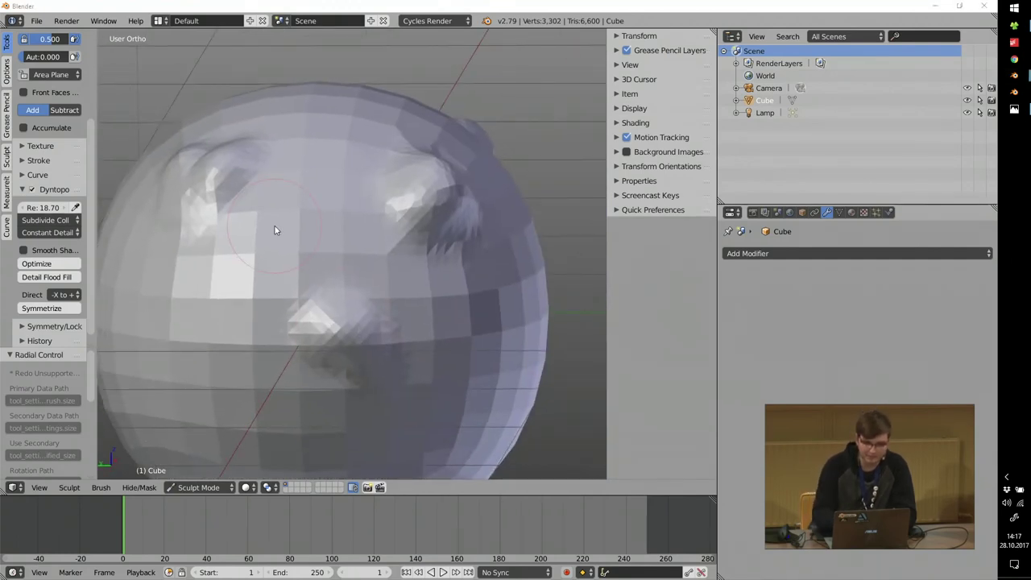
{"action": "left_click", "coordinate": [236, 199]}
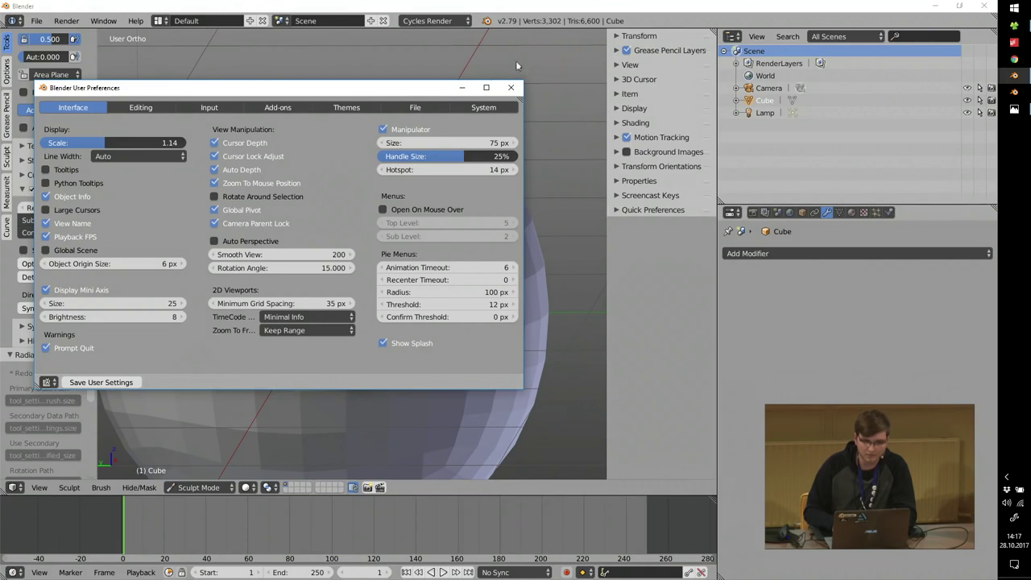
{"action": "left_click_drag", "start_coordinate": [527, 10], "coordinate": [530, 14]}
{"action": "mouse_move", "coordinate": [385, 208]}
{"action": "middle_mouse_down"}
{"action": "mouse_move", "coordinate": [346, 226]}
{"action": "mouse_move", "coordinate": [455, 159]}
{"action": "mouse_move", "coordinate": [382, 212]}
{"action": "middle_mouse_up"}
{"action": "mouse_move", "coordinate": [382, 212]}
{"action": "left_mouse_down"}
{"action": "mouse_move", "coordinate": [492, 250]}
{"action": "mouse_move", "coordinate": [488, 212]}
{"action": "left_mouse_up"}
{"action": "mouse_move", "coordinate": [489, 212]}
{"action": "middle_mouse_down"}
{"action": "mouse_move", "coordinate": [405, 260]}
{"action": "mouse_move", "coordinate": [370, 233]}
{"action": "mouse_move", "coordinate": [343, 262]}
{"action": "middle_mouse_up"}
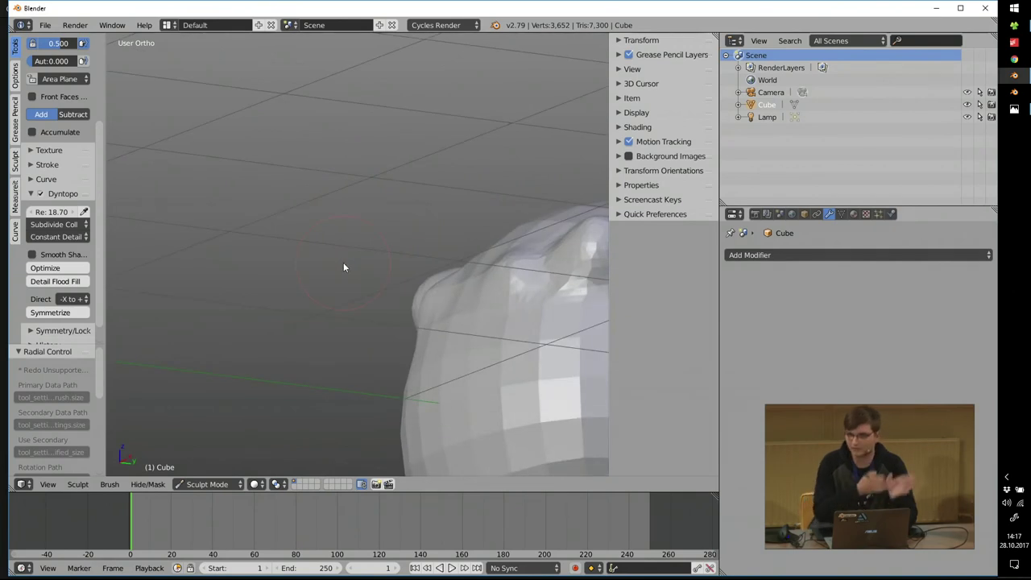
{"action": "mouse_move", "coordinate": [457, 198]}
{"action": "middle_mouse_down"}
{"action": "mouse_move", "coordinate": [362, 230]}
{"action": "mouse_move", "coordinate": [394, 215]}
{"action": "mouse_move", "coordinate": [400, 233]}
{"action": "mouse_move", "coordinate": [371, 204]}
{"action": "middle_mouse_up"}
Review the Rotate Around Selection option in the user preferences, close them and bring up the 00_preparation.jpg slide.
{"action": "key", "text": "ctrl+alt+u"}
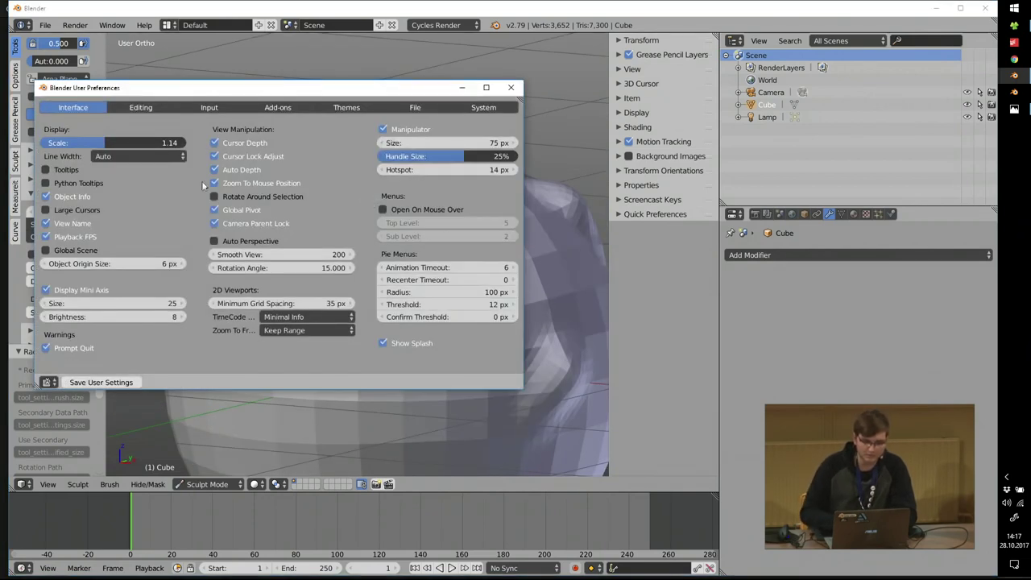
{"action": "left_click", "coordinate": [510, 87]}
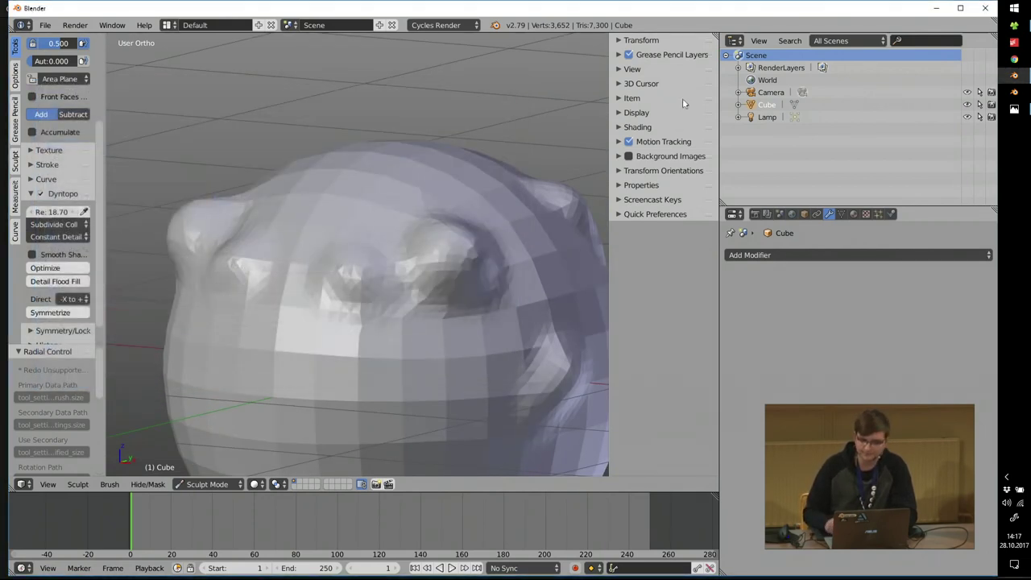
{"action": "left_click", "coordinate": [1015, 109]}
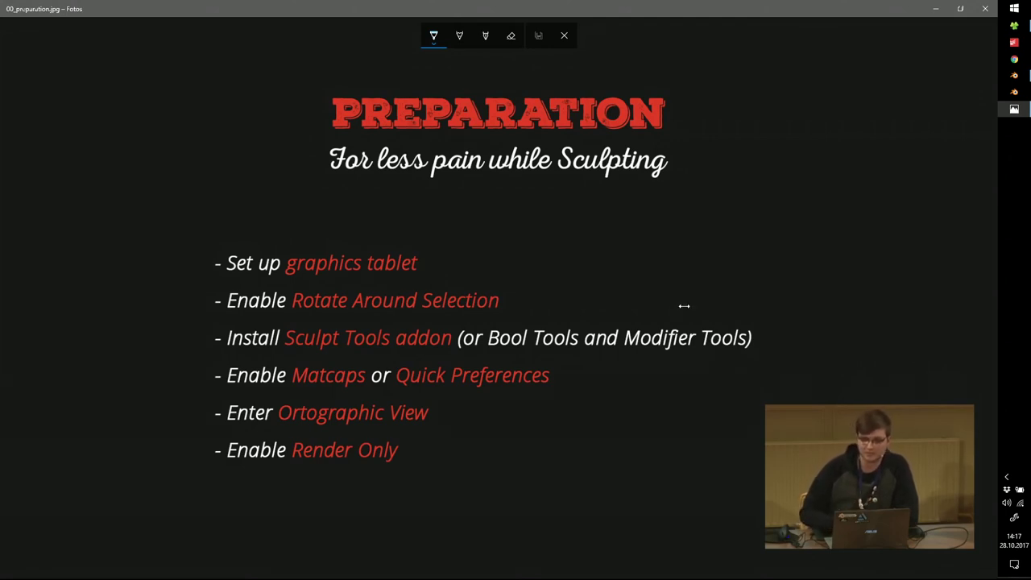
Return to Blender, show the Sculpt Tools add-on controls in a widened tool shelf and switch to Object Mode.
{"action": "left_click", "coordinate": [1015, 75]}
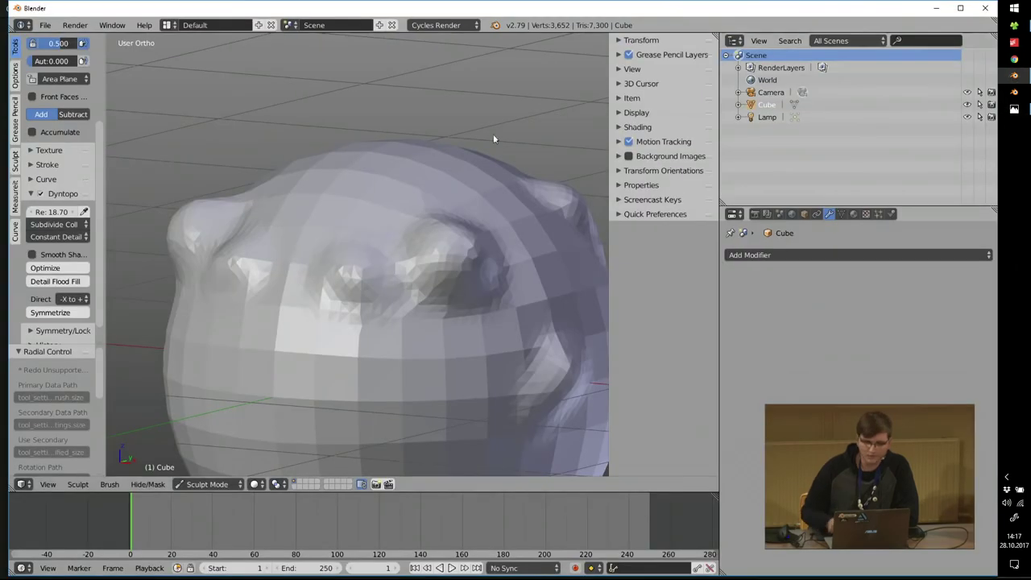
{"action": "left_click", "coordinate": [15, 161]}
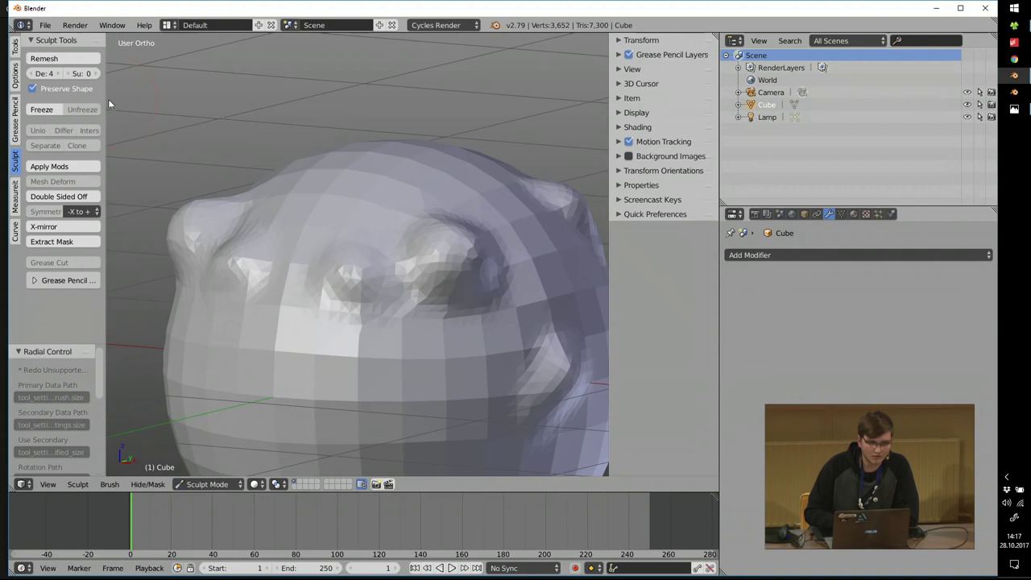
{"action": "mouse_move", "coordinate": [105, 96]}
{"action": "left_mouse_down"}
{"action": "mouse_move", "coordinate": [158, 97]}
{"action": "mouse_move", "coordinate": [142, 96]}
{"action": "left_mouse_up"}
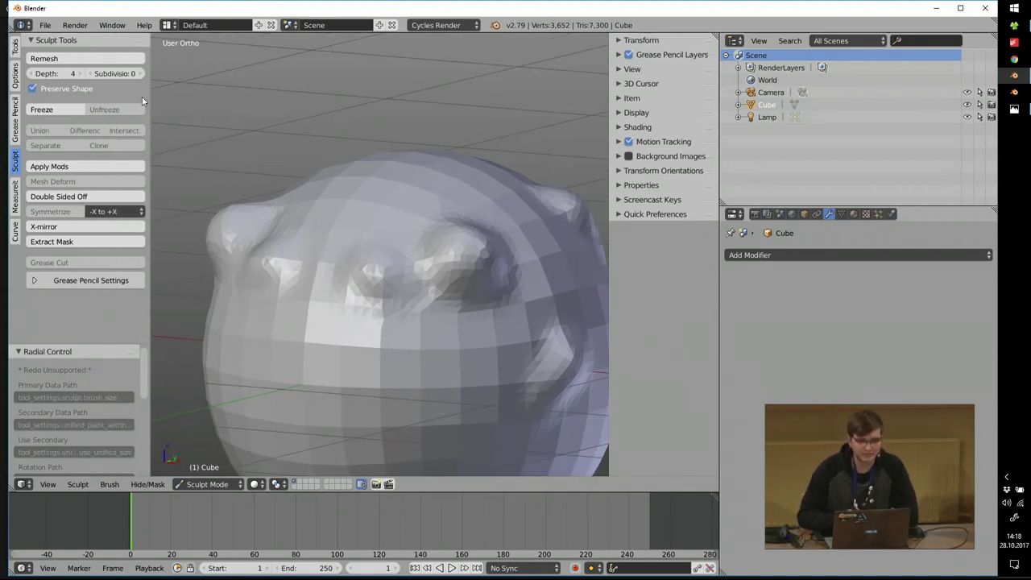
{"action": "mouse_move", "coordinate": [355, 145]}
{"action": "middle_mouse_down"}
{"action": "mouse_move", "coordinate": [377, 228]}
{"action": "mouse_move", "coordinate": [266, 248]}
{"action": "middle_mouse_up"}
{"action": "key", "text": "Tab"}
{"action": "middle_click_drag", "start_coordinate": [379, 182], "coordinate": [368, 170]}
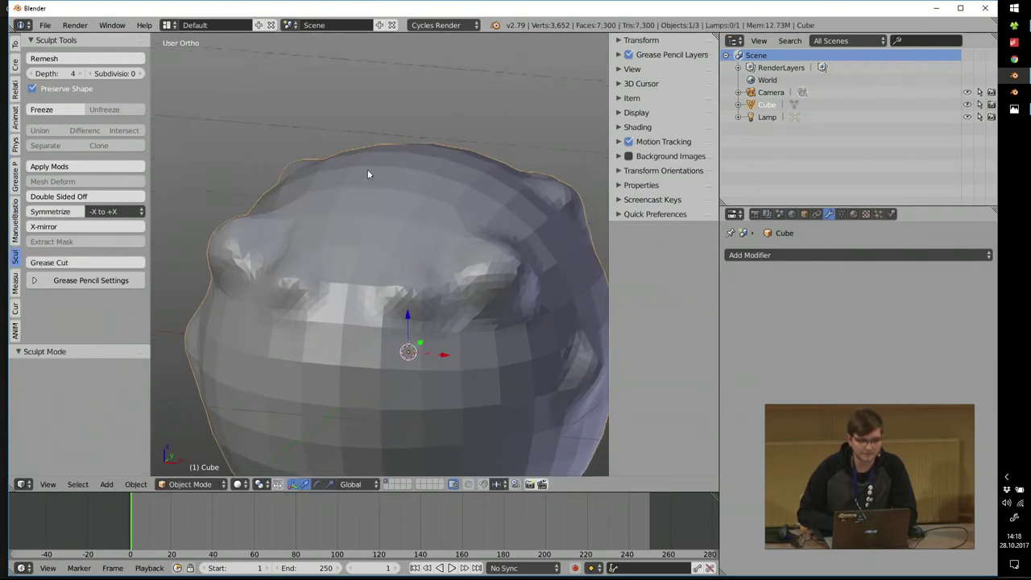
{"action": "scroll", "coordinate": [367, 173], "scroll_direction": "down", "scroll_amount": 4}
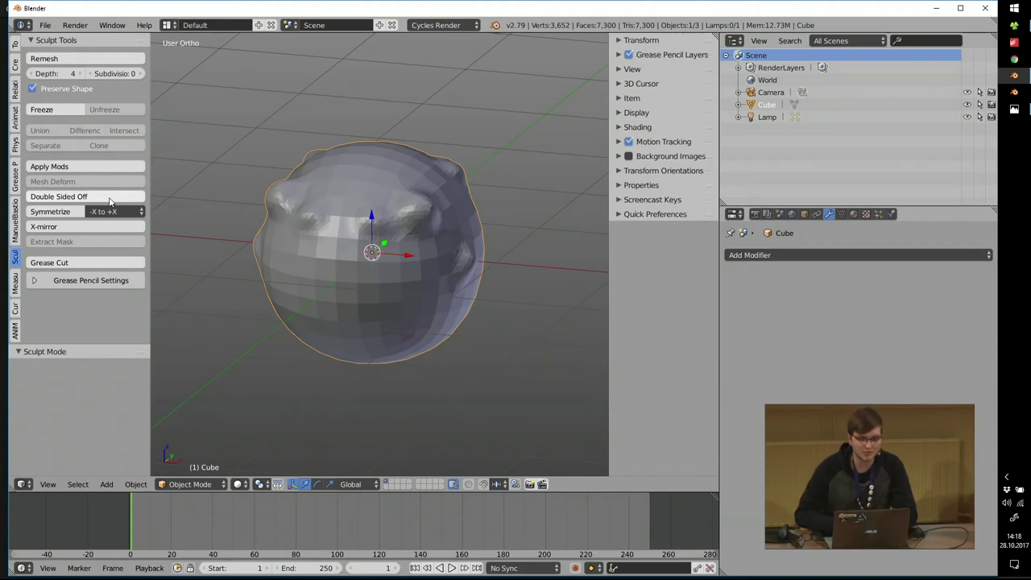
Search the add-ons in the user preferences for "bool" and move the preferences window clear of the tool shelf.
{"action": "left_click", "coordinate": [45, 25]}
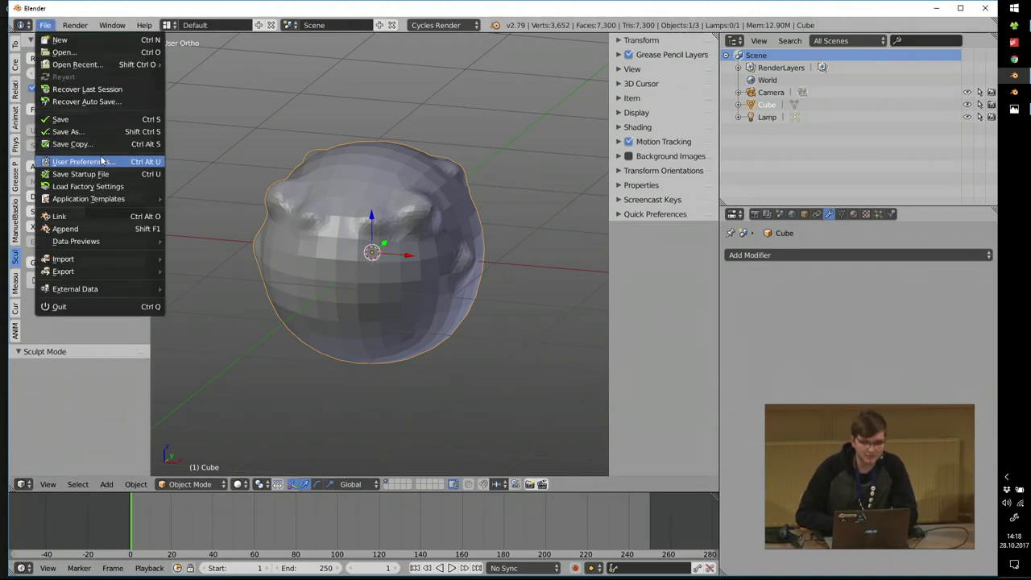
{"action": "left_click", "coordinate": [80, 162]}
{"action": "left_click", "coordinate": [243, 38]}
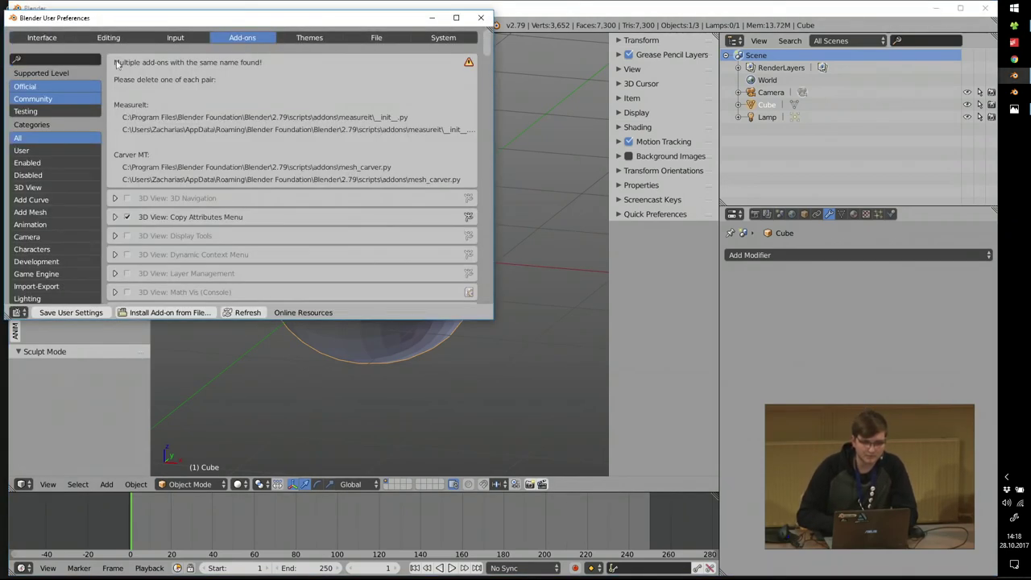
{"action": "type", "text": "bool"}
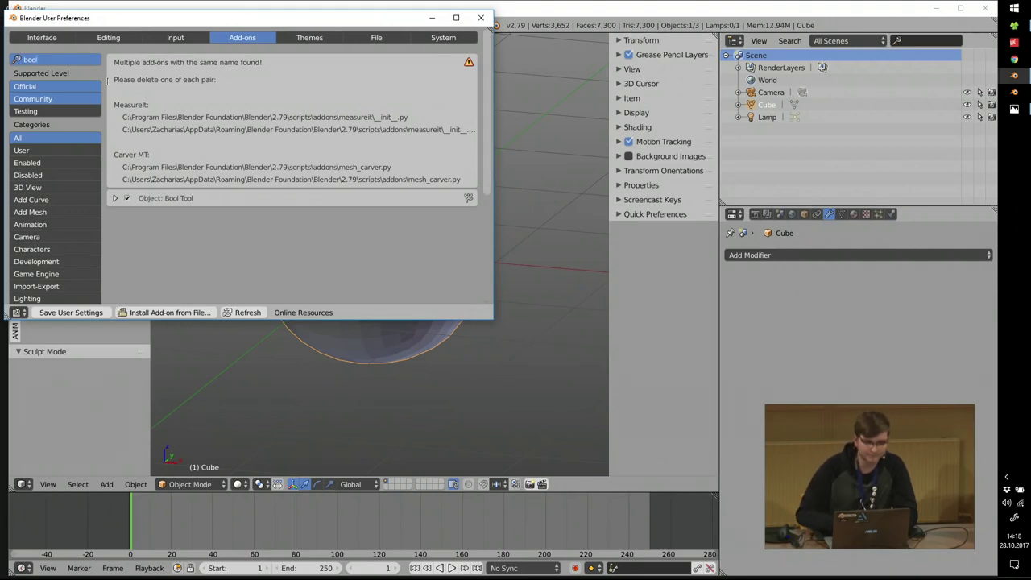
{"action": "left_click_drag", "start_coordinate": [252, 18], "coordinate": [553, 32]}
Expand the Bool Tools section to look over its boolean operations, and collapse it again.
{"action": "left_click", "coordinate": [14, 45]}
{"action": "left_click", "coordinate": [54, 39]}
{"action": "left_click", "coordinate": [70, 116]}
{"action": "left_click", "coordinate": [61, 84]}
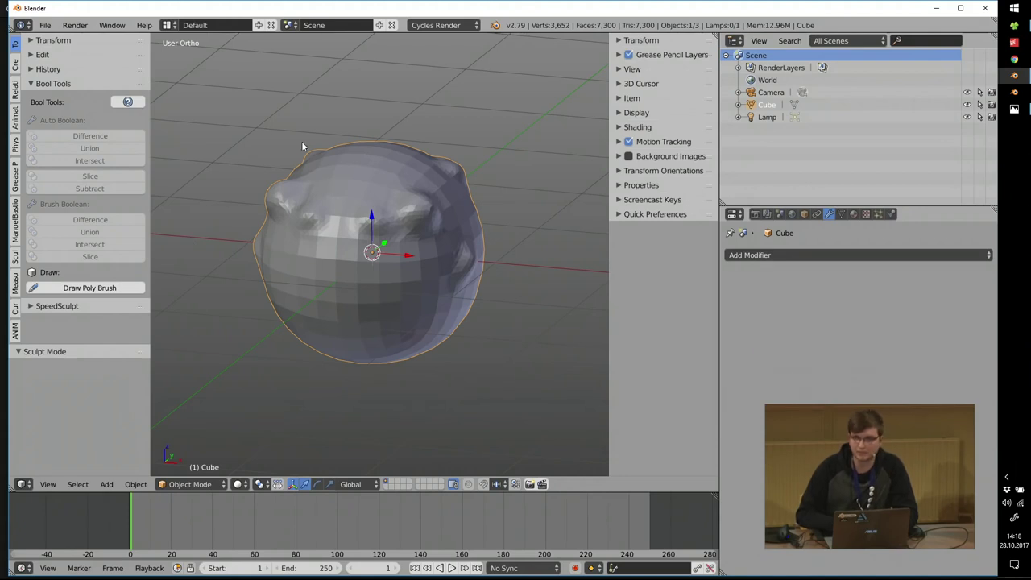
{"action": "middle_click_drag", "start_coordinate": [317, 157], "coordinate": [282, 127]}
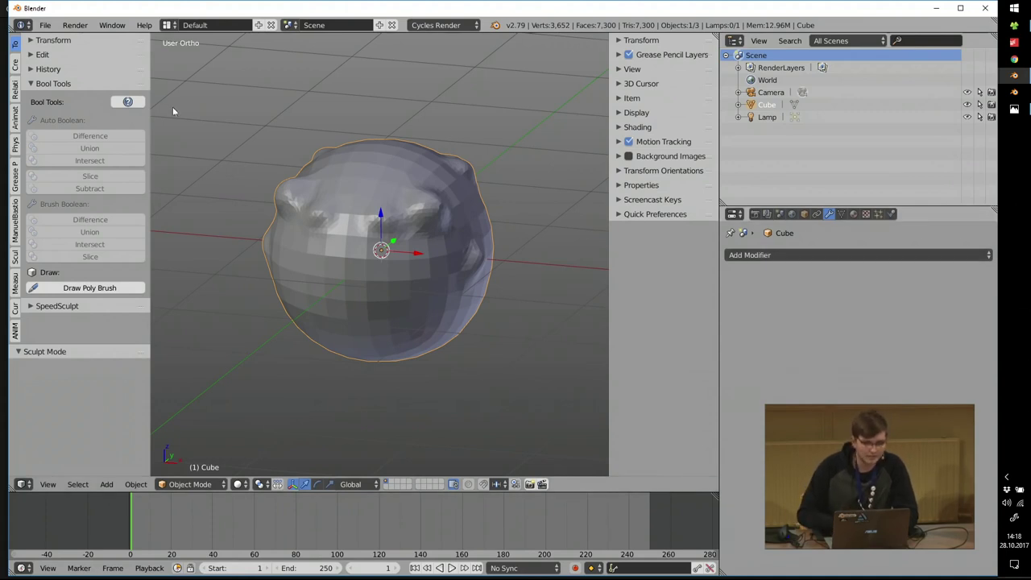
{"action": "left_click", "coordinate": [54, 83]}
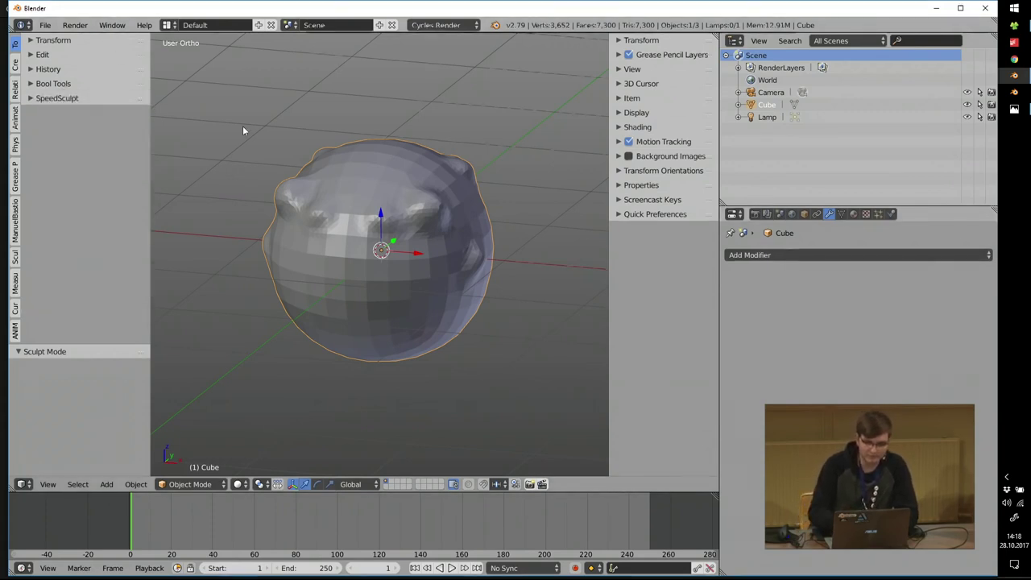
Search the add-ons for "modif", enable the Modifier Tools add-on and close the user preferences.
{"action": "key", "text": "ctrl+alt+u"}
{"action": "left_click", "coordinate": [355, 73]}
{"action": "type", "text": "modif"}
{"action": "key", "text": "Return"}
{"action": "left_click", "coordinate": [429, 212]}
{"action": "left_click", "coordinate": [783, 32]}
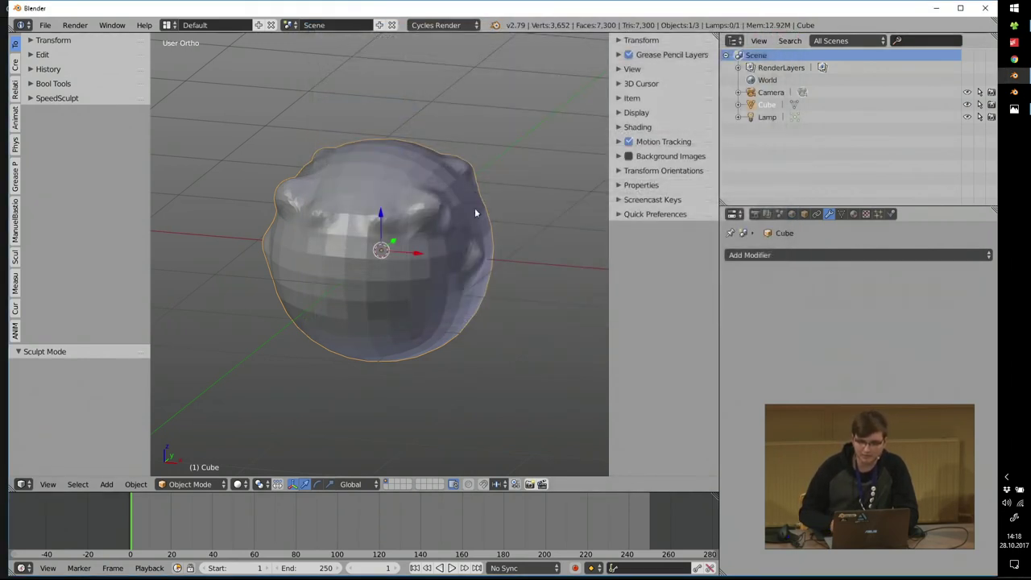
Add a Bevel modifier to the cube to demonstrate the Modifier Tools controls, and remove the modifier.
{"action": "left_click", "coordinate": [756, 255]}
{"action": "left_click", "coordinate": [759, 255]}
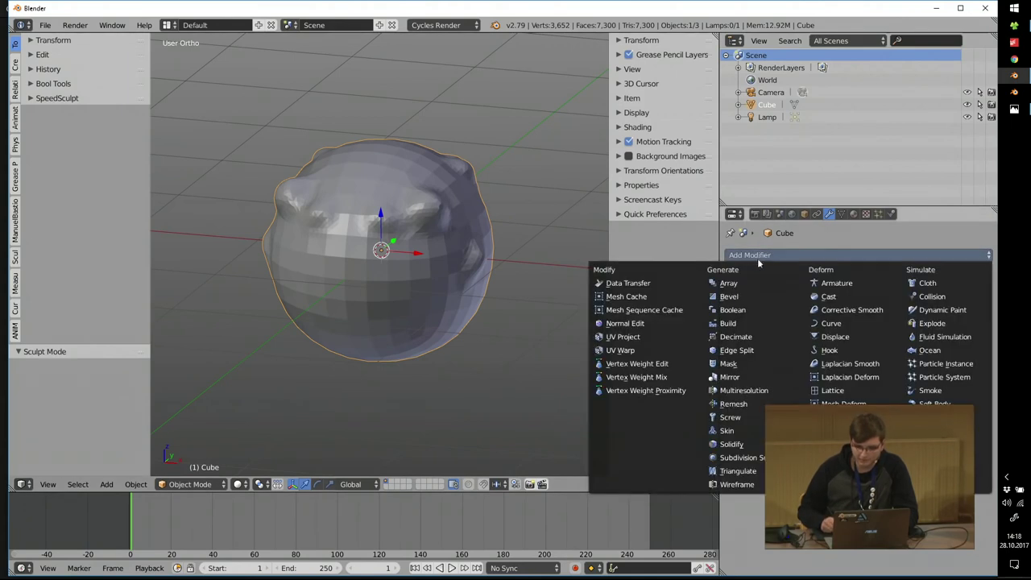
{"action": "left_click", "coordinate": [742, 299]}
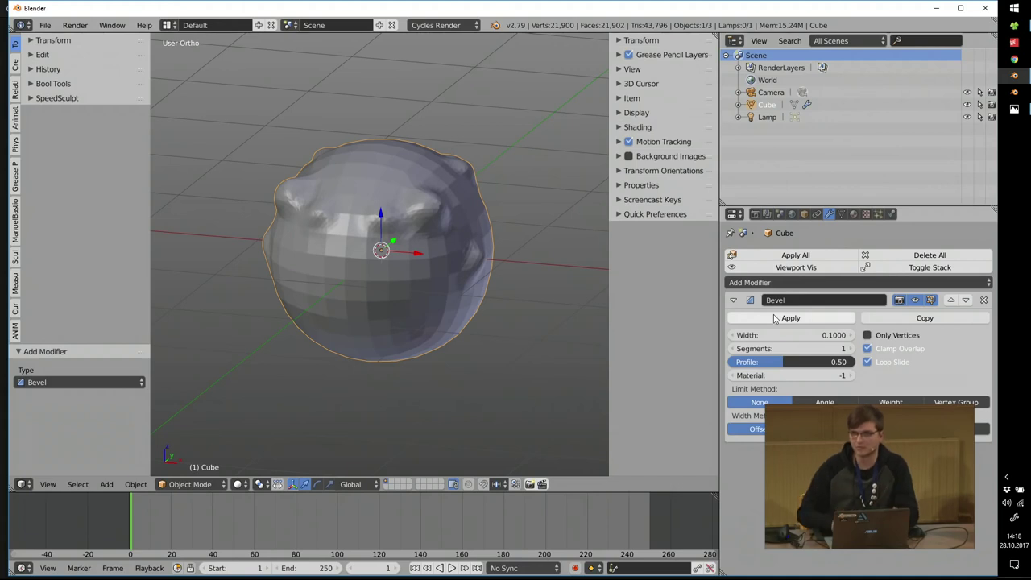
{"action": "middle_click_drag", "start_coordinate": [401, 135], "coordinate": [401, 151], "text": "shift"}
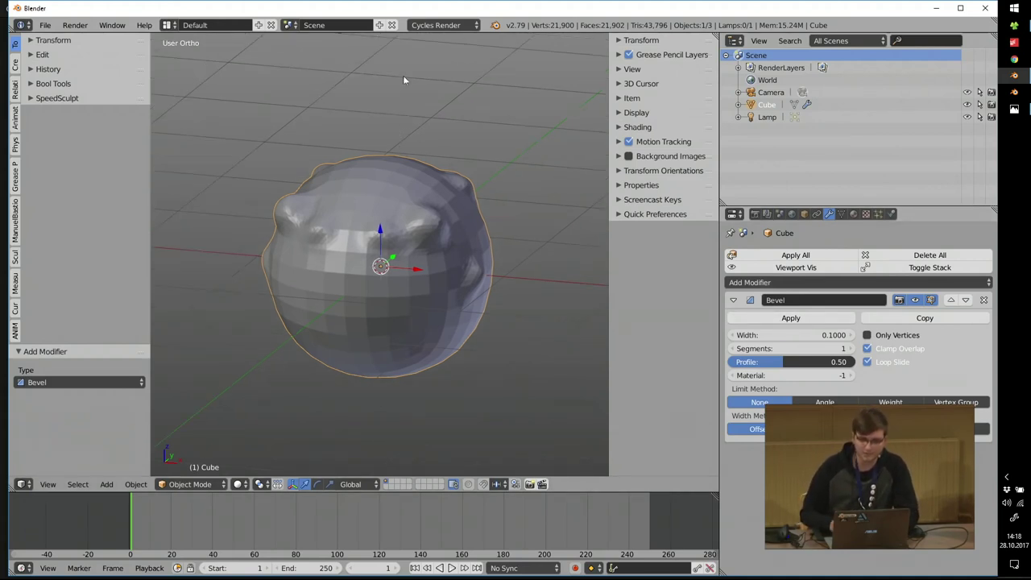
{"action": "left_click", "coordinate": [983, 300]}
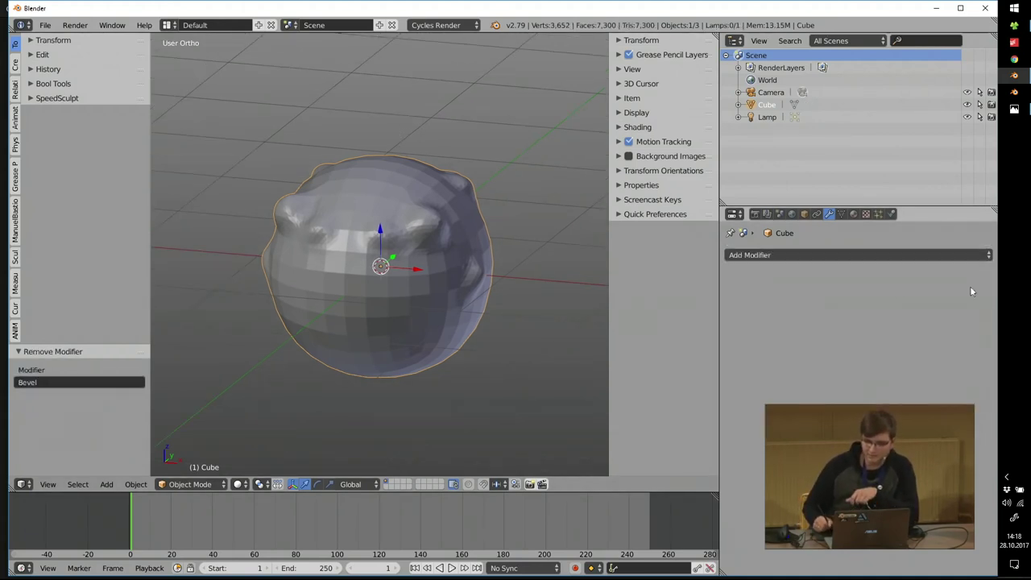
Check the 00_preparation.jpg slide, minimize it and enable Matcap shading in Blender's 3D viewport.
{"action": "key", "text": "alt+Tab"}
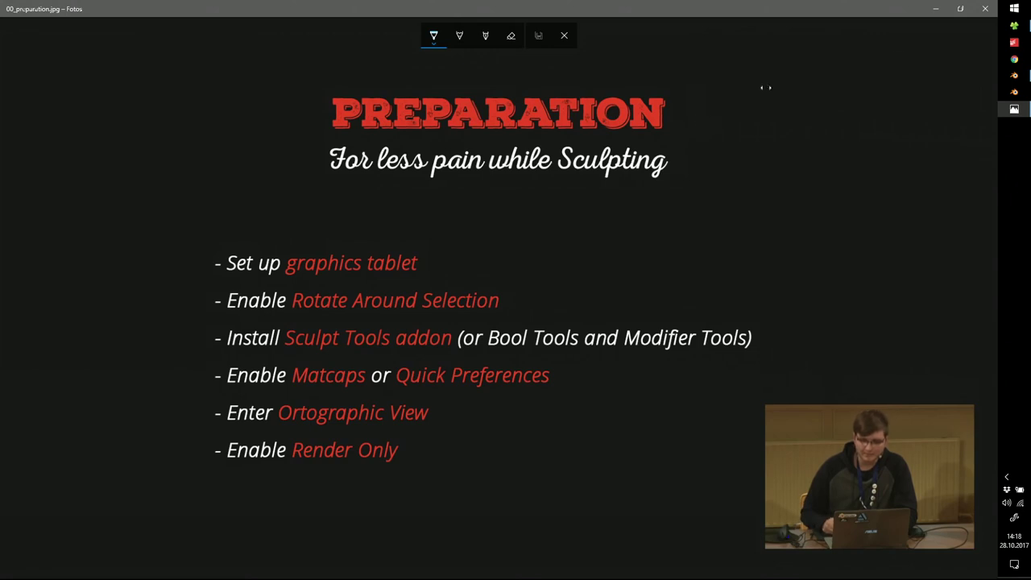
{"action": "left_click", "coordinate": [936, 9]}
{"action": "middle_click_drag", "start_coordinate": [511, 195], "coordinate": [504, 206]}
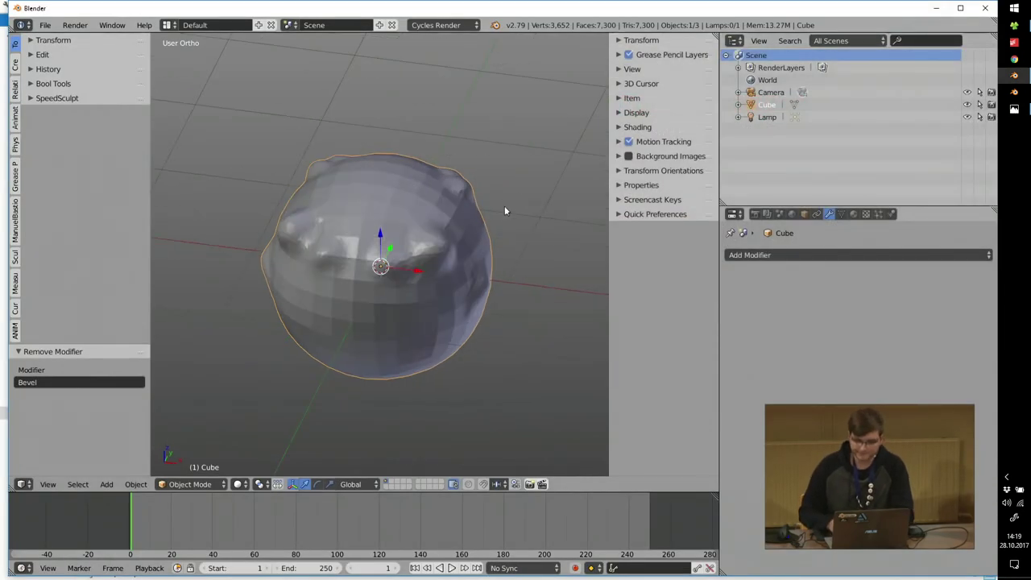
{"action": "key", "text": "n"}
{"action": "key", "text": "n"}
{"action": "left_click", "coordinate": [637, 128]}
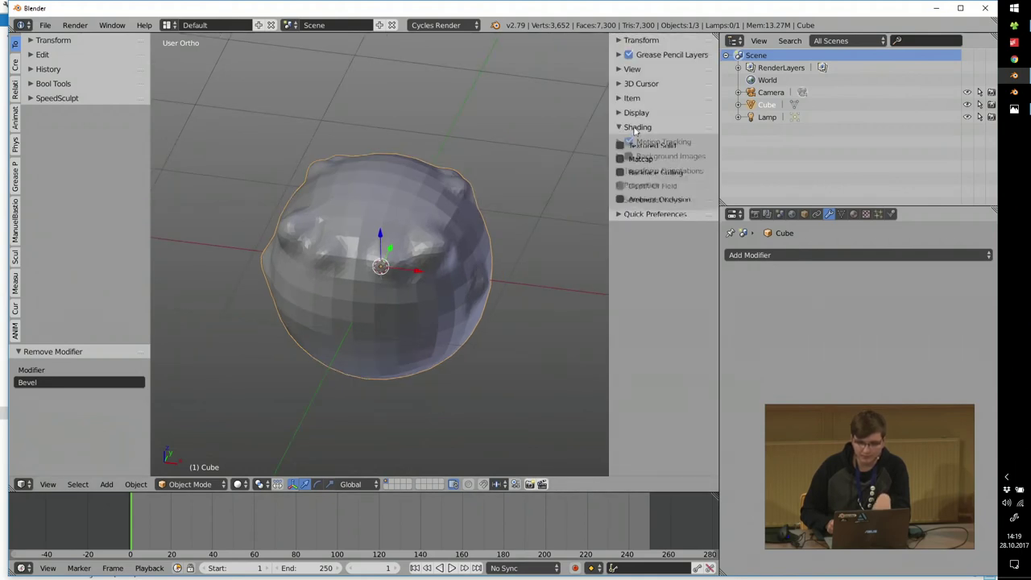
{"action": "left_click", "coordinate": [620, 159]}
Enlarge the 3D viewport by merging the timeline area into it, and hide the tool shelf.
{"action": "middle_click_drag", "start_coordinate": [411, 189], "coordinate": [414, 206], "text": "shift"}
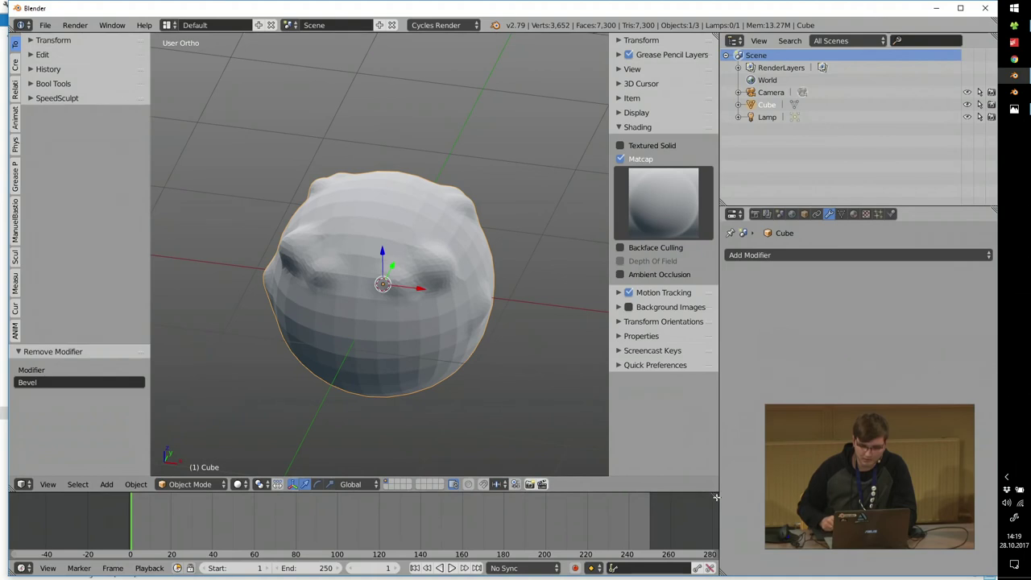
{"action": "left_click_drag", "start_coordinate": [716, 497], "coordinate": [697, 498]}
{"action": "key", "text": "t"}
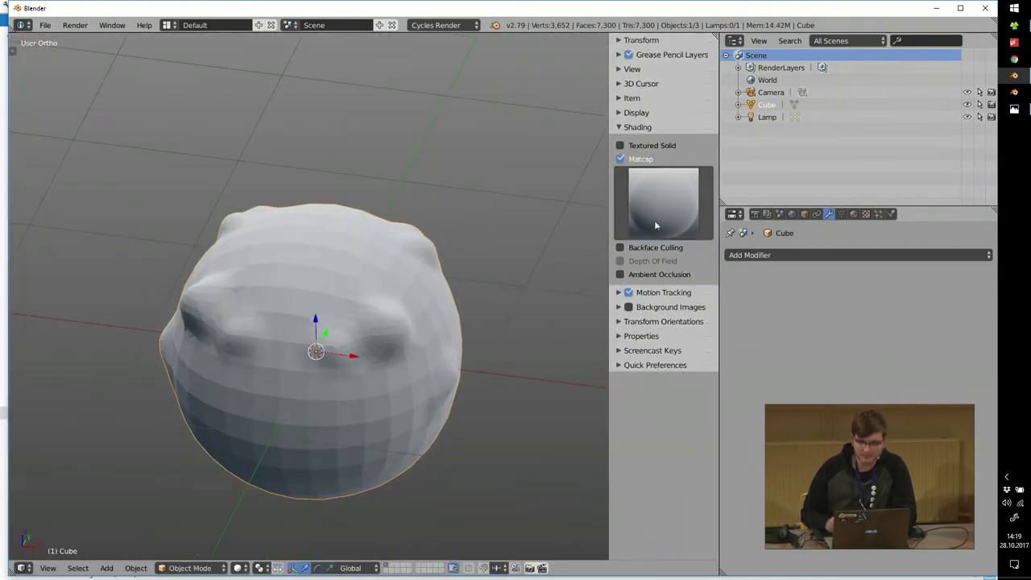
Try the dark red matcap on the cube, and switch to the beige matcap with brown shadows.
{"action": "left_click", "coordinate": [661, 200]}
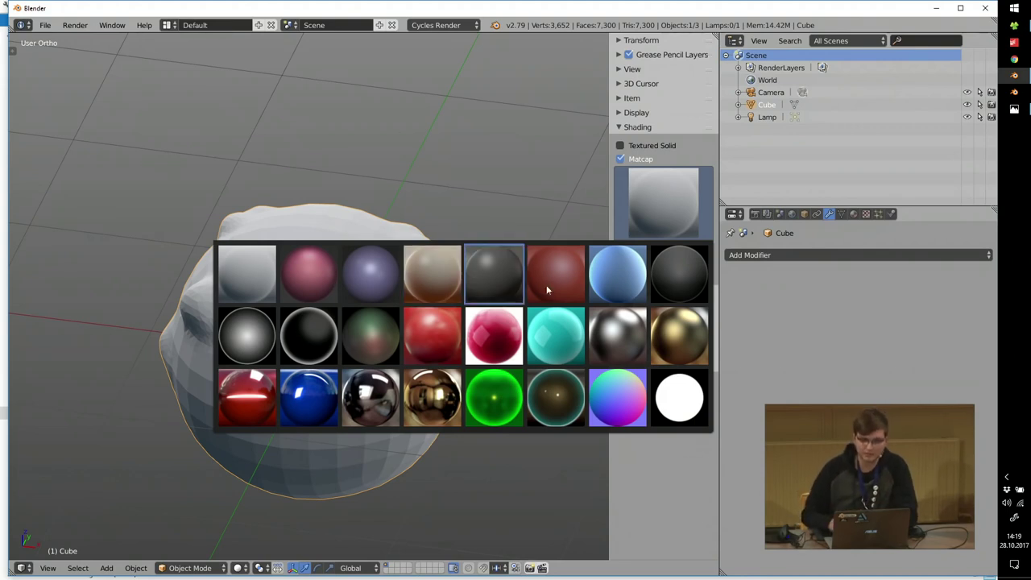
{"action": "left_click", "coordinate": [557, 273]}
{"action": "left_click", "coordinate": [663, 202]}
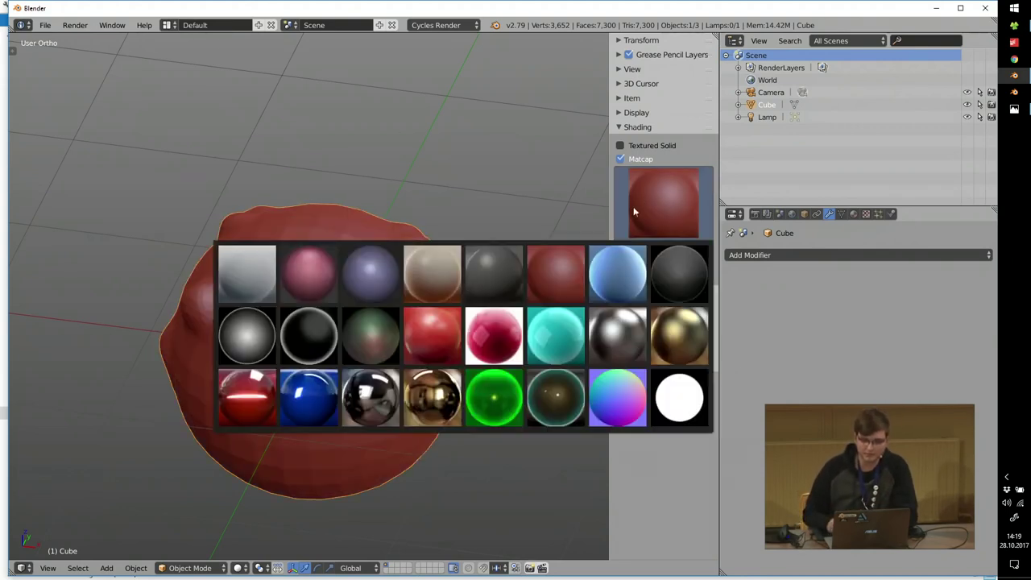
{"action": "left_click", "coordinate": [433, 262]}
{"action": "middle_click_drag", "start_coordinate": [323, 277], "coordinate": [325, 257]}
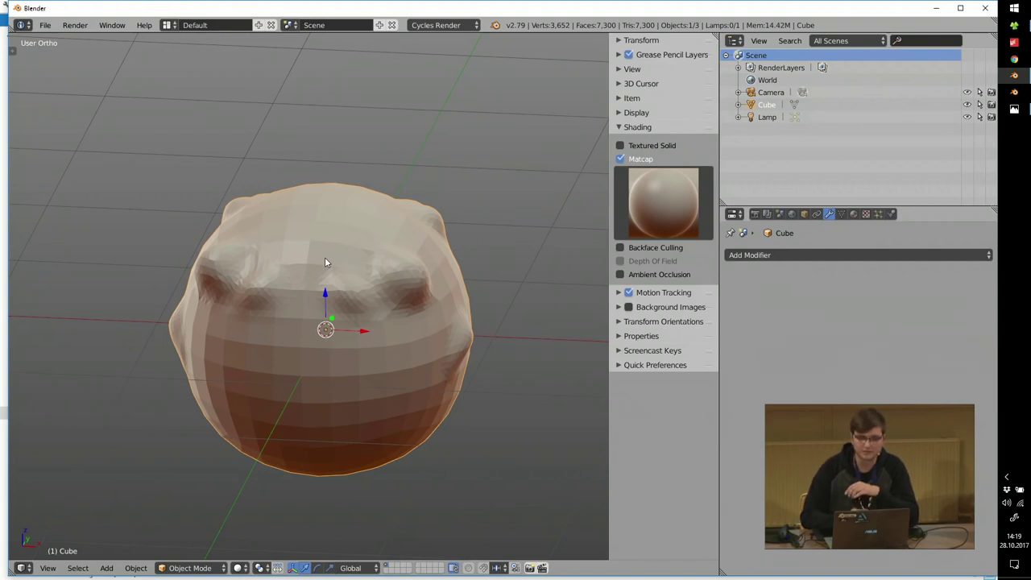
{"action": "mouse_move", "coordinate": [371, 239]}
{"action": "middle_mouse_down"}
{"action": "mouse_move", "coordinate": [382, 242]}
{"action": "mouse_move", "coordinate": [373, 233]}
{"action": "middle_mouse_up"}
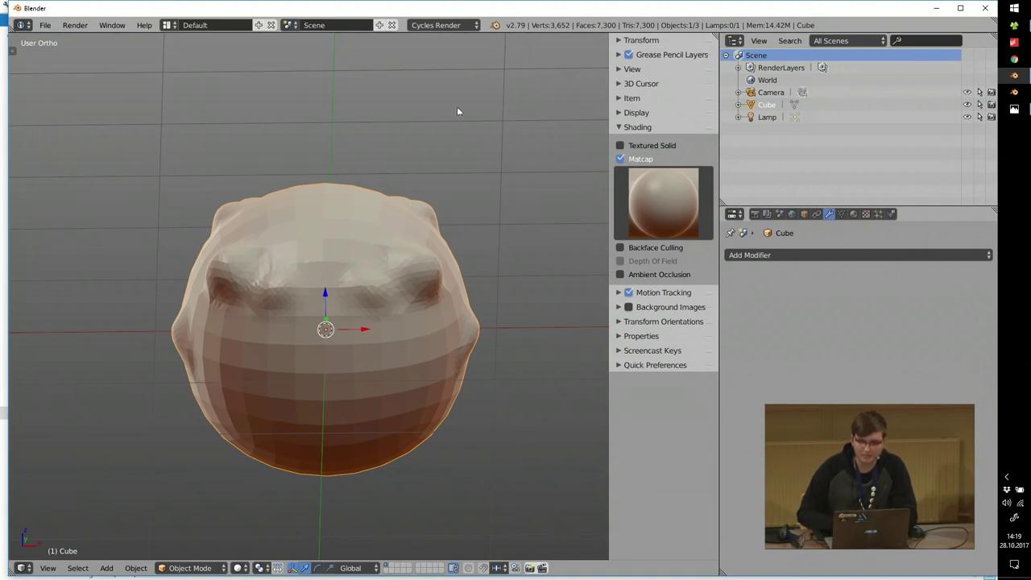
Disable Matcap shading, and open the Quick Preferences settings in a widened properties shelf.
{"action": "left_click", "coordinate": [620, 158]}
{"action": "left_click", "coordinate": [629, 127]}
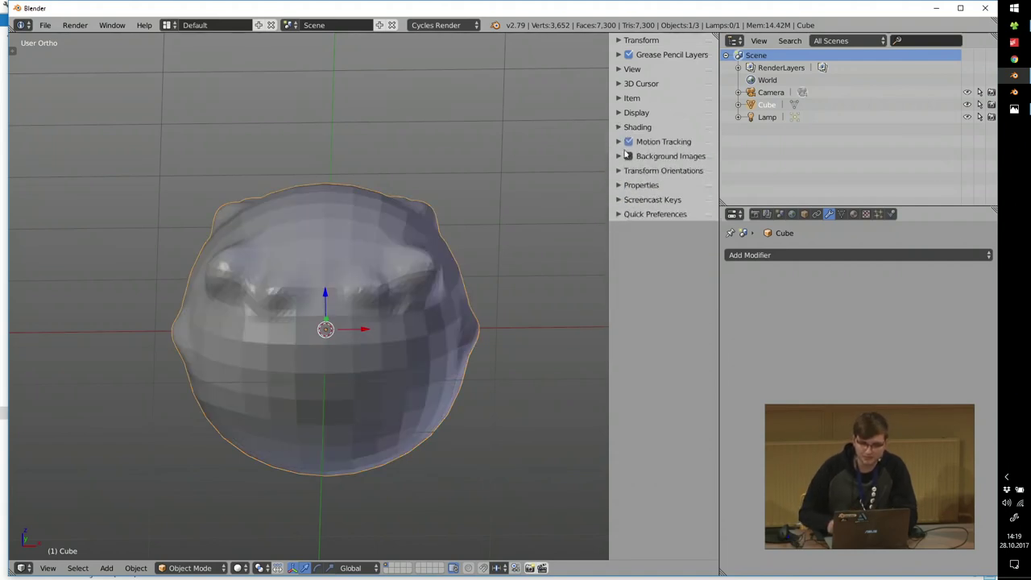
{"action": "left_click", "coordinate": [623, 214]}
{"action": "left_click", "coordinate": [615, 199]}
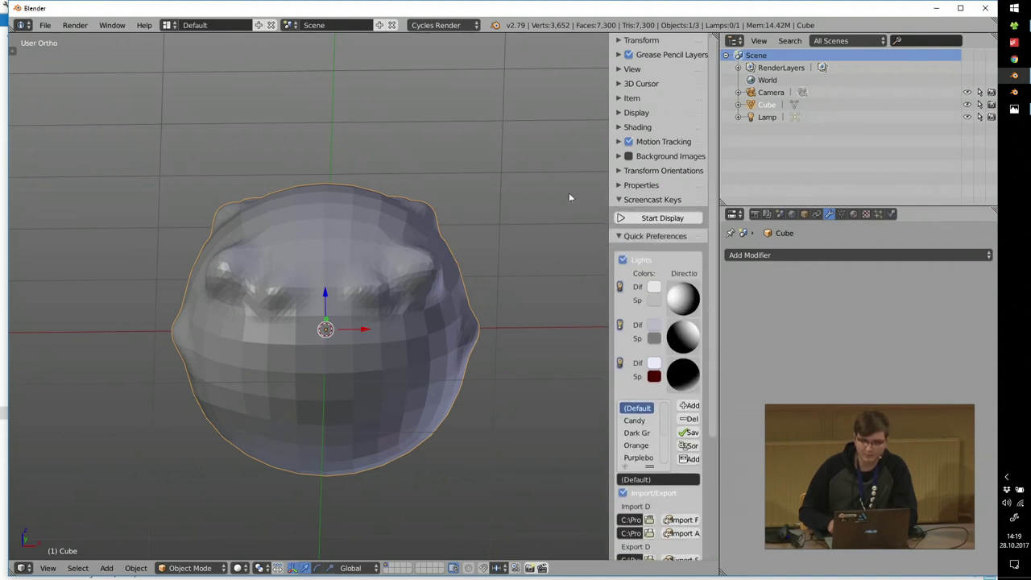
{"action": "left_click", "coordinate": [611, 199]}
{"action": "left_click_drag", "start_coordinate": [608, 192], "coordinate": [555, 193]}
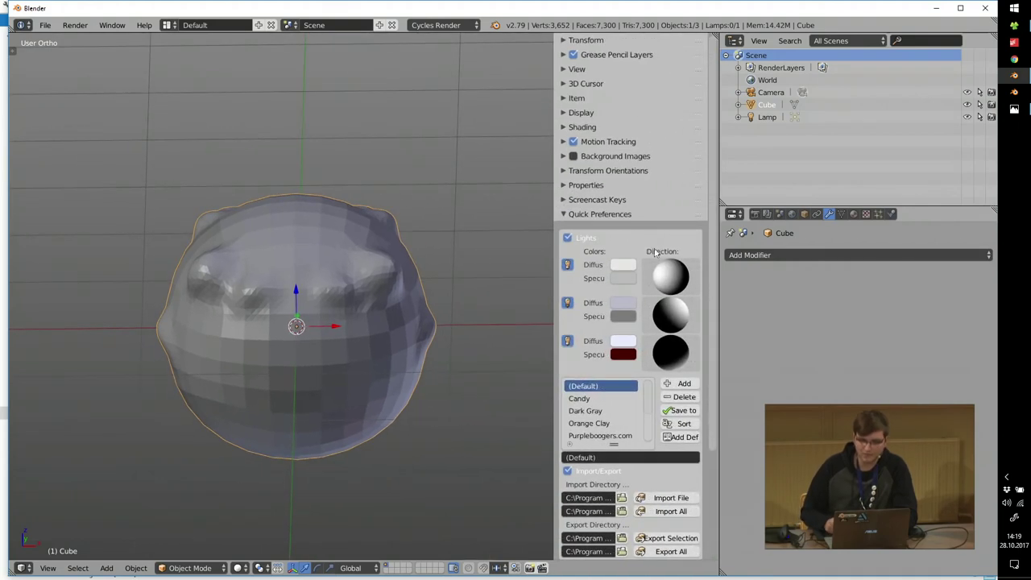
{"action": "scroll", "coordinate": [666, 161], "scroll_direction": "down", "scroll_amount": 4}
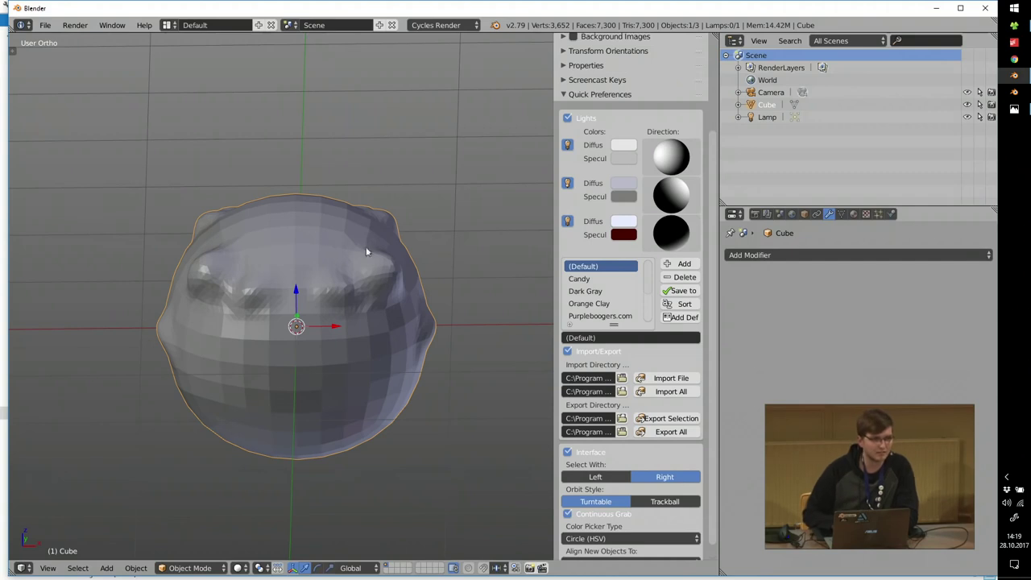
Load the Dark Gray light preset, enable the second light and darken the specular colours of the first two lights.
{"action": "left_click", "coordinate": [593, 291]}
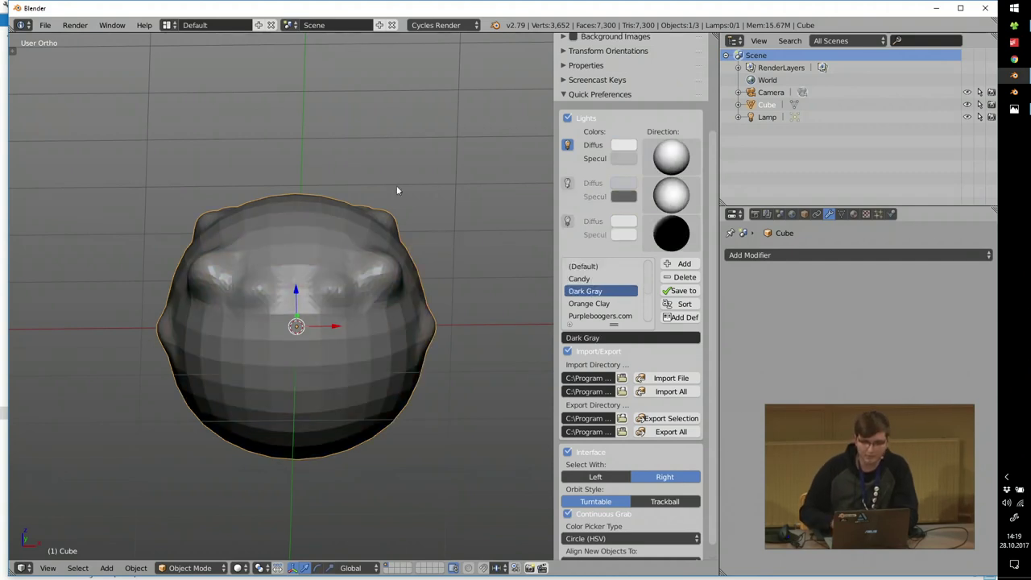
{"action": "left_click", "coordinate": [566, 185]}
{"action": "left_click", "coordinate": [626, 160]}
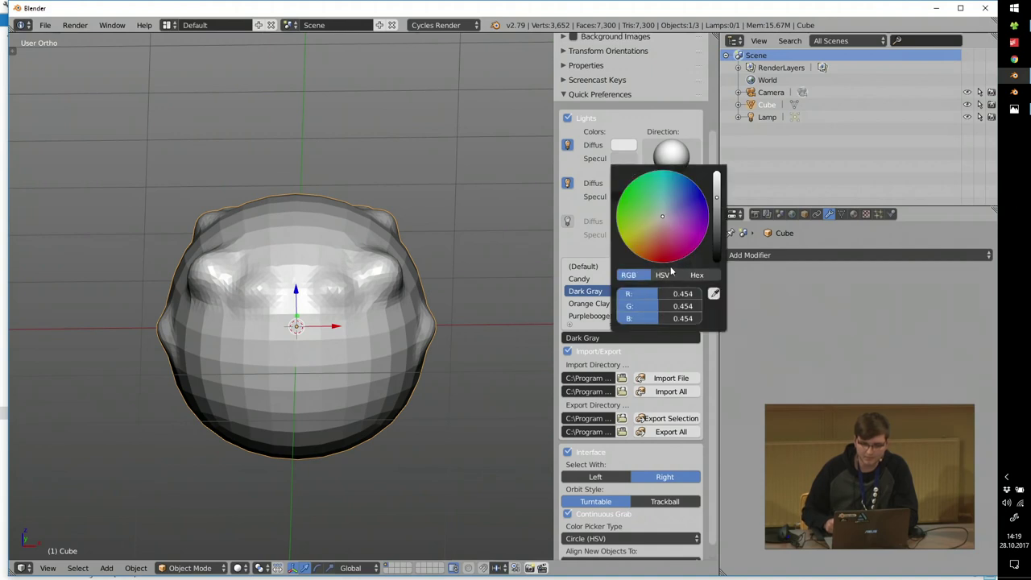
{"action": "left_click", "coordinate": [669, 274]}
{"action": "left_click_drag", "start_coordinate": [669, 318], "coordinate": [645, 318]}
{"action": "mouse_move", "coordinate": [426, 278]}
{"action": "middle_mouse_down"}
{"action": "mouse_move", "coordinate": [329, 260]}
{"action": "mouse_move", "coordinate": [356, 271]}
{"action": "middle_mouse_up"}
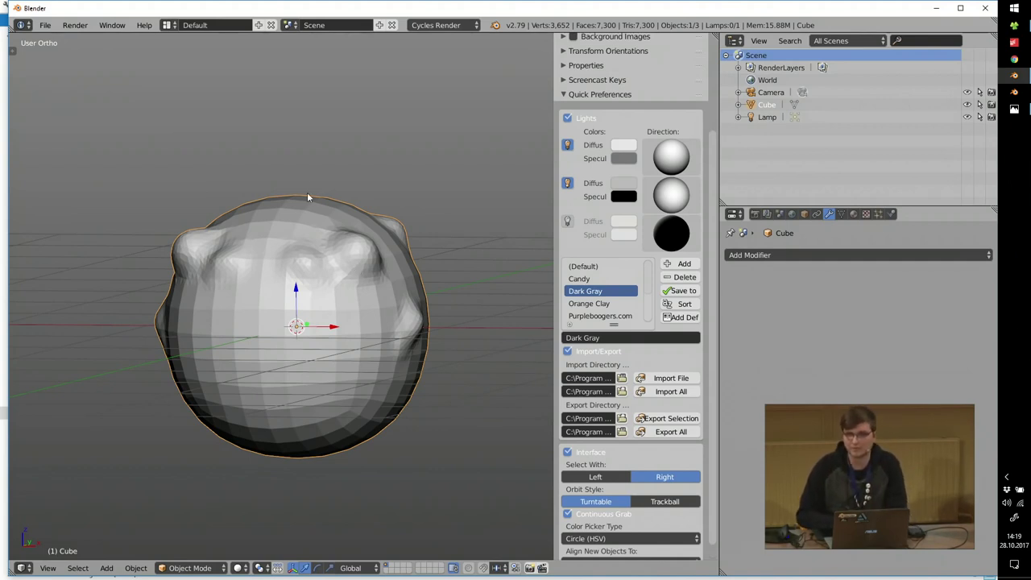
{"action": "middle_click_drag", "start_coordinate": [268, 197], "coordinate": [282, 235]}
{"action": "middle_click_drag", "start_coordinate": [328, 255], "coordinate": [373, 241]}
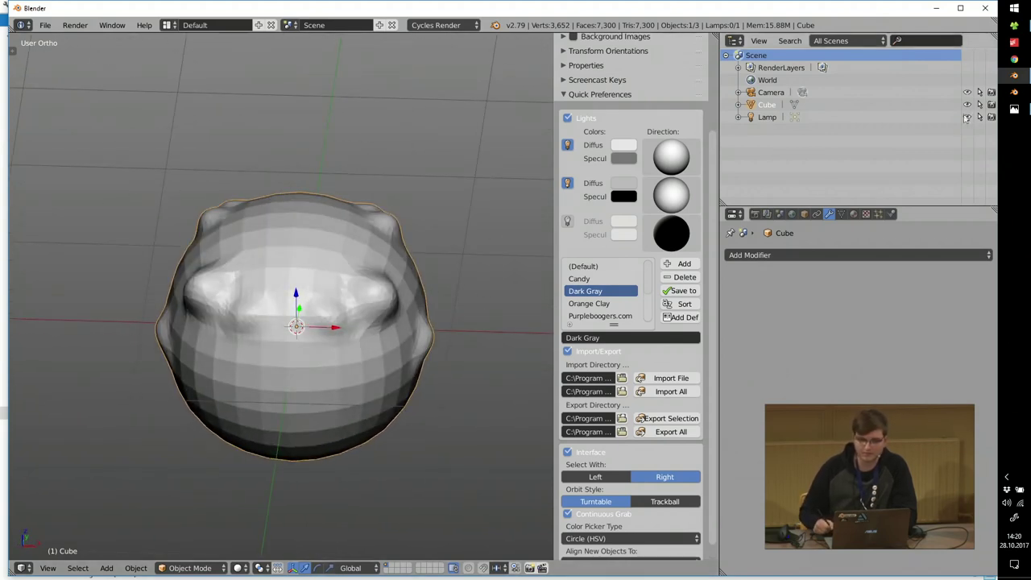
Check the 00_preparation.jpg slide, minimize it and start the Screencast Keys display in Blender.
{"action": "left_click", "coordinate": [1008, 112]}
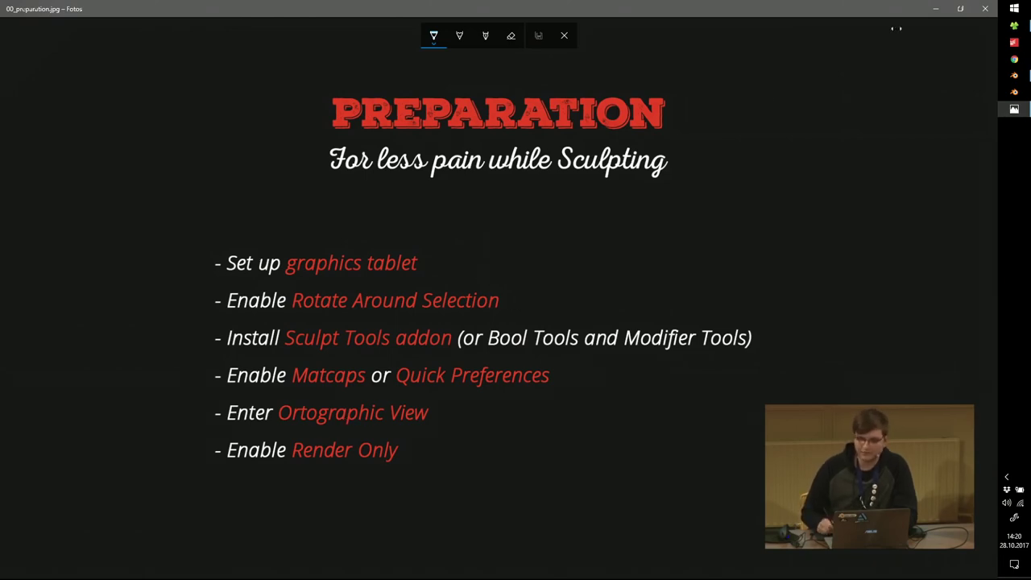
{"action": "left_click", "coordinate": [935, 9]}
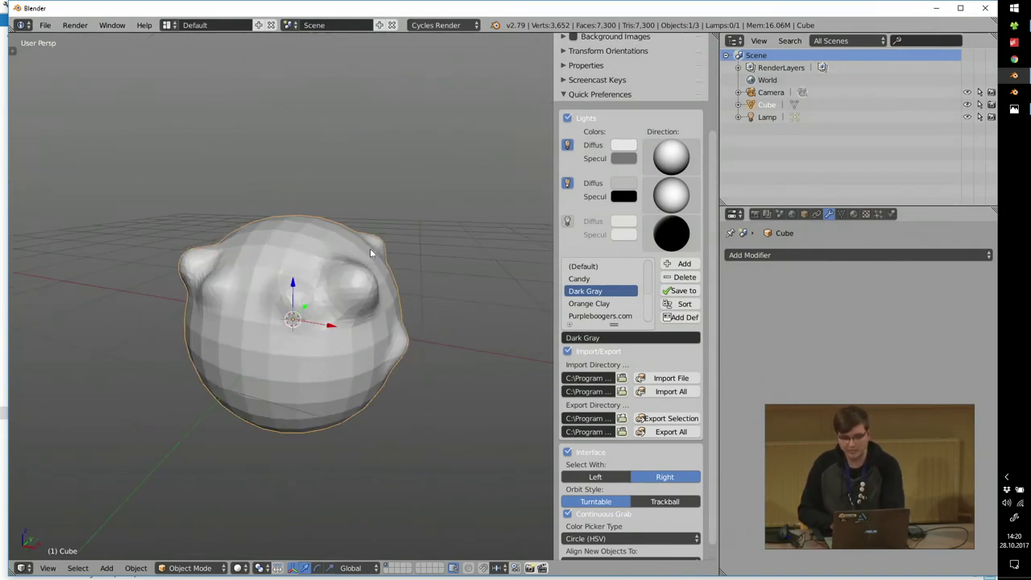
{"action": "scroll", "coordinate": [298, 241], "scroll_direction": "up", "scroll_amount": 3}
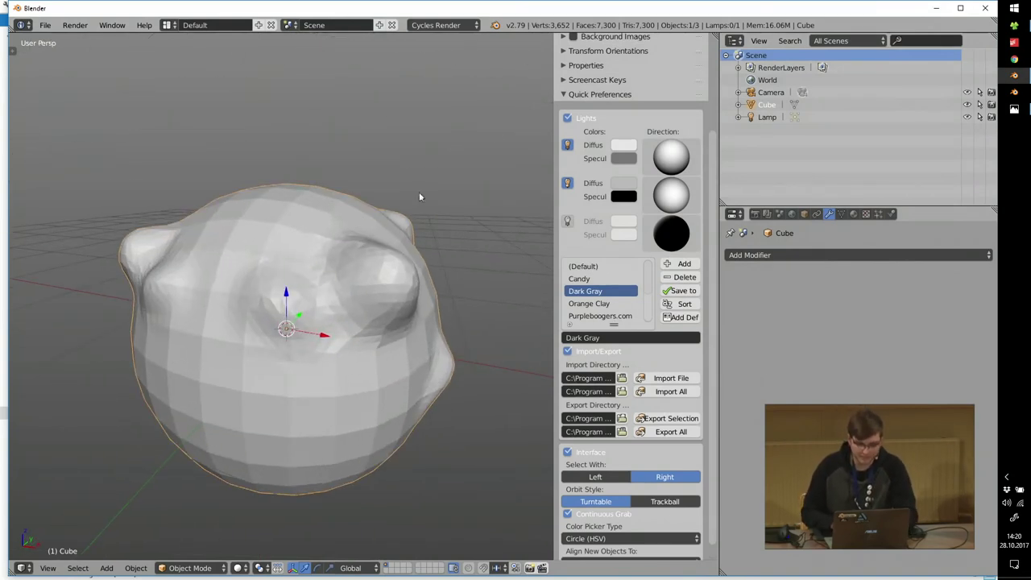
{"action": "left_click", "coordinate": [597, 79]}
{"action": "left_click", "coordinate": [649, 162]}
{"action": "left_click", "coordinate": [597, 80]}
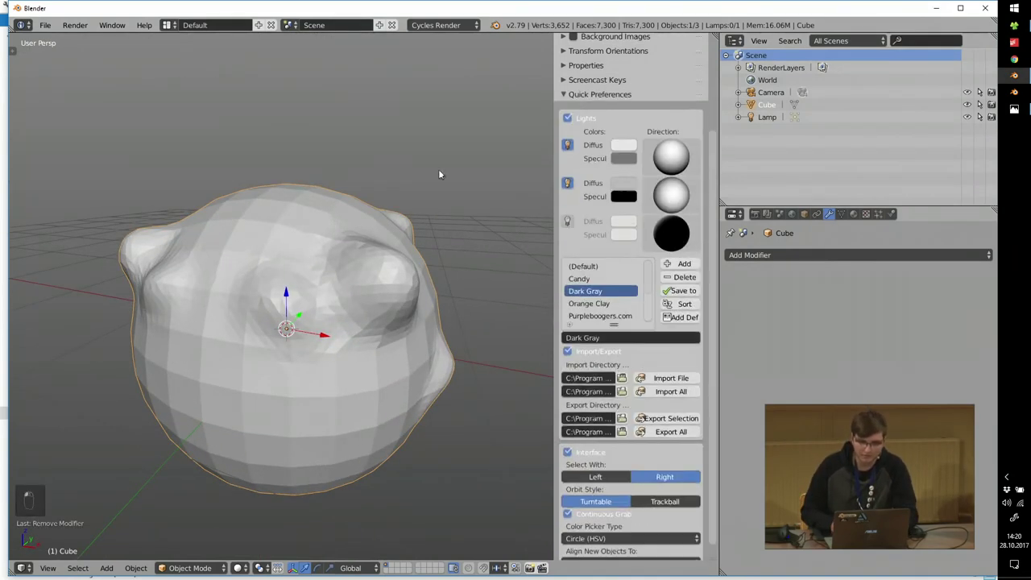
Switch the 3D view from perspective to orthographic projection, and collapse the Quick Preferences settings.
{"action": "middle_click_drag", "start_coordinate": [330, 222], "coordinate": [351, 260]}
{"action": "scroll", "coordinate": [351, 260], "scroll_direction": "up", "scroll_amount": 2}
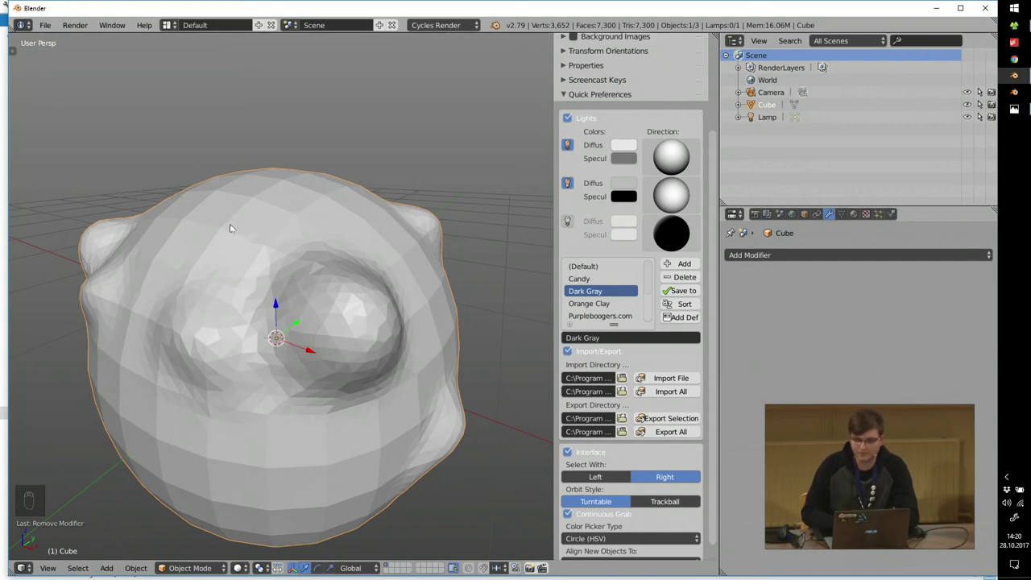
{"action": "key", "text": "KP_5"}
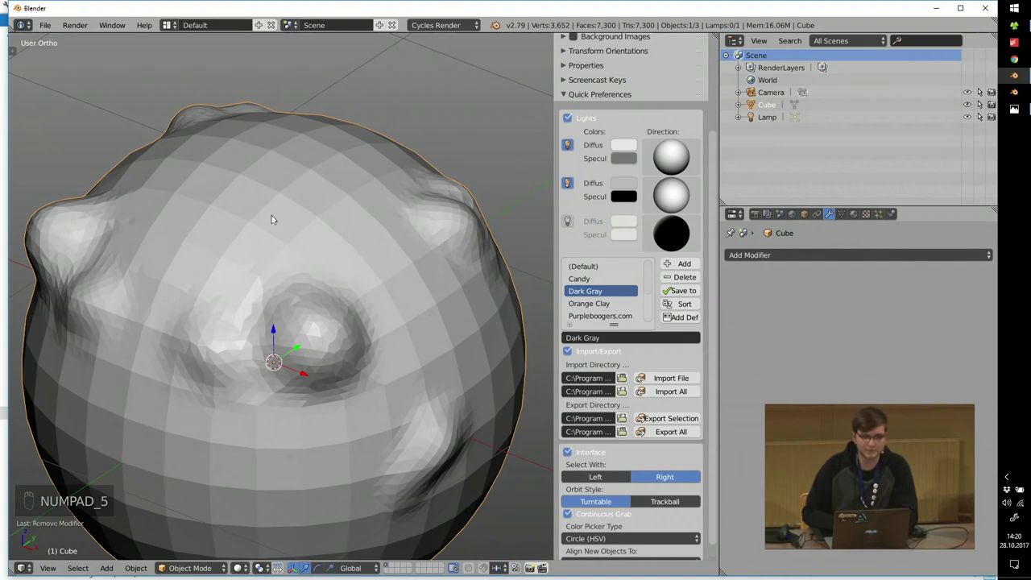
{"action": "mouse_move", "coordinate": [287, 219]}
{"action": "middle_mouse_down"}
{"action": "mouse_move", "coordinate": [269, 207]}
{"action": "mouse_move", "coordinate": [325, 200]}
{"action": "mouse_move", "coordinate": [317, 196]}
{"action": "middle_mouse_up"}
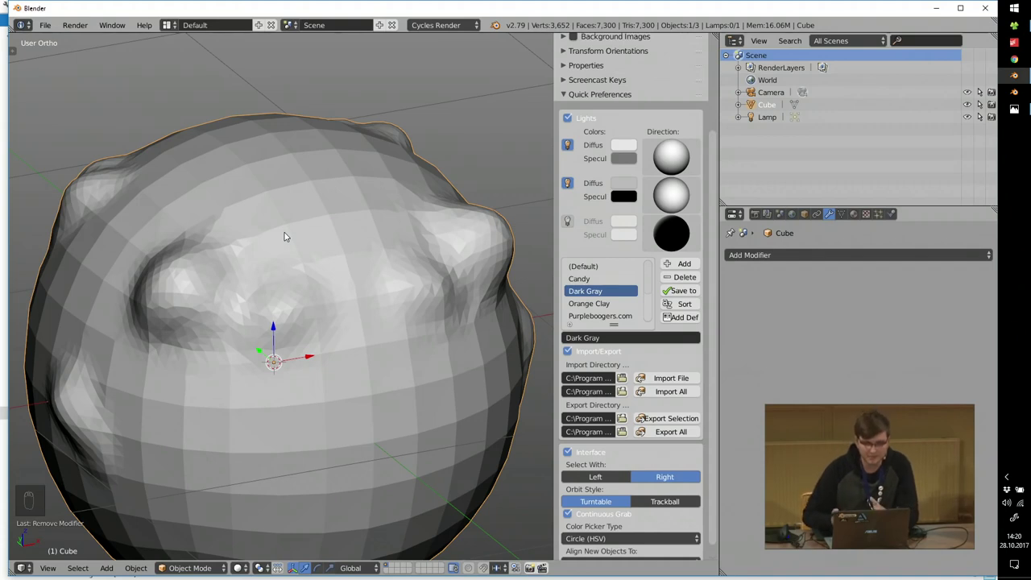
{"action": "middle_click_drag", "start_coordinate": [347, 115], "coordinate": [359, 173]}
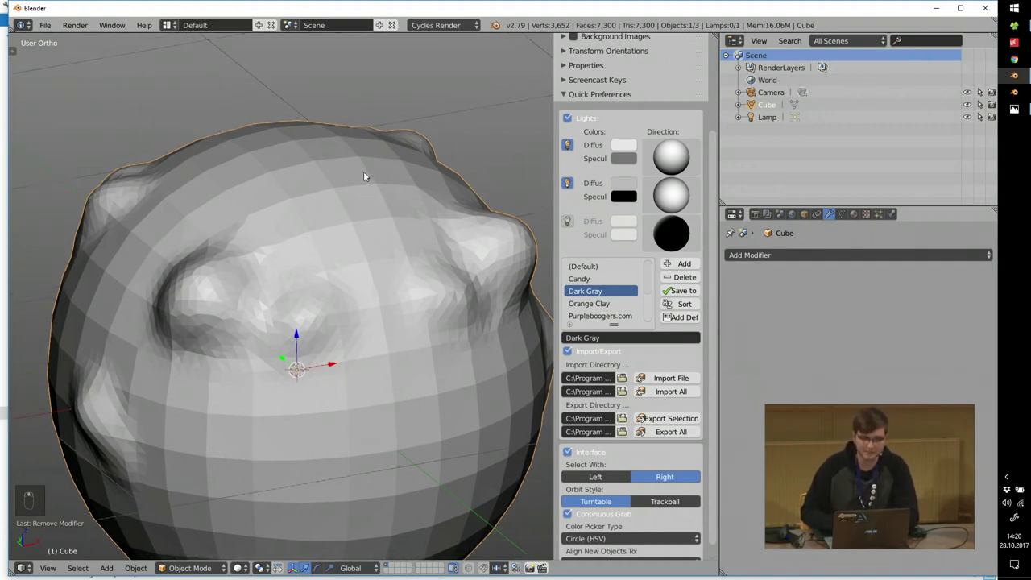
{"action": "scroll", "coordinate": [363, 176], "scroll_direction": "down", "scroll_amount": 4}
{"action": "left_click", "coordinate": [597, 95]}
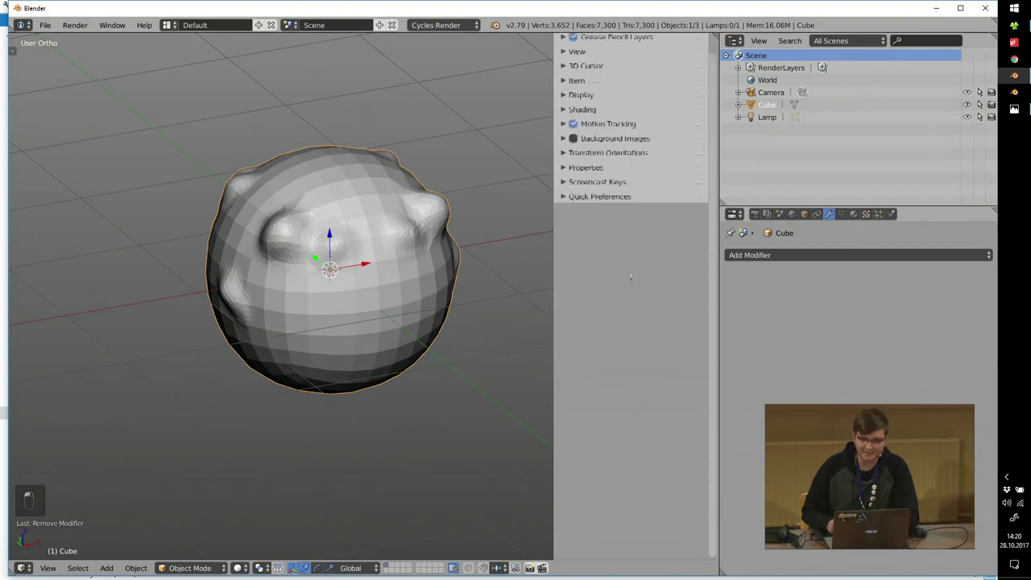
{"action": "middle_click_drag", "start_coordinate": [418, 92], "coordinate": [369, 253]}
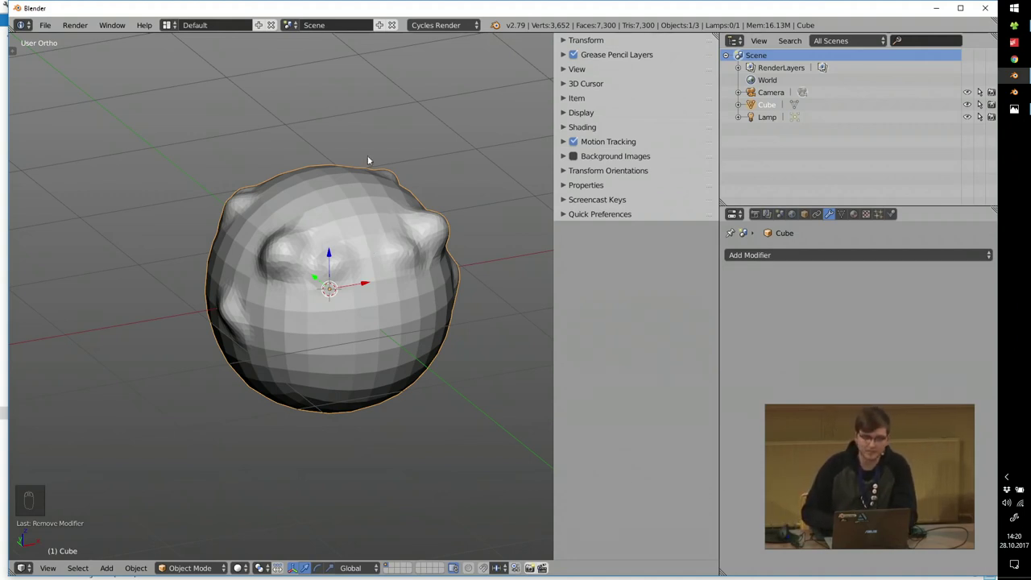
{"action": "middle_click_drag", "start_coordinate": [367, 160], "coordinate": [333, 204], "text": "shift"}
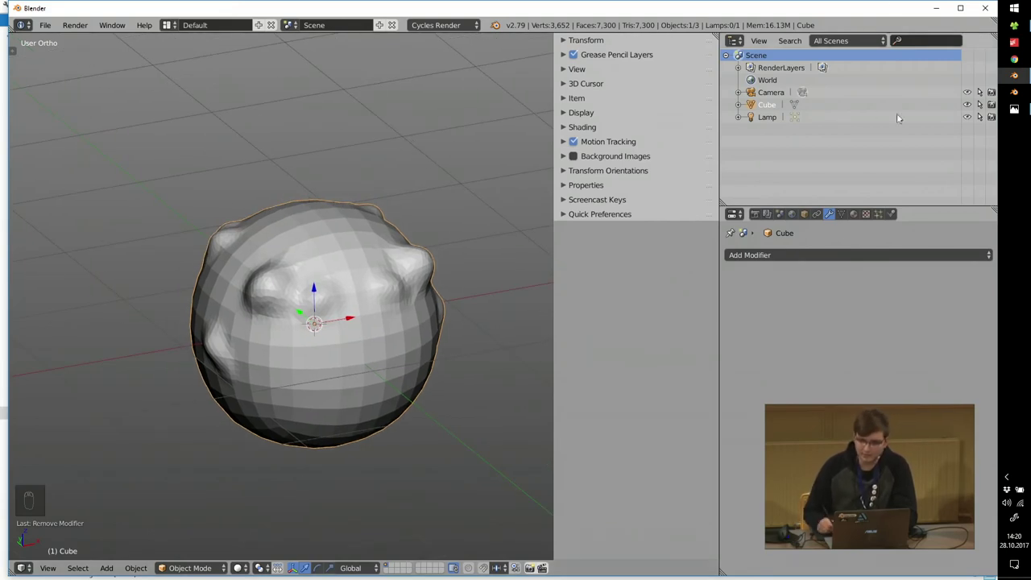
Check the 00_preparation.jpg slide again, return to Blender and enable Only Render for the 3D viewport.
{"action": "left_click", "coordinate": [1015, 109]}
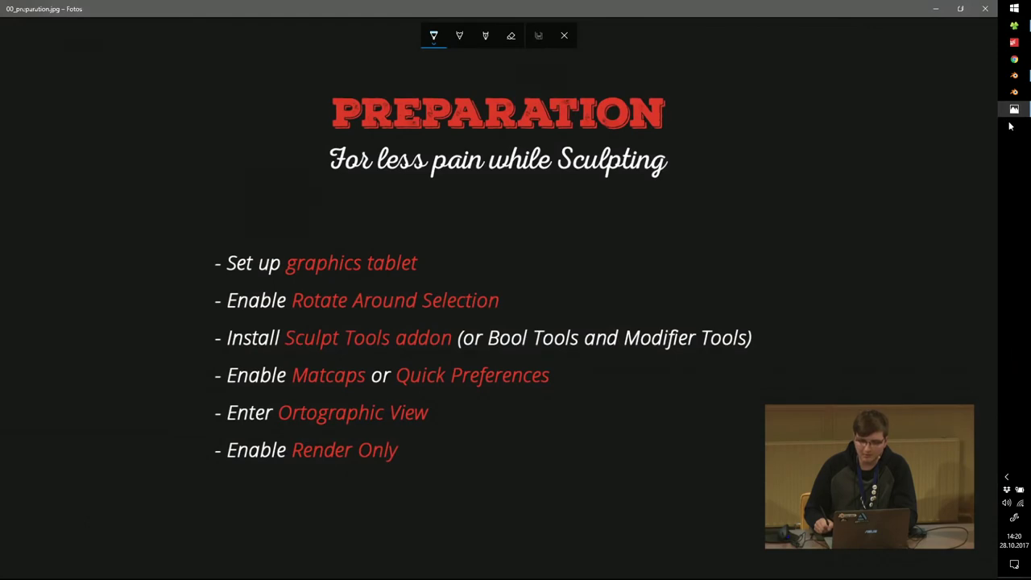
{"action": "left_click", "coordinate": [1015, 108]}
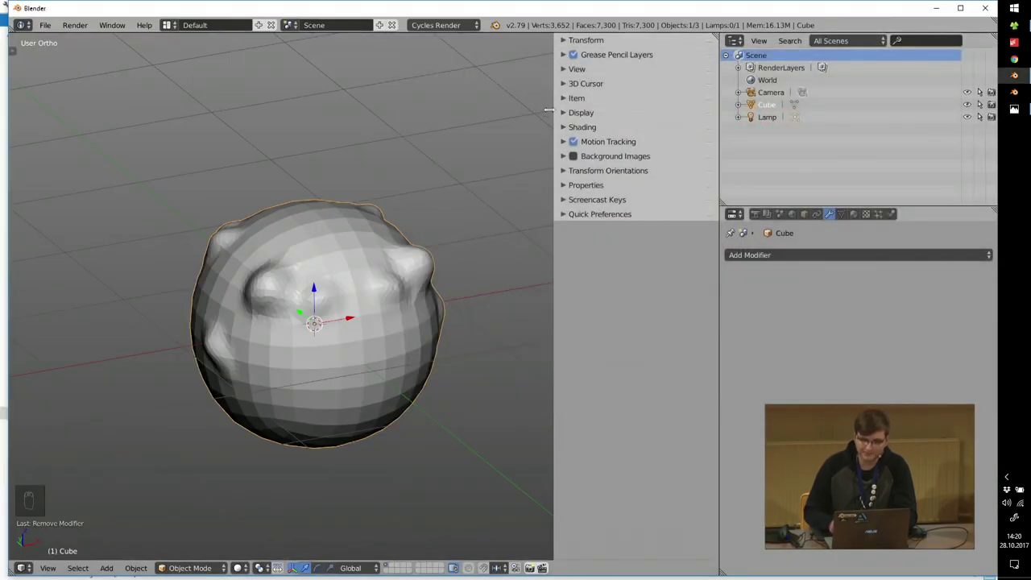
{"action": "left_click", "coordinate": [586, 113]}
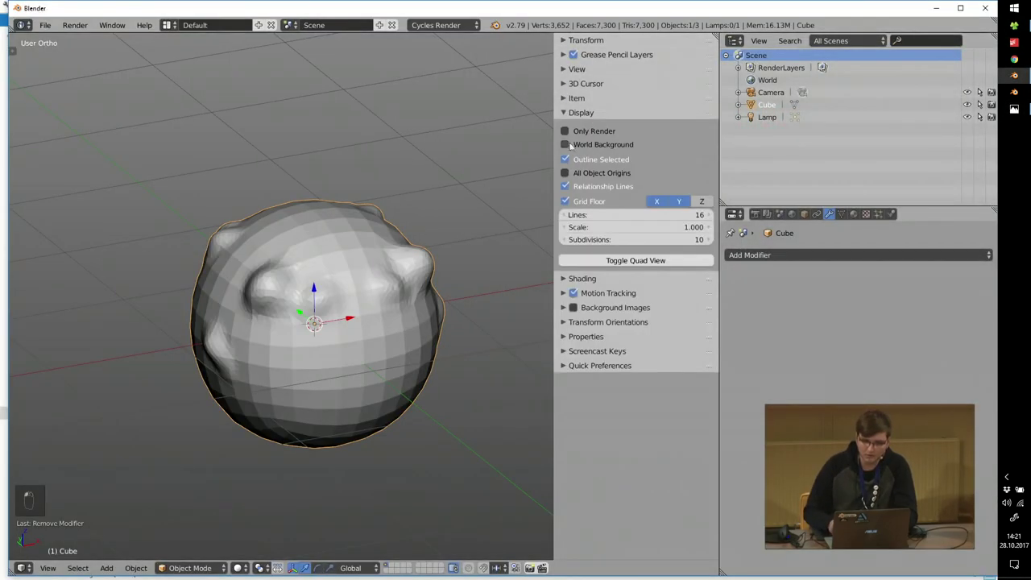
{"action": "left_click", "coordinate": [566, 133]}
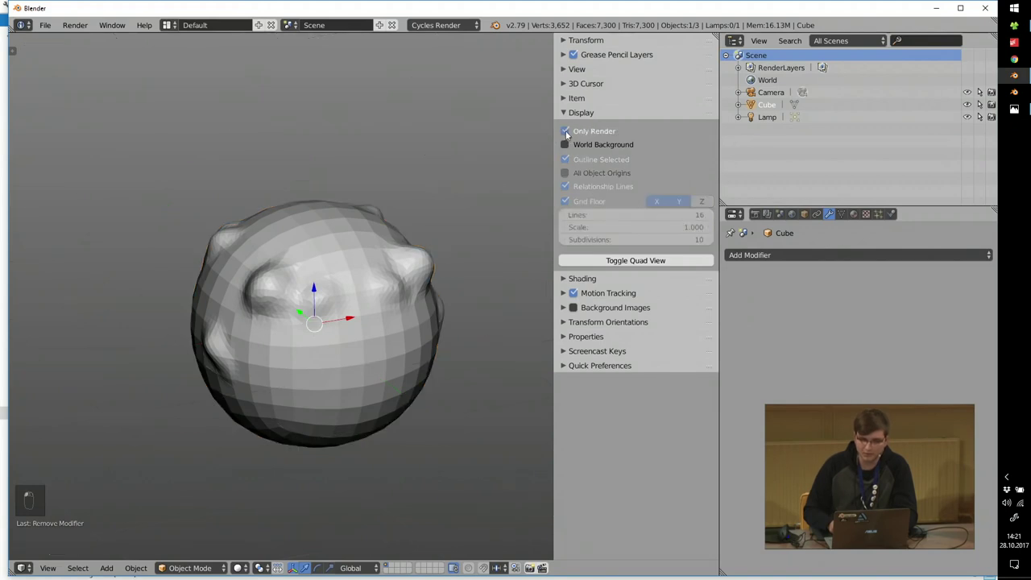
{"action": "middle_click_drag", "start_coordinate": [335, 161], "coordinate": [335, 196], "text": "shift"}
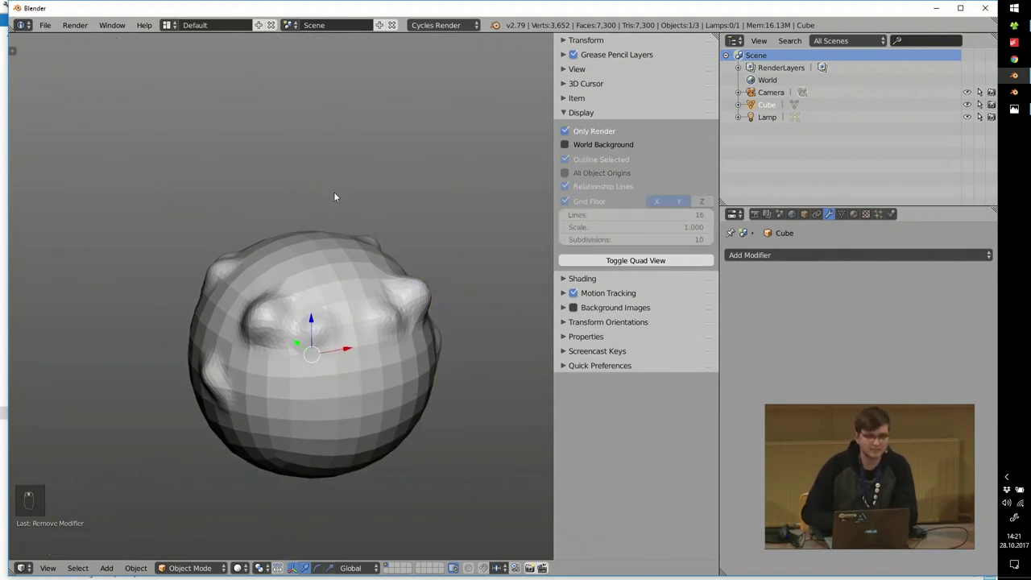
Maximize the 3D viewport, and switch the cube to Sculpt Mode.
{"action": "mouse_move", "coordinate": [316, 210]}
{"action": "middle_mouse_down"}
{"action": "mouse_move", "coordinate": [263, 207]}
{"action": "mouse_move", "coordinate": [314, 189]}
{"action": "mouse_move", "coordinate": [297, 201]}
{"action": "middle_mouse_up"}
{"action": "key", "text": "shift+space"}
{"action": "middle_click_drag", "start_coordinate": [508, 187], "coordinate": [411, 155], "text": "shift"}
{"action": "key", "text": "a"}
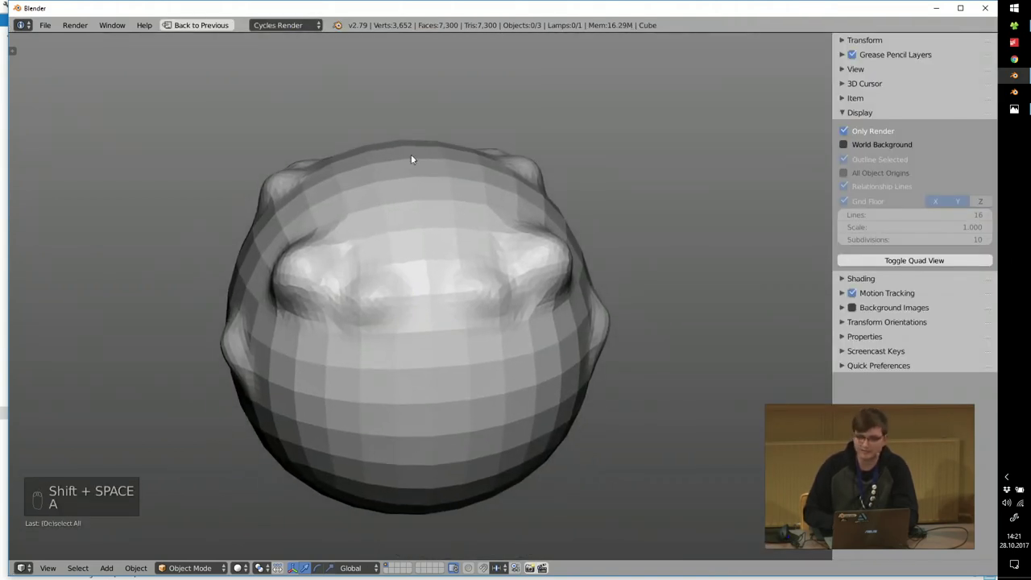
{"action": "right_click", "coordinate": [398, 177]}
{"action": "key", "text": "Tab"}
{"action": "left_click", "coordinate": [412, 93]}
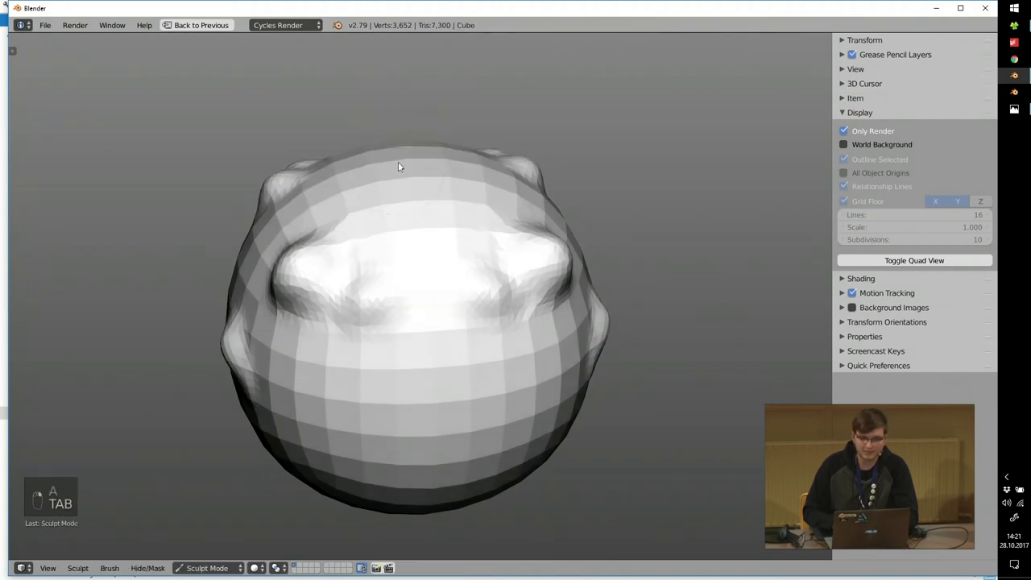
Hide the properties shelf and show the tool shelf with the sculpt brush settings.
{"action": "key", "text": "n"}
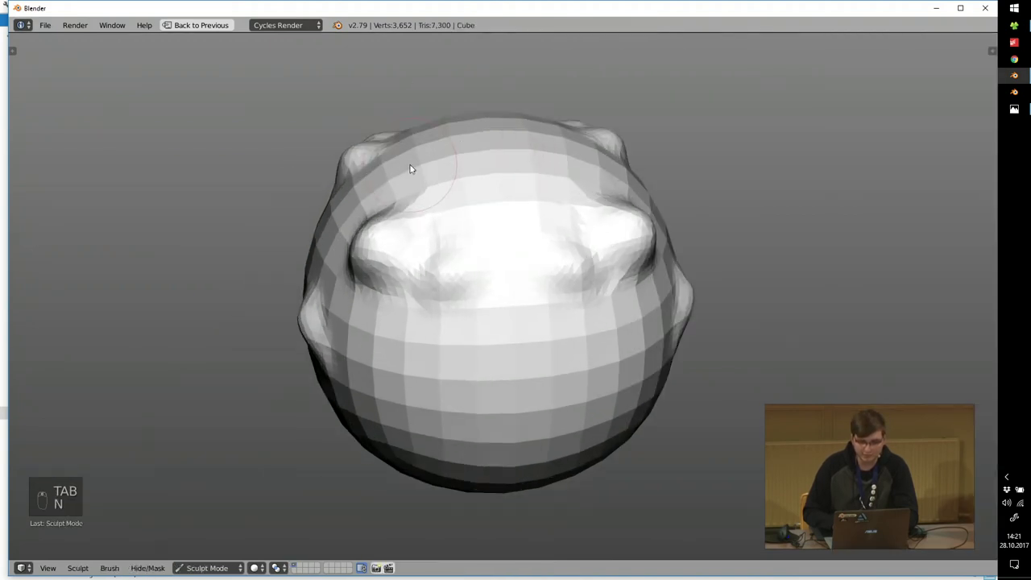
{"action": "key", "text": "t"}
{"action": "mouse_move", "coordinate": [468, 230]}
{"action": "middle_mouse_down"}
{"action": "mouse_move", "coordinate": [478, 231]}
{"action": "mouse_move", "coordinate": [475, 258]}
{"action": "mouse_move", "coordinate": [452, 276]}
{"action": "middle_mouse_up"}
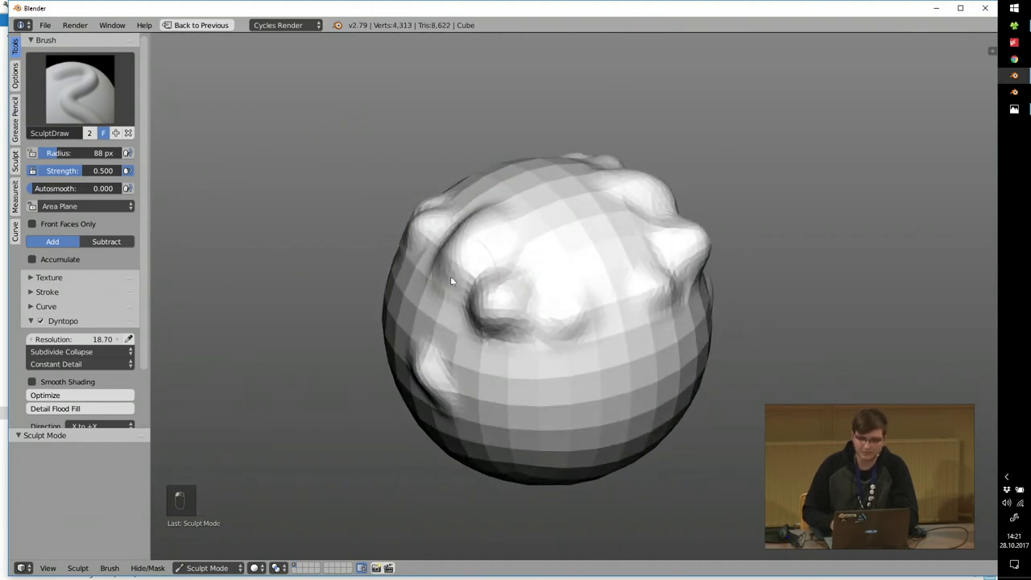
Make the Blender window fullscreen, and expand the 3D viewport to fill it with all headers and shelves hidden.
{"action": "key", "text": "shift+space"}
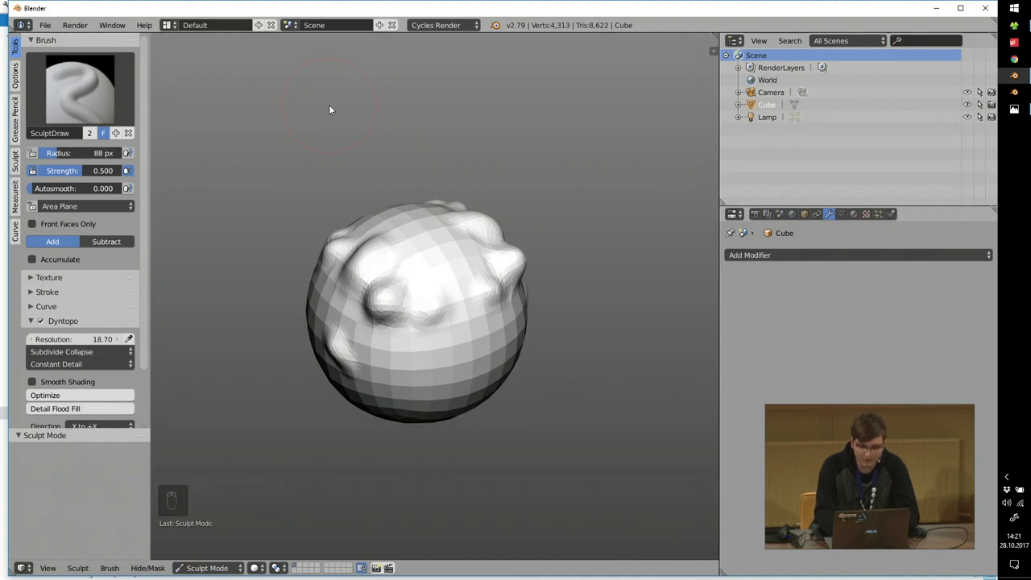
{"action": "key", "text": "alt+F11"}
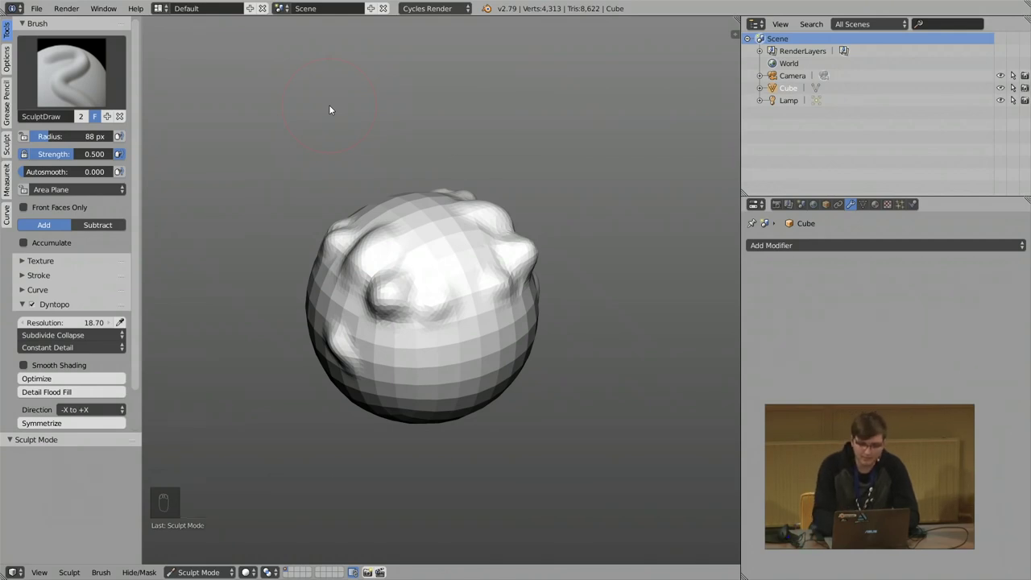
{"action": "key", "text": "alt+F10"}
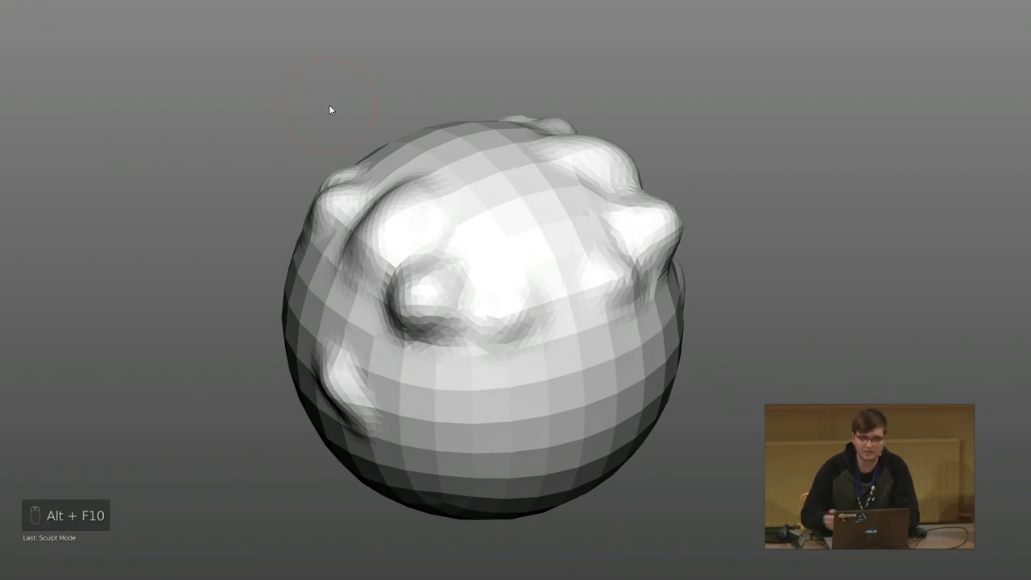
Bring back the tool shelf and the normal editor layout, and return Blender from fullscreen to a regular window.
{"action": "key", "text": "t"}
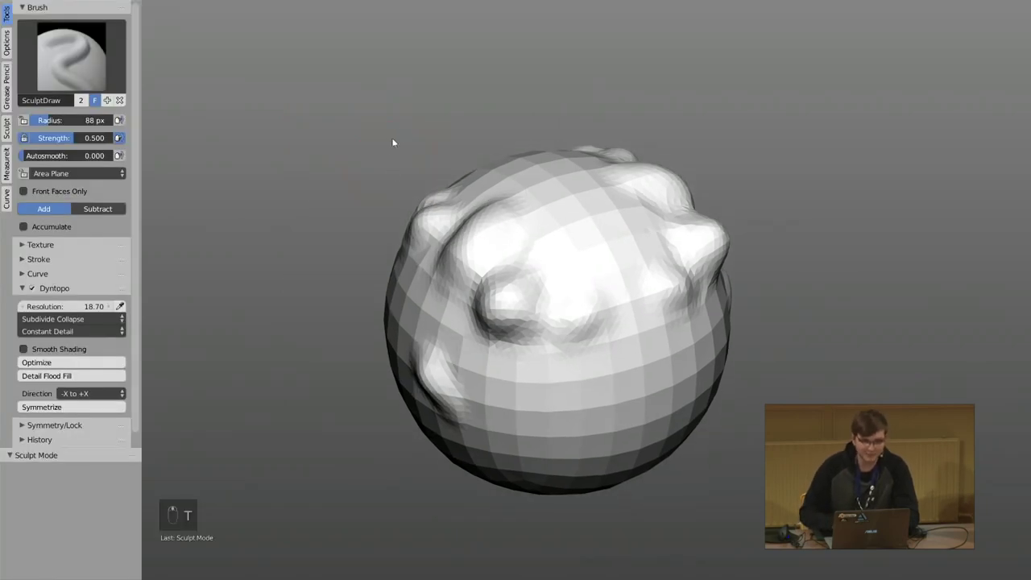
{"action": "middle_click_drag", "start_coordinate": [393, 143], "coordinate": [380, 167], "text": "shift"}
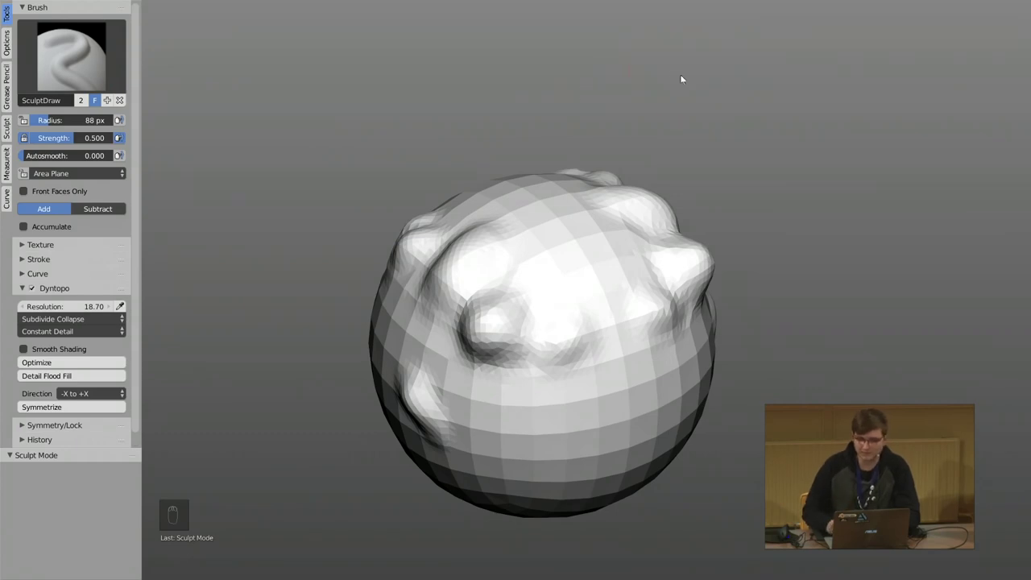
{"action": "key", "text": "ctrl+alt+space"}
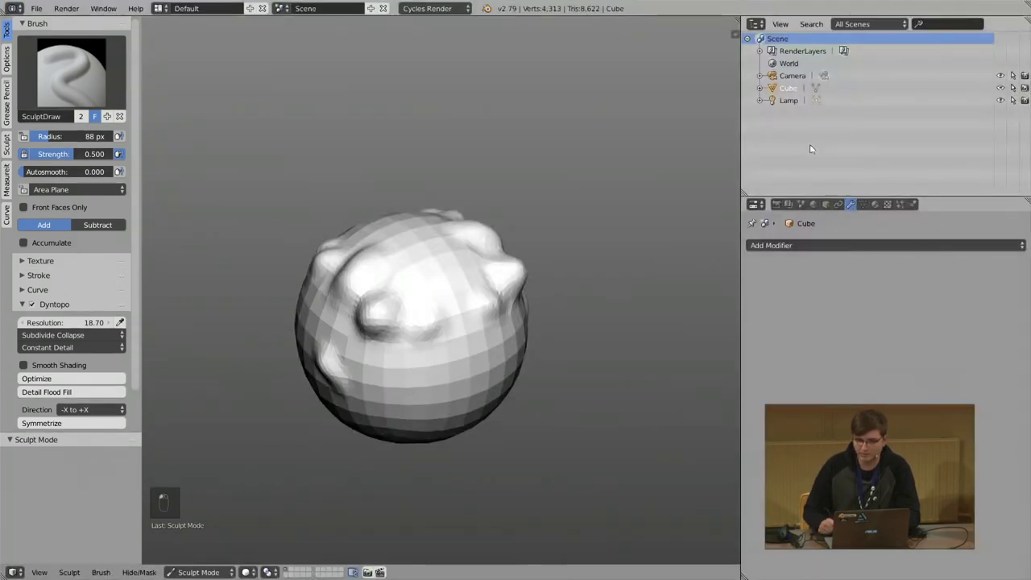
{"action": "key", "text": "alt+F11"}
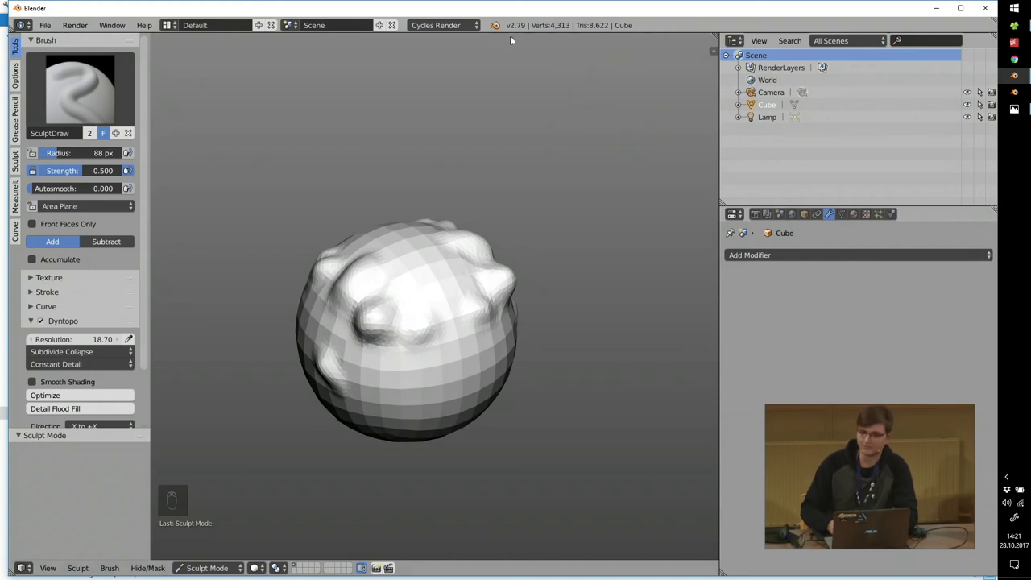
Close the preparation slide and open the 04 sculpting workflow folder of the sculpting talk.
{"action": "left_click", "coordinate": [1015, 108]}
{"action": "left_click", "coordinate": [985, 8]}
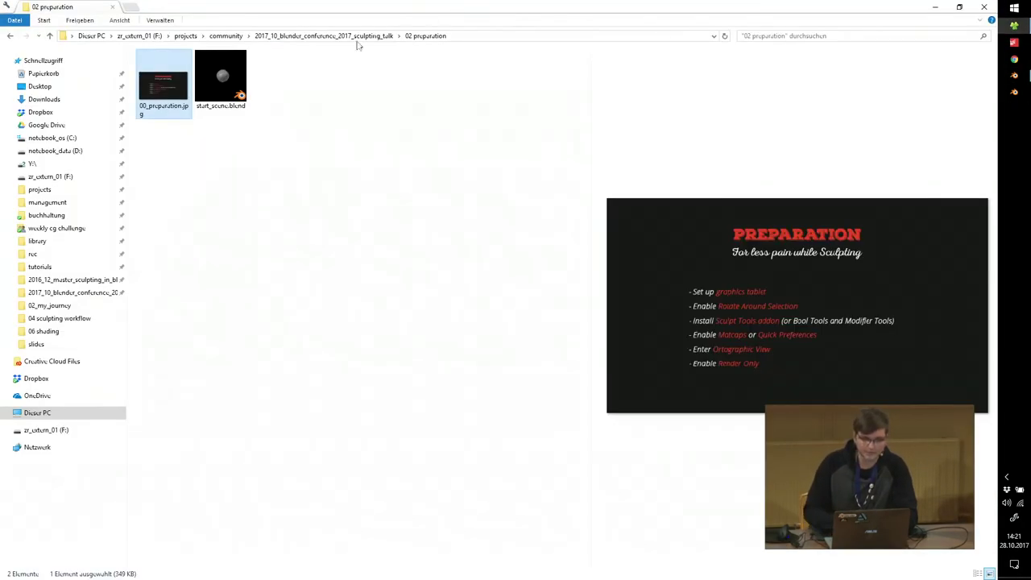
{"action": "left_click", "coordinate": [369, 36]}
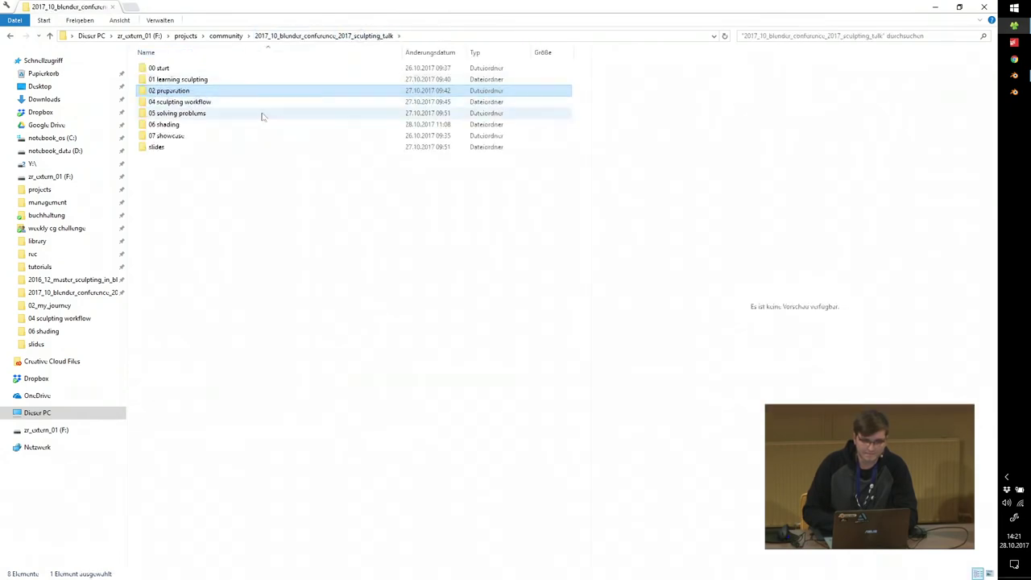
{"action": "double_click", "coordinate": [176, 102]}
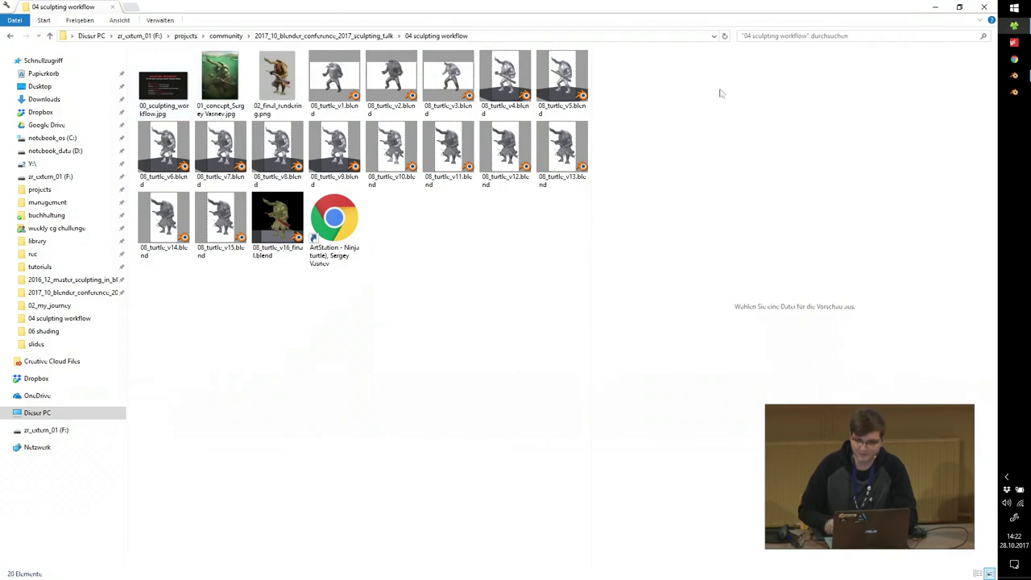
Quit Blender without saving the practice sculpt, and show the 00_sculpting_workflow.jpg slide.
{"action": "left_click", "coordinate": [1013, 76]}
{"action": "left_click", "coordinate": [985, 8]}
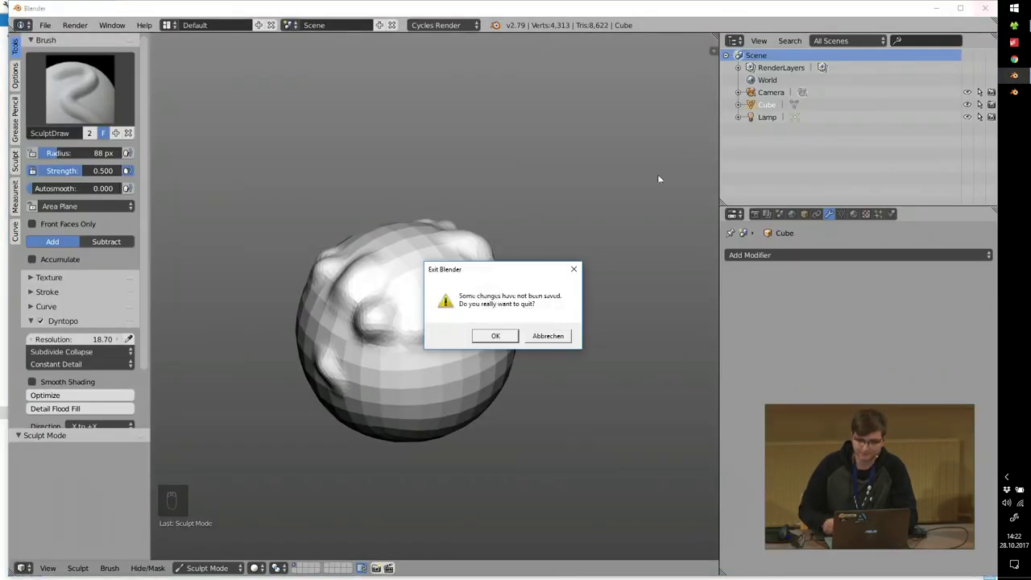
{"action": "left_click", "coordinate": [519, 335]}
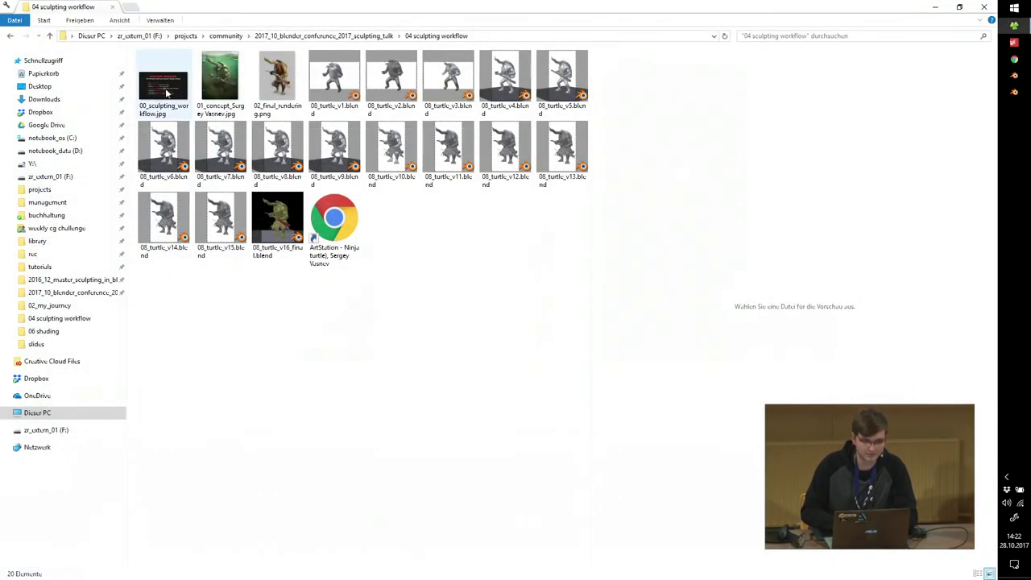
{"action": "double_click", "coordinate": [163, 87]}
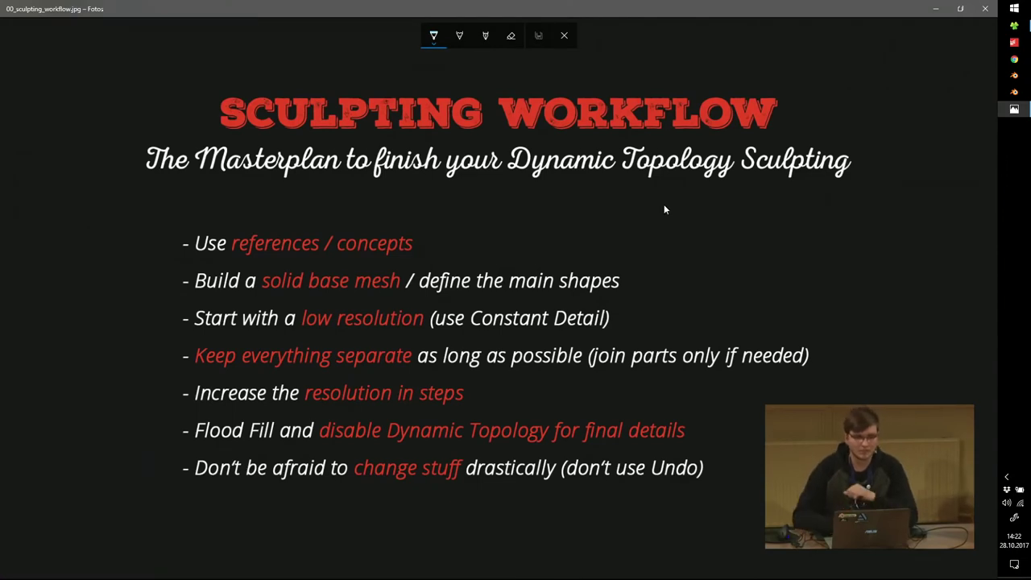
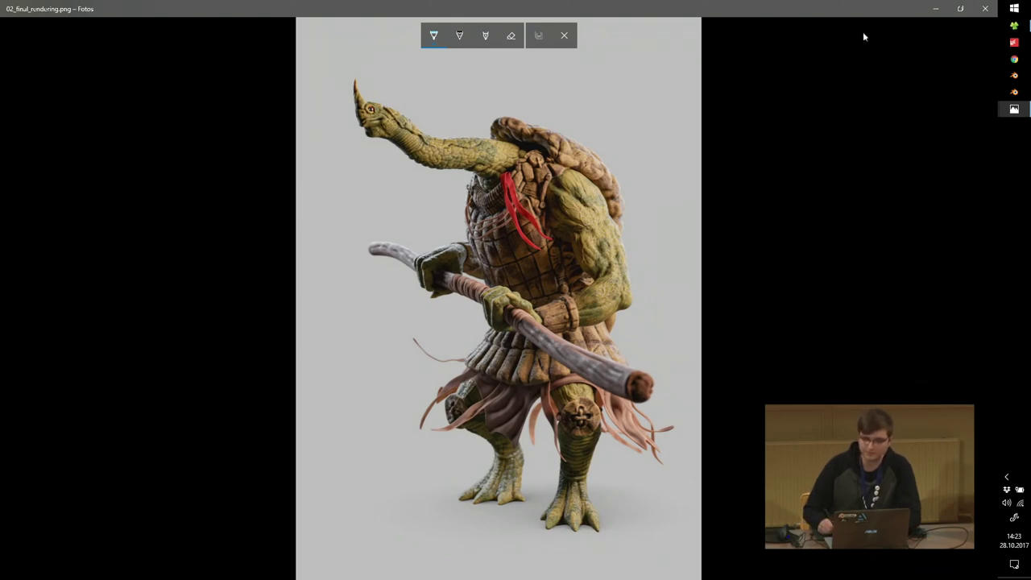
Close the 02_final_rendering.png image, view the 01_concept image maximized, and close it.
{"action": "left_click", "coordinate": [984, 9]}
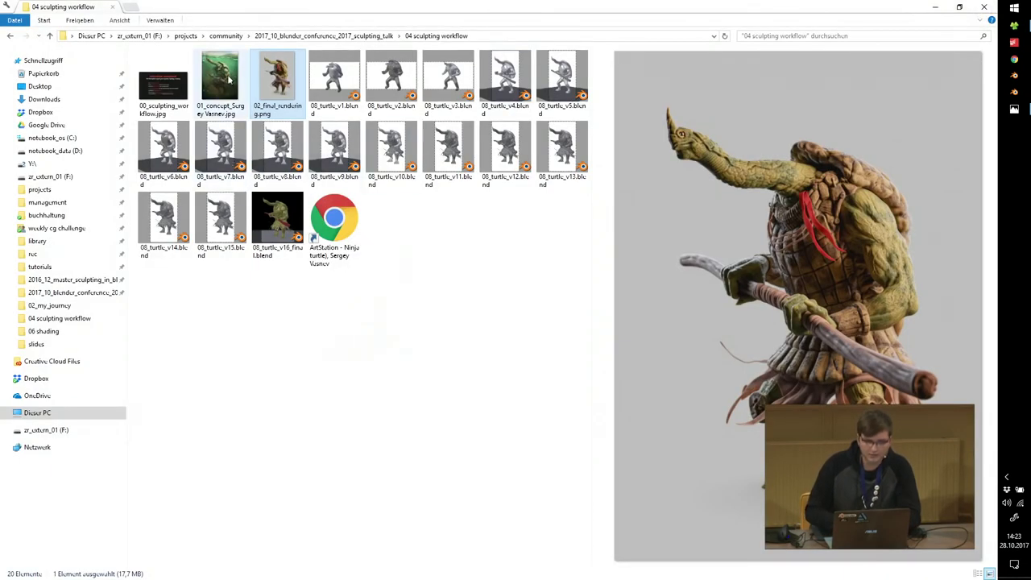
{"action": "double_click", "coordinate": [224, 79]}
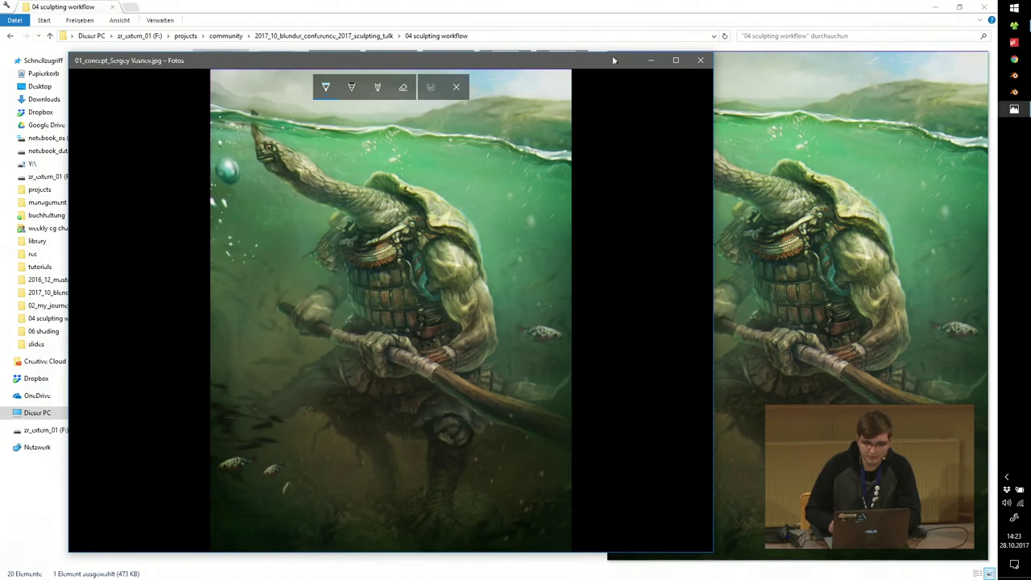
{"action": "left_click", "coordinate": [677, 61]}
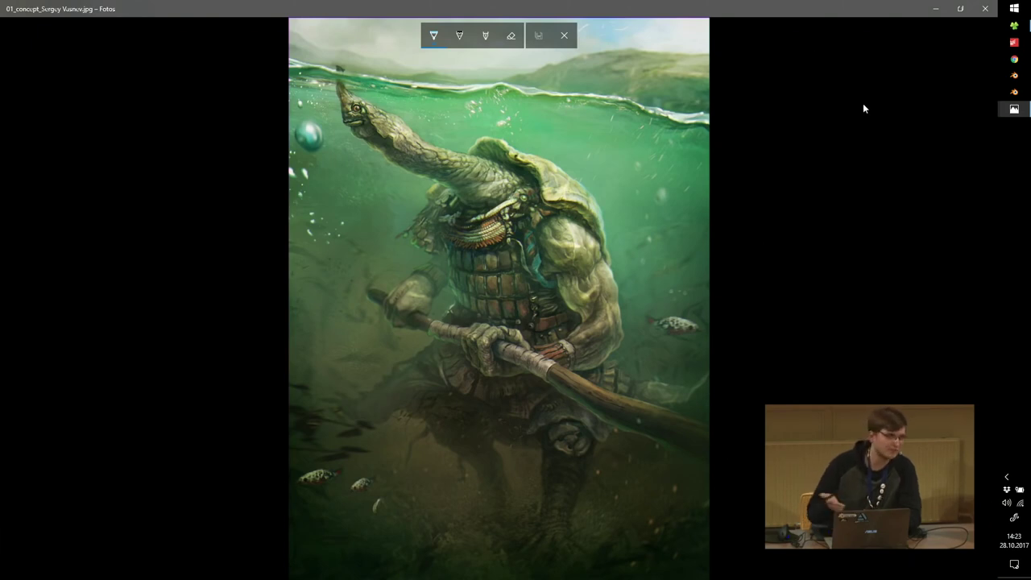
{"action": "left_click", "coordinate": [984, 8]}
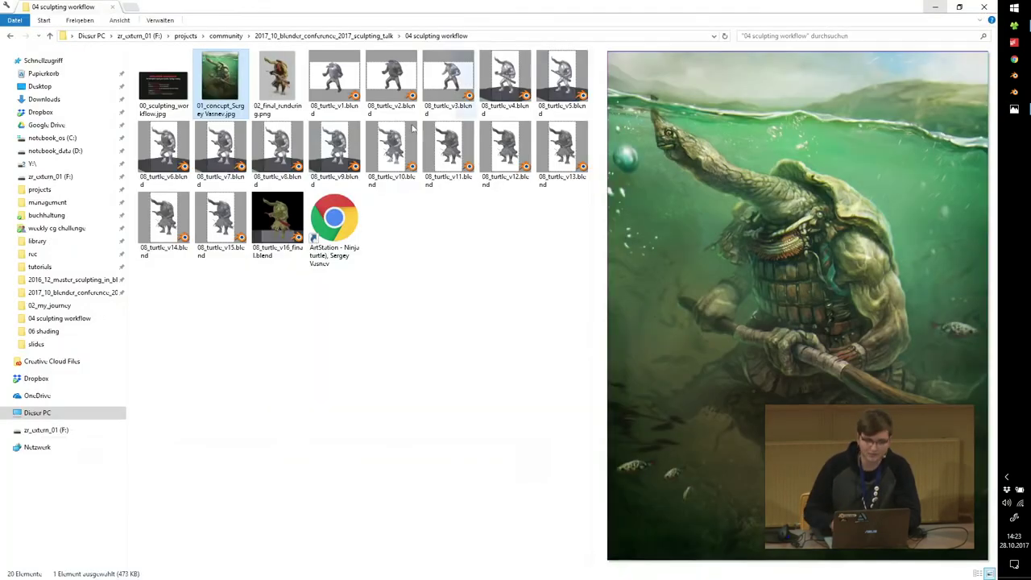
Open the 08_turtle_v1.blend file from the workflow folder in Blender.
{"action": "left_click", "coordinate": [332, 85]}
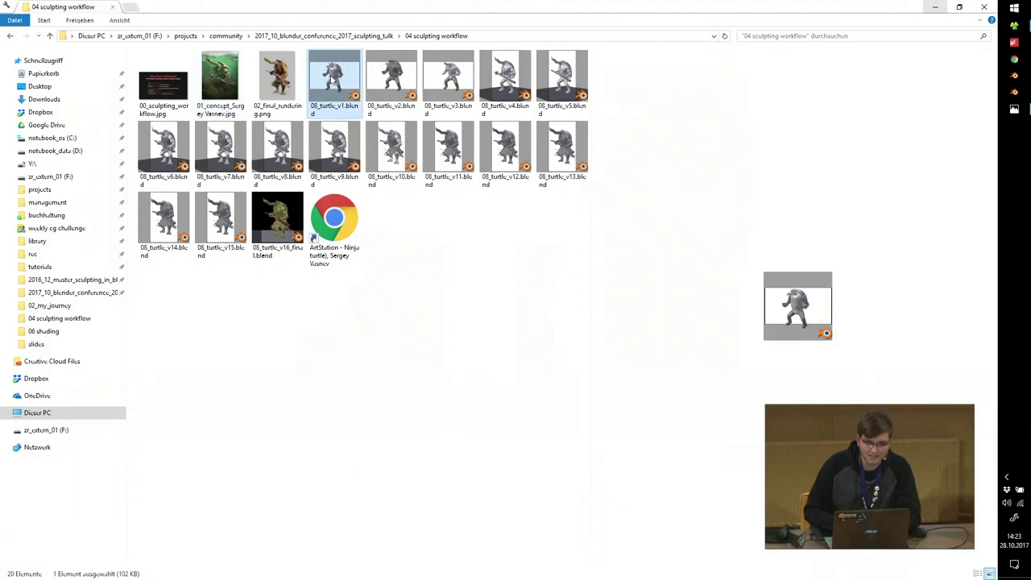
{"action": "double_click", "coordinate": [332, 82]}
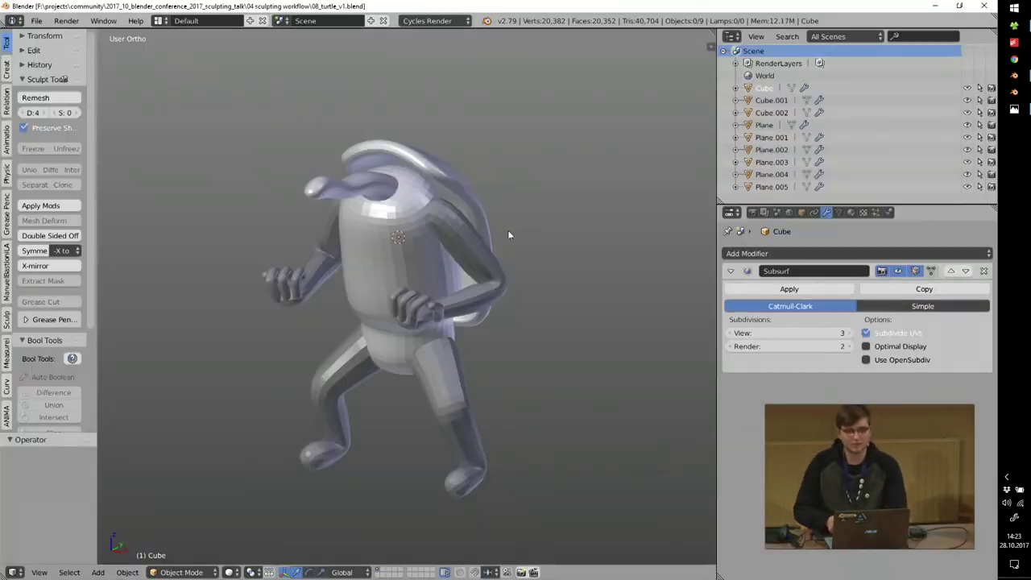
{"action": "mouse_move", "coordinate": [434, 231]}
{"action": "middle_mouse_down"}
{"action": "mouse_move", "coordinate": [398, 224]}
{"action": "mouse_move", "coordinate": [446, 244]}
{"action": "middle_mouse_up"}
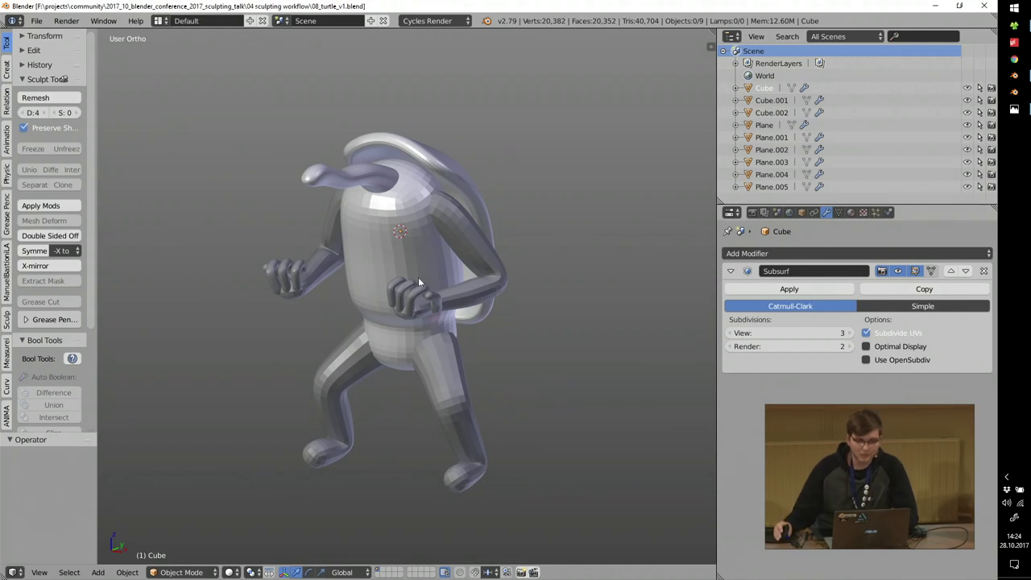
Select the turtle's torso and examine its base mesh by toggling the Subsurf display and Edit Mode.
{"action": "right_click", "coordinate": [414, 255]}
{"action": "scroll", "coordinate": [400, 244], "scroll_direction": "up", "scroll_amount": 2}
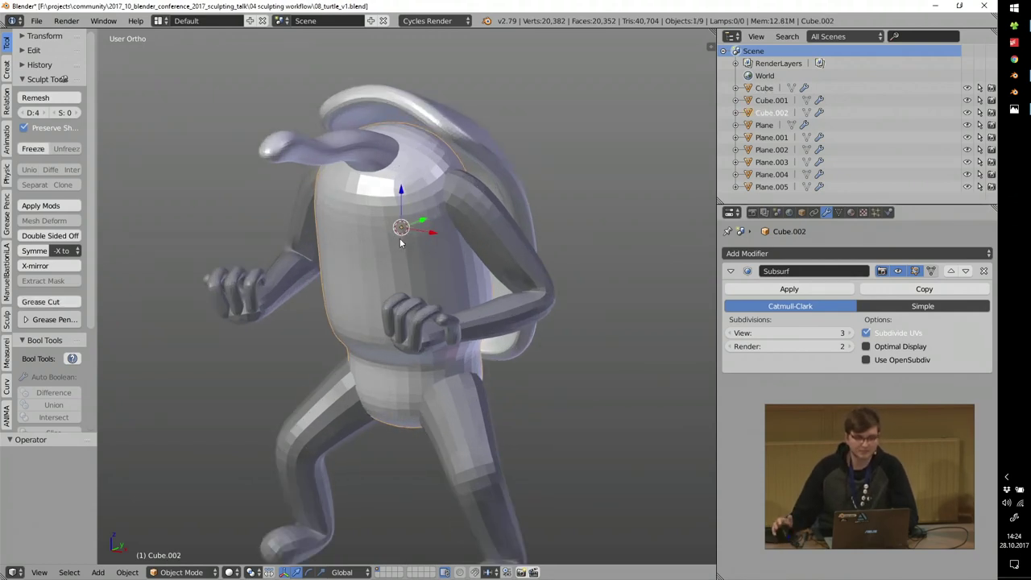
{"action": "middle_click_drag", "start_coordinate": [398, 245], "coordinate": [296, 269]}
{"action": "left_click", "coordinate": [899, 270]}
{"action": "key", "text": "Tab"}
{"action": "left_click", "coordinate": [899, 270]}
{"action": "key", "text": "Tab"}
Add a cube beside the turtle and give it a level 3 Subdivision Surface modifier.
{"action": "key", "text": "shift+a"}
{"action": "mouse_move", "coordinate": [586, 265]}
{"action": "left_click", "coordinate": [619, 274]}
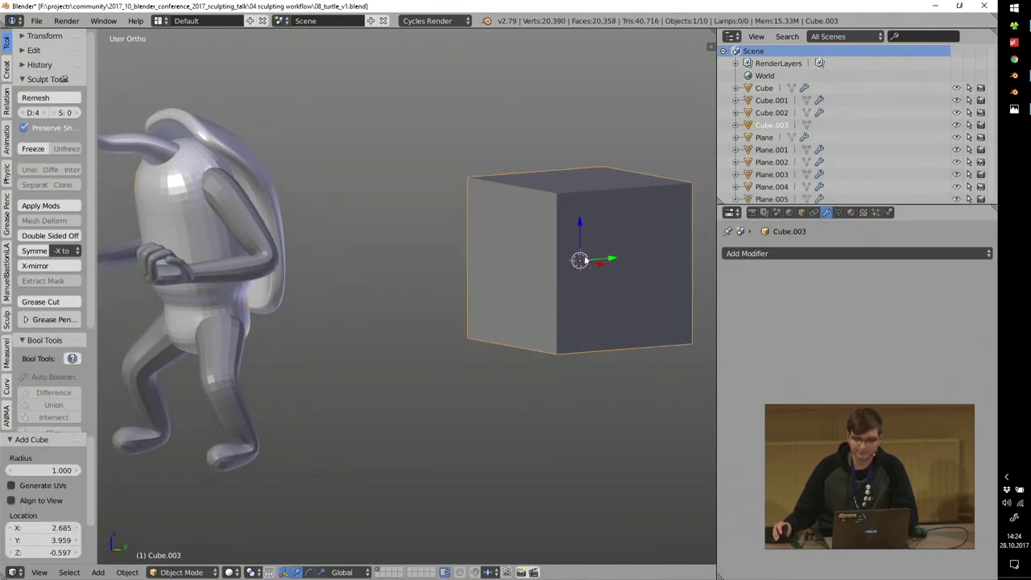
{"action": "key", "text": "ctrl+3"}
{"action": "middle_click_drag", "start_coordinate": [580, 260], "coordinate": [517, 279]}
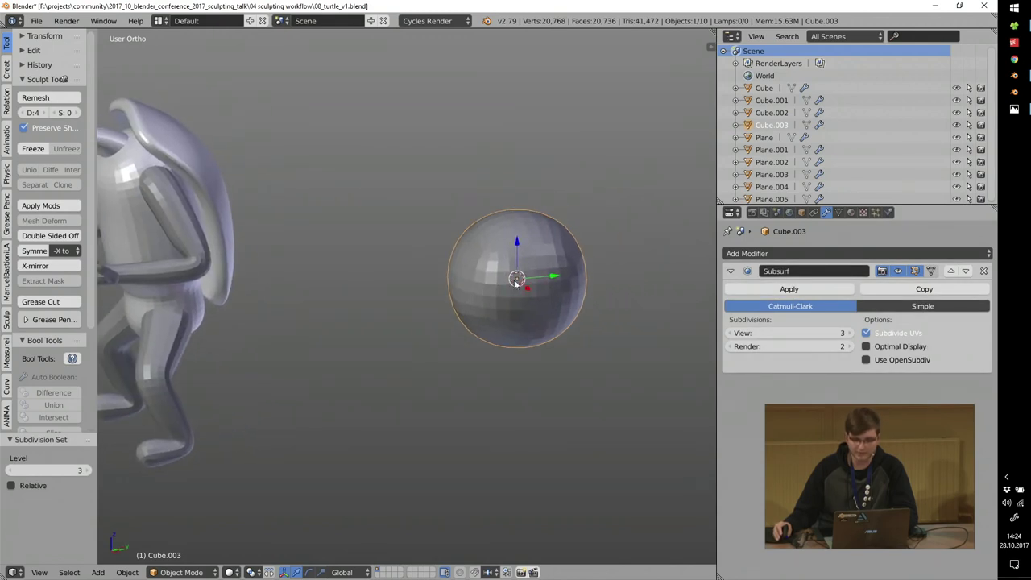
Start the Screencast Keys display in the 3D viewport and hide the properties shelf again.
{"action": "key", "text": "n"}
{"action": "left_click", "coordinate": [649, 196]}
{"action": "left_click", "coordinate": [647, 181]}
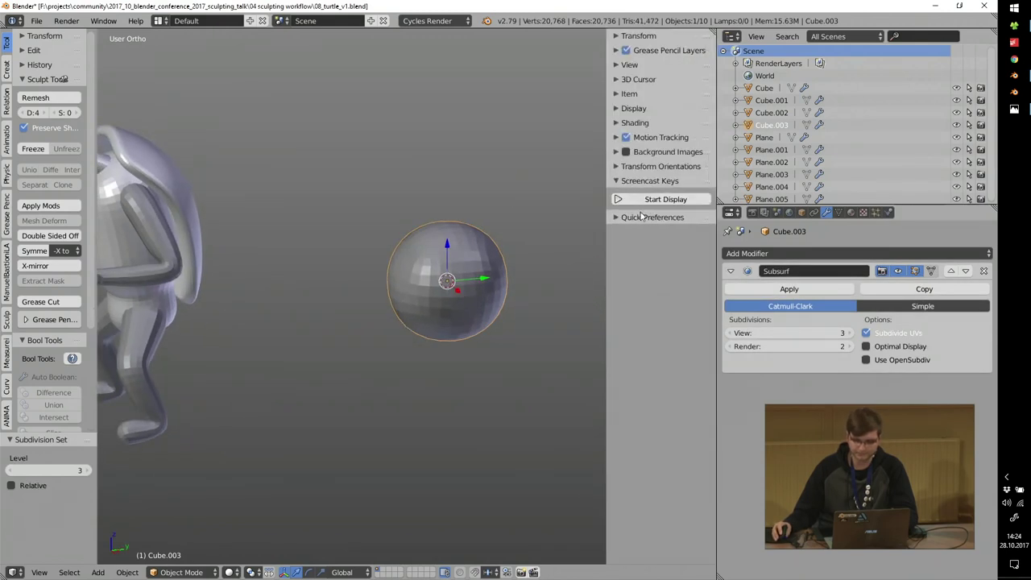
{"action": "left_click", "coordinate": [645, 200]}
{"action": "key", "text": "n"}
In Edit Mode, select the new cube's four top vertices, extrude them slightly upward and scale them outward.
{"action": "key", "text": "Tab"}
{"action": "key", "text": "a"}
{"action": "key", "text": "a"}
{"action": "key", "text": "c"}
{"action": "scroll", "coordinate": [431, 222], "scroll_direction": "down", "scroll_amount": 3}
{"action": "left_click", "coordinate": [428, 222]}
{"action": "left_click", "coordinate": [515, 221]}
{"action": "right_click", "coordinate": [517, 219]}
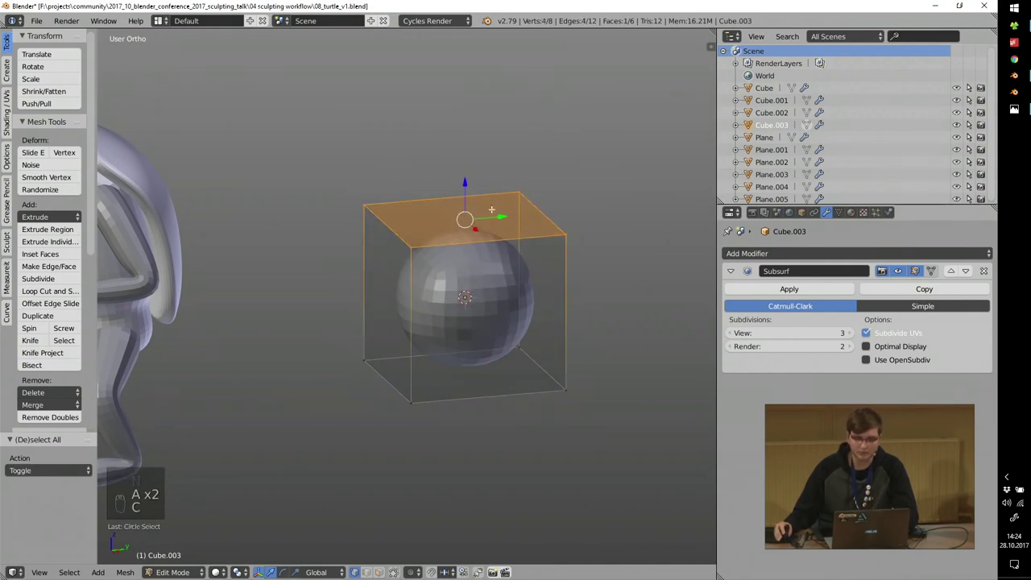
{"action": "middle_click_drag", "start_coordinate": [522, 195], "coordinate": [501, 277], "text": "shift"}
{"action": "key", "text": "e"}
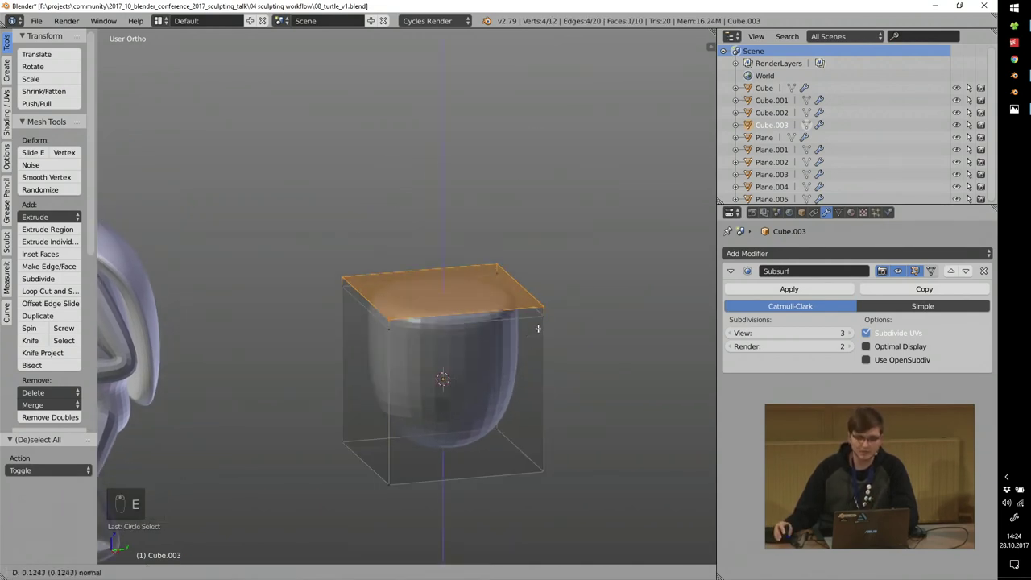
{"action": "left_click", "coordinate": [540, 300]}
{"action": "key", "text": "s"}
{"action": "left_click", "coordinate": [597, 329]}
Extrude the widened top face further upward and scale it down to about 0.535.
{"action": "key", "text": "e"}
{"action": "left_click", "coordinate": [592, 233]}
{"action": "key", "text": "s"}
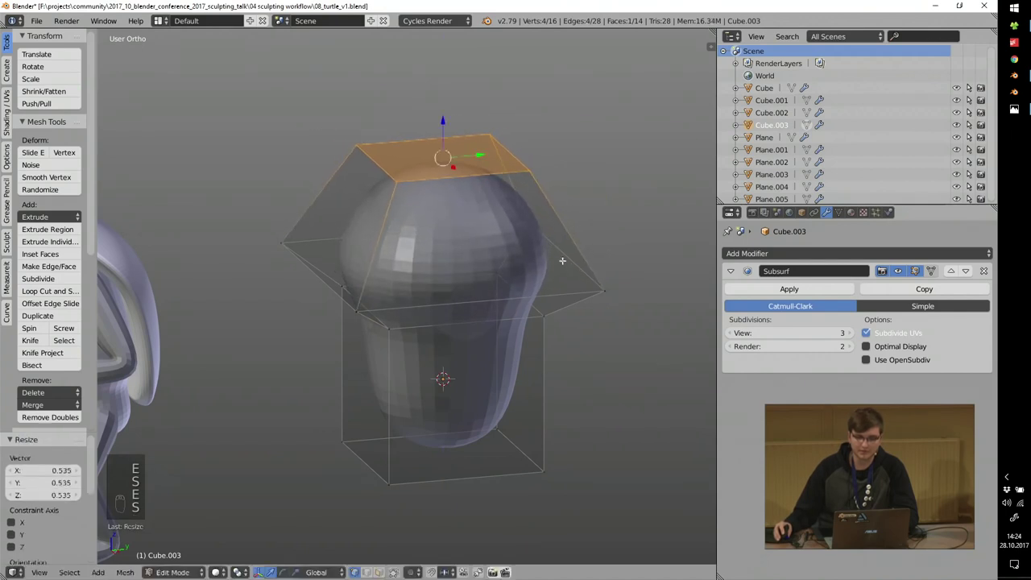
{"action": "left_click", "coordinate": [561, 262]}
{"action": "middle_click_drag", "start_coordinate": [530, 325], "coordinate": [509, 309]}
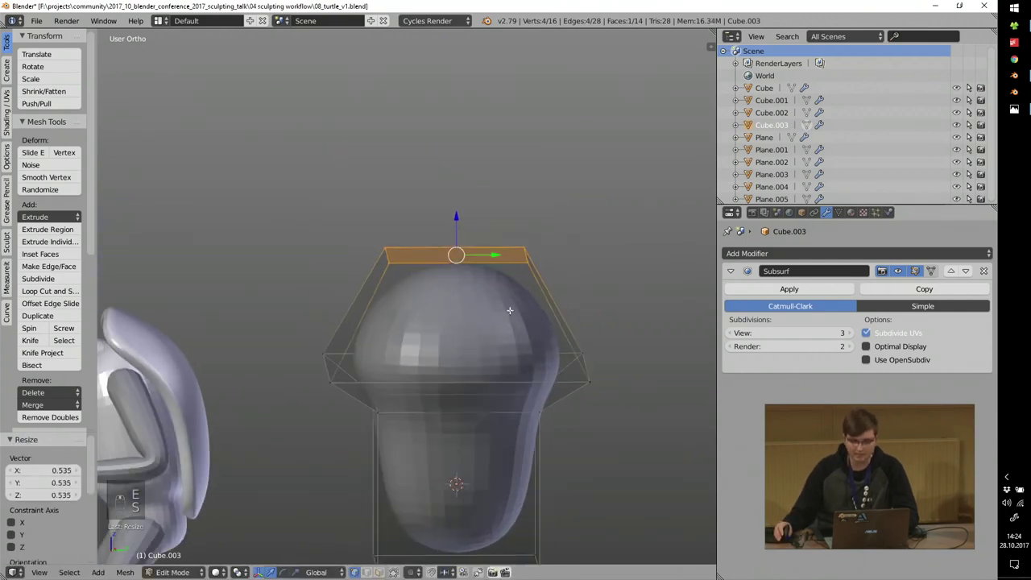
Shift the shape's top face toward the turtle, rotate it about -24.1°, and return to Object Mode.
{"action": "key", "text": "g"}
{"action": "left_click", "coordinate": [437, 267]}
{"action": "key", "text": "r"}
{"action": "left_click", "coordinate": [533, 254]}
{"action": "middle_click_drag", "start_coordinate": [533, 254], "coordinate": [568, 287]}
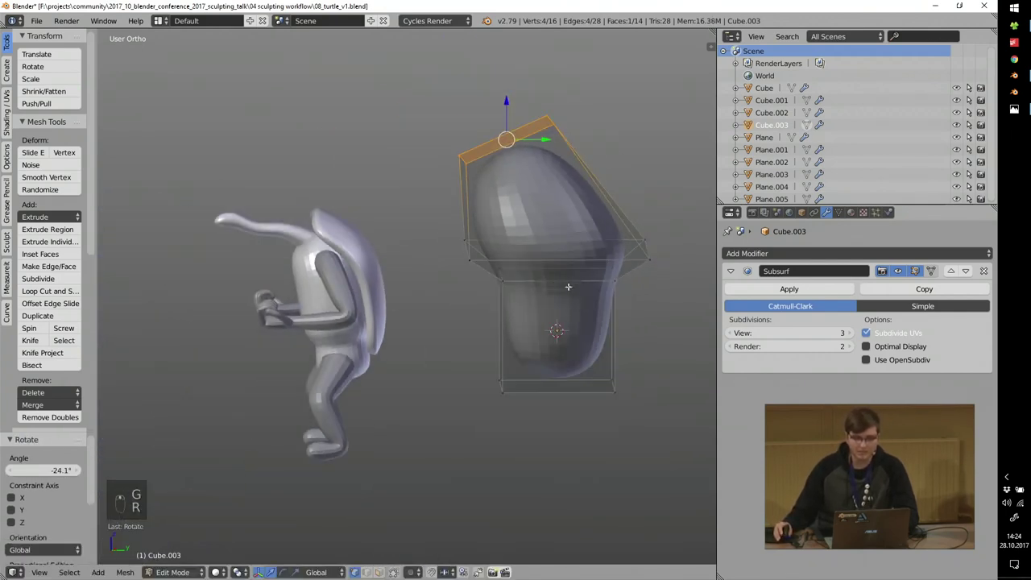
{"action": "key", "text": "Tab"}
{"action": "middle_click_drag", "start_coordinate": [428, 265], "coordinate": [485, 270]}
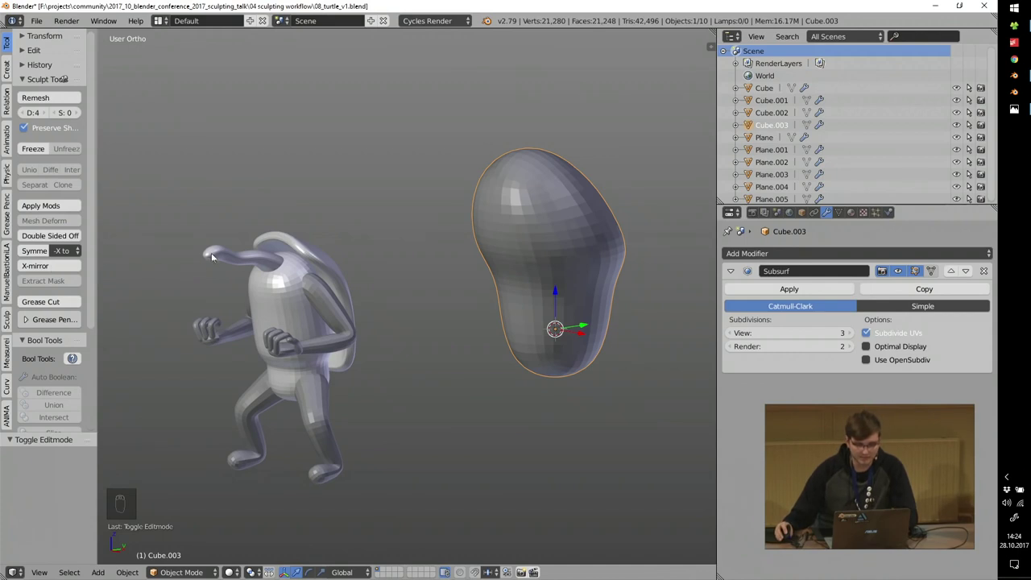
Examine the turtle's separate body parts by selecting each one and test-moving it without keeping the move.
{"action": "middle_click_drag", "start_coordinate": [506, 193], "coordinate": [486, 228], "text": "shift"}
{"action": "right_click", "coordinate": [222, 294]}
{"action": "key", "text": "g"}
{"action": "right_click", "coordinate": [231, 277]}
{"action": "right_click", "coordinate": [248, 339]}
{"action": "key", "text": "g"}
{"action": "right_click", "coordinate": [242, 336]}
{"action": "right_click", "coordinate": [307, 340]}
{"action": "key", "text": "g"}
{"action": "right_click", "coordinate": [322, 359]}
{"action": "scroll", "coordinate": [255, 383], "scroll_direction": "up", "scroll_amount": 5}
{"action": "right_click", "coordinate": [255, 383]}
{"action": "key", "text": "g"}
{"action": "right_click", "coordinate": [316, 355]}
{"action": "scroll", "coordinate": [324, 351], "scroll_direction": "down", "scroll_amount": 4}
{"action": "middle_click_drag", "start_coordinate": [402, 304], "coordinate": [362, 311], "text": "shift"}
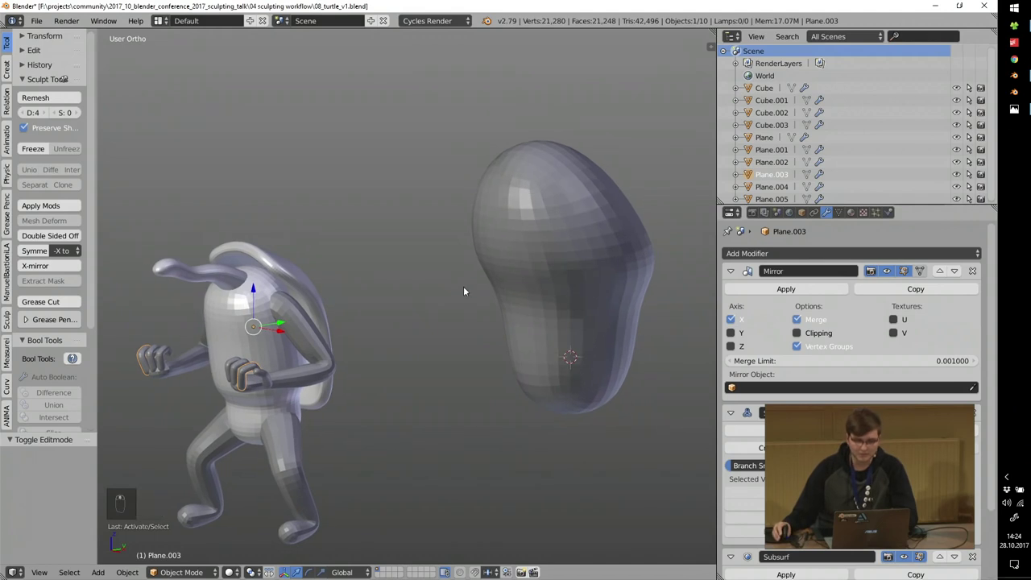
In right view, add another cube, place it on top of the torso-like shape, and give it level 3 subdivision.
{"action": "middle_click_drag", "start_coordinate": [556, 167], "coordinate": [534, 230], "text": "shift"}
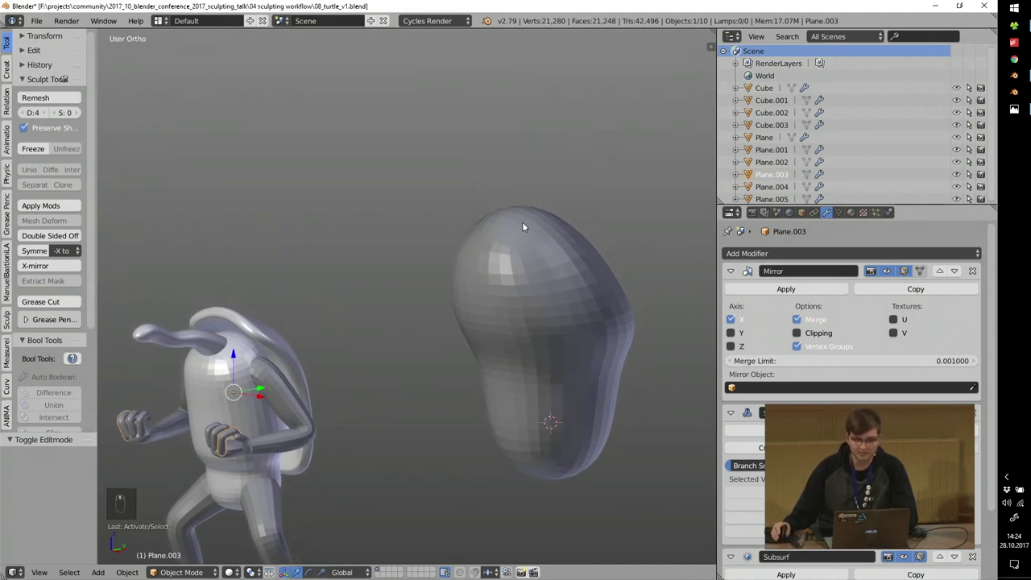
{"action": "key", "text": "KP_3"}
{"action": "key", "text": "shift+a"}
{"action": "mouse_move", "coordinate": [500, 202]}
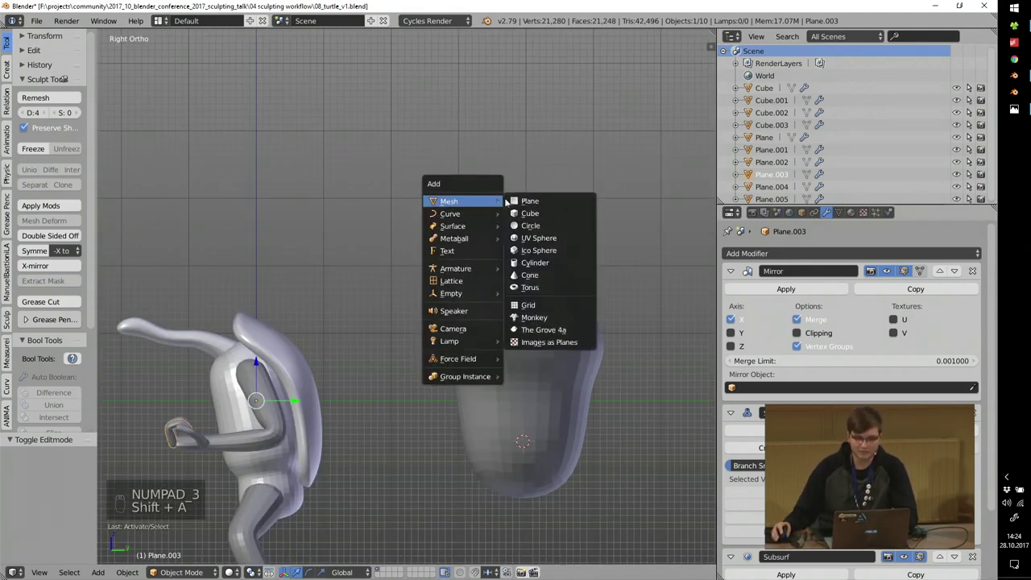
{"action": "left_click", "coordinate": [530, 213]}
{"action": "key", "text": "g"}
{"action": "left_click", "coordinate": [481, 225]}
{"action": "key", "text": "ctrl+3"}
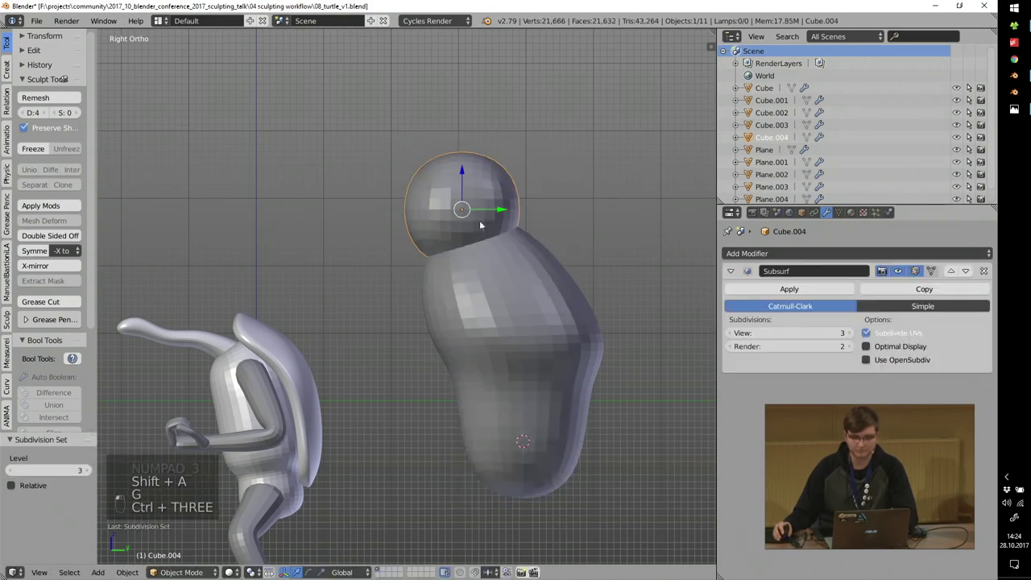
In Edit Mode, select the new cube's lower front vertices, scale them, and move them about -0.73 on Y and 0.17 on Z.
{"action": "scroll", "coordinate": [481, 225], "scroll_direction": "up", "scroll_amount": 3}
{"action": "key", "text": "Tab"}
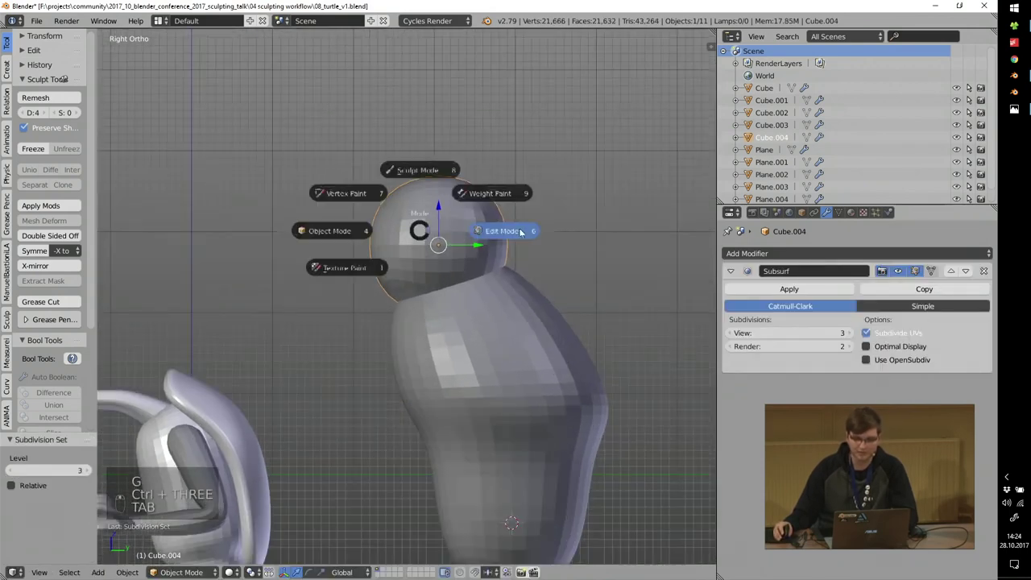
{"action": "left_click", "coordinate": [521, 233]}
{"action": "key", "text": "a"}
{"action": "key", "text": "a"}
{"action": "key", "text": "c"}
{"action": "left_click", "coordinate": [360, 345]}
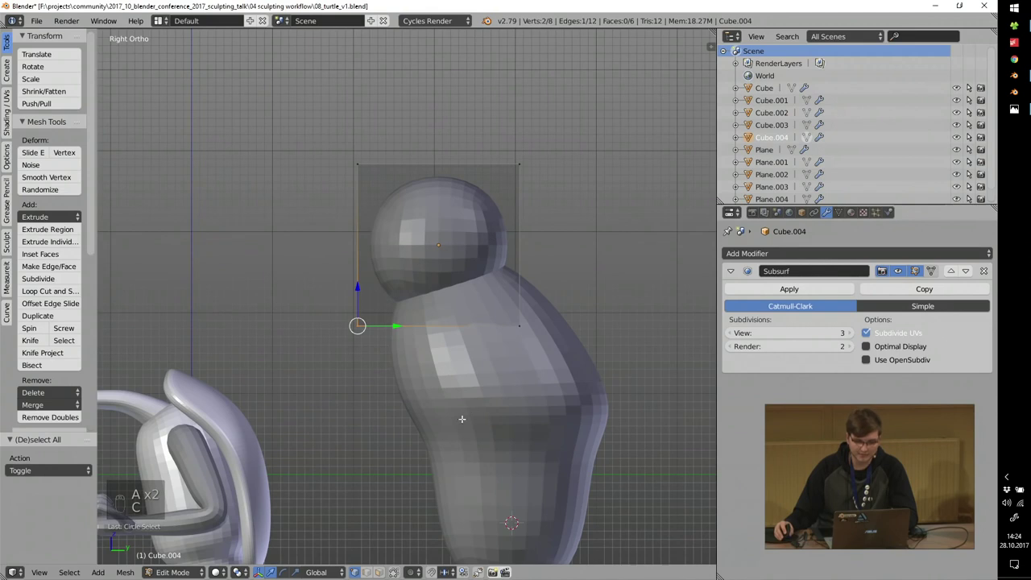
{"action": "key", "text": "s"}
{"action": "left_click", "coordinate": [424, 385]}
{"action": "key", "text": "g"}
{"action": "left_click", "coordinate": [359, 368]}
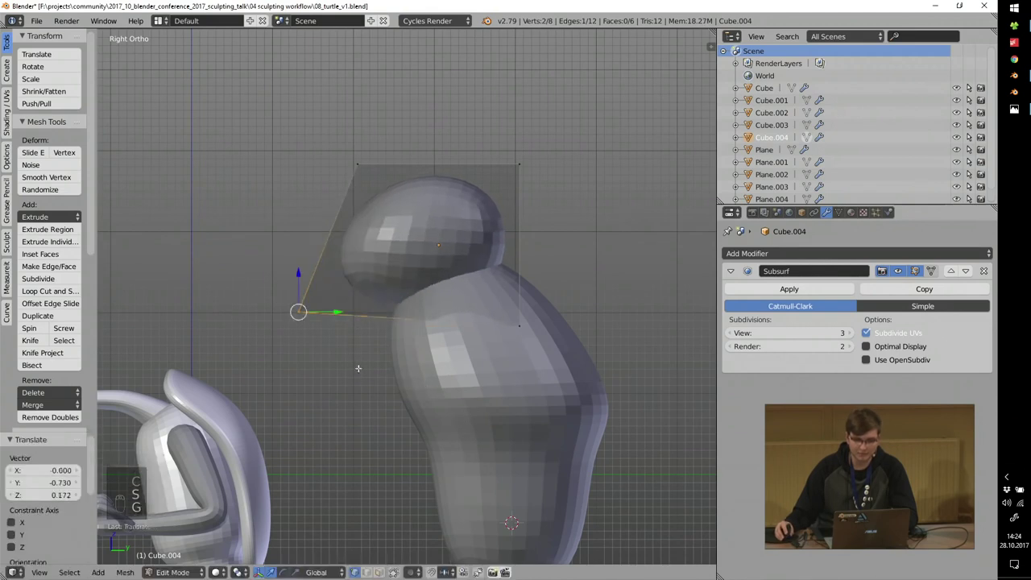
Select the head cube's upper front vertices, move them inward and down, return to Object Mode, and add the torso shape to the selection.
{"action": "key", "text": "a"}
{"action": "key", "text": "c"}
{"action": "left_click", "coordinate": [339, 172]}
{"action": "right_click", "coordinate": [339, 171]}
{"action": "key", "text": "g"}
{"action": "left_click", "coordinate": [366, 214]}
{"action": "scroll", "coordinate": [366, 242], "scroll_direction": "down", "scroll_amount": 3}
{"action": "middle_click_drag", "start_coordinate": [346, 298], "coordinate": [438, 273]}
{"action": "key", "text": "Tab"}
{"action": "right_click", "coordinate": [511, 210], "text": "shift"}
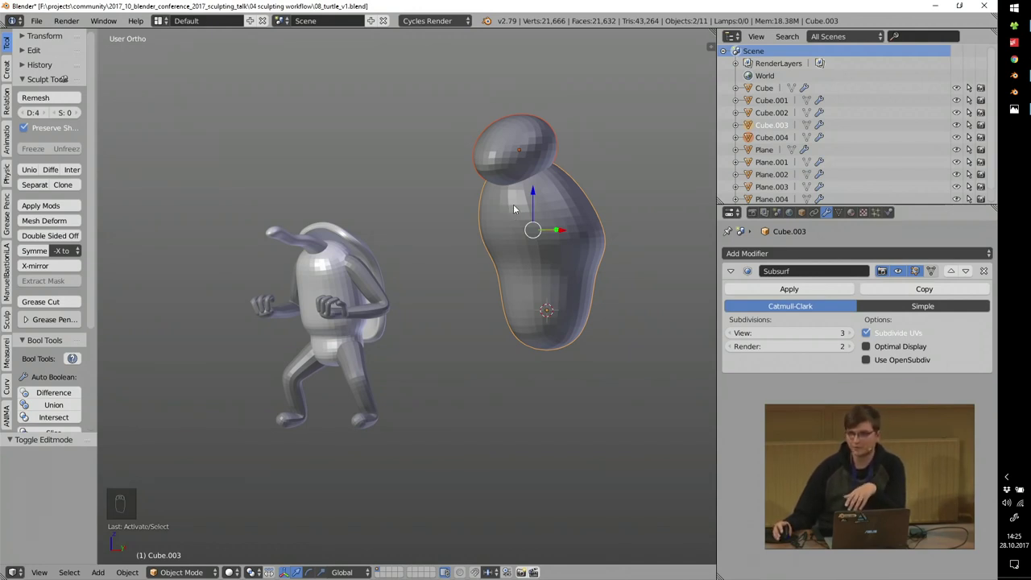
Add a Bezier curve at the torso, scale it up, and move it so that it extends outward from the body.
{"action": "middle_click_drag", "start_coordinate": [513, 208], "coordinate": [400, 276], "text": "shift"}
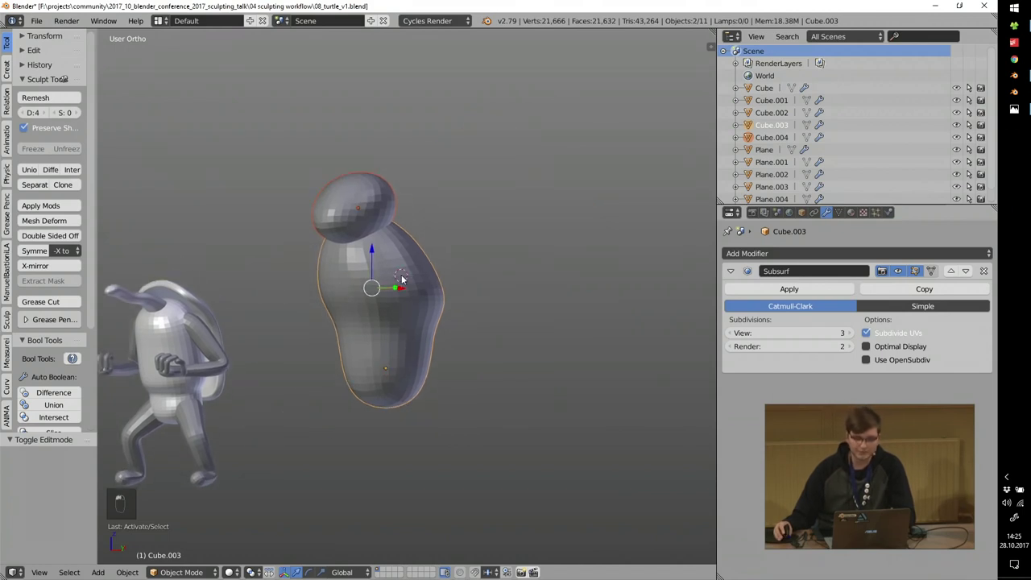
{"action": "key", "text": "shift+a"}
{"action": "mouse_move", "coordinate": [392, 288]}
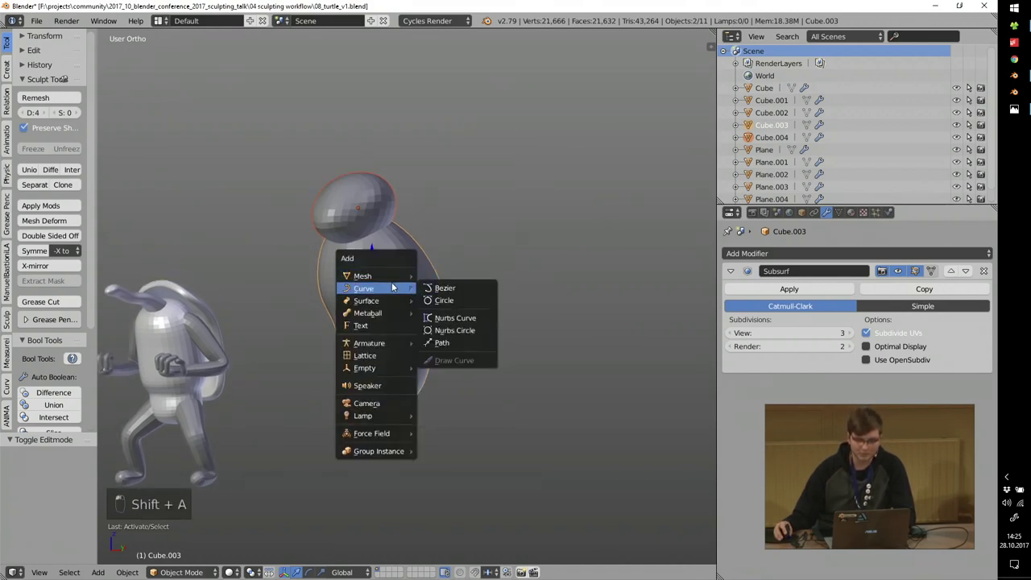
{"action": "left_click", "coordinate": [446, 288]}
{"action": "key", "text": "g"}
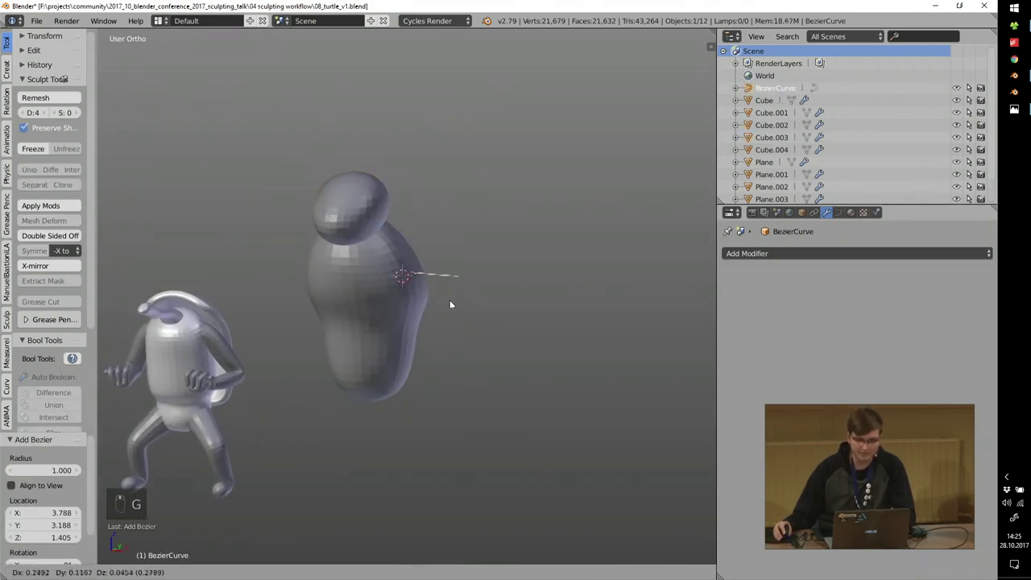
{"action": "left_click", "coordinate": [453, 298]}
{"action": "key", "text": "s"}
{"action": "left_click", "coordinate": [564, 352]}
{"action": "key", "text": "g"}
{"action": "left_click", "coordinate": [461, 291]}
{"action": "middle_click_drag", "start_coordinate": [461, 292], "coordinate": [379, 322]}
Set the curve's fill to Full and increase its bevel depth to turn it into a round tube.
{"action": "left_click", "coordinate": [838, 212]}
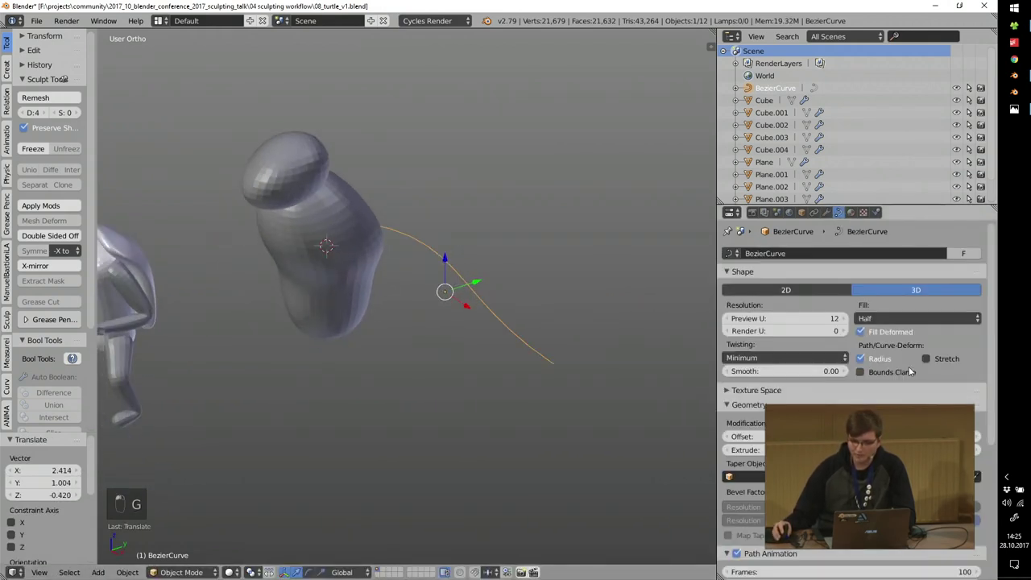
{"action": "left_click", "coordinate": [905, 319]}
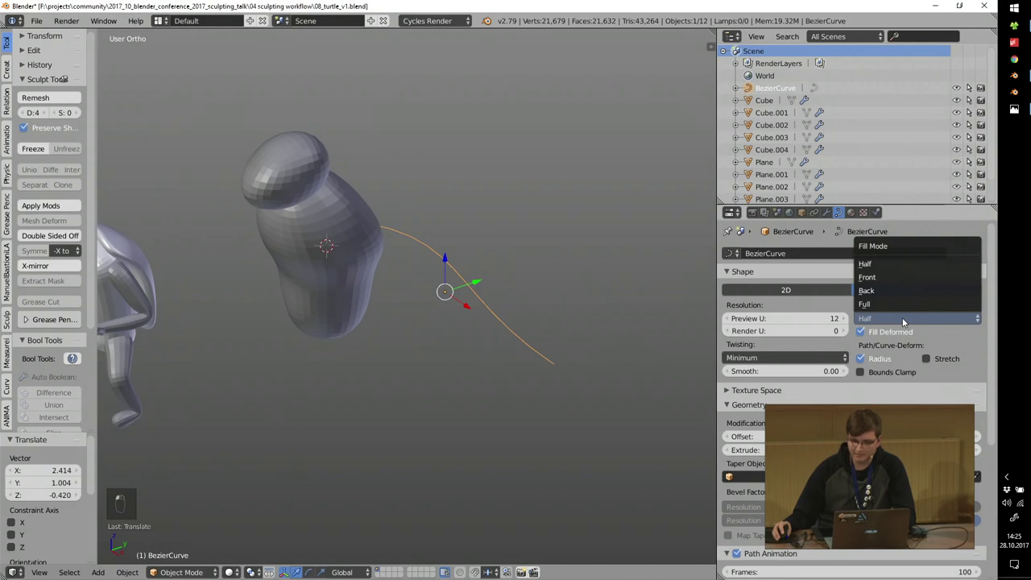
{"action": "left_click", "coordinate": [905, 304]}
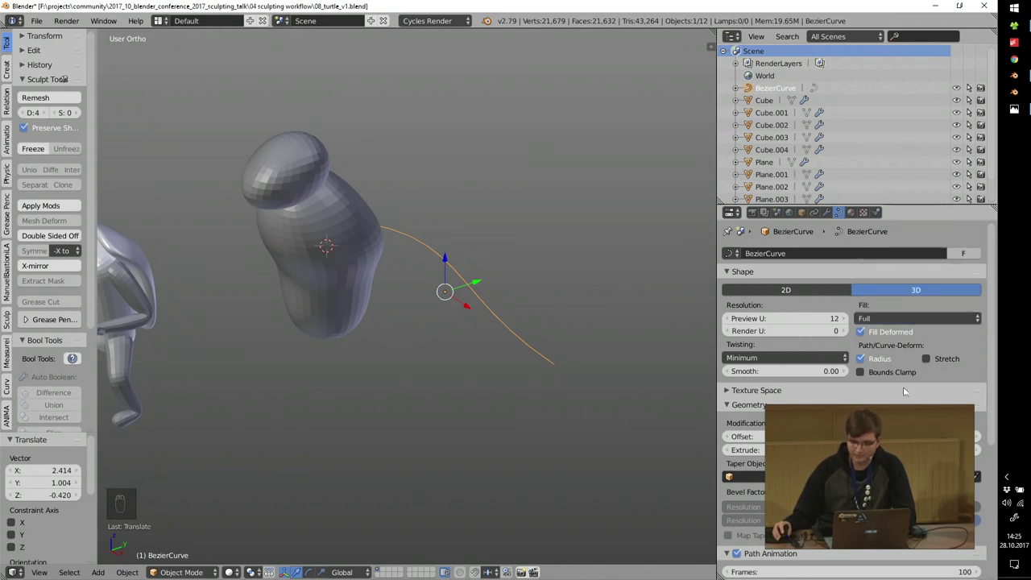
{"action": "scroll", "coordinate": [905, 392], "scroll_direction": "down", "scroll_amount": 1}
{"action": "left_click_drag", "start_coordinate": [915, 415], "coordinate": [946, 428]}
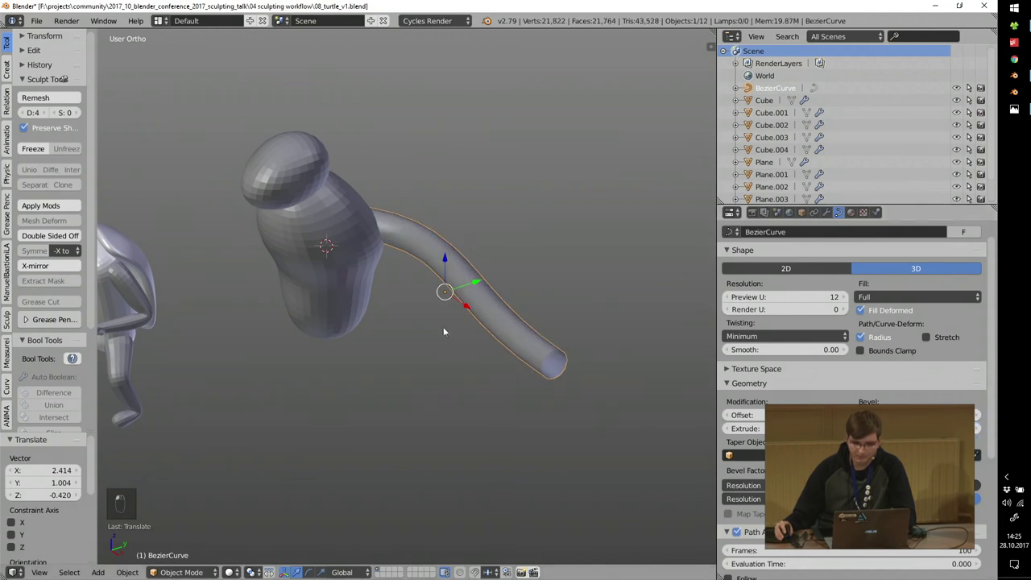
In Edit Mode, shrink the radius of the curve's outer end point to 0 so the tube tapers to a tip.
{"action": "key", "text": "Tab"}
{"action": "right_click", "coordinate": [560, 380]}
{"action": "key", "text": "alt+s"}
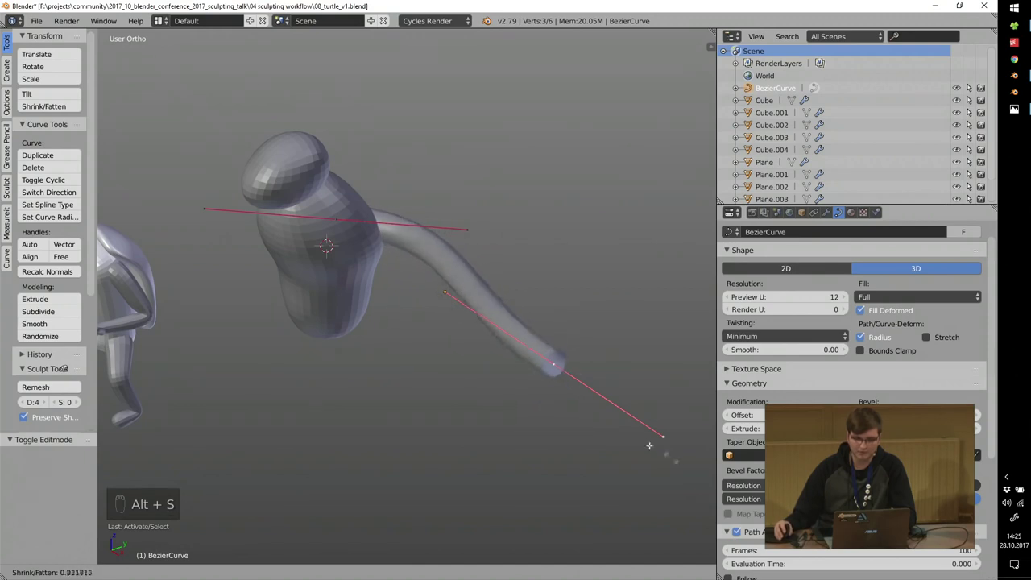
{"action": "left_click", "coordinate": [564, 407]}
{"action": "key", "text": "alt+s"}
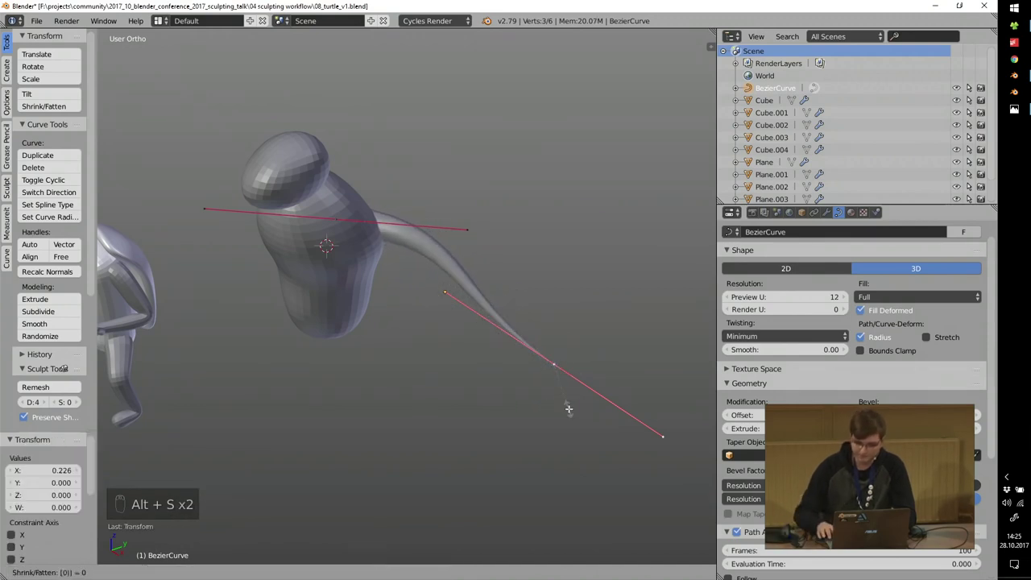
{"action": "left_click", "coordinate": [569, 408]}
Rotate the curve's inner control point, scale it by about 1.55, move it into the upper torso, and leave Edit Mode.
{"action": "right_click", "coordinate": [354, 220]}
{"action": "middle_click_drag", "start_coordinate": [439, 311], "coordinate": [410, 293]}
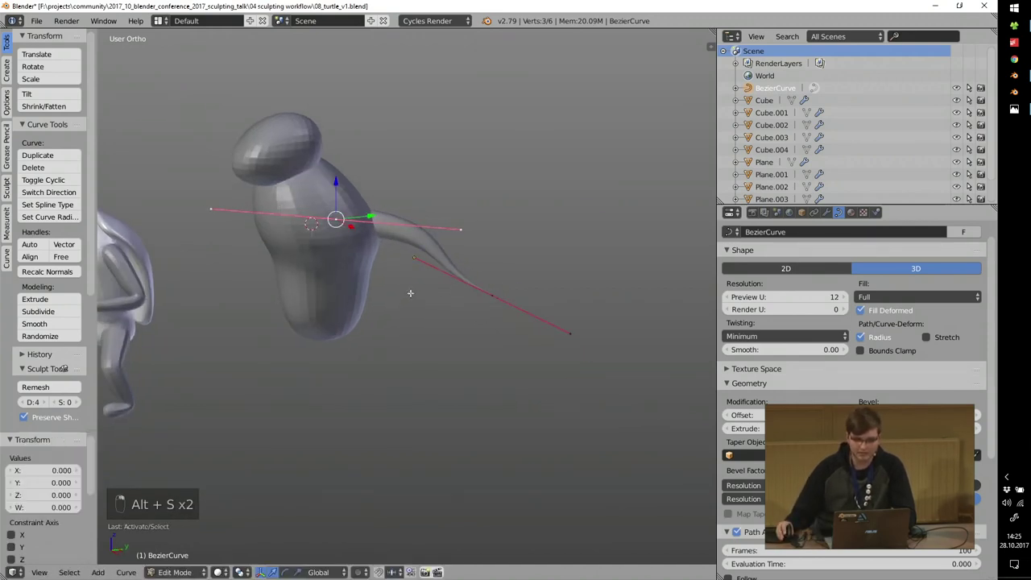
{"action": "key", "text": "r"}
{"action": "left_click", "coordinate": [463, 233]}
{"action": "key", "text": "g"}
{"action": "left_click", "coordinate": [426, 277]}
{"action": "key", "text": "s"}
{"action": "left_click", "coordinate": [494, 330]}
{"action": "key", "text": "g"}
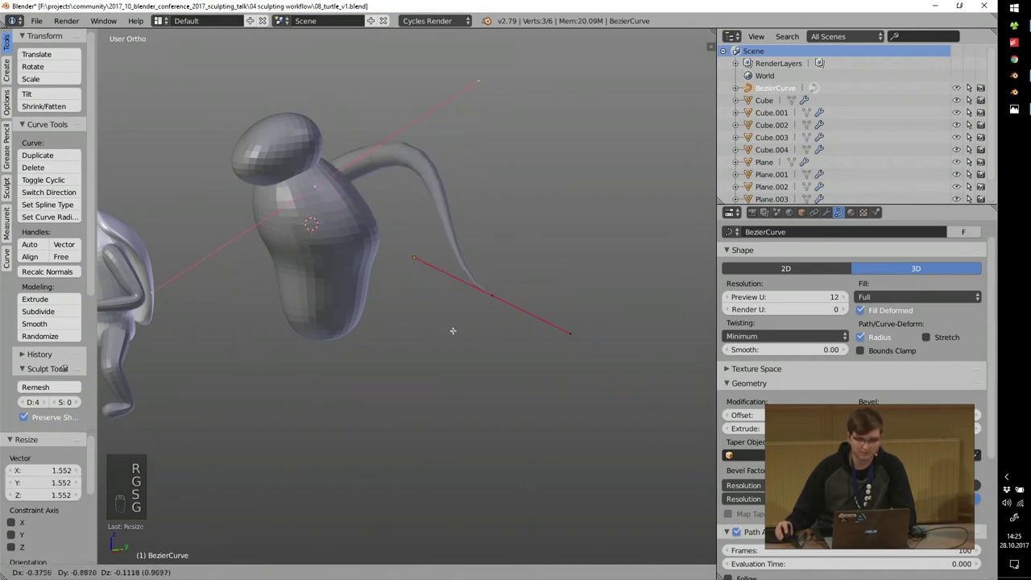
{"action": "left_click", "coordinate": [454, 332]}
{"action": "middle_click_drag", "start_coordinate": [462, 249], "coordinate": [553, 258]}
{"action": "key", "text": "Tab"}
Convert the tapered curve to a mesh and check its vertices in Edit Mode.
{"action": "key", "text": "alt+c"}
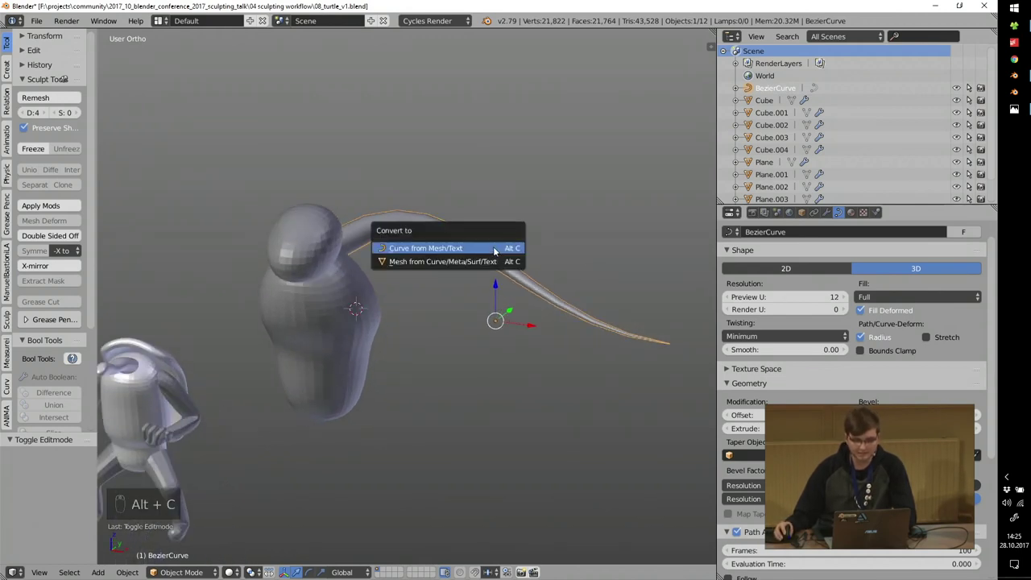
{"action": "left_click", "coordinate": [406, 271]}
{"action": "key", "text": "Tab"}
{"action": "scroll", "coordinate": [486, 226], "scroll_direction": "up", "scroll_amount": 3}
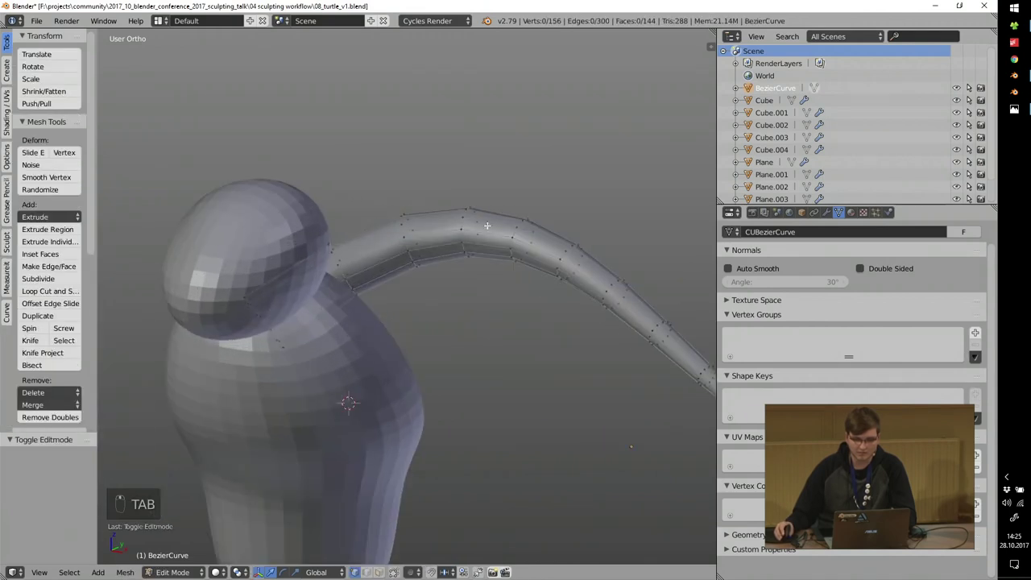
{"action": "key", "text": "Tab"}
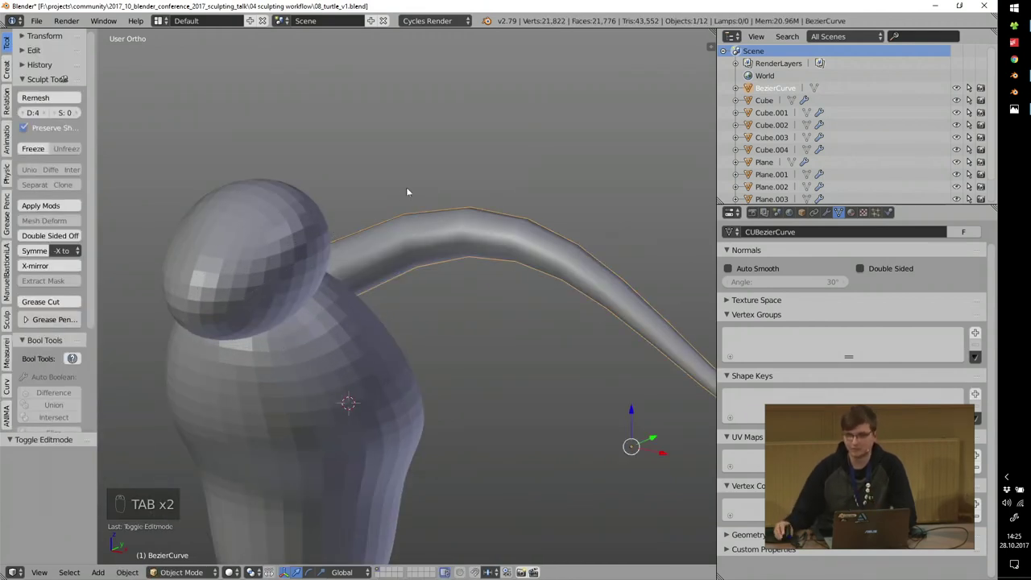
Examine the turtle's arms in Edit Mode, test-moving a vertex and the whole vertex chain without keeping the moves.
{"action": "scroll", "coordinate": [407, 190], "scroll_direction": "down", "scroll_amount": 5}
{"action": "middle_click_drag", "start_coordinate": [421, 226], "coordinate": [514, 166], "text": "shift"}
{"action": "scroll", "coordinate": [253, 253], "scroll_direction": "up", "scroll_amount": 5}
{"action": "scroll", "coordinate": [419, 306], "scroll_direction": "up", "scroll_amount": 2}
{"action": "right_click", "coordinate": [502, 278]}
{"action": "middle_click_drag", "start_coordinate": [502, 278], "coordinate": [651, 316]}
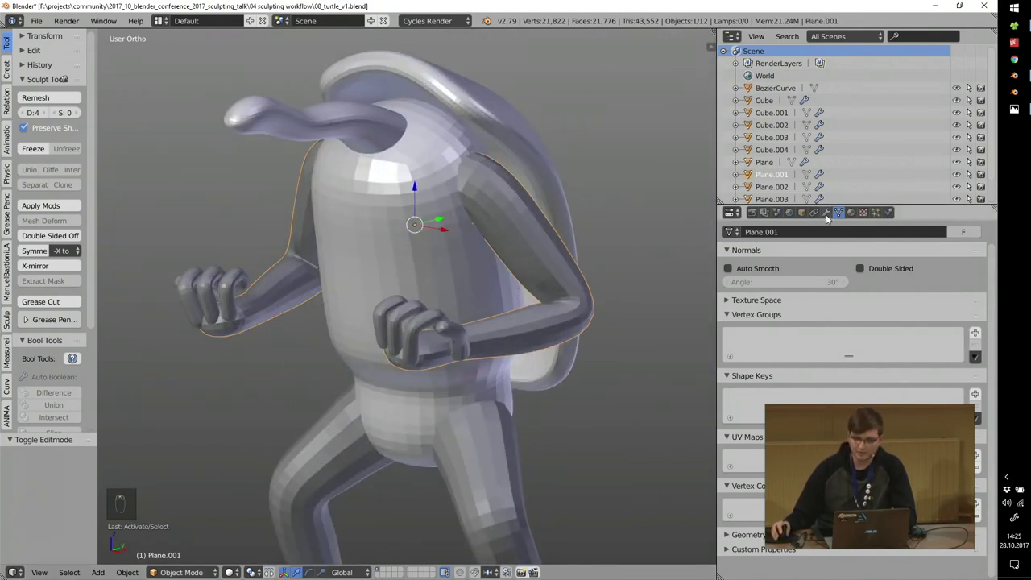
{"action": "key", "text": "Tab"}
{"action": "middle_click_drag", "start_coordinate": [382, 244], "coordinate": [439, 290]}
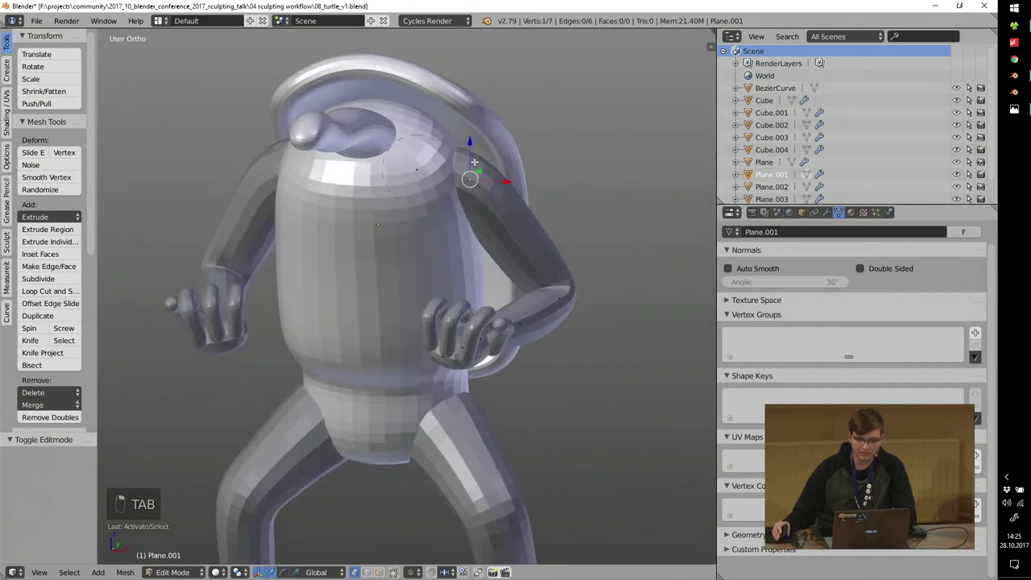
{"action": "key", "text": "g"}
{"action": "right_click", "coordinate": [576, 252]}
{"action": "key", "text": "a"}
{"action": "key", "text": "a"}
{"action": "key", "text": "a"}
{"action": "key", "text": "g"}
{"action": "right_click", "coordinate": [623, 295]}
{"action": "key", "text": "Tab"}
Collapse the arms' modifiers and turn off viewport display of Mirror, Skin and Subsurf.
{"action": "left_click", "coordinate": [826, 212]}
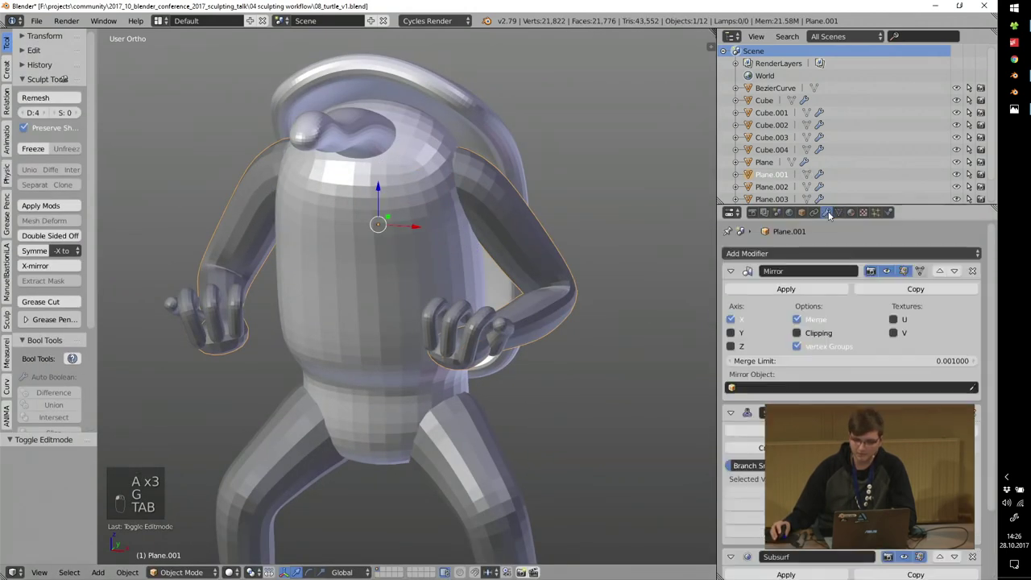
{"action": "left_click", "coordinate": [731, 271], "text": "ctrl"}
{"action": "left_click", "coordinate": [900, 272]}
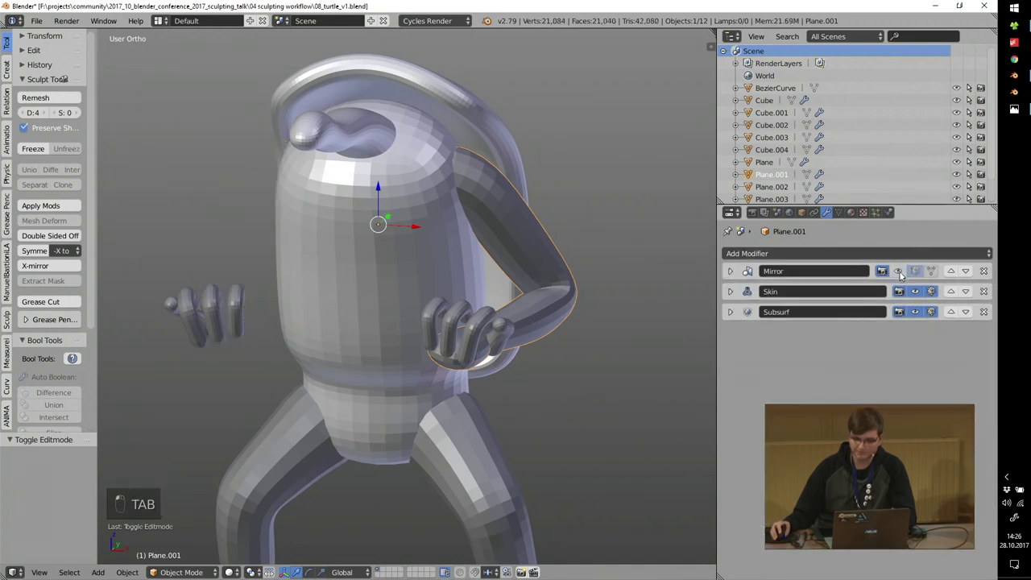
{"action": "left_click", "coordinate": [914, 291]}
{"action": "left_click", "coordinate": [898, 312]}
Examine the arm's bare vertex chain in Edit Mode by selecting and test-moving the elbow vertex without keeping the move.
{"action": "middle_click_drag", "start_coordinate": [532, 266], "coordinate": [407, 261]}
{"action": "key", "text": "Tab"}
{"action": "middle_click_drag", "start_coordinate": [595, 273], "coordinate": [682, 284]}
{"action": "right_click", "coordinate": [606, 314]}
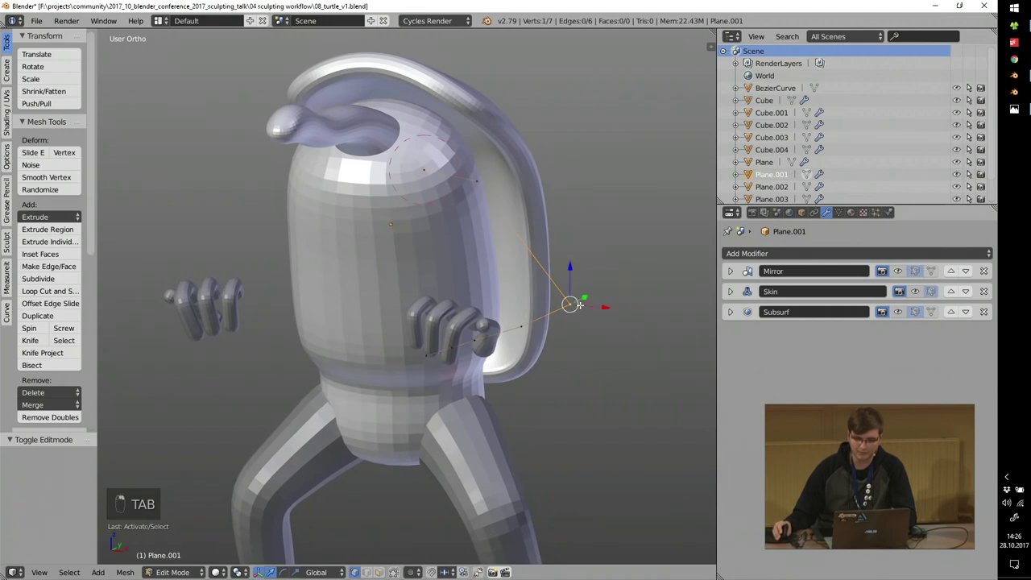
{"action": "key", "text": "g"}
{"action": "right_click", "coordinate": [598, 296]}
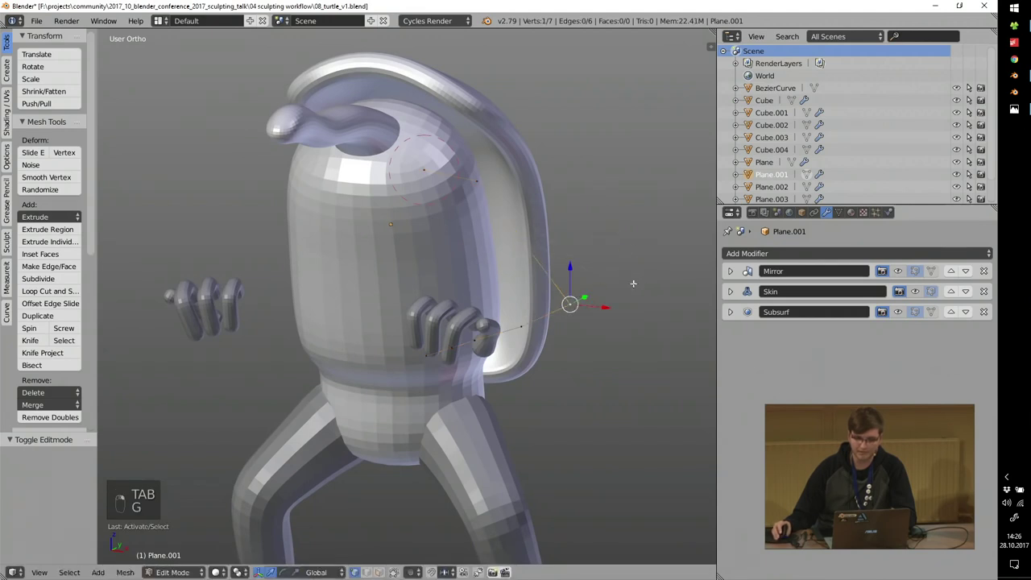
Turn viewport display of the arms' Mirror, Skin and Subsurf modifiers back on and return to Object Mode.
{"action": "left_click", "coordinate": [915, 293]}
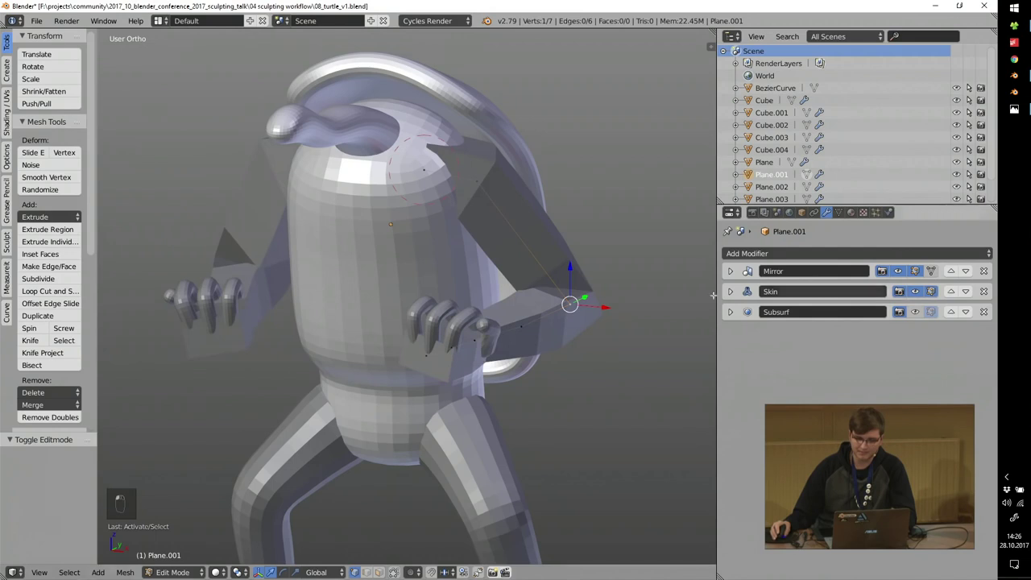
{"action": "left_click", "coordinate": [916, 312]}
{"action": "middle_click_drag", "start_coordinate": [412, 339], "coordinate": [528, 278]}
{"action": "scroll", "coordinate": [576, 262], "scroll_direction": "up", "scroll_amount": 1}
{"action": "key", "text": "Tab"}
Examine one of the turtle's finger objects by selecting it and briefly viewing it in Edit Mode.
{"action": "scroll", "coordinate": [379, 270], "scroll_direction": "down", "scroll_amount": 2}
{"action": "scroll", "coordinate": [418, 295], "scroll_direction": "up", "scroll_amount": 6}
{"action": "right_click", "coordinate": [406, 281]}
{"action": "key", "text": "Tab"}
{"action": "key", "text": "Tab"}
{"action": "scroll", "coordinate": [373, 273], "scroll_direction": "down", "scroll_amount": 4}
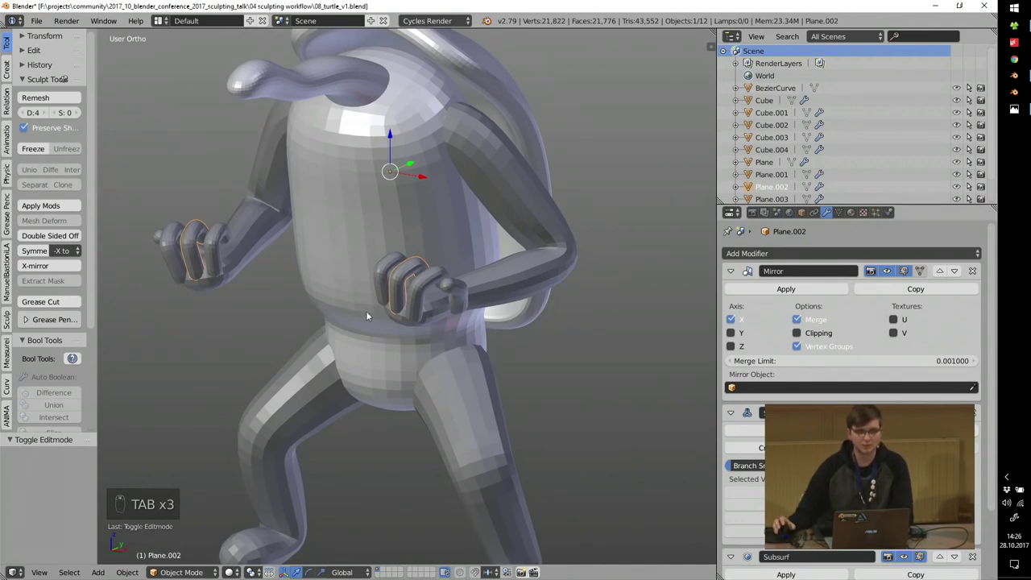
{"action": "scroll", "coordinate": [505, 190], "scroll_direction": "down", "scroll_amount": 3}
{"action": "mouse_move", "coordinate": [504, 190]}
{"action": "middle_mouse_down"}
{"action": "mouse_move", "coordinate": [480, 200]}
{"action": "mouse_move", "coordinate": [519, 189]}
{"action": "middle_mouse_up"}
Duplicate the turtle's arms and place the copy above the turtle, about 0.55 on Y and 2.83 on Z.
{"action": "right_click", "coordinate": [478, 192]}
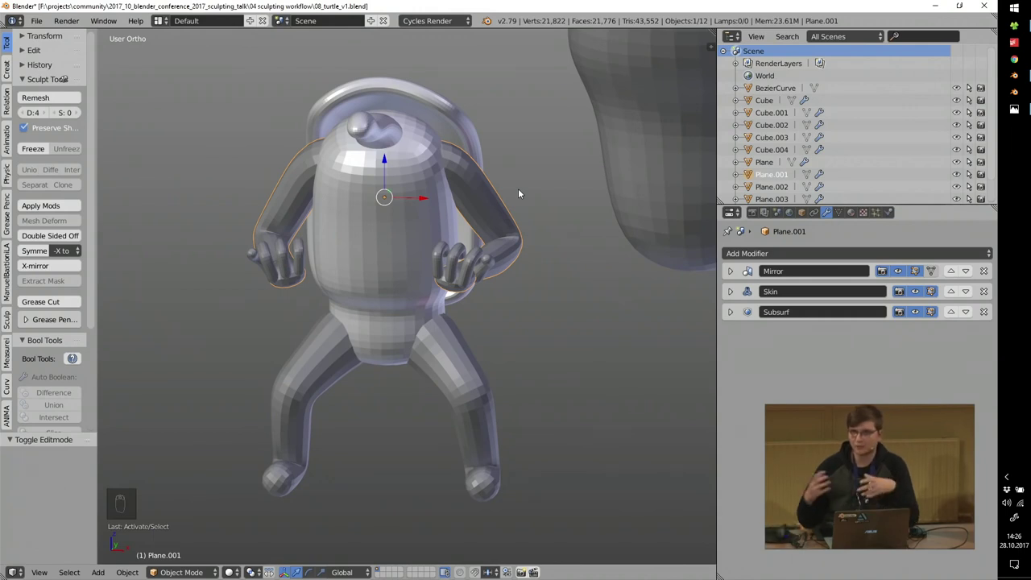
{"action": "middle_click_drag", "start_coordinate": [518, 188], "coordinate": [512, 377], "text": "shift"}
{"action": "key", "text": "shift+d"}
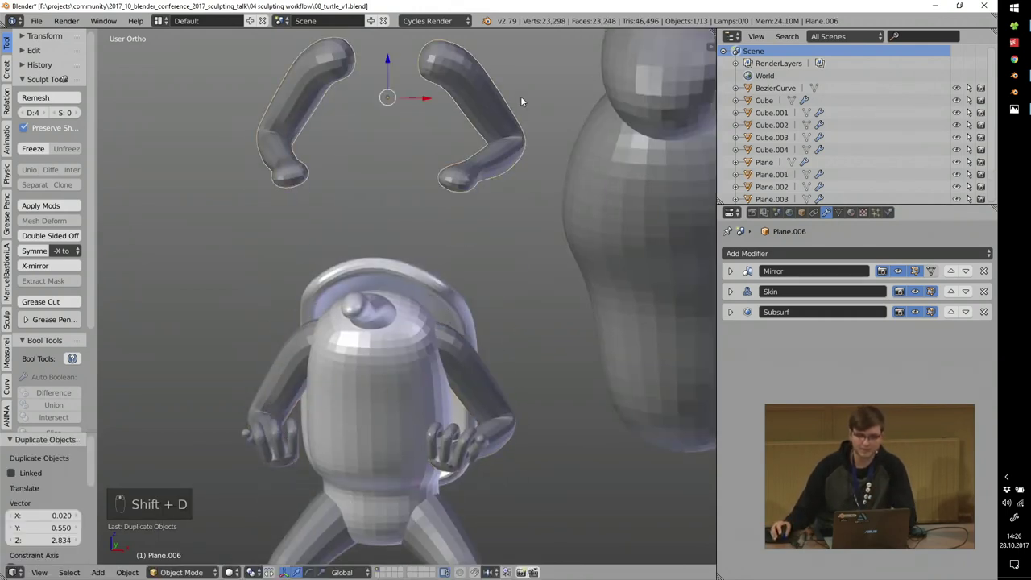
{"action": "left_click", "coordinate": [520, 96]}
{"action": "middle_click_drag", "start_coordinate": [520, 96], "coordinate": [463, 207], "text": "shift"}
In Edit Mode, extrude a new branch from the duplicated arm's upper section, about 0.70 on X, 0.19 on Y and 0.47 on Z.
{"action": "key", "text": "Tab"}
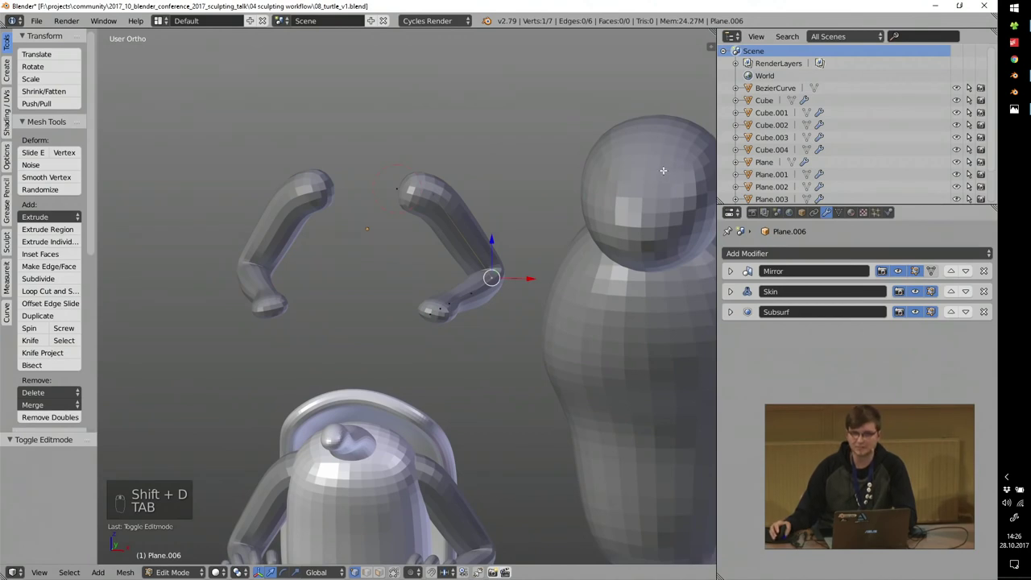
{"action": "scroll", "coordinate": [442, 193], "scroll_direction": "up", "scroll_amount": 3}
{"action": "right_click", "coordinate": [439, 194]}
{"action": "middle_click_drag", "start_coordinate": [471, 165], "coordinate": [422, 211], "text": "shift"}
{"action": "scroll", "coordinate": [413, 222], "scroll_direction": "up", "scroll_amount": 3}
{"action": "key", "text": "e"}
{"action": "left_click", "coordinate": [589, 109]}
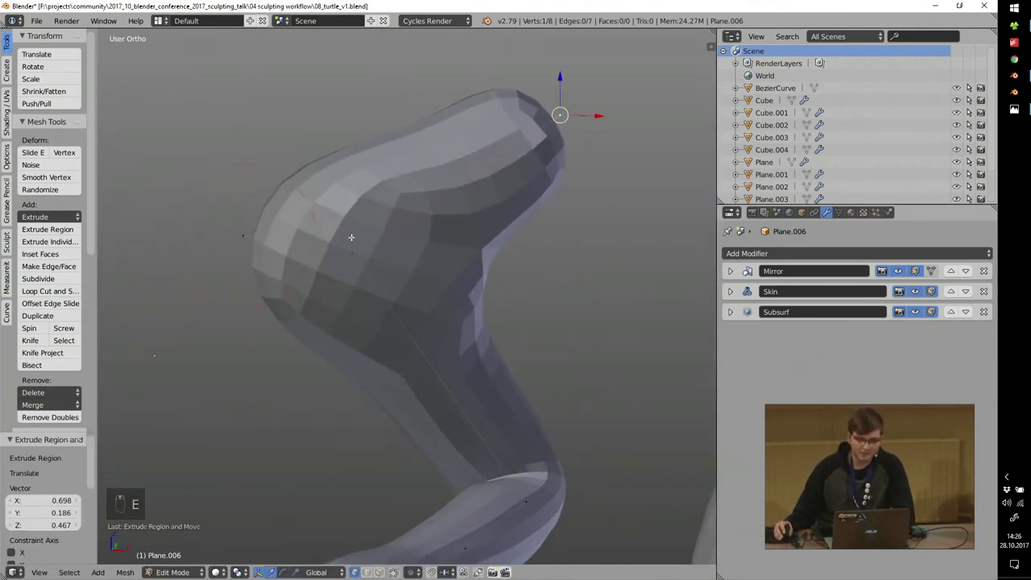
Extrude a second branch upward from the arm's upper vertex, about -0.17 on X and 0.43 on Z, and inspect the shape.
{"action": "right_click", "coordinate": [351, 237]}
{"action": "key", "text": "e"}
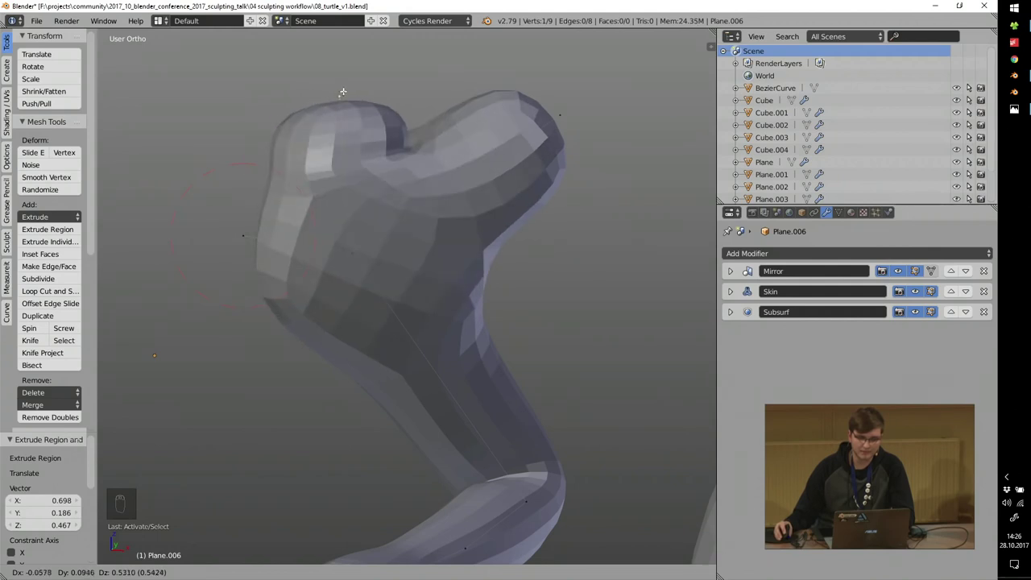
{"action": "left_click", "coordinate": [306, 123]}
{"action": "middle_click_drag", "start_coordinate": [173, 218], "coordinate": [269, 234]}
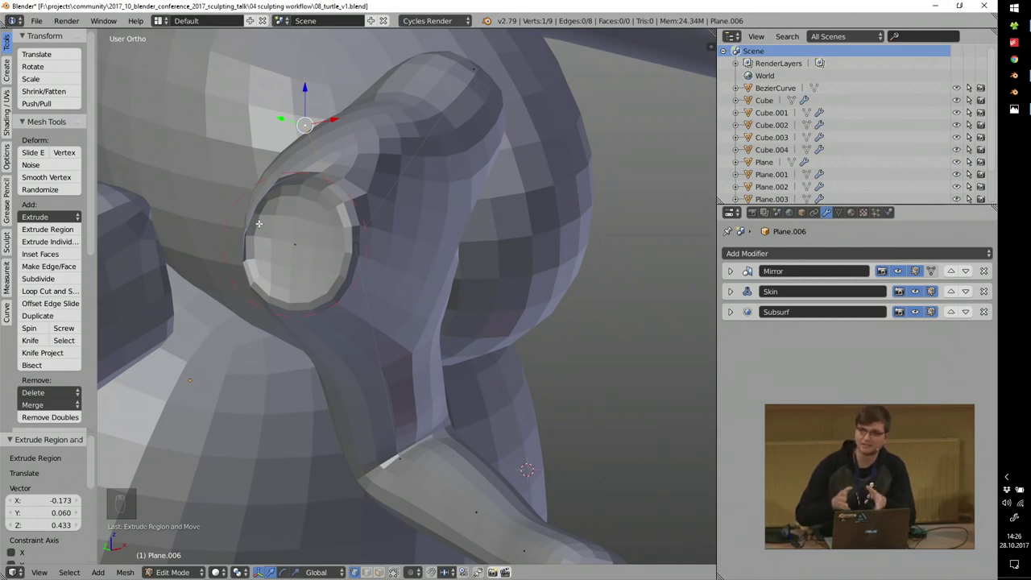
{"action": "middle_click_drag", "start_coordinate": [259, 224], "coordinate": [325, 211]}
{"action": "scroll", "coordinate": [325, 212], "scroll_direction": "down", "scroll_amount": 4}
{"action": "middle_click_drag", "start_coordinate": [427, 213], "coordinate": [403, 176]}
{"action": "scroll", "coordinate": [403, 176], "scroll_direction": "up", "scroll_amount": 1}
Undo both branch extrusions on the duplicated arm and return to Object Mode.
{"action": "key", "text": "ctrl+z"}
{"action": "key", "text": "ctrl+z"}
{"action": "key", "text": "ctrl+z"}
{"action": "key", "text": "ctrl+z"}
{"action": "key", "text": "ctrl+z"}
{"action": "key", "text": "Tab"}
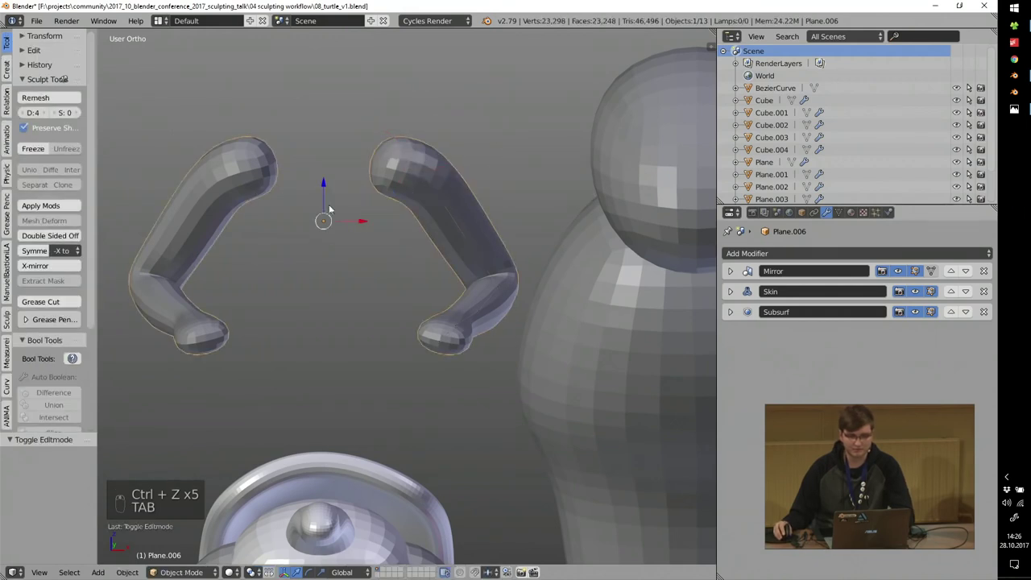
Delete the duplicated arms above the turtle.
{"action": "scroll", "coordinate": [383, 179], "scroll_direction": "down", "scroll_amount": 3}
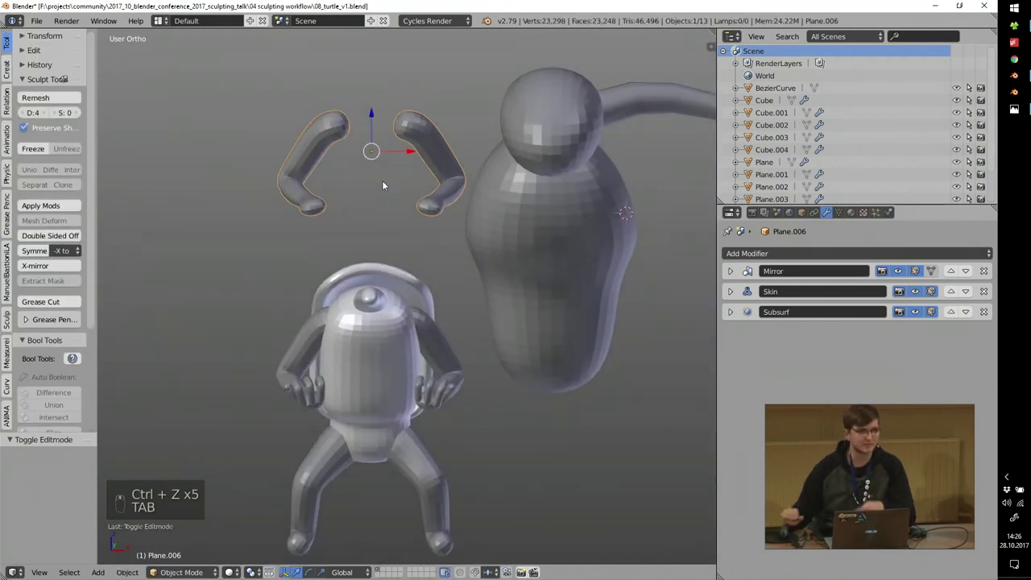
{"action": "middle_click_drag", "start_coordinate": [394, 222], "coordinate": [348, 248]}
{"action": "key", "text": "x"}
{"action": "left_click", "coordinate": [347, 242]}
Select the turtle's arms and duplicate them in place.
{"action": "scroll", "coordinate": [436, 259], "scroll_direction": "up", "scroll_amount": 2}
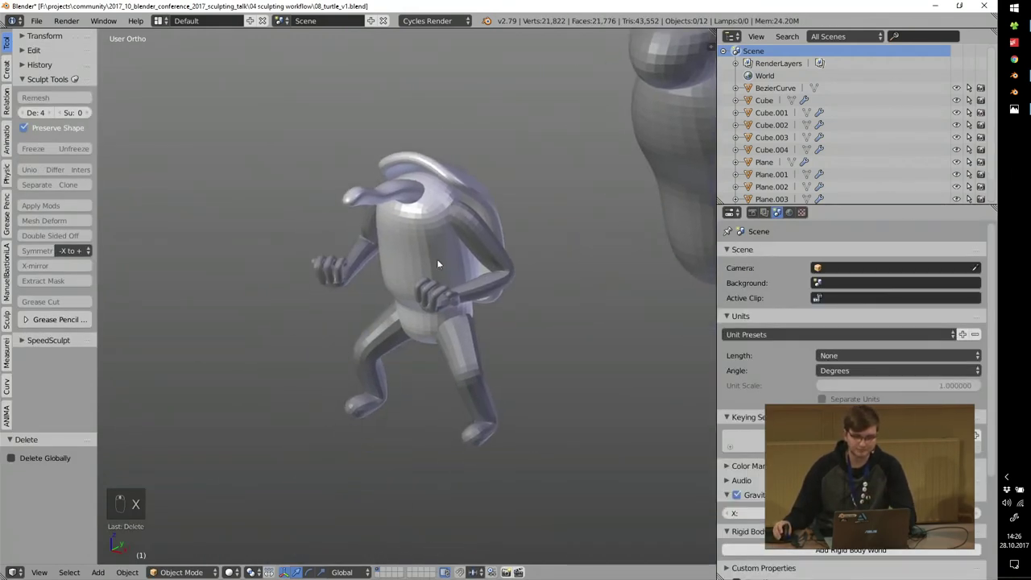
{"action": "left_click", "coordinate": [437, 259]}
{"action": "scroll", "coordinate": [446, 325], "scroll_direction": "up", "scroll_amount": 3}
{"action": "scroll", "coordinate": [443, 278], "scroll_direction": "down", "scroll_amount": 4}
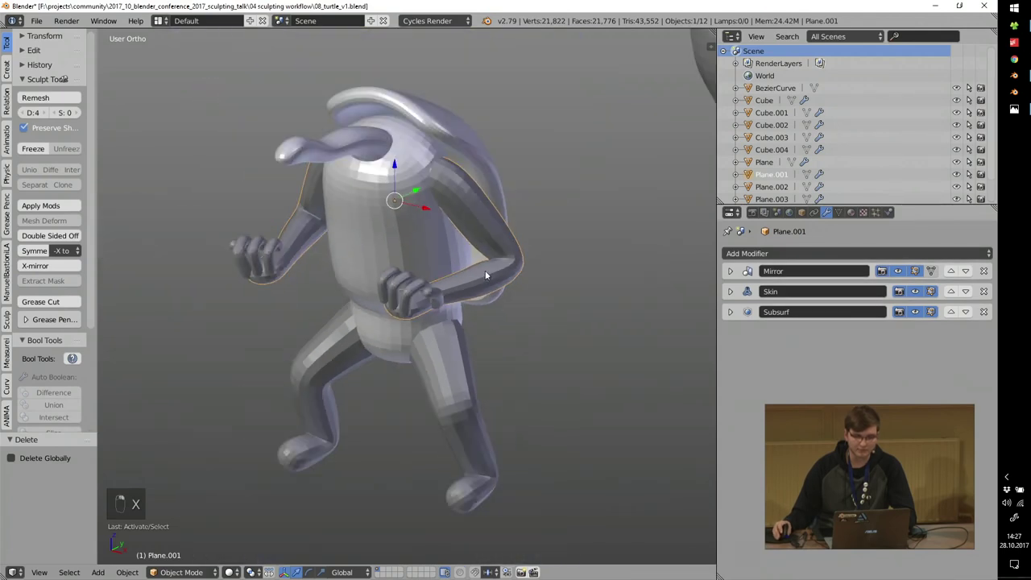
{"action": "key", "text": "shift+d"}
{"action": "right_click", "coordinate": [483, 243]}
In Edit Mode, select all vertices of the duplicated arms and move them about 0.06 on X, -0.45 on Y and -1.08 on Z.
{"action": "key", "text": "Tab"}
{"action": "key", "text": "a"}
{"action": "key", "text": "a"}
{"action": "key", "text": "a"}
{"action": "key", "text": "a"}
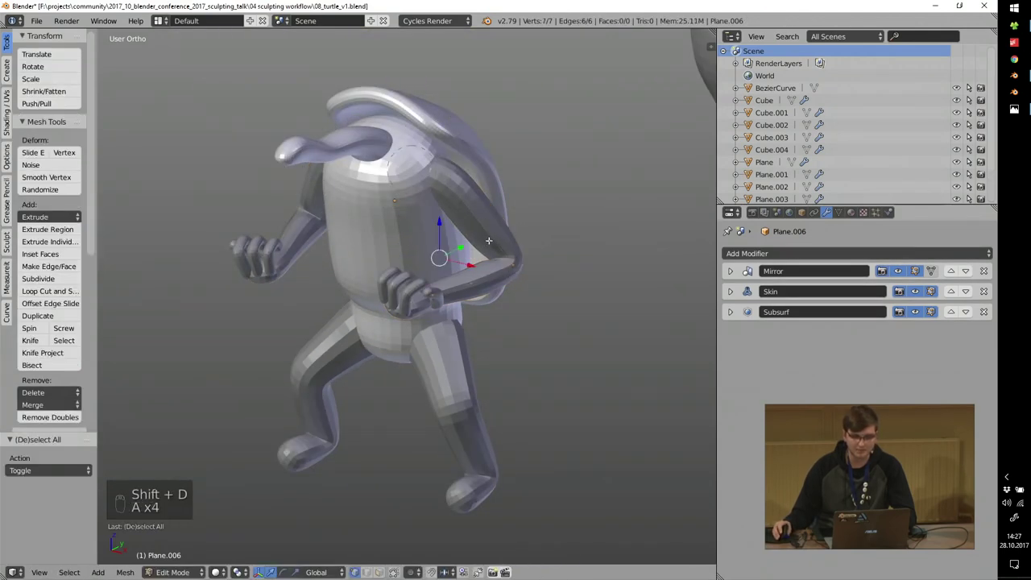
{"action": "key", "text": "g"}
{"action": "left_click", "coordinate": [355, 287]}
{"action": "key", "text": "Tab"}
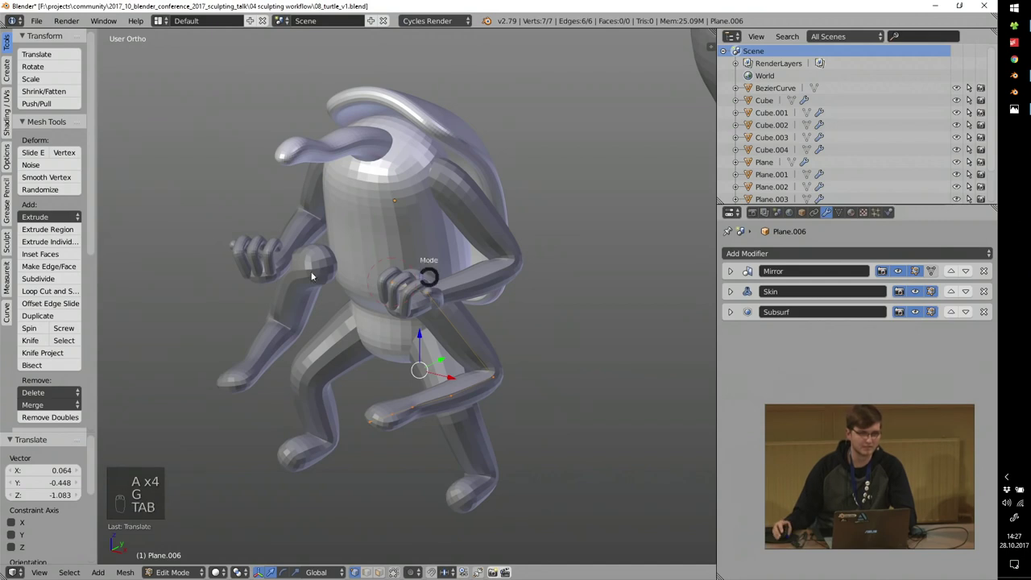
Leave Edit Mode and delete the lowered duplicate of the turtle's arms.
{"action": "key", "text": "x"}
{"action": "left_click", "coordinate": [328, 282]}
{"action": "mouse_move", "coordinate": [377, 244]}
{"action": "middle_mouse_down"}
{"action": "mouse_move", "coordinate": [364, 279]}
{"action": "mouse_move", "coordinate": [404, 226]}
{"action": "mouse_move", "coordinate": [375, 224]}
{"action": "middle_mouse_up"}
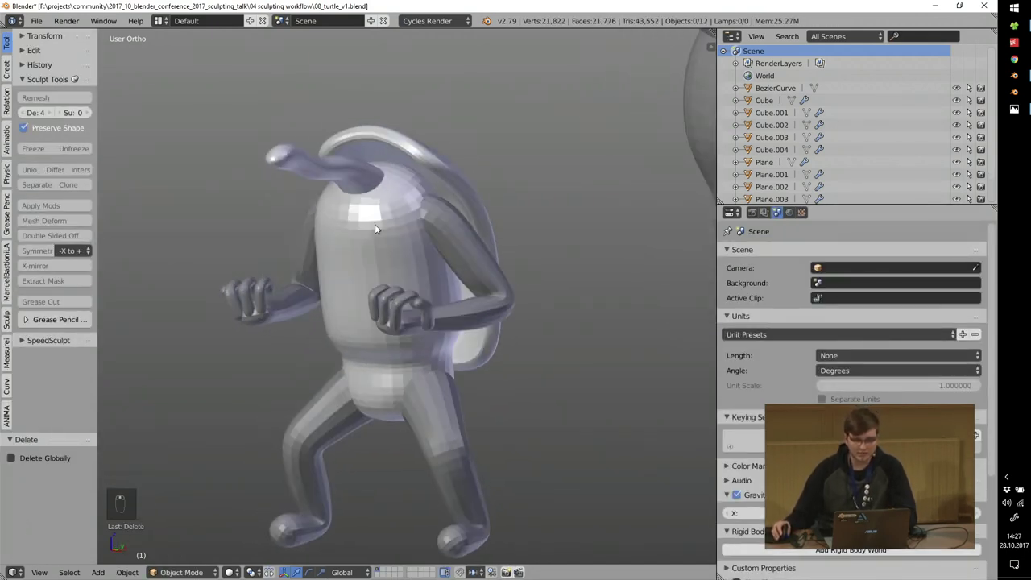
Delete the leftover demo objects beside the turtle, including the Bezier curve and the subdivided cubes.
{"action": "scroll", "coordinate": [408, 225], "scroll_direction": "down", "scroll_amount": 5}
{"action": "right_click", "coordinate": [559, 177]}
{"action": "key", "text": "x"}
{"action": "left_click", "coordinate": [559, 174]}
{"action": "right_click", "coordinate": [618, 129]}
{"action": "key", "text": "x"}
{"action": "left_click", "coordinate": [617, 129]}
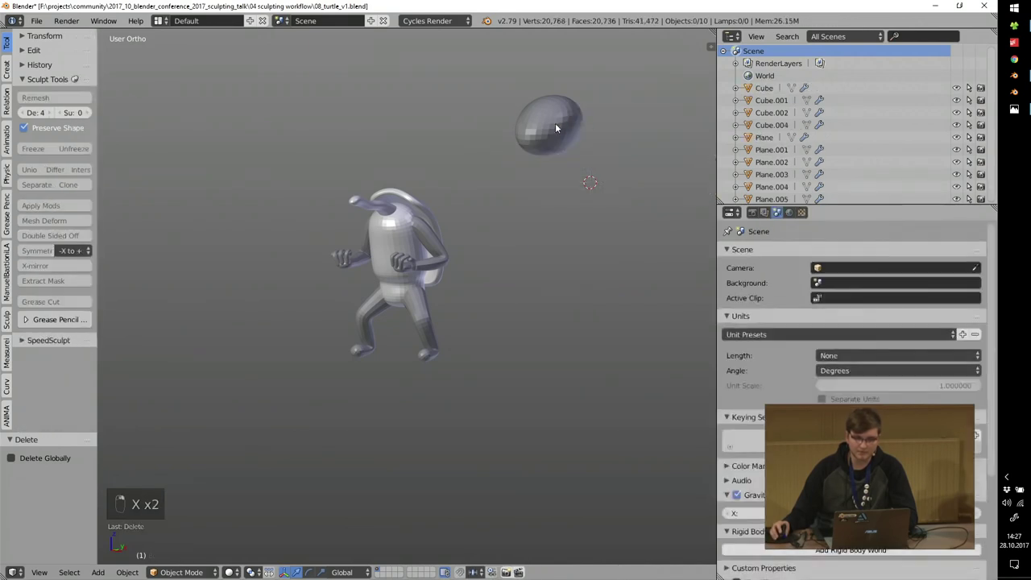
{"action": "right_click", "coordinate": [555, 124]}
{"action": "key", "text": "x"}
{"action": "scroll", "coordinate": [370, 229], "scroll_direction": "up", "scroll_amount": 4}
{"action": "middle_click_drag", "start_coordinate": [370, 229], "coordinate": [382, 244], "text": "shift"}
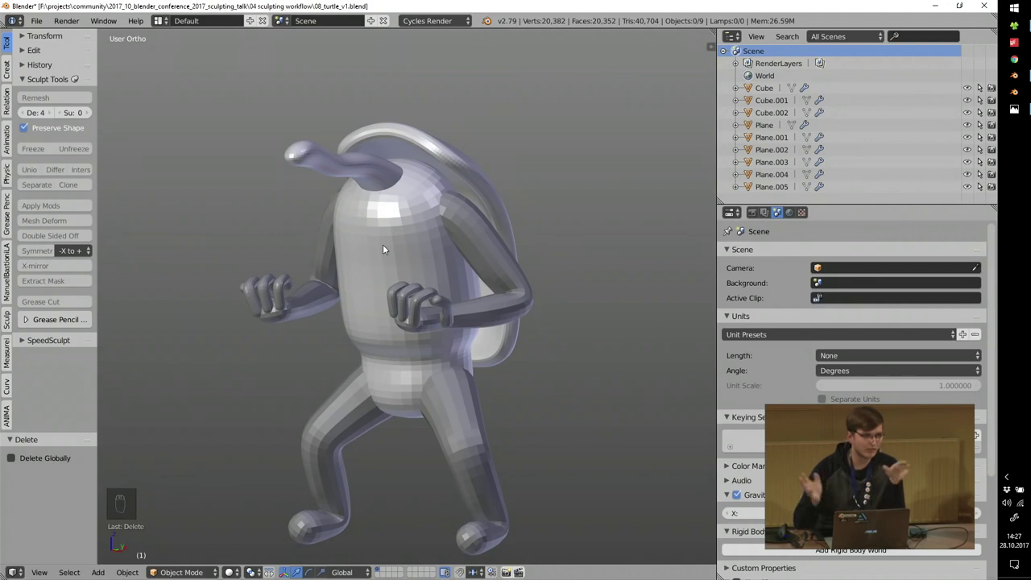
Examine the turtle's separate fingers, arms and body up close, including where the arms meet the torso.
{"action": "scroll", "coordinate": [463, 379], "scroll_direction": "up", "scroll_amount": 4}
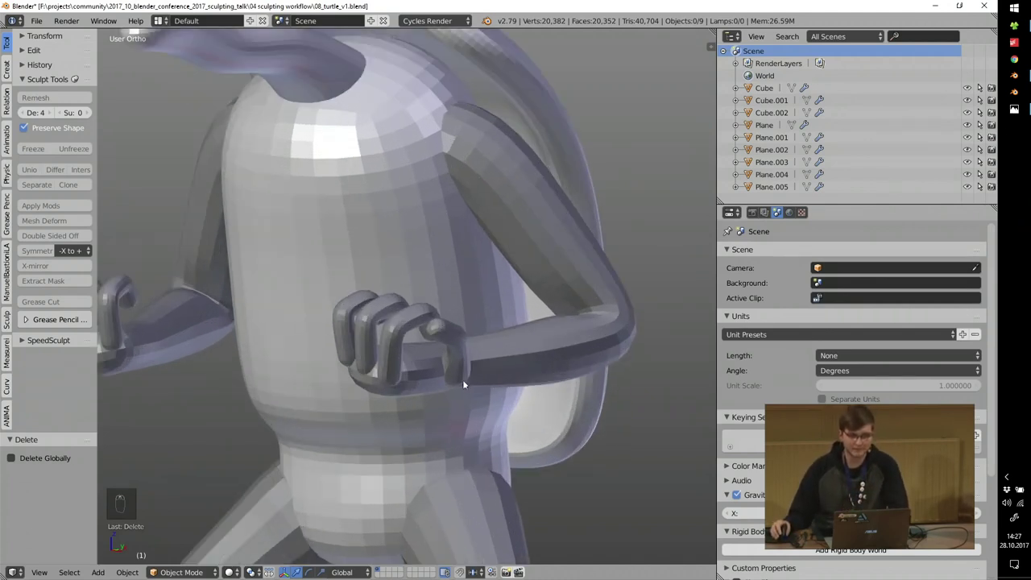
{"action": "middle_click_drag", "start_coordinate": [466, 245], "coordinate": [468, 221]}
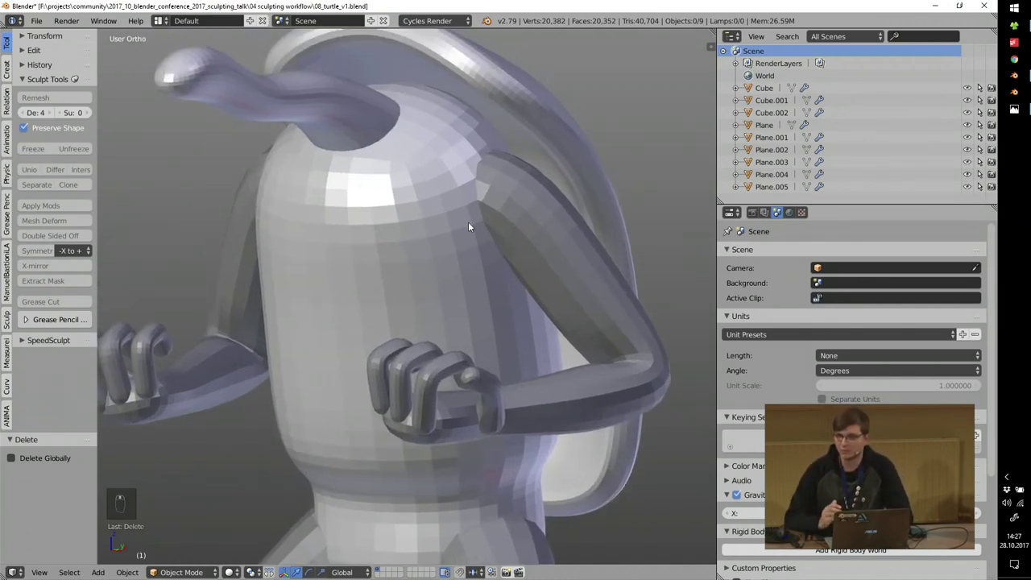
{"action": "scroll", "coordinate": [445, 419], "scroll_direction": "up", "scroll_amount": 5}
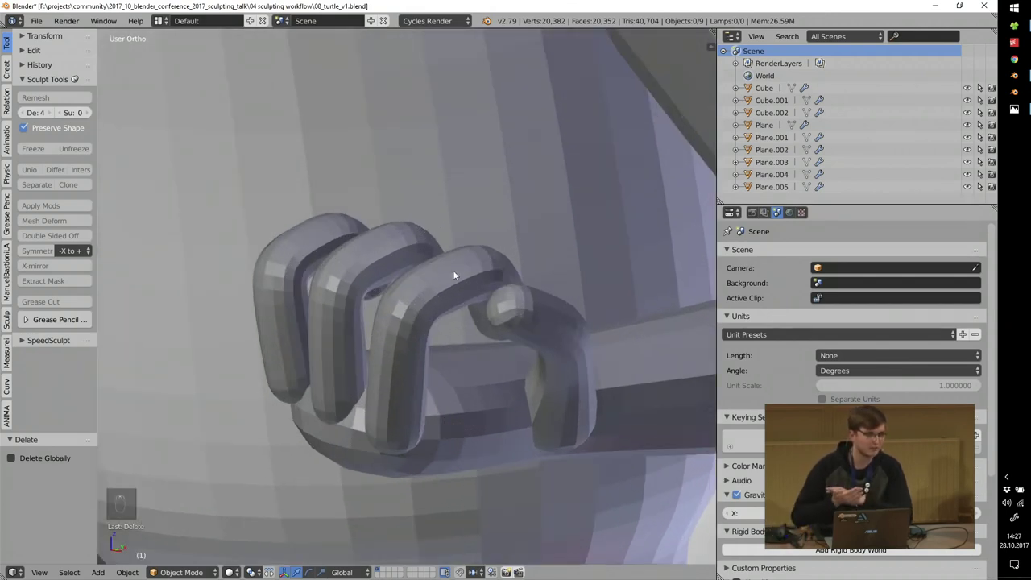
{"action": "scroll", "coordinate": [454, 280], "scroll_direction": "down", "scroll_amount": 6}
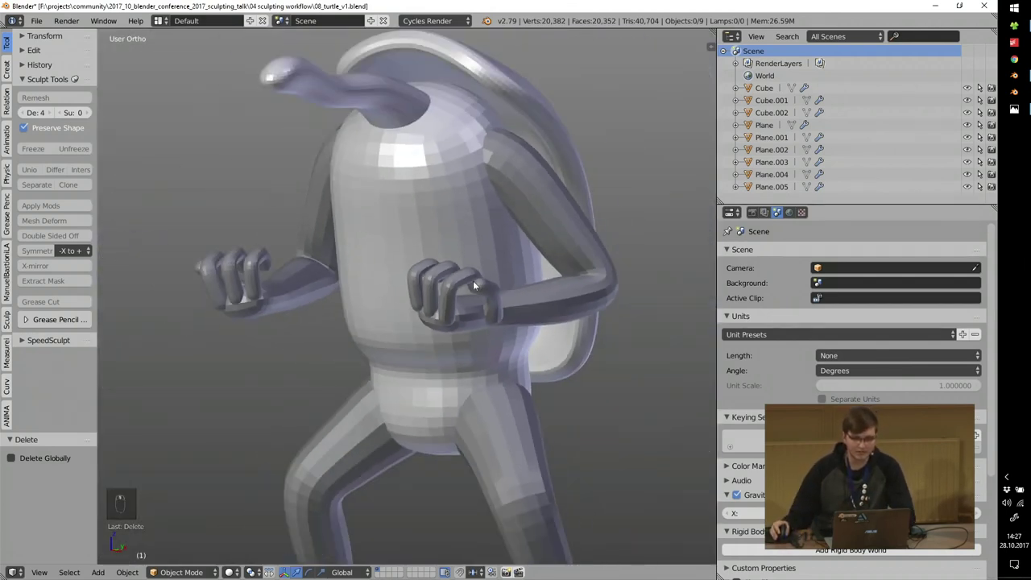
{"action": "right_click", "coordinate": [514, 201]}
{"action": "middle_click_drag", "start_coordinate": [324, 193], "coordinate": [372, 190]}
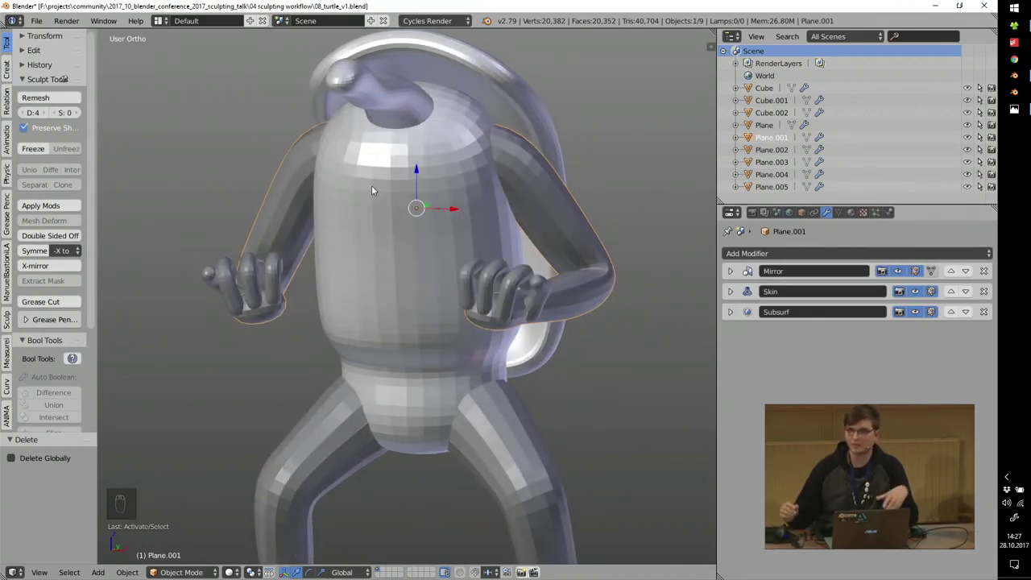
{"action": "middle_click_drag", "start_coordinate": [447, 161], "coordinate": [468, 186]}
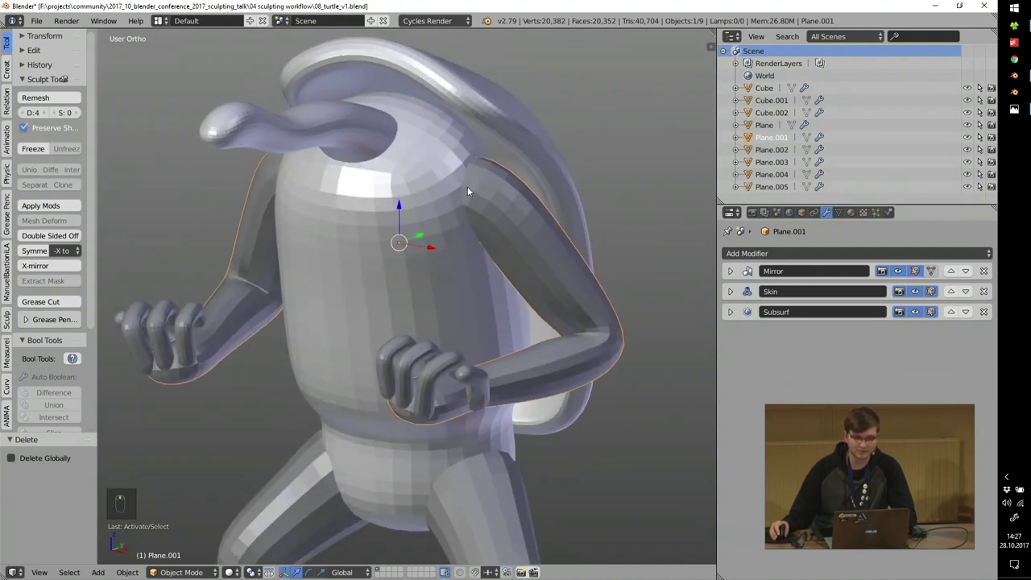
{"action": "right_click", "coordinate": [436, 150]}
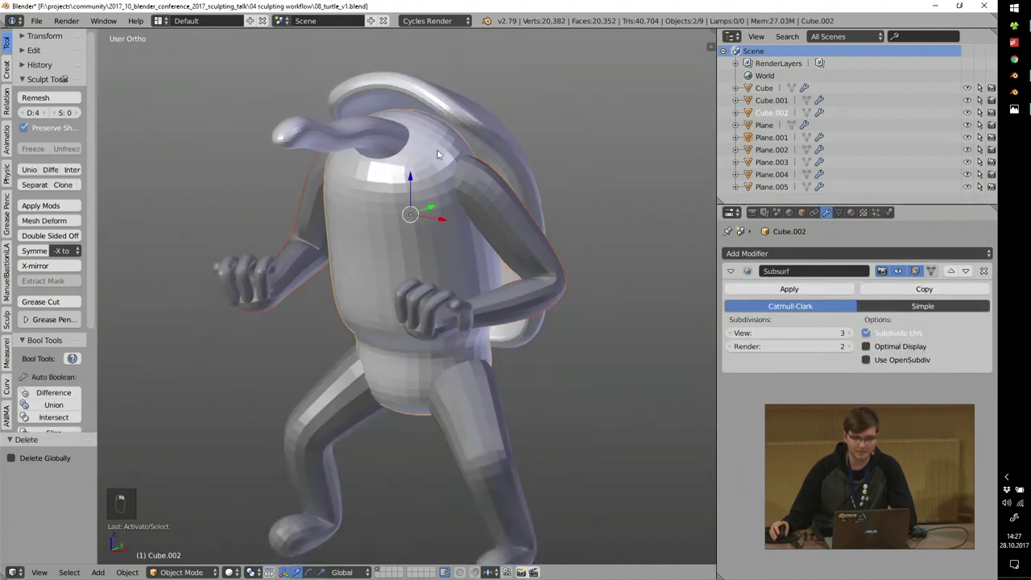
{"action": "right_click", "coordinate": [476, 183]}
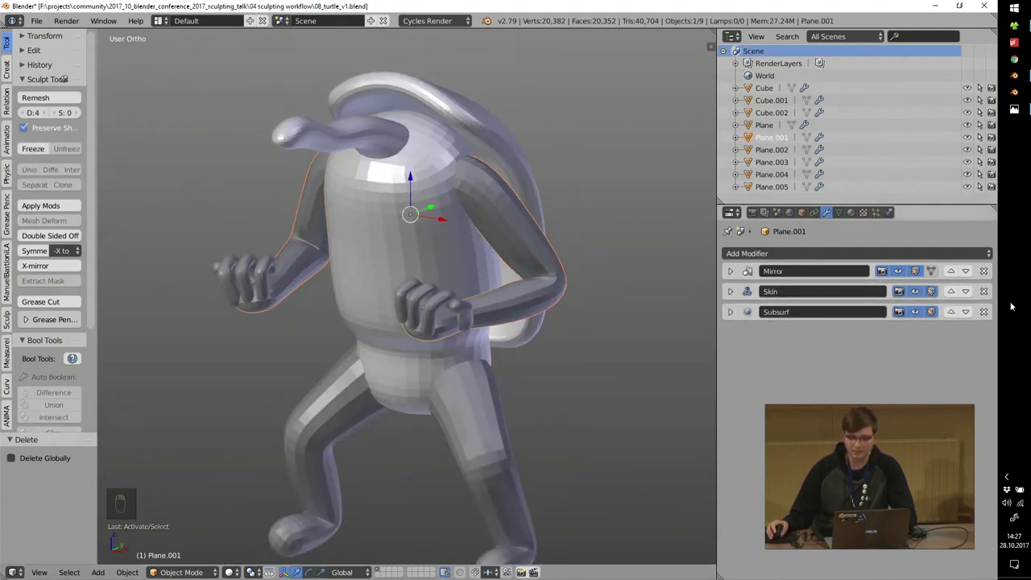
{"action": "middle_click_drag", "start_coordinate": [464, 168], "coordinate": [456, 190], "text": "shift"}
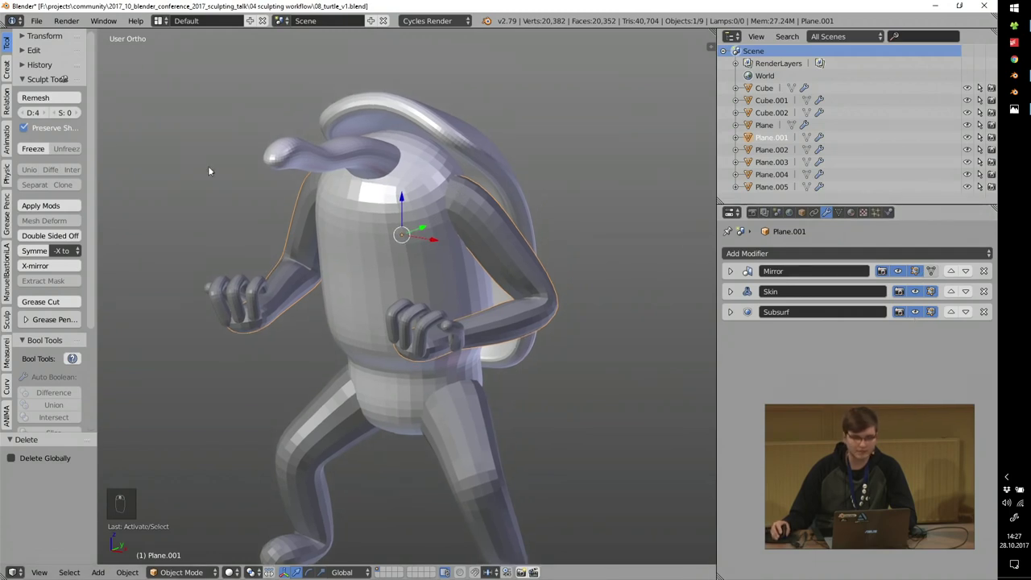
Widen the tool shelf and collapse Bool Tools, keeping the Sculpt Tools expanded.
{"action": "left_click_drag", "start_coordinate": [96, 117], "coordinate": [155, 117]}
{"action": "left_click", "coordinate": [48, 79]}
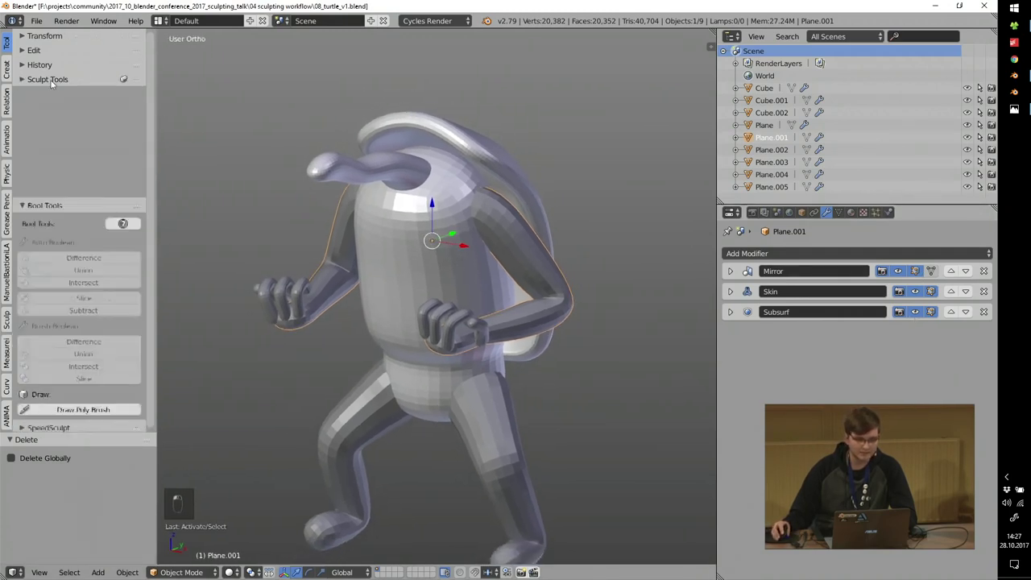
{"action": "left_click", "coordinate": [44, 93]}
{"action": "left_click", "coordinate": [44, 108]}
{"action": "left_click", "coordinate": [48, 79]}
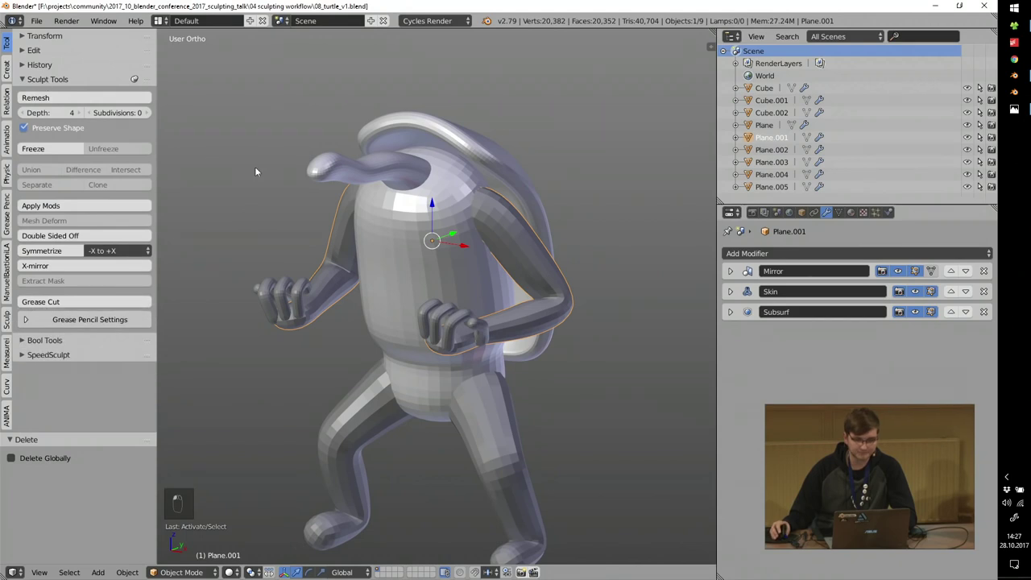
Raise the body's Subsurf viewport subdivisions by one level and set the arms' to 3.
{"action": "key", "text": "a"}
{"action": "key", "text": "a"}
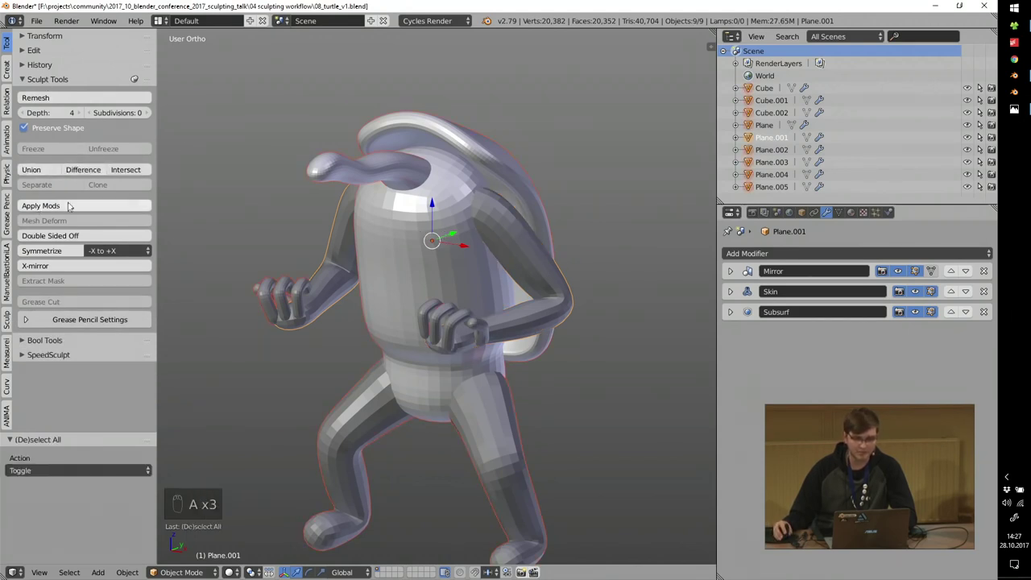
{"action": "left_click", "coordinate": [414, 256]}
{"action": "scroll", "coordinate": [409, 249], "scroll_direction": "up", "scroll_amount": 2}
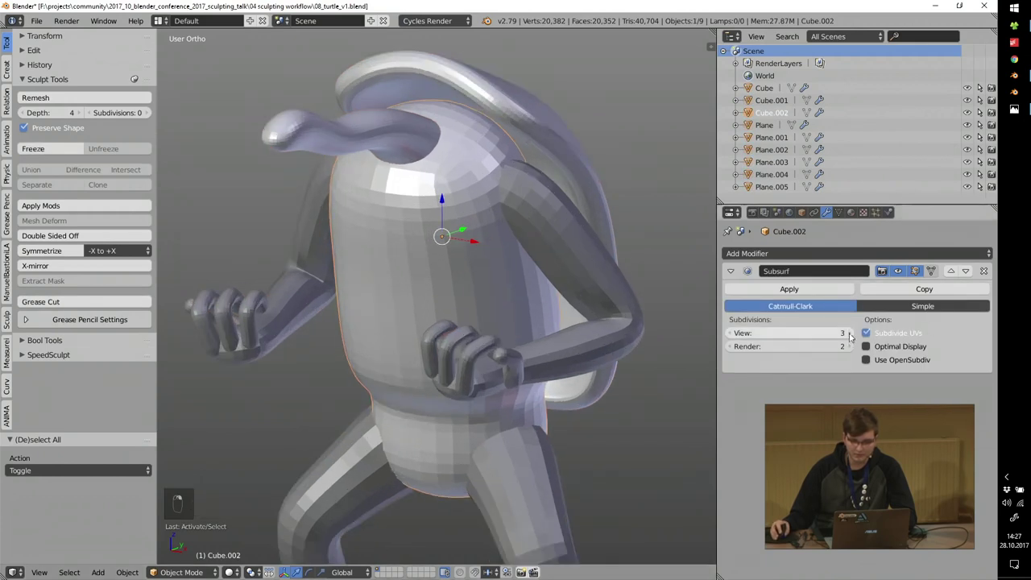
{"action": "left_click", "coordinate": [548, 224]}
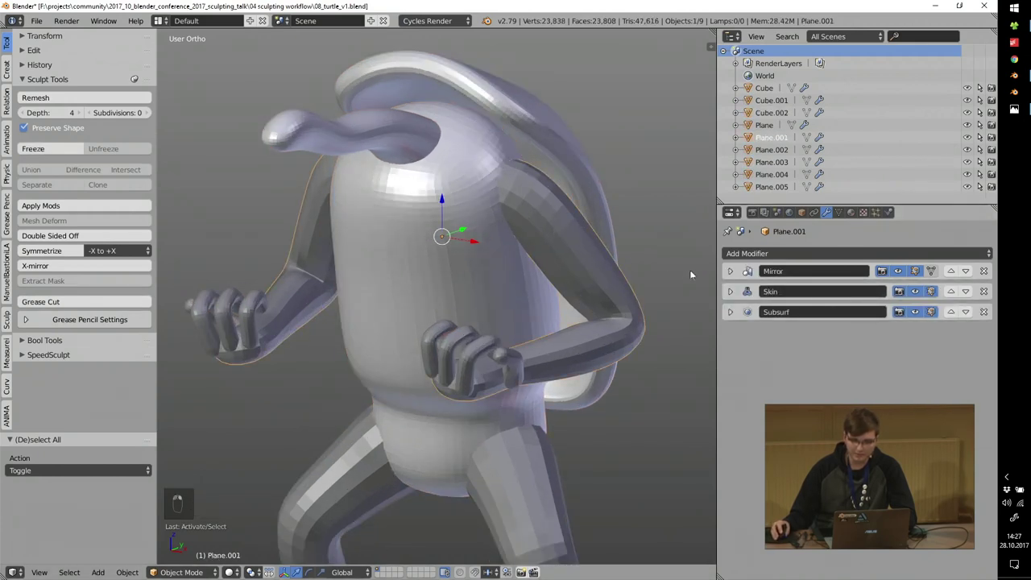
{"action": "left_click", "coordinate": [729, 314]}
{"action": "left_click", "coordinate": [850, 374]}
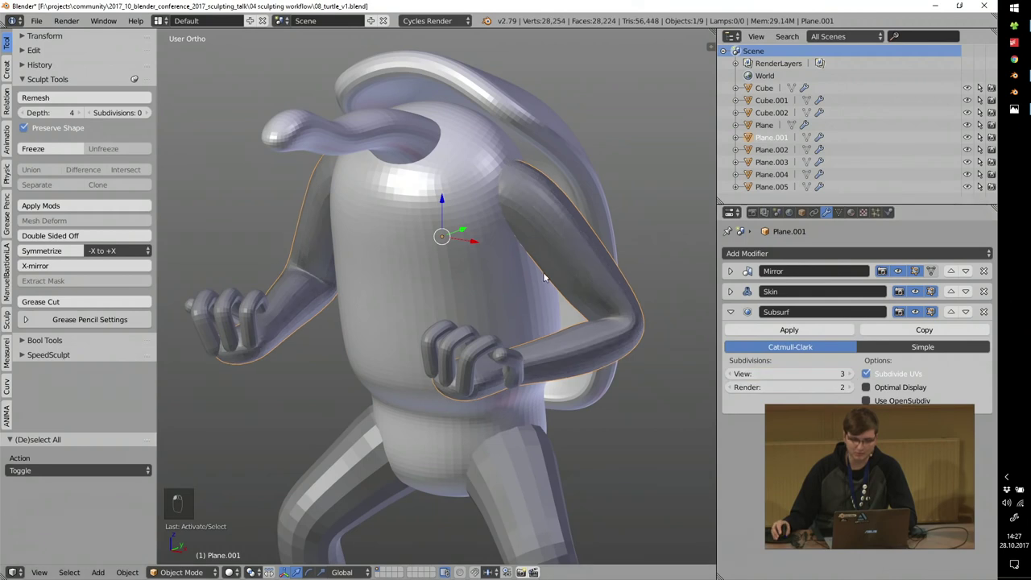
Raise the Subsurf viewport subdivisions of the turtle's legs by one level.
{"action": "scroll", "coordinate": [544, 272], "scroll_direction": "down", "scroll_amount": 2}
{"action": "right_click", "coordinate": [506, 400]}
{"action": "scroll", "coordinate": [829, 402], "scroll_direction": "down", "scroll_amount": 3}
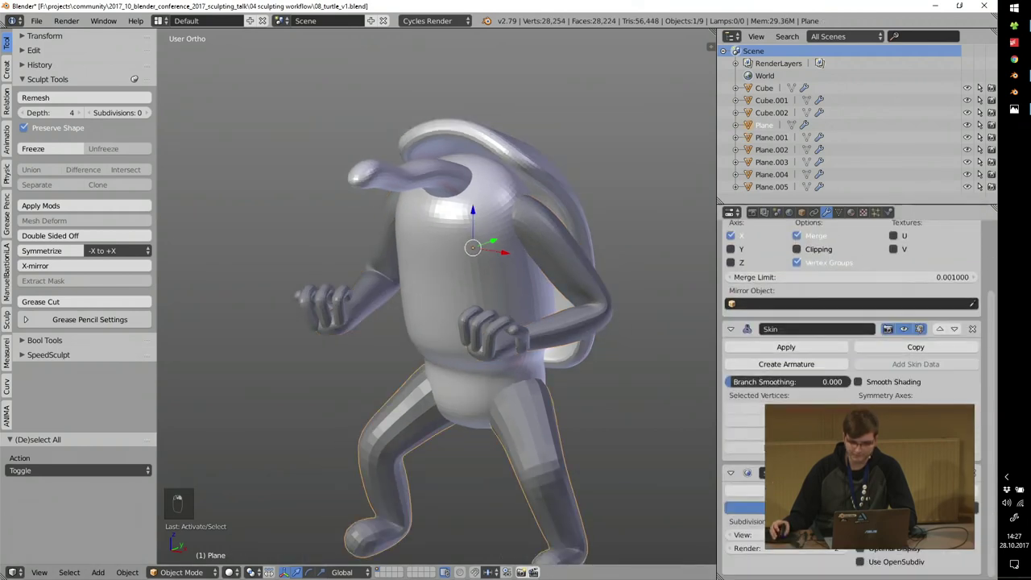
{"action": "scroll", "coordinate": [511, 255], "scroll_direction": "down", "scroll_amount": 3}
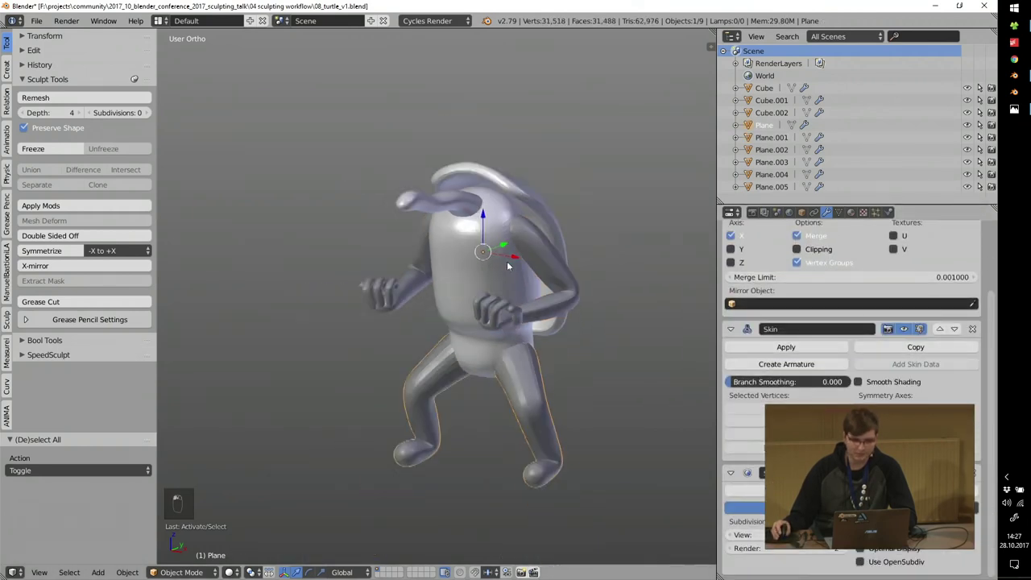
Select all of the turtle's objects and apply their modifiers at once, checking the body and shell.
{"action": "key", "text": "a"}
{"action": "key", "text": "a"}
{"action": "key", "text": "a"}
{"action": "scroll", "coordinate": [483, 226], "scroll_direction": "up", "scroll_amount": 2}
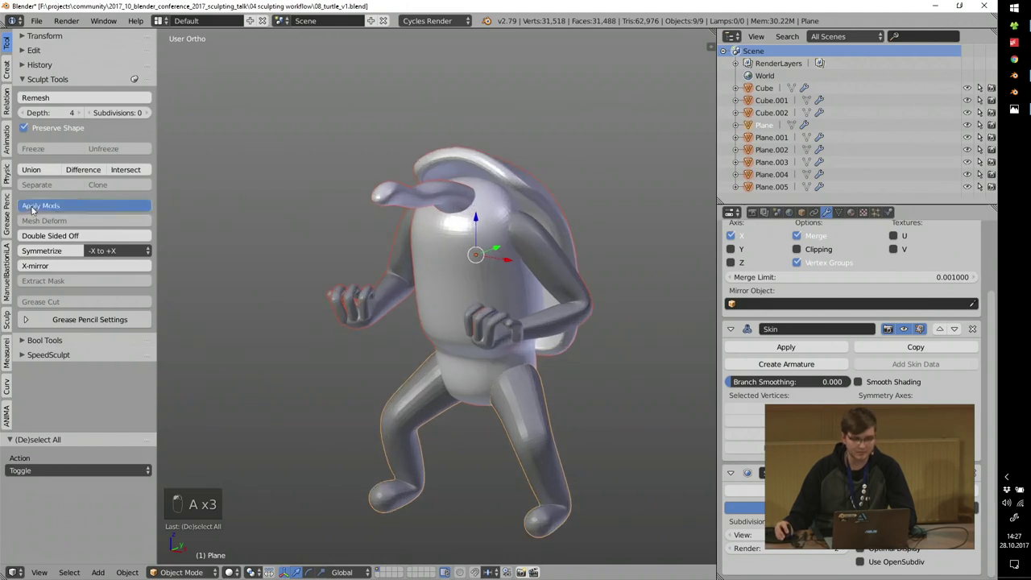
{"action": "left_click", "coordinate": [84, 206]}
{"action": "left_click", "coordinate": [468, 239]}
{"action": "left_click", "coordinate": [465, 172]}
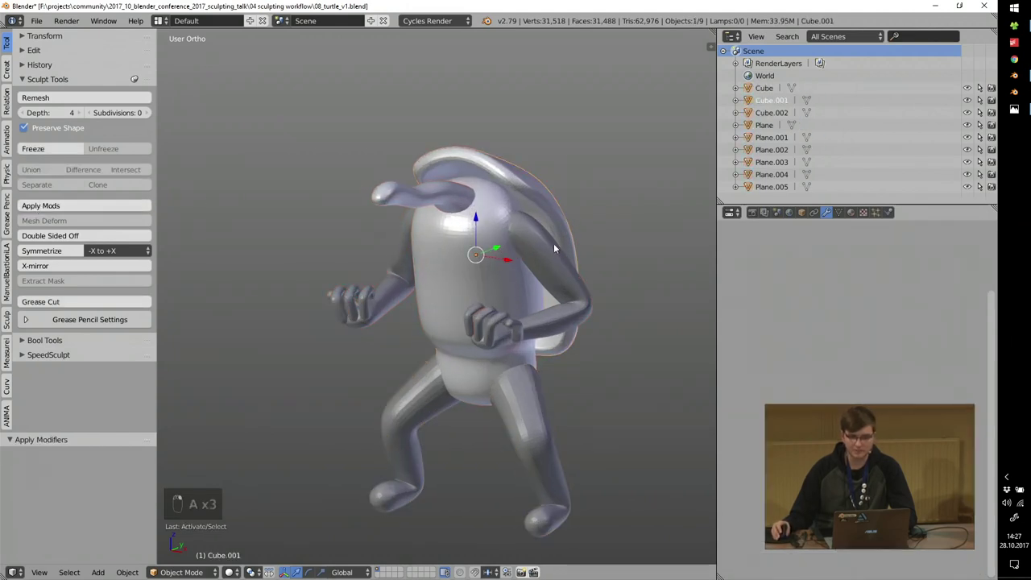
Select the arms together with the body and merge them with a Boolean Union.
{"action": "left_click", "coordinate": [506, 327]}
{"action": "scroll", "coordinate": [546, 353], "scroll_direction": "up", "scroll_amount": 3}
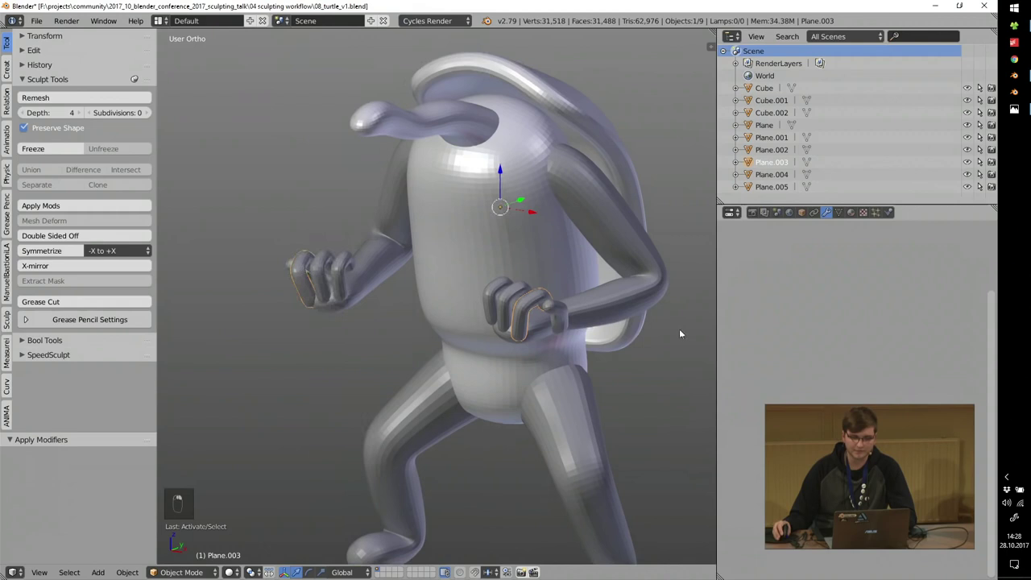
{"action": "scroll", "coordinate": [595, 248], "scroll_direction": "up", "scroll_amount": 4}
{"action": "left_click", "coordinate": [446, 203], "text": "shift"}
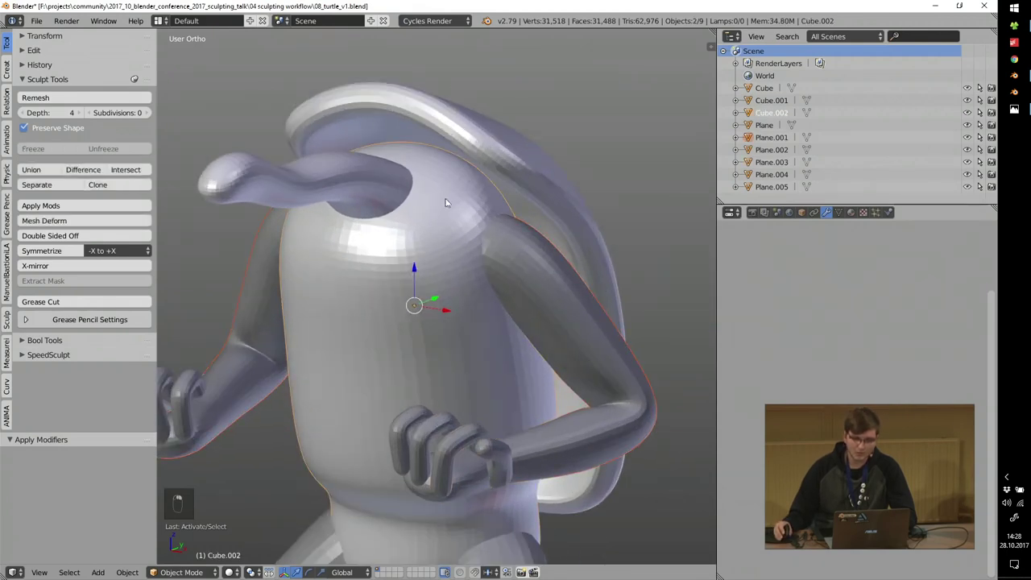
{"action": "middle_click_drag", "start_coordinate": [445, 202], "coordinate": [431, 245]}
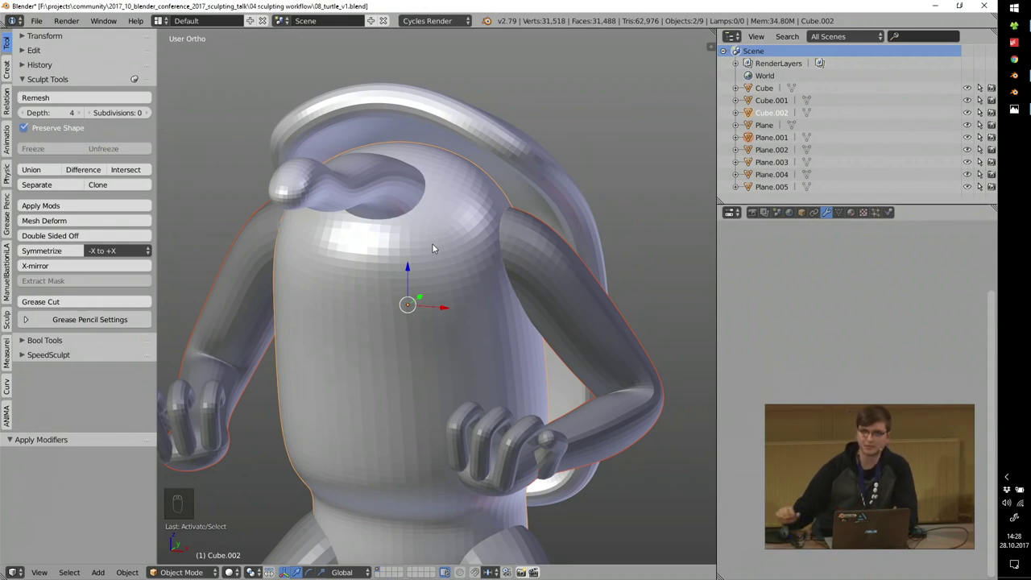
{"action": "middle_click_drag", "start_coordinate": [433, 248], "coordinate": [491, 231]}
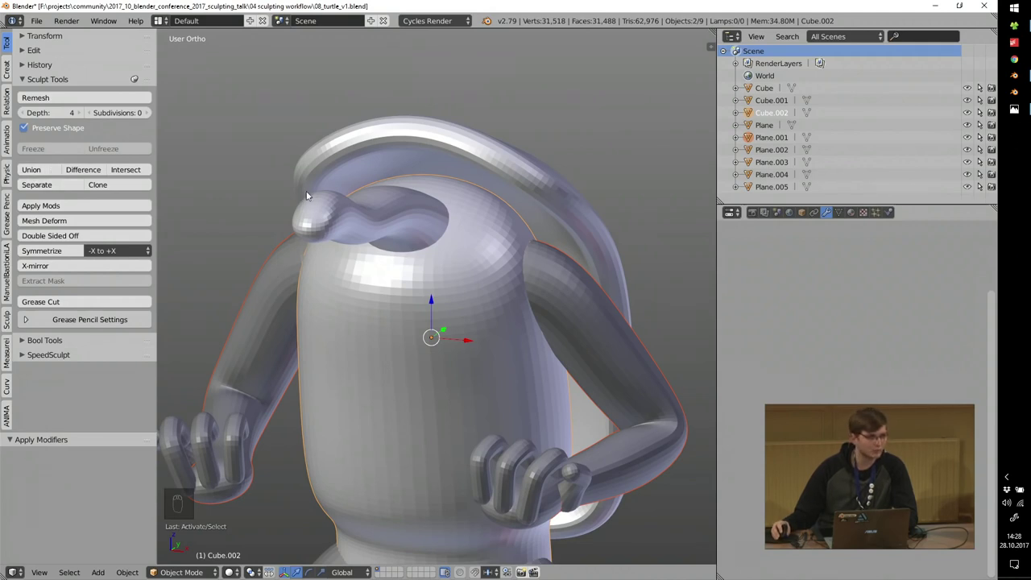
{"action": "scroll", "coordinate": [465, 228], "scroll_direction": "up", "scroll_amount": 1}
{"action": "left_click", "coordinate": [34, 170]}
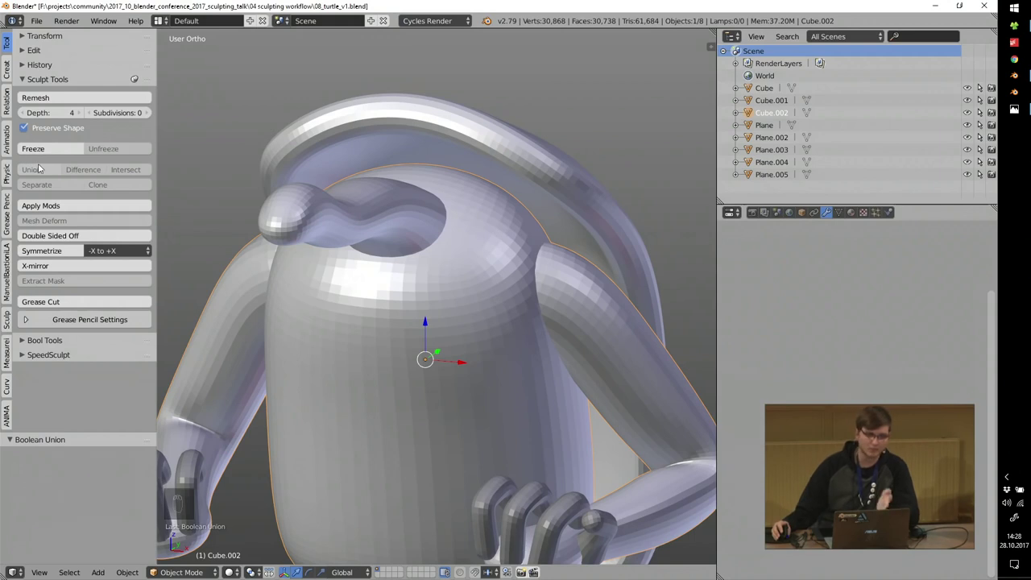
Inspect the inside of the merged body and arms with walk navigation in perspective, and return to the orthographic view.
{"action": "scroll", "coordinate": [307, 193], "scroll_direction": "down", "scroll_amount": 2}
{"action": "middle_click_drag", "start_coordinate": [436, 274], "coordinate": [442, 249], "text": "shift"}
{"action": "key", "text": "KP_5"}
{"action": "scroll", "coordinate": [435, 225], "scroll_direction": "up", "scroll_amount": 3}
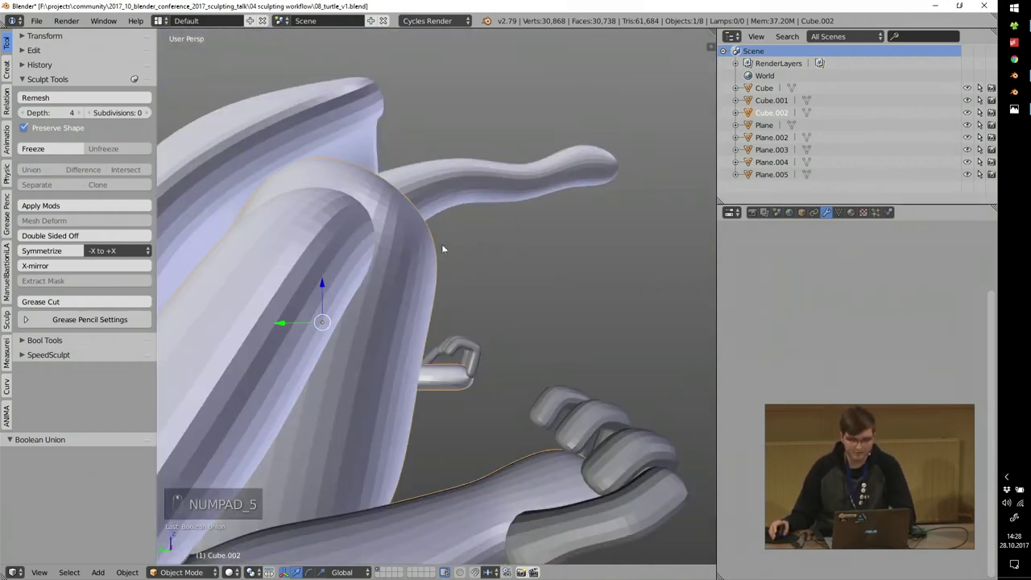
{"action": "key", "text": "shift+f"}
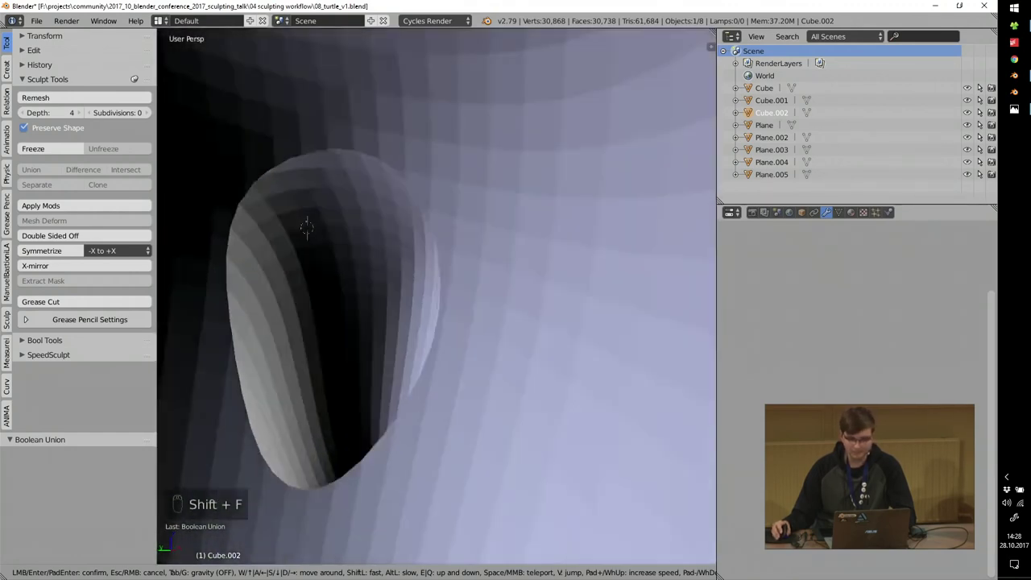
{"action": "key", "text": "s"}
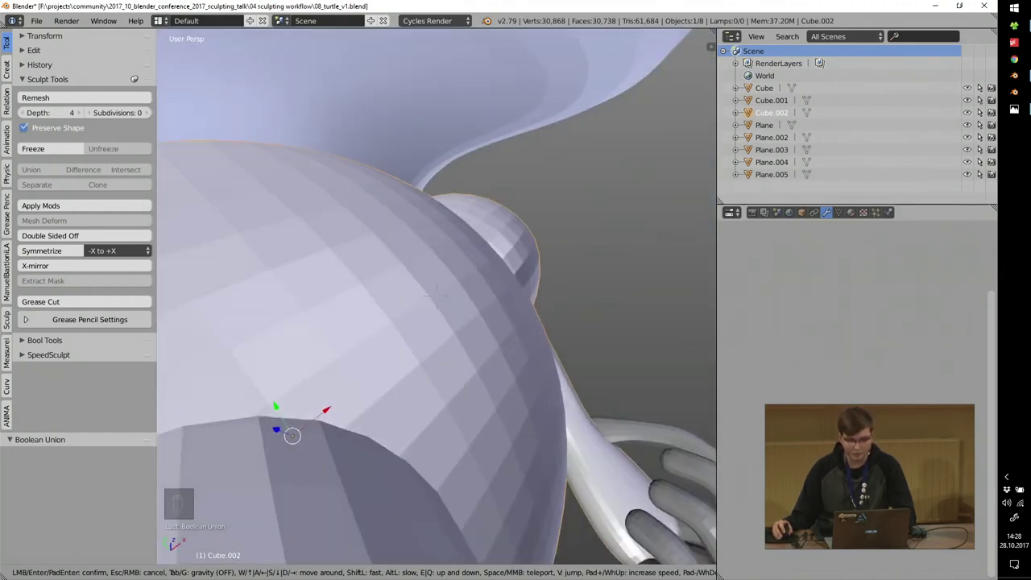
{"action": "key", "text": "s"}
{"action": "key", "text": "w"}
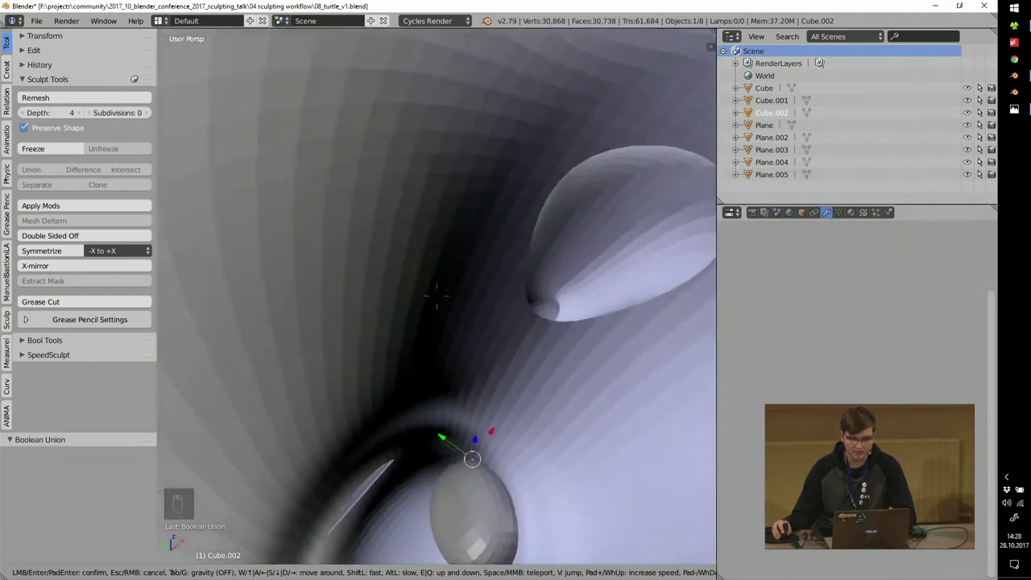
{"action": "key", "text": "Escape"}
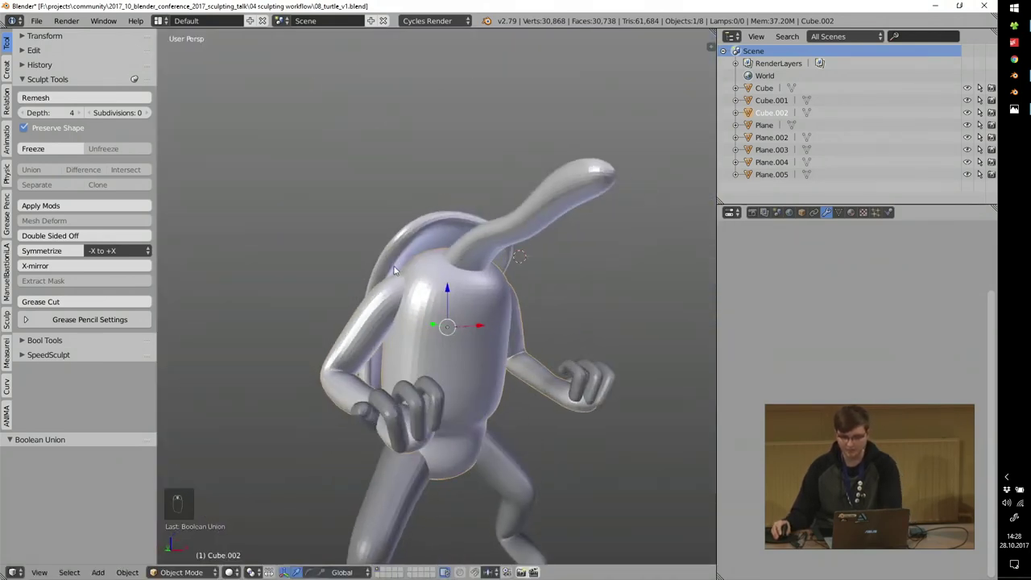
{"action": "key", "text": "KP_5"}
{"action": "middle_click_drag", "start_coordinate": [428, 301], "coordinate": [371, 313]}
Switch the merged body and arms to Sculpt Mode.
{"action": "key", "text": "Tab"}
{"action": "left_click", "coordinate": [472, 259]}
{"action": "middle_click_drag", "start_coordinate": [473, 258], "coordinate": [446, 233]}
Maximize the 3D view with the program in full screen, and show the view's properties sidebar.
{"action": "key", "text": "shift+space"}
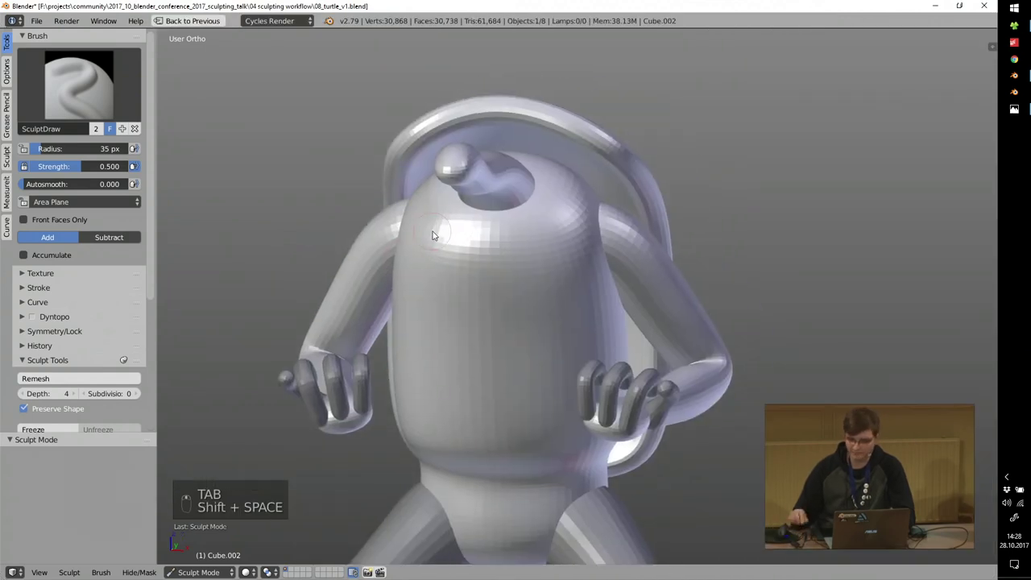
{"action": "key", "text": "alt+F11"}
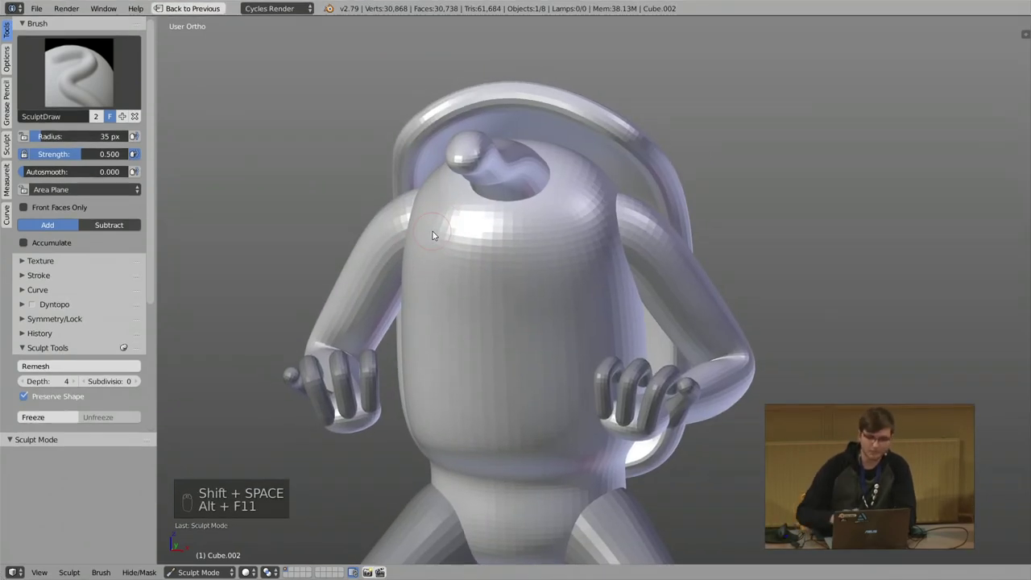
{"action": "key", "text": "n"}
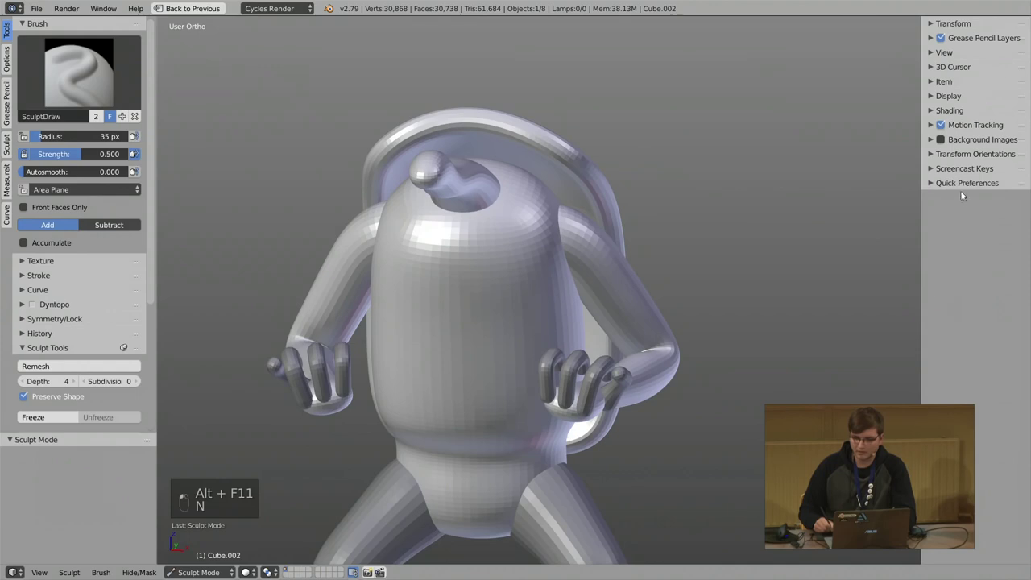
Apply the dark gray light preset from the quick preferences and darken the first light's specular color.
{"action": "left_click", "coordinate": [966, 182]}
{"action": "left_click", "coordinate": [951, 379]}
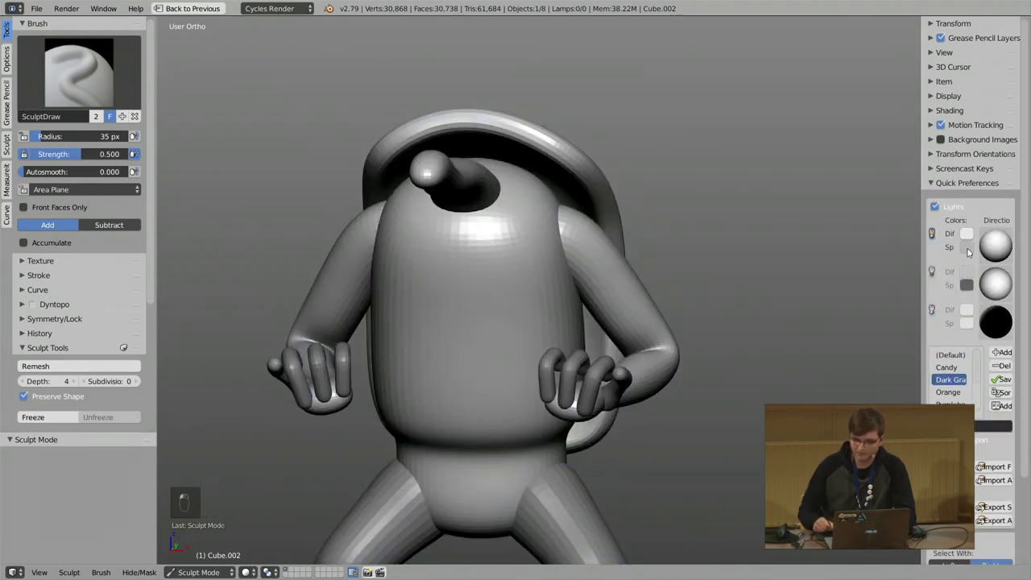
{"action": "left_click", "coordinate": [932, 272]}
{"action": "left_click", "coordinate": [967, 247]}
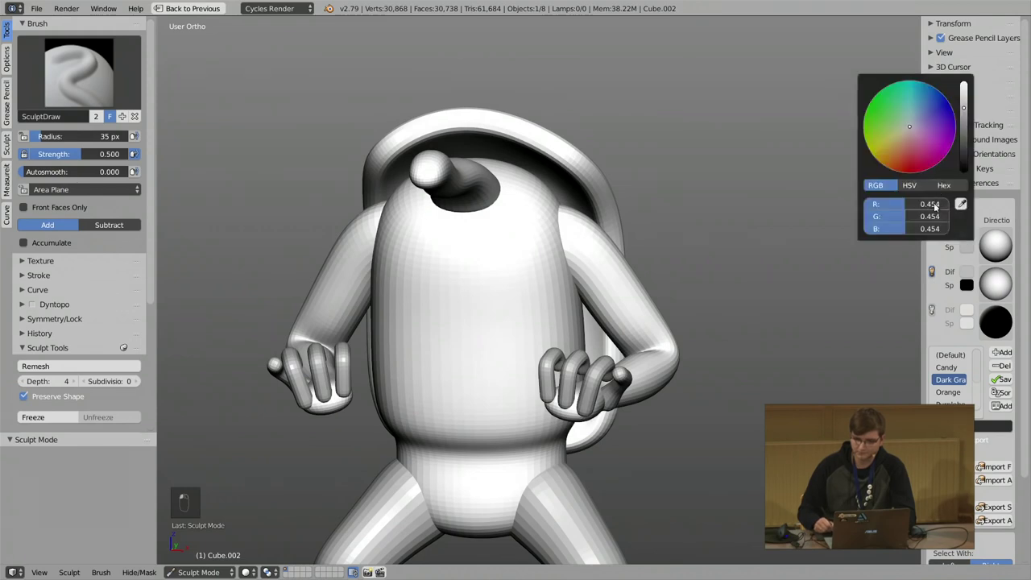
{"action": "left_click", "coordinate": [910, 185]}
{"action": "left_click_drag", "start_coordinate": [929, 229], "coordinate": [907, 230]}
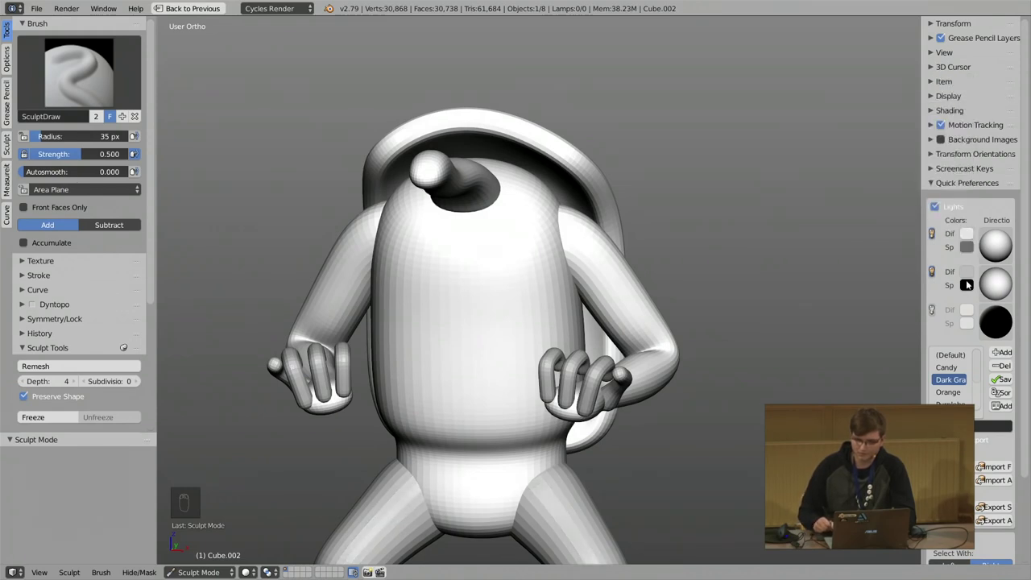
{"action": "left_click", "coordinate": [932, 272]}
{"action": "middle_click_drag", "start_coordinate": [762, 223], "coordinate": [270, 212]}
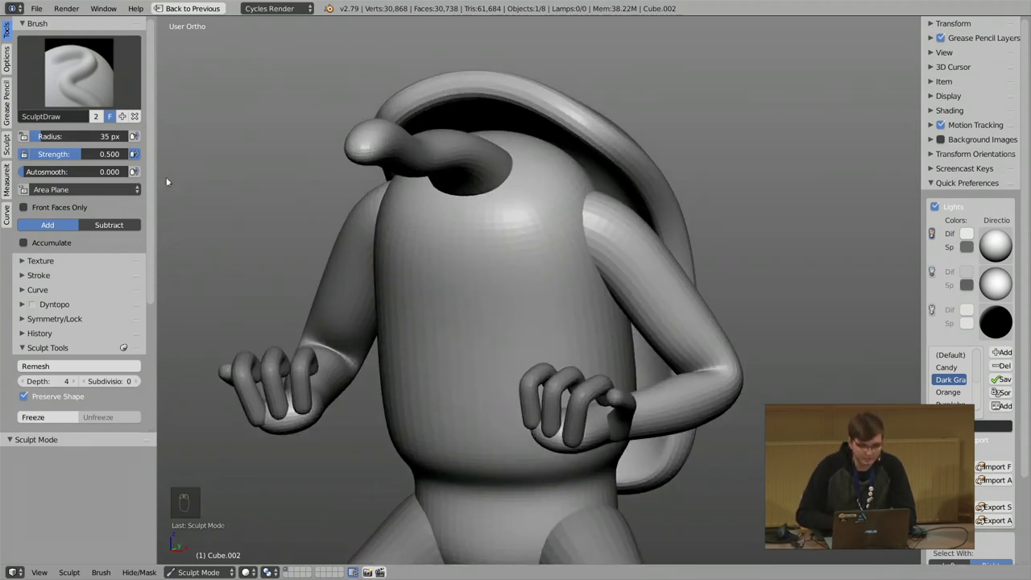
Set the brush radius to 111 px and enable Dyntopo with the Constant Detail method.
{"action": "left_click", "coordinate": [57, 349]}
{"action": "key", "text": "f"}
{"action": "left_click", "coordinate": [339, 144]}
{"action": "left_click", "coordinate": [79, 304]}
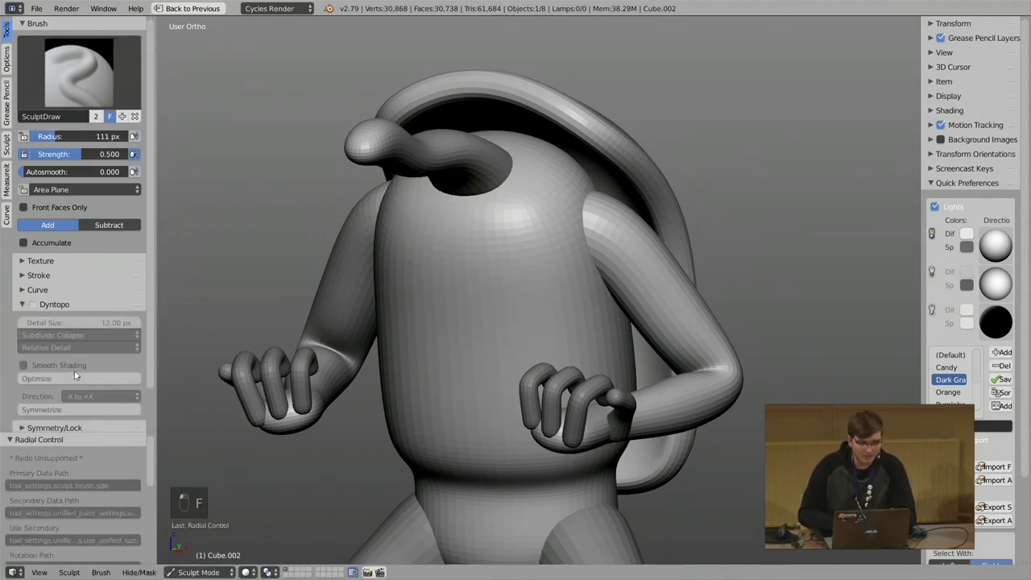
{"action": "scroll", "coordinate": [74, 363], "scroll_direction": "down", "scroll_amount": 2}
{"action": "left_click", "coordinate": [31, 258]}
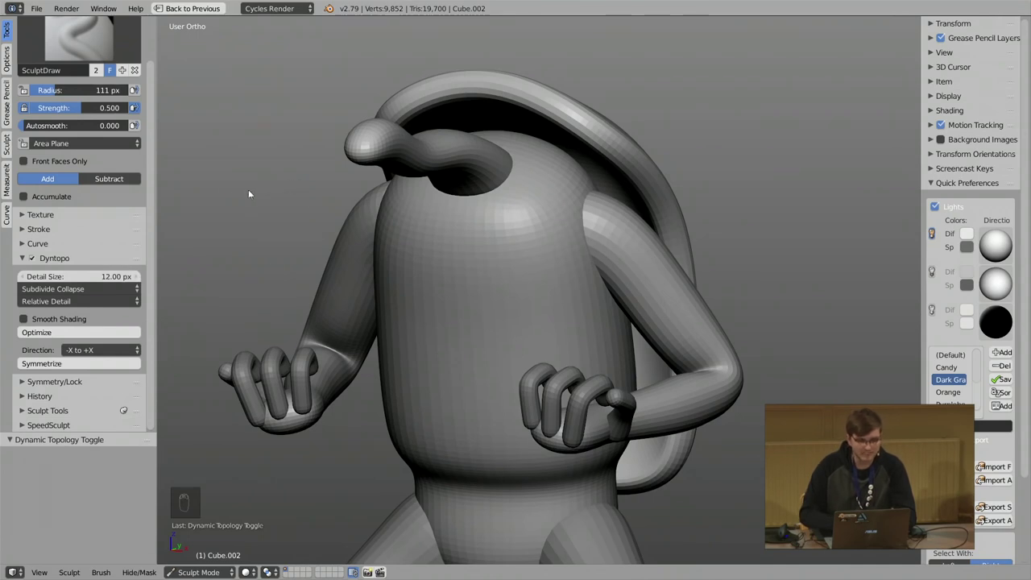
{"action": "left_click", "coordinate": [74, 301]}
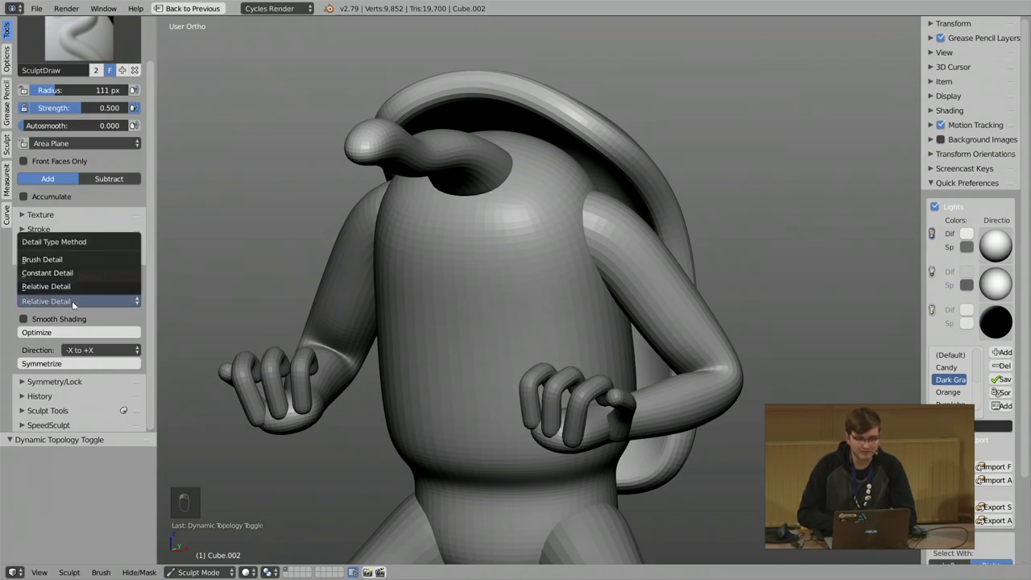
{"action": "left_click", "coordinate": [69, 274]}
Resize the brush over the turtle's upper body, ending with a radius of 115 px.
{"action": "scroll", "coordinate": [274, 197], "scroll_direction": "up", "scroll_amount": 3}
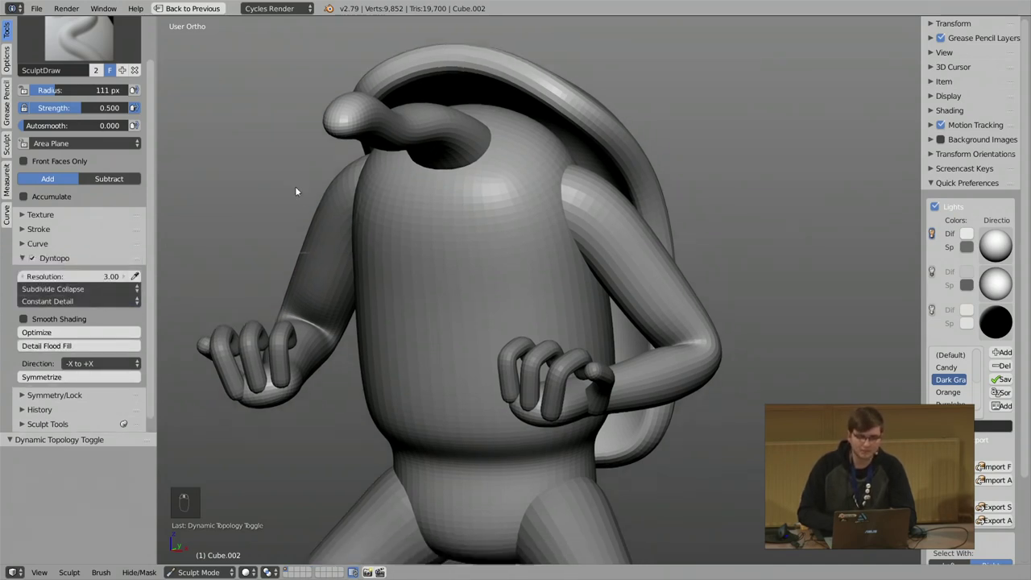
{"action": "key", "text": "f"}
{"action": "left_click", "coordinate": [287, 189]}
{"action": "scroll", "coordinate": [419, 173], "scroll_direction": "up", "scroll_amount": 3}
{"action": "scroll", "coordinate": [413, 159], "scroll_direction": "up", "scroll_amount": 2}
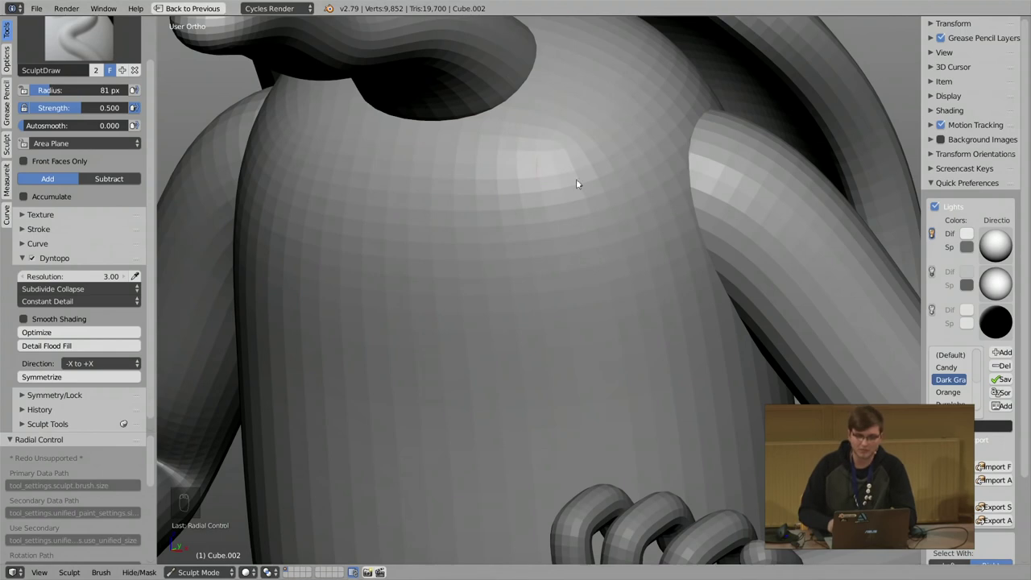
{"action": "middle_click_drag", "start_coordinate": [576, 184], "coordinate": [512, 236]}
{"action": "key", "text": "f"}
{"action": "left_click", "coordinate": [516, 238]}
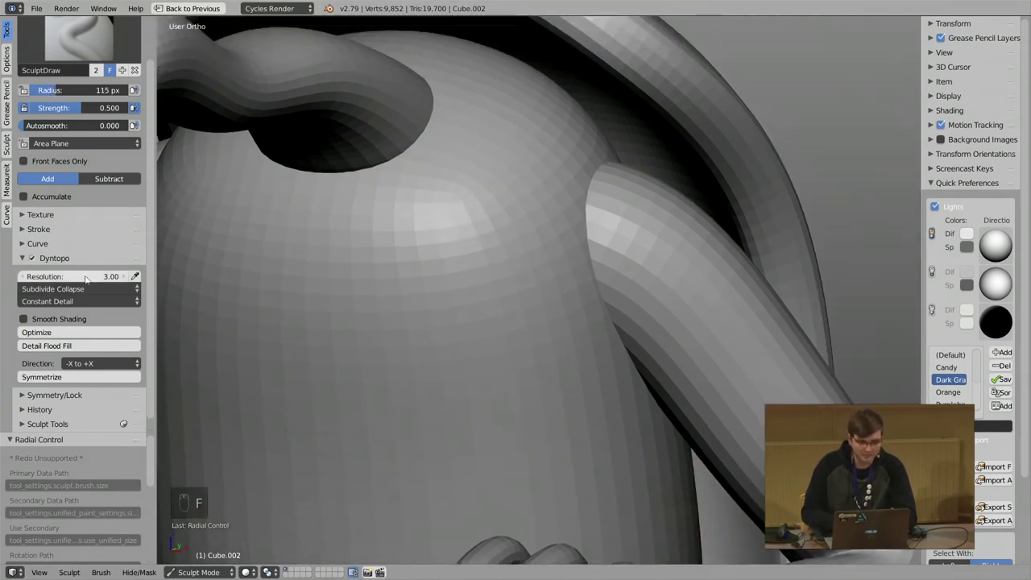
Widen the tool shelf and sample the Dyntopo resolution from two spots on the upper body surface.
{"action": "left_click_drag", "start_coordinate": [153, 256], "coordinate": [187, 257]}
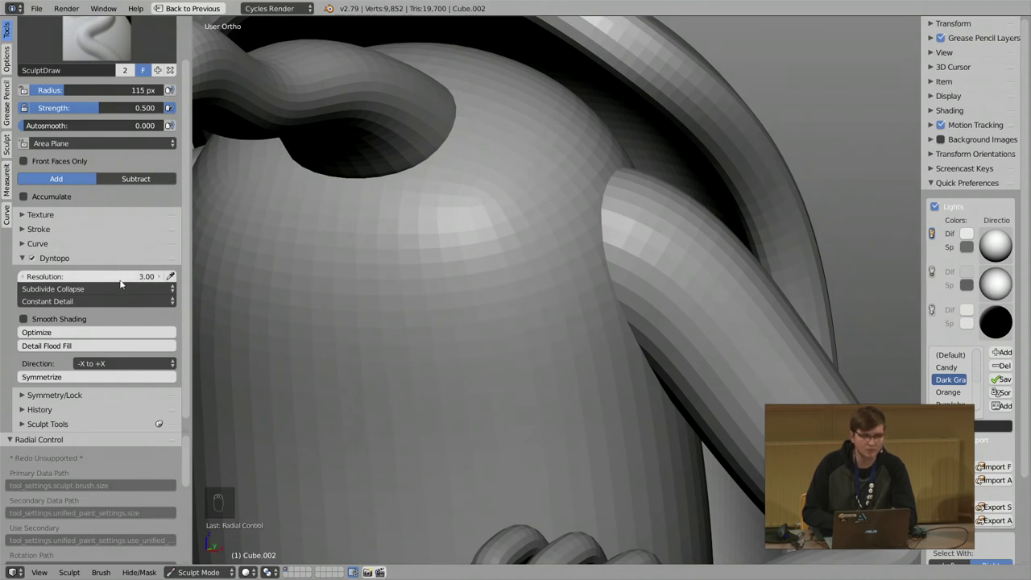
{"action": "left_click", "coordinate": [170, 277]}
{"action": "left_click", "coordinate": [342, 224]}
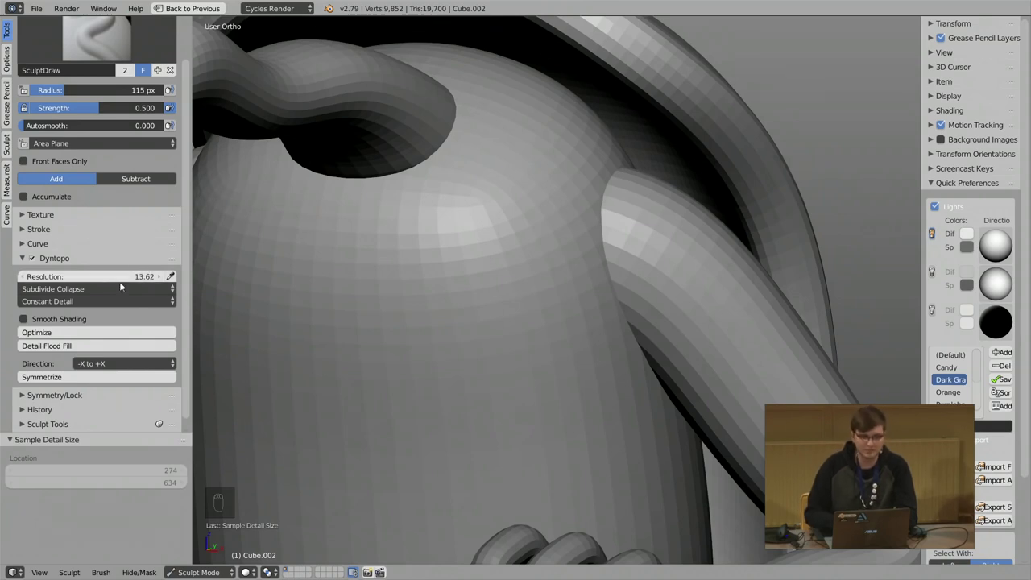
{"action": "left_click", "coordinate": [170, 276]}
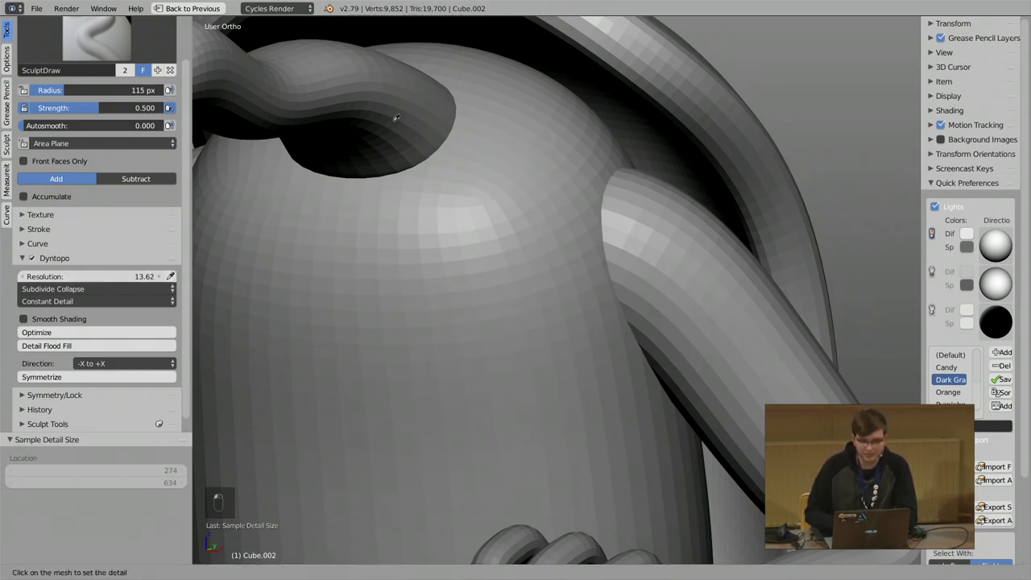
{"action": "left_click", "coordinate": [423, 208]}
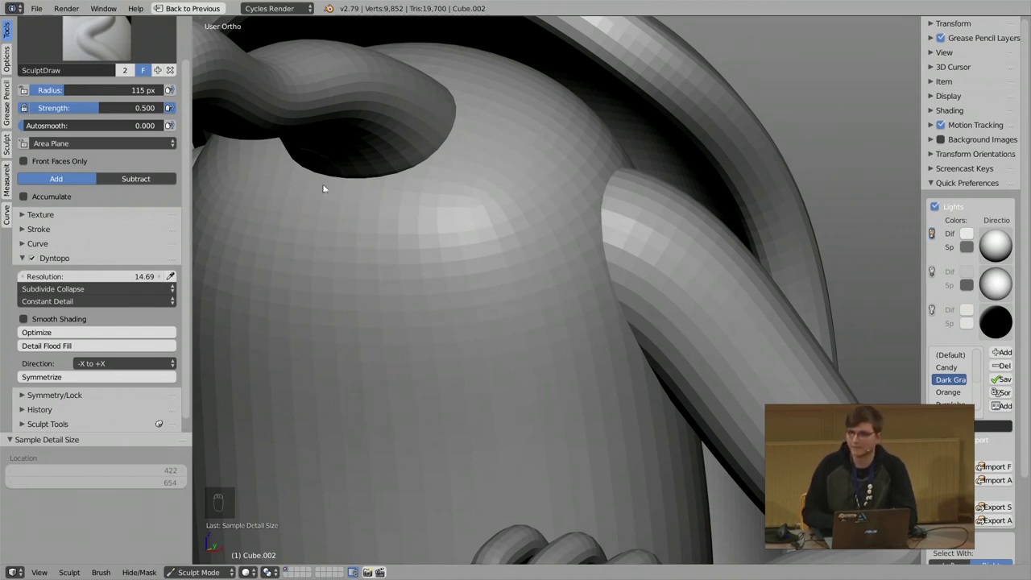
Raise the Dyntopo resolution to 20.59 and collapse the Dyntopo settings.
{"action": "middle_click_drag", "start_coordinate": [323, 188], "coordinate": [360, 212]}
{"action": "left_click", "coordinate": [127, 278]}
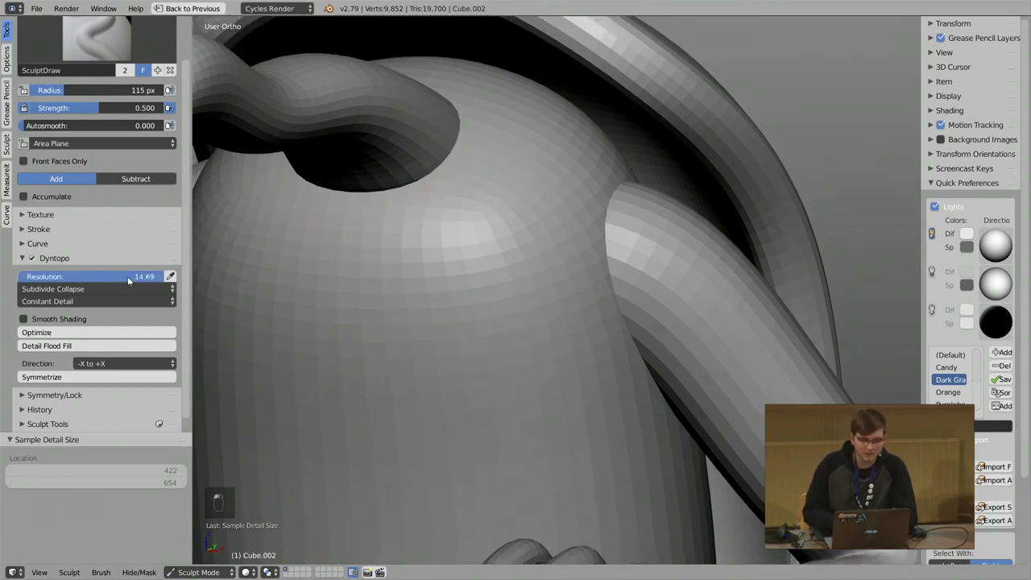
{"action": "left_click_drag", "start_coordinate": [150, 278], "coordinate": [159, 278]}
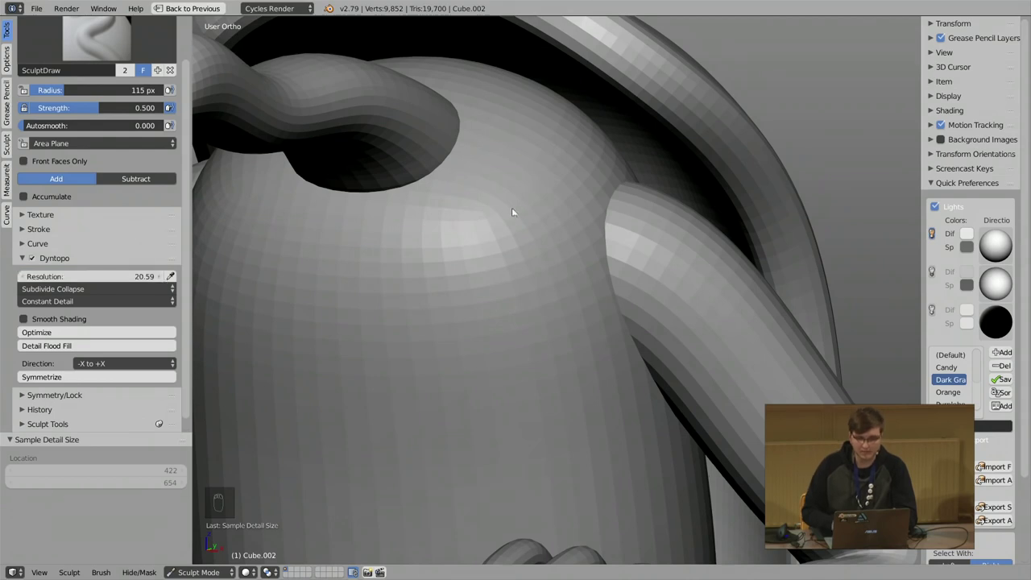
{"action": "middle_click_drag", "start_coordinate": [514, 212], "coordinate": [446, 251], "text": "shift"}
{"action": "scroll", "coordinate": [139, 91], "scroll_direction": "up", "scroll_amount": 2}
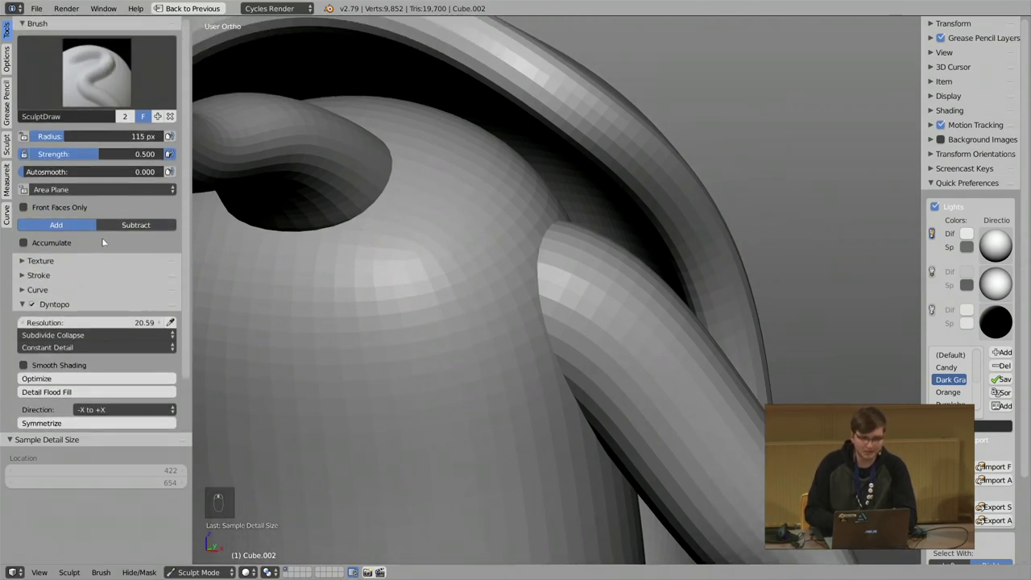
{"action": "left_click", "coordinate": [67, 305]}
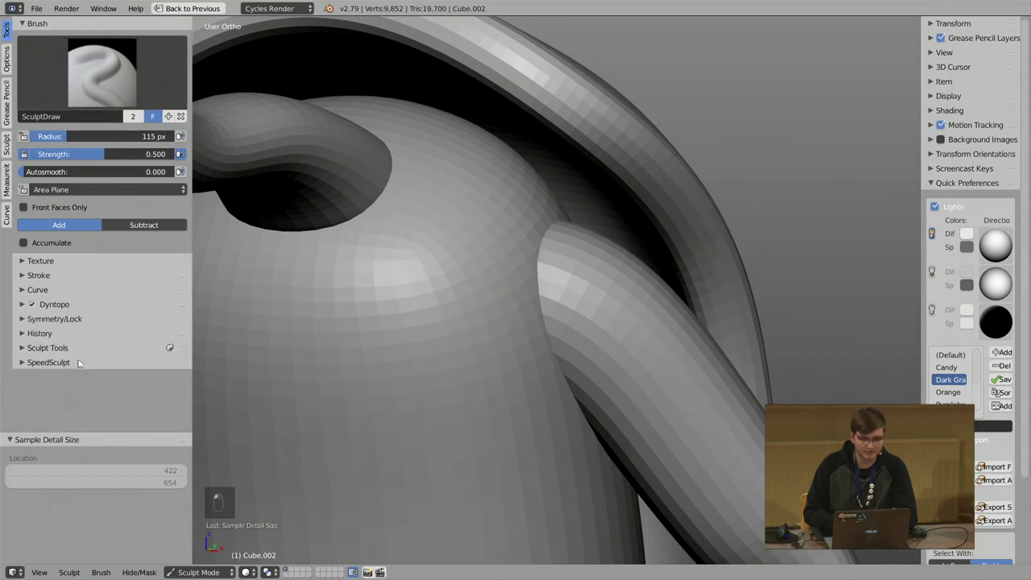
Bring the whole torso and arms into view and choose the Clay Strips brush for sculpting.
{"action": "middle_click_drag", "start_coordinate": [461, 230], "coordinate": [432, 313], "text": "shift"}
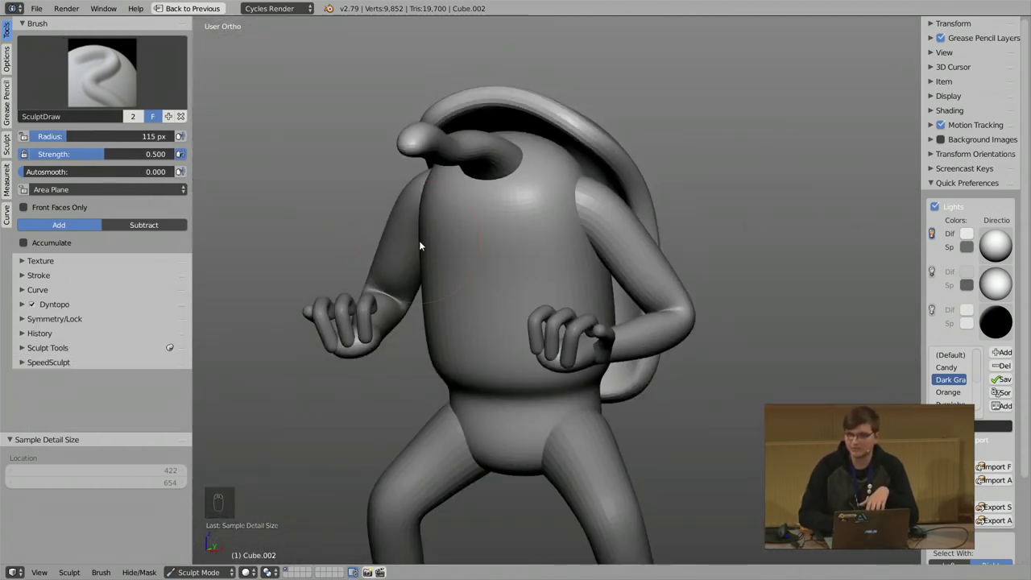
{"action": "mouse_move", "coordinate": [375, 164]}
{"action": "middle_mouse_down"}
{"action": "mouse_move", "coordinate": [454, 177]}
{"action": "mouse_move", "coordinate": [375, 134]}
{"action": "middle_mouse_up"}
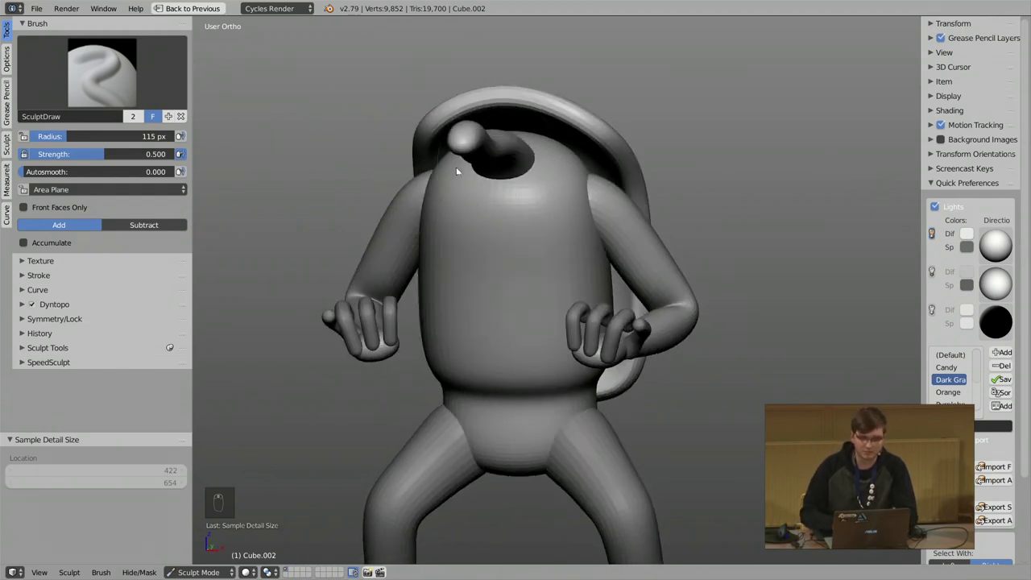
{"action": "middle_click_drag", "start_coordinate": [483, 169], "coordinate": [439, 199], "text": "shift"}
{"action": "middle_click_drag", "start_coordinate": [376, 210], "coordinate": [488, 196]}
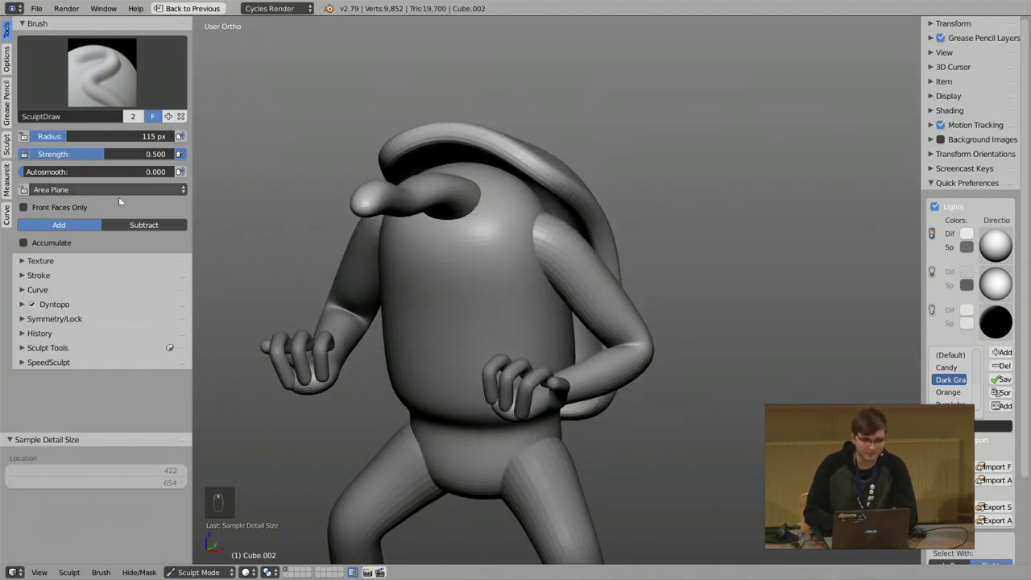
{"action": "left_click", "coordinate": [108, 100]}
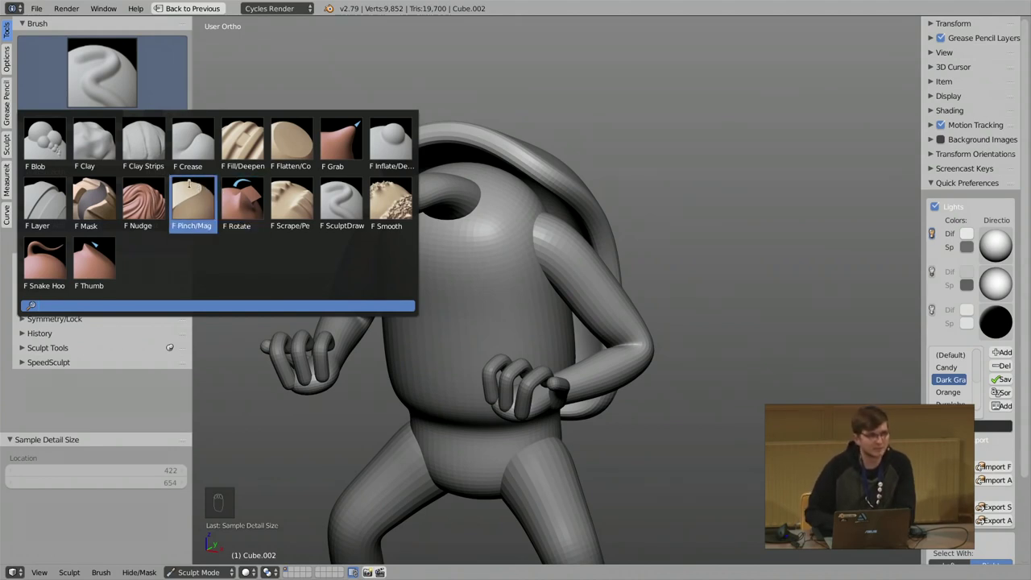
{"action": "left_click", "coordinate": [149, 152]}
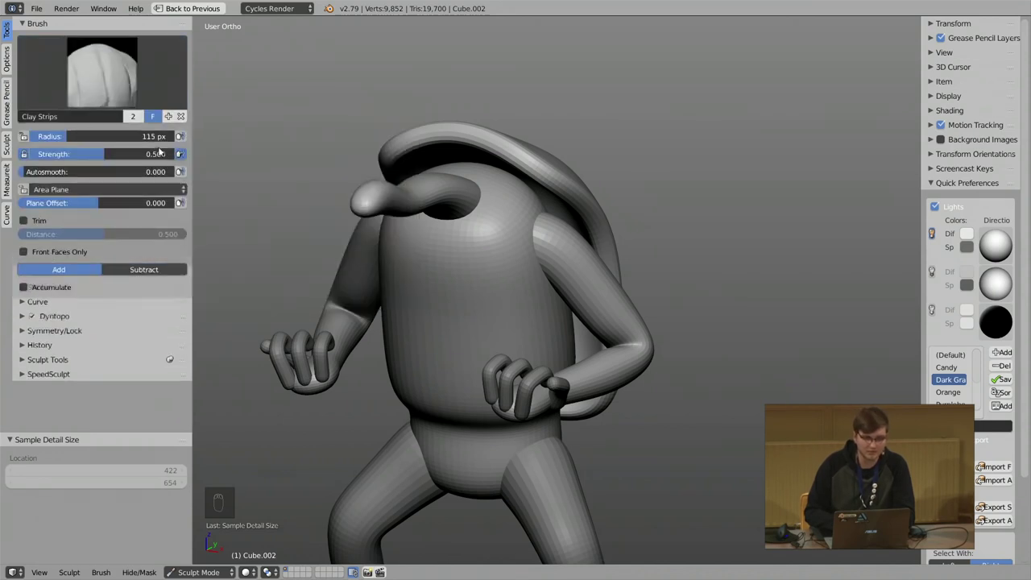
Set the Clay Strips brush radius to 132 px for working around the shoulder and chest.
{"action": "middle_click_drag", "start_coordinate": [454, 230], "coordinate": [472, 172], "text": "ctrl"}
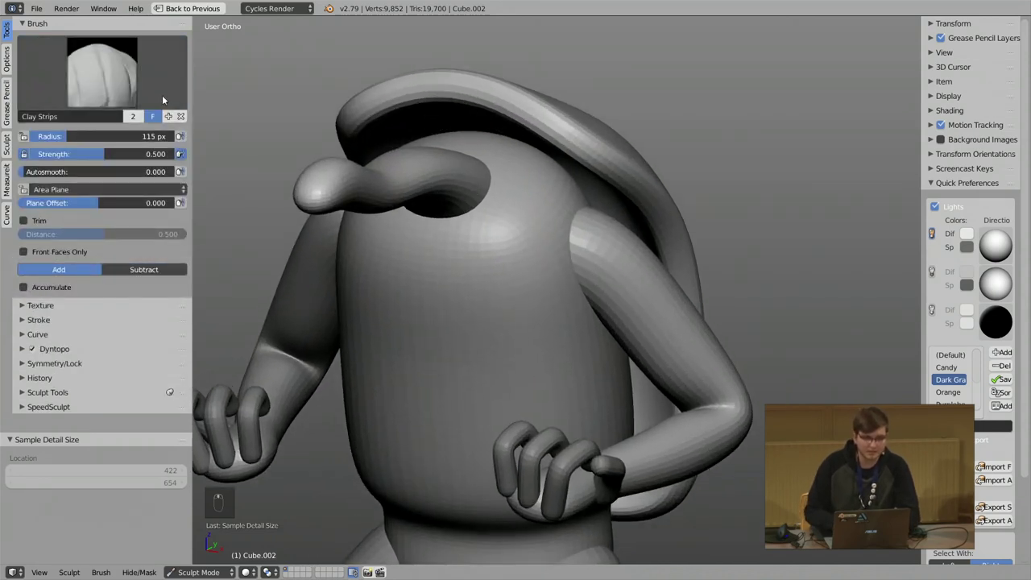
{"action": "mouse_move", "coordinate": [479, 230]}
{"action": "middle_mouse_down", "text": "ctrl"}
{"action": "mouse_move", "coordinate": [502, 202]}
{"action": "mouse_move", "coordinate": [476, 191]}
{"action": "mouse_move", "coordinate": [522, 211]}
{"action": "mouse_move", "coordinate": [529, 247]}
{"action": "middle_mouse_up", "text": "ctrl"}
{"action": "key", "text": "f"}
{"action": "left_click", "coordinate": [461, 191]}
{"action": "key", "text": "f"}
{"action": "left_click", "coordinate": [538, 246]}
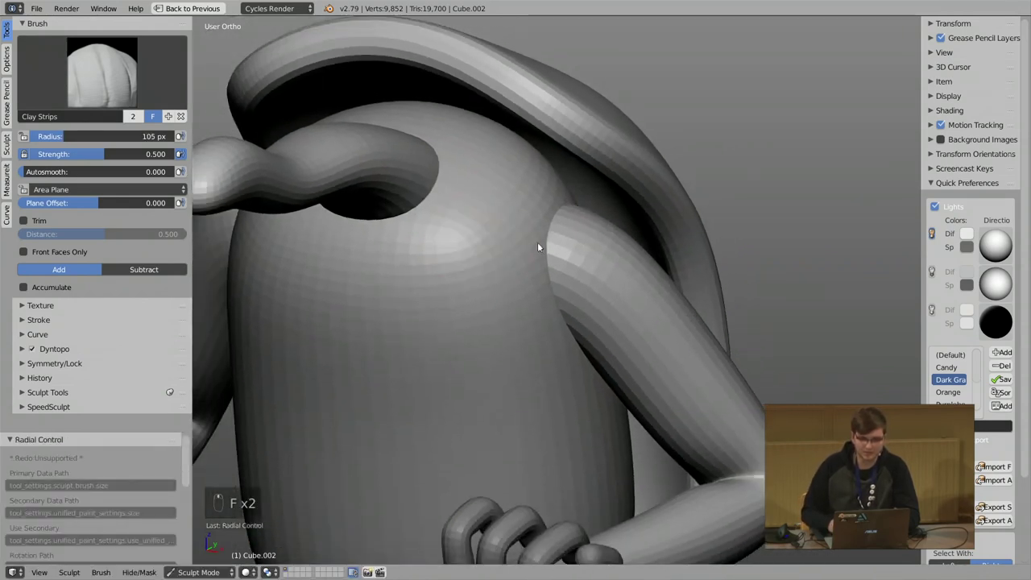
{"action": "mouse_move", "coordinate": [508, 188]}
{"action": "middle_mouse_down"}
{"action": "mouse_move", "coordinate": [516, 216]}
{"action": "mouse_move", "coordinate": [498, 199]}
{"action": "middle_mouse_up"}
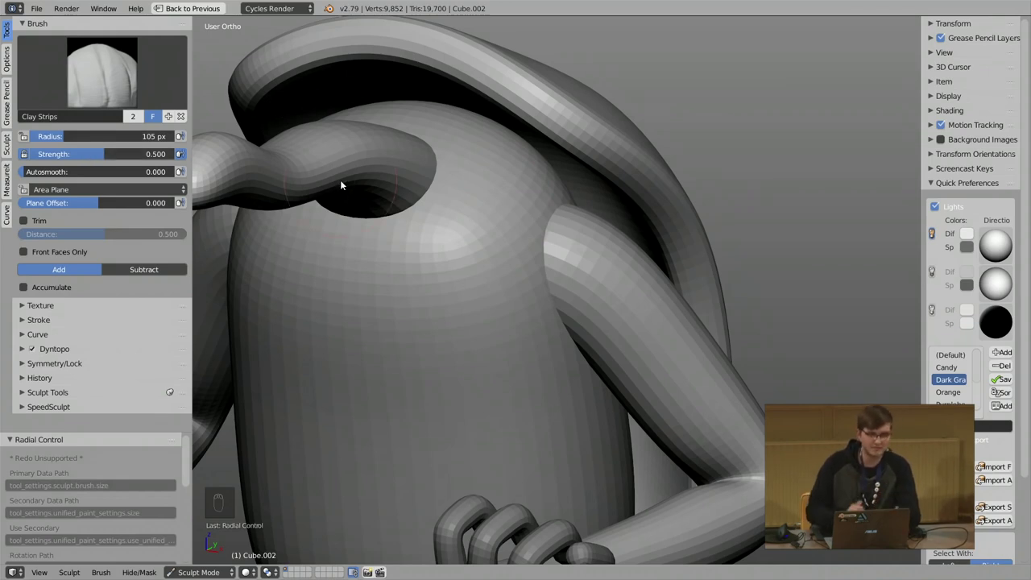
{"action": "mouse_move", "coordinate": [267, 159]}
{"action": "middle_mouse_down"}
{"action": "mouse_move", "coordinate": [382, 159]}
{"action": "mouse_move", "coordinate": [405, 170]}
{"action": "mouse_move", "coordinate": [363, 167]}
{"action": "middle_mouse_up"}
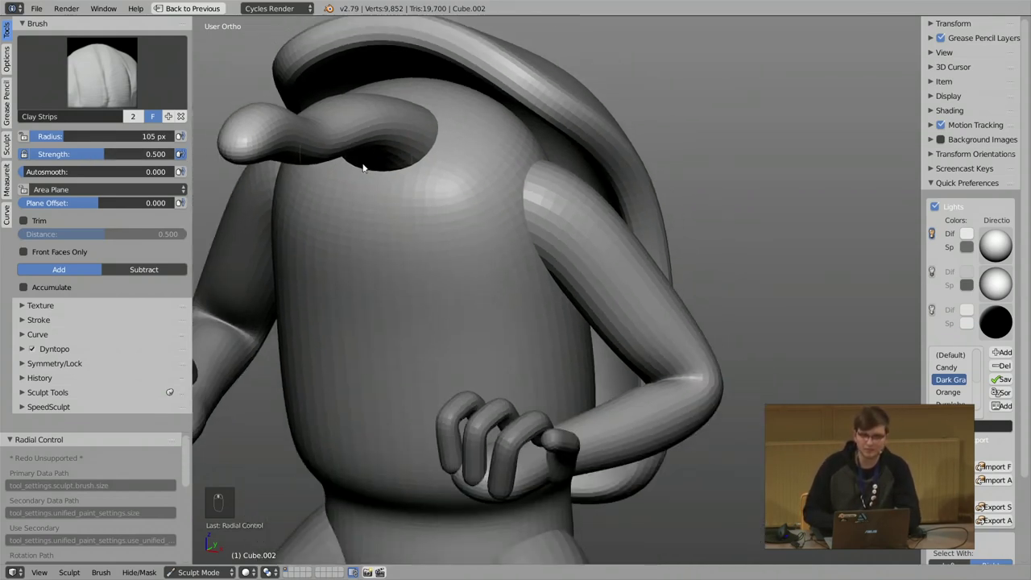
{"action": "key", "text": "f"}
{"action": "left_click", "coordinate": [488, 198]}
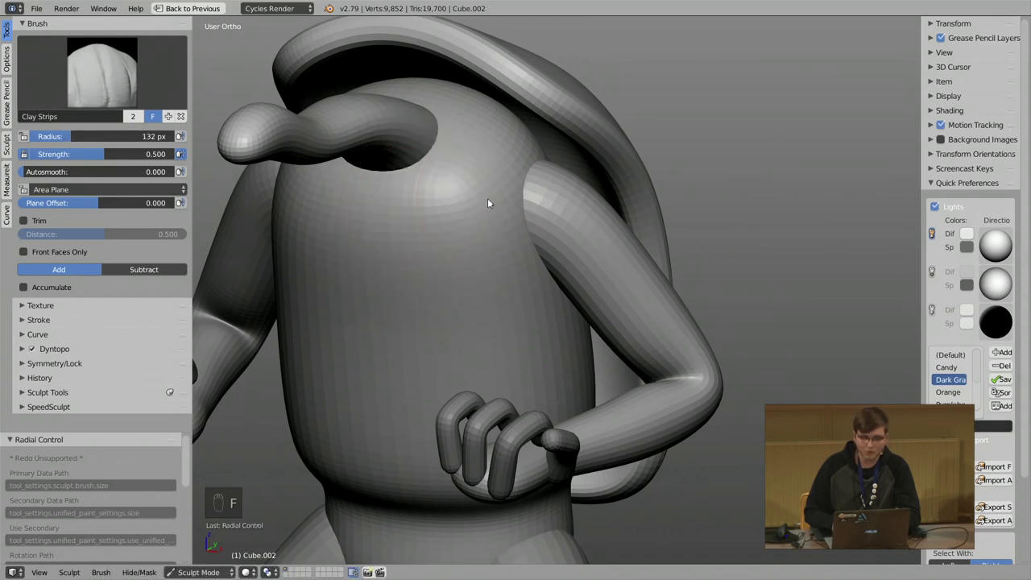
Set the Clay Strips brush strength to 0.531, leaving the brush texture angle as it is.
{"action": "key", "text": "ctrl+f"}
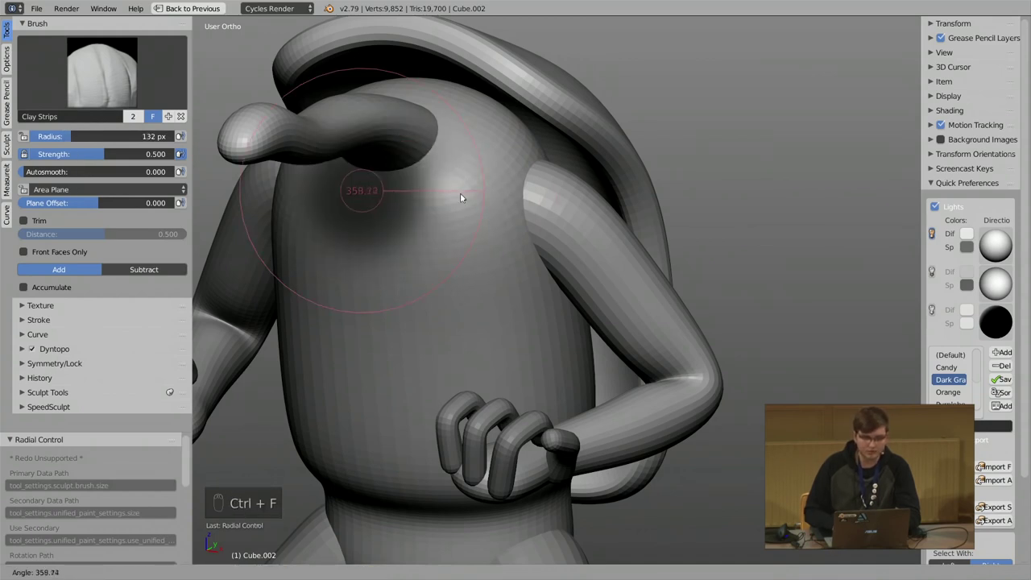
{"action": "key", "text": "Escape"}
{"action": "key", "text": "shift+f"}
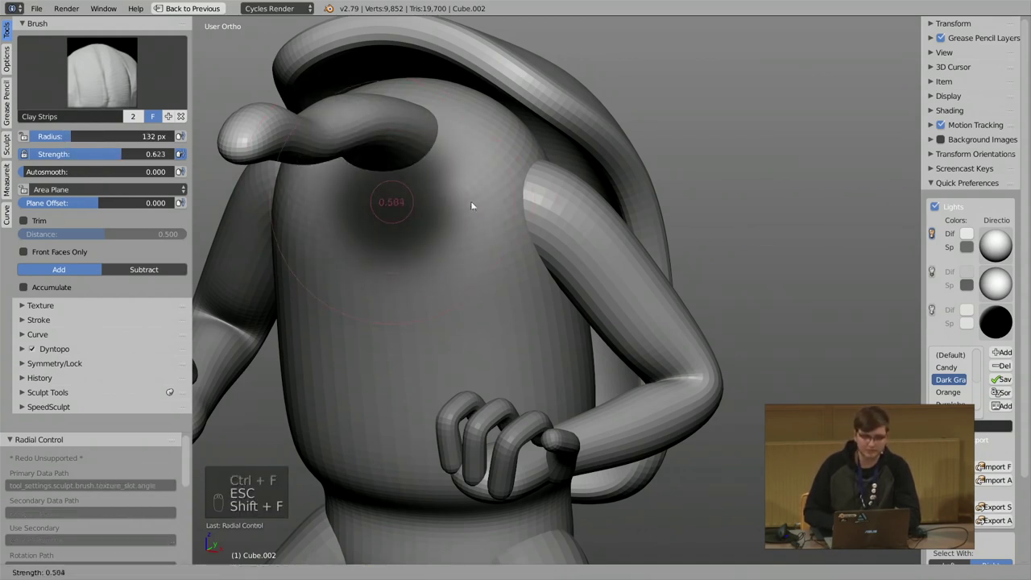
{"action": "left_click", "coordinate": [461, 202]}
{"action": "key", "text": "t"}
{"action": "key", "text": "t"}
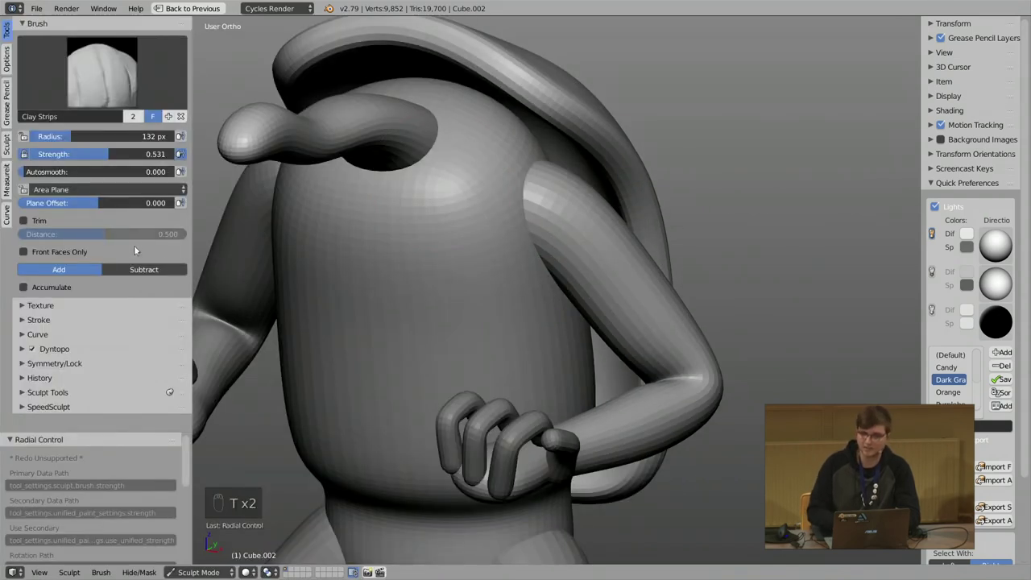
Look at the available brushes, hide the tool shelf and cycle through the first four brushes with the number shortcuts.
{"action": "left_click", "coordinate": [96, 75]}
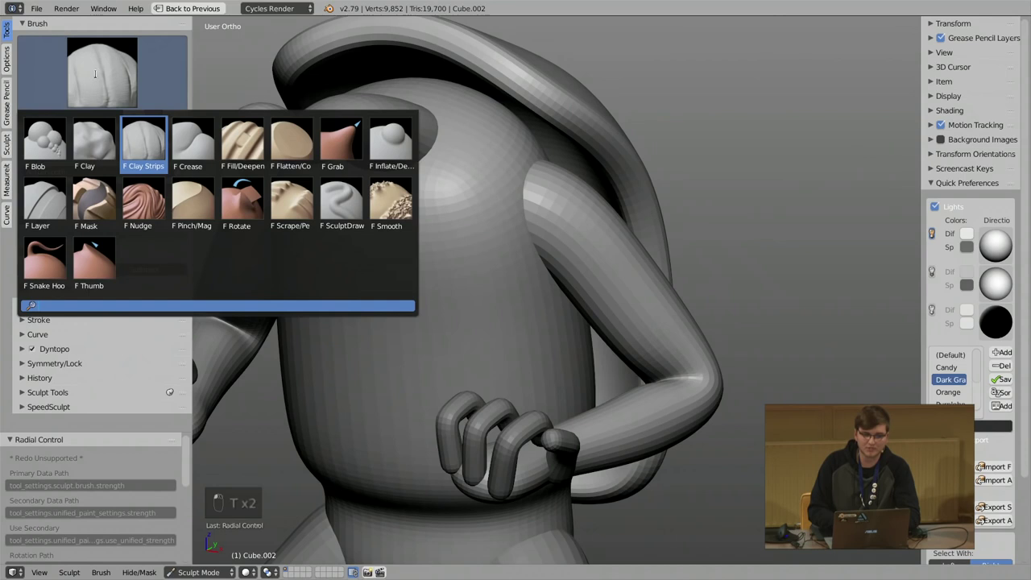
{"action": "key", "text": "t"}
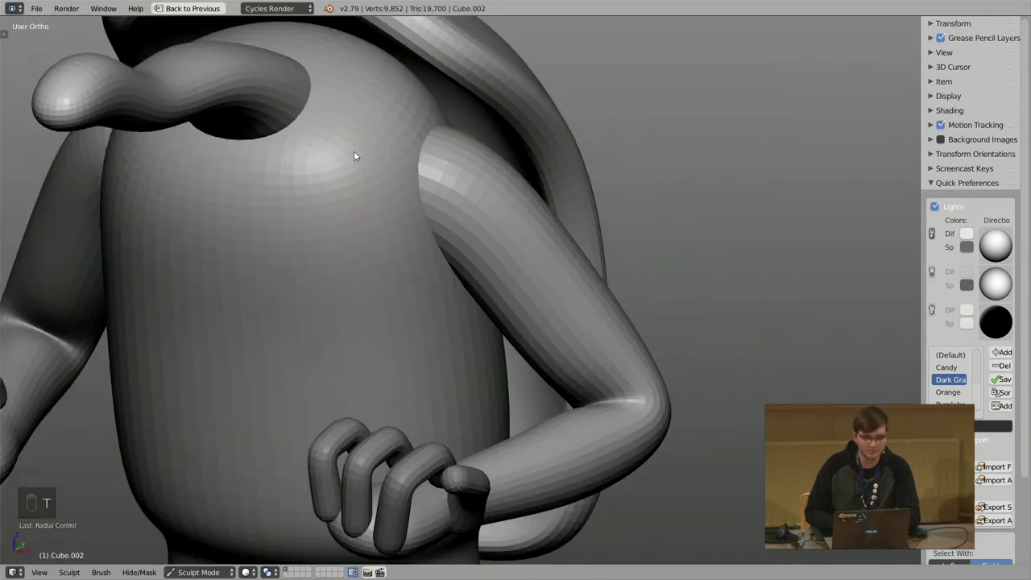
{"action": "key", "text": "1"}
{"action": "key", "text": "2"}
{"action": "key", "text": "3"}
{"action": "key", "text": "4"}
Show the tool shelf again and cycle through the first five brushes, ending on Fill/Deepen.
{"action": "key", "text": "t"}
{"action": "key", "text": "1"}
{"action": "key", "text": "2"}
{"action": "key", "text": "3"}
{"action": "key", "text": "4"}
{"action": "key", "text": "5"}
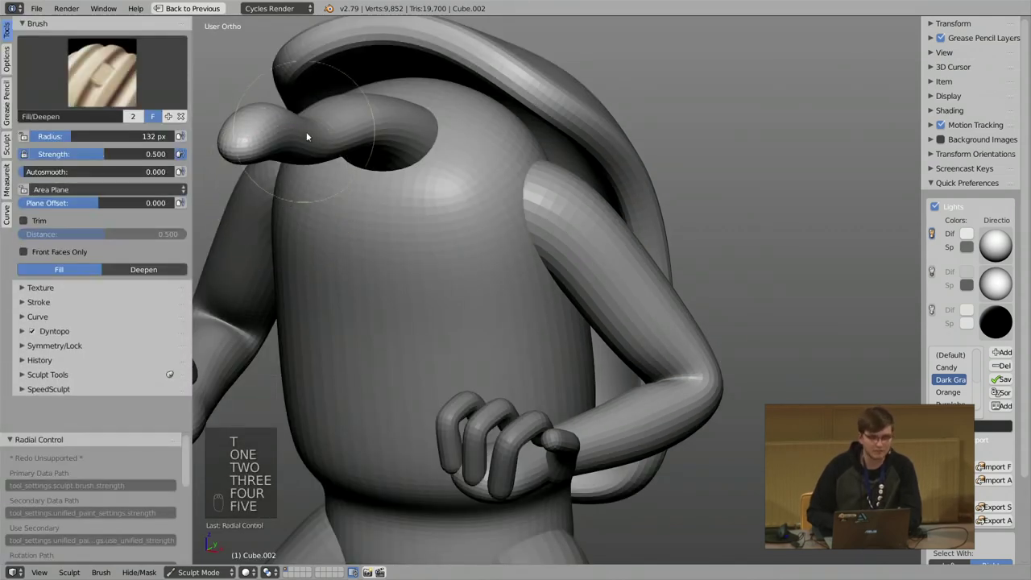
{"action": "middle_click_drag", "start_coordinate": [306, 132], "coordinate": [332, 159], "text": "shift"}
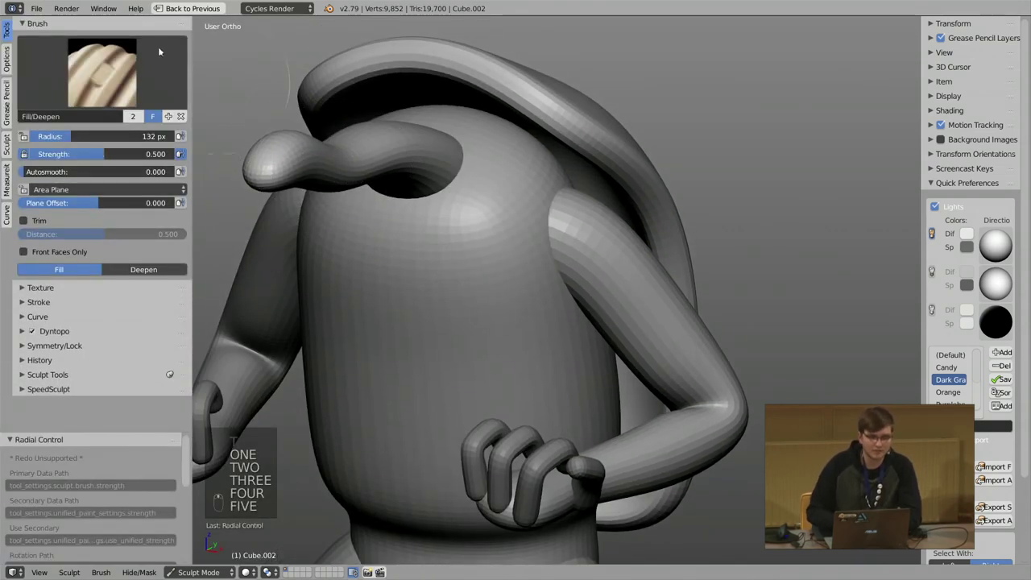
Switch to the Clay Strips brush and resize it for working on the joint between arm and torso.
{"action": "left_click", "coordinate": [320, 124]}
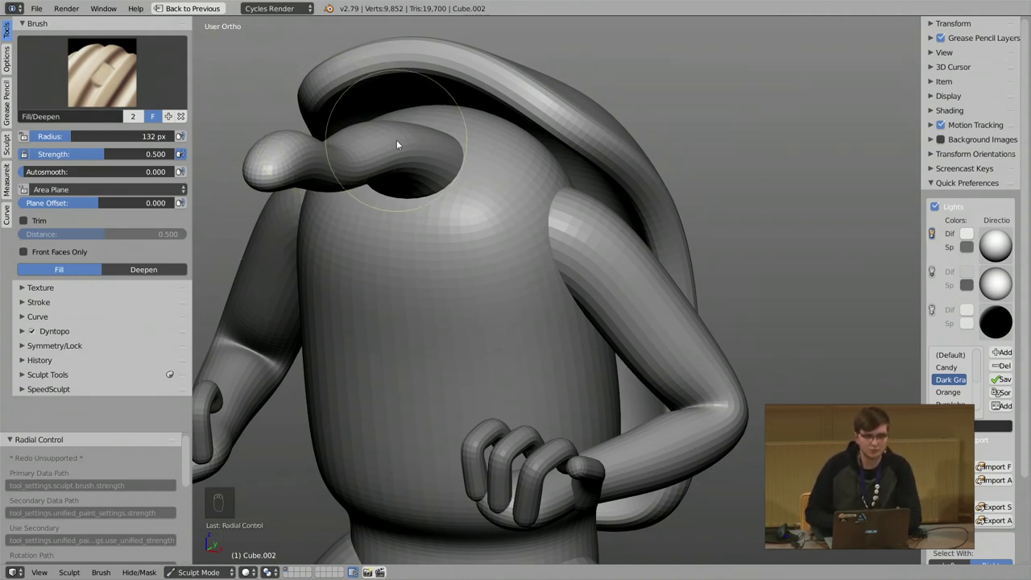
{"action": "middle_click_drag", "start_coordinate": [385, 115], "coordinate": [402, 154]}
{"action": "middle_click_drag", "start_coordinate": [432, 204], "coordinate": [450, 201]}
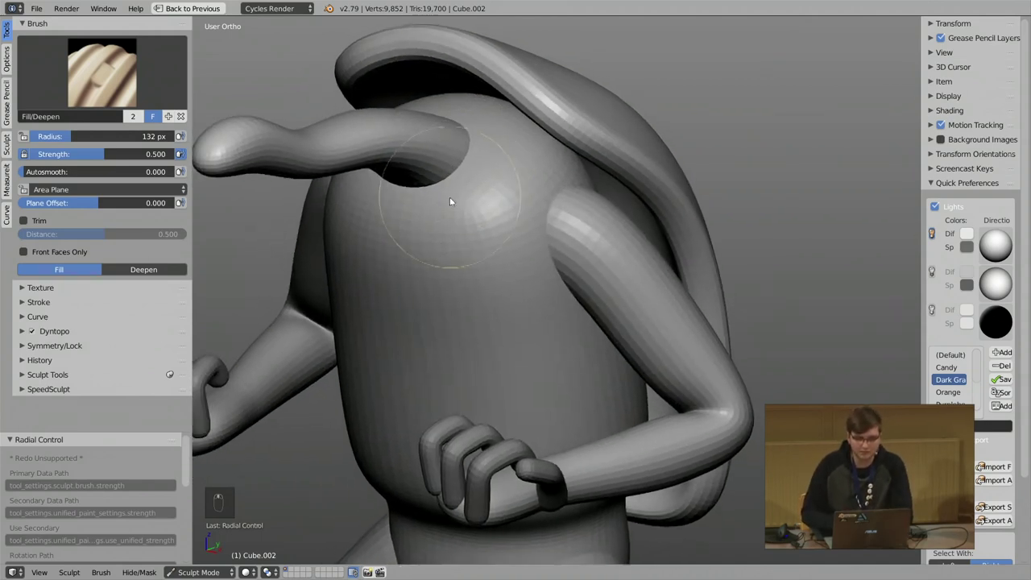
{"action": "key", "text": "3"}
{"action": "key", "text": "f"}
{"action": "left_click", "coordinate": [510, 223]}
{"action": "scroll", "coordinate": [568, 250], "scroll_direction": "up", "scroll_amount": 4}
{"action": "middle_click_drag", "start_coordinate": [531, 196], "coordinate": [444, 249], "text": "shift"}
Try smoothing the shoulder joint with the Smooth brush at a 169 px radius and undo the stroke.
{"action": "left_click", "coordinate": [112, 74]}
{"action": "left_click", "coordinate": [384, 210]}
{"action": "key", "text": "f"}
{"action": "left_click", "coordinate": [472, 229]}
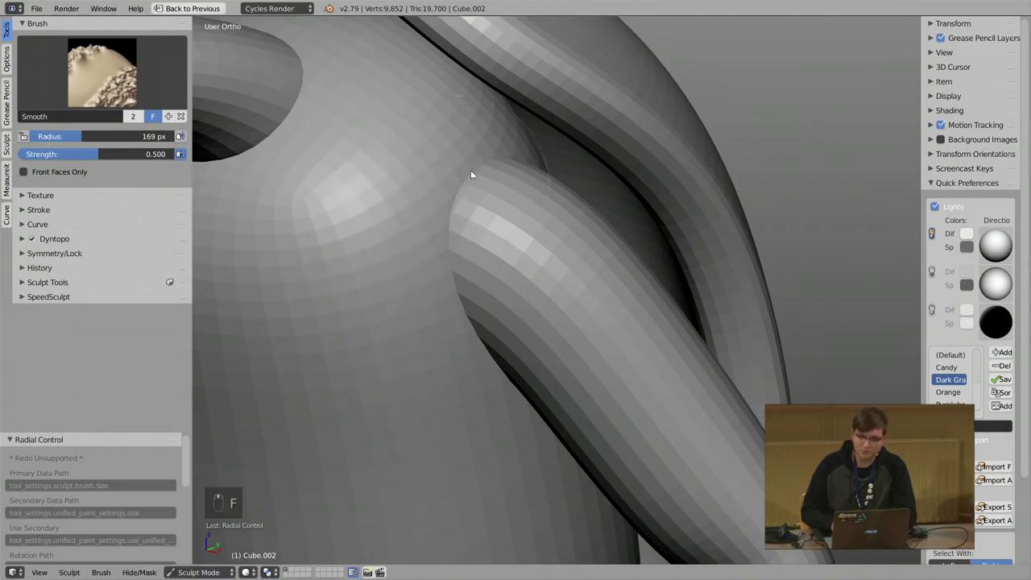
{"action": "left_click_drag", "start_coordinate": [455, 282], "coordinate": [442, 244]}
{"action": "middle_click_drag", "start_coordinate": [474, 203], "coordinate": [465, 237]}
{"action": "left_click_drag", "start_coordinate": [475, 324], "coordinate": [475, 346]}
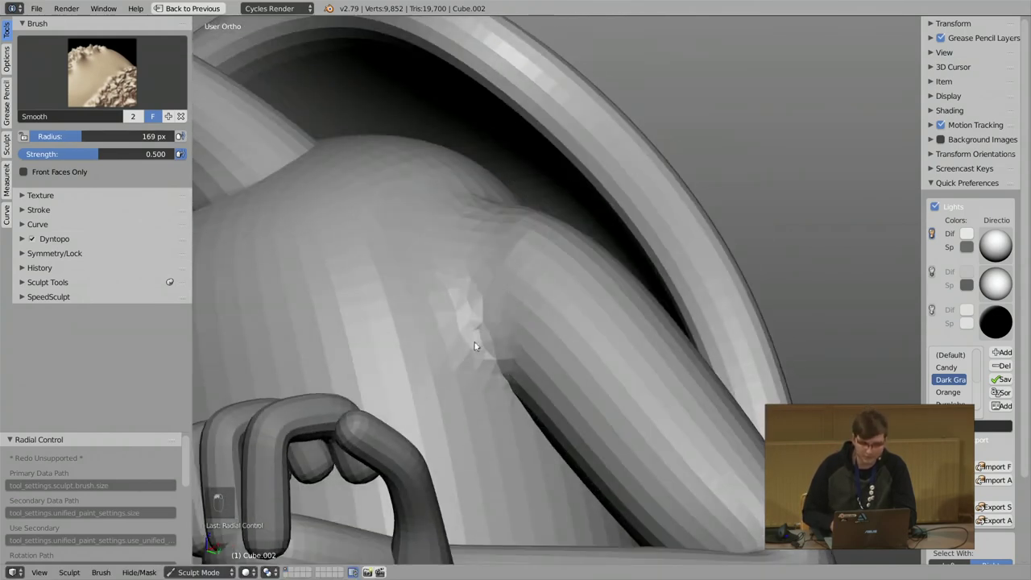
{"action": "mouse_move", "coordinate": [465, 330]}
{"action": "middle_mouse_down"}
{"action": "mouse_move", "coordinate": [449, 216]}
{"action": "mouse_move", "coordinate": [433, 227]}
{"action": "mouse_move", "coordinate": [451, 211]}
{"action": "middle_mouse_up"}
{"action": "key", "text": "ctrl+z"}
Build up the joint between shoulder and chest with Clay Strips, using brush radii of 123 px and 146 px.
{"action": "left_click", "coordinate": [153, 117]}
{"action": "left_click", "coordinate": [147, 138]}
{"action": "key", "text": "f"}
{"action": "left_click", "coordinate": [476, 193]}
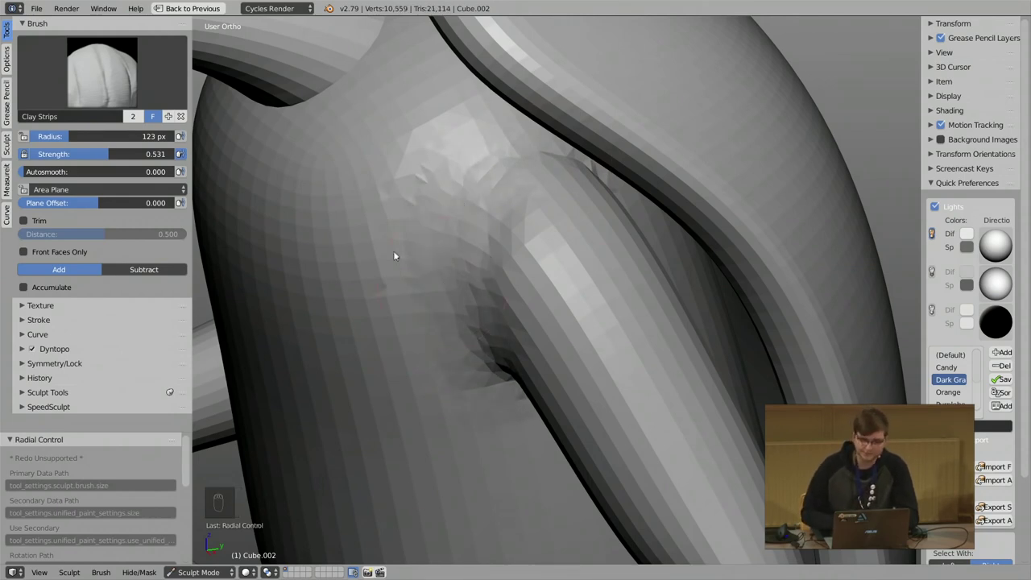
{"action": "middle_click_drag", "start_coordinate": [394, 256], "coordinate": [473, 245]}
{"action": "key", "text": "f"}
{"action": "left_click", "coordinate": [515, 242]}
{"action": "left_click_drag", "start_coordinate": [500, 398], "coordinate": [477, 366]}
{"action": "left_click_drag", "start_coordinate": [458, 225], "coordinate": [478, 213]}
Examine the shoulder's Dyntopo triangles in wireframe with a test stroke, undo the stroke and return to solid shading.
{"action": "key", "text": "z"}
{"action": "left_click", "coordinate": [534, 258]}
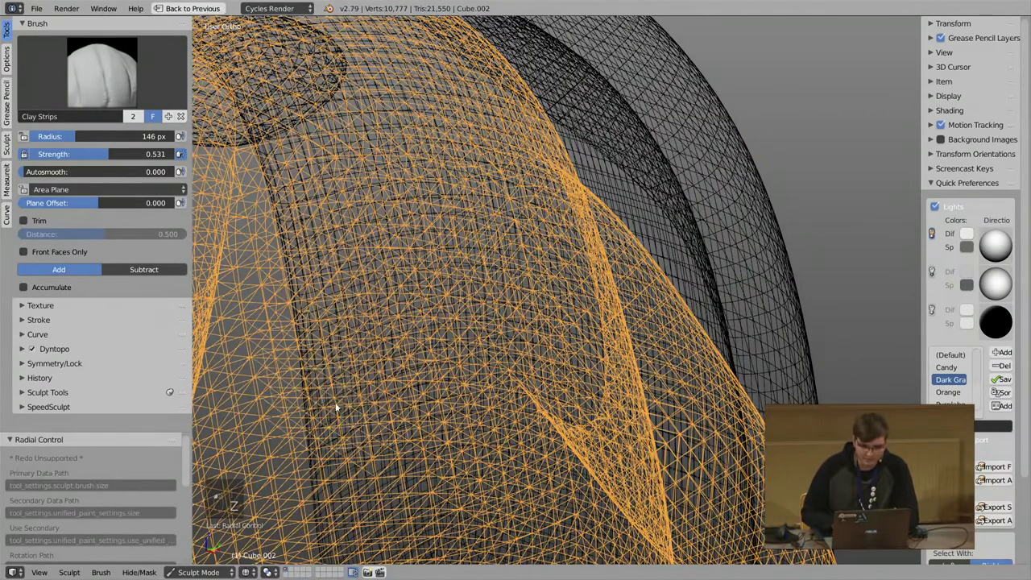
{"action": "left_click_drag", "start_coordinate": [451, 324], "coordinate": [444, 329]}
{"action": "left_click", "coordinate": [96, 348]}
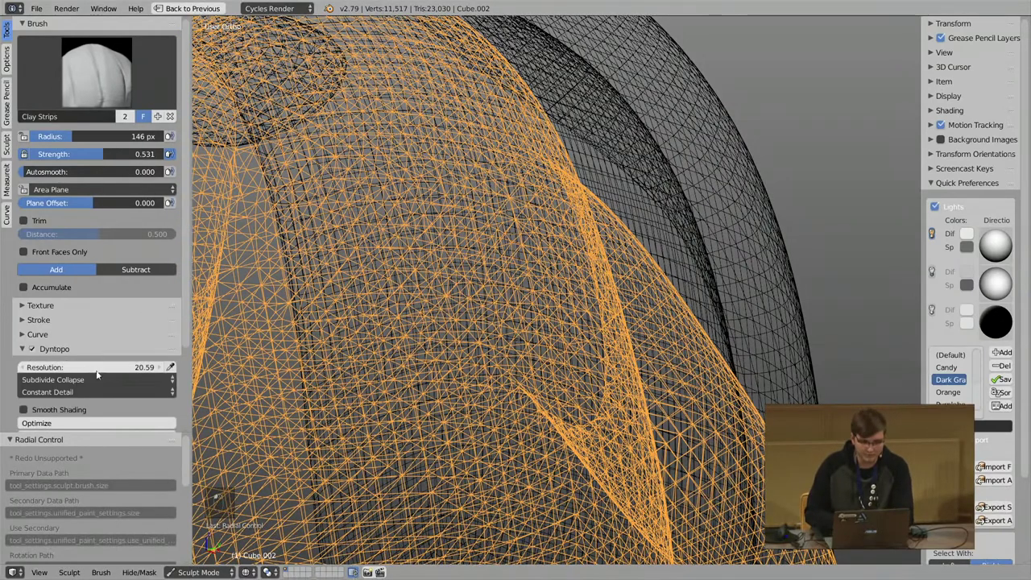
{"action": "key", "text": "ctrl+z"}
{"action": "key", "text": "z"}
Fill the armpit area with Clay Strips and smooth the shoulder and chest at a 153 px brush radius.
{"action": "left_click", "coordinate": [472, 357]}
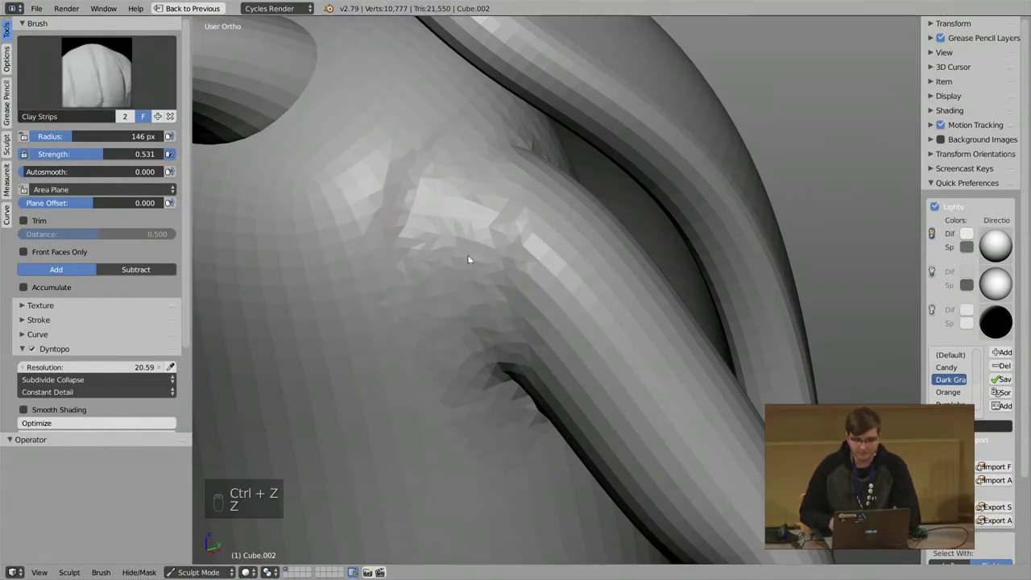
{"action": "middle_click_drag", "start_coordinate": [504, 393], "coordinate": [511, 407]}
{"action": "left_click_drag", "start_coordinate": [510, 408], "coordinate": [441, 306]}
{"action": "middle_click_drag", "start_coordinate": [461, 323], "coordinate": [447, 330]}
{"action": "scroll", "coordinate": [447, 331], "scroll_direction": "down", "scroll_amount": 3}
{"action": "key", "text": "f"}
{"action": "left_click", "coordinate": [444, 315]}
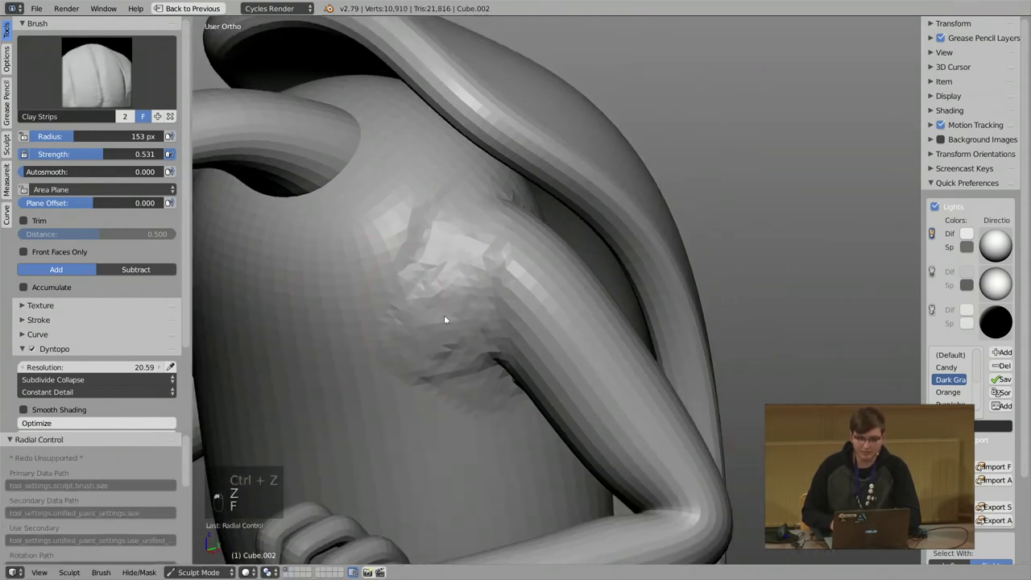
{"action": "mouse_move", "coordinate": [459, 220]}
{"action": "left_mouse_down", "text": "shift"}
{"action": "mouse_move", "coordinate": [425, 316]}
{"action": "mouse_move", "coordinate": [413, 271]}
{"action": "mouse_move", "coordinate": [450, 322]}
{"action": "left_mouse_up", "text": "shift"}
{"action": "mouse_move", "coordinate": [450, 321]}
{"action": "middle_mouse_down"}
{"action": "mouse_move", "coordinate": [475, 286]}
{"action": "mouse_move", "coordinate": [454, 310]}
{"action": "middle_mouse_up"}
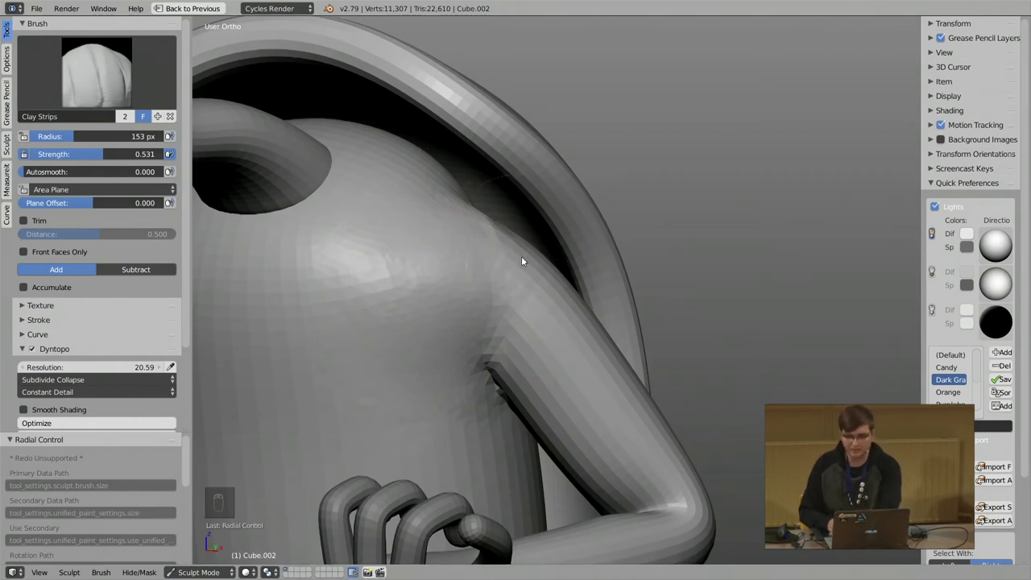
Isolate the torso in local view and build up the shoulder with Clay Strips.
{"action": "key", "text": "KP_Divide"}
{"action": "middle_click_drag", "start_coordinate": [626, 201], "coordinate": [525, 258]}
{"action": "scroll", "coordinate": [524, 259], "scroll_direction": "up", "scroll_amount": 3}
{"action": "key", "text": "f"}
{"action": "left_click", "coordinate": [509, 215]}
{"action": "mouse_move", "coordinate": [515, 262]}
{"action": "left_mouse_down"}
{"action": "mouse_move", "coordinate": [564, 230]}
{"action": "mouse_move", "coordinate": [548, 169]}
{"action": "mouse_move", "coordinate": [511, 269]}
{"action": "mouse_move", "coordinate": [545, 177]}
{"action": "left_mouse_up"}
Smooth the built-up shoulder with the brush radius set to 148 px.
{"action": "key", "text": "f"}
{"action": "left_click", "coordinate": [581, 196]}
{"action": "middle_click_drag", "start_coordinate": [596, 230], "coordinate": [621, 231]}
{"action": "mouse_move", "coordinate": [467, 194]}
{"action": "left_mouse_down", "text": "shift"}
{"action": "mouse_move", "coordinate": [476, 153]}
{"action": "mouse_move", "coordinate": [541, 218]}
{"action": "left_mouse_up", "text": "shift"}
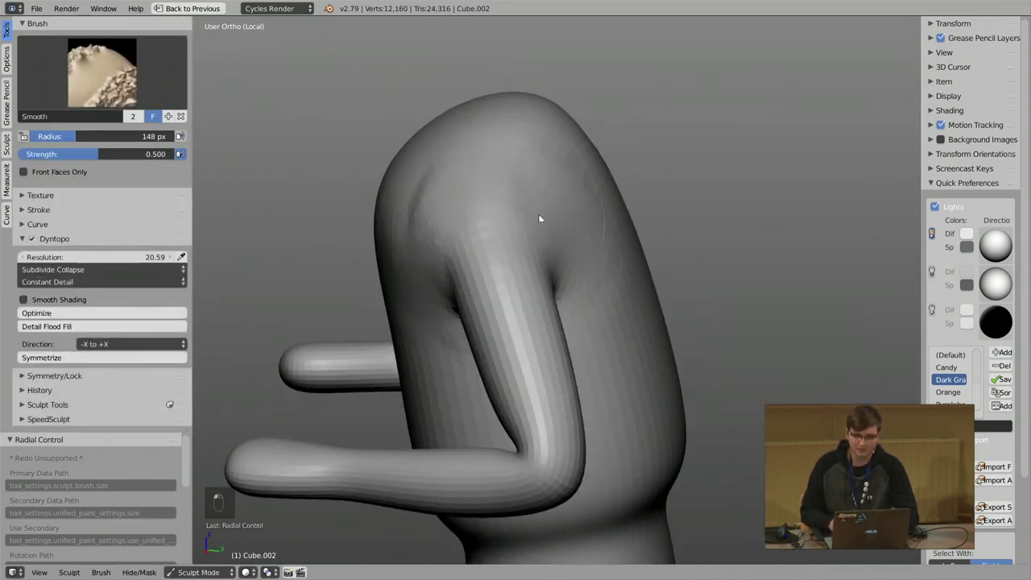
Build up the shoulder blades and upper back with Clay Strips at a 103 px radius.
{"action": "middle_click_drag", "start_coordinate": [540, 218], "coordinate": [503, 241]}
{"action": "mouse_move", "coordinate": [494, 261]}
{"action": "left_mouse_down"}
{"action": "mouse_move", "coordinate": [473, 225]}
{"action": "mouse_move", "coordinate": [534, 253]}
{"action": "mouse_move", "coordinate": [532, 174]}
{"action": "mouse_move", "coordinate": [504, 171]}
{"action": "left_mouse_up"}
{"action": "mouse_move", "coordinate": [552, 274]}
{"action": "middle_mouse_down", "text": "shift"}
{"action": "mouse_move", "coordinate": [553, 194]}
{"action": "mouse_move", "coordinate": [564, 212]}
{"action": "middle_mouse_up", "text": "shift"}
{"action": "mouse_move", "coordinate": [572, 231]}
{"action": "left_mouse_down"}
{"action": "mouse_move", "coordinate": [594, 218]}
{"action": "mouse_move", "coordinate": [588, 228]}
{"action": "left_mouse_up"}
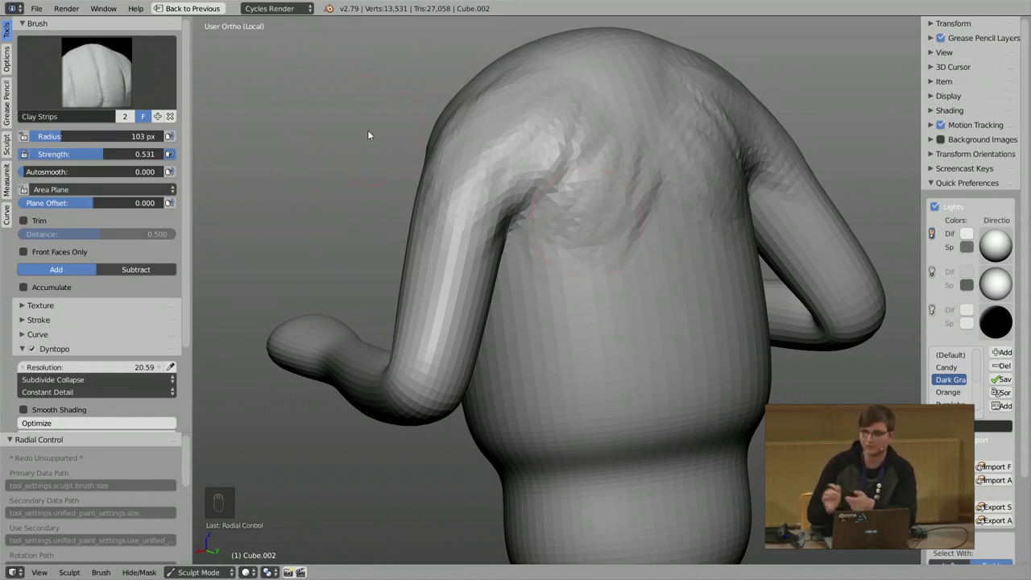
Set the brush radius to 115 px and smooth the strokes across the back.
{"action": "middle_click_drag", "start_coordinate": [523, 250], "coordinate": [494, 205], "text": "shift"}
{"action": "key", "text": "f"}
{"action": "left_click", "coordinate": [532, 264]}
{"action": "mouse_move", "coordinate": [532, 263]}
{"action": "left_mouse_down", "text": "shift"}
{"action": "mouse_move", "coordinate": [553, 331]}
{"action": "mouse_move", "coordinate": [592, 365]}
{"action": "mouse_move", "coordinate": [593, 291]}
{"action": "left_mouse_up", "text": "shift"}
{"action": "middle_click_drag", "start_coordinate": [547, 157], "coordinate": [497, 246], "text": "shift"}
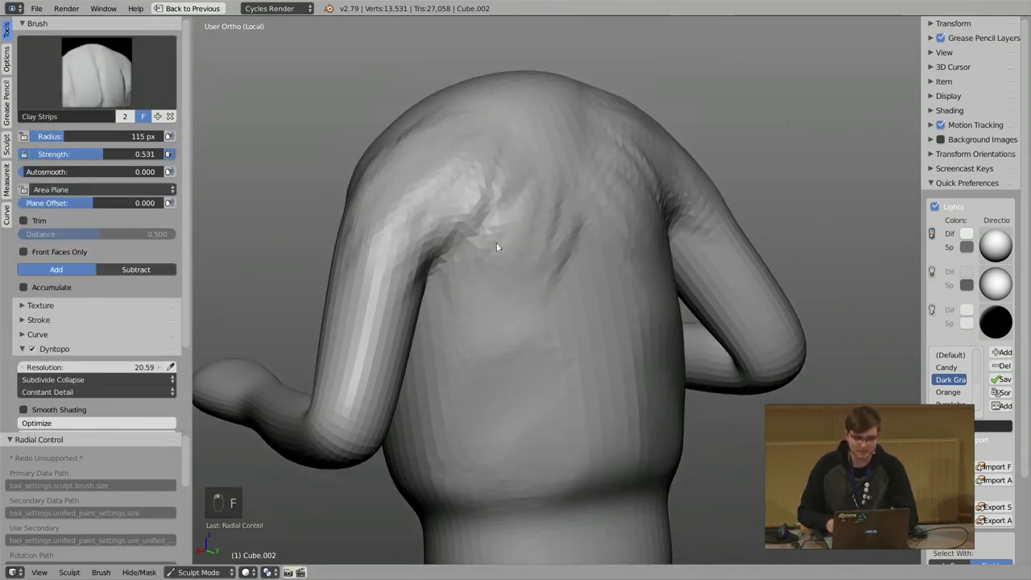
Carve the back with the Crease brush and set its radius to 117 px for the chest.
{"action": "key", "text": "4"}
{"action": "key", "text": "f"}
{"action": "left_click", "coordinate": [560, 195]}
{"action": "left_click_drag", "start_coordinate": [567, 152], "coordinate": [598, 414]}
{"action": "mouse_move", "coordinate": [500, 307]}
{"action": "middle_mouse_down"}
{"action": "mouse_move", "coordinate": [421, 269]}
{"action": "mouse_move", "coordinate": [499, 261]}
{"action": "mouse_move", "coordinate": [467, 197]}
{"action": "middle_mouse_up"}
{"action": "key", "text": "f"}
{"action": "left_click", "coordinate": [486, 216]}
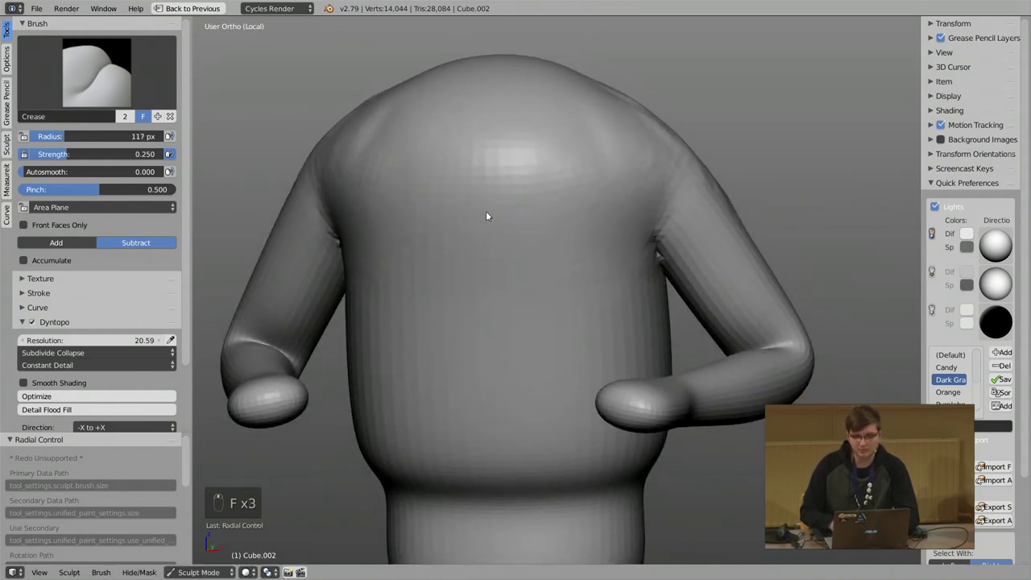
Build up the chest muscles with the Clay Strips brush.
{"action": "left_click", "coordinate": [125, 77]}
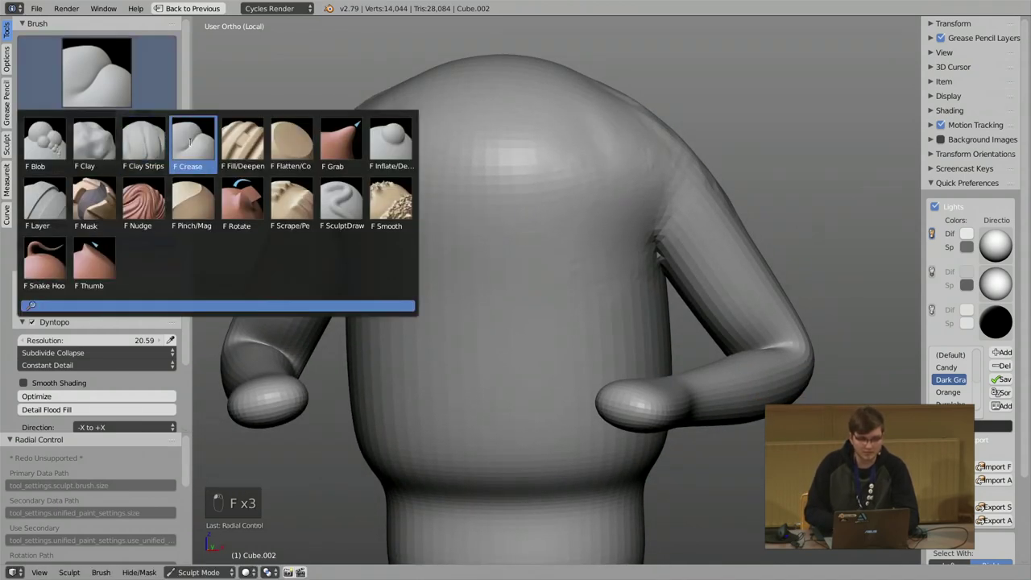
{"action": "left_click", "coordinate": [143, 142]}
{"action": "mouse_move", "coordinate": [524, 193]}
{"action": "left_mouse_down"}
{"action": "mouse_move", "coordinate": [606, 180]}
{"action": "mouse_move", "coordinate": [562, 229]}
{"action": "mouse_move", "coordinate": [548, 115]}
{"action": "mouse_move", "coordinate": [590, 322]}
{"action": "left_mouse_up"}
Carve the lower contours of the chest muscles with the Crease brush at a 71 px radius.
{"action": "key", "text": "f"}
{"action": "mouse_move", "coordinate": [598, 305]}
{"action": "middle_mouse_down", "text": "shift"}
{"action": "mouse_move", "coordinate": [607, 227]}
{"action": "mouse_move", "coordinate": [530, 181]}
{"action": "mouse_move", "coordinate": [614, 218]}
{"action": "middle_mouse_up", "text": "shift"}
{"action": "left_click", "coordinate": [569, 229]}
{"action": "key", "text": "4"}
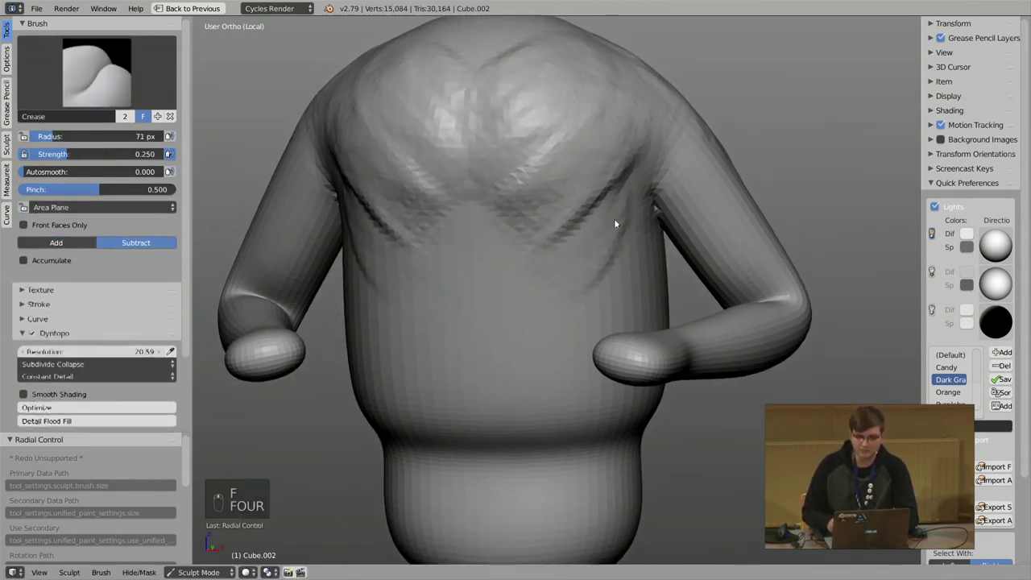
{"action": "left_click_drag", "start_coordinate": [607, 284], "coordinate": [627, 303]}
Set the Crease brush radius to 81 px and carve a groove along the side of the torso.
{"action": "key", "text": "f"}
{"action": "left_click", "coordinate": [662, 287]}
{"action": "middle_click_drag", "start_coordinate": [662, 286], "coordinate": [597, 279]}
{"action": "mouse_move", "coordinate": [665, 311]}
{"action": "left_mouse_down"}
{"action": "mouse_move", "coordinate": [637, 279]}
{"action": "mouse_move", "coordinate": [636, 294]}
{"action": "mouse_move", "coordinate": [661, 286]}
{"action": "mouse_move", "coordinate": [514, 240]}
{"action": "mouse_move", "coordinate": [509, 140]}
{"action": "mouse_move", "coordinate": [601, 199]}
{"action": "mouse_move", "coordinate": [554, 196]}
{"action": "left_mouse_up"}
Build up the middle and lower back muscles with diagonal Clay Strips strokes.
{"action": "key", "text": "3"}
{"action": "key", "text": "3"}
{"action": "scroll", "coordinate": [603, 270], "scroll_direction": "down", "scroll_amount": 3}
{"action": "mouse_move", "coordinate": [603, 269]}
{"action": "middle_mouse_down"}
{"action": "mouse_move", "coordinate": [594, 224]}
{"action": "mouse_move", "coordinate": [635, 214]}
{"action": "middle_mouse_up"}
{"action": "middle_click_drag", "start_coordinate": [723, 236], "coordinate": [660, 243], "text": "shift"}
{"action": "scroll", "coordinate": [660, 242], "scroll_direction": "up", "scroll_amount": 2}
{"action": "mouse_move", "coordinate": [653, 211]}
{"action": "left_mouse_down"}
{"action": "mouse_move", "coordinate": [574, 273]}
{"action": "mouse_move", "coordinate": [607, 254]}
{"action": "mouse_move", "coordinate": [541, 315]}
{"action": "left_mouse_up"}
{"action": "left_click_drag", "start_coordinate": [585, 272], "coordinate": [548, 342]}
{"action": "left_click_drag", "start_coordinate": [658, 242], "coordinate": [588, 334]}
{"action": "left_click_drag", "start_coordinate": [658, 295], "coordinate": [596, 346]}
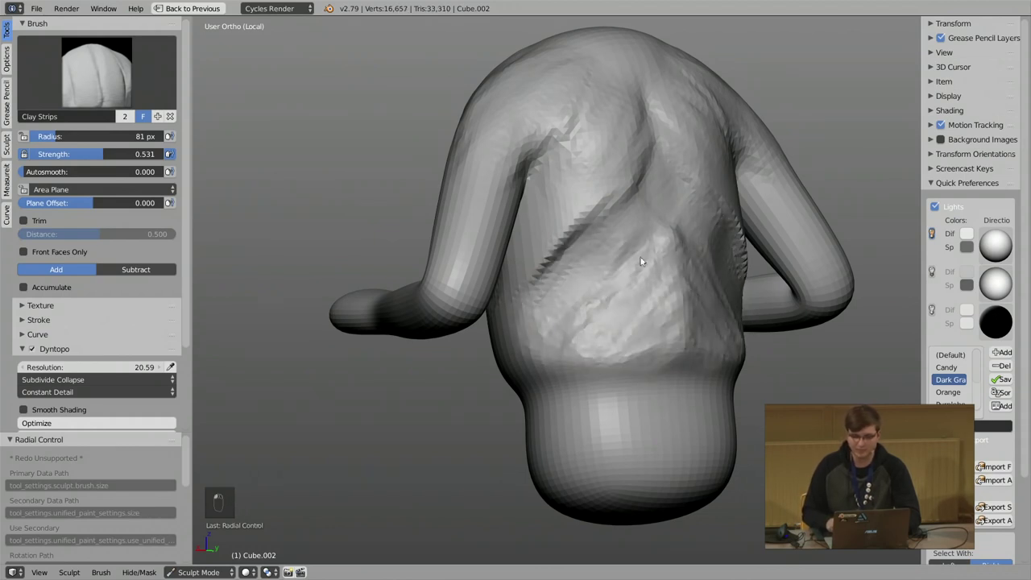
Add more Clay Strips volume to the side and upper back and smooth the back muscles.
{"action": "left_click_drag", "start_coordinate": [641, 261], "coordinate": [618, 314]}
{"action": "middle_click_drag", "start_coordinate": [543, 244], "coordinate": [555, 244]}
{"action": "left_click_drag", "start_coordinate": [584, 208], "coordinate": [556, 274]}
{"action": "left_click_drag", "start_coordinate": [591, 179], "coordinate": [554, 276]}
{"action": "middle_click_drag", "start_coordinate": [633, 232], "coordinate": [553, 240]}
{"action": "mouse_move", "coordinate": [537, 295]}
{"action": "left_mouse_down", "text": "shift"}
{"action": "mouse_move", "coordinate": [622, 259]}
{"action": "mouse_move", "coordinate": [682, 255]}
{"action": "left_mouse_up", "text": "shift"}
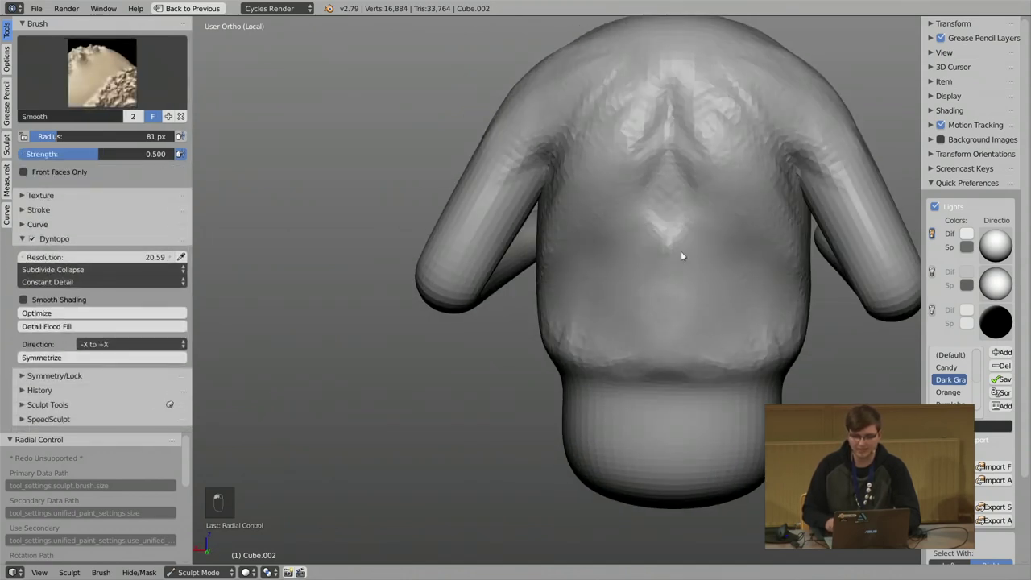
Leave Sculpt Mode and local view to show the whole turtle again.
{"action": "key", "text": "c"}
{"action": "mouse_move", "coordinate": [552, 225]}
{"action": "middle_mouse_down"}
{"action": "mouse_move", "coordinate": [732, 226]}
{"action": "mouse_move", "coordinate": [531, 80]}
{"action": "middle_mouse_up"}
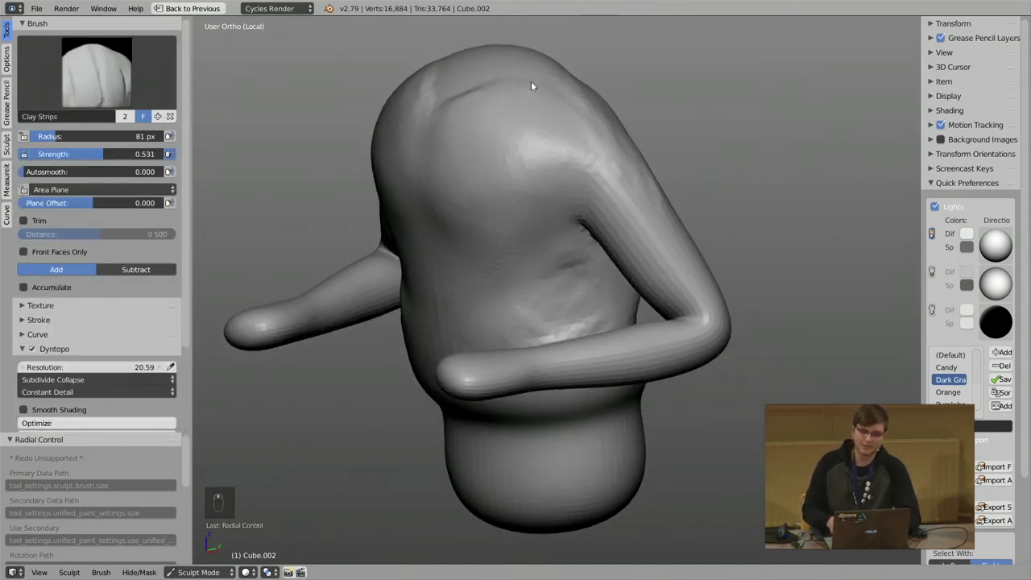
{"action": "mouse_move", "coordinate": [473, 232]}
{"action": "middle_mouse_down"}
{"action": "mouse_move", "coordinate": [492, 274]}
{"action": "mouse_move", "coordinate": [470, 266]}
{"action": "middle_mouse_up"}
{"action": "key", "text": "Tab"}
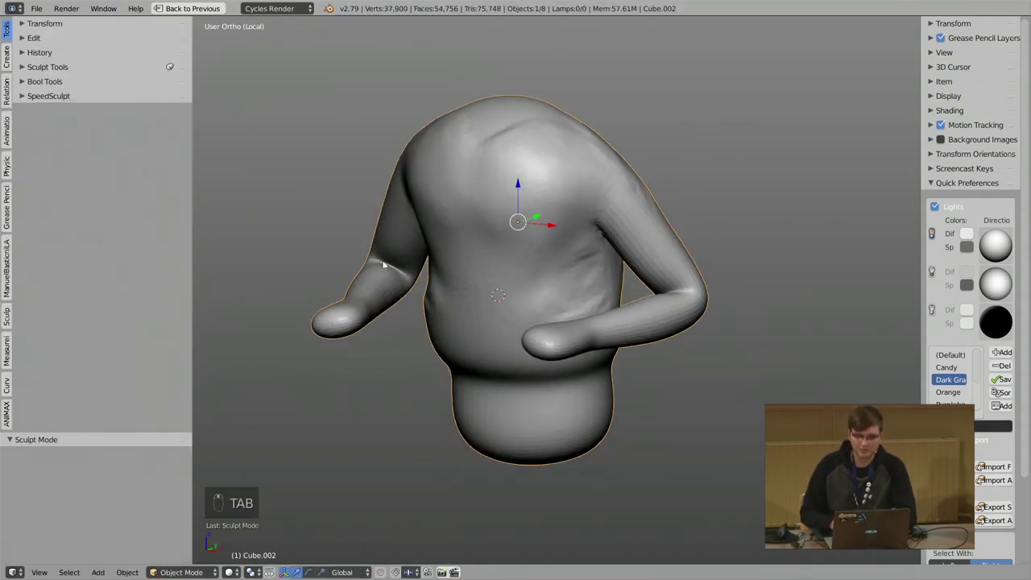
{"action": "key", "text": "KP_Divide"}
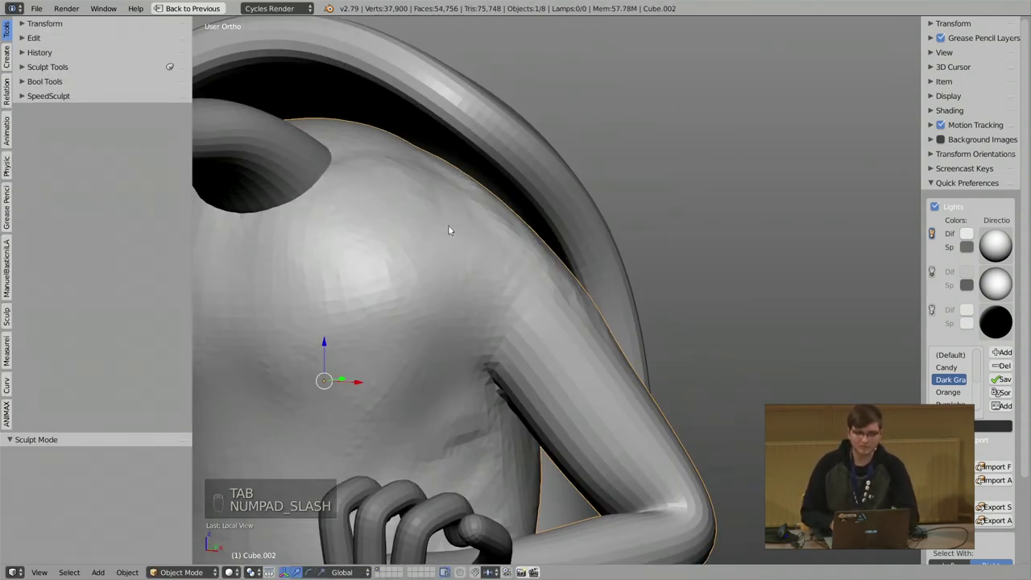
Merge the legs with the torso using the Union operation from the sculpt tools.
{"action": "right_click", "coordinate": [559, 318]}
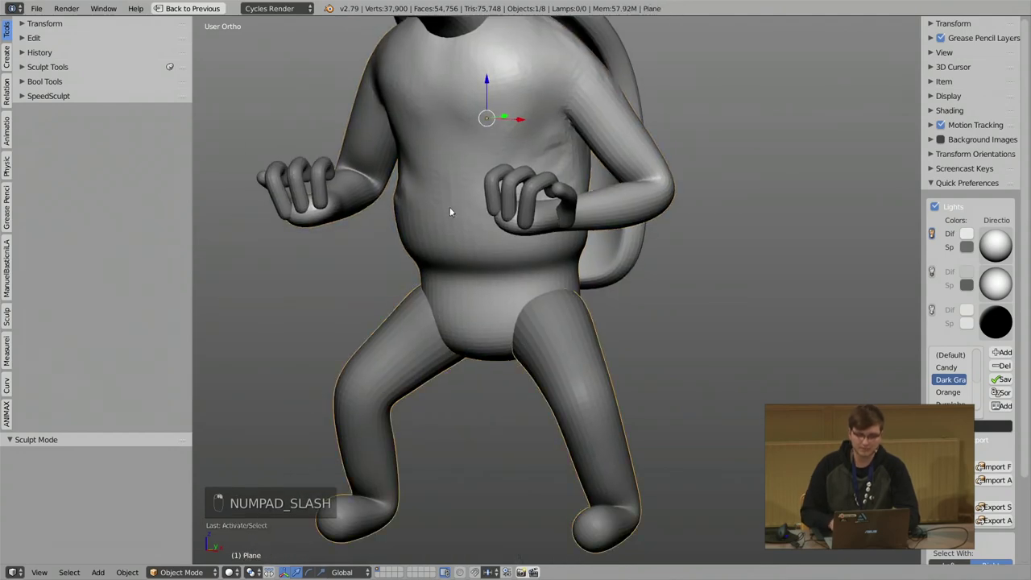
{"action": "right_click", "coordinate": [469, 240], "text": "shift"}
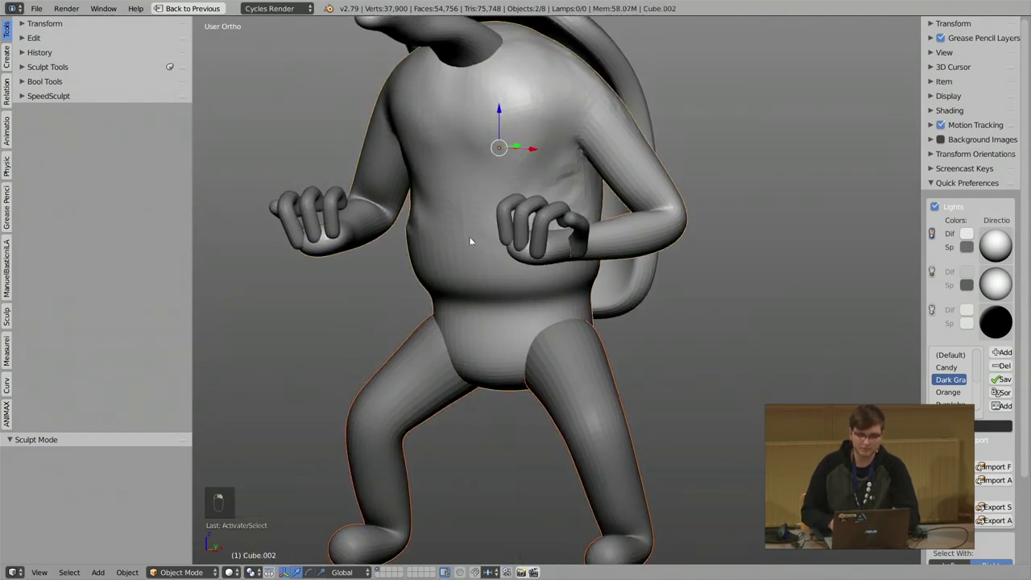
{"action": "left_click", "coordinate": [49, 68]}
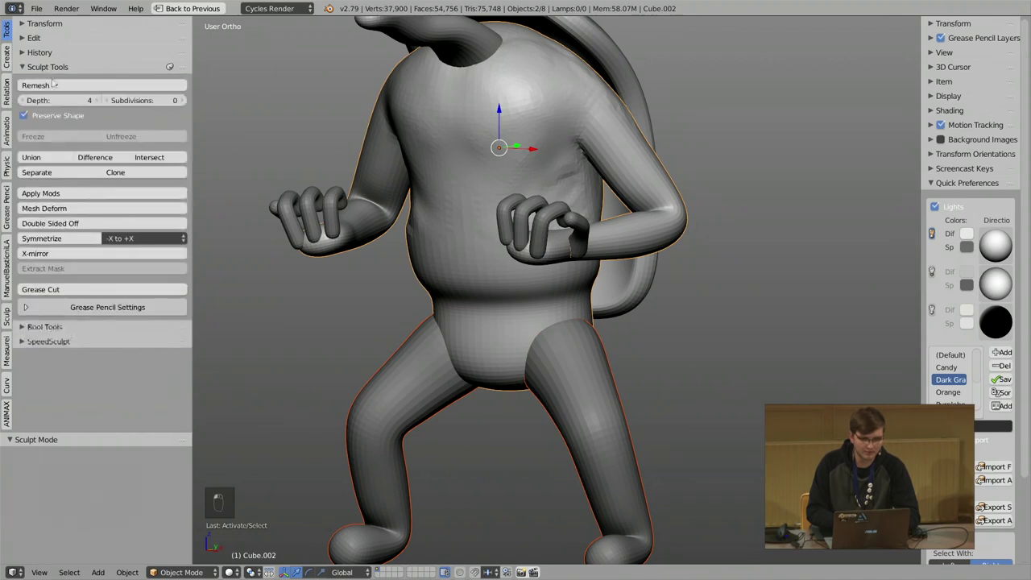
{"action": "left_click", "coordinate": [54, 157]}
Return to Sculpt Mode on the merged body with a 108 px brush radius and enable Dyntopo.
{"action": "scroll", "coordinate": [536, 325], "scroll_direction": "up", "scroll_amount": 3}
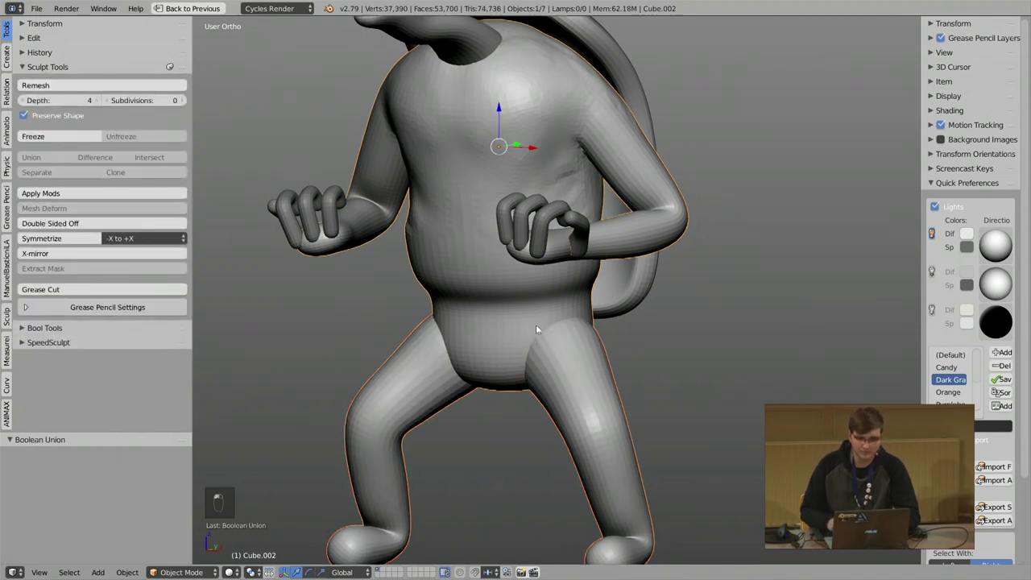
{"action": "key", "text": "Tab"}
{"action": "scroll", "coordinate": [530, 251], "scroll_direction": "up", "scroll_amount": 2}
{"action": "key", "text": "f"}
{"action": "left_click", "coordinate": [548, 291]}
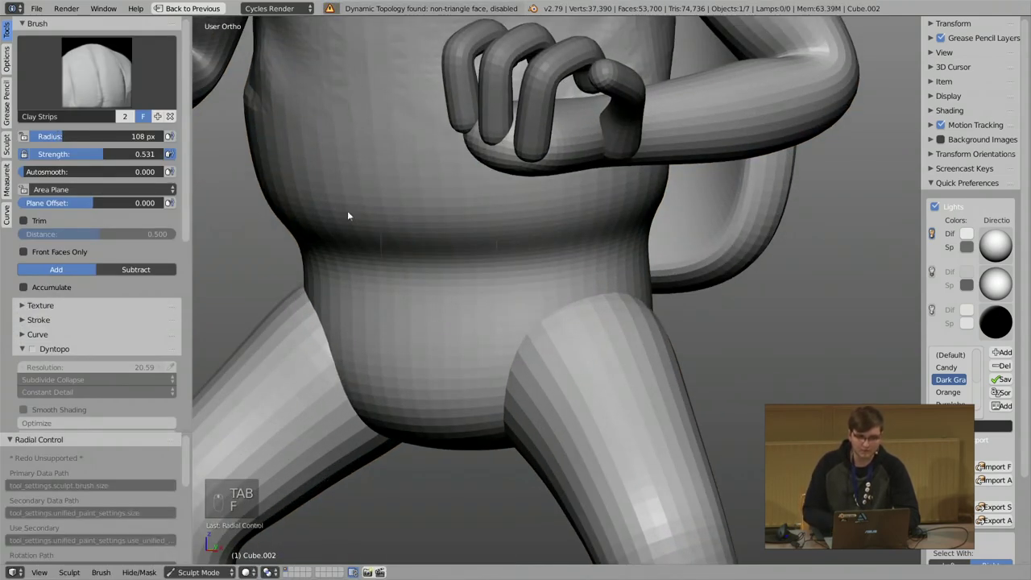
{"action": "middle_click_drag", "start_coordinate": [326, 326], "coordinate": [334, 267], "text": "shift"}
{"action": "key", "text": "ctrl+d"}
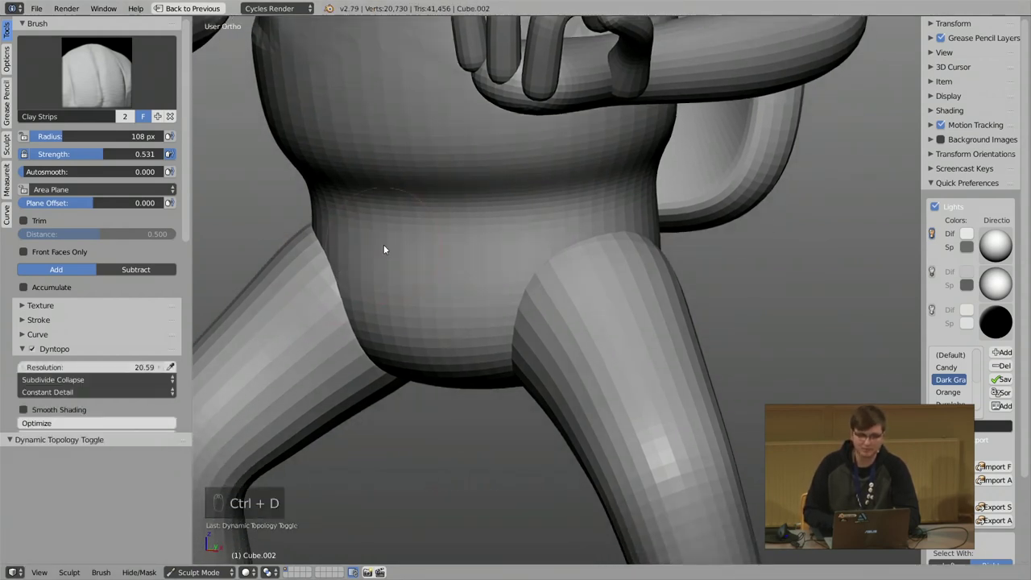
Blend the thigh into the pelvis with Clay Strips at a 123 px radius and smooth the joint.
{"action": "key", "text": "f"}
{"action": "left_click", "coordinate": [557, 280]}
{"action": "mouse_move", "coordinate": [560, 279]}
{"action": "left_mouse_down"}
{"action": "mouse_move", "coordinate": [522, 307]}
{"action": "mouse_move", "coordinate": [506, 355]}
{"action": "left_mouse_up"}
{"action": "middle_click_drag", "start_coordinate": [700, 245], "coordinate": [643, 246]}
{"action": "mouse_move", "coordinate": [642, 246]}
{"action": "left_mouse_down", "text": "shift"}
{"action": "mouse_move", "coordinate": [676, 290]}
{"action": "mouse_move", "coordinate": [661, 327]}
{"action": "left_mouse_up", "text": "shift"}
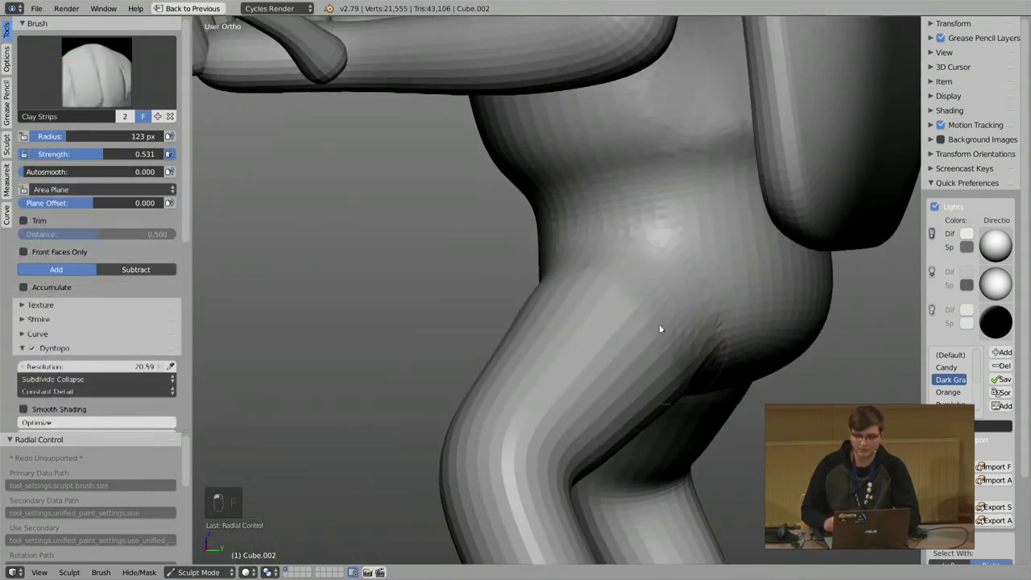
Fill and smooth the transition around the hip and buttock, and return to Object Mode.
{"action": "middle_click_drag", "start_coordinate": [661, 327], "coordinate": [565, 210]}
{"action": "left_click_drag", "start_coordinate": [721, 251], "coordinate": [685, 286]}
{"action": "mouse_move", "coordinate": [685, 286]}
{"action": "left_mouse_down", "text": "shift"}
{"action": "mouse_move", "coordinate": [637, 308]}
{"action": "mouse_move", "coordinate": [655, 143]}
{"action": "mouse_move", "coordinate": [626, 180]}
{"action": "mouse_move", "coordinate": [679, 211]}
{"action": "mouse_move", "coordinate": [665, 244]}
{"action": "left_mouse_up", "text": "shift"}
{"action": "middle_click_drag", "start_coordinate": [665, 244], "coordinate": [631, 227]}
{"action": "left_click_drag", "start_coordinate": [631, 227], "coordinate": [562, 219]}
{"action": "scroll", "coordinate": [561, 219], "scroll_direction": "down", "scroll_amount": 5}
{"action": "mouse_move", "coordinate": [561, 219]}
{"action": "middle_mouse_down"}
{"action": "mouse_move", "coordinate": [565, 245]}
{"action": "mouse_move", "coordinate": [522, 220]}
{"action": "mouse_move", "coordinate": [549, 182]}
{"action": "mouse_move", "coordinate": [516, 210]}
{"action": "mouse_move", "coordinate": [574, 203]}
{"action": "mouse_move", "coordinate": [564, 206]}
{"action": "middle_mouse_up"}
{"action": "key", "text": "Tab"}
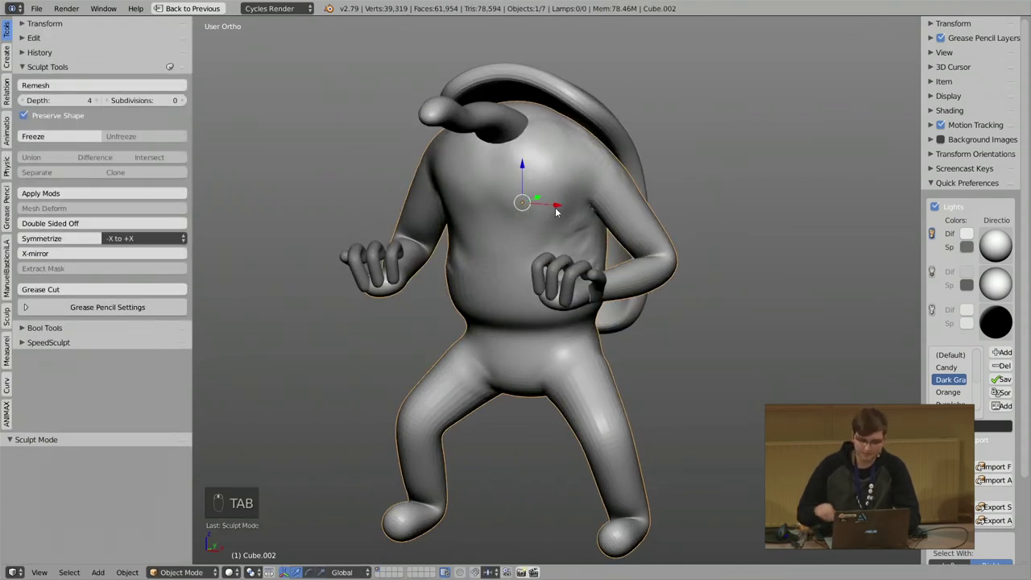
Close 08_turtle_v1.blend and open 08_turtle_v2.blend from the 04 sculpting workflow folder.
{"action": "key", "text": "alt+F11"}
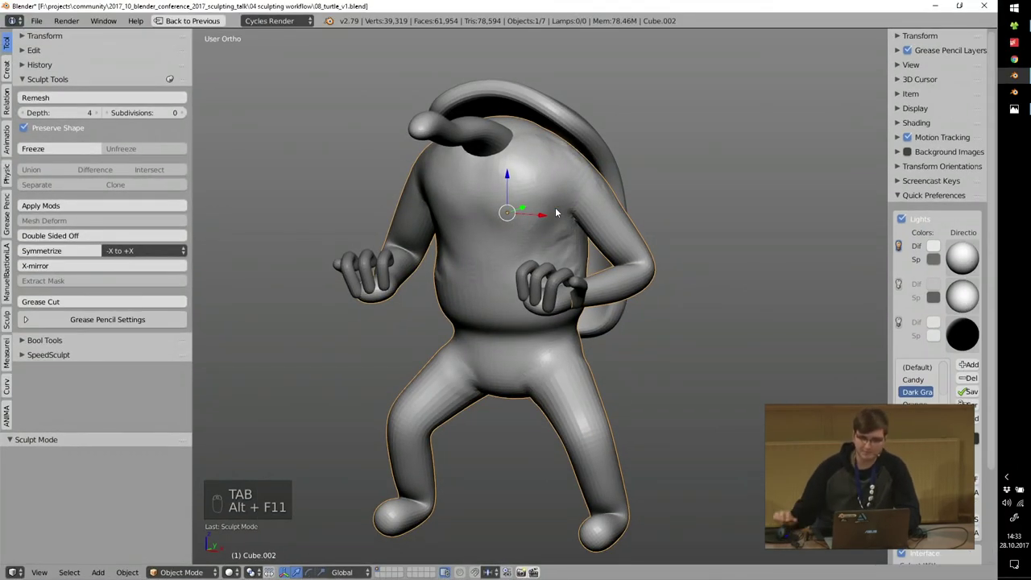
{"action": "left_click", "coordinate": [986, 6]}
{"action": "left_click", "coordinate": [490, 337]}
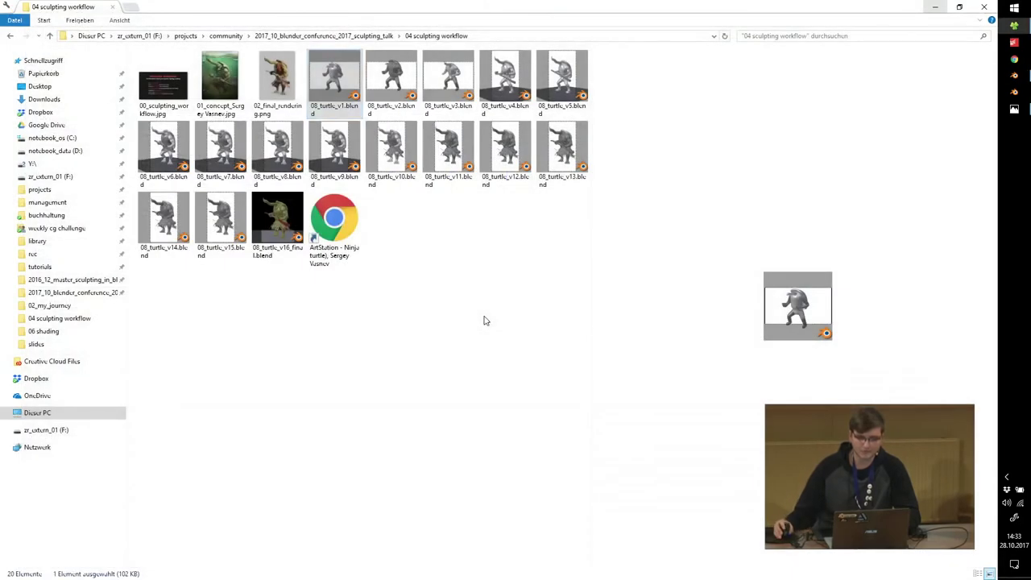
{"action": "double_click", "coordinate": [399, 95]}
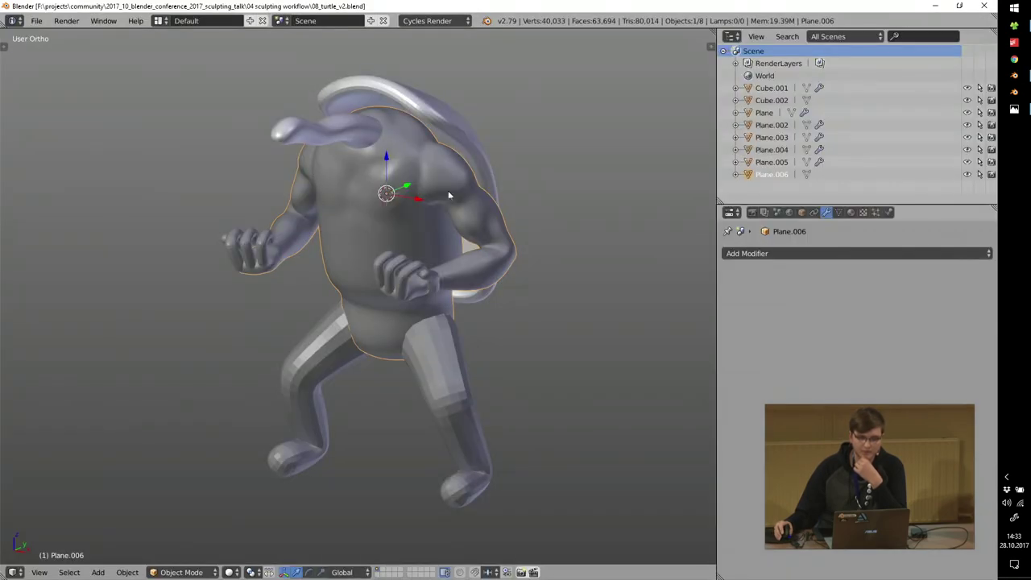
Examine the sculpted chest, shoulder and arm muscles of the turtle body.
{"action": "middle_click_drag", "start_coordinate": [451, 195], "coordinate": [426, 217]}
{"action": "scroll", "coordinate": [382, 182], "scroll_direction": "up", "scroll_amount": 2}
{"action": "key", "text": "g"}
{"action": "right_click", "coordinate": [396, 164]}
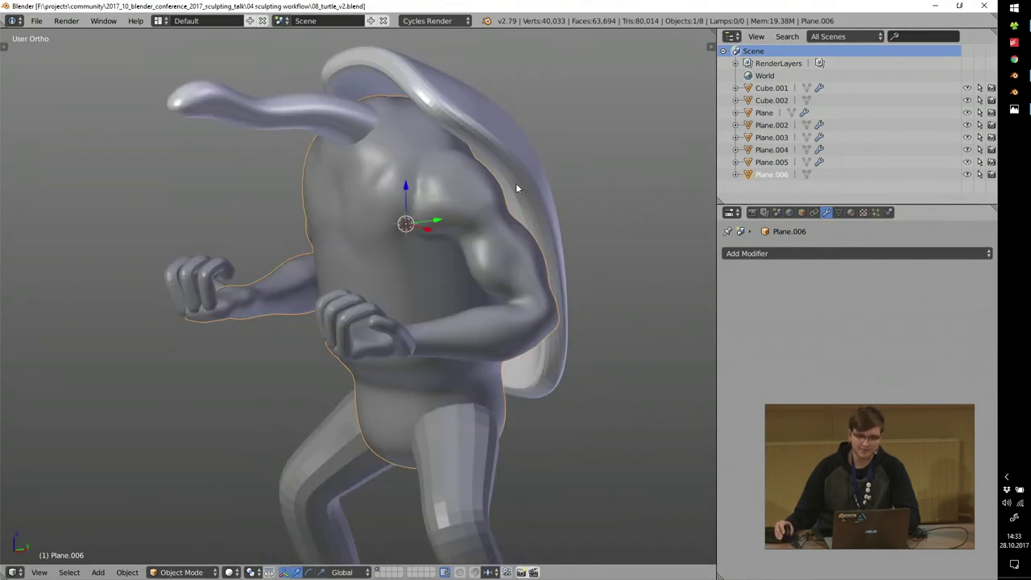
Switch to the file explorer and open the turtle concept image in the photo viewer.
{"action": "left_click", "coordinate": [1016, 25]}
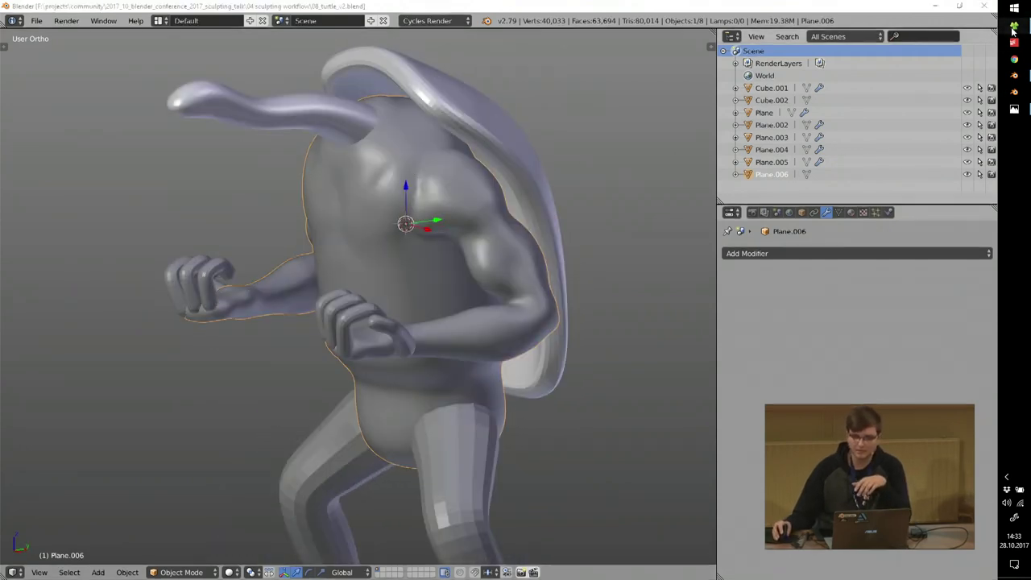
{"action": "left_click", "coordinate": [212, 75]}
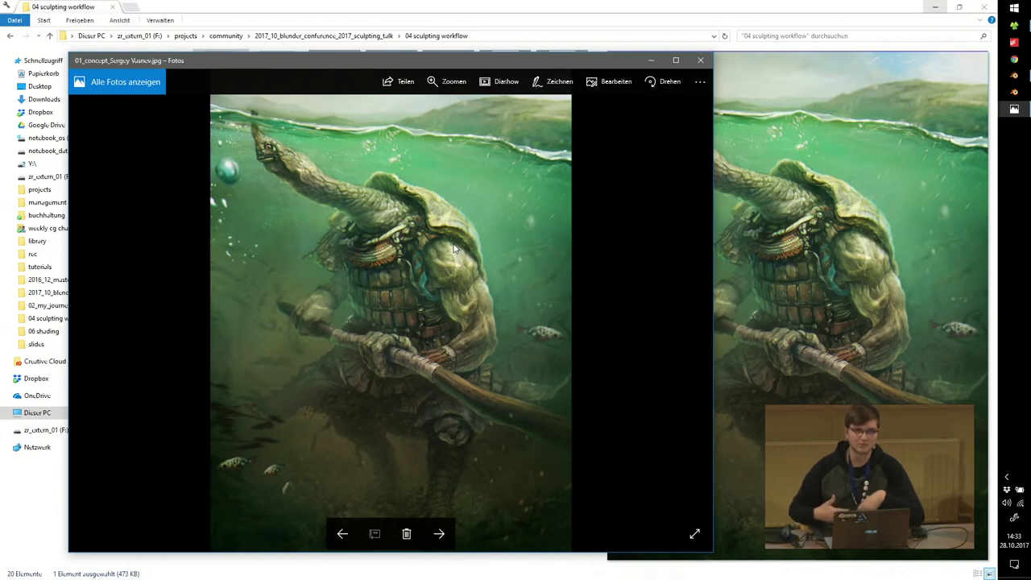
Close the concept image and open 08_turtle_v3.blend from the 04 sculpting workflow folder.
{"action": "left_click", "coordinate": [700, 60]}
{"action": "mouse_move", "coordinate": [1015, 76]}
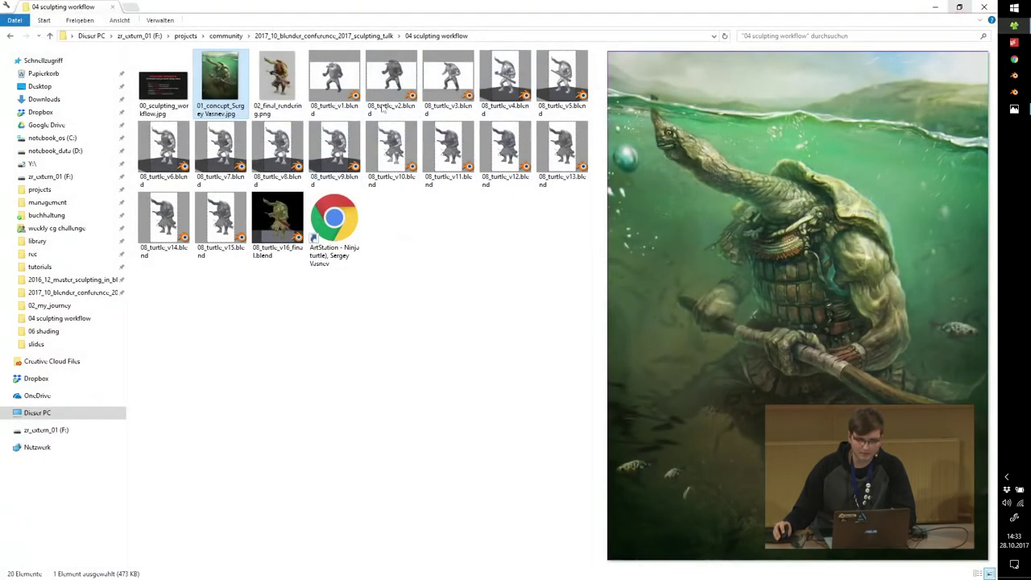
{"action": "double_click", "coordinate": [393, 80]}
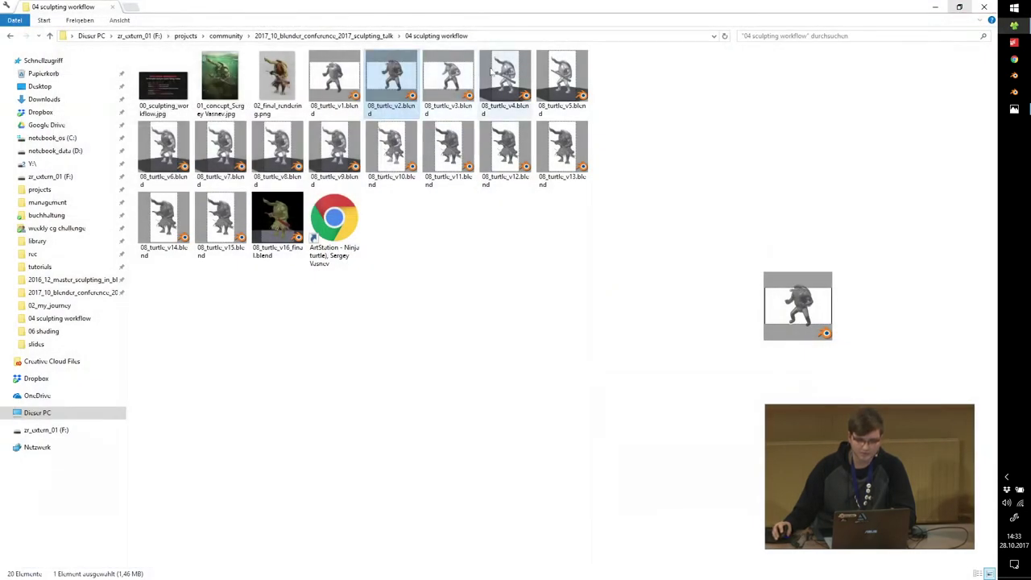
{"action": "left_click", "coordinate": [474, 76]}
{"action": "double_click", "coordinate": [472, 76]}
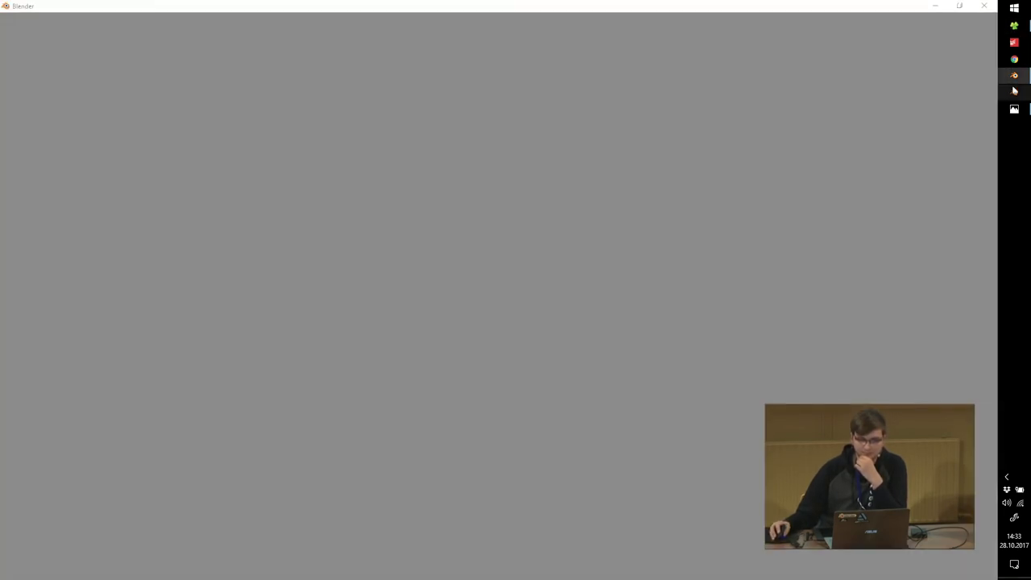
{"action": "mouse_move", "coordinate": [1015, 84]}
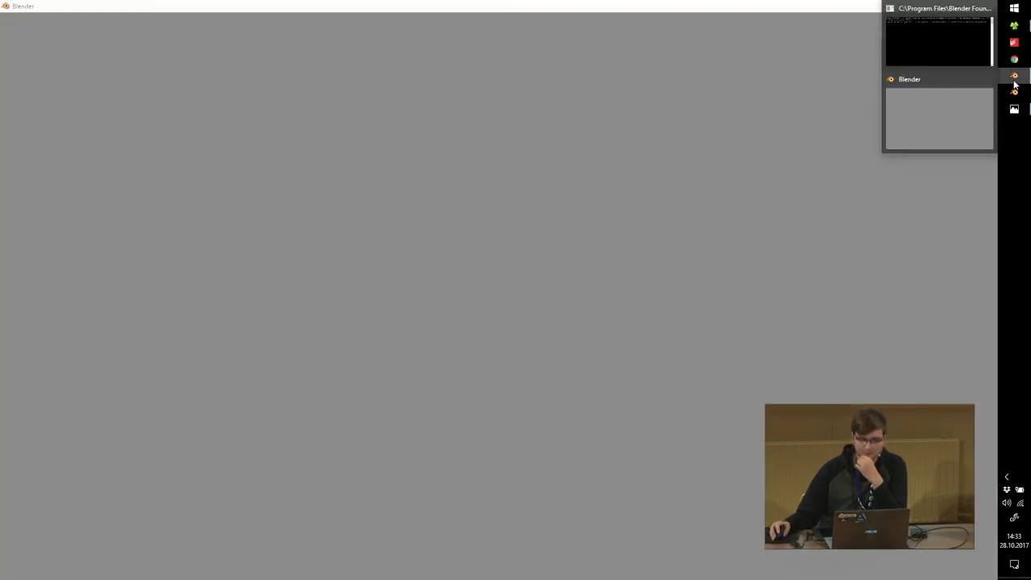
{"action": "left_click", "coordinate": [923, 112]}
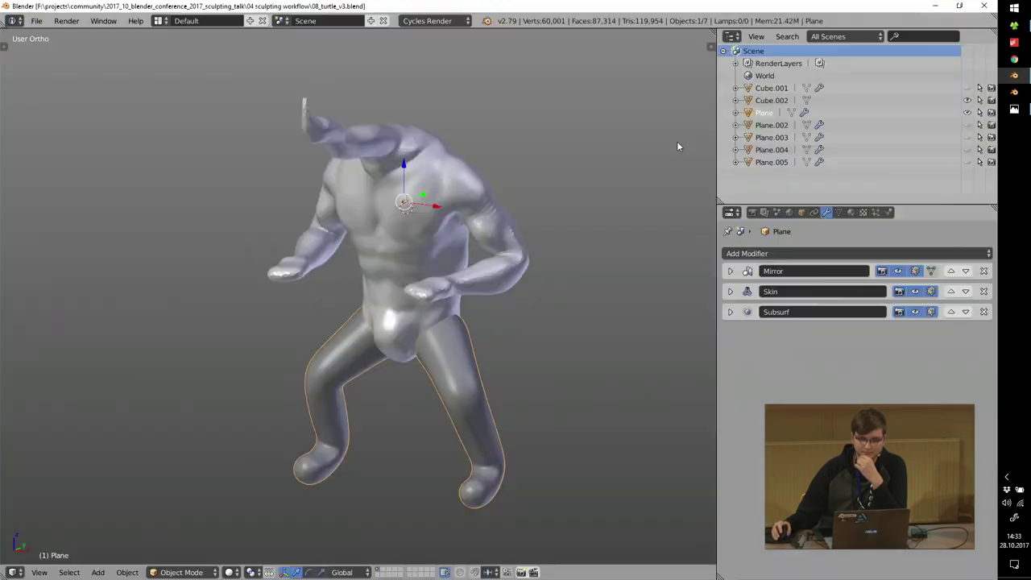
Examine the turtle's neck, shoulders, arms and abdomen in version 3 from several angles.
{"action": "middle_click_drag", "start_coordinate": [395, 187], "coordinate": [316, 202]}
{"action": "scroll", "coordinate": [316, 202], "scroll_direction": "up", "scroll_amount": 5}
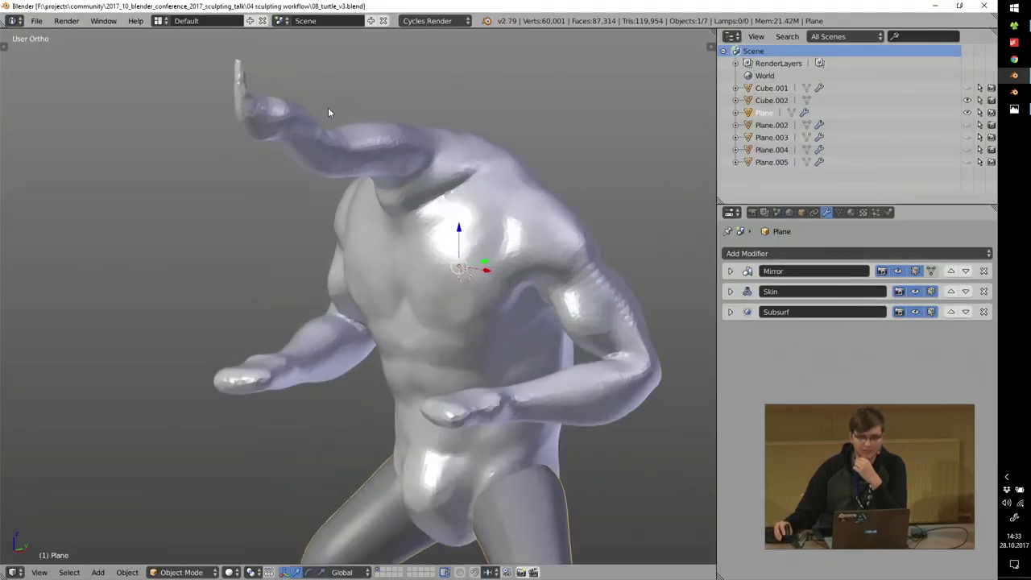
{"action": "middle_click_drag", "start_coordinate": [445, 160], "coordinate": [416, 189]}
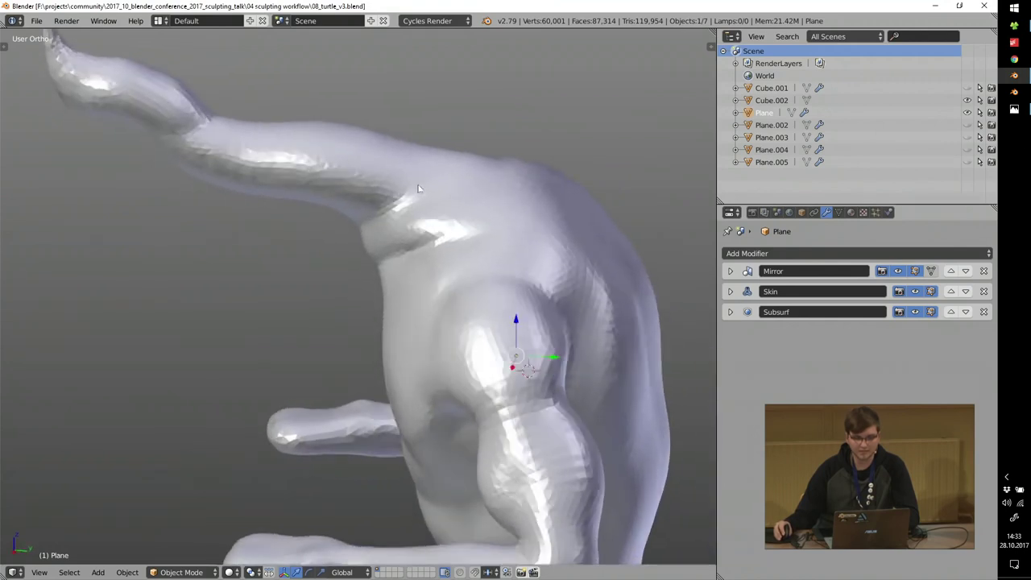
{"action": "scroll", "coordinate": [417, 188], "scroll_direction": "down", "scroll_amount": 4}
{"action": "middle_click_drag", "start_coordinate": [339, 174], "coordinate": [455, 156]}
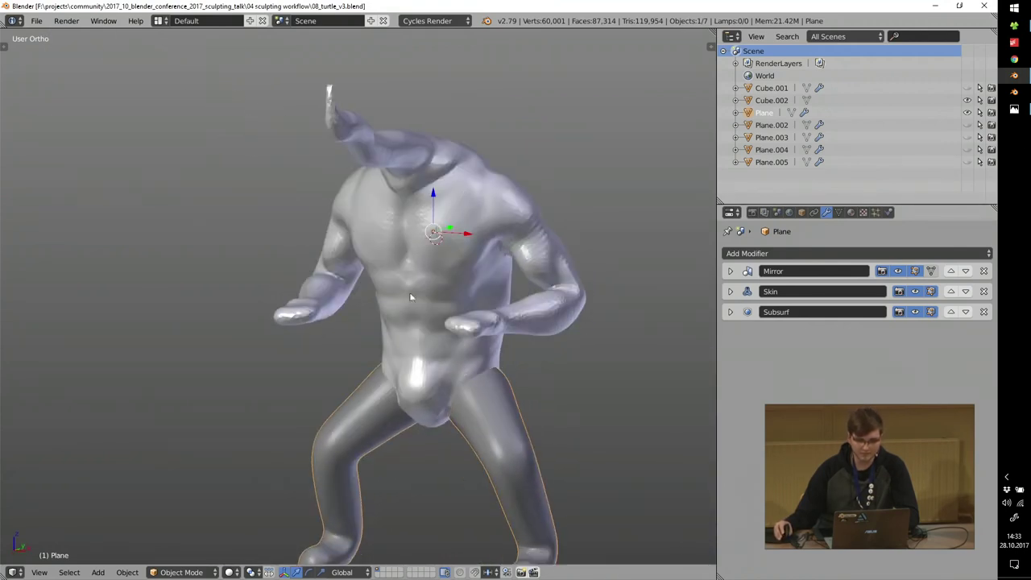
{"action": "mouse_move", "coordinate": [507, 296]}
{"action": "middle_mouse_down"}
{"action": "mouse_move", "coordinate": [315, 294]}
{"action": "mouse_move", "coordinate": [448, 327]}
{"action": "mouse_move", "coordinate": [463, 277]}
{"action": "middle_mouse_up"}
{"action": "scroll", "coordinate": [461, 331], "scroll_direction": "up", "scroll_amount": 3}
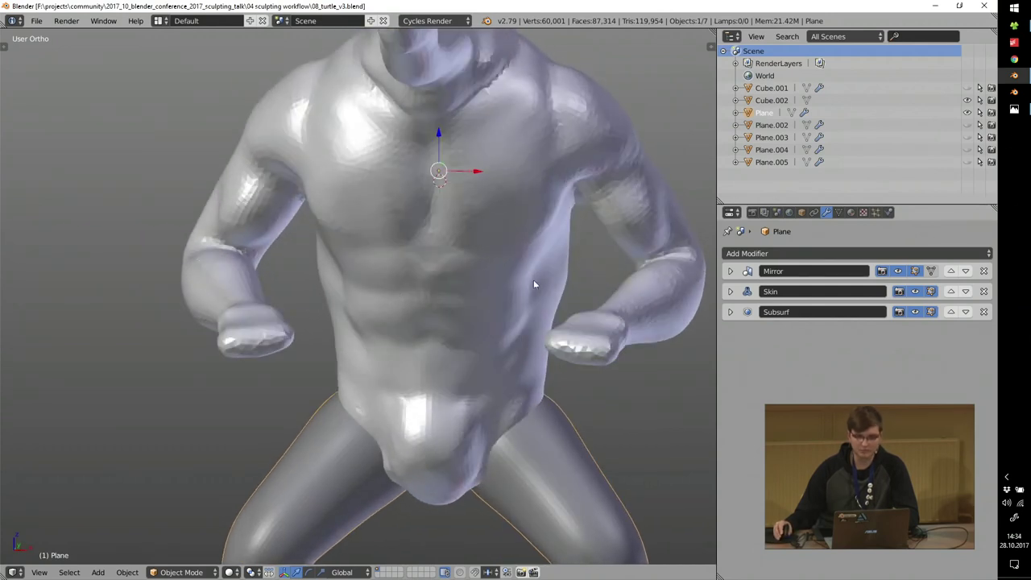
Close version 3, open 08_turtle_v4.blend and examine the turtle's torso, shell and blocked-out hands on the staff.
{"action": "left_click", "coordinate": [985, 7]}
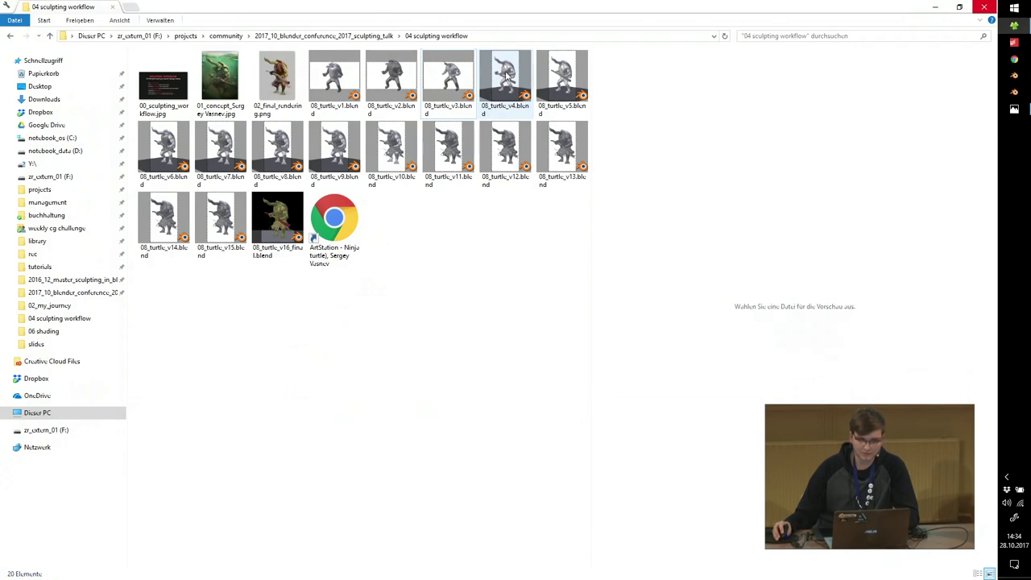
{"action": "double_click", "coordinate": [507, 75]}
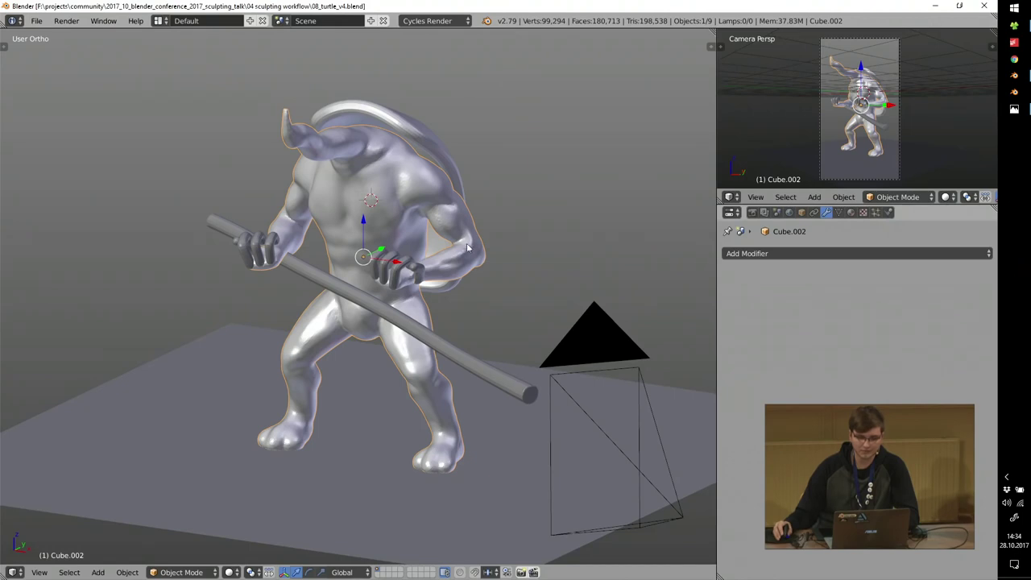
{"action": "middle_click_drag", "start_coordinate": [466, 245], "coordinate": [416, 245]}
{"action": "scroll", "coordinate": [395, 202], "scroll_direction": "up", "scroll_amount": 6}
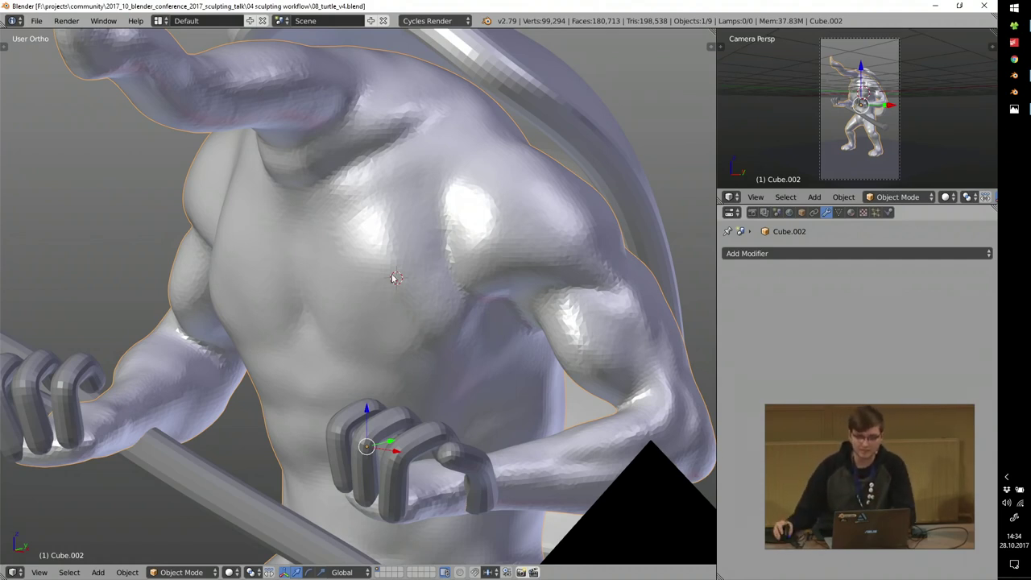
{"action": "scroll", "coordinate": [385, 271], "scroll_direction": "down", "scroll_amount": 8}
{"action": "scroll", "coordinate": [385, 272], "scroll_direction": "up", "scroll_amount": 3}
{"action": "scroll", "coordinate": [385, 272], "scroll_direction": "up", "scroll_amount": 2}
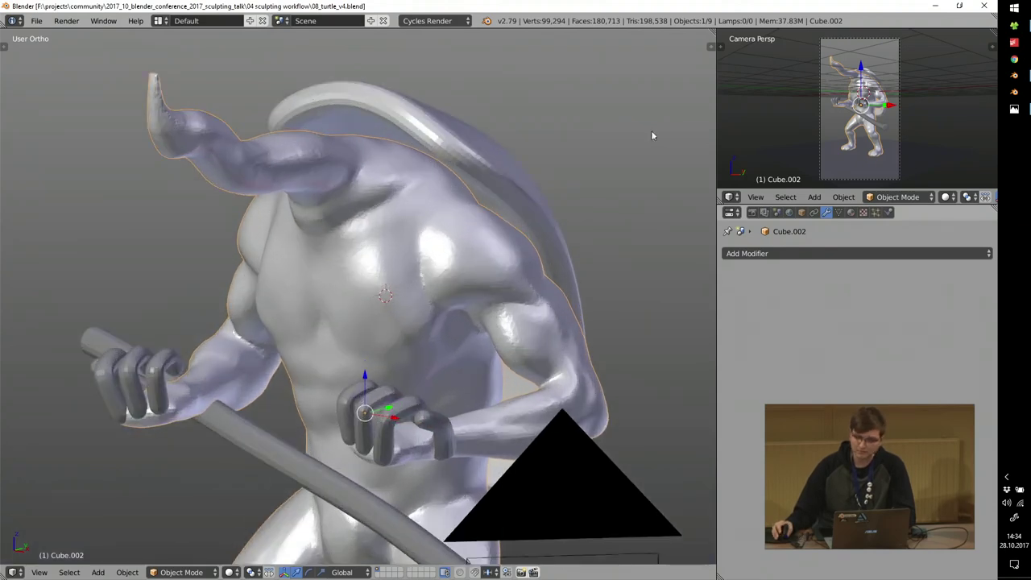
Close version 4, open 08_turtle_v5.blend and view the posed turtle through the camera in a maximized viewport.
{"action": "left_click", "coordinate": [984, 5]}
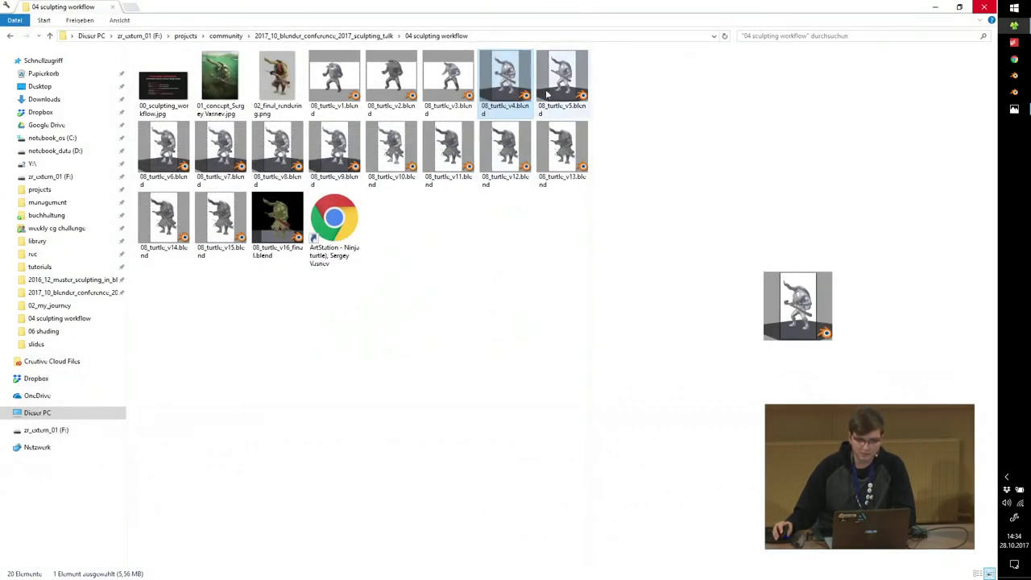
{"action": "double_click", "coordinate": [572, 78]}
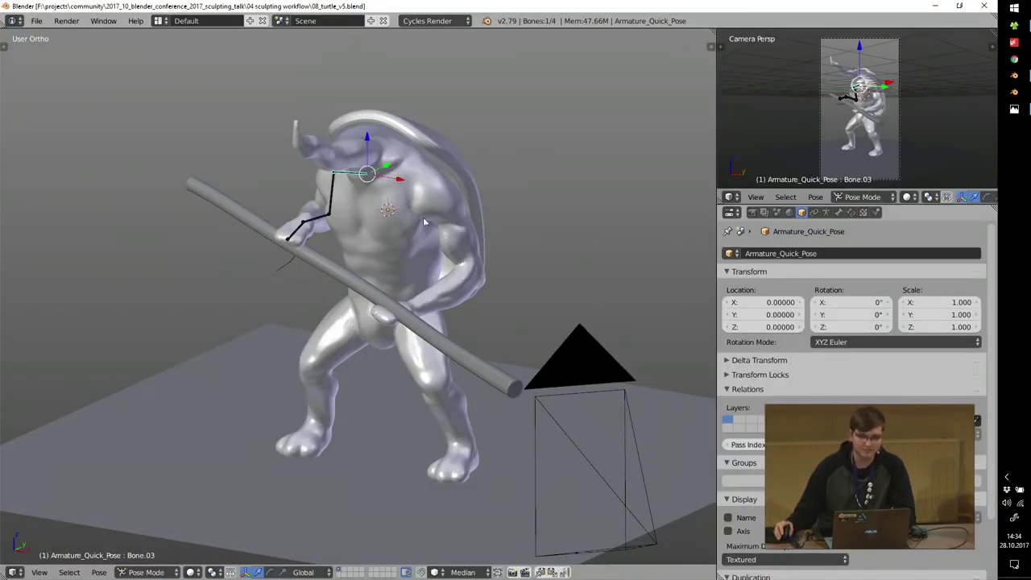
{"action": "middle_click_drag", "start_coordinate": [379, 219], "coordinate": [403, 218]}
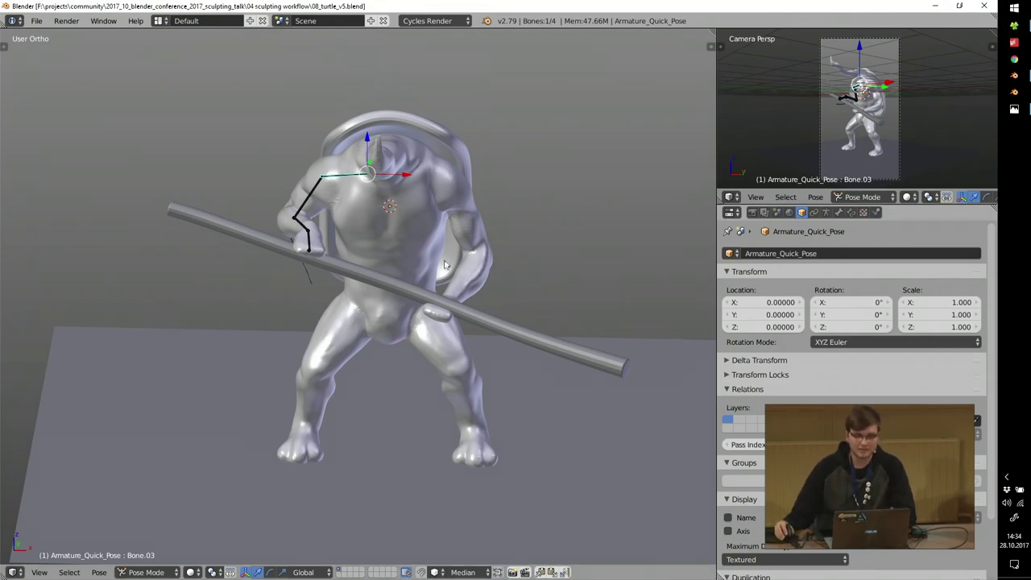
{"action": "middle_click_drag", "start_coordinate": [444, 264], "coordinate": [379, 245]}
{"action": "key", "text": "shift+space"}
{"action": "scroll", "coordinate": [534, 277], "scroll_direction": "up", "scroll_amount": 1}
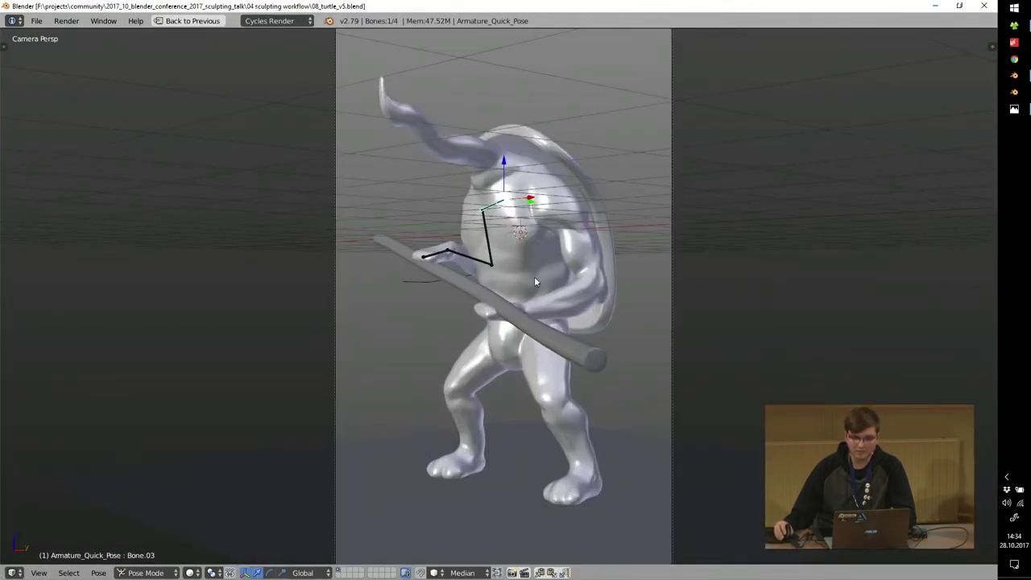
{"action": "middle_click_drag", "start_coordinate": [535, 277], "coordinate": [532, 271], "text": "shift"}
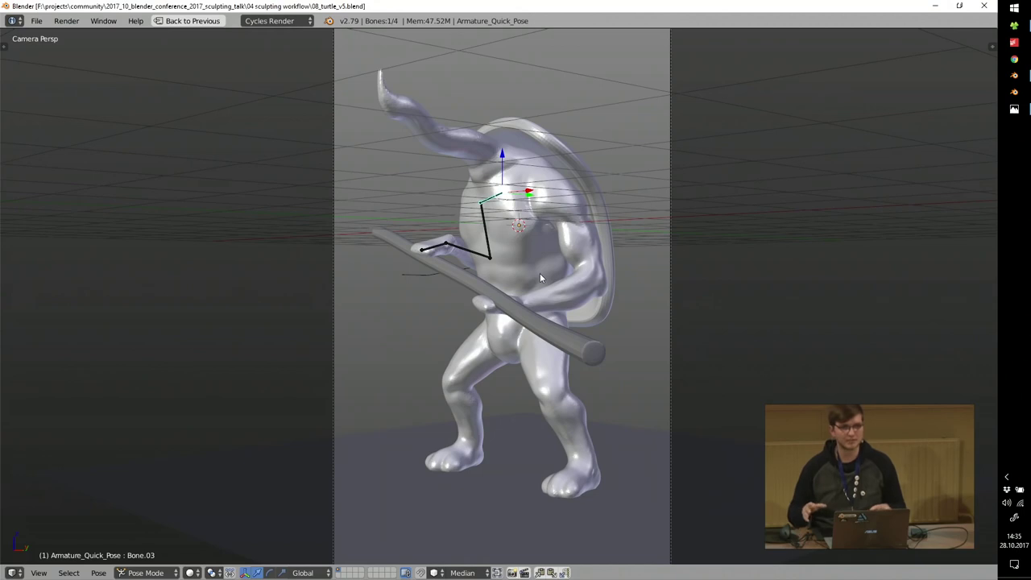
Inspect the quick-pose armature running through the turtle's staff-holding arm from the front and side.
{"action": "middle_click_drag", "start_coordinate": [395, 236], "coordinate": [500, 246]}
{"action": "scroll", "coordinate": [501, 245], "scroll_direction": "up", "scroll_amount": 5}
{"action": "scroll", "coordinate": [500, 245], "scroll_direction": "up", "scroll_amount": 1}
{"action": "middle_click_drag", "start_coordinate": [564, 274], "coordinate": [664, 270]}
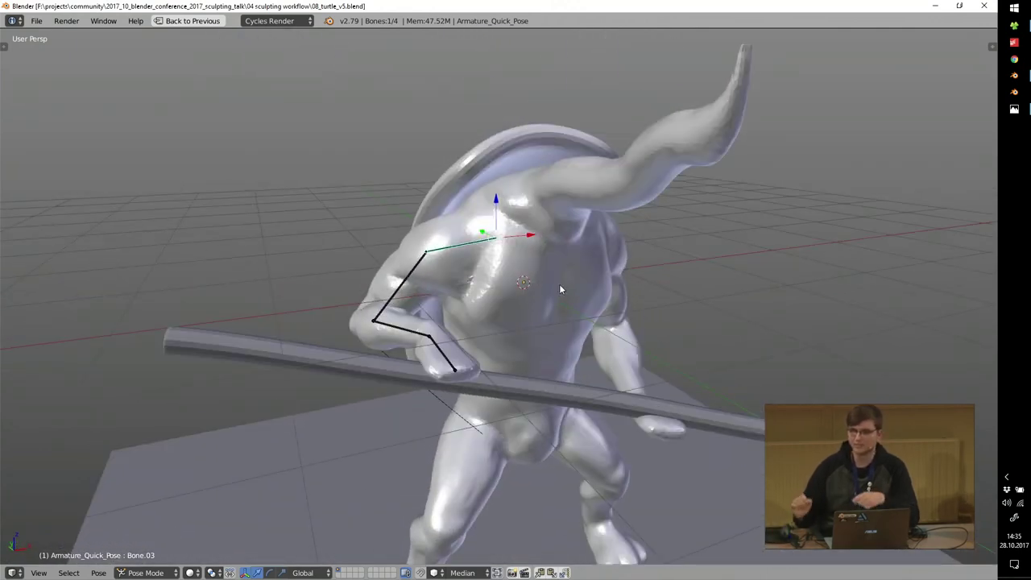
{"action": "middle_click_drag", "start_coordinate": [559, 285], "coordinate": [633, 278]}
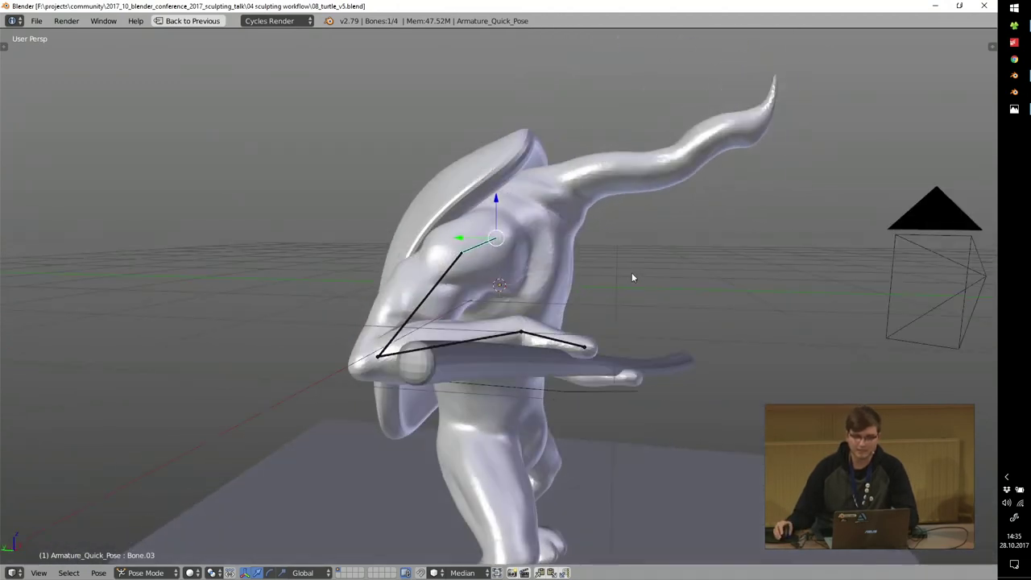
Rotate the upper arm bone to raise the arm, and rotate the forearm bone back down.
{"action": "middle_click_drag", "start_coordinate": [435, 273], "coordinate": [545, 329]}
{"action": "right_click", "coordinate": [422, 286]}
{"action": "key", "text": "r"}
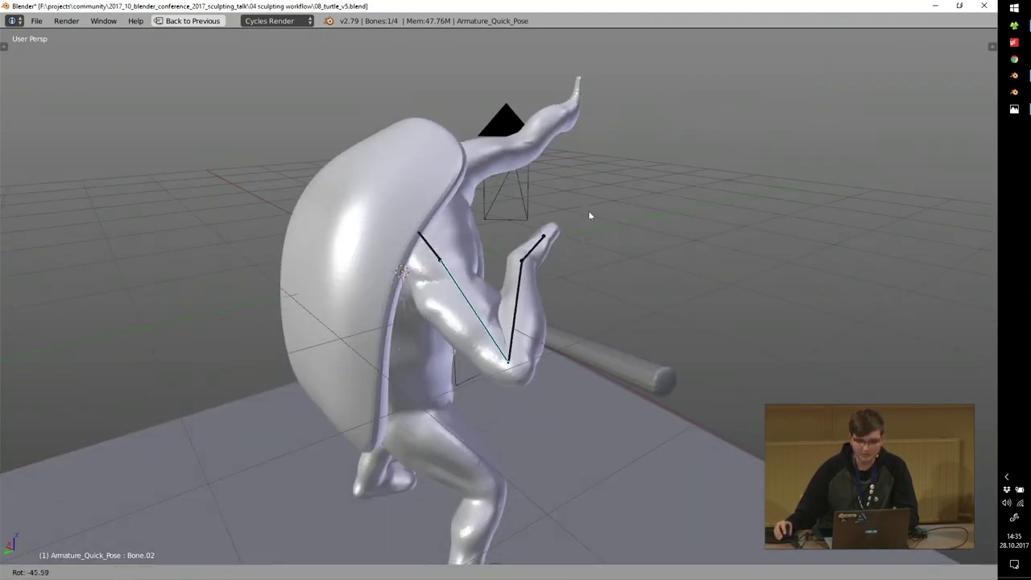
{"action": "left_click", "coordinate": [581, 234]}
{"action": "right_click", "coordinate": [514, 294]}
{"action": "middle_click_drag", "start_coordinate": [659, 278], "coordinate": [626, 291]}
{"action": "key", "text": "r"}
{"action": "left_click", "coordinate": [634, 365]}
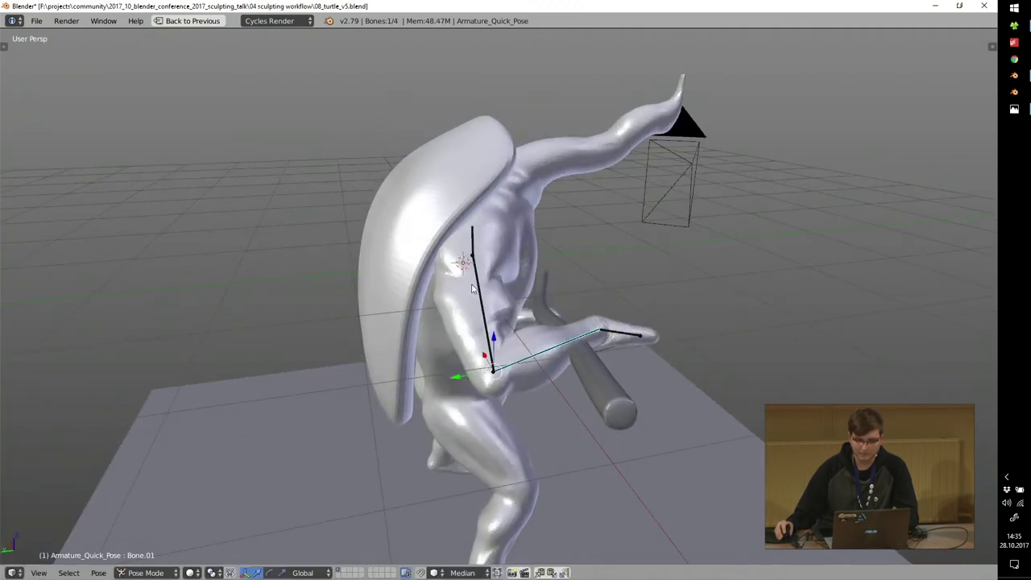
Rotate the upper arm and forearm bones again to bring the hand to the staff, keeping the file open.
{"action": "right_click", "coordinate": [479, 276]}
{"action": "key", "text": "r"}
{"action": "left_click", "coordinate": [543, 332]}
{"action": "right_click", "coordinate": [484, 372]}
{"action": "key", "text": "r"}
{"action": "left_click", "coordinate": [671, 310]}
{"action": "middle_click_drag", "start_coordinate": [716, 335], "coordinate": [529, 306]}
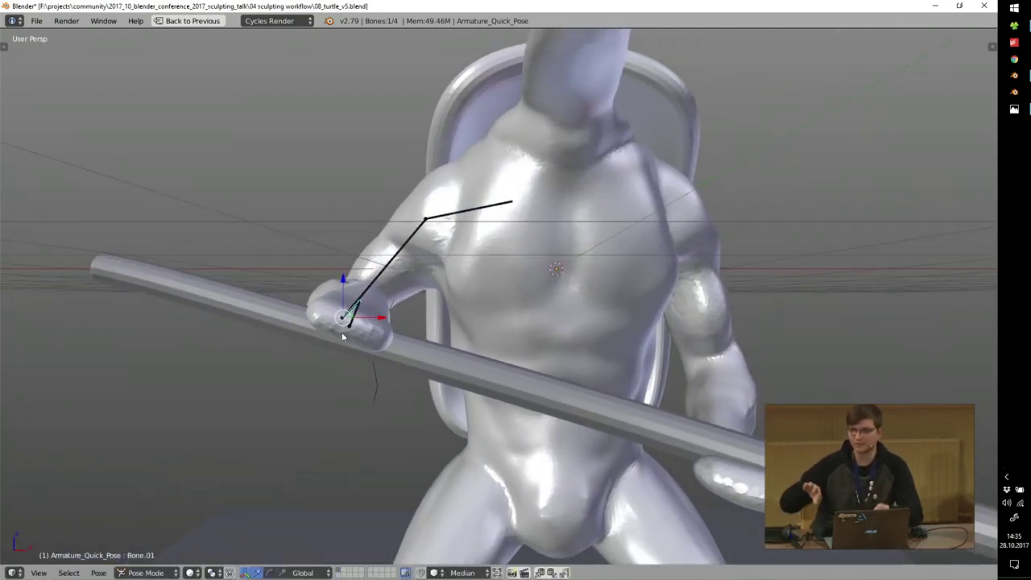
{"action": "scroll", "coordinate": [742, 403], "scroll_direction": "down", "scroll_amount": 3}
{"action": "middle_click_drag", "start_coordinate": [757, 391], "coordinate": [664, 365]}
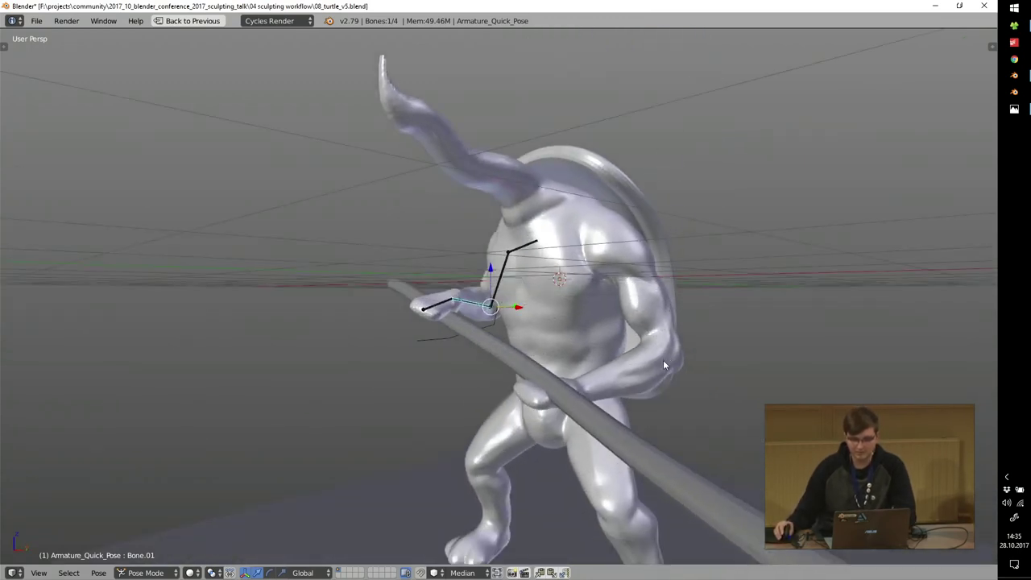
{"action": "left_click", "coordinate": [984, 6]}
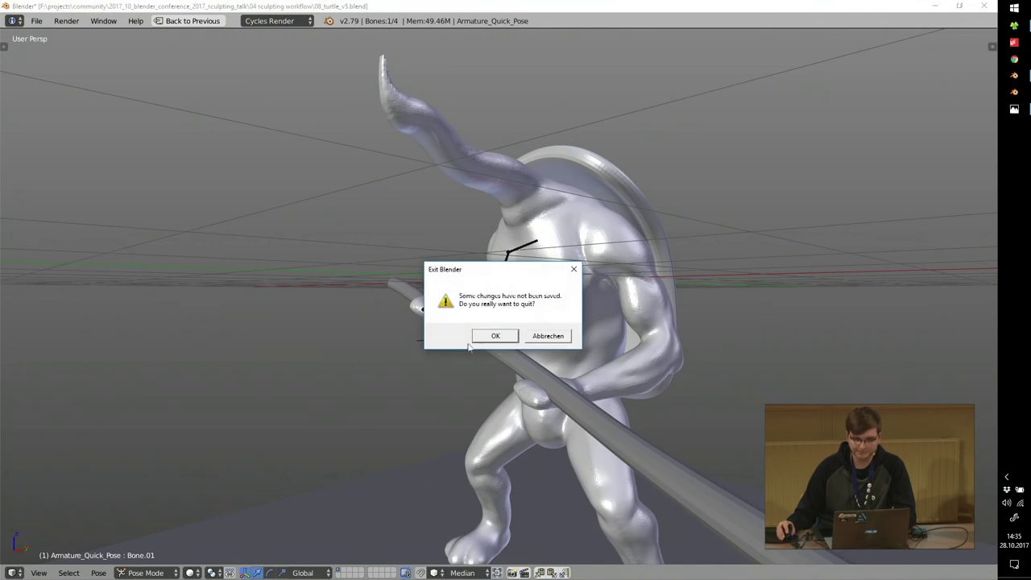
{"action": "left_click", "coordinate": [557, 337]}
Restore the multi-view layout, return to Object Mode and apply the Armature modifier on the turtle body.
{"action": "key", "text": "ctrl+Up"}
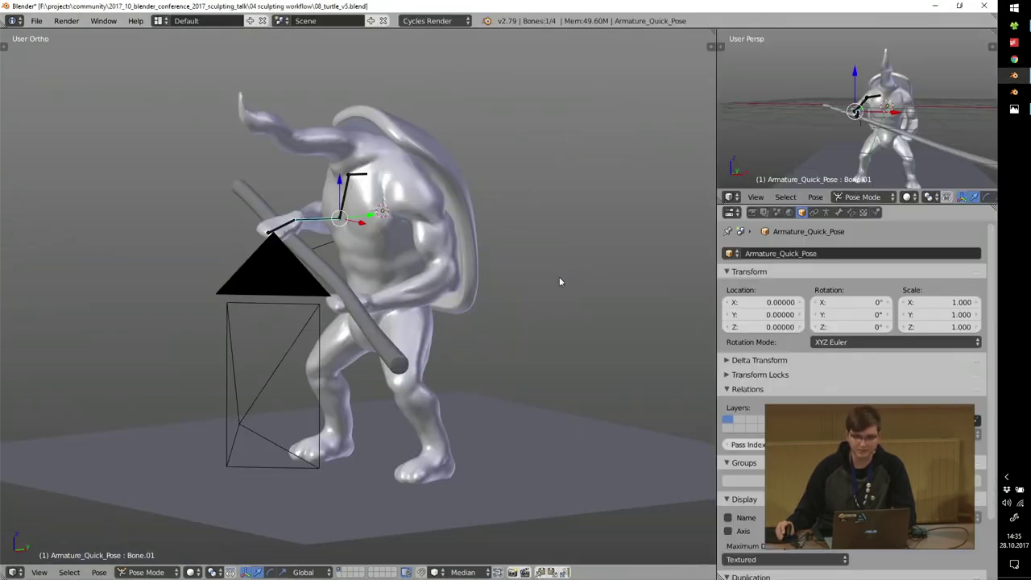
{"action": "middle_click_drag", "start_coordinate": [468, 255], "coordinate": [511, 254]}
{"action": "key", "text": "ctrl+Tab"}
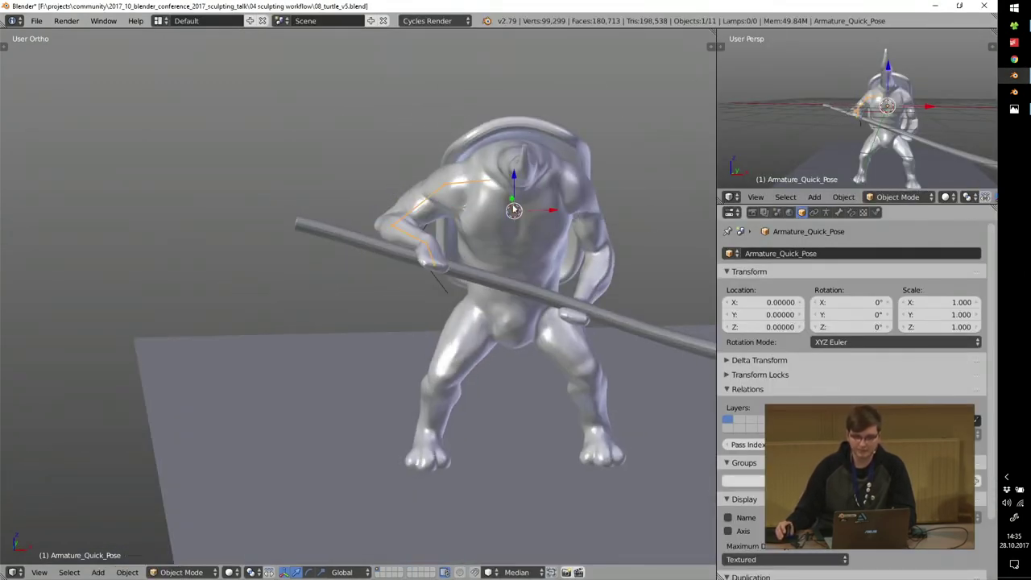
{"action": "right_click", "coordinate": [583, 211]}
{"action": "left_click", "coordinate": [827, 212]}
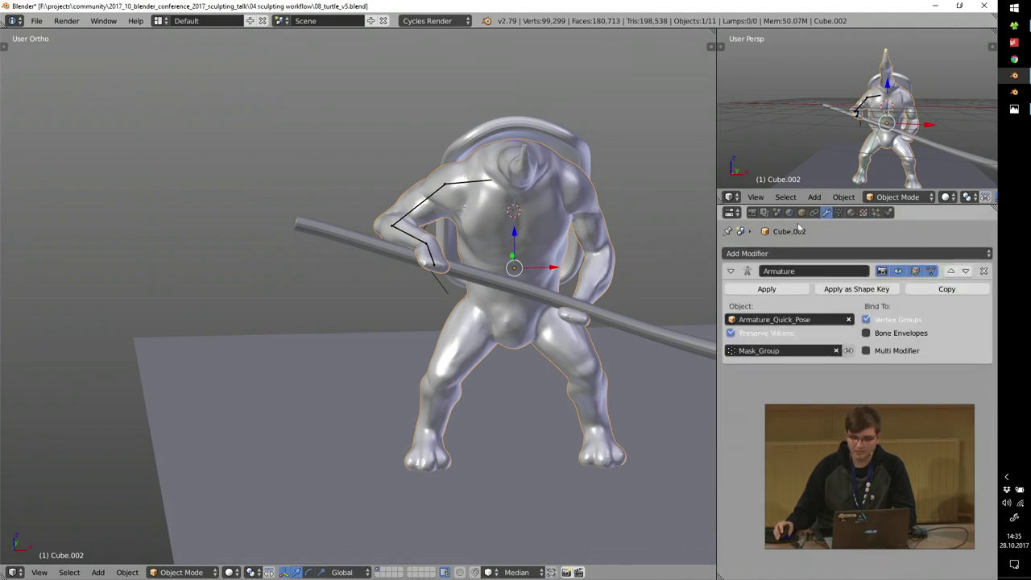
{"action": "left_click", "coordinate": [778, 290]}
{"action": "scroll", "coordinate": [430, 206], "scroll_direction": "up", "scroll_amount": 3}
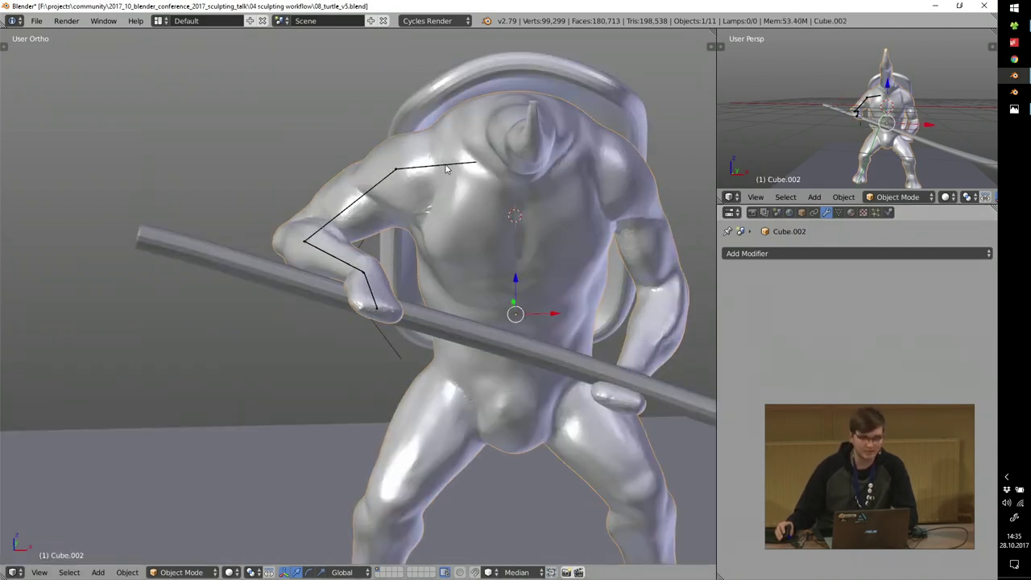
Delete the quick-pose armature from the scene and check the posed arm.
{"action": "right_click", "coordinate": [448, 167]}
{"action": "key", "text": "Delete"}
{"action": "middle_click_drag", "start_coordinate": [581, 216], "coordinate": [532, 202]}
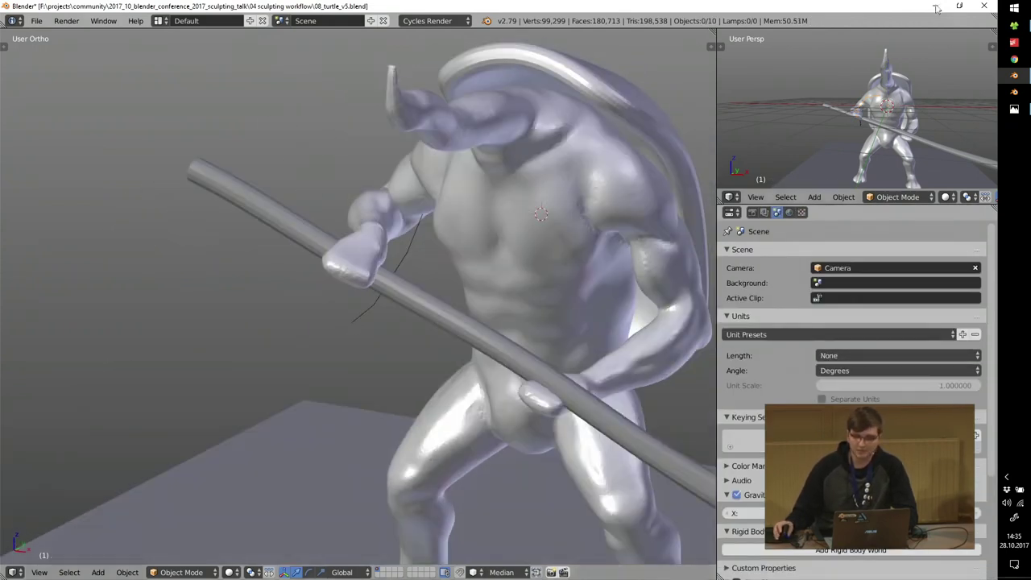
Close version 5 without saving and open 08_turtle_v6.blend.
{"action": "left_click", "coordinate": [984, 6]}
{"action": "left_click", "coordinate": [499, 342]}
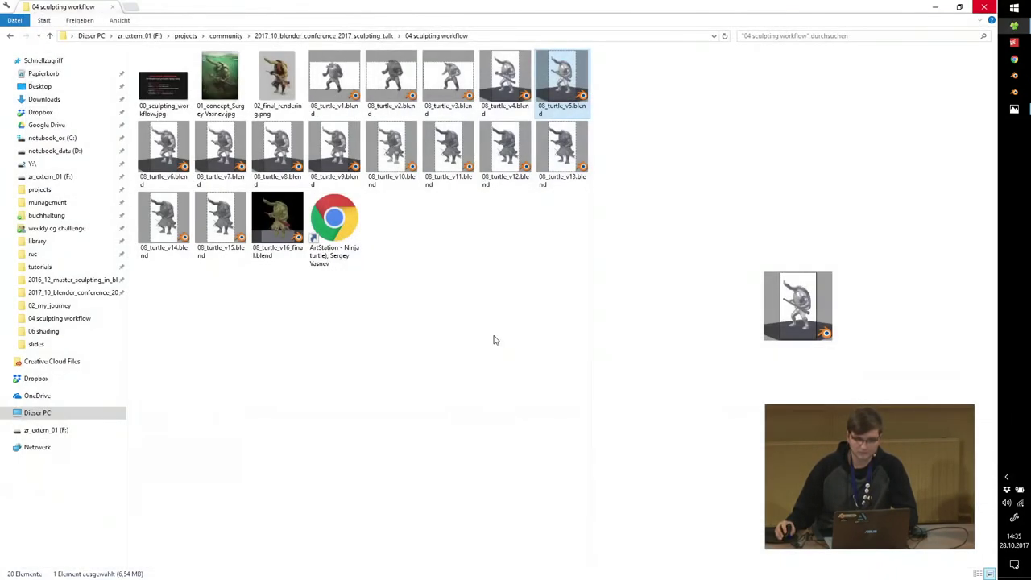
{"action": "double_click", "coordinate": [176, 147]}
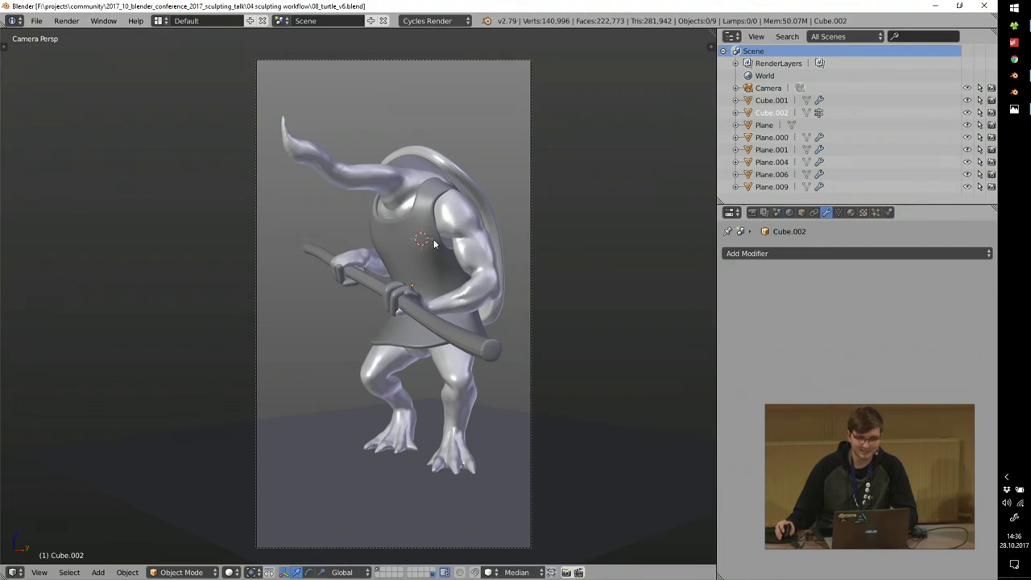
Select the torso armor, collapse its modifiers and turn off the viewport display of all four.
{"action": "scroll", "coordinate": [421, 183], "scroll_direction": "up", "scroll_amount": 3}
{"action": "right_click", "coordinate": [421, 182]}
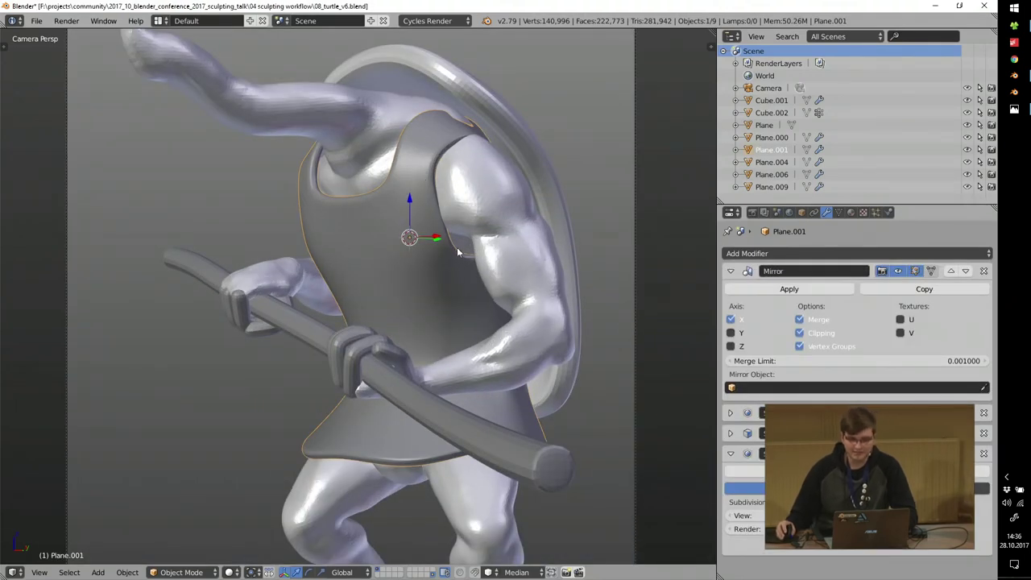
{"action": "left_click", "coordinate": [730, 271]}
{"action": "left_click", "coordinate": [731, 332]}
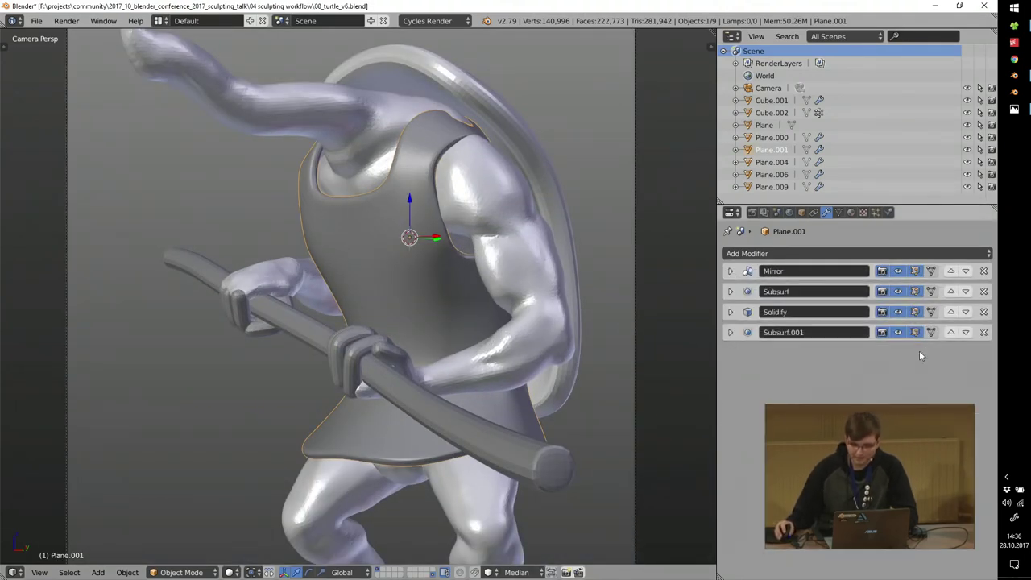
{"action": "left_click_drag", "start_coordinate": [898, 332], "coordinate": [897, 270]}
Isolate the armor mesh in local view and turn on the viewport display of its Mirror modifier.
{"action": "middle_click_drag", "start_coordinate": [555, 264], "coordinate": [461, 257]}
{"action": "key", "text": "KP_Divide"}
{"action": "middle_click_drag", "start_coordinate": [392, 271], "coordinate": [506, 305]}
{"action": "left_click", "coordinate": [898, 271]}
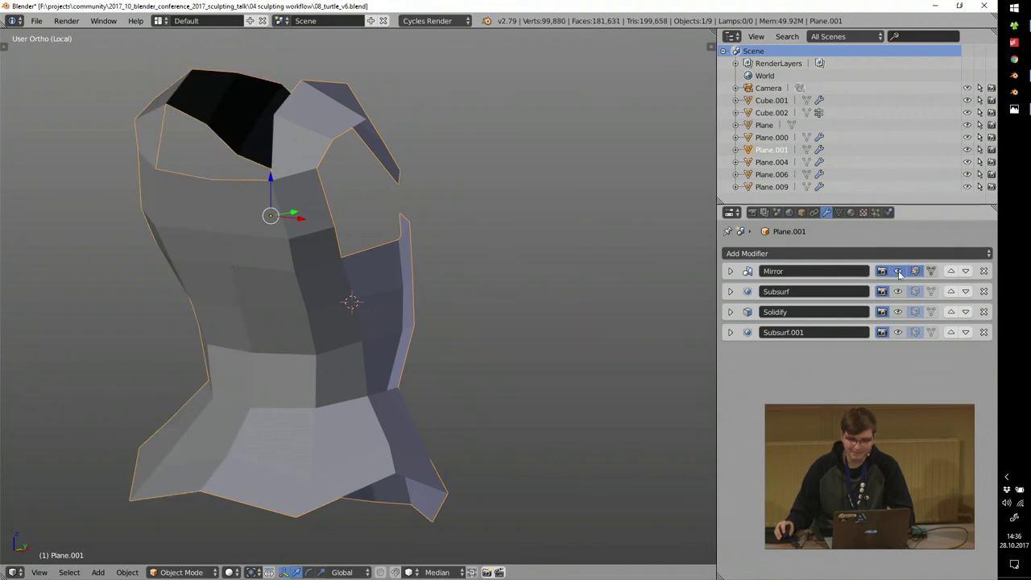
Turn on the viewport display of the armor's Subsurf, Solidify and Subsurf.001 modifiers one after another.
{"action": "middle_click_drag", "start_coordinate": [268, 262], "coordinate": [238, 270]}
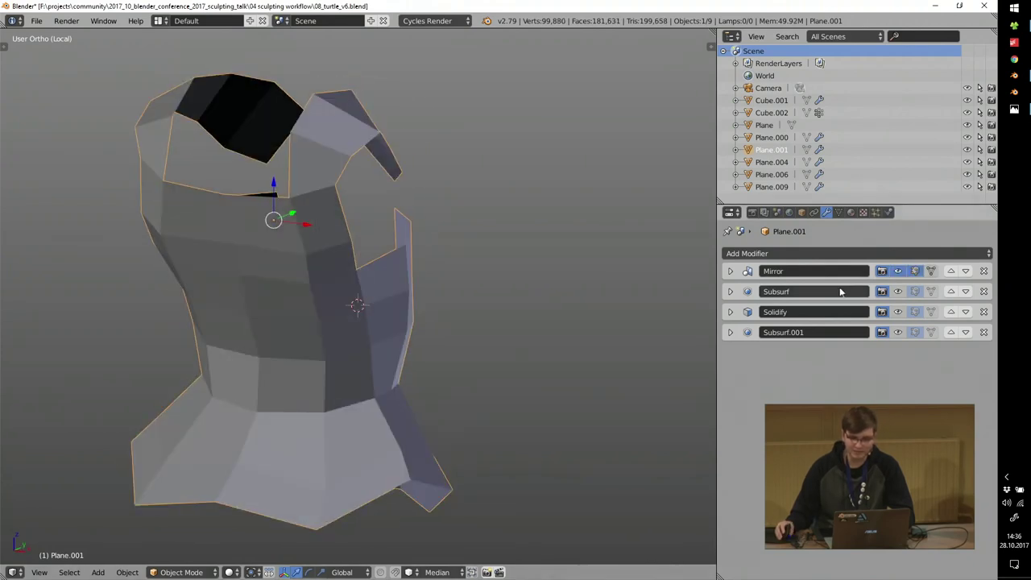
{"action": "left_click", "coordinate": [899, 292]}
{"action": "middle_click_drag", "start_coordinate": [312, 277], "coordinate": [371, 273], "text": "shift"}
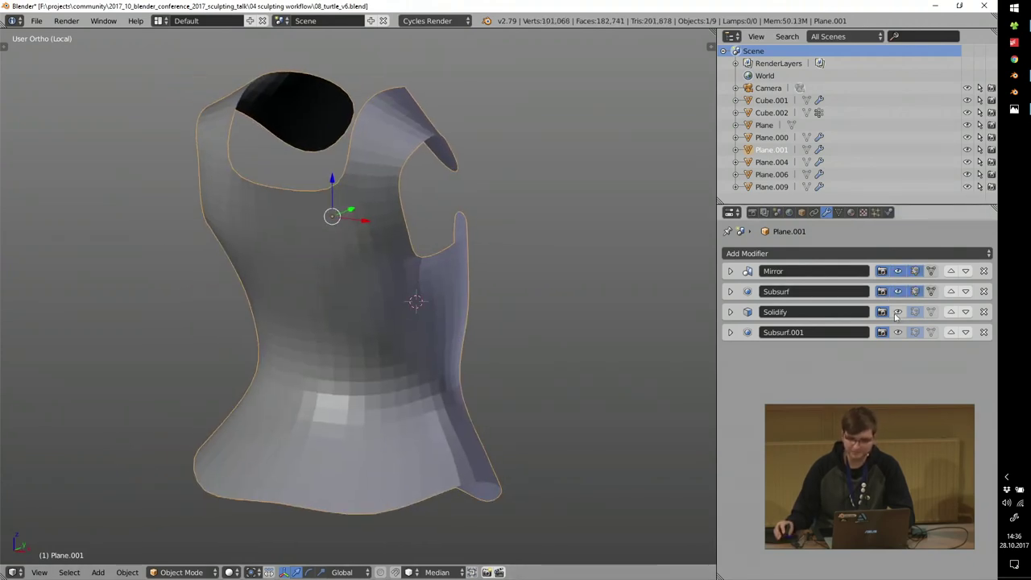
{"action": "left_click", "coordinate": [897, 312]}
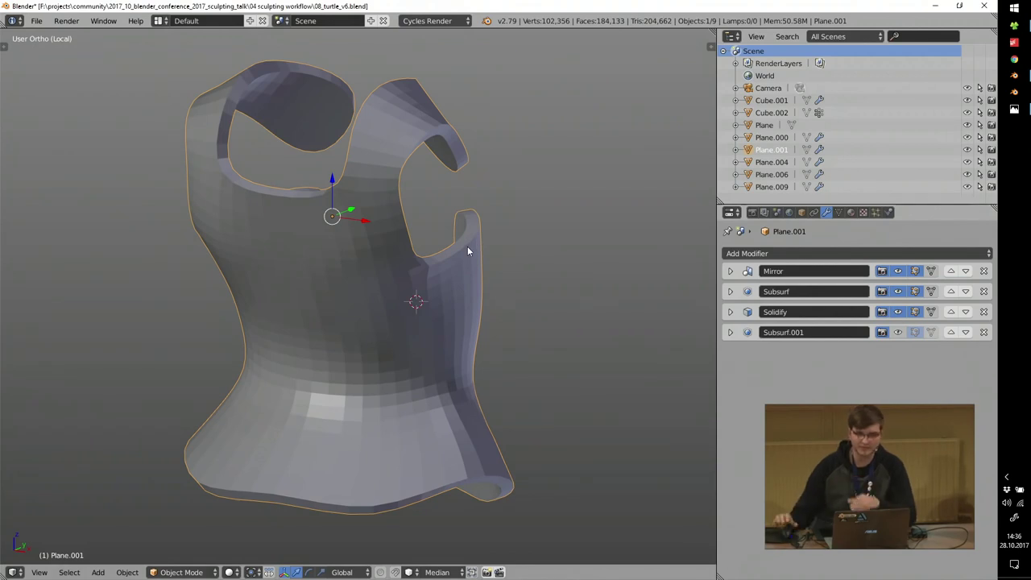
{"action": "left_click", "coordinate": [900, 332]}
{"action": "middle_click_drag", "start_coordinate": [479, 207], "coordinate": [438, 205]}
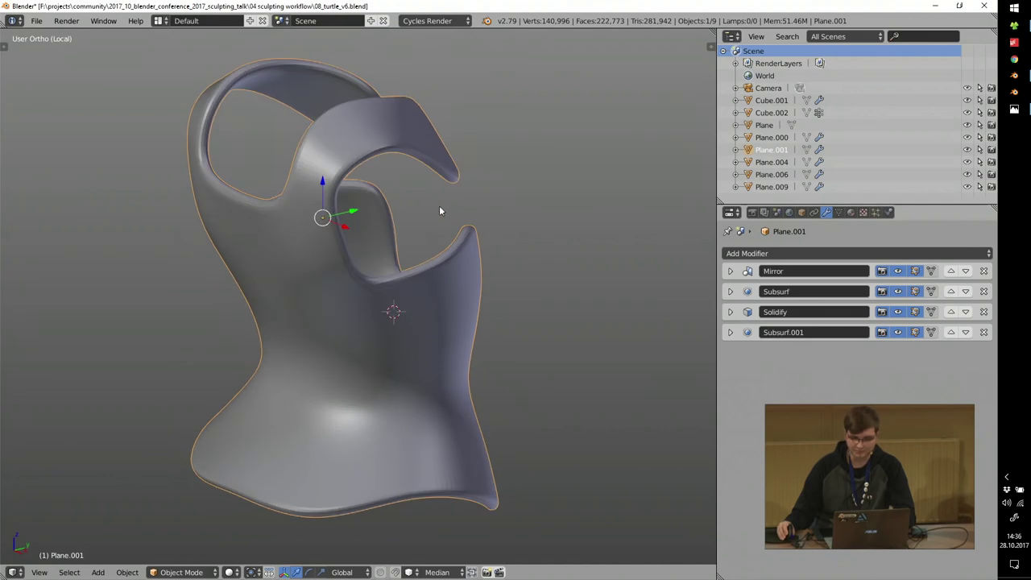
Leave local view and frame the whole turtle with its armor through the camera.
{"action": "key", "text": "KP_0"}
{"action": "key", "text": "ctrl+space"}
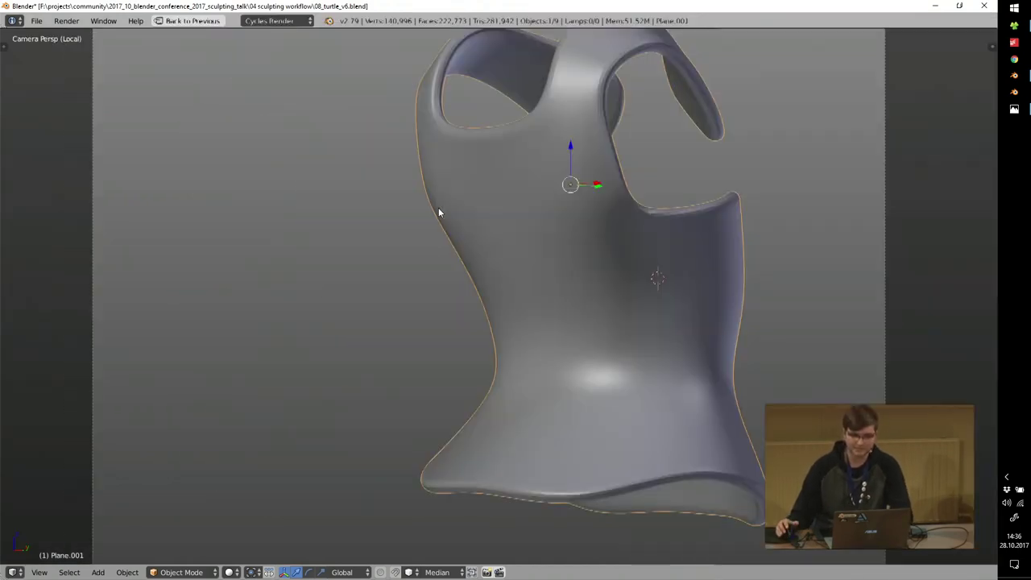
{"action": "key", "text": "ctrl+space"}
{"action": "key", "text": "KP_Divide"}
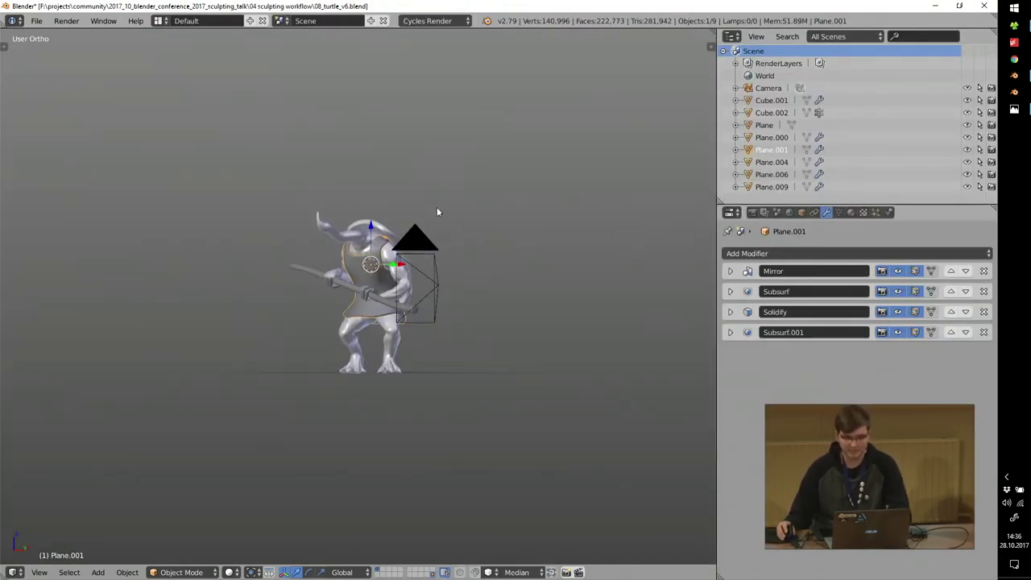
{"action": "key", "text": "KP_0"}
{"action": "scroll", "coordinate": [444, 204], "scroll_direction": "down", "scroll_amount": 1}
{"action": "middle_click_drag", "start_coordinate": [443, 205], "coordinate": [411, 212], "text": "shift"}
{"action": "scroll", "coordinate": [420, 213], "scroll_direction": "down", "scroll_amount": 1}
{"action": "scroll", "coordinate": [421, 214], "scroll_direction": "up", "scroll_amount": 2}
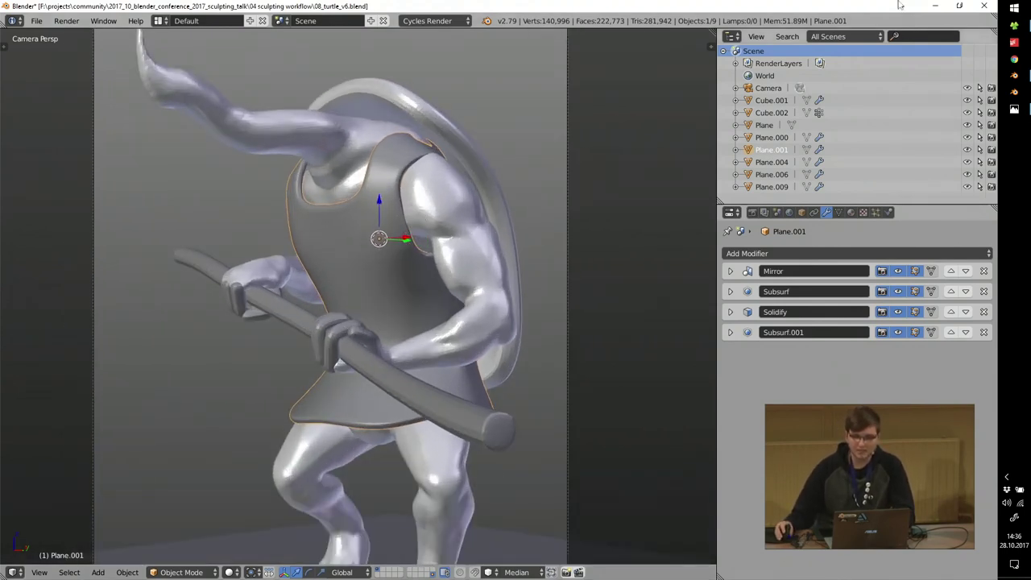
Close version 6 without saving and open 08_turtle_v7.blend.
{"action": "left_click", "coordinate": [984, 6]}
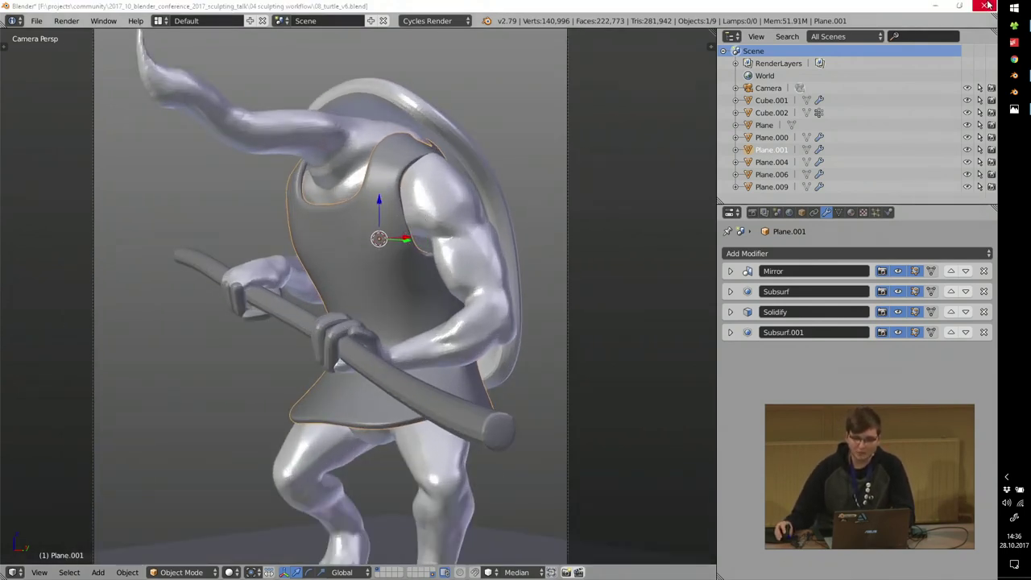
{"action": "left_click", "coordinate": [492, 337]}
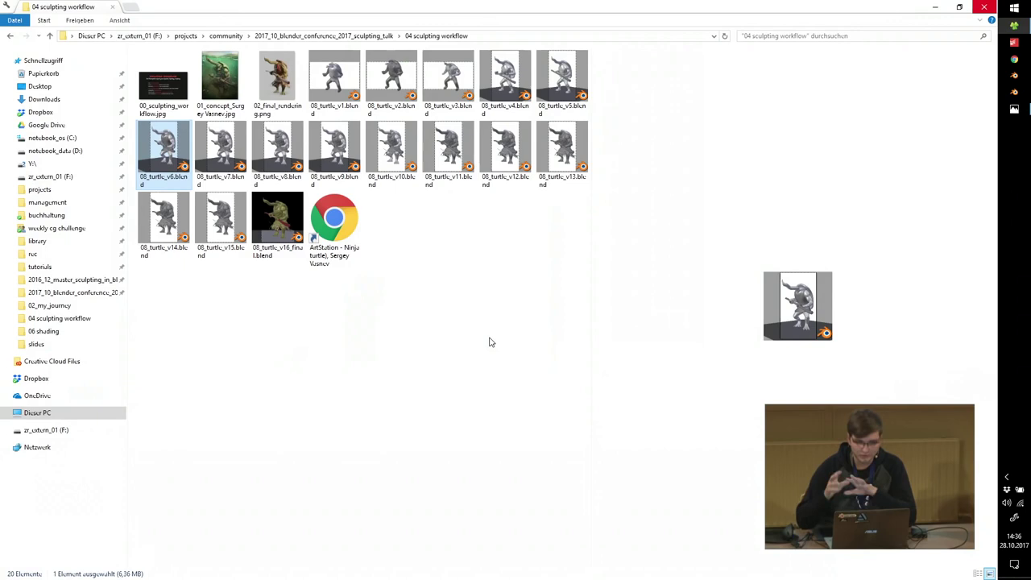
{"action": "double_click", "coordinate": [232, 148]}
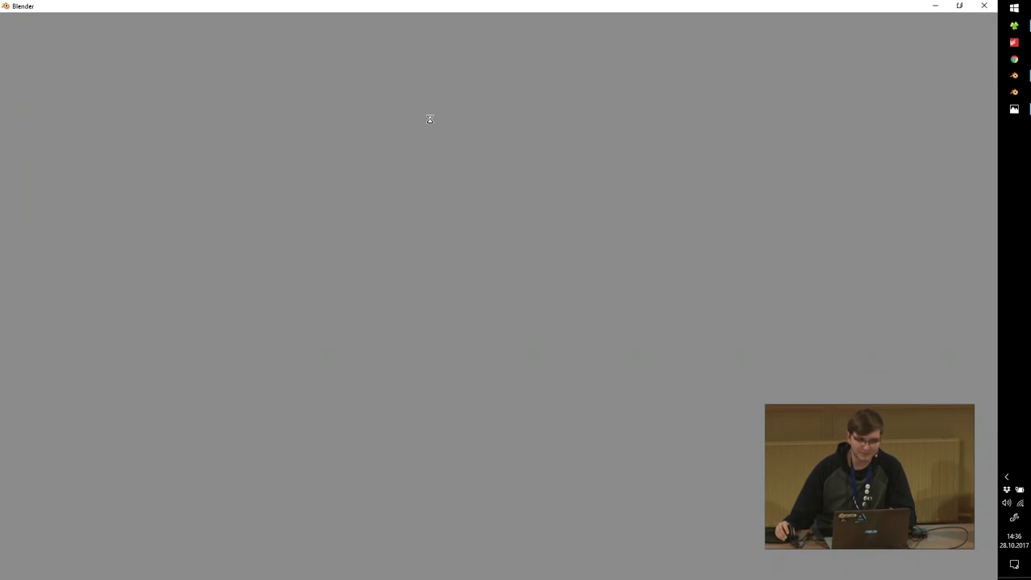
Maximize the 3D view, face the detailed torso armor from the front and switch it to Sculpt Mode.
{"action": "scroll", "coordinate": [433, 140], "scroll_direction": "up", "scroll_amount": 7}
{"action": "key", "text": "shift+space"}
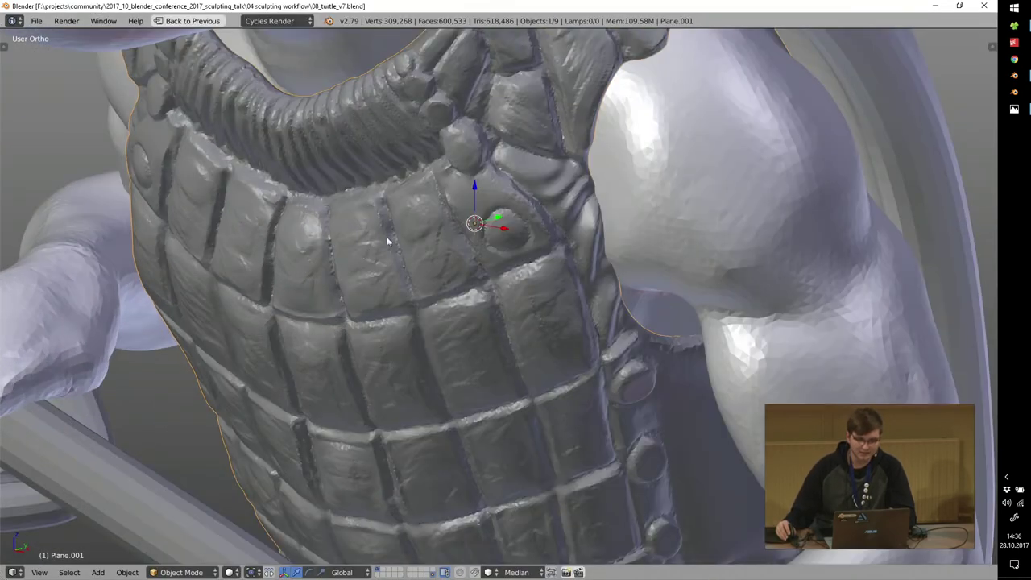
{"action": "middle_click_drag", "start_coordinate": [390, 241], "coordinate": [515, 203]}
{"action": "scroll", "coordinate": [518, 205], "scroll_direction": "up", "scroll_amount": 4}
{"action": "key", "text": "Tab"}
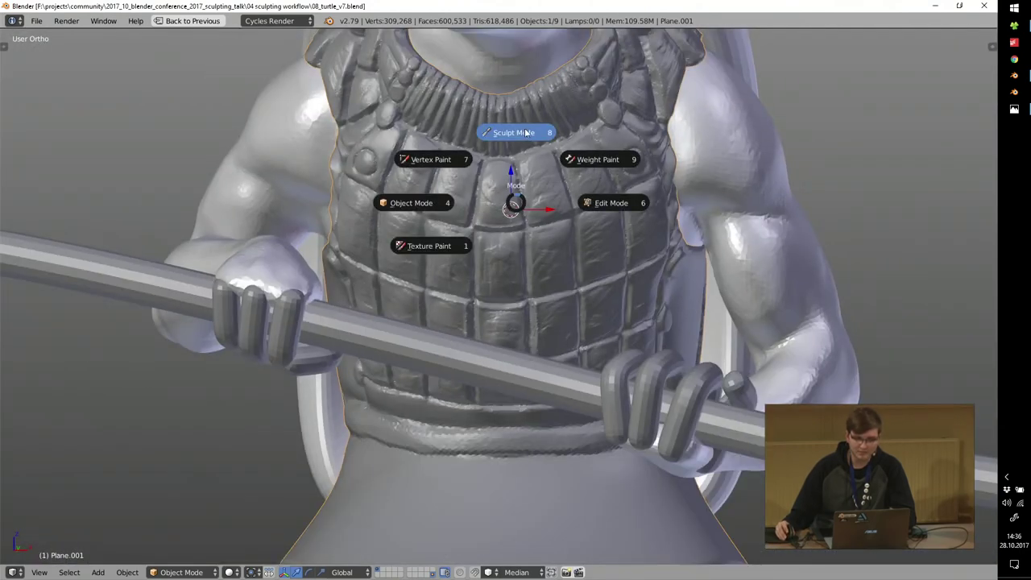
{"action": "left_click", "coordinate": [519, 157]}
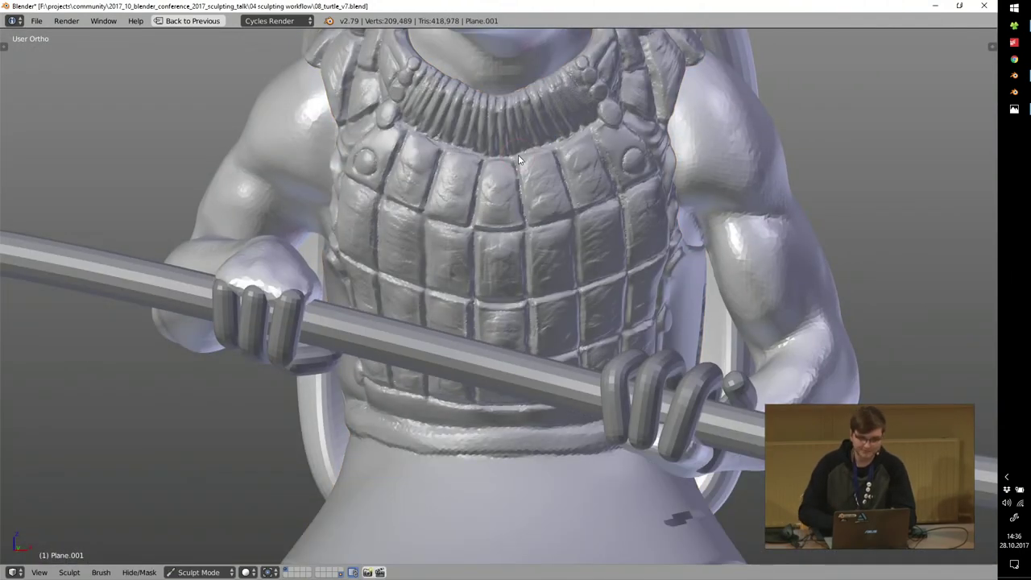
Sculpt a short raised vertical plate on the smooth armor skirt just below the belt.
{"action": "middle_click_drag", "start_coordinate": [374, 302], "coordinate": [372, 184], "text": "shift"}
{"action": "scroll", "coordinate": [405, 387], "scroll_direction": "up", "scroll_amount": 2}
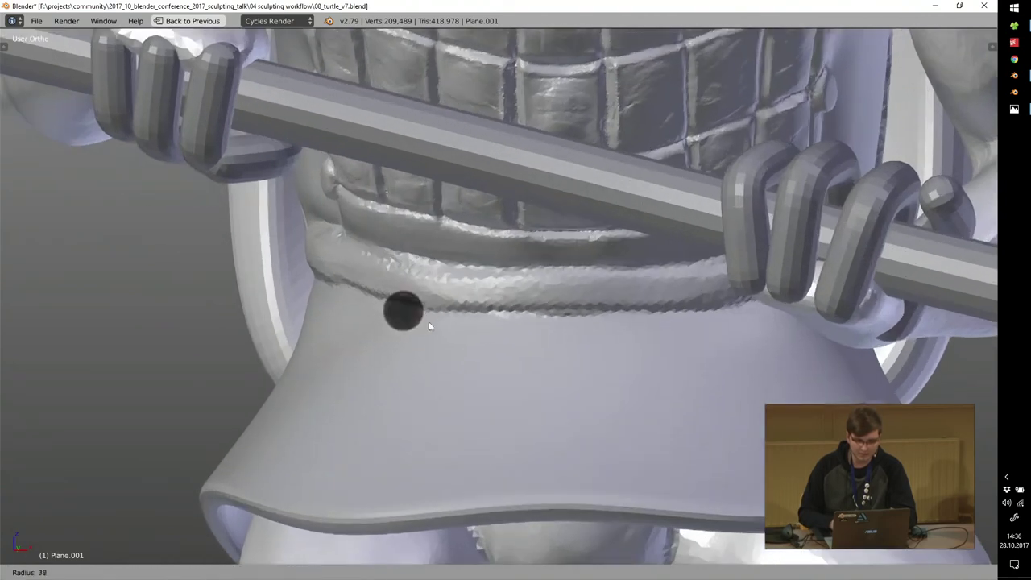
{"action": "mouse_move", "coordinate": [387, 417]}
{"action": "left_mouse_down"}
{"action": "mouse_move", "coordinate": [403, 375]}
{"action": "mouse_move", "coordinate": [397, 415]}
{"action": "left_mouse_up"}
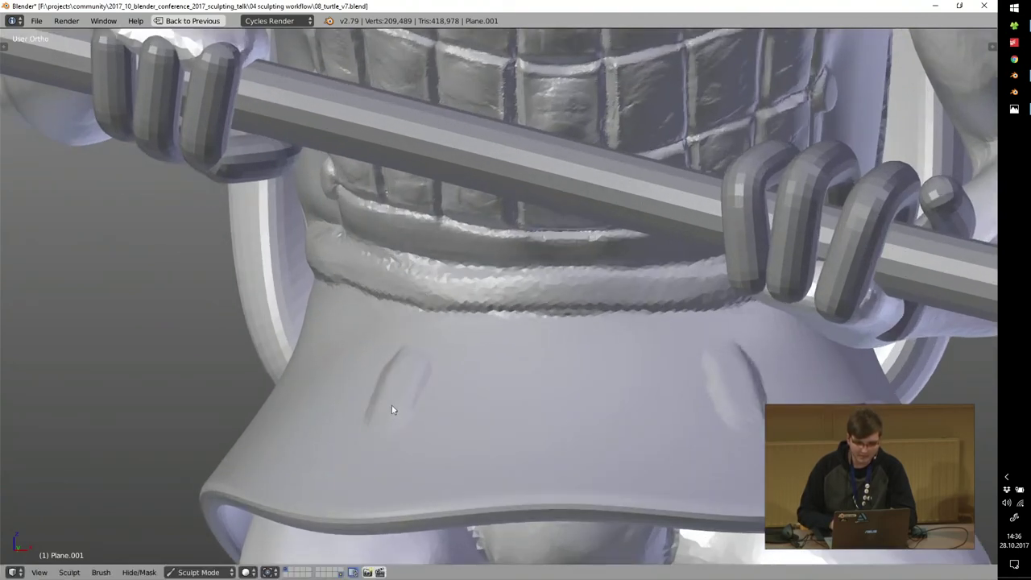
{"action": "middle_click_drag", "start_coordinate": [410, 392], "coordinate": [392, 416]}
{"action": "mouse_move", "coordinate": [391, 416]}
{"action": "left_mouse_down"}
{"action": "mouse_move", "coordinate": [388, 372]}
{"action": "mouse_move", "coordinate": [402, 400]}
{"action": "left_mouse_up"}
{"action": "middle_click_drag", "start_coordinate": [395, 406], "coordinate": [407, 385]}
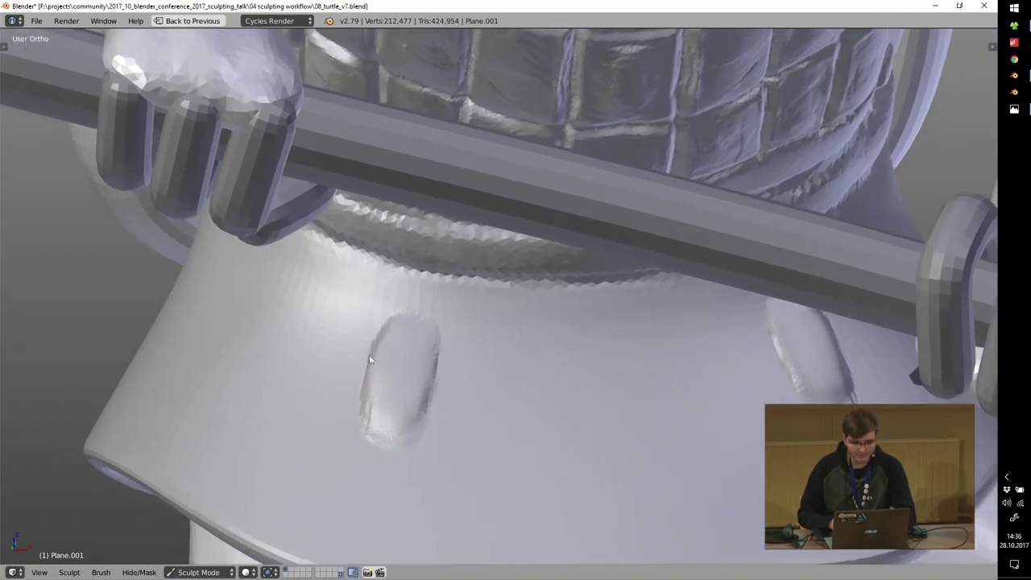
Crease the upper and lower ends of the raised skirt plate and carve a long line down each side toward the hem.
{"action": "left_click_drag", "start_coordinate": [367, 420], "coordinate": [415, 427]}
{"action": "left_click_drag", "start_coordinate": [393, 321], "coordinate": [435, 324]}
{"action": "key", "text": "t"}
{"action": "mouse_move", "coordinate": [519, 415]}
{"action": "left_mouse_down"}
{"action": "mouse_move", "coordinate": [538, 330]}
{"action": "mouse_move", "coordinate": [508, 487]}
{"action": "left_mouse_up"}
{"action": "left_click_drag", "start_coordinate": [495, 281], "coordinate": [451, 491]}
Build up a second plate below the first with Clay Strips at 51 px radius and define its lower edge with the Crease brush.
{"action": "key", "text": "3"}
{"action": "key", "text": "f"}
{"action": "left_click", "coordinate": [501, 457]}
{"action": "key", "text": "f"}
{"action": "left_click", "coordinate": [481, 467]}
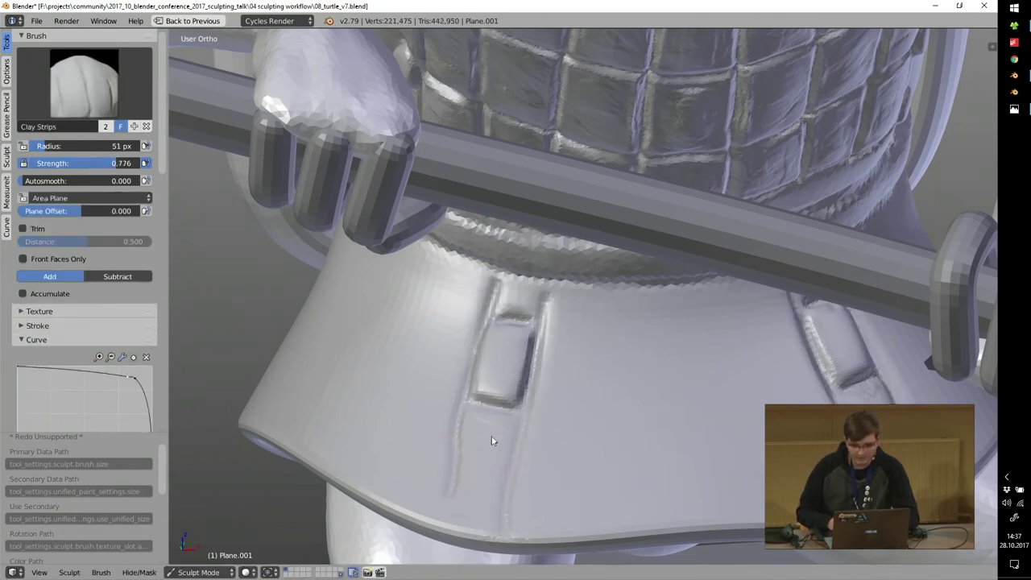
{"action": "left_click_drag", "start_coordinate": [482, 438], "coordinate": [476, 465]}
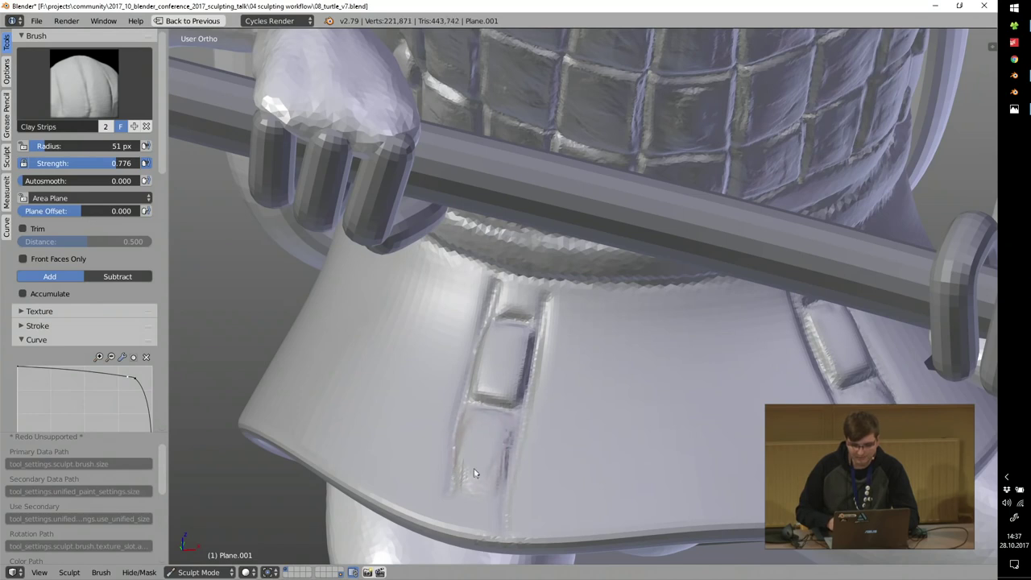
{"action": "key", "text": "shift+c"}
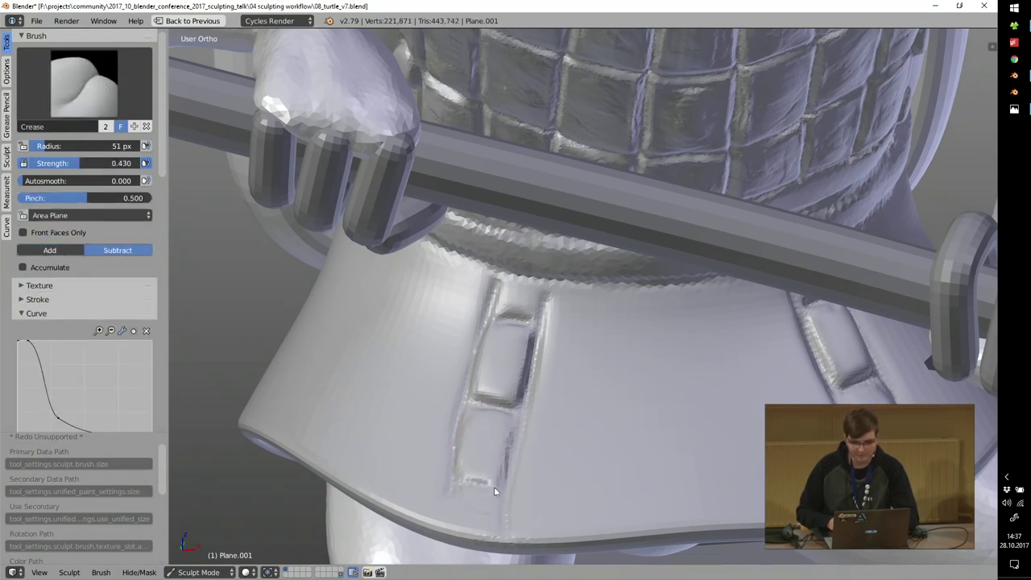
Examine the sculpted collar, shoulder pieces and chest plates of the armor up close and from the front.
{"action": "scroll", "coordinate": [589, 142], "scroll_direction": "down", "scroll_amount": 5}
{"action": "middle_click_drag", "start_coordinate": [587, 143], "coordinate": [540, 288], "text": "shift"}
{"action": "middle_click_drag", "start_coordinate": [604, 232], "coordinate": [598, 165]}
{"action": "scroll", "coordinate": [598, 165], "scroll_direction": "up", "scroll_amount": 5}
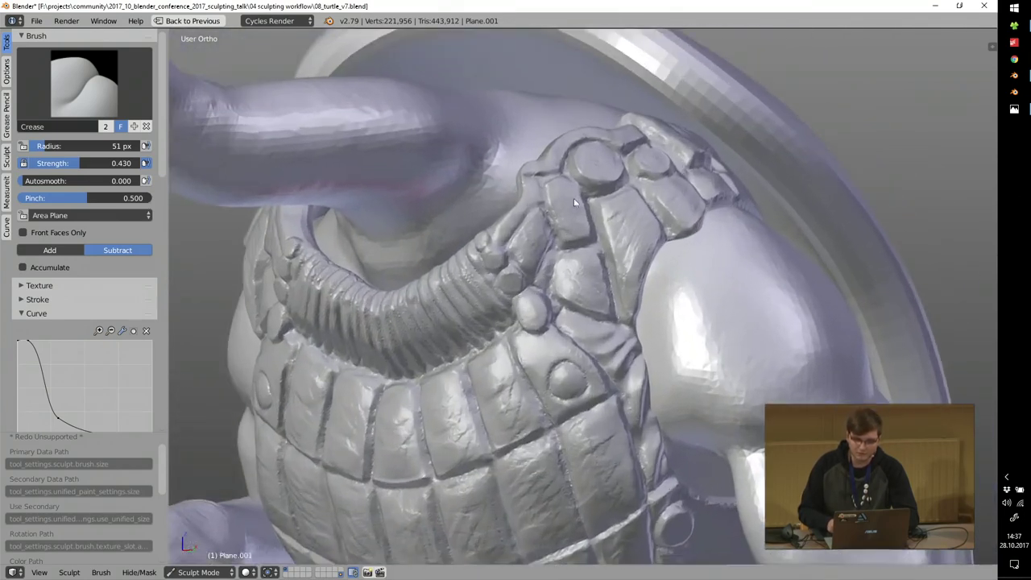
{"action": "scroll", "coordinate": [625, 299], "scroll_direction": "down", "scroll_amount": 3}
{"action": "middle_click_drag", "start_coordinate": [528, 276], "coordinate": [566, 289]}
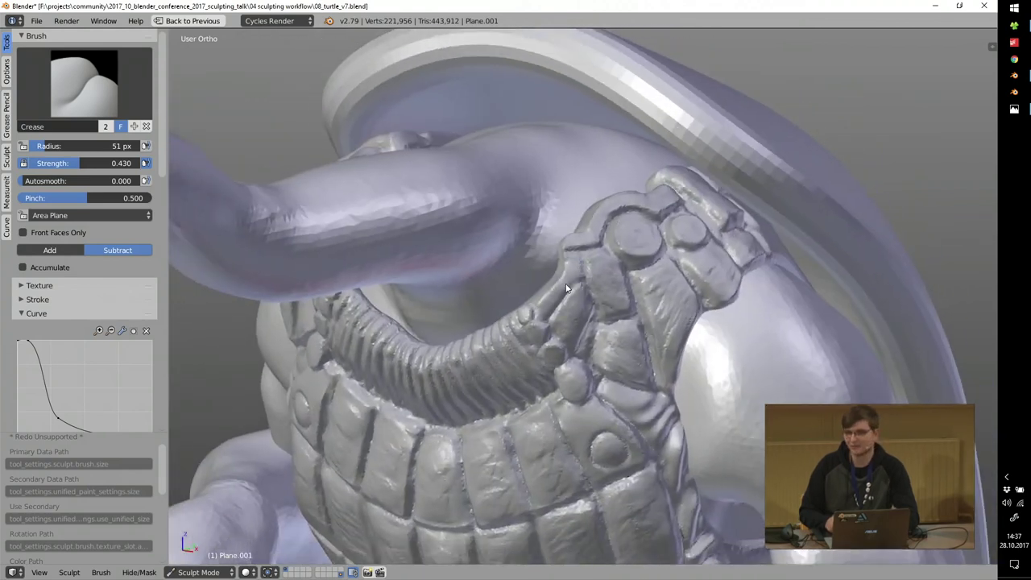
{"action": "middle_click_drag", "start_coordinate": [584, 172], "coordinate": [543, 262], "text": "ctrl"}
{"action": "middle_click_drag", "start_coordinate": [522, 212], "coordinate": [557, 326]}
{"action": "middle_click_drag", "start_coordinate": [546, 272], "coordinate": [552, 221]}
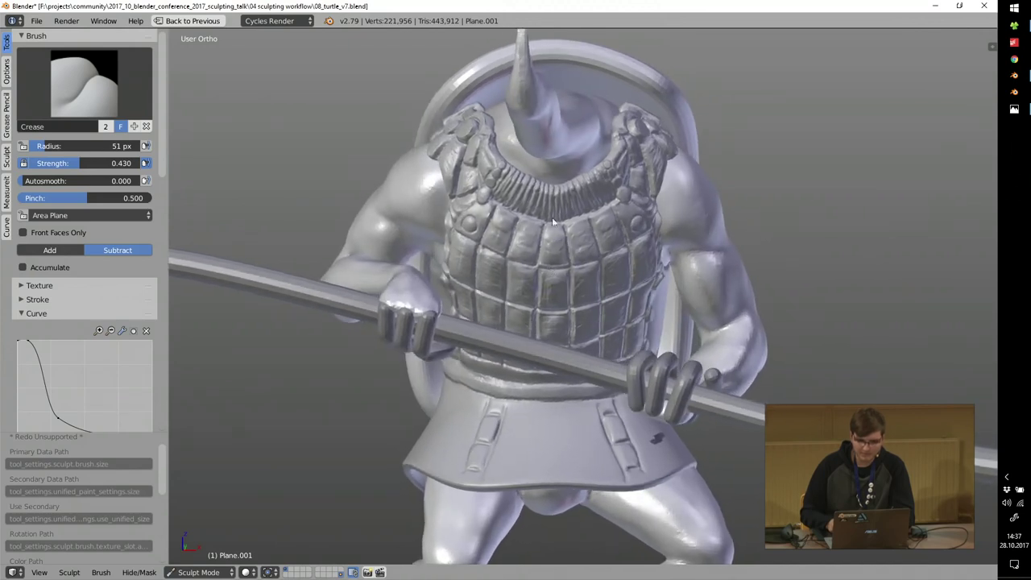
Close version 7 without saving and open 08_turtle_v8.blend.
{"action": "left_click", "coordinate": [985, 6]}
{"action": "left_click", "coordinate": [494, 335]}
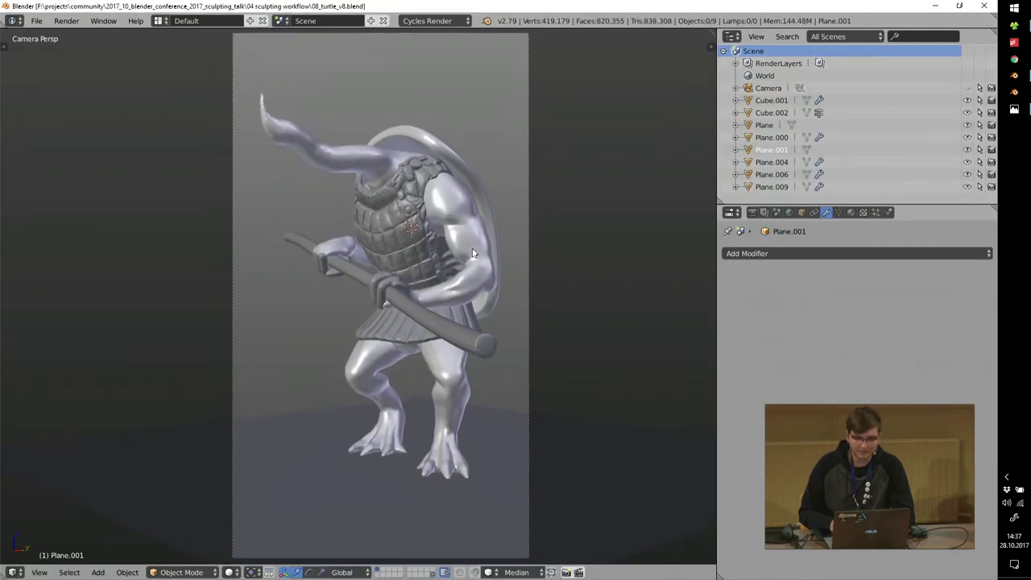
Examine the version 8 turtle through the camera, focusing on the pleated skirt, hands and staff.
{"action": "scroll", "coordinate": [473, 253], "scroll_direction": "up", "scroll_amount": 5}
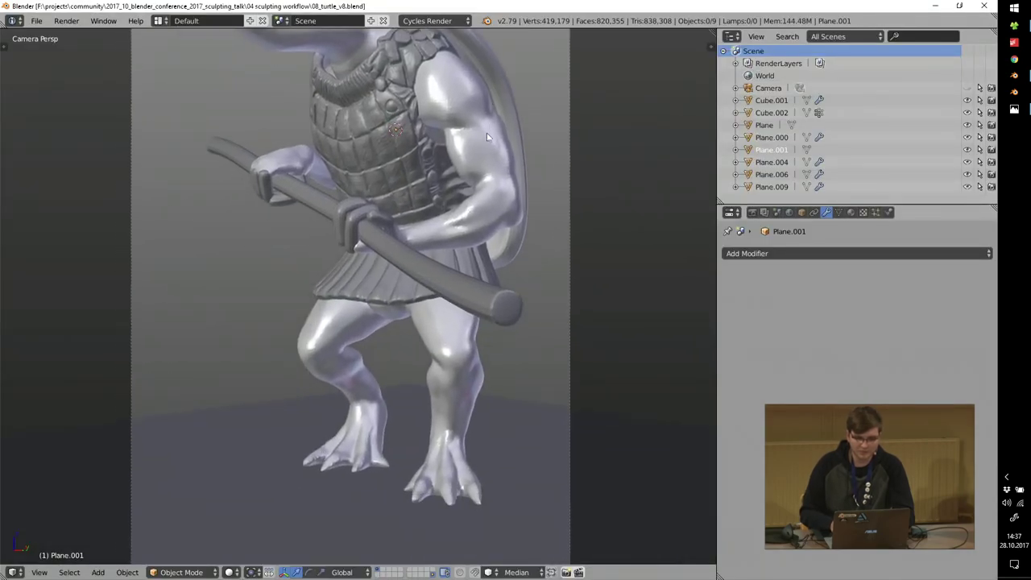
{"action": "scroll", "coordinate": [469, 118], "scroll_direction": "up", "scroll_amount": 7, "text": "shift"}
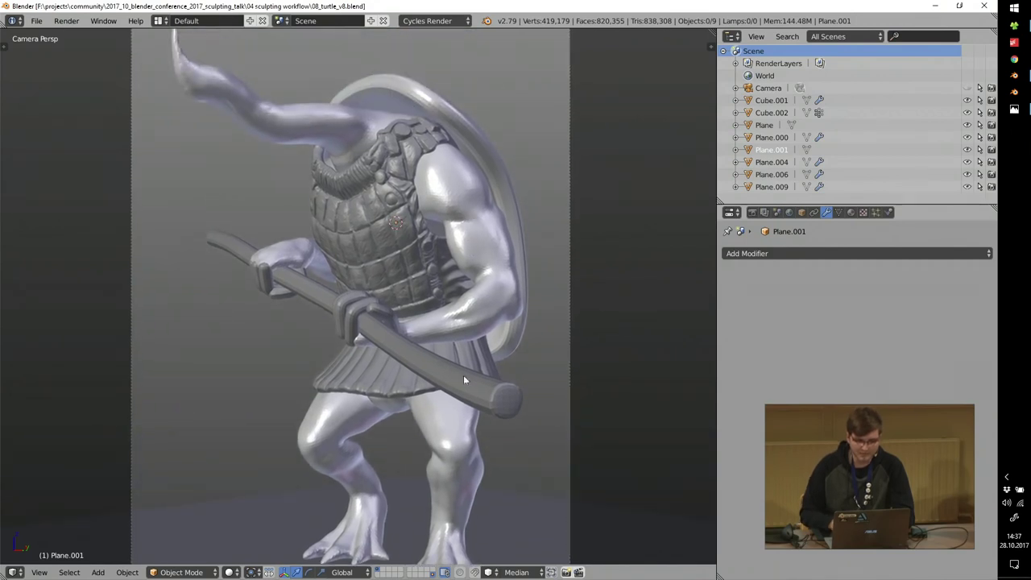
{"action": "scroll", "coordinate": [473, 384], "scroll_direction": "up", "scroll_amount": 2}
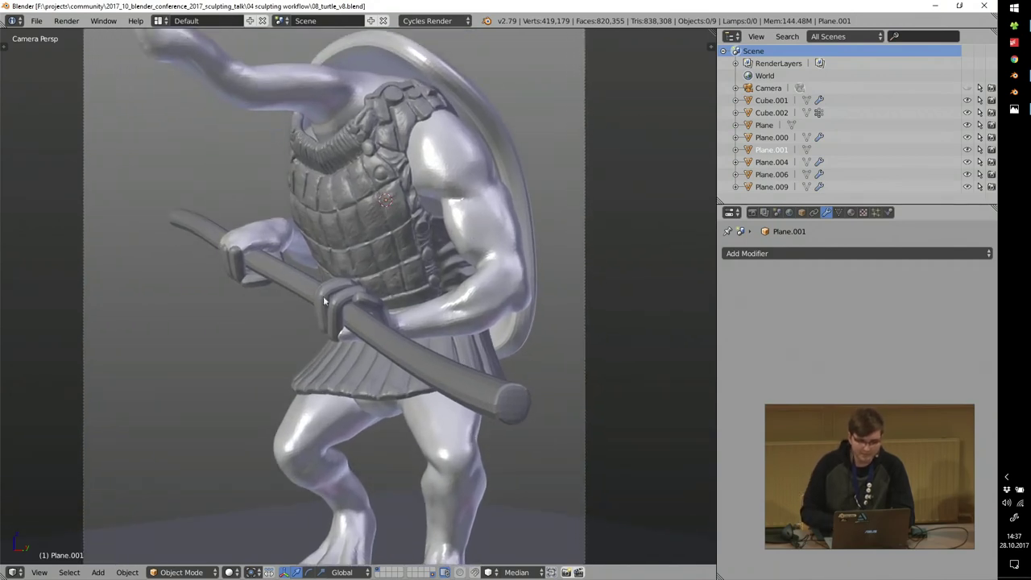
{"action": "scroll", "coordinate": [342, 320], "scroll_direction": "up", "scroll_amount": 3}
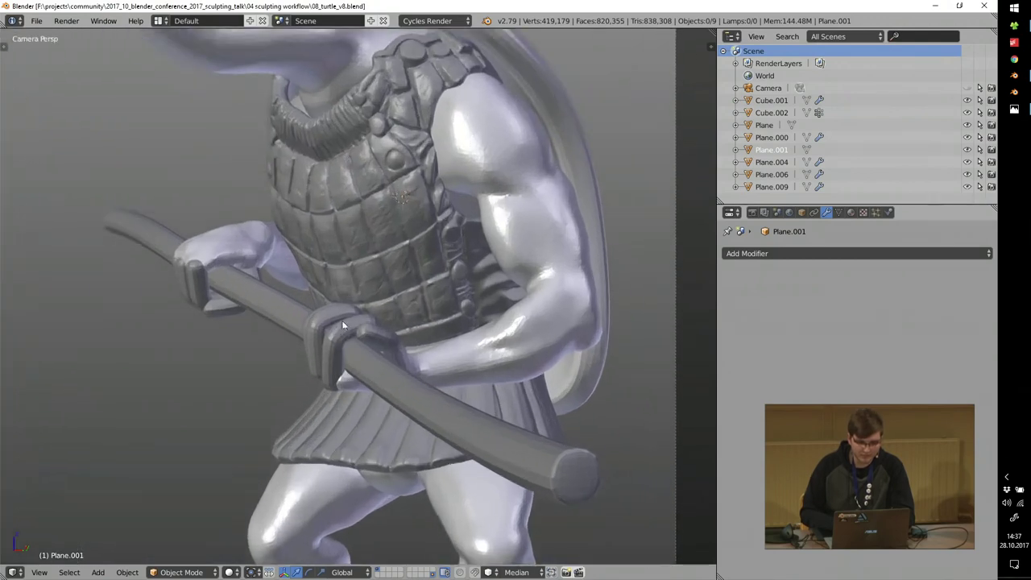
{"action": "scroll", "coordinate": [342, 320], "scroll_direction": "up", "scroll_amount": 2}
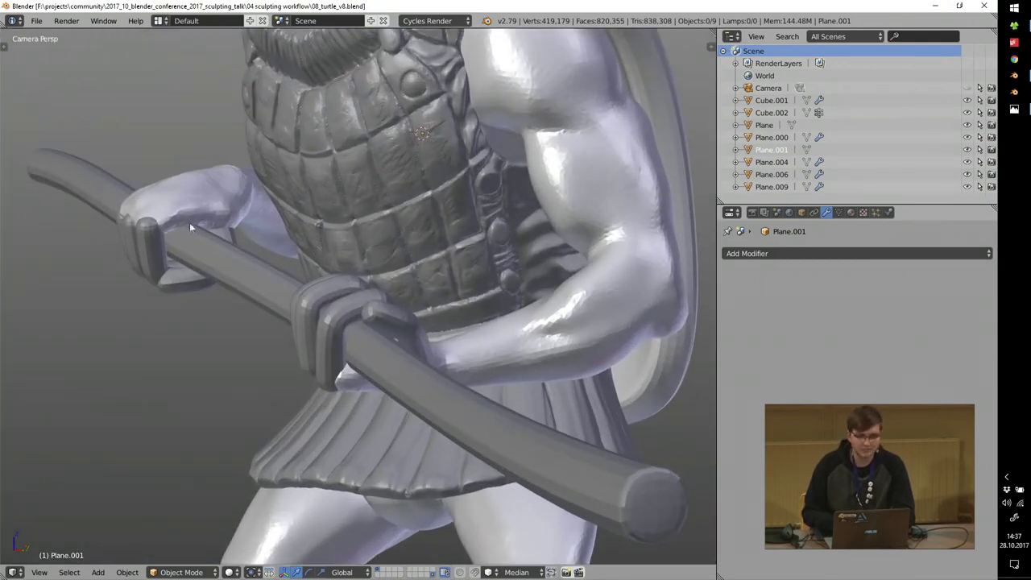
{"action": "scroll", "coordinate": [189, 222], "scroll_direction": "down", "scroll_amount": 5}
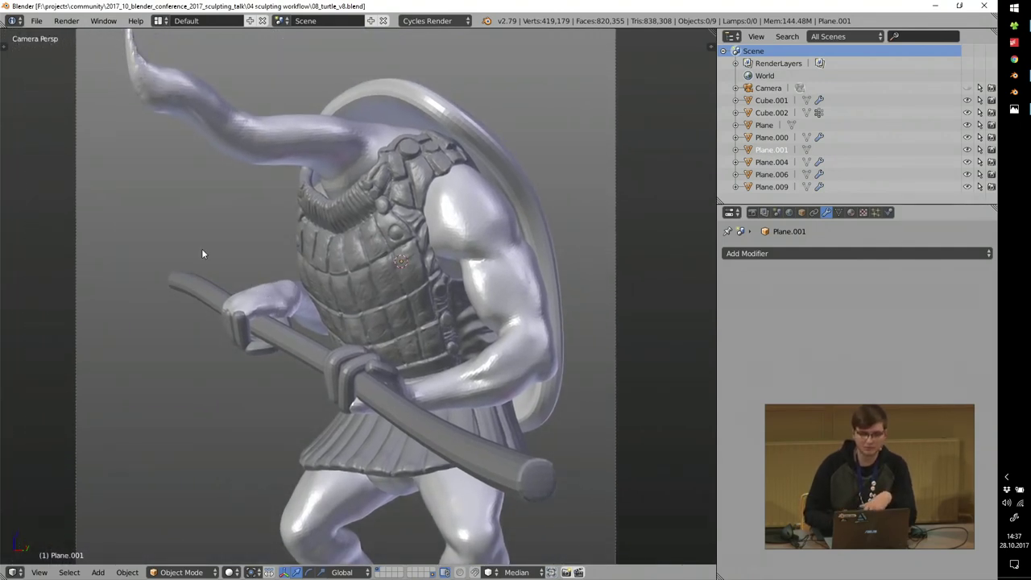
{"action": "scroll", "coordinate": [271, 149], "scroll_direction": "down", "scroll_amount": 2}
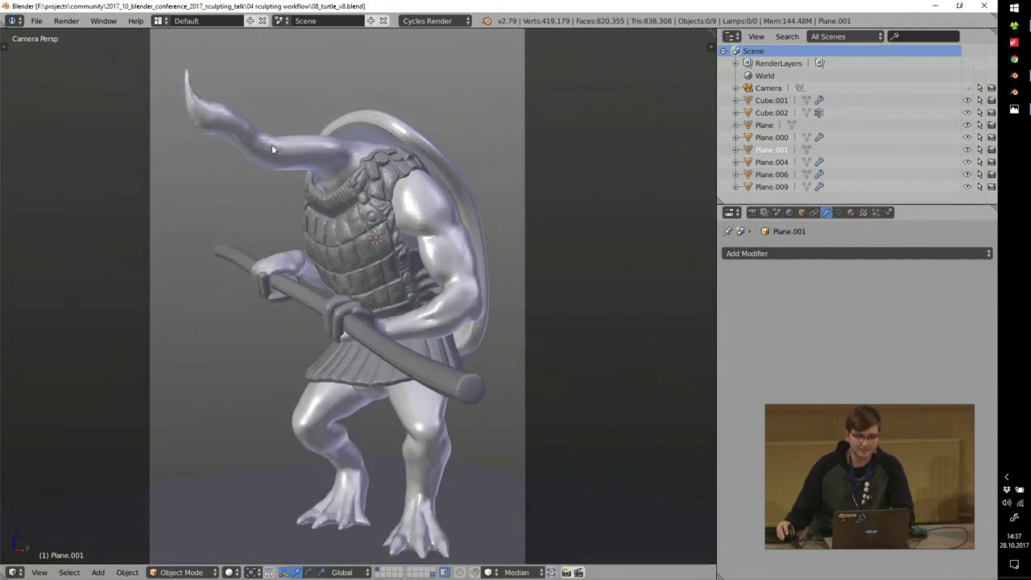
Select the turtle's body mesh and leave the camera view.
{"action": "middle_click_drag", "start_coordinate": [273, 145], "coordinate": [320, 240], "text": "shift"}
{"action": "right_click", "coordinate": [318, 232]}
{"action": "key", "text": "KP_0"}
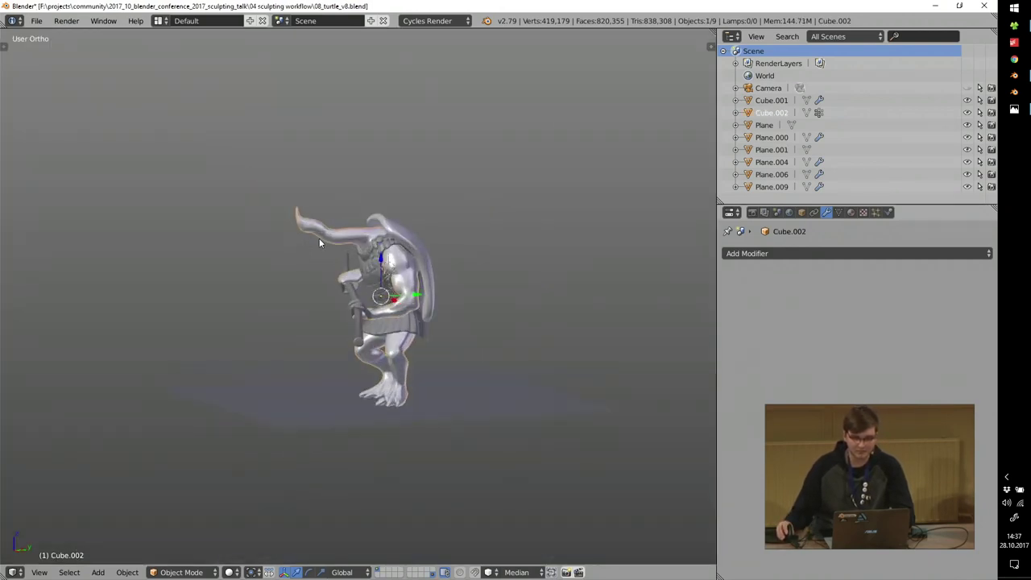
Add a cube, move it in front of the figure's shoulders over the head and neck, and rotate it to match the neck's slant.
{"action": "key", "text": "t"}
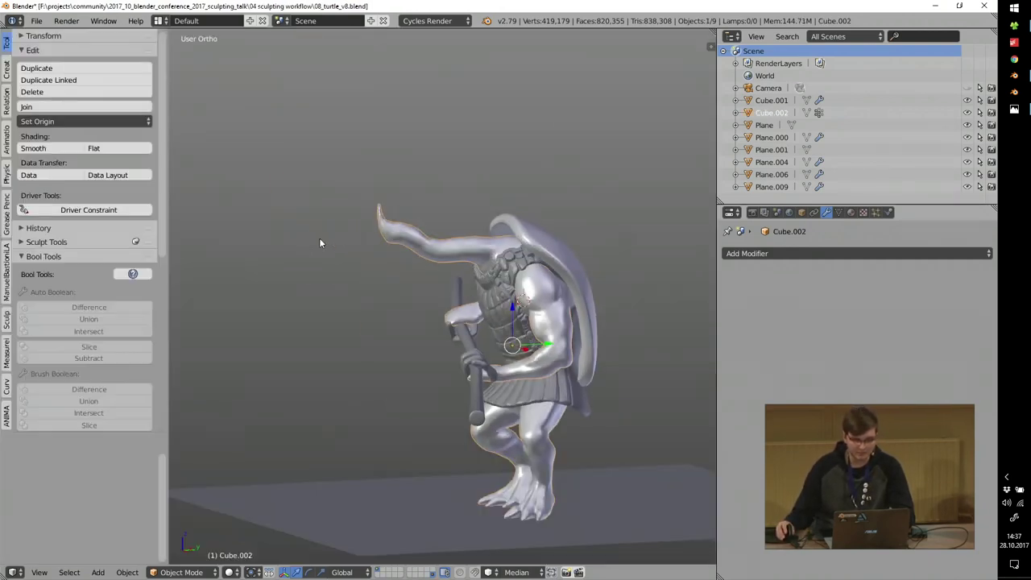
{"action": "key", "text": "shift+a"}
{"action": "mouse_move", "coordinate": [355, 266]}
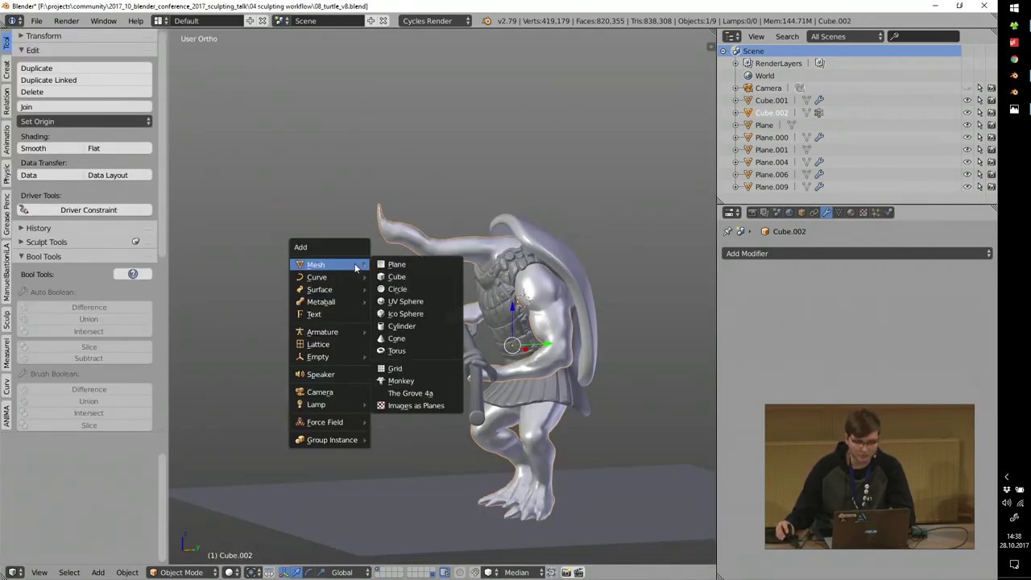
{"action": "left_click", "coordinate": [407, 277]}
{"action": "middle_click_drag", "start_coordinate": [420, 273], "coordinate": [398, 263]}
{"action": "key", "text": "g"}
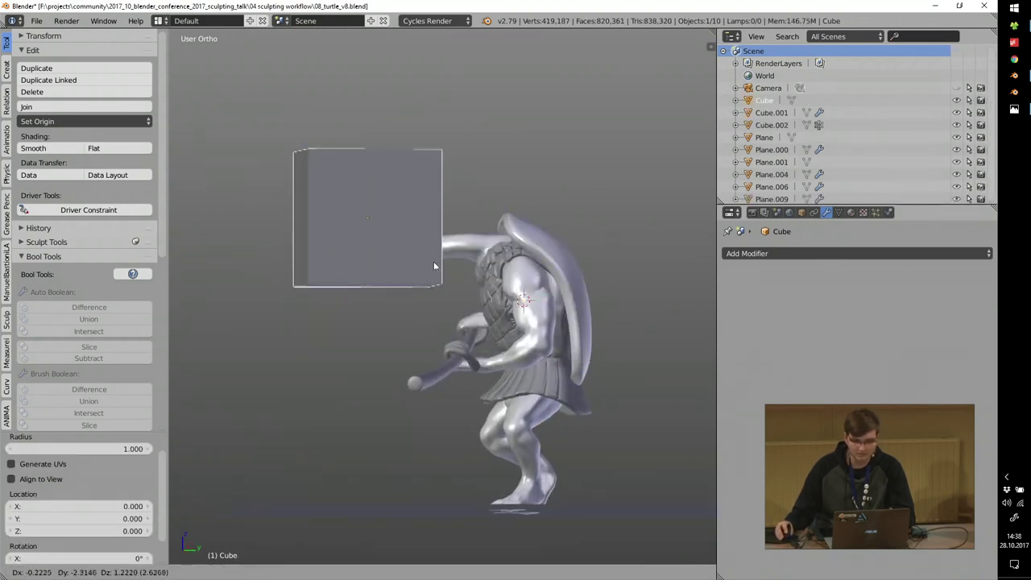
{"action": "left_click", "coordinate": [456, 268]}
{"action": "key", "text": "r"}
{"action": "left_click", "coordinate": [626, 301]}
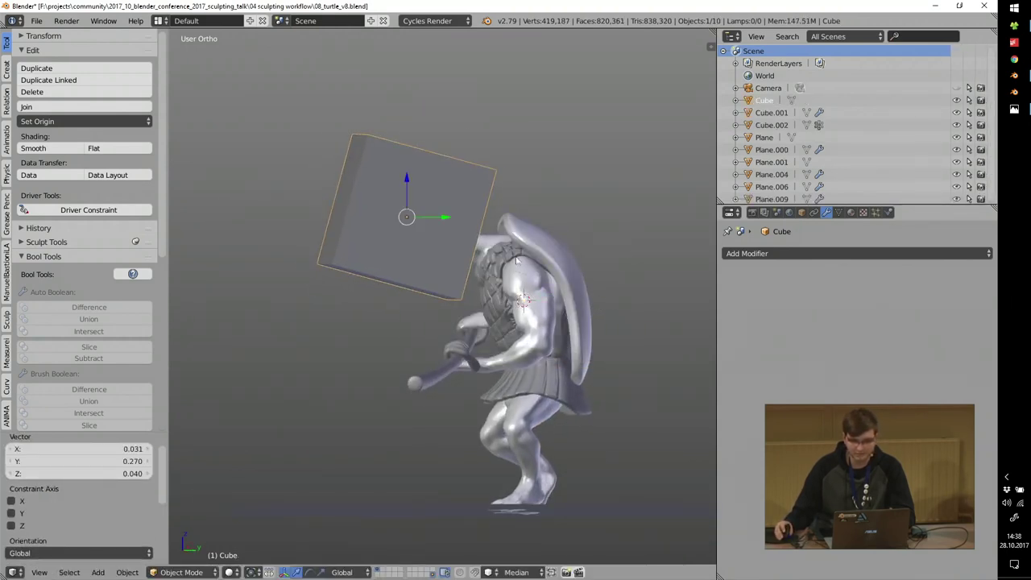
Subtract the cube from the body using the Sculpt Tools Difference operation to cut off the head and neck.
{"action": "scroll", "coordinate": [545, 289], "scroll_direction": "up", "scroll_amount": 2}
{"action": "right_click", "coordinate": [543, 285], "text": "shift"}
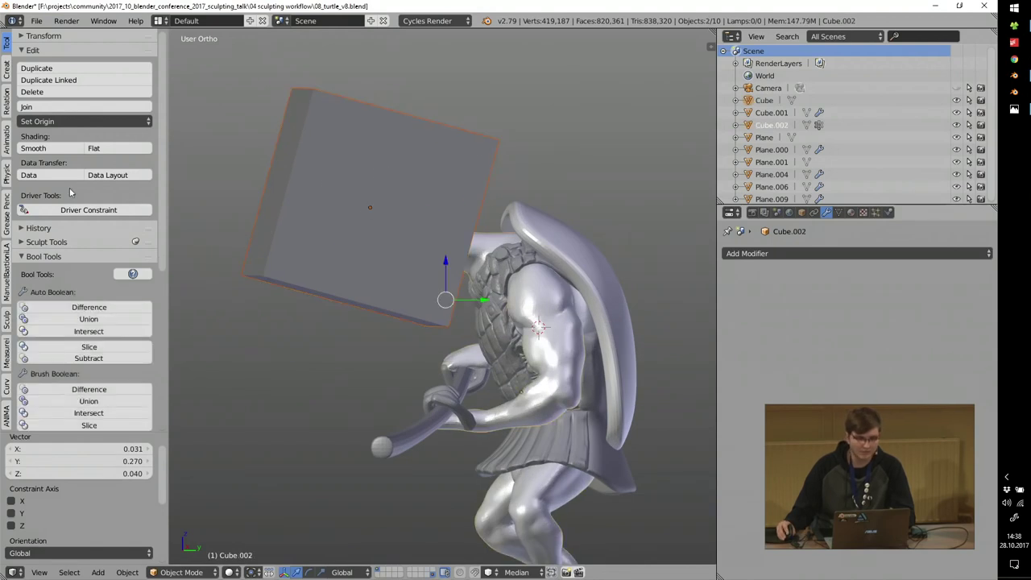
{"action": "left_click_drag", "start_coordinate": [56, 50], "coordinate": [80, 268]}
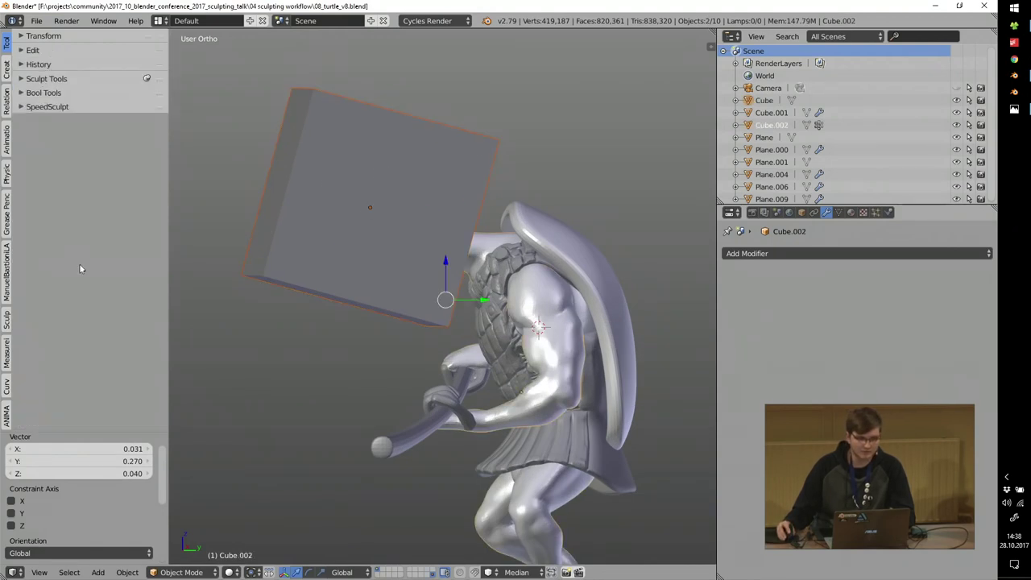
{"action": "left_click", "coordinate": [49, 79]}
{"action": "left_click", "coordinate": [84, 169]}
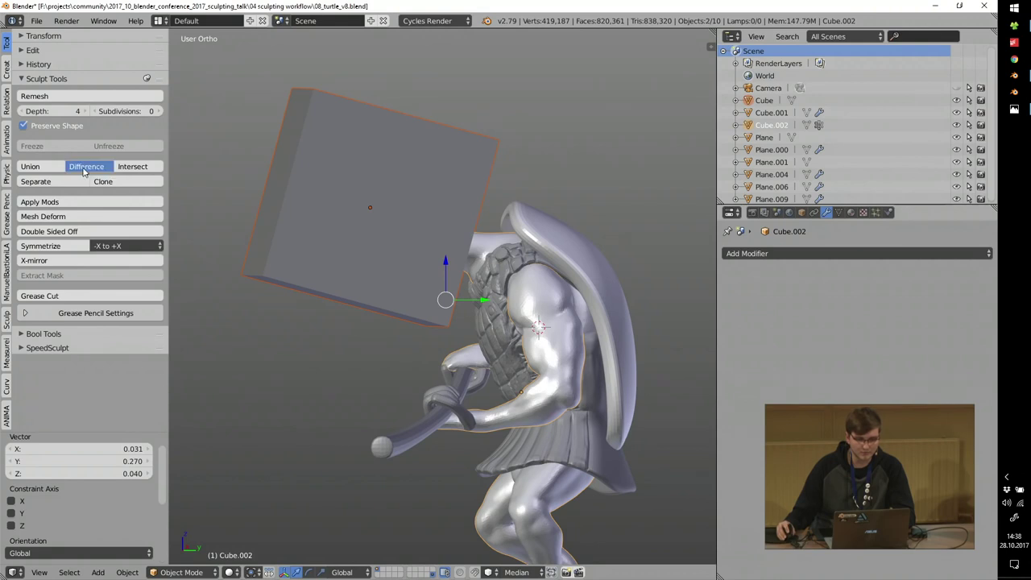
{"action": "scroll", "coordinate": [525, 255], "scroll_direction": "up", "scroll_amount": 5}
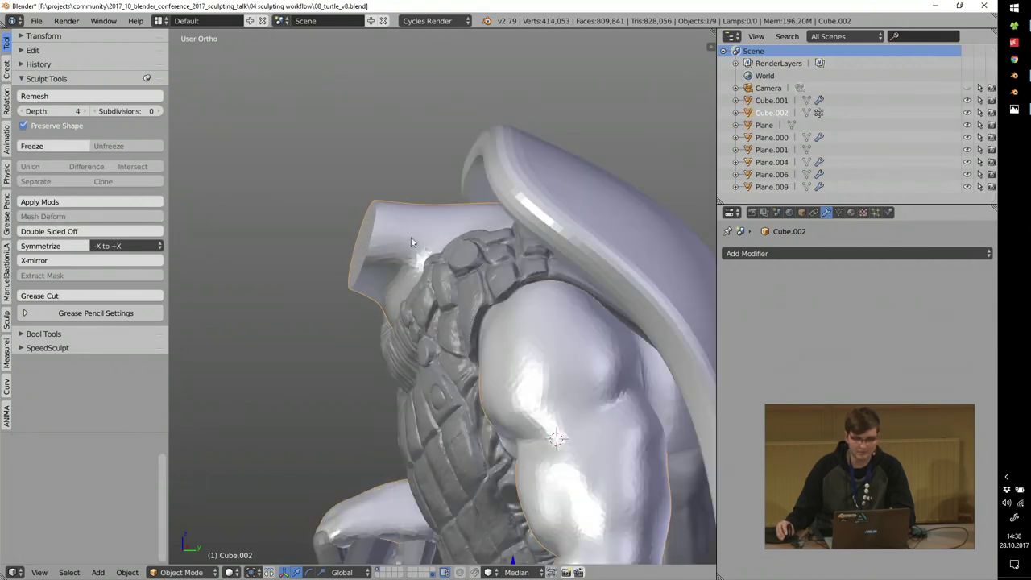
Put the body in Sculpt Mode, set the brush radius to 107 px and enable dynamic topology.
{"action": "middle_click_drag", "start_coordinate": [412, 239], "coordinate": [447, 242]}
{"action": "key", "text": "Tab"}
{"action": "left_click", "coordinate": [434, 149]}
{"action": "scroll", "coordinate": [456, 275], "scroll_direction": "up", "scroll_amount": 3}
{"action": "key", "text": "f"}
{"action": "left_click", "coordinate": [493, 272]}
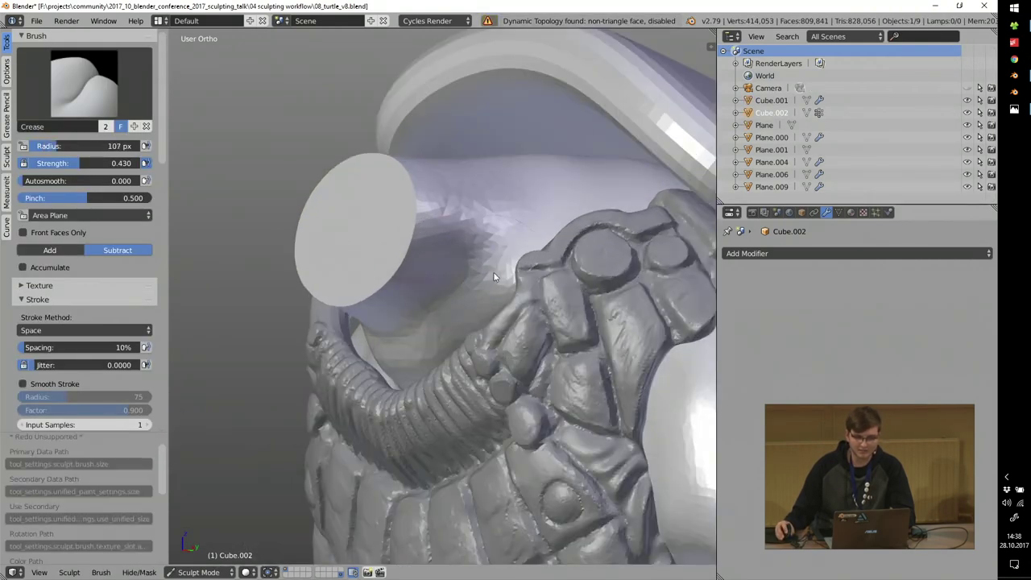
{"action": "key", "text": "ctrl+d"}
{"action": "key", "text": "Return"}
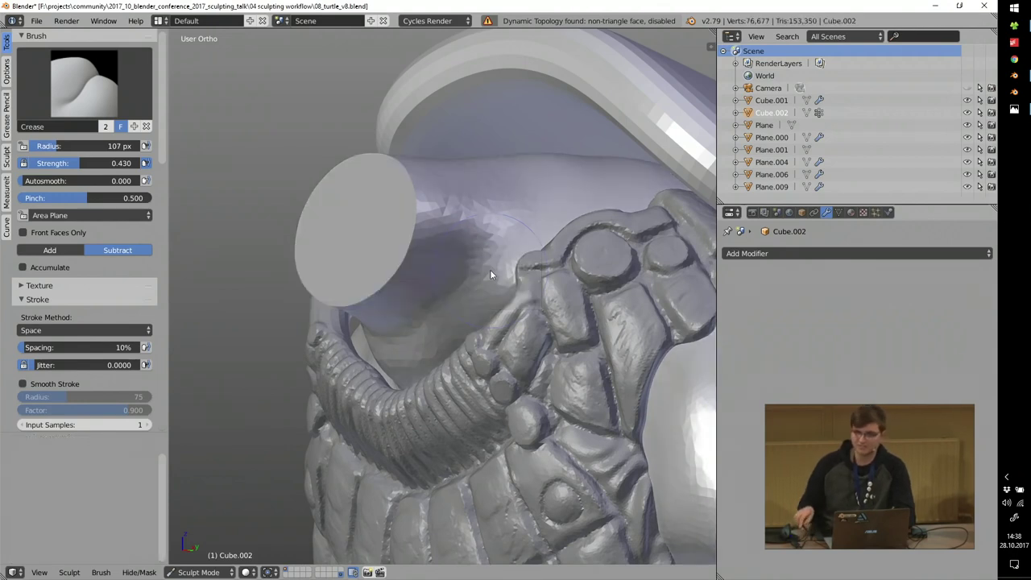
Choose the Clay Strips brush and set the Dyntopo resolution to 38.98 by sampling the neck surface.
{"action": "key", "text": "3"}
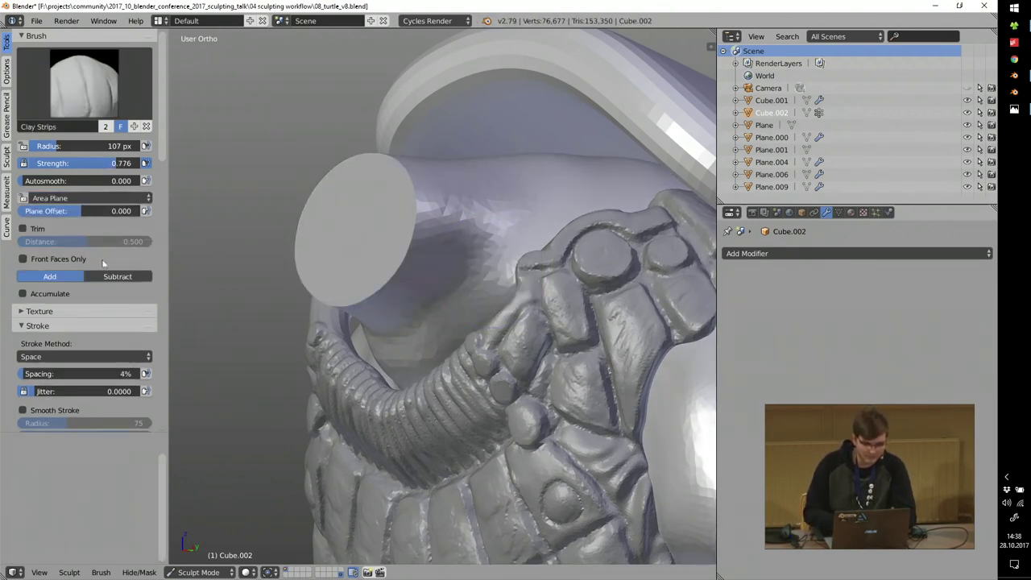
{"action": "left_click", "coordinate": [50, 325]}
{"action": "left_click", "coordinate": [58, 345]}
{"action": "left_click", "coordinate": [56, 361]}
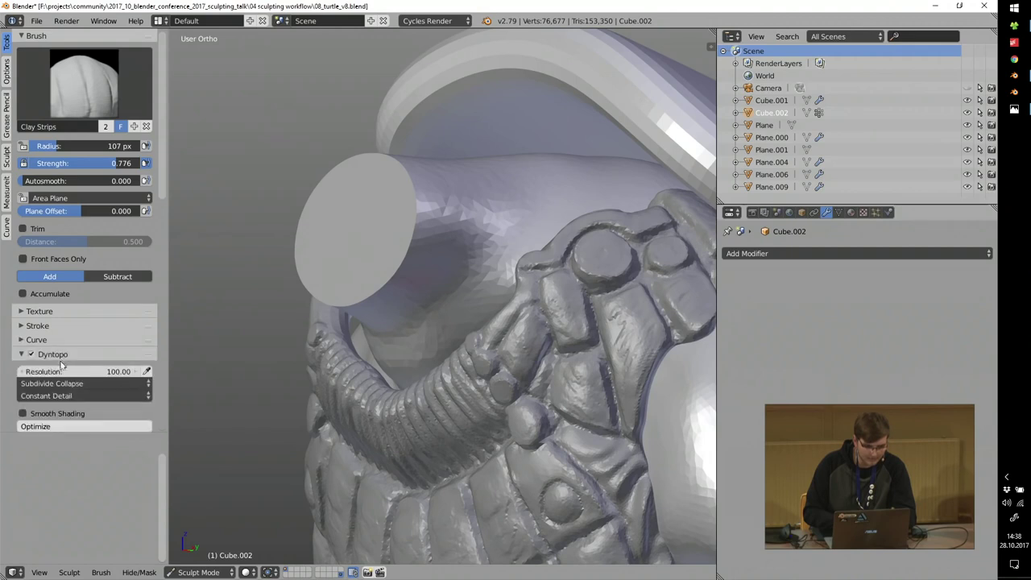
{"action": "scroll", "coordinate": [121, 322], "scroll_direction": "down", "scroll_amount": 3}
{"action": "left_click", "coordinate": [147, 271]}
{"action": "left_click", "coordinate": [474, 212]}
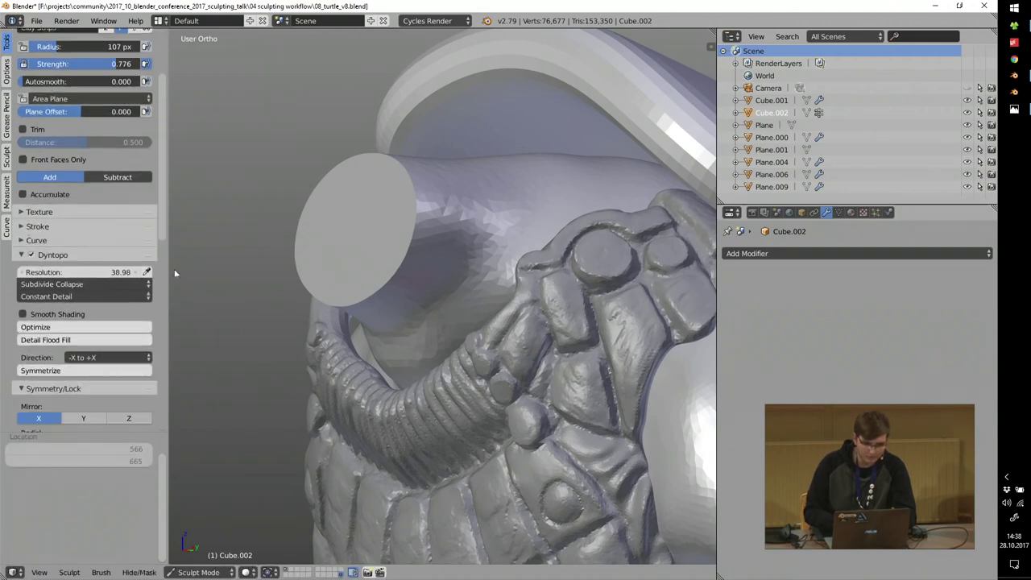
Build up and round off the flat neck stump with Clay Strips strokes, adjusting the brush radius, and return to Object Mode.
{"action": "mouse_move", "coordinate": [355, 250]}
{"action": "left_mouse_down"}
{"action": "mouse_move", "coordinate": [395, 236]}
{"action": "mouse_move", "coordinate": [413, 208]}
{"action": "mouse_move", "coordinate": [407, 185]}
{"action": "left_mouse_up"}
{"action": "mouse_move", "coordinate": [419, 225]}
{"action": "middle_mouse_down"}
{"action": "mouse_move", "coordinate": [391, 235]}
{"action": "mouse_move", "coordinate": [415, 219]}
{"action": "middle_mouse_up"}
{"action": "mouse_move", "coordinate": [415, 219]}
{"action": "left_mouse_down"}
{"action": "mouse_move", "coordinate": [394, 193]}
{"action": "mouse_move", "coordinate": [343, 201]}
{"action": "mouse_move", "coordinate": [377, 278]}
{"action": "mouse_move", "coordinate": [441, 213]}
{"action": "mouse_move", "coordinate": [354, 285]}
{"action": "mouse_move", "coordinate": [379, 209]}
{"action": "left_mouse_up"}
{"action": "middle_click_drag", "start_coordinate": [390, 241], "coordinate": [398, 224]}
{"action": "key", "text": "f"}
{"action": "left_click", "coordinate": [429, 200]}
{"action": "mouse_move", "coordinate": [429, 196]}
{"action": "left_mouse_down"}
{"action": "mouse_move", "coordinate": [334, 224]}
{"action": "mouse_move", "coordinate": [368, 260]}
{"action": "mouse_move", "coordinate": [379, 231]}
{"action": "mouse_move", "coordinate": [404, 234]}
{"action": "mouse_move", "coordinate": [363, 266]}
{"action": "mouse_move", "coordinate": [437, 242]}
{"action": "left_mouse_up"}
{"action": "middle_click_drag", "start_coordinate": [407, 230], "coordinate": [378, 334], "text": "ctrl"}
{"action": "mouse_move", "coordinate": [484, 242]}
{"action": "middle_mouse_down"}
{"action": "mouse_move", "coordinate": [387, 230]}
{"action": "mouse_move", "coordinate": [435, 243]}
{"action": "middle_mouse_up"}
{"action": "scroll", "coordinate": [436, 243], "scroll_direction": "down", "scroll_amount": 3}
{"action": "key", "text": "Tab"}
{"action": "left_click", "coordinate": [381, 281]}
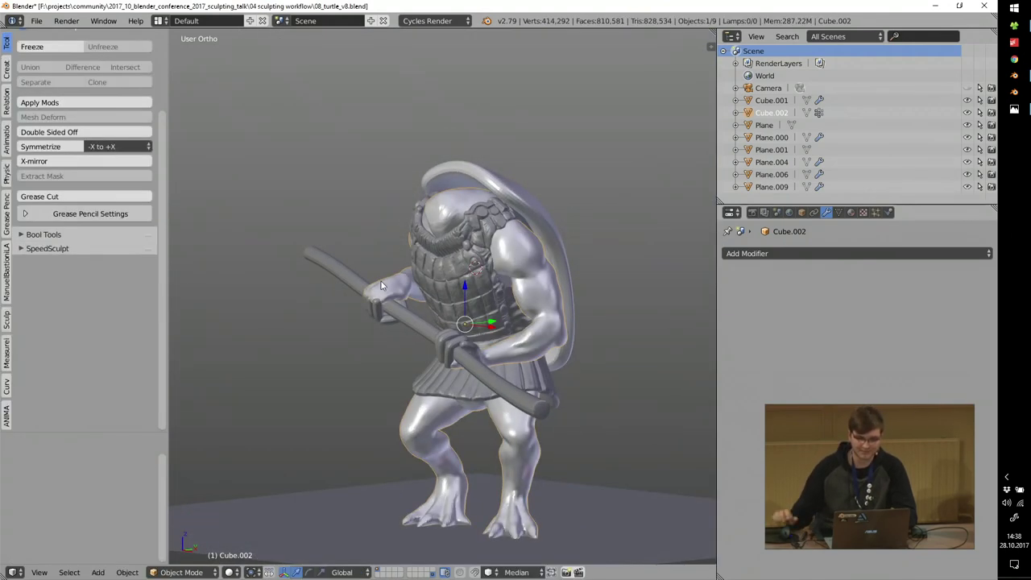
Quit without saving the changes, open 08_turtle_v9.blend and examine the figure's body and armour.
{"action": "key", "text": "alt+F4"}
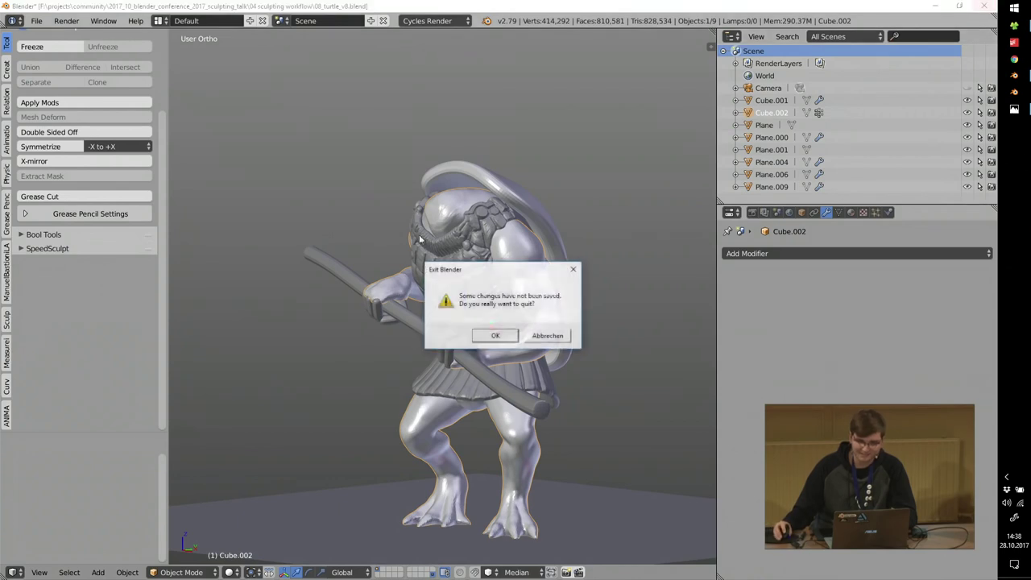
{"action": "left_click", "coordinate": [491, 333]}
{"action": "double_click", "coordinate": [330, 148]}
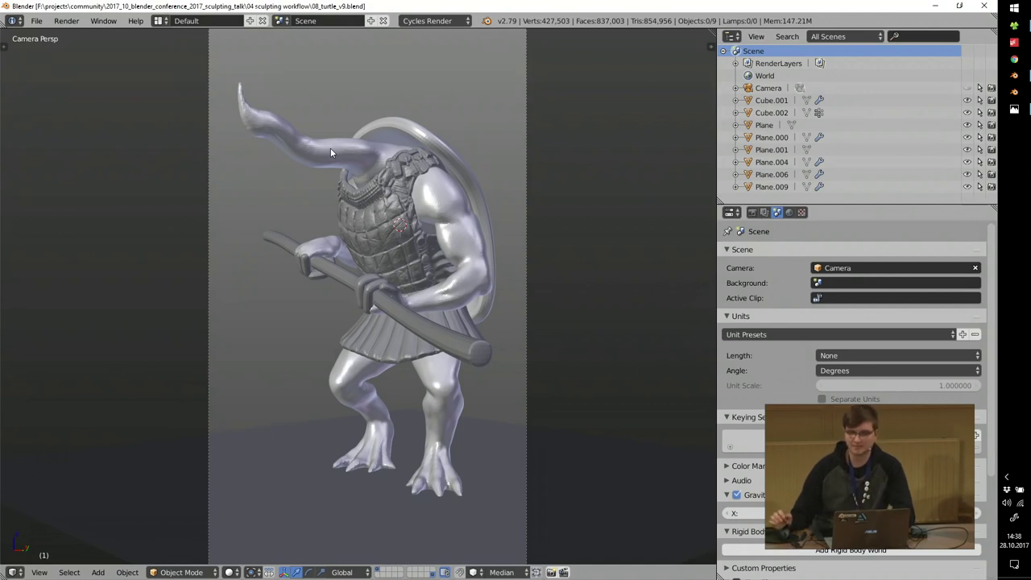
{"action": "scroll", "coordinate": [410, 237], "scroll_direction": "up", "scroll_amount": 1}
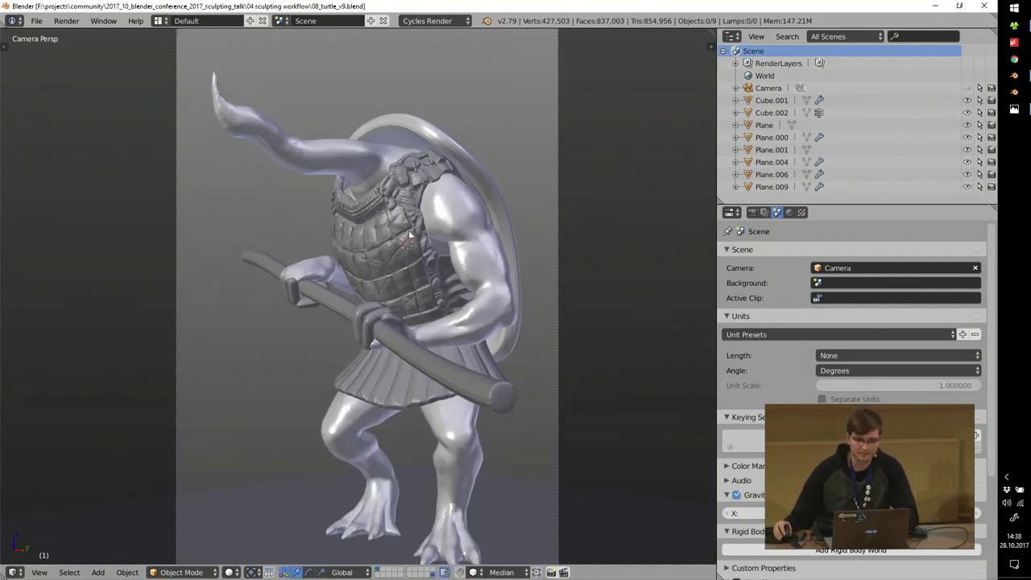
{"action": "middle_click_drag", "start_coordinate": [410, 237], "coordinate": [398, 211], "text": "shift"}
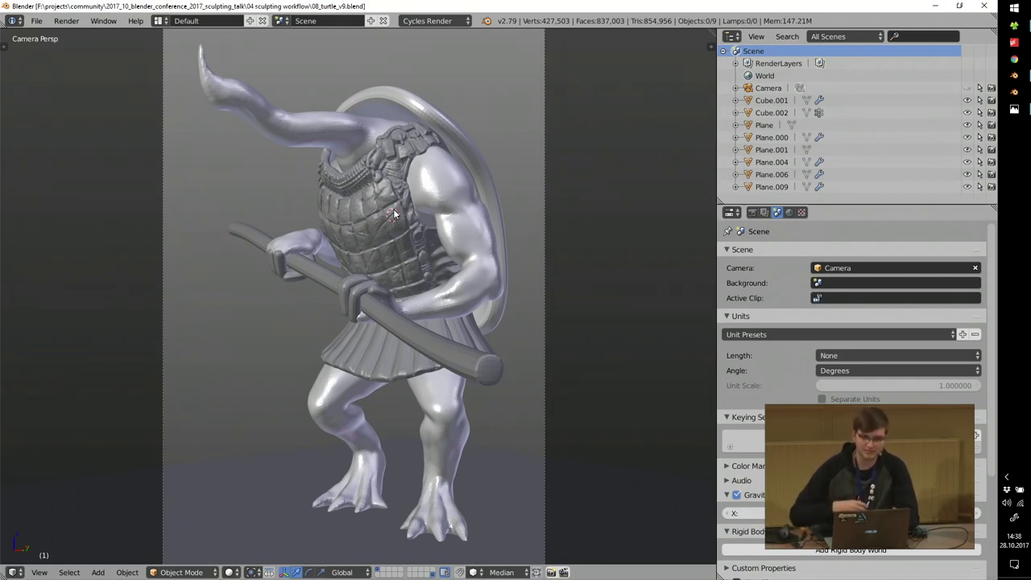
{"action": "middle_click_drag", "start_coordinate": [364, 223], "coordinate": [421, 217]}
{"action": "scroll", "coordinate": [421, 215], "scroll_direction": "up", "scroll_amount": 4}
{"action": "middle_click_drag", "start_coordinate": [529, 269], "coordinate": [457, 268]}
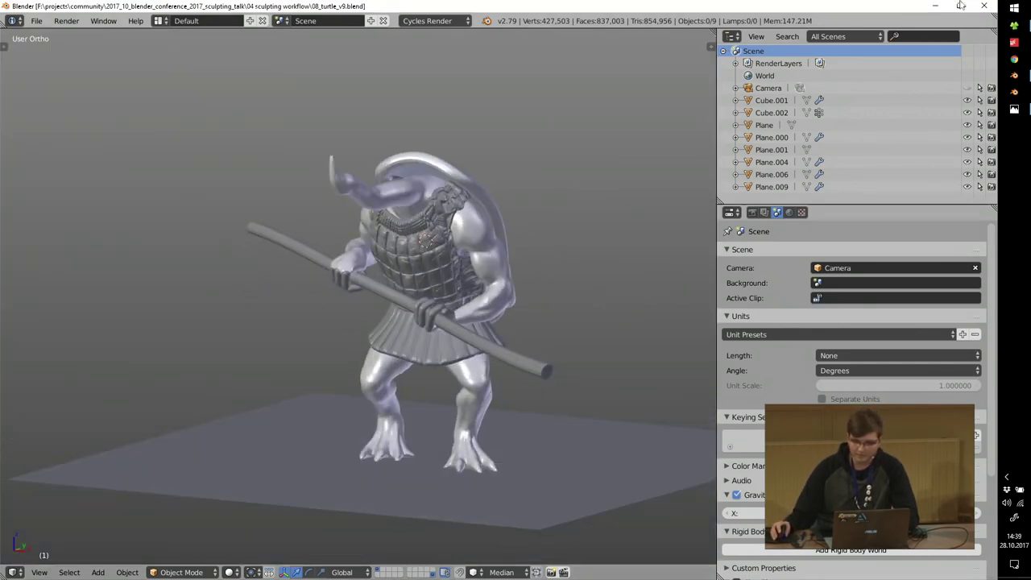
Close the file, open 08_turtle_v10.blend and examine the shell, belt and cloth pieces from the front, back and side.
{"action": "left_click", "coordinate": [983, 5]}
{"action": "double_click", "coordinate": [392, 149]}
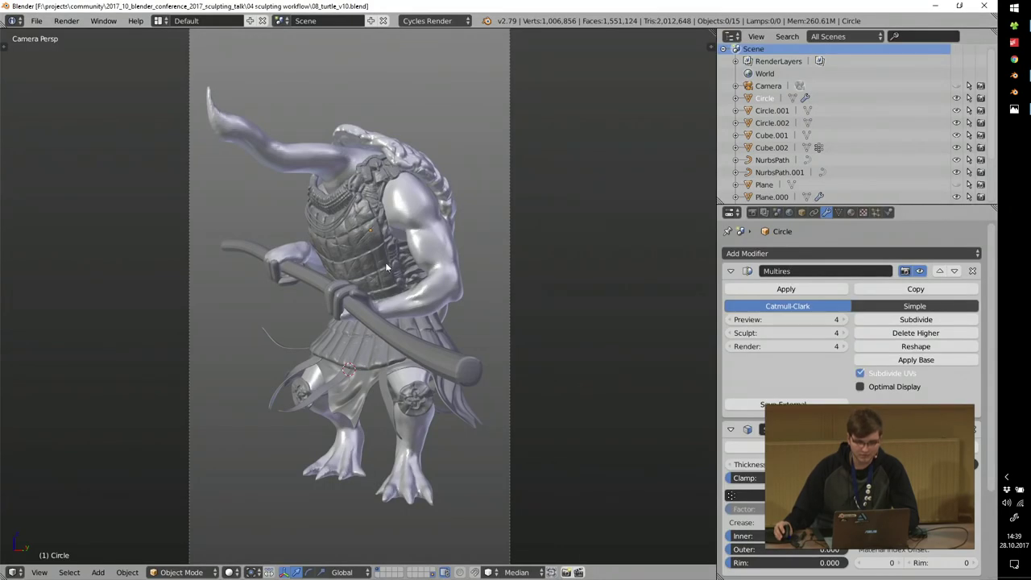
{"action": "scroll", "coordinate": [433, 180], "scroll_direction": "up", "scroll_amount": 5}
{"action": "scroll", "coordinate": [483, 194], "scroll_direction": "down", "scroll_amount": 1}
{"action": "middle_click_drag", "start_coordinate": [453, 192], "coordinate": [444, 190]}
{"action": "scroll", "coordinate": [379, 254], "scroll_direction": "up", "scroll_amount": 1}
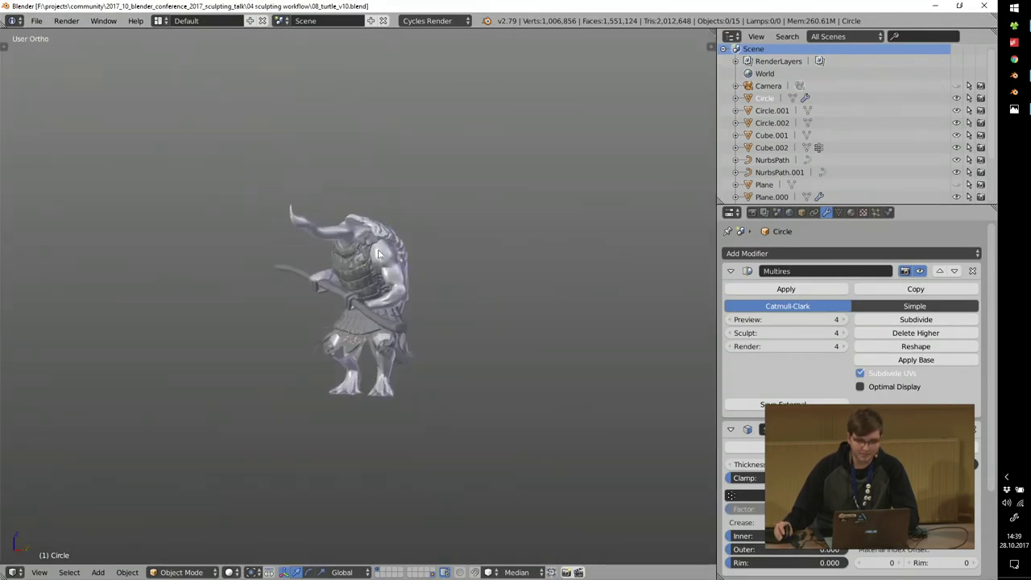
{"action": "scroll", "coordinate": [379, 254], "scroll_direction": "up", "scroll_amount": 5}
{"action": "mouse_move", "coordinate": [549, 279]}
{"action": "middle_mouse_down"}
{"action": "mouse_move", "coordinate": [339, 296]}
{"action": "mouse_move", "coordinate": [413, 291]}
{"action": "mouse_move", "coordinate": [514, 309]}
{"action": "middle_mouse_up"}
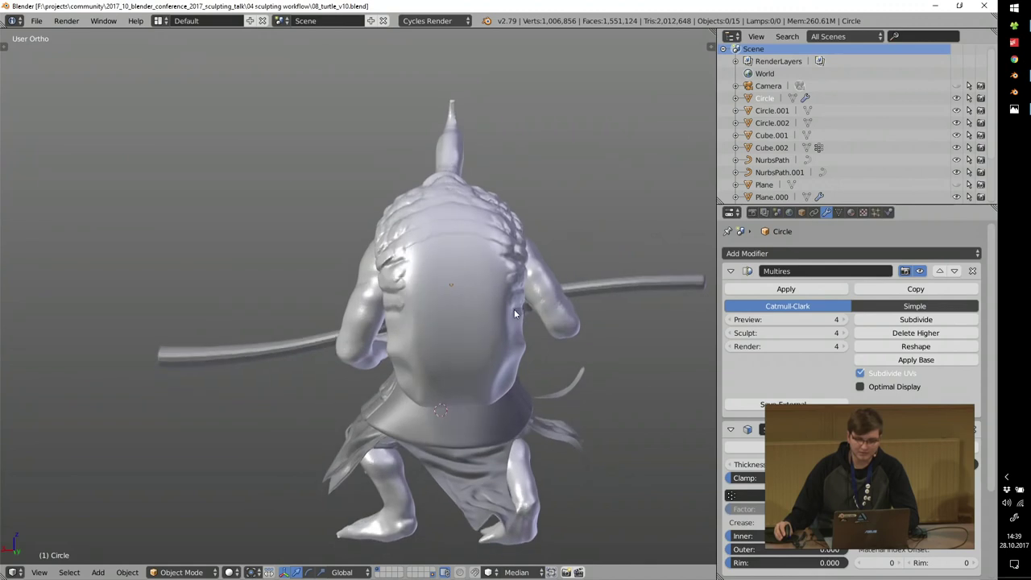
{"action": "scroll", "coordinate": [409, 454], "scroll_direction": "up", "scroll_amount": 6}
{"action": "scroll", "coordinate": [436, 371], "scroll_direction": "down", "scroll_amount": 6}
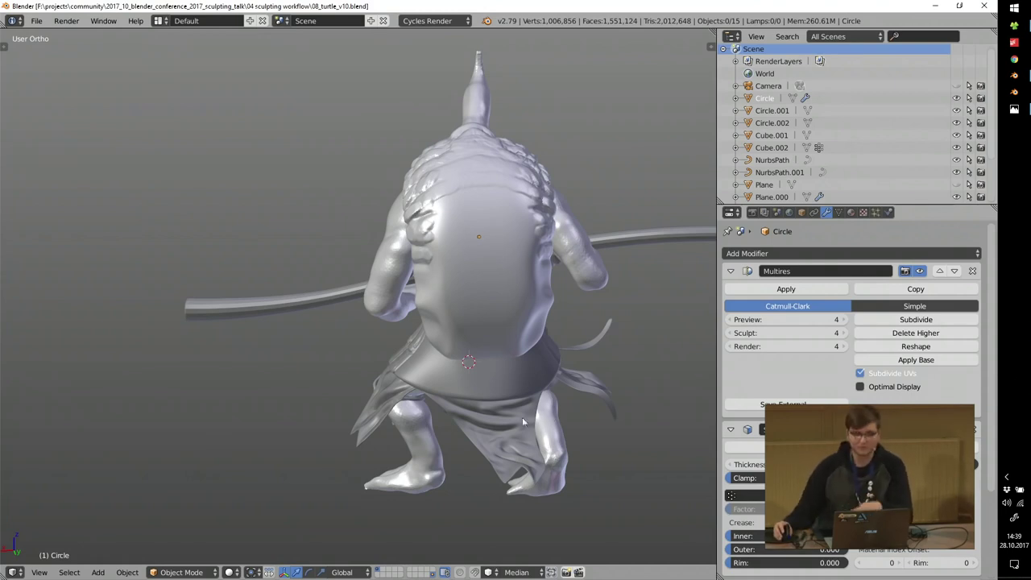
{"action": "scroll", "coordinate": [534, 340], "scroll_direction": "up", "scroll_amount": 1}
{"action": "mouse_move", "coordinate": [446, 254]}
{"action": "middle_mouse_down", "text": "shift"}
{"action": "mouse_move", "coordinate": [435, 291]}
{"action": "mouse_move", "coordinate": [454, 314]}
{"action": "mouse_move", "coordinate": [551, 300]}
{"action": "middle_mouse_up", "text": "shift"}
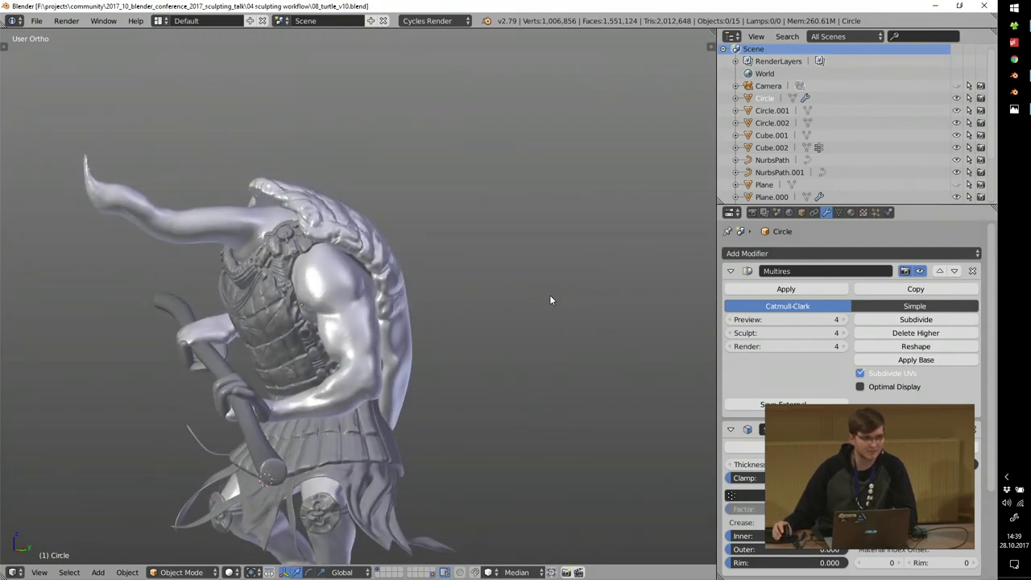
Close the file, open 08_turtle_v11.blend and examine the detailed arm, neck and head up close.
{"action": "left_click", "coordinate": [985, 6]}
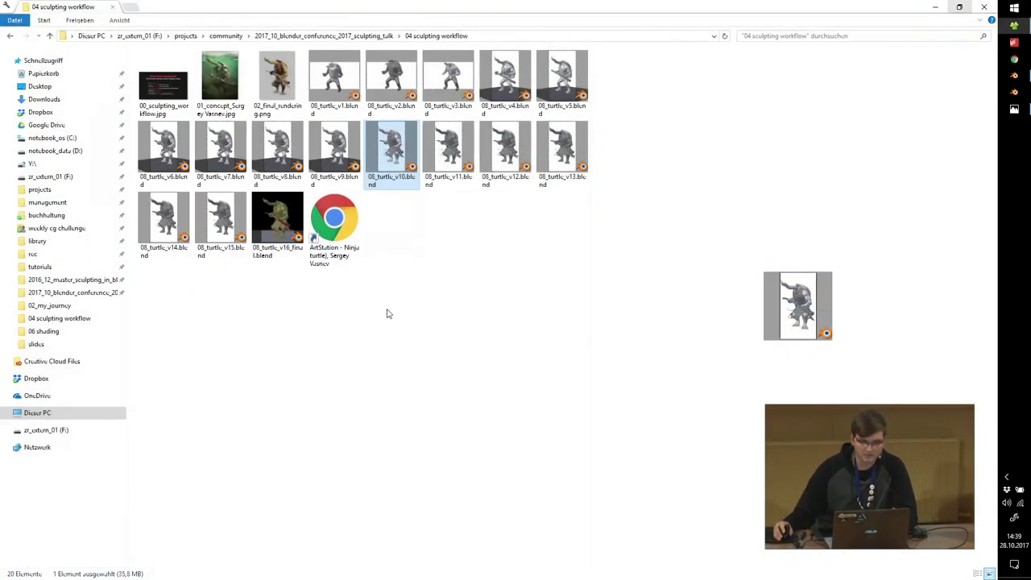
{"action": "double_click", "coordinate": [450, 144]}
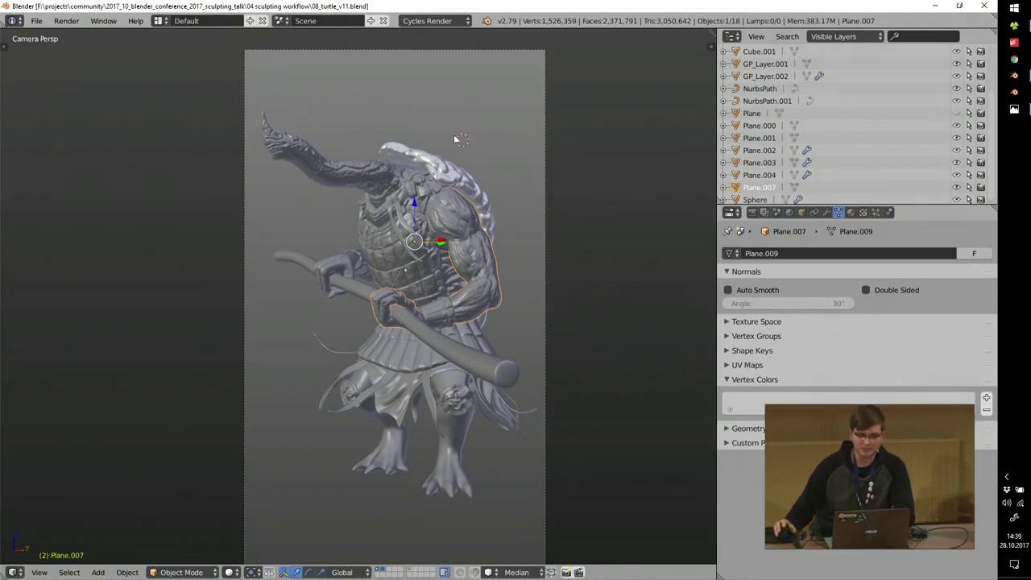
{"action": "scroll", "coordinate": [426, 210], "scroll_direction": "up", "scroll_amount": 5}
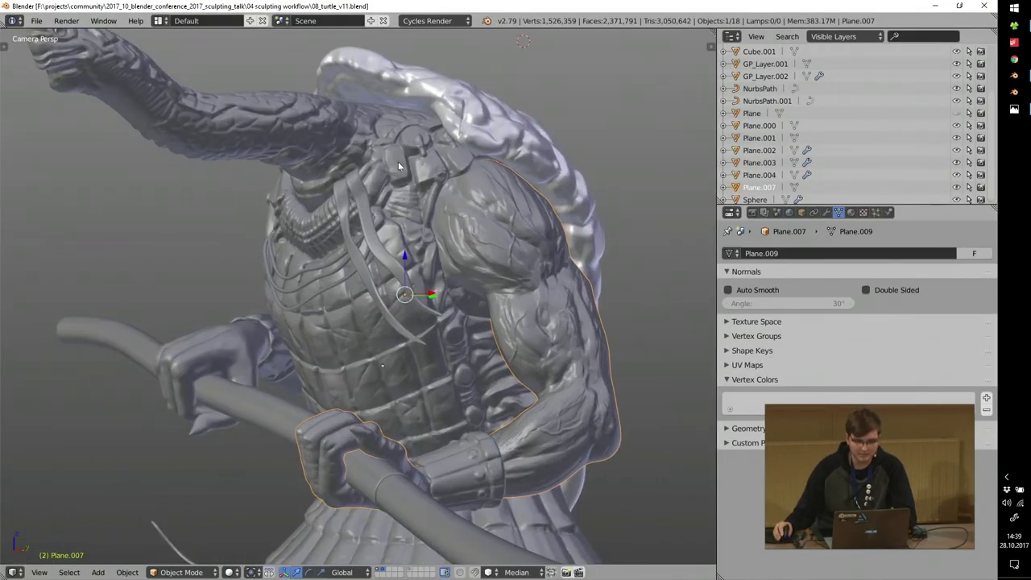
{"action": "middle_click_drag", "start_coordinate": [426, 196], "coordinate": [451, 252], "text": "shift"}
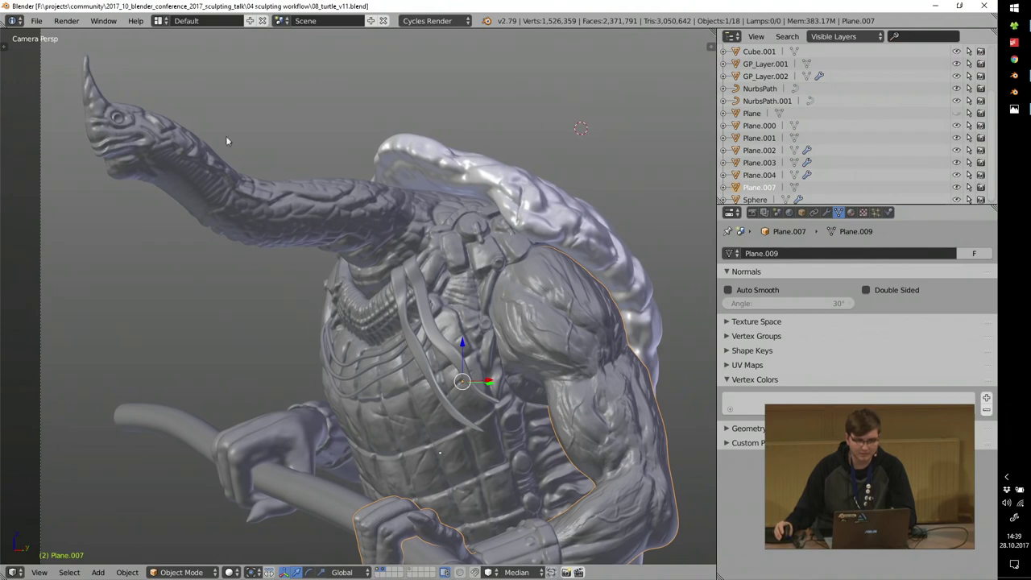
{"action": "scroll", "coordinate": [190, 134], "scroll_direction": "up", "scroll_amount": 5}
{"action": "scroll", "coordinate": [162, 113], "scroll_direction": "up", "scroll_amount": 2}
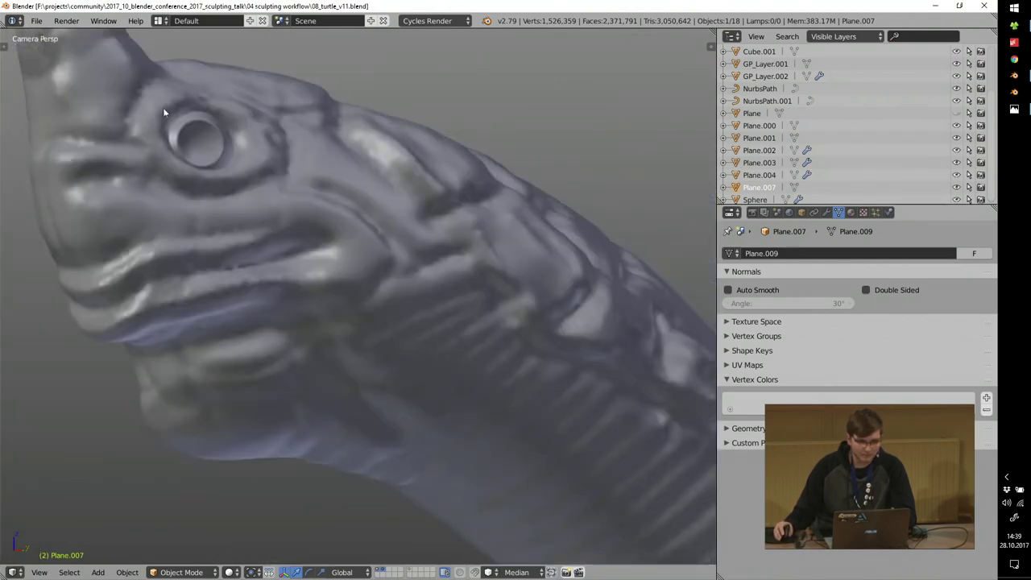
{"action": "scroll", "coordinate": [162, 113], "scroll_direction": "up", "scroll_amount": 2}
Select the eye sphere and examine its concave iris and the surrounding eyelid and face details.
{"action": "right_click", "coordinate": [258, 148]}
{"action": "scroll", "coordinate": [258, 147], "scroll_direction": "down", "scroll_amount": 2}
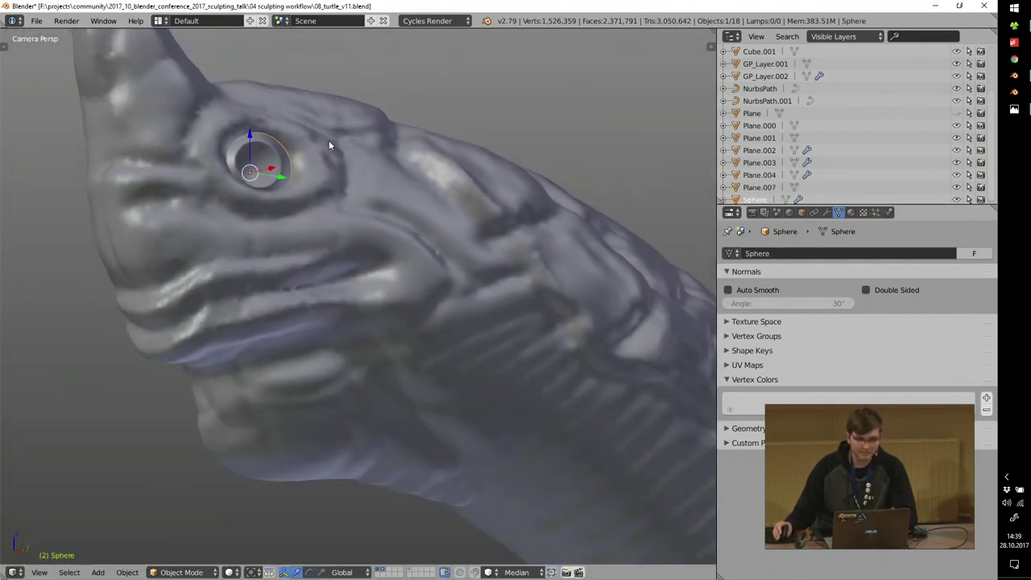
{"action": "scroll", "coordinate": [328, 141], "scroll_direction": "down", "scroll_amount": 2}
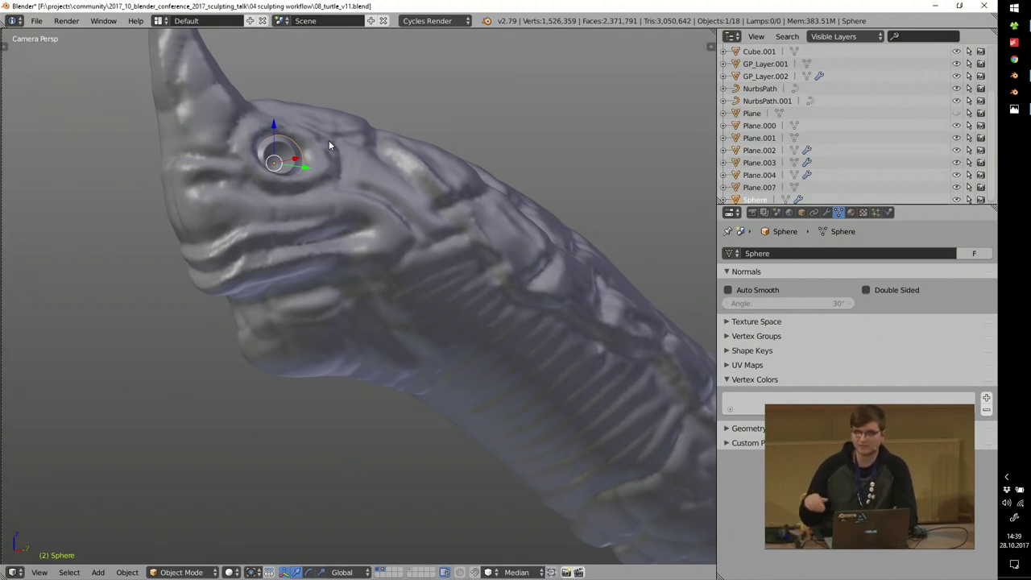
{"action": "scroll", "coordinate": [239, 159], "scroll_direction": "up", "scroll_amount": 5}
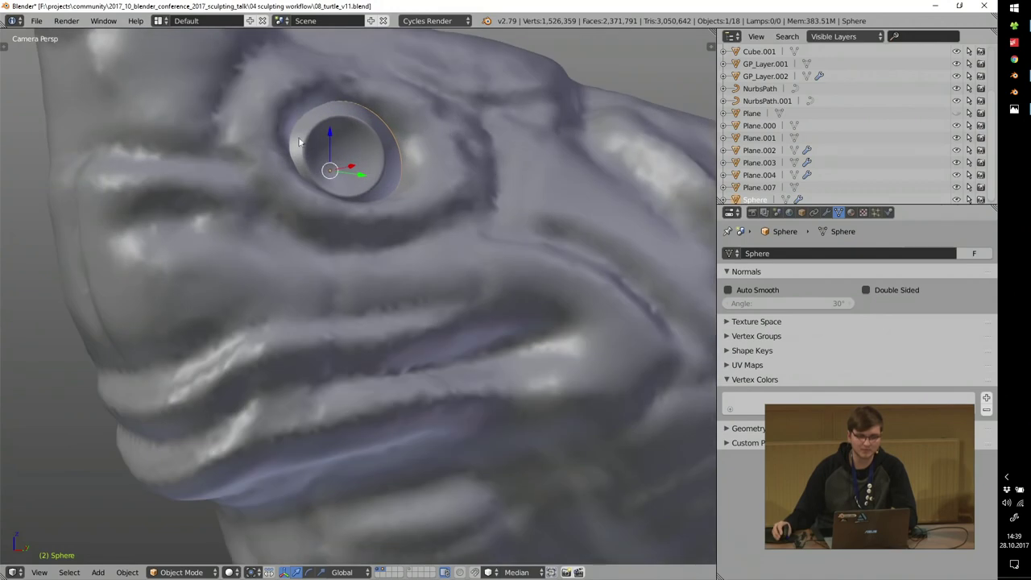
{"action": "middle_click_drag", "start_coordinate": [265, 116], "coordinate": [259, 150], "text": "shift"}
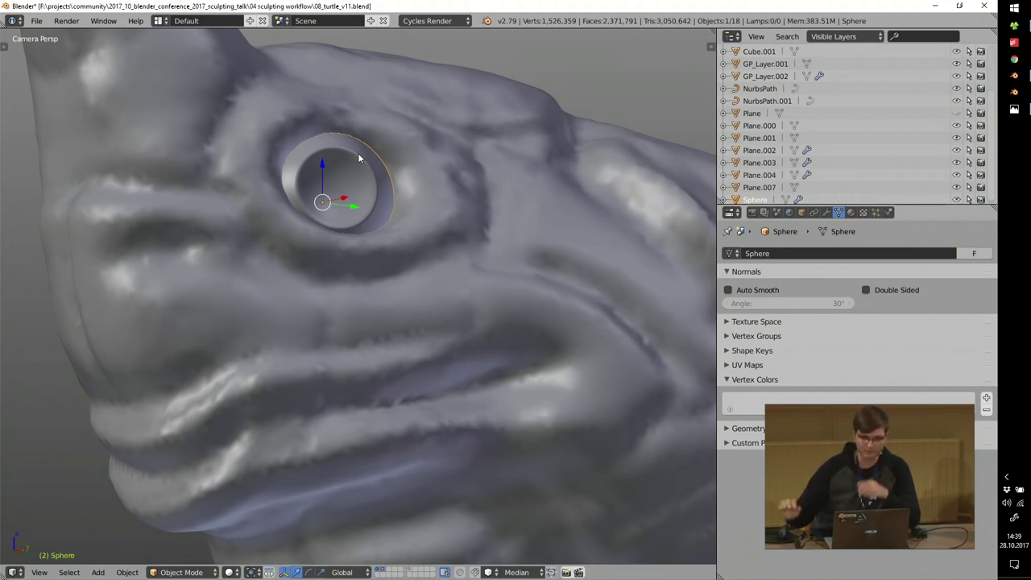
{"action": "scroll", "coordinate": [349, 168], "scroll_direction": "down", "scroll_amount": 4}
{"action": "middle_click_drag", "start_coordinate": [357, 170], "coordinate": [290, 108], "text": "shift"}
{"action": "scroll", "coordinate": [290, 107], "scroll_direction": "down", "scroll_amount": 3}
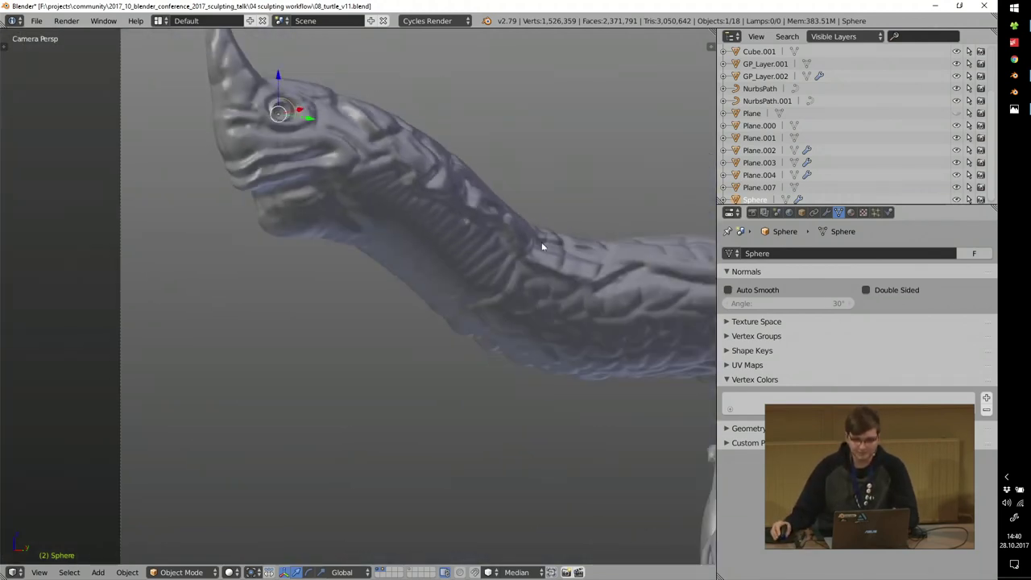
Examine the neck, chest armour, staff, skirt and knee guards from several angles with everything deselected.
{"action": "middle_click_drag", "start_coordinate": [544, 245], "coordinate": [348, 184], "text": "shift"}
{"action": "scroll", "coordinate": [346, 178], "scroll_direction": "down", "scroll_amount": 5}
{"action": "right_click", "coordinate": [237, 176]}
{"action": "middle_click_drag", "start_coordinate": [238, 176], "coordinate": [405, 157]}
{"action": "scroll", "coordinate": [321, 198], "scroll_direction": "up", "scroll_amount": 6}
{"action": "key", "text": "a"}
{"action": "mouse_move", "coordinate": [415, 122]}
{"action": "middle_mouse_down"}
{"action": "mouse_move", "coordinate": [439, 123]}
{"action": "mouse_move", "coordinate": [373, 125]}
{"action": "mouse_move", "coordinate": [444, 113]}
{"action": "mouse_move", "coordinate": [462, 132]}
{"action": "mouse_move", "coordinate": [476, 191]}
{"action": "mouse_move", "coordinate": [498, 212]}
{"action": "mouse_move", "coordinate": [242, 203]}
{"action": "middle_mouse_up"}
{"action": "scroll", "coordinate": [462, 132], "scroll_direction": "down", "scroll_amount": 5}
{"action": "scroll", "coordinate": [410, 268], "scroll_direction": "up", "scroll_amount": 3}
{"action": "scroll", "coordinate": [551, 452], "scroll_direction": "up", "scroll_amount": 2}
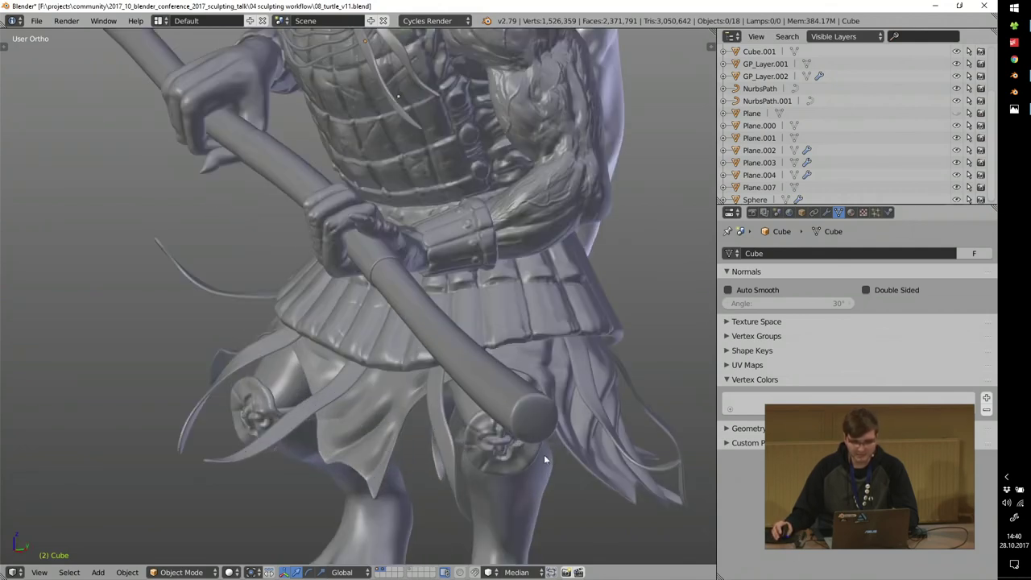
Examine the staff, hands and forearm guard up close, picking out the forearm guard and clearing the selection.
{"action": "scroll", "coordinate": [302, 225], "scroll_direction": "up", "scroll_amount": 2}
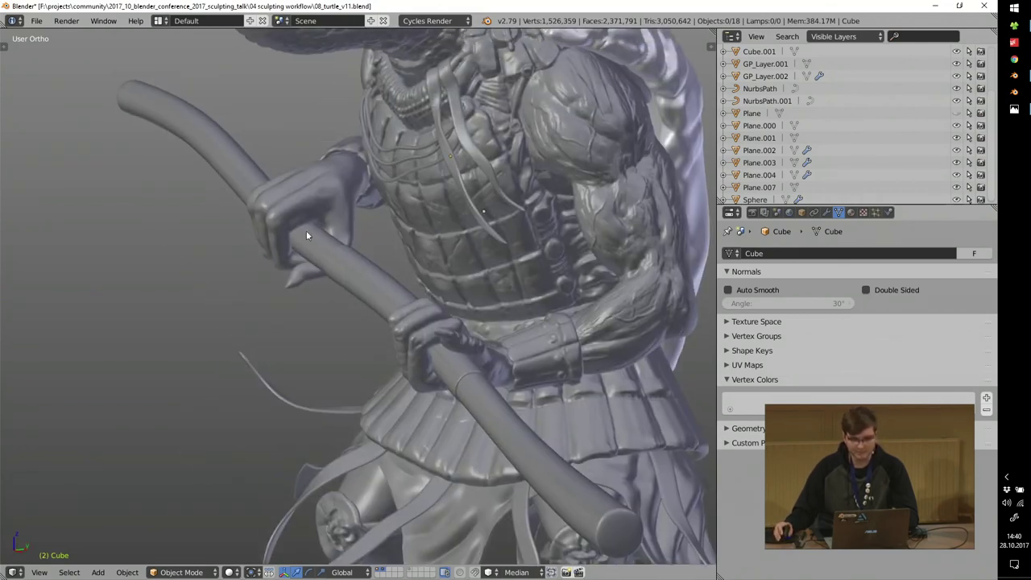
{"action": "scroll", "coordinate": [384, 300], "scroll_direction": "up", "scroll_amount": 3}
{"action": "scroll", "coordinate": [361, 248], "scroll_direction": "down", "scroll_amount": 3}
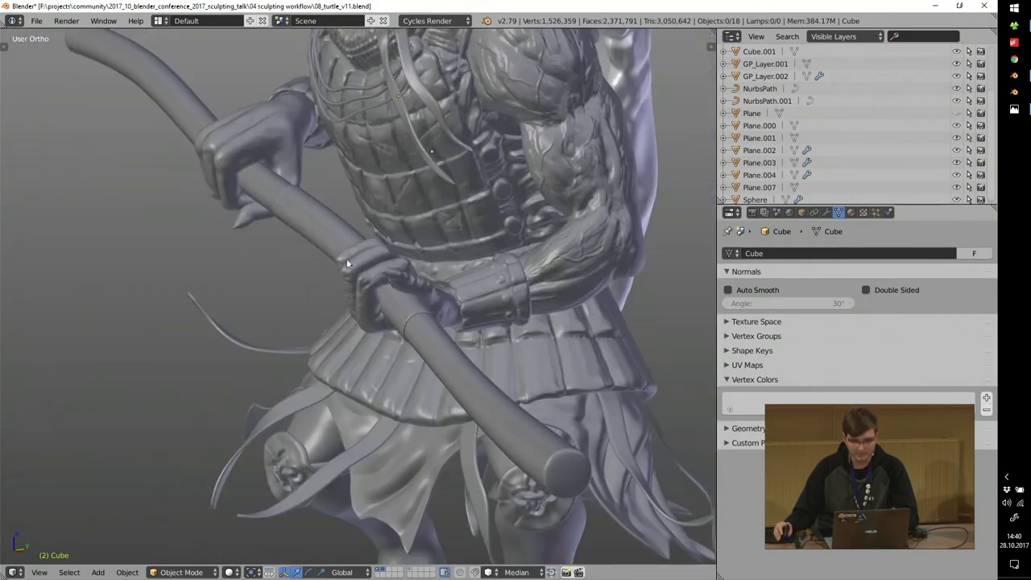
{"action": "right_click", "coordinate": [495, 304]}
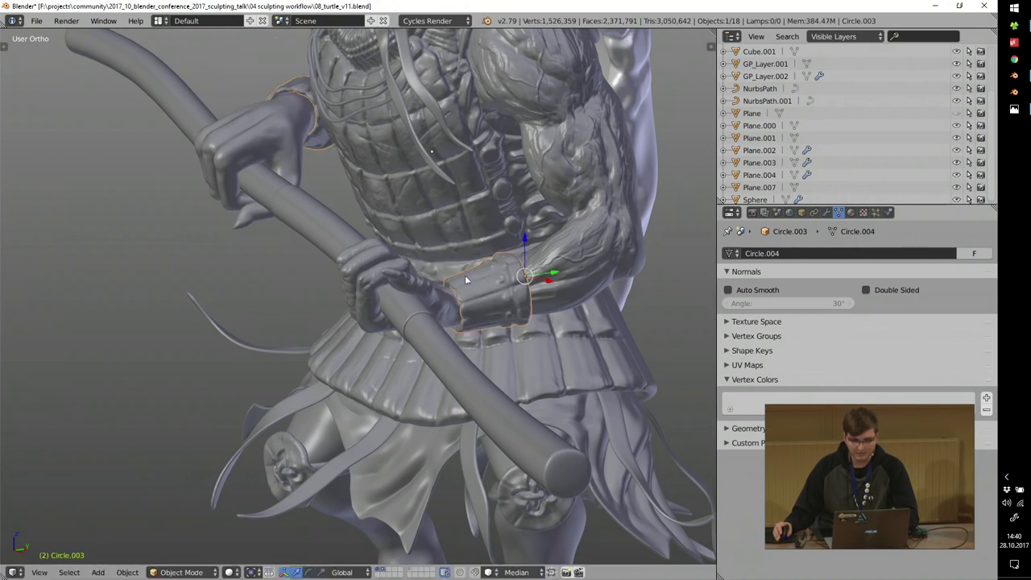
{"action": "scroll", "coordinate": [508, 282], "scroll_direction": "down", "scroll_amount": 1}
{"action": "middle_click_drag", "start_coordinate": [508, 282], "coordinate": [486, 351], "text": "shift"}
{"action": "key", "text": "a"}
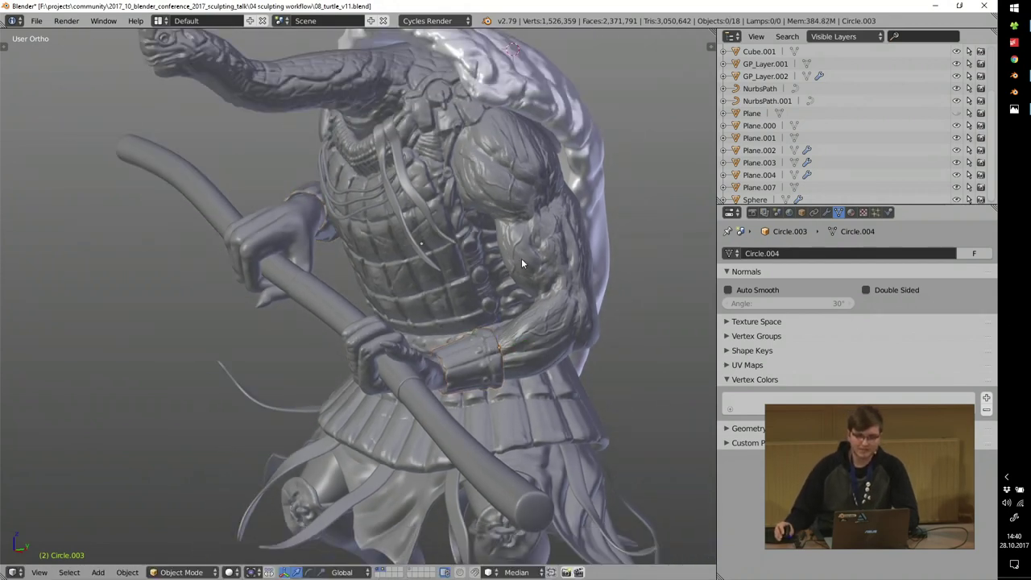
Briefly pull the detailed arm away from the body, cancel the move, and hide the chest and skirt armour.
{"action": "right_click", "coordinate": [533, 211]}
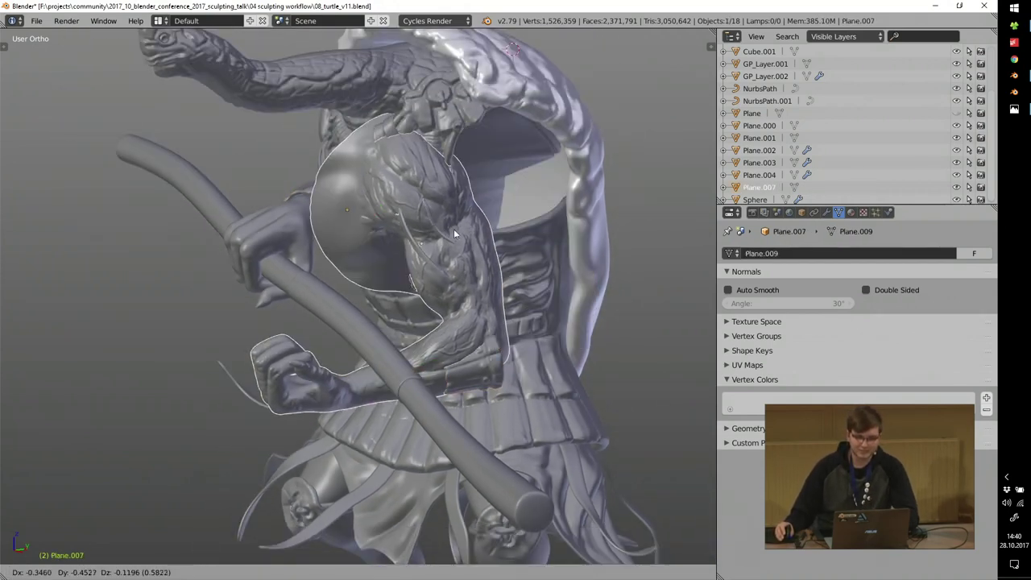
{"action": "right_click", "coordinate": [398, 231]}
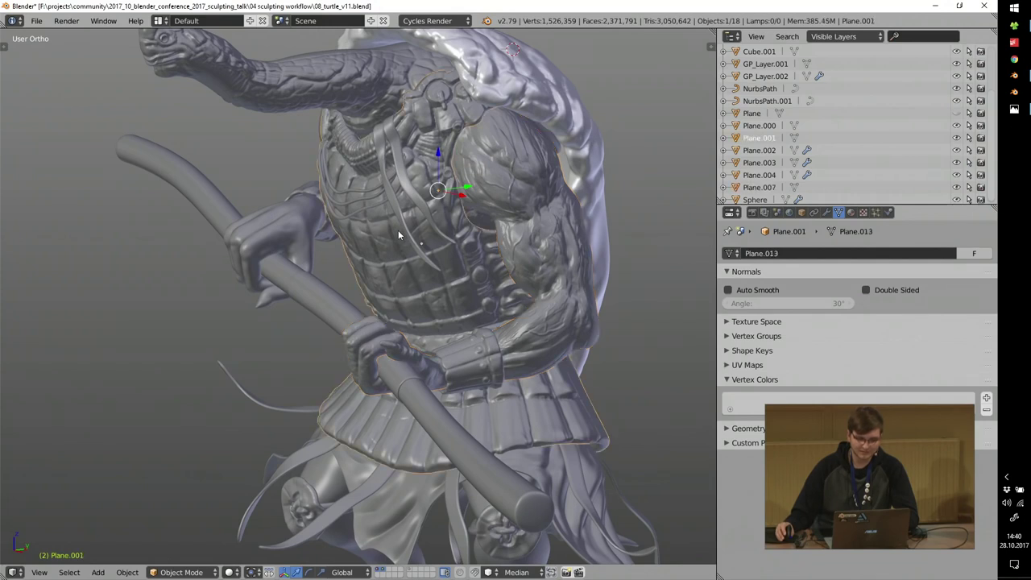
{"action": "scroll", "coordinate": [398, 231], "scroll_direction": "down", "scroll_amount": 1}
{"action": "key", "text": "h"}
Select the detailed arm and examine how its mesh overlaps the bare torso from several angles.
{"action": "middle_click_drag", "start_coordinate": [398, 231], "coordinate": [553, 320]}
{"action": "right_click", "coordinate": [499, 244]}
{"action": "scroll", "coordinate": [514, 263], "scroll_direction": "up", "scroll_amount": 3}
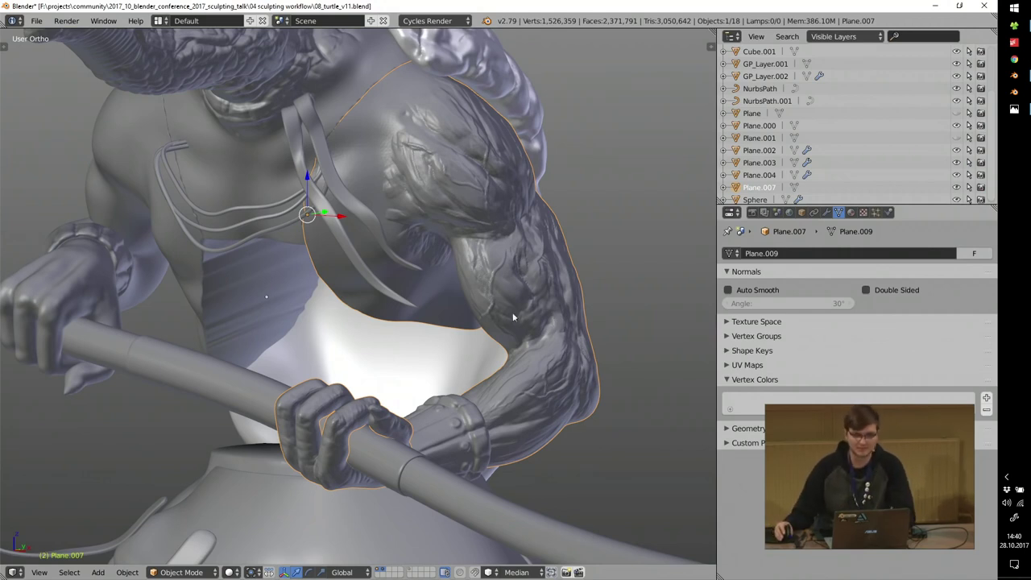
{"action": "middle_click_drag", "start_coordinate": [441, 242], "coordinate": [464, 238]}
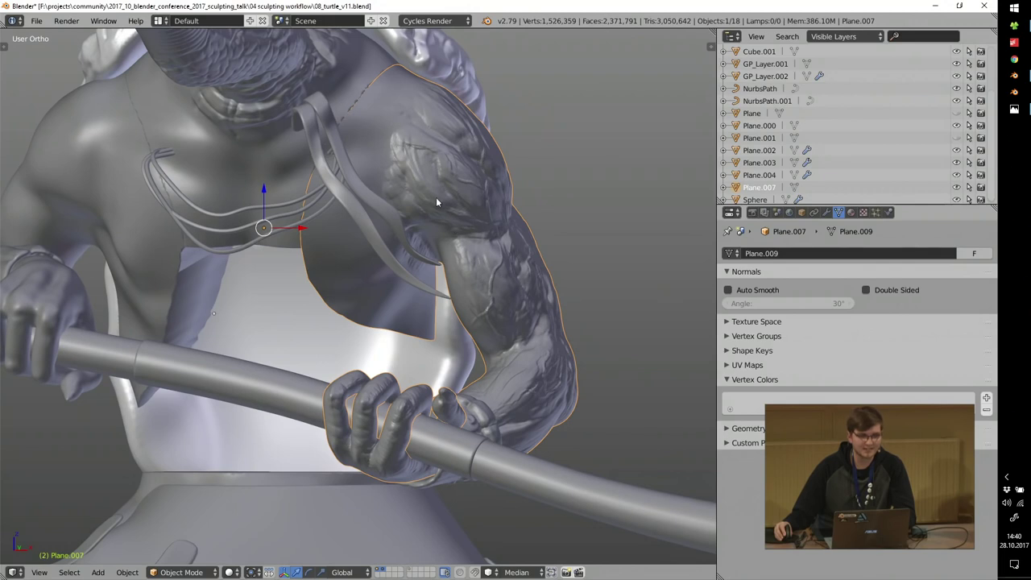
{"action": "middle_click_drag", "start_coordinate": [436, 198], "coordinate": [486, 262]}
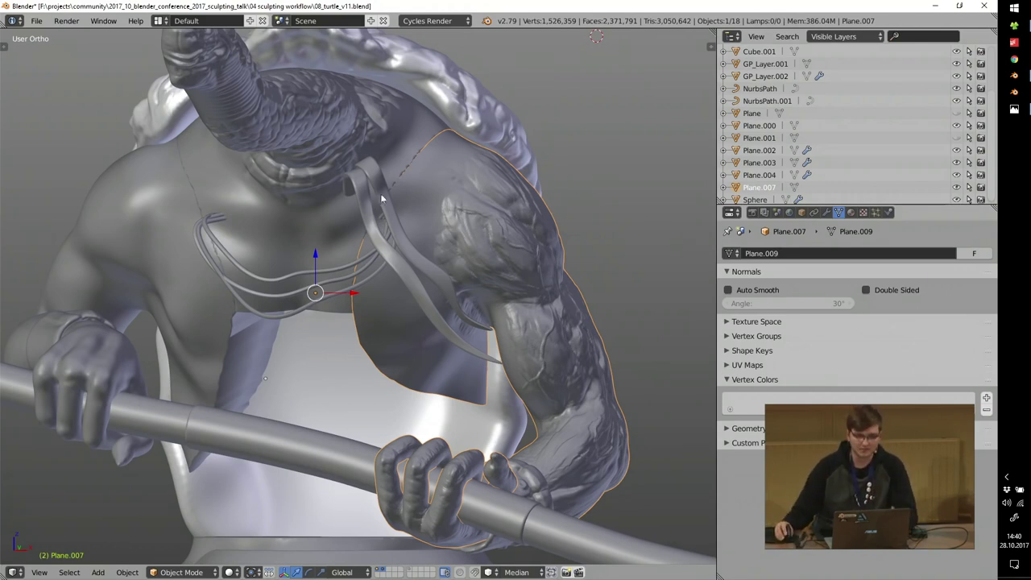
Examine the legs and the other arm as separate pieces by briefly moving each one and cancelling the move.
{"action": "scroll", "coordinate": [382, 199], "scroll_direction": "down", "scroll_amount": 5}
{"action": "right_click", "coordinate": [307, 482]}
{"action": "key", "text": "g"}
{"action": "right_click", "coordinate": [166, 437]}
{"action": "right_click", "coordinate": [288, 209]}
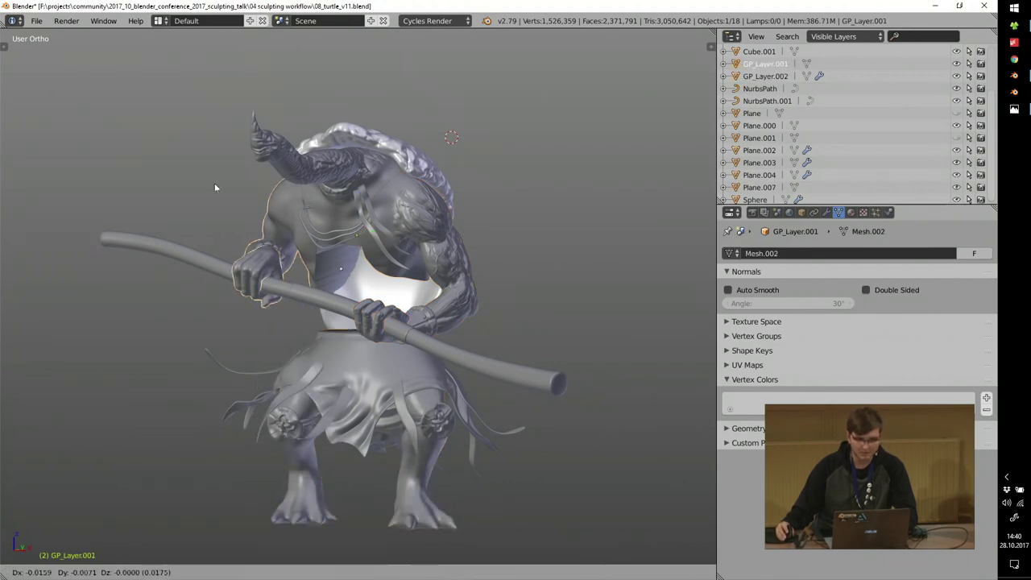
{"action": "scroll", "coordinate": [358, 193], "scroll_direction": "up", "scroll_amount": 3}
{"action": "middle_click_drag", "start_coordinate": [359, 194], "coordinate": [444, 236]}
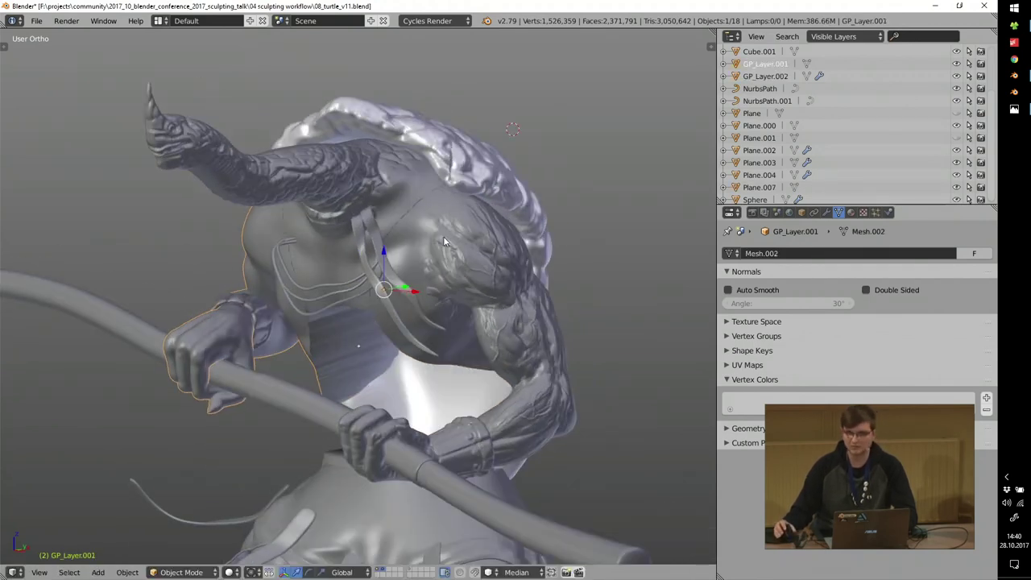
Close the file without saving and open 08_turtle_v15.blend.
{"action": "left_click", "coordinate": [990, 6]}
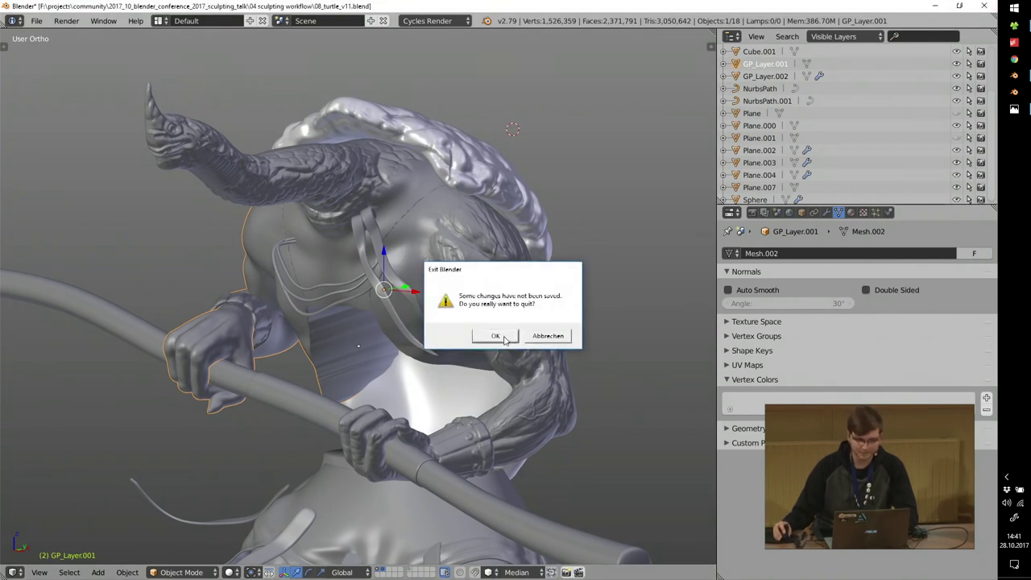
{"action": "left_click", "coordinate": [540, 337]}
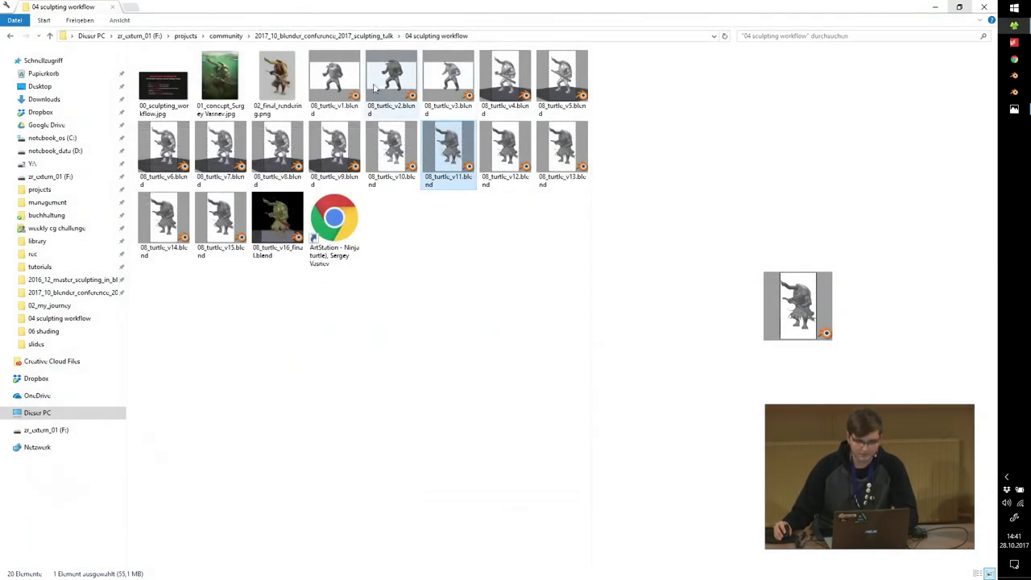
{"action": "double_click", "coordinate": [224, 230]}
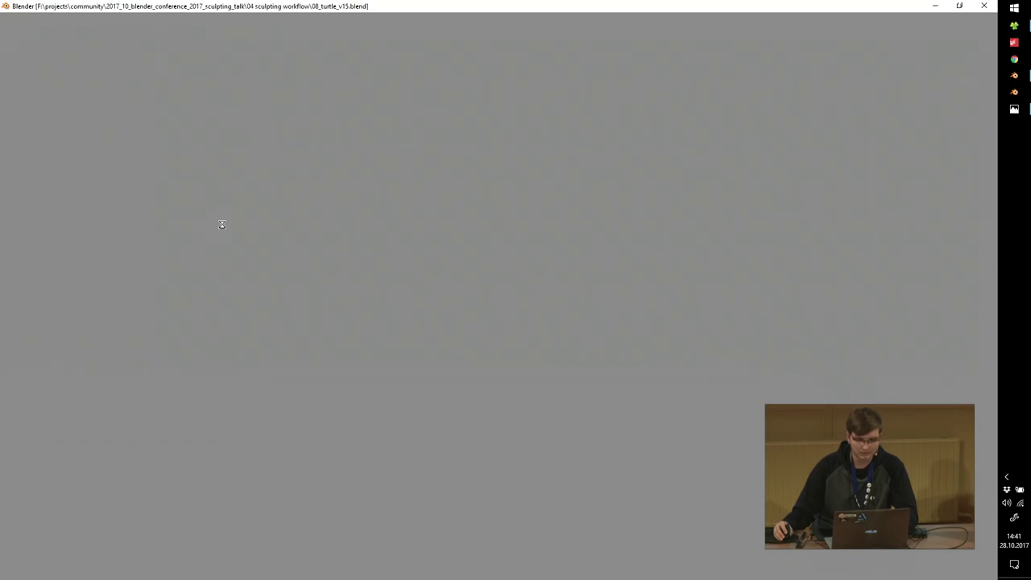
Examine the sculpted staff end, wrist guard, skirt plates and head of this version up close.
{"action": "scroll", "coordinate": [365, 244], "scroll_direction": "up", "scroll_amount": 3}
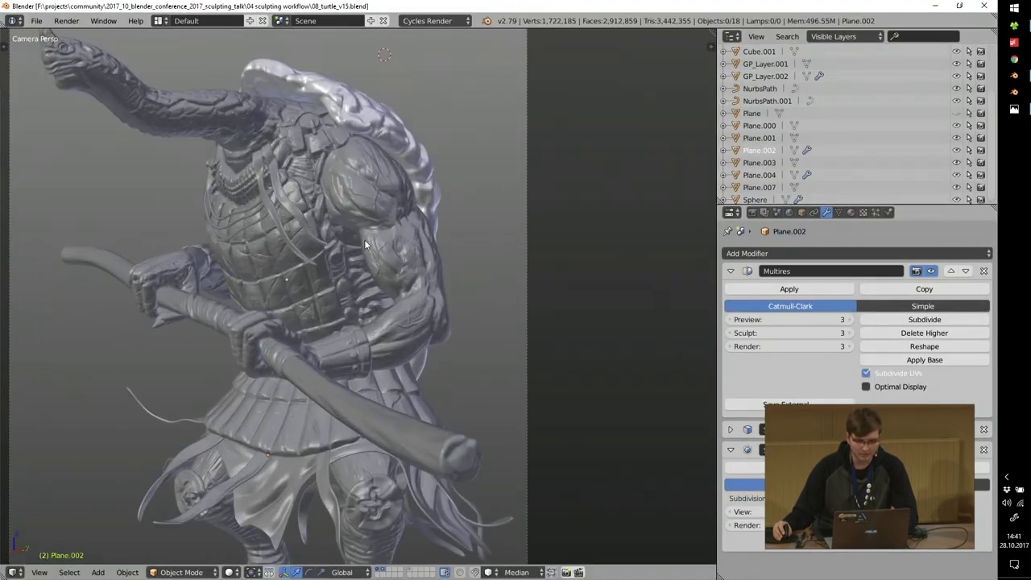
{"action": "scroll", "coordinate": [442, 465], "scroll_direction": "up", "scroll_amount": 3}
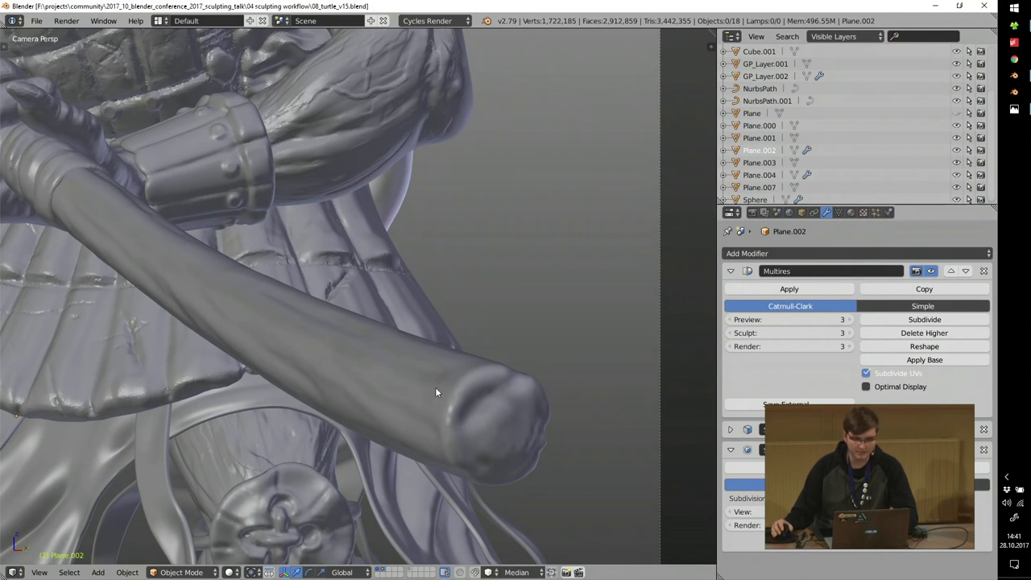
{"action": "middle_click_drag", "start_coordinate": [239, 327], "coordinate": [391, 361]}
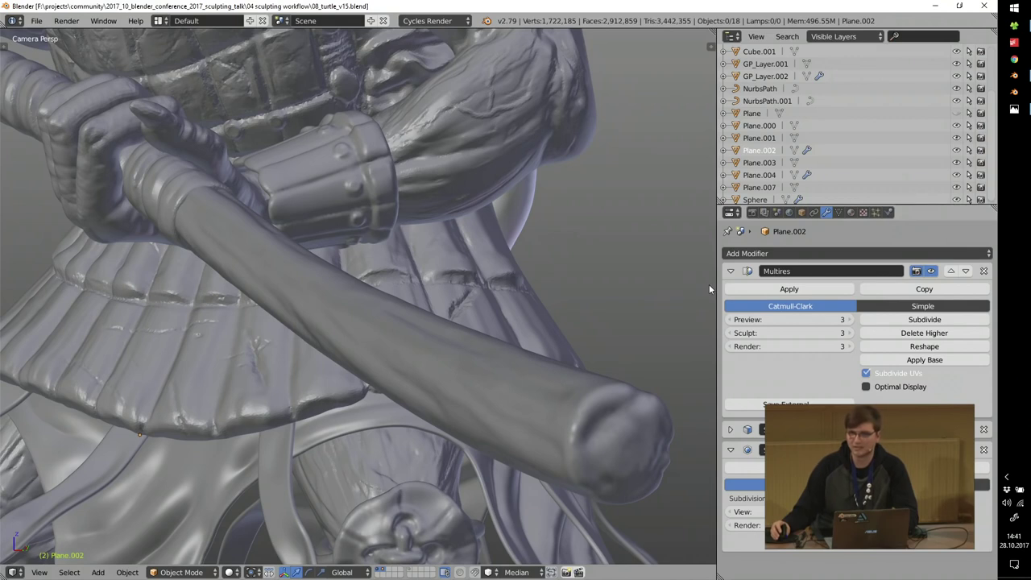
{"action": "middle_click_drag", "start_coordinate": [693, 270], "coordinate": [494, 270]}
{"action": "mouse_move", "coordinate": [148, 155]}
{"action": "middle_mouse_down"}
{"action": "mouse_move", "coordinate": [315, 162]}
{"action": "mouse_move", "coordinate": [251, 112]}
{"action": "mouse_move", "coordinate": [277, 191]}
{"action": "mouse_move", "coordinate": [154, 184]}
{"action": "mouse_move", "coordinate": [410, 250]}
{"action": "middle_mouse_up"}
Select the head and neck mesh, switch it to Sculpt Mode and enable dynamic topology despite its vertex data.
{"action": "right_click", "coordinate": [315, 162]}
{"action": "key", "text": "ctrl+Tab"}
{"action": "left_click", "coordinate": [417, 160]}
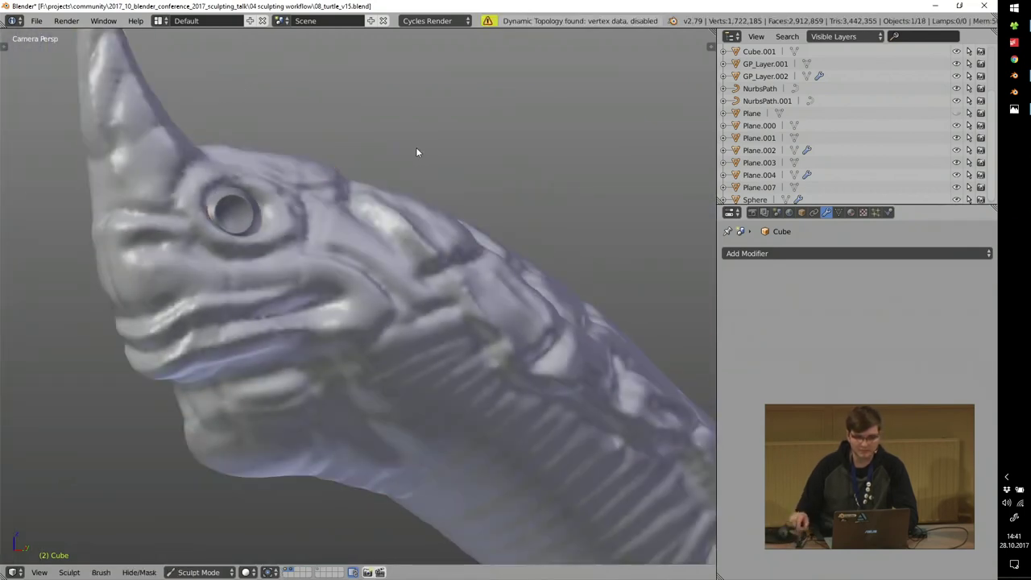
{"action": "key", "text": "ctrl+d"}
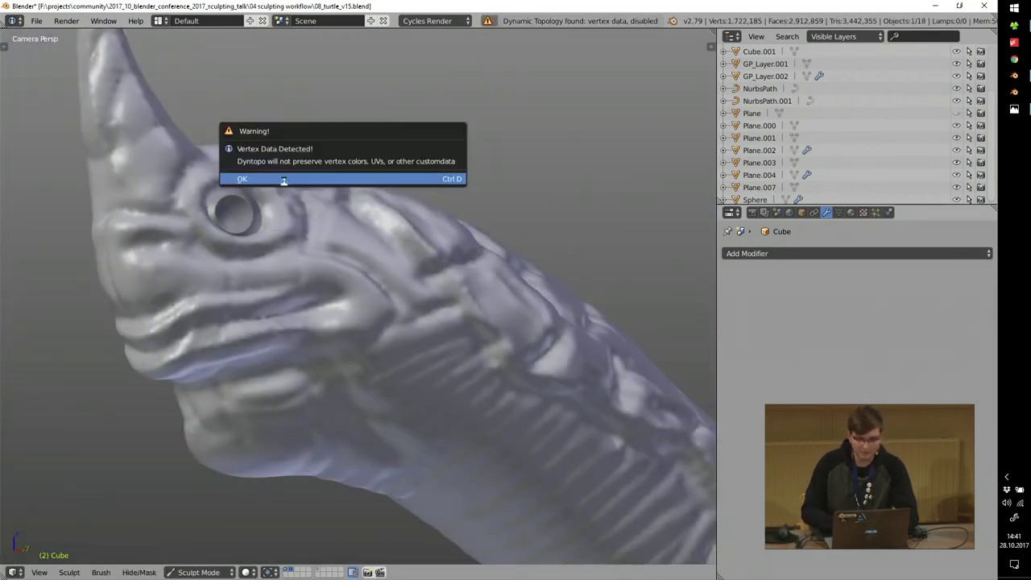
Choose the Blob brush for sculpting the head and set its radius to 0.05.
{"action": "key", "text": "t"}
{"action": "left_click", "coordinate": [104, 86]}
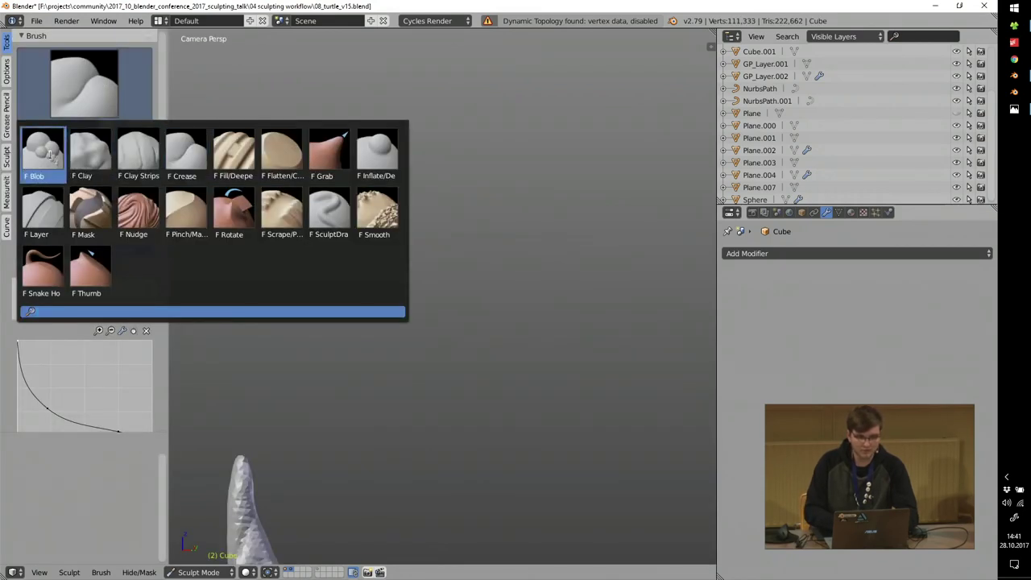
{"action": "left_click", "coordinate": [49, 153]}
{"action": "middle_click_drag", "start_coordinate": [353, 376], "coordinate": [331, 128], "text": "shift"}
{"action": "middle_click_drag", "start_coordinate": [370, 398], "coordinate": [353, 196], "text": "shift"}
{"action": "key", "text": "f"}
{"action": "left_click", "coordinate": [352, 198]}
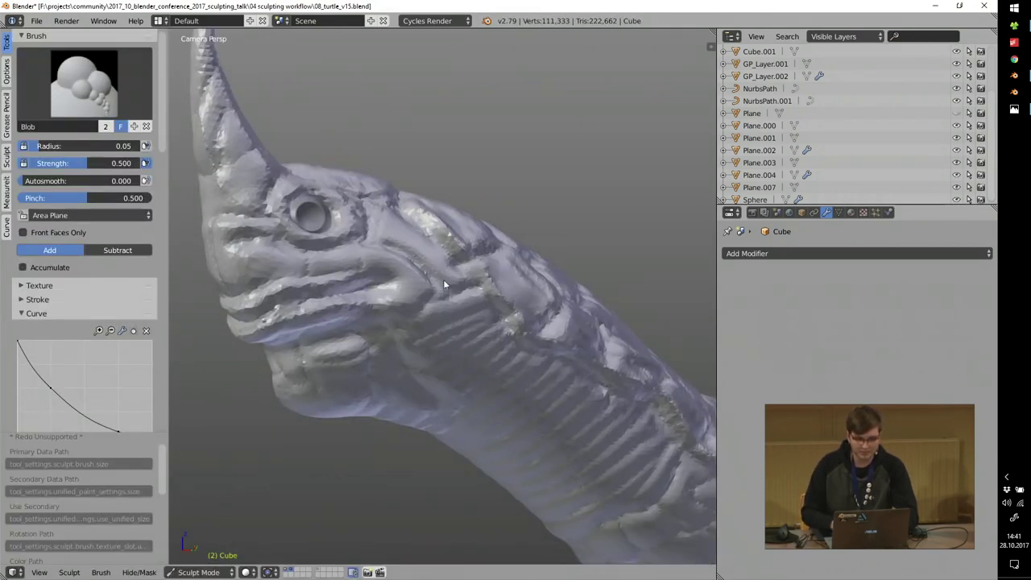
Give the Blob brush the smooth falloff curve and sculpt a short stroke on the neck scales behind the head.
{"action": "scroll", "coordinate": [443, 279], "scroll_direction": "up", "scroll_amount": 3}
{"action": "scroll", "coordinate": [36, 366], "scroll_direction": "down", "scroll_amount": 5}
{"action": "left_click", "coordinate": [24, 331]}
{"action": "middle_click_drag", "start_coordinate": [413, 281], "coordinate": [331, 260], "text": "shift"}
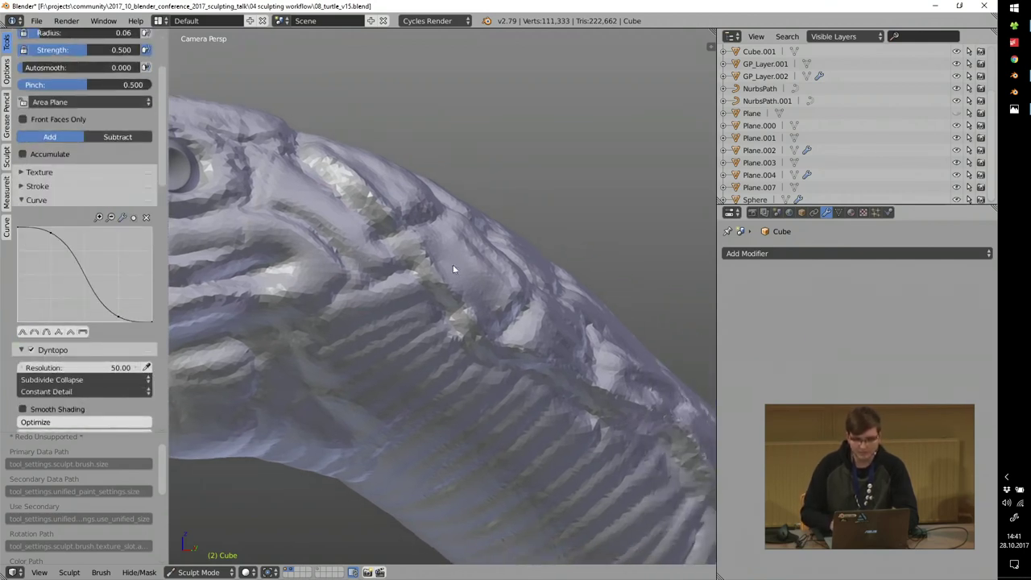
{"action": "mouse_move", "coordinate": [456, 267]}
{"action": "left_mouse_down"}
{"action": "mouse_move", "coordinate": [458, 288]}
{"action": "mouse_move", "coordinate": [431, 263]}
{"action": "mouse_move", "coordinate": [433, 293]}
{"action": "mouse_move", "coordinate": [427, 281]}
{"action": "mouse_move", "coordinate": [417, 323]}
{"action": "mouse_move", "coordinate": [435, 279]}
{"action": "left_mouse_up"}
Examine the whole turtle and its scaly neck, shell and chest armour.
{"action": "key", "text": "KP_0"}
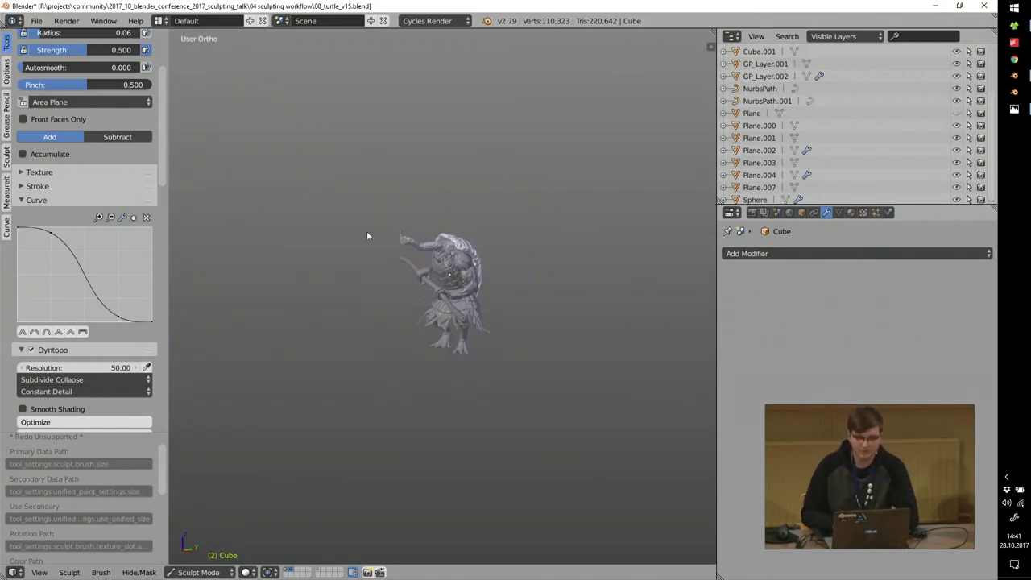
{"action": "scroll", "coordinate": [403, 218], "scroll_direction": "up", "scroll_amount": 2}
{"action": "scroll", "coordinate": [427, 205], "scroll_direction": "up", "scroll_amount": 4}
{"action": "middle_click_drag", "start_coordinate": [427, 205], "coordinate": [418, 228]}
{"action": "scroll", "coordinate": [486, 218], "scroll_direction": "up", "scroll_amount": 3}
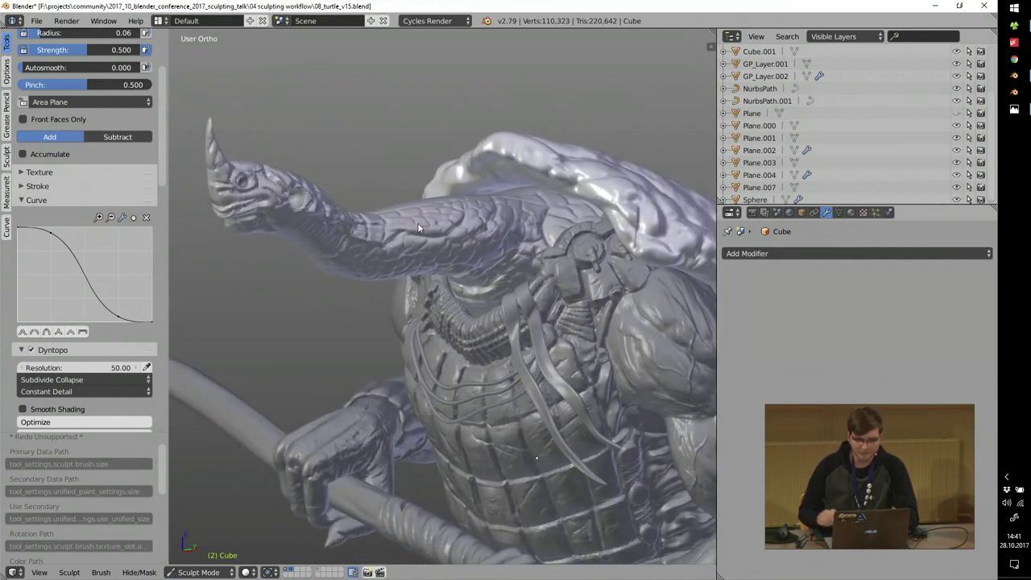
Close the file without saving and open 08_turtle_v16_final.blend.
{"action": "left_click", "coordinate": [984, 6]}
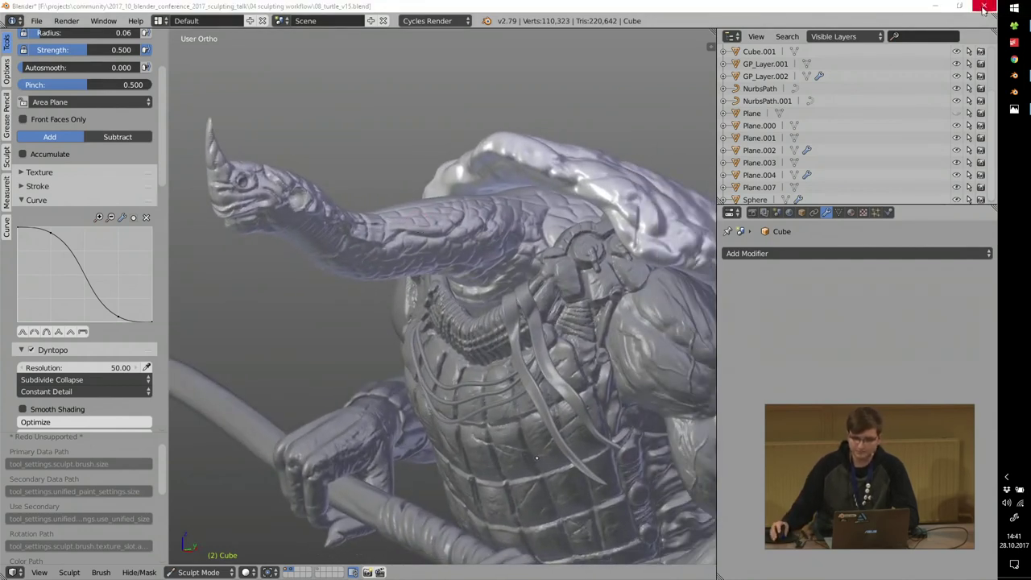
{"action": "left_click", "coordinate": [493, 336]}
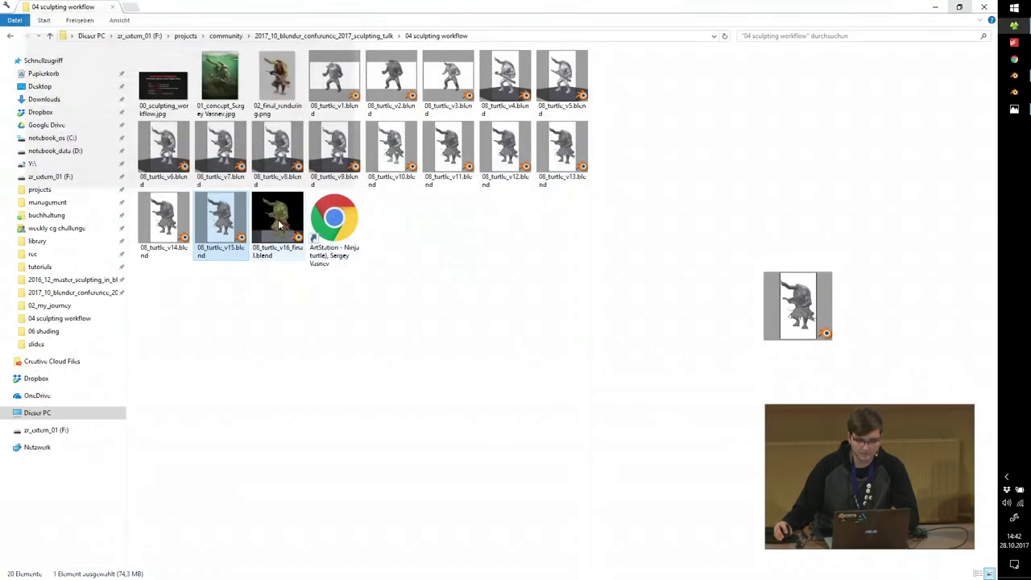
{"action": "double_click", "coordinate": [278, 220]}
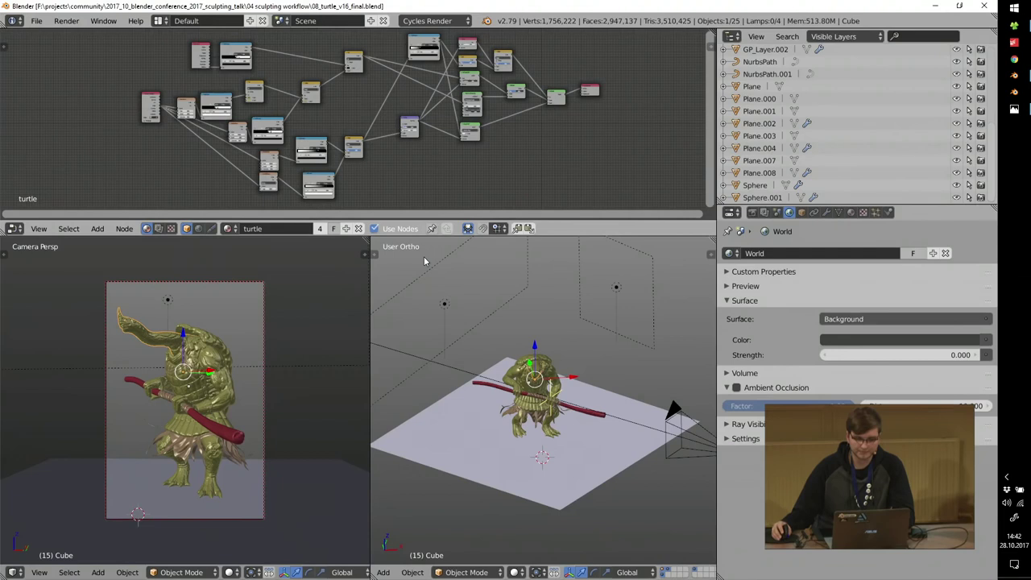
Examine the coloured turtle in a maximized 3D view and select its detailed arm before restoring the split layout.
{"action": "key", "text": "KP_0"}
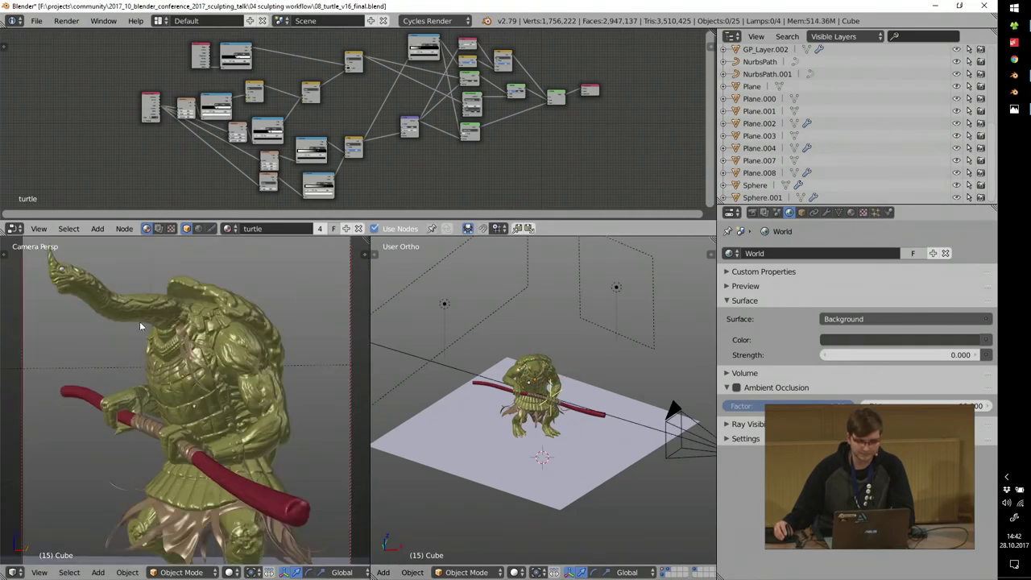
{"action": "key", "text": "shift+space"}
{"action": "middle_click_drag", "start_coordinate": [494, 193], "coordinate": [484, 323], "text": "shift"}
{"action": "middle_click_drag", "start_coordinate": [517, 286], "coordinate": [609, 453]}
{"action": "scroll", "coordinate": [337, 385], "scroll_direction": "up", "scroll_amount": 5}
{"action": "middle_click_drag", "start_coordinate": [338, 385], "coordinate": [390, 379]}
{"action": "middle_click_drag", "start_coordinate": [465, 205], "coordinate": [571, 282]}
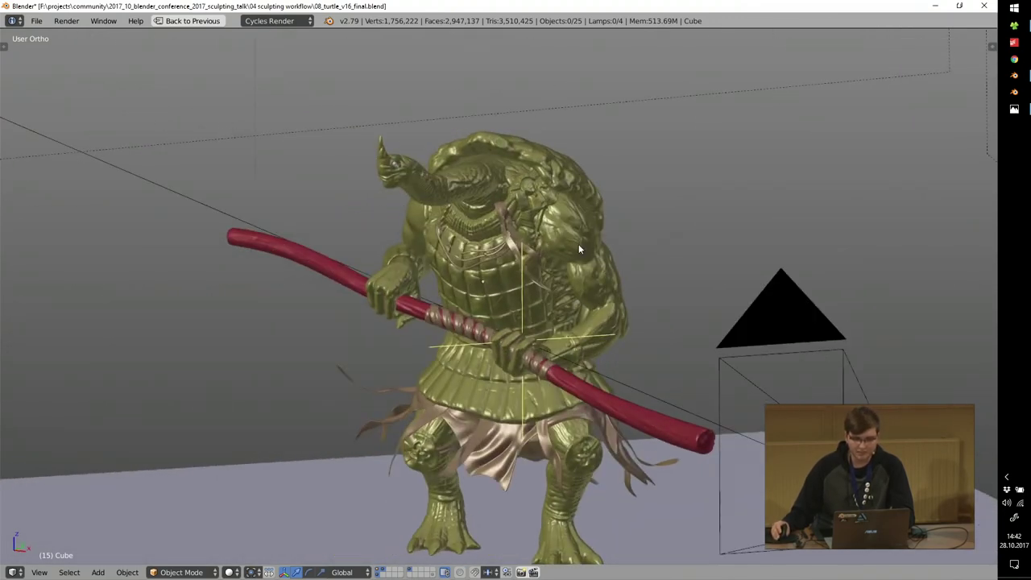
{"action": "right_click", "coordinate": [579, 244]}
{"action": "key", "text": "ctrl+space"}
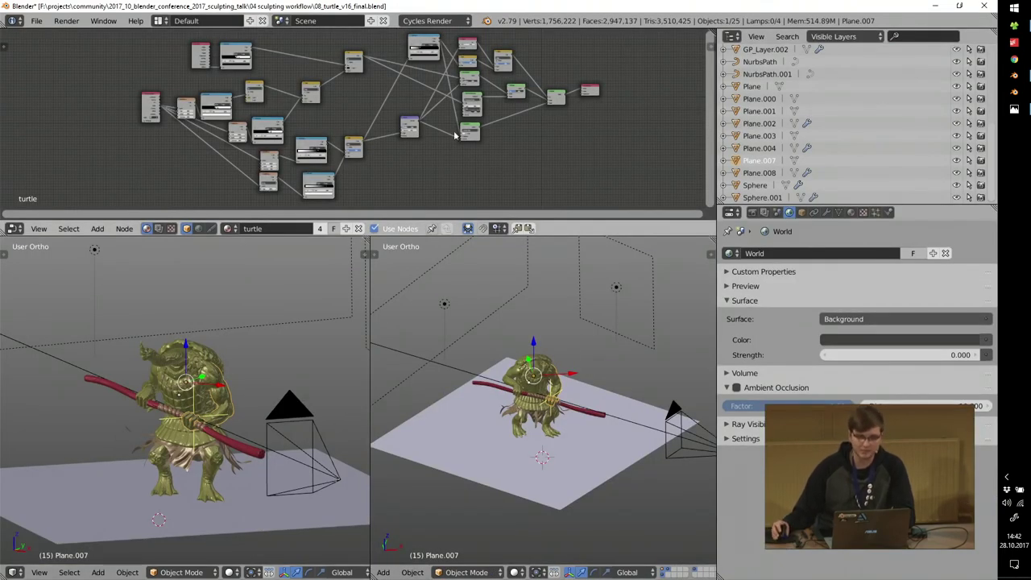
Close the final file without saving and switch to the Sculpting Workflow slide in Photos.
{"action": "left_click", "coordinate": [985, 6]}
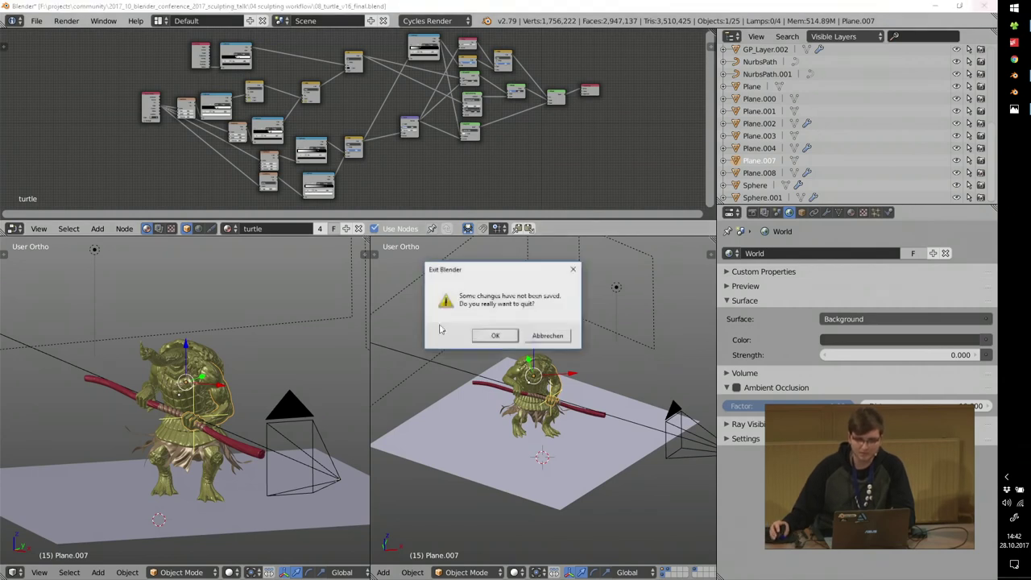
{"action": "left_click", "coordinate": [486, 336]}
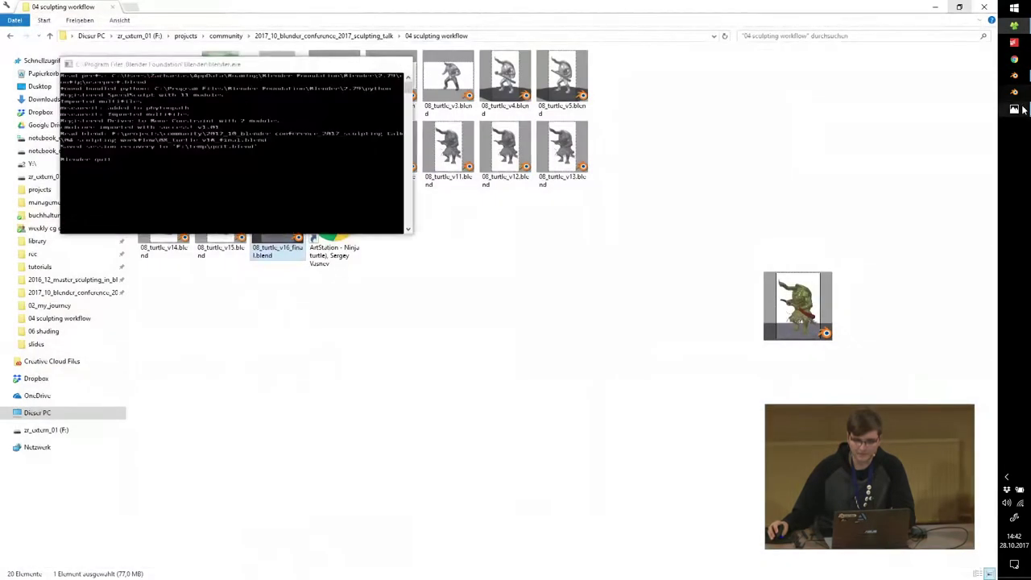
{"action": "left_click", "coordinate": [1014, 108]}
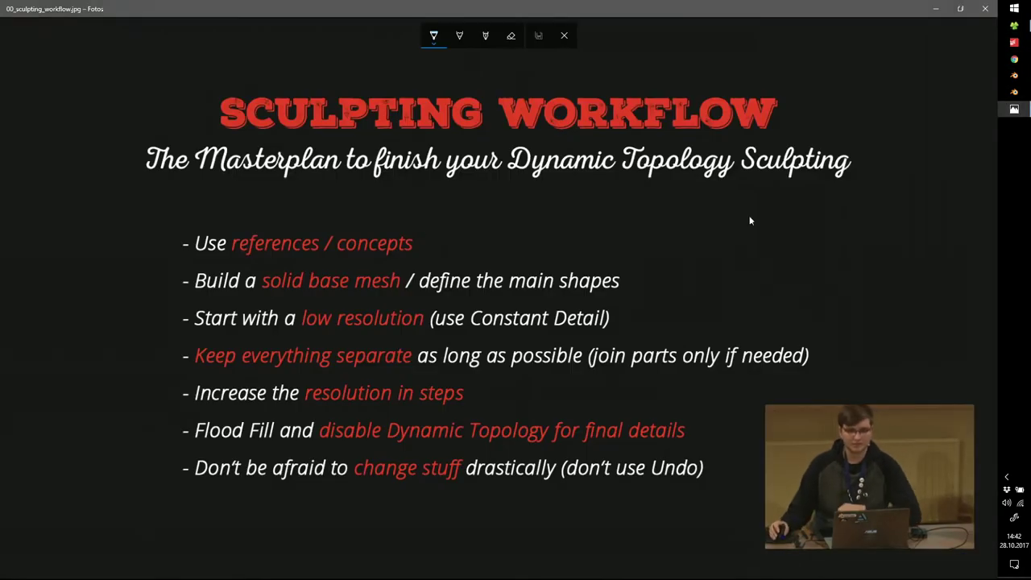
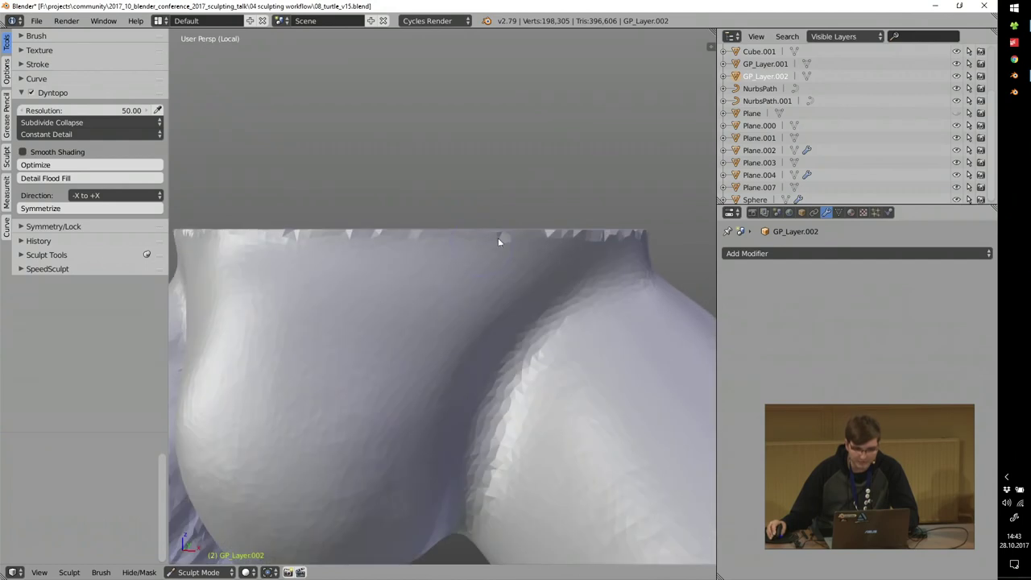
Sculpt a short test stroke across the front of the pelvis with dynamic topology at a constant detail resolution of 50.
{"action": "middle_click_drag", "start_coordinate": [492, 290], "coordinate": [484, 263], "text": "shift"}
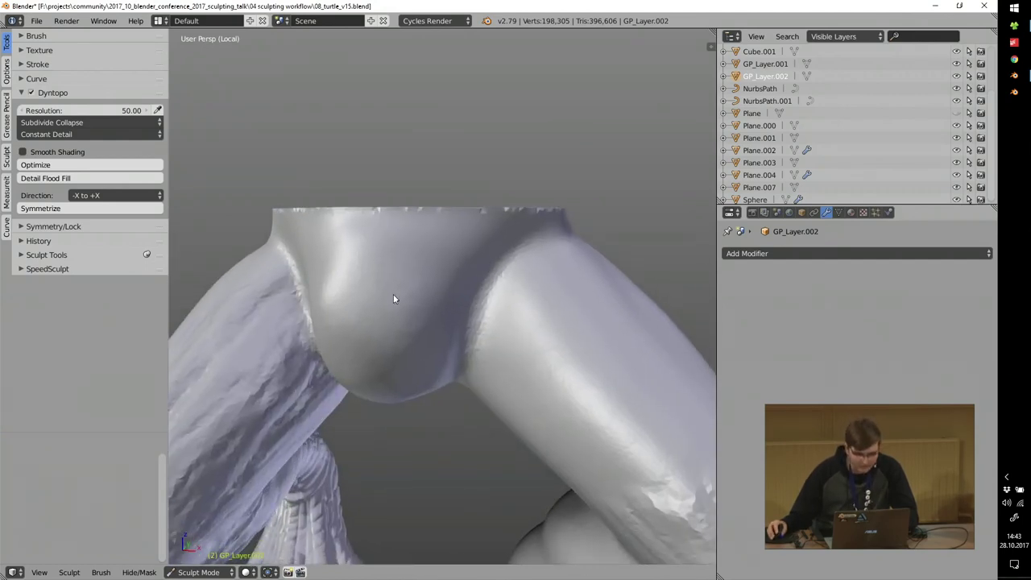
{"action": "left_click", "coordinate": [420, 271]}
{"action": "double_click", "coordinate": [114, 110]}
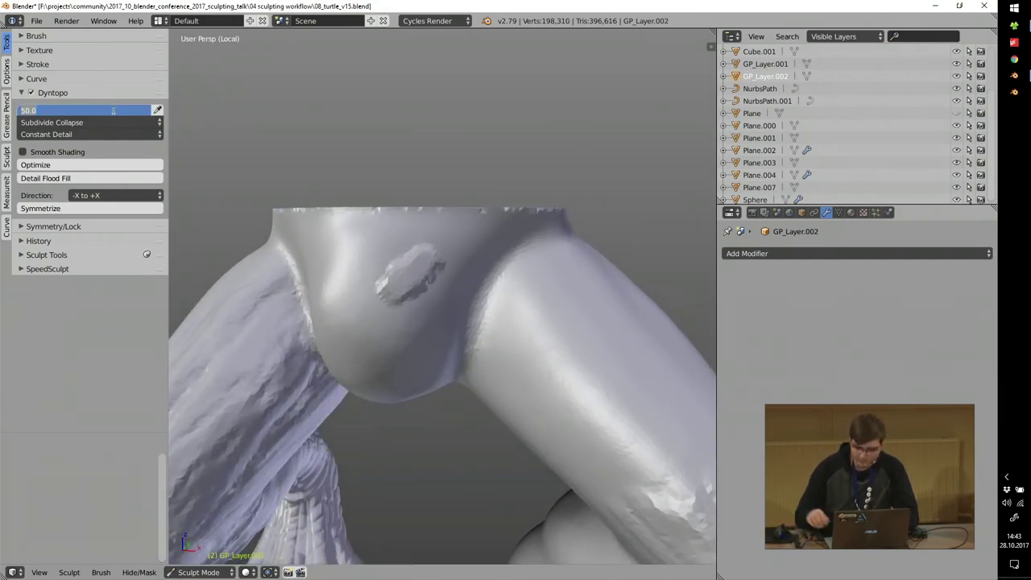
{"action": "key", "text": "Return"}
Try to sample the dynamic topology resolution from the model's surface.
{"action": "left_click", "coordinate": [153, 122]}
{"action": "left_click", "coordinate": [159, 109]}
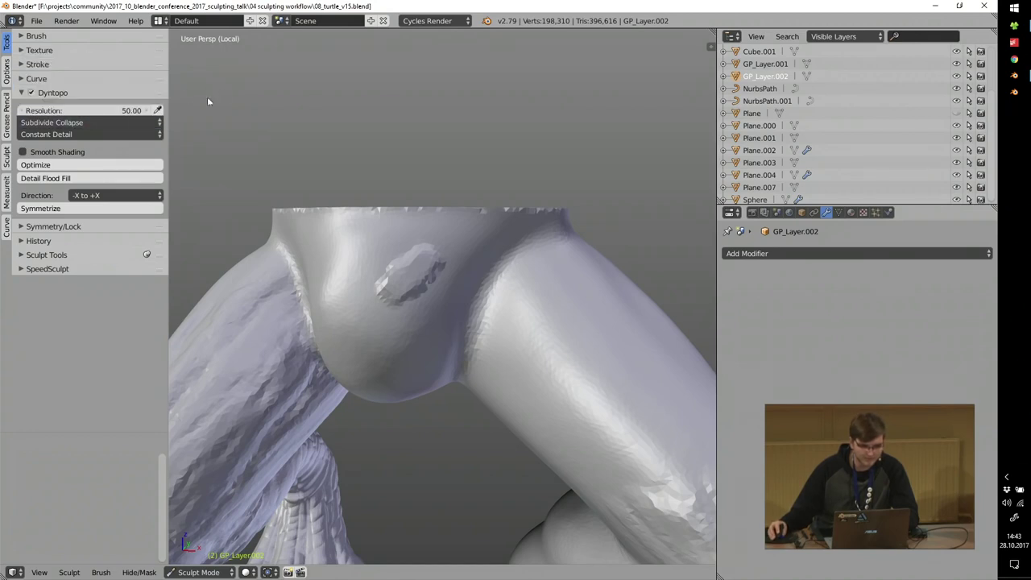
{"action": "left_click", "coordinate": [246, 209]}
{"action": "left_click", "coordinate": [158, 109]}
{"action": "left_click", "coordinate": [258, 306]}
Set the dynamic topology resolution to 100 and flood fill the whole leg mesh with that detail.
{"action": "double_click", "coordinate": [117, 110]}
{"action": "type", "text": "100"}
{"action": "key", "text": "Return"}
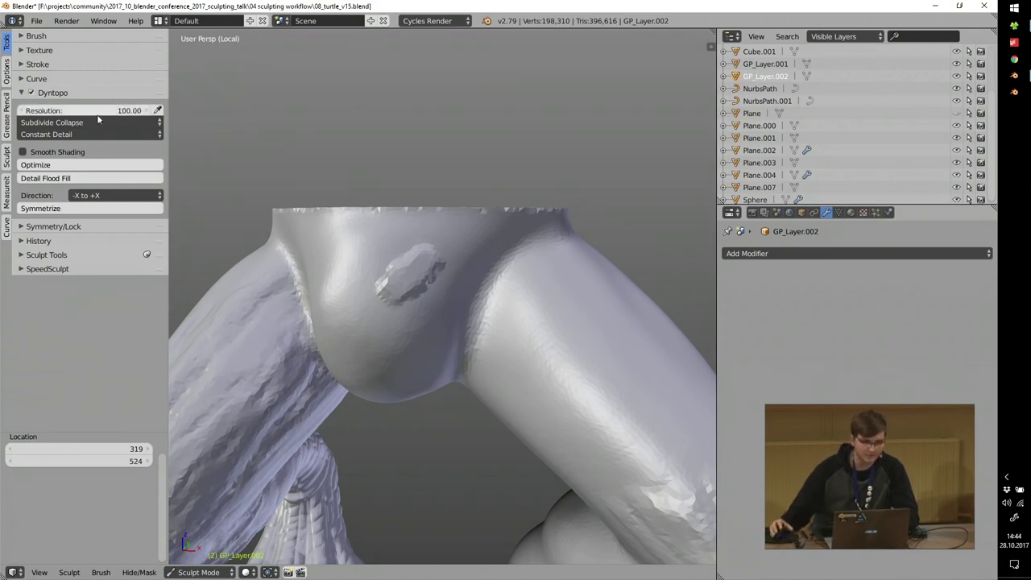
{"action": "left_click", "coordinate": [78, 182]}
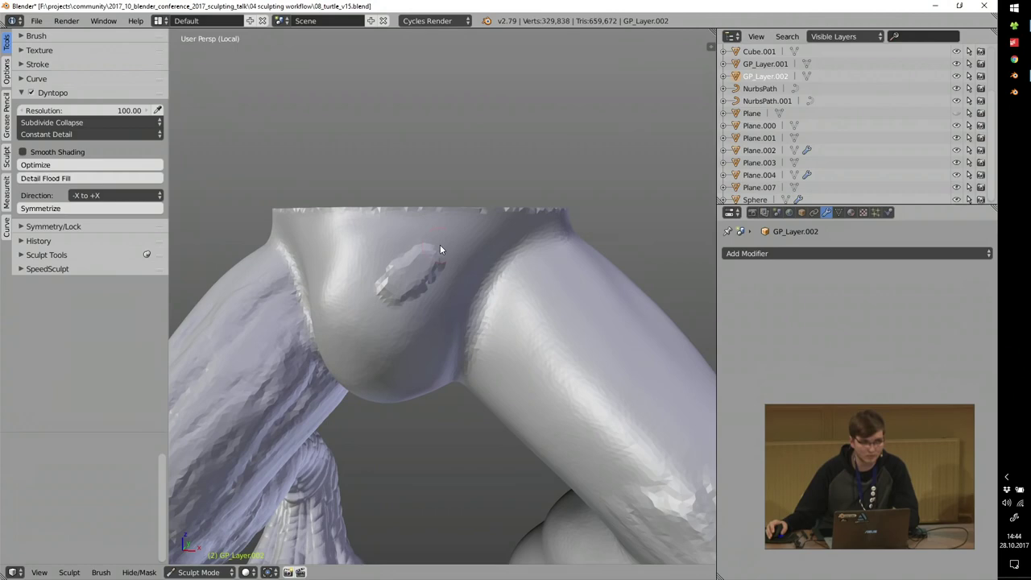
Examine the mesh density of the pelvis close up in wireframe shading.
{"action": "scroll", "coordinate": [436, 280], "scroll_direction": "up", "scroll_amount": 2}
{"action": "key", "text": "z"}
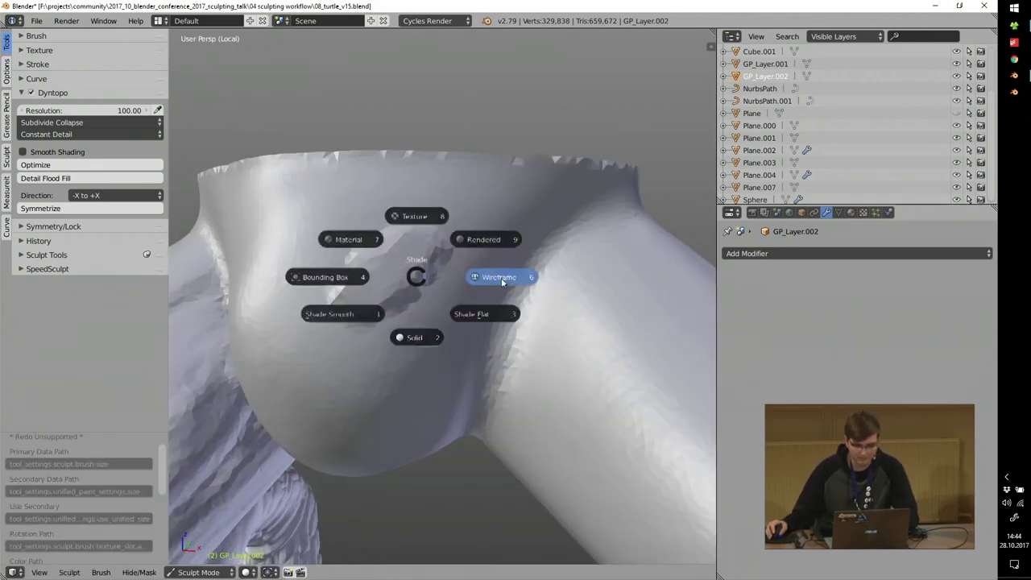
{"action": "left_click", "coordinate": [502, 283]}
{"action": "middle_click_drag", "start_coordinate": [424, 285], "coordinate": [419, 260], "text": "ctrl"}
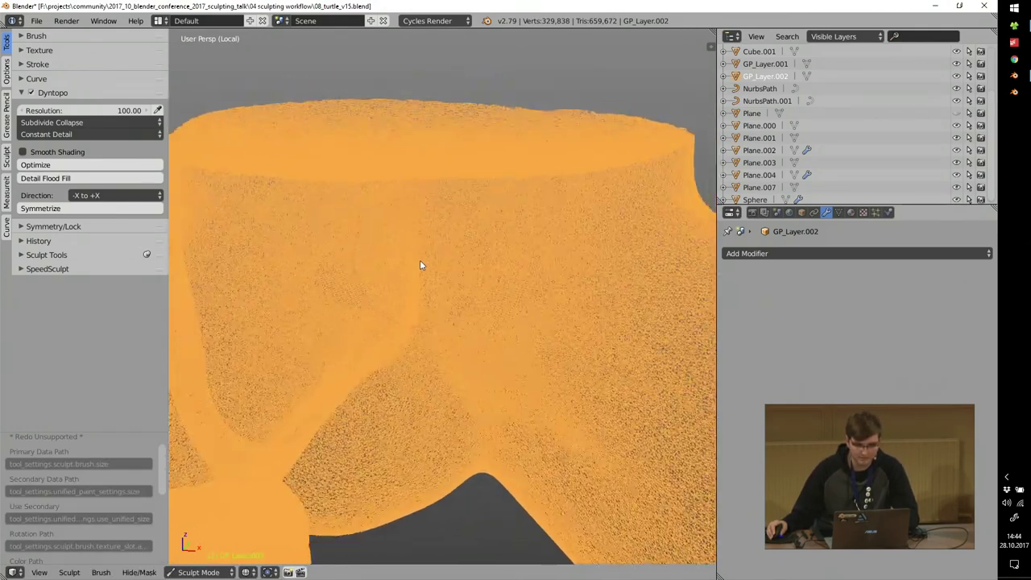
{"action": "mouse_move", "coordinate": [337, 266]}
{"action": "middle_mouse_down"}
{"action": "mouse_move", "coordinate": [344, 348]}
{"action": "mouse_move", "coordinate": [336, 233]}
{"action": "mouse_move", "coordinate": [336, 253]}
{"action": "middle_mouse_up"}
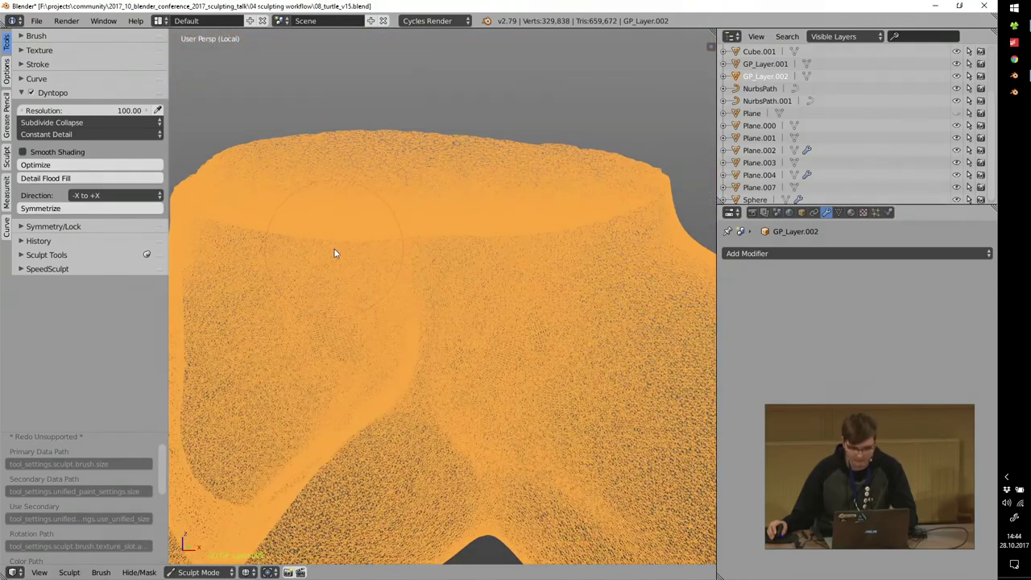
Return to solid shading and sculpt raised strokes across the front of the pelvis.
{"action": "key", "text": "z"}
{"action": "mouse_move", "coordinate": [387, 409]}
{"action": "left_mouse_down"}
{"action": "mouse_move", "coordinate": [320, 394]}
{"action": "mouse_move", "coordinate": [299, 374]}
{"action": "mouse_move", "coordinate": [294, 306]}
{"action": "left_mouse_up"}
{"action": "middle_click_drag", "start_coordinate": [294, 306], "coordinate": [274, 274], "text": "shift"}
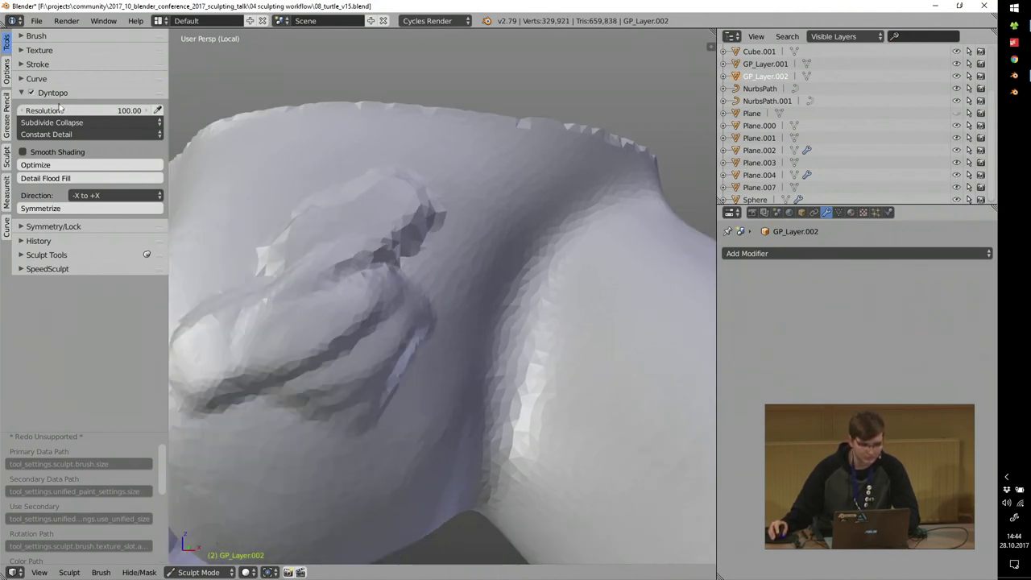
Set the dynamic topology resolution to 200 and flood fill the leg mesh with the finer detail.
{"action": "left_click", "coordinate": [60, 109]}
{"action": "type", "text": "2"}
{"action": "key", "text": "Return"}
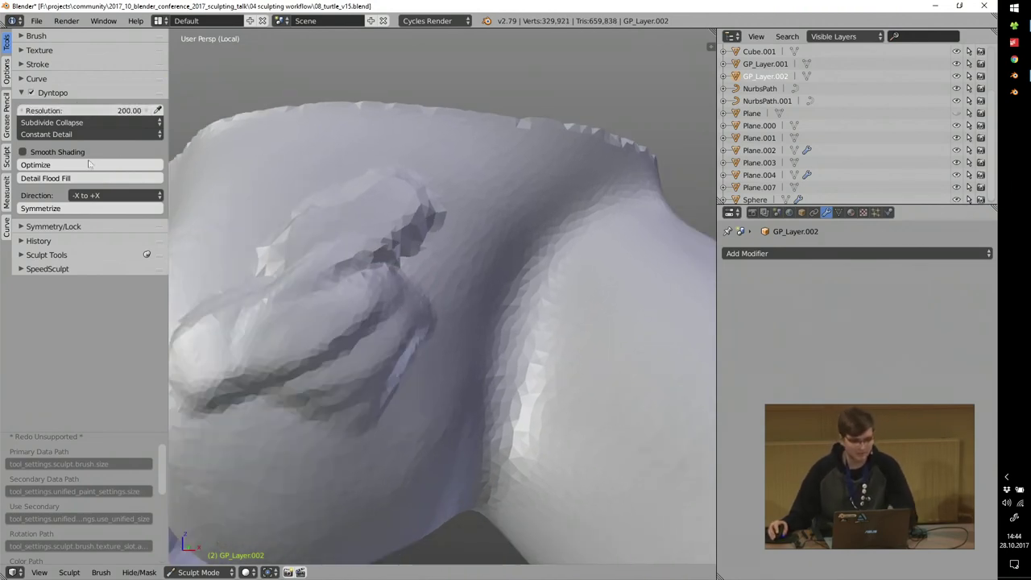
{"action": "left_click", "coordinate": [60, 178]}
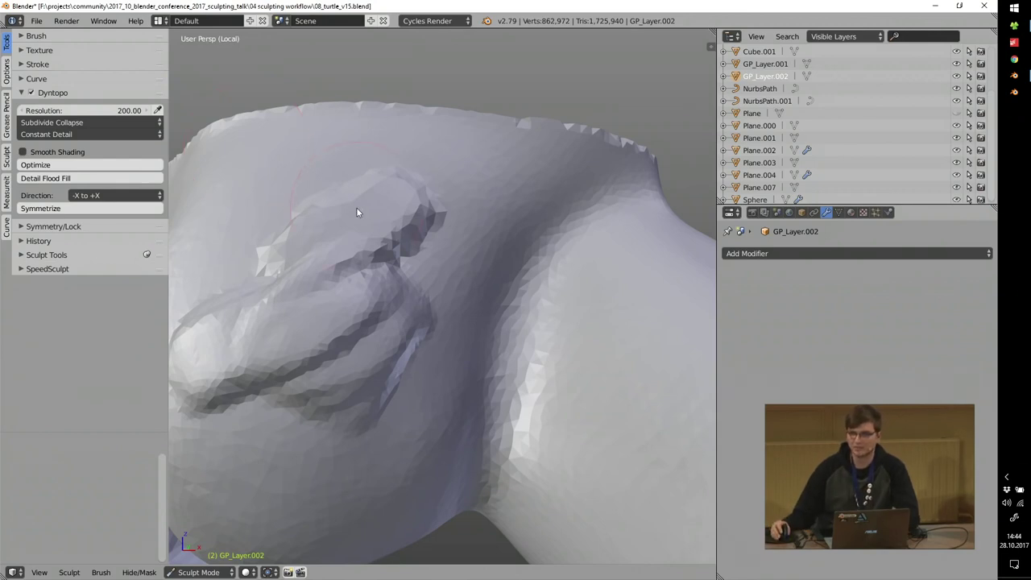
Sculpt finer strokes over the raised area on the pelvis towards the thigh crease.
{"action": "scroll", "coordinate": [357, 232], "scroll_direction": "down", "scroll_amount": 4}
{"action": "scroll", "coordinate": [398, 270], "scroll_direction": "up", "scroll_amount": 6}
{"action": "scroll", "coordinate": [398, 271], "scroll_direction": "down", "scroll_amount": 6}
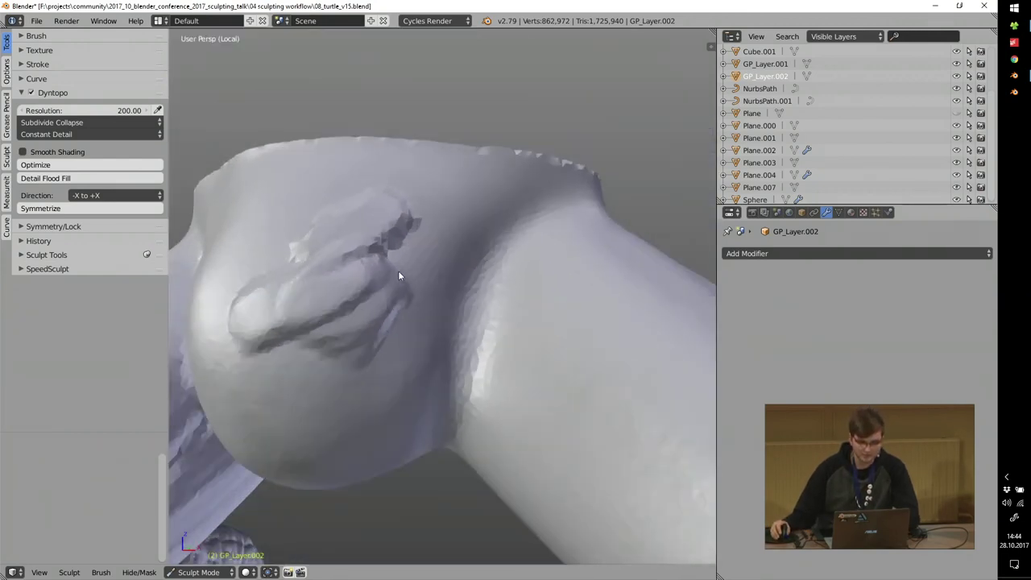
{"action": "scroll", "coordinate": [399, 271], "scroll_direction": "up", "scroll_amount": 6}
{"action": "left_click_drag", "start_coordinate": [426, 315], "coordinate": [509, 205]}
{"action": "mouse_move", "coordinate": [413, 207]}
{"action": "left_mouse_down"}
{"action": "mouse_move", "coordinate": [421, 144]}
{"action": "mouse_move", "coordinate": [331, 197]}
{"action": "left_mouse_up"}
{"action": "scroll", "coordinate": [382, 276], "scroll_direction": "down", "scroll_amount": 3}
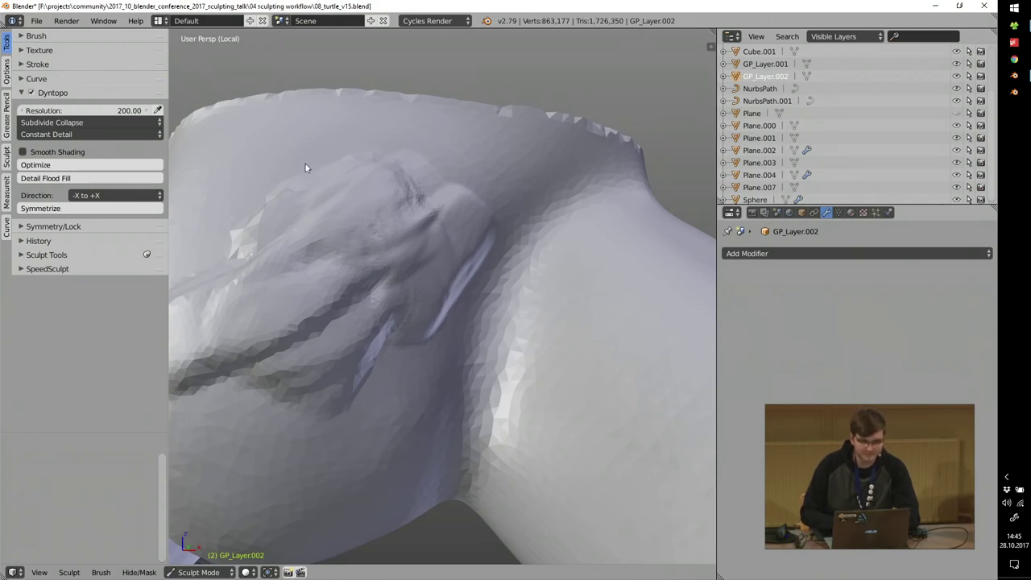
Turn off dynamic topology and sculpt many short overlapping strokes across the pelvis and down the thigh crease.
{"action": "key", "text": "ctrl+d"}
{"action": "key", "text": "KP_5"}
{"action": "mouse_move", "coordinate": [297, 214]}
{"action": "middle_mouse_down"}
{"action": "mouse_move", "coordinate": [317, 212]}
{"action": "mouse_move", "coordinate": [314, 256]}
{"action": "middle_mouse_up"}
{"action": "key", "text": "f"}
{"action": "left_click", "coordinate": [303, 235]}
{"action": "left_click_drag", "start_coordinate": [332, 224], "coordinate": [306, 297]}
{"action": "left_click_drag", "start_coordinate": [358, 224], "coordinate": [332, 297]}
{"action": "left_click_drag", "start_coordinate": [322, 226], "coordinate": [295, 275]}
{"action": "left_click_drag", "start_coordinate": [301, 213], "coordinate": [271, 274]}
{"action": "left_click_drag", "start_coordinate": [276, 225], "coordinate": [251, 271]}
{"action": "middle_click_drag", "start_coordinate": [278, 278], "coordinate": [308, 233], "text": "ctrl"}
{"action": "mouse_move", "coordinate": [356, 212]}
{"action": "left_mouse_down"}
{"action": "mouse_move", "coordinate": [314, 266]}
{"action": "mouse_move", "coordinate": [582, 148]}
{"action": "left_mouse_up"}
{"action": "left_click_drag", "start_coordinate": [506, 211], "coordinate": [582, 179]}
{"action": "left_click_drag", "start_coordinate": [557, 251], "coordinate": [518, 429]}
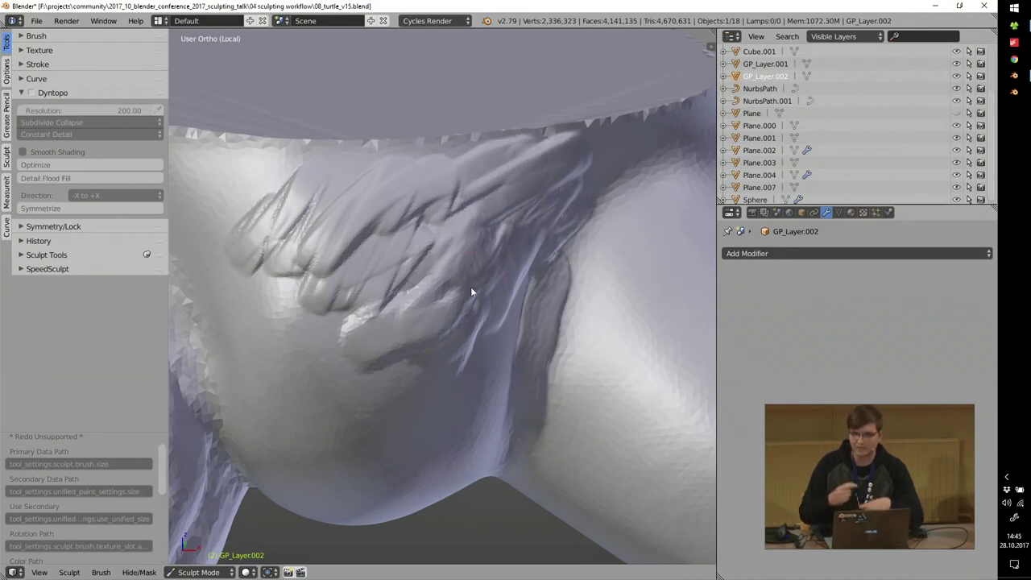
Sculpt several diagonal strokes on the upper thigh just beneath the waist edge.
{"action": "mouse_move", "coordinate": [438, 211]}
{"action": "middle_mouse_down"}
{"action": "mouse_move", "coordinate": [525, 248]}
{"action": "mouse_move", "coordinate": [647, 214]}
{"action": "middle_mouse_up"}
{"action": "left_click_drag", "start_coordinate": [652, 211], "coordinate": [546, 292]}
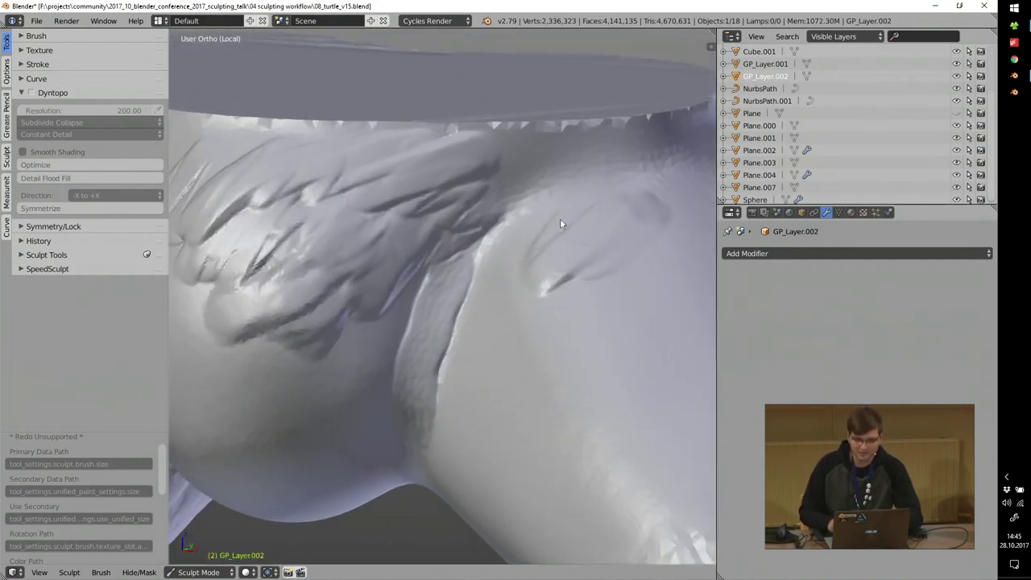
{"action": "left_click_drag", "start_coordinate": [517, 236], "coordinate": [597, 168]}
{"action": "left_click_drag", "start_coordinate": [511, 186], "coordinate": [582, 141]}
{"action": "left_click_drag", "start_coordinate": [492, 170], "coordinate": [548, 137]}
{"action": "middle_click_drag", "start_coordinate": [315, 325], "coordinate": [356, 292]}
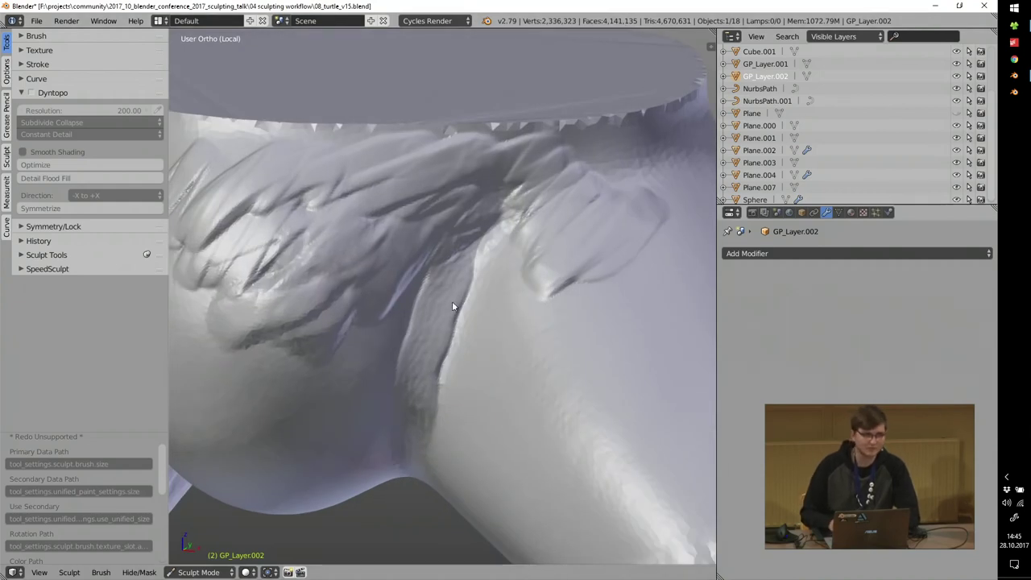
Switch to Object Mode, view the legs as a whole and quit the file without saving.
{"action": "key", "text": "Tab"}
{"action": "left_click", "coordinate": [387, 287]}
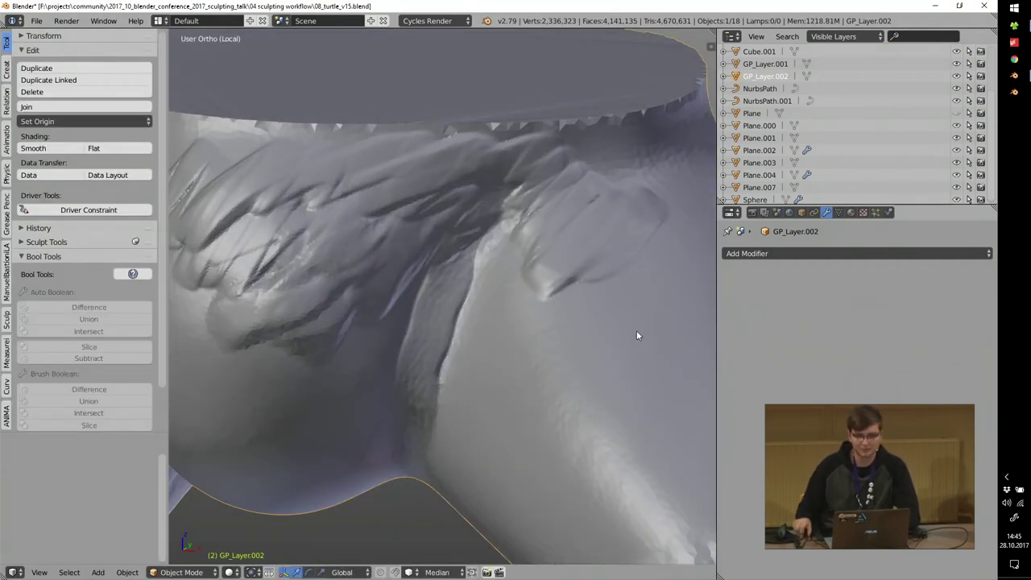
{"action": "scroll", "coordinate": [564, 306], "scroll_direction": "down", "scroll_amount": 5}
{"action": "middle_click_drag", "start_coordinate": [499, 299], "coordinate": [449, 284]}
{"action": "key", "text": "alt+F4"}
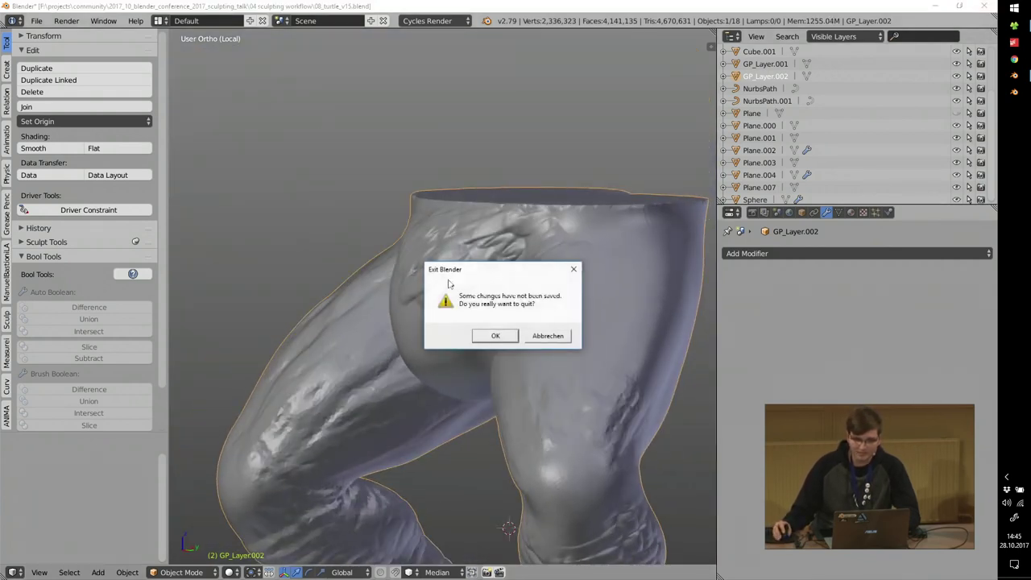
{"action": "left_click", "coordinate": [495, 336]}
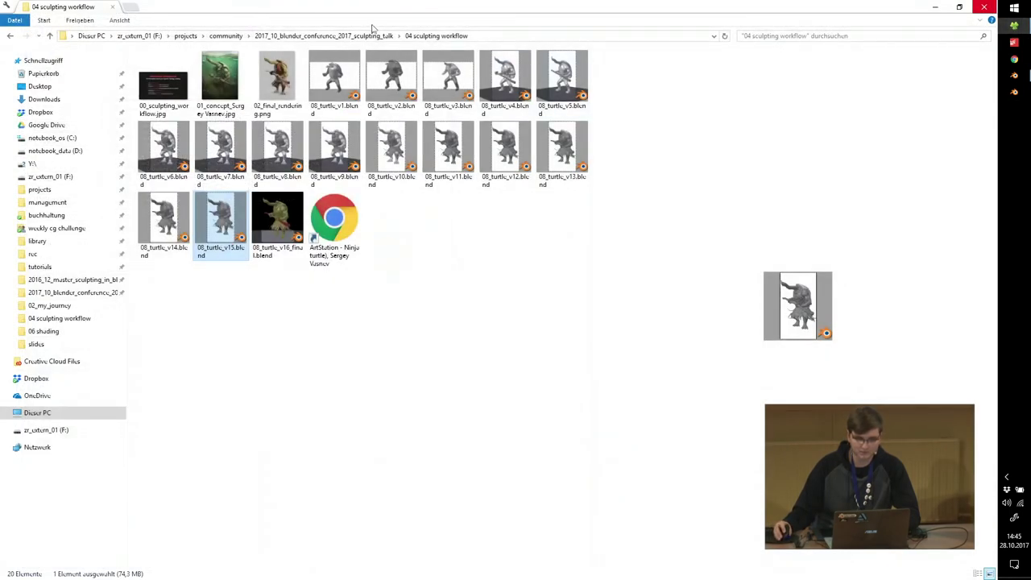
Go to the 05 solving problems folder and open the slide 00_solving_problems.jpg.
{"action": "left_click", "coordinate": [370, 37]}
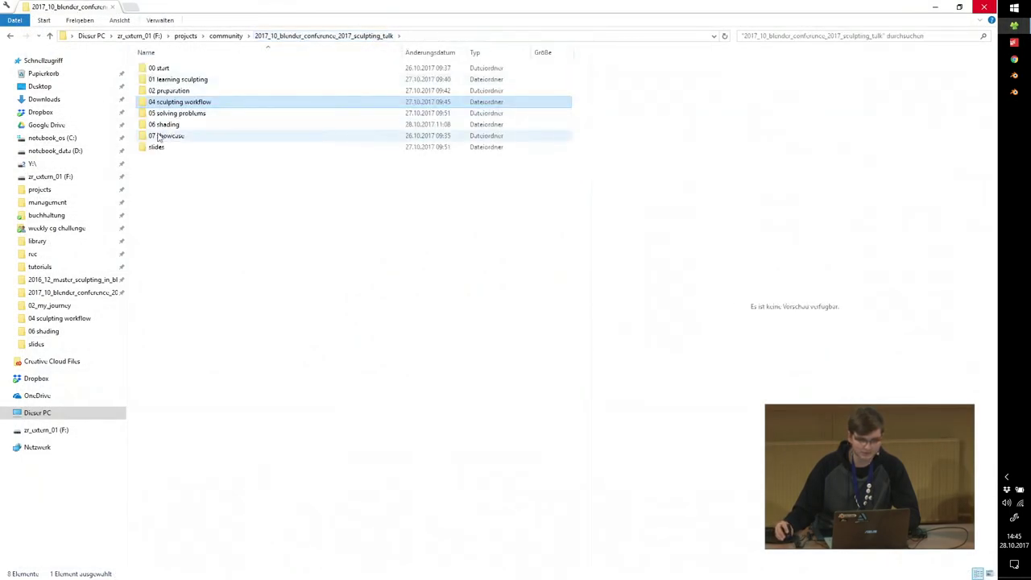
{"action": "double_click", "coordinate": [194, 113]}
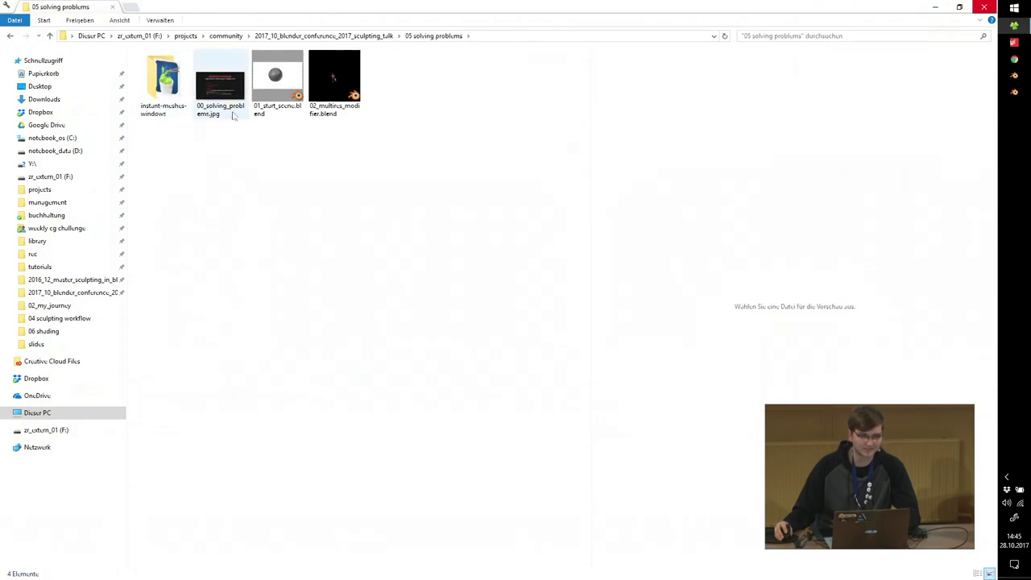
{"action": "double_click", "coordinate": [220, 89]}
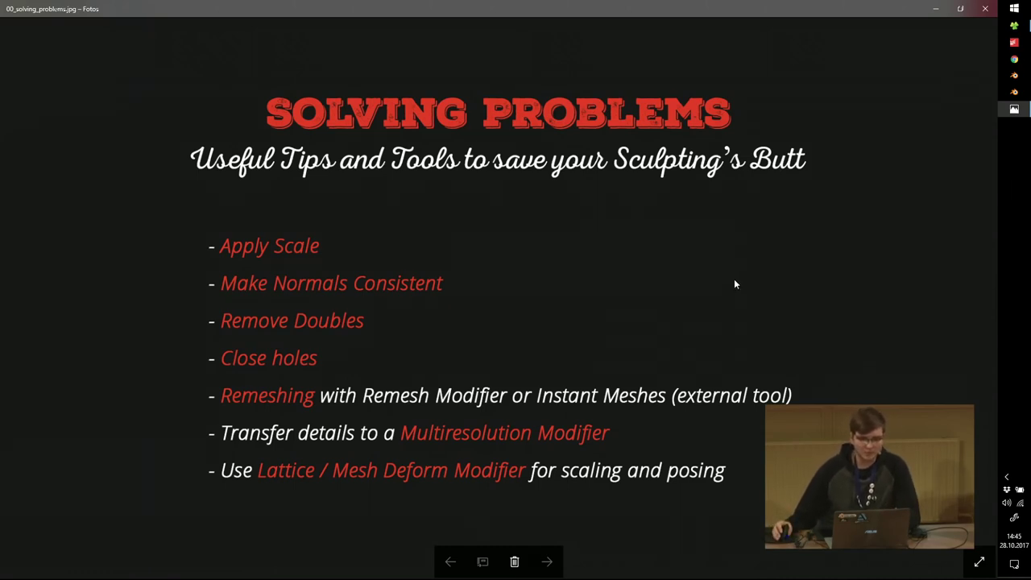
Switch to the Blender default scene, subdivide the cube with a level 3 subdivision surface and apply the modifier.
{"action": "left_click", "coordinate": [1015, 93]}
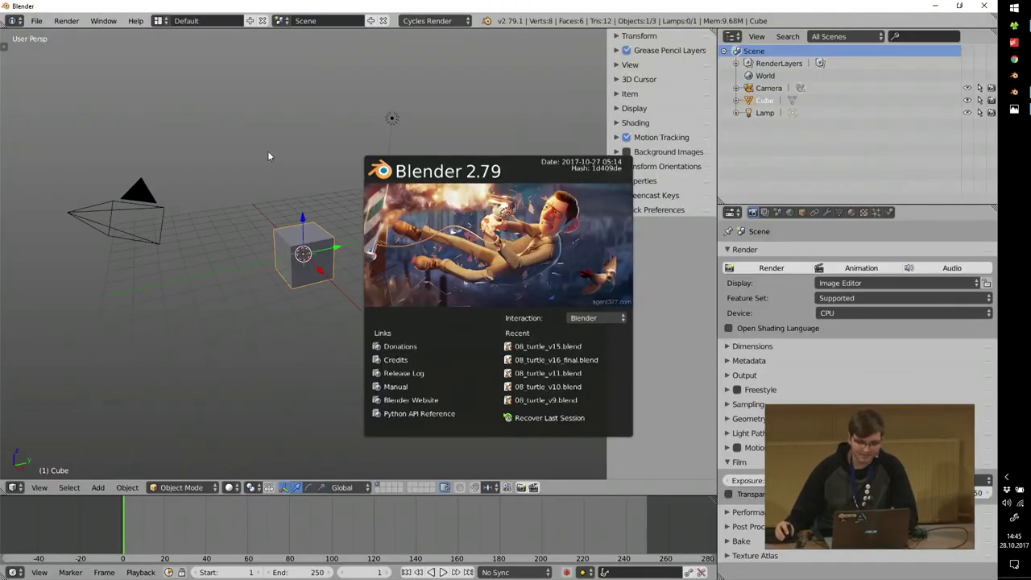
{"action": "left_click", "coordinate": [268, 151]}
{"action": "scroll", "coordinate": [329, 240], "scroll_direction": "up", "scroll_amount": 1}
{"action": "key", "text": "ctrl+3"}
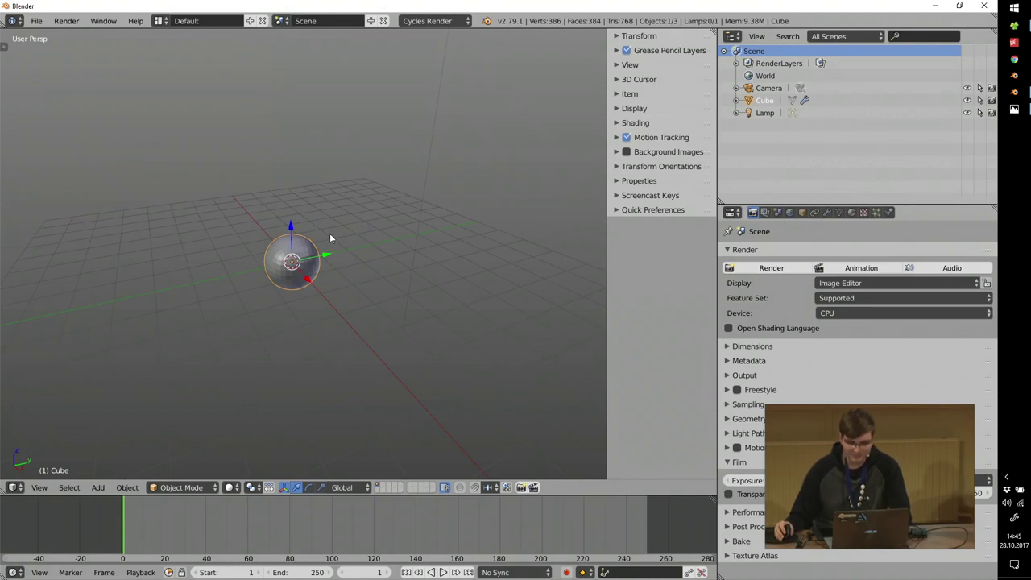
{"action": "left_click", "coordinate": [827, 212]}
{"action": "left_click", "coordinate": [747, 290]}
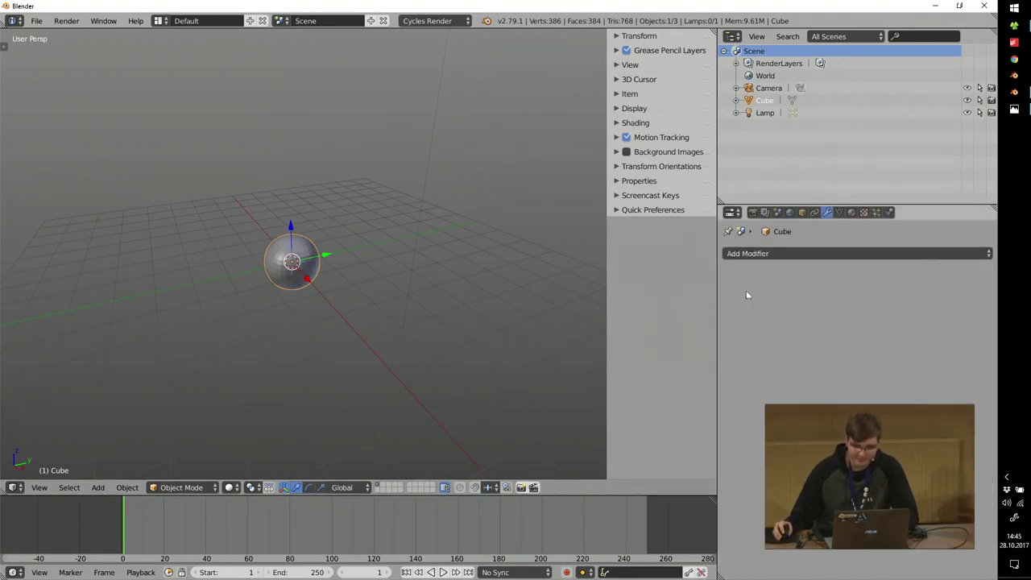
In front orthographic view with the transform values shown, stretch the sphere along Z to a scale of about 30.46.
{"action": "key", "text": "KP_1"}
{"action": "key", "text": "KP_5"}
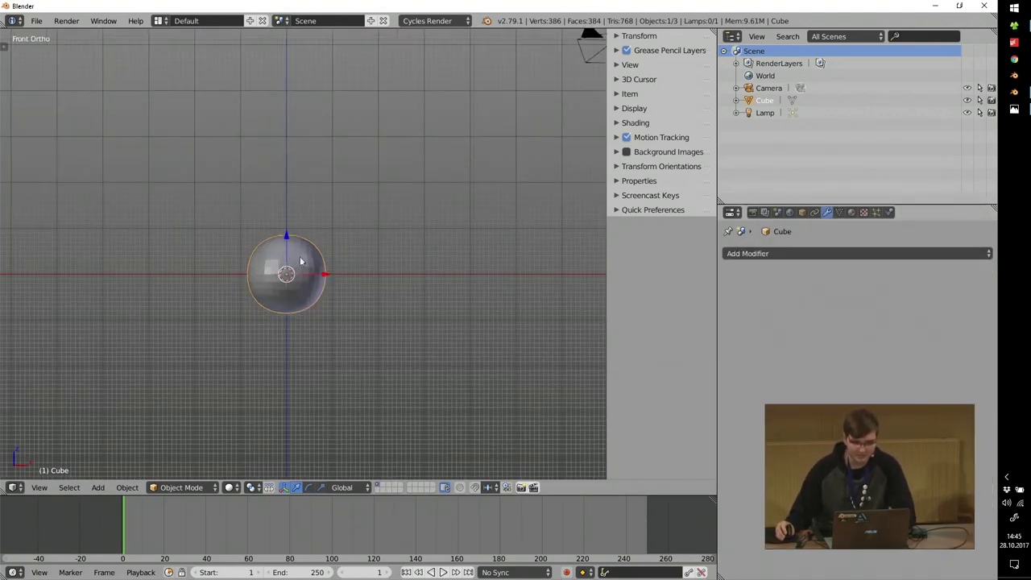
{"action": "left_click", "coordinate": [649, 36]}
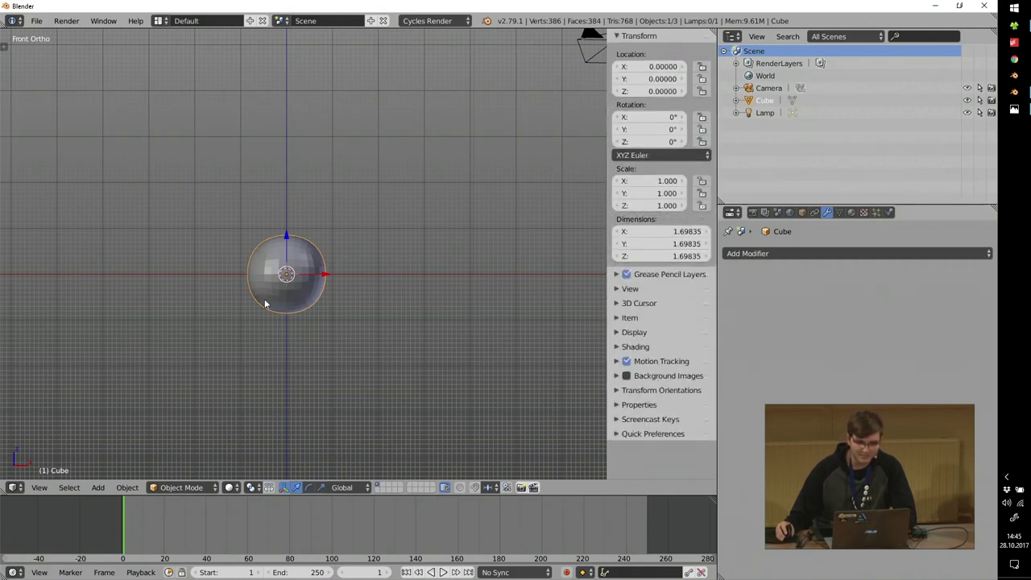
{"action": "scroll", "coordinate": [379, 326], "scroll_direction": "down", "scroll_amount": 2}
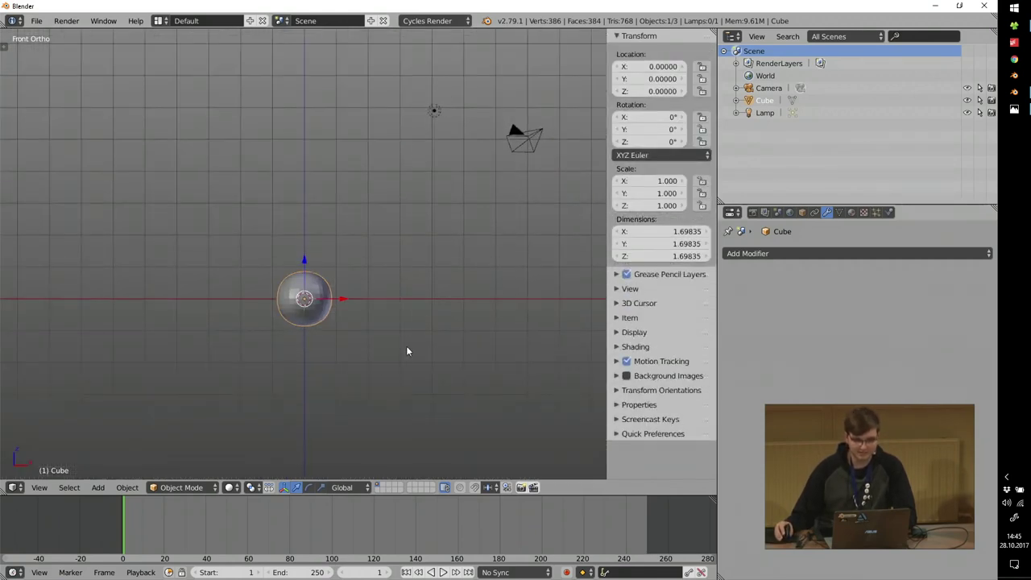
{"action": "key", "text": "s"}
{"action": "key", "text": "z"}
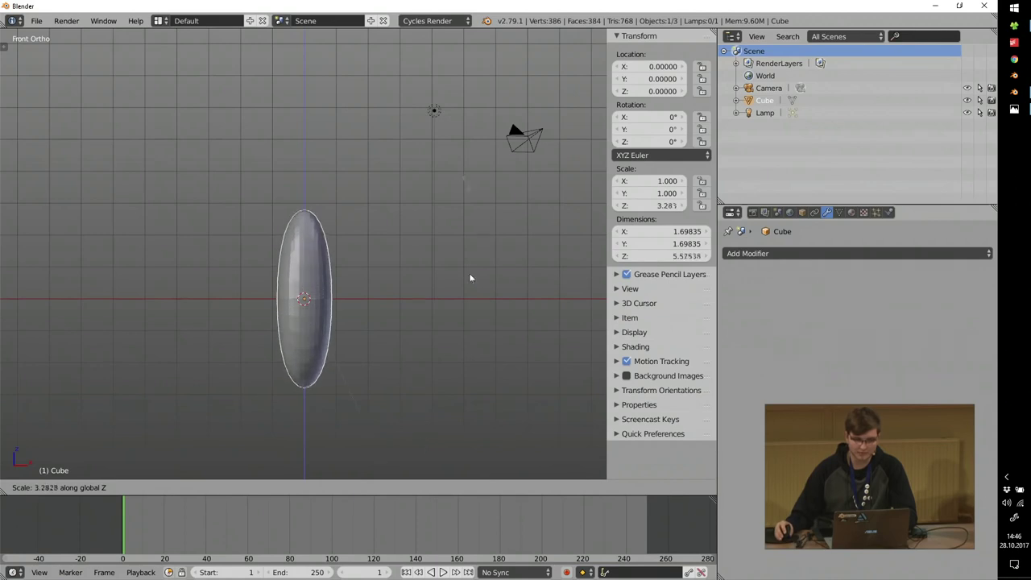
{"action": "left_click", "coordinate": [535, 45]}
{"action": "scroll", "coordinate": [483, 212], "scroll_direction": "down", "scroll_amount": 5}
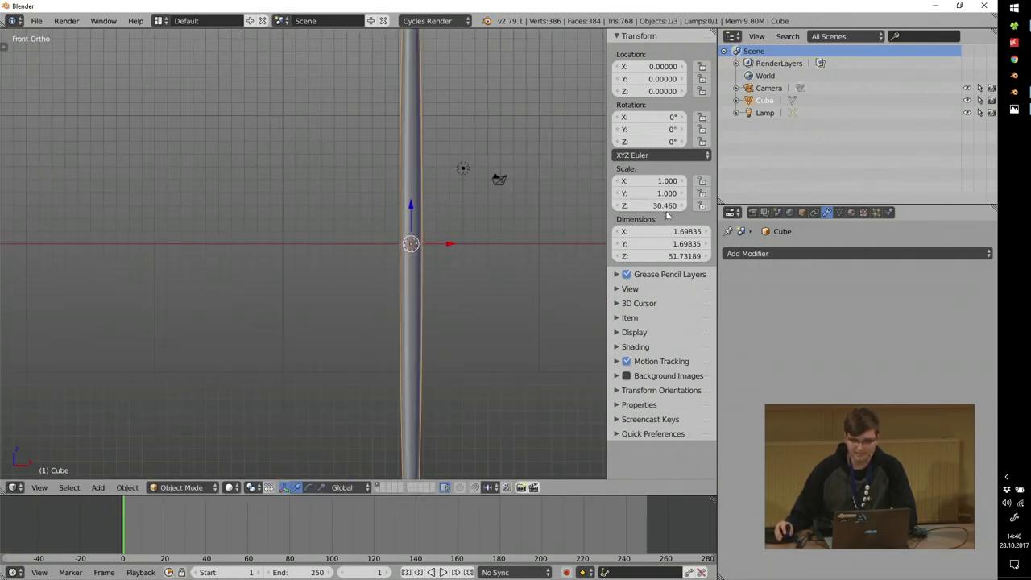
In Edit Mode, scale the whole mesh down along Z to a near-spherical shape about 1.66 units tall.
{"action": "middle_click_drag", "start_coordinate": [474, 203], "coordinate": [436, 275], "text": "shift"}
{"action": "scroll", "coordinate": [430, 266], "scroll_direction": "down", "scroll_amount": 3}
{"action": "scroll", "coordinate": [443, 297], "scroll_direction": "up", "scroll_amount": 2}
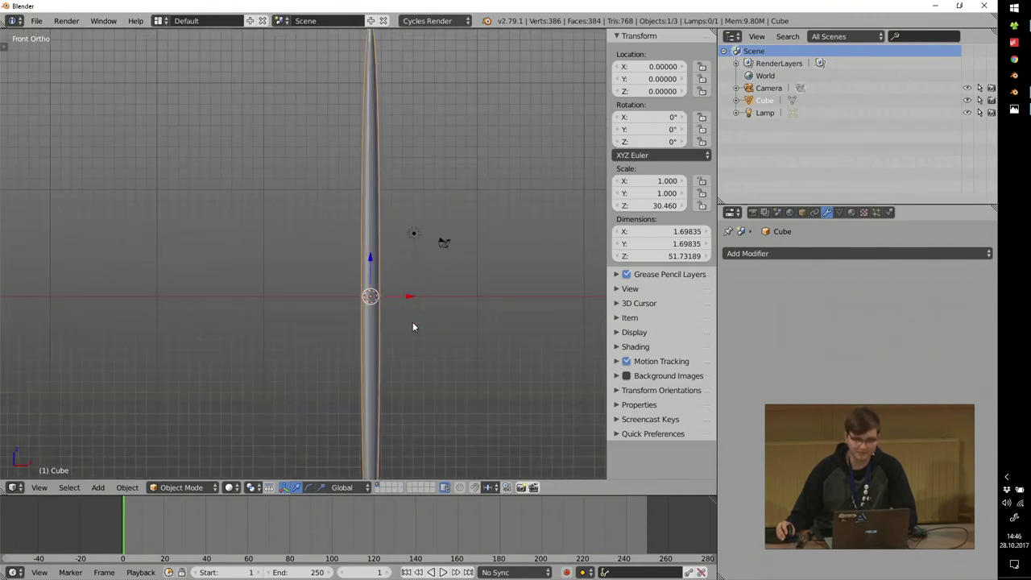
{"action": "key", "text": "Tab"}
{"action": "key", "text": "s"}
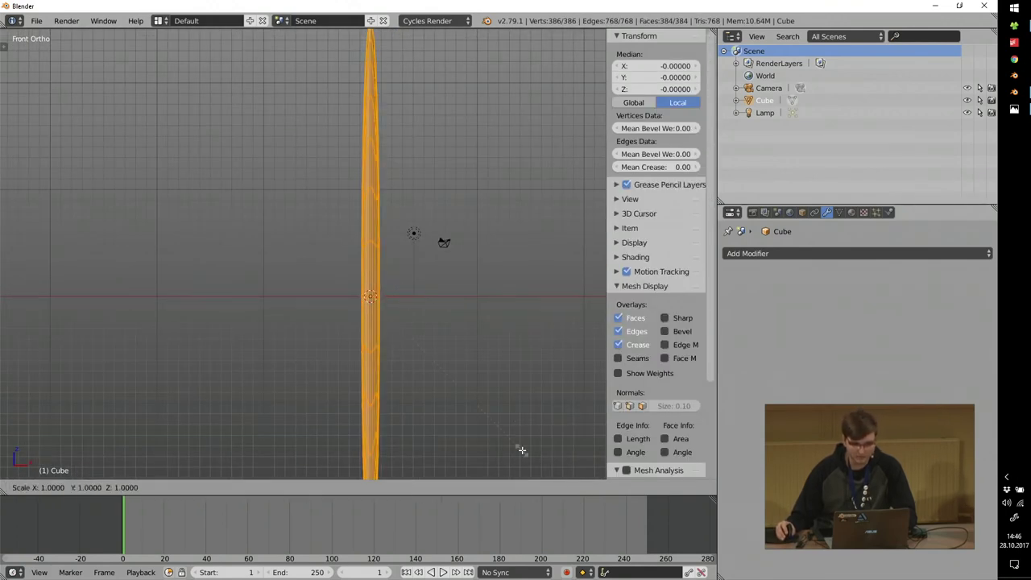
{"action": "key", "text": "z"}
{"action": "left_click", "coordinate": [419, 336]}
{"action": "scroll", "coordinate": [442, 360], "scroll_direction": "up", "scroll_amount": 3}
{"action": "key", "text": "s"}
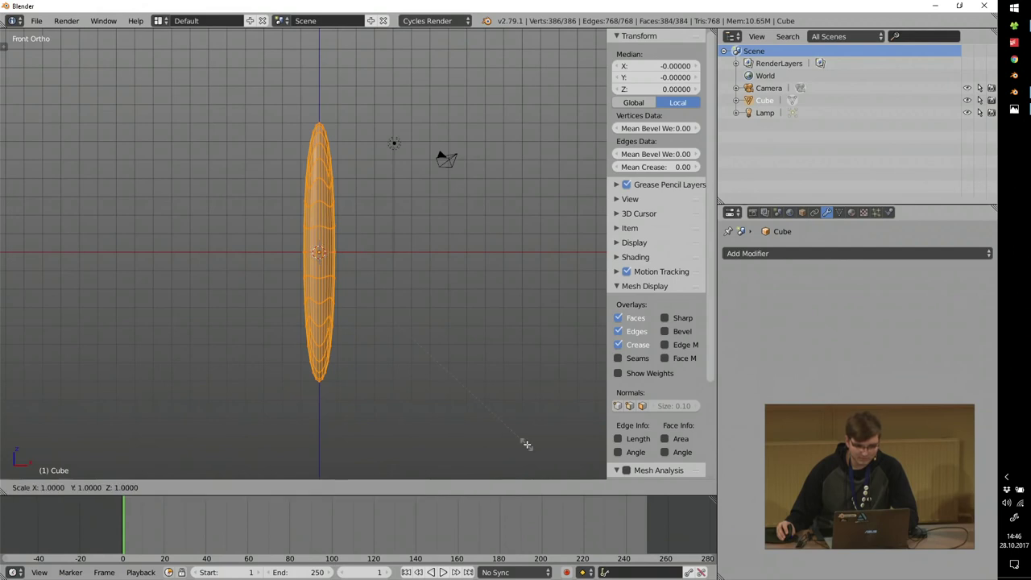
{"action": "key", "text": "z"}
{"action": "left_click", "coordinate": [344, 257]}
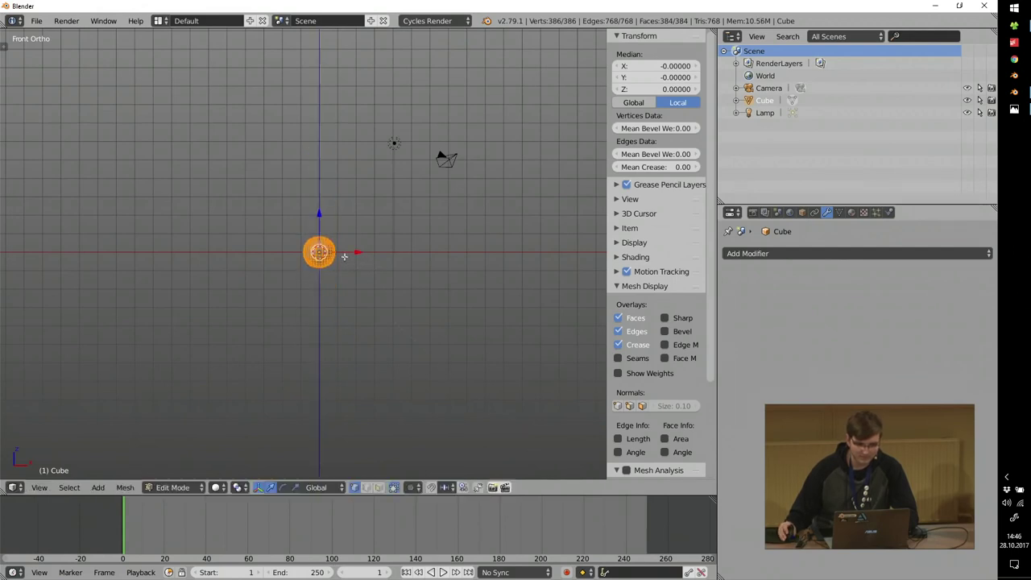
Return to Object Mode and compare the sphere's shape with its Z scale value.
{"action": "scroll", "coordinate": [344, 256], "scroll_direction": "up", "scroll_amount": 4}
{"action": "key", "text": "Tab"}
{"action": "left_click", "coordinate": [274, 384]}
{"action": "scroll", "coordinate": [310, 233], "scroll_direction": "up", "scroll_amount": 2}
{"action": "middle_click_drag", "start_coordinate": [310, 234], "coordinate": [575, 203]}
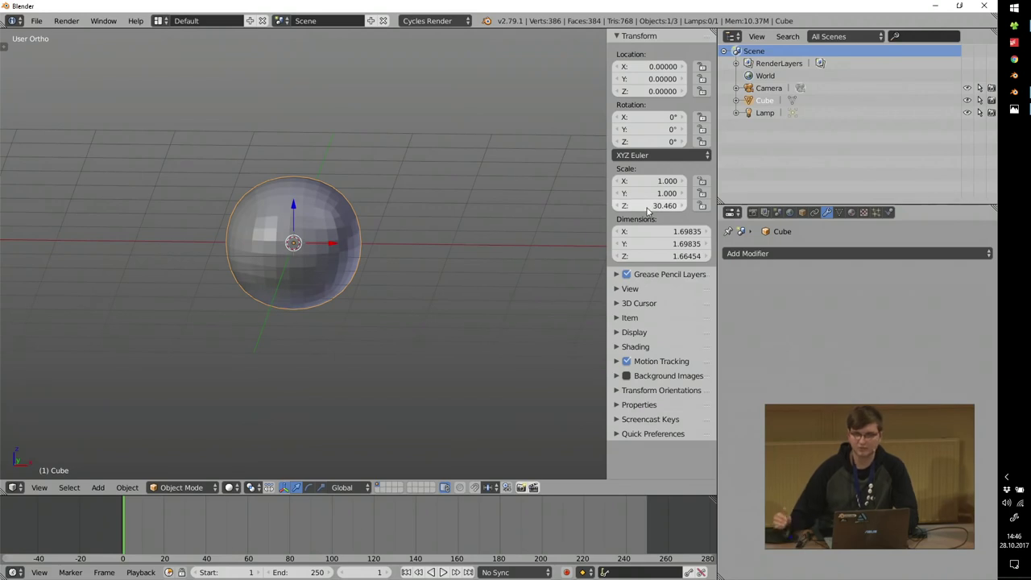
Switch the sphere to Sculpt Mode and adjust the brush size.
{"action": "scroll", "coordinate": [237, 219], "scroll_direction": "up", "scroll_amount": 3}
{"action": "key", "text": "Tab"}
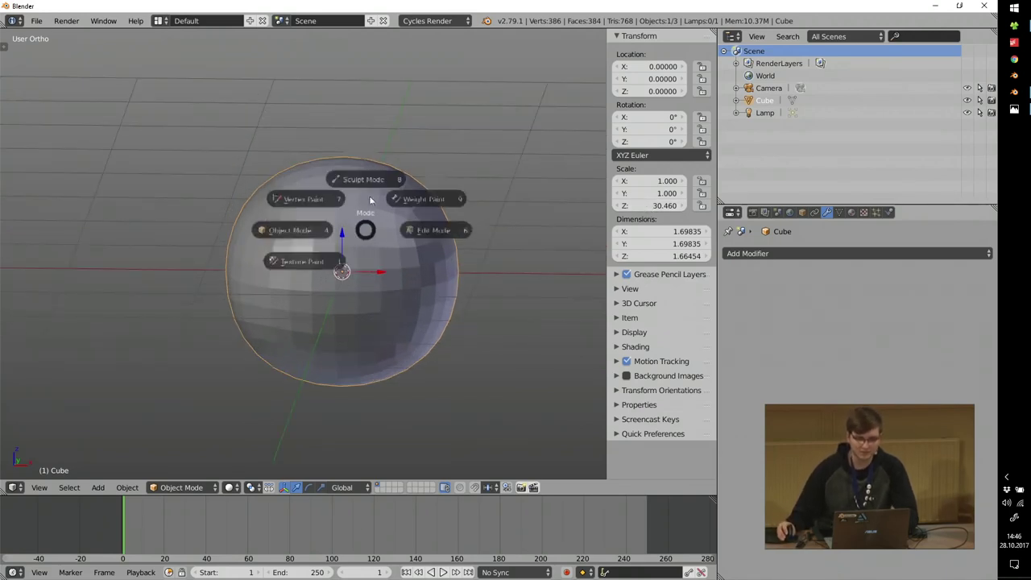
{"action": "left_click", "coordinate": [362, 211]}
{"action": "key", "text": "f"}
{"action": "left_click", "coordinate": [380, 211]}
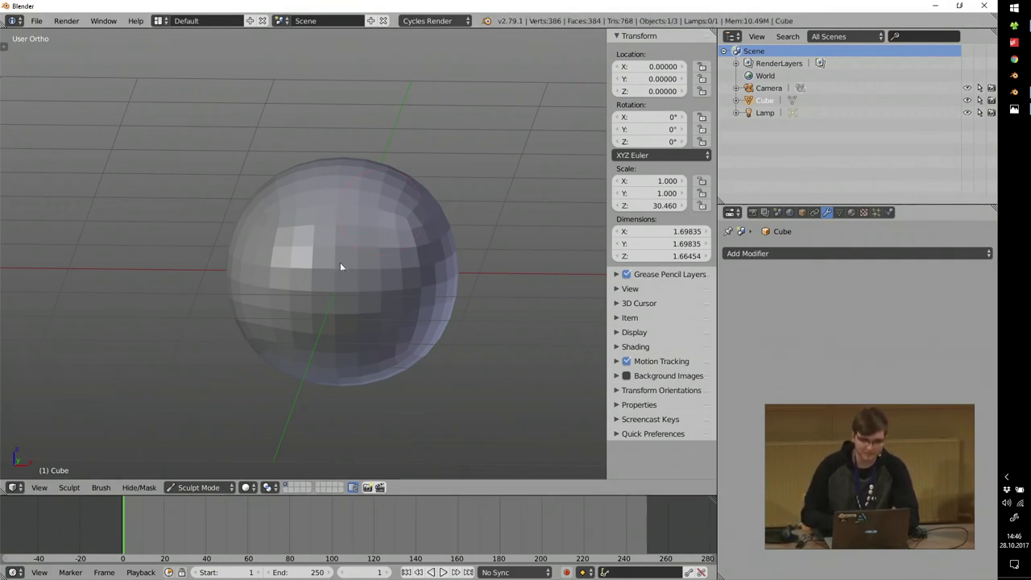
{"action": "middle_click_drag", "start_coordinate": [320, 267], "coordinate": [130, 136]}
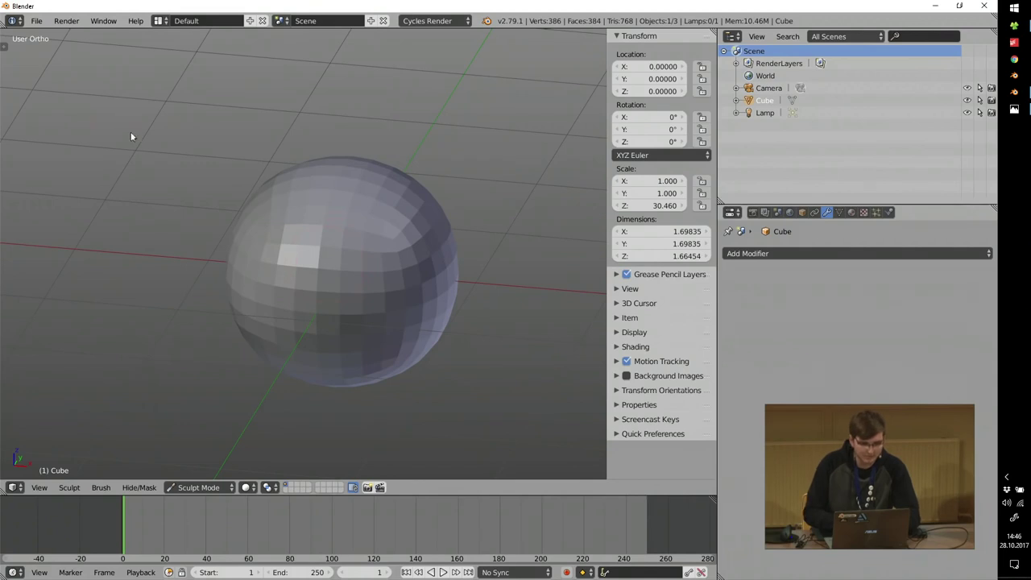
Enable Dyntopo with Constant Detail, sample the detail size in the viewport and edit the resolution value.
{"action": "key", "text": "t"}
{"action": "scroll", "coordinate": [38, 278], "scroll_direction": "down", "scroll_amount": 3}
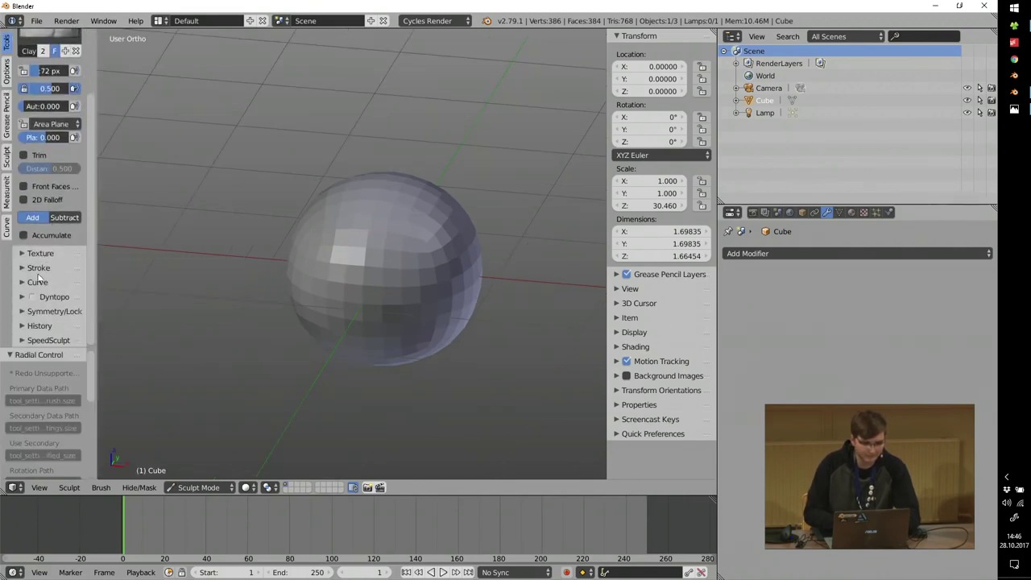
{"action": "left_click", "coordinate": [33, 297]}
{"action": "left_click", "coordinate": [46, 298]}
{"action": "scroll", "coordinate": [51, 331], "scroll_direction": "down", "scroll_amount": 3}
{"action": "left_click", "coordinate": [50, 254]}
{"action": "left_click", "coordinate": [47, 225]}
{"action": "left_click", "coordinate": [75, 230]}
{"action": "left_click", "coordinate": [233, 269]}
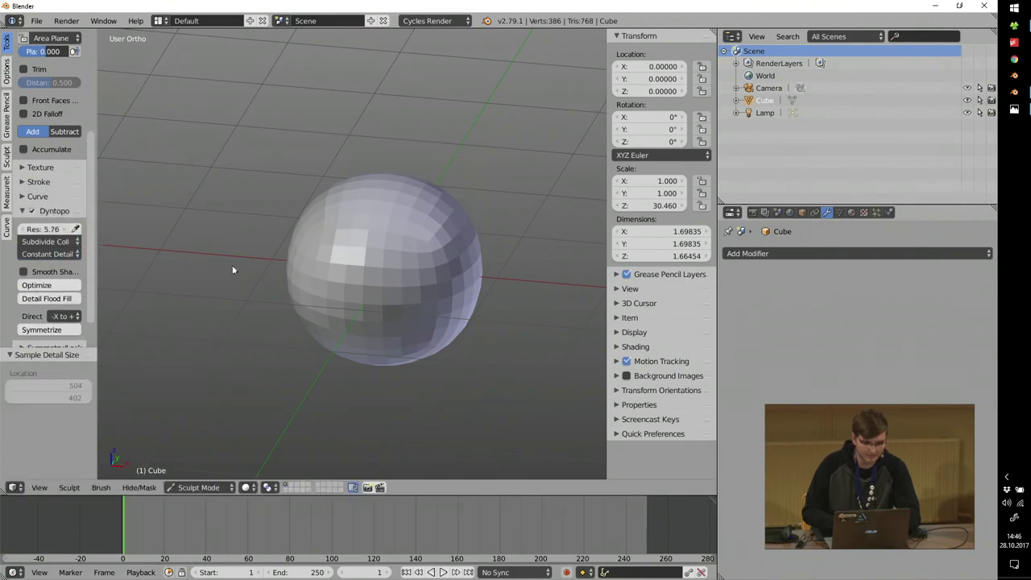
{"action": "left_click", "coordinate": [50, 229]}
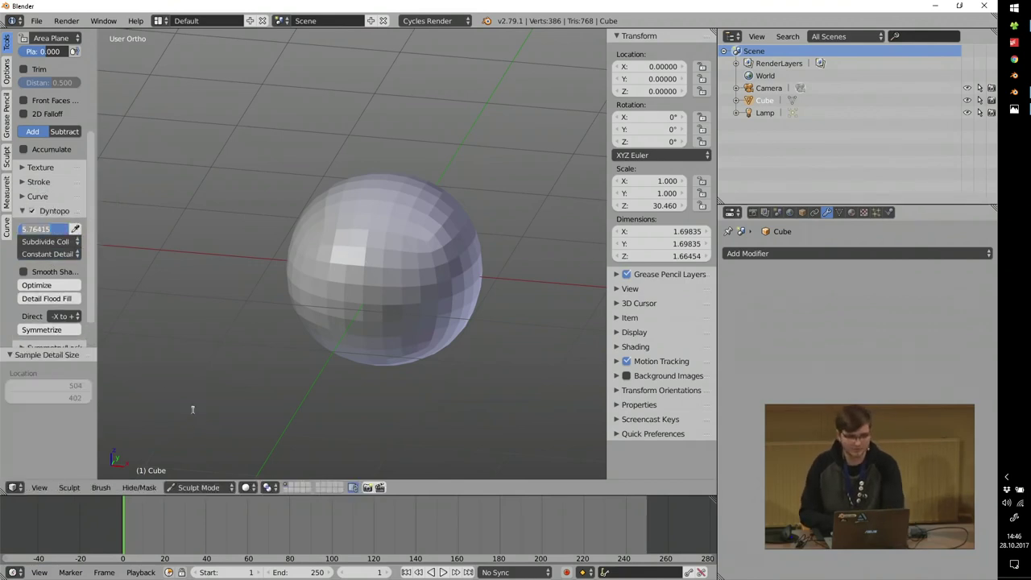
{"action": "key", "text": "Return"}
Choose the SculptDraw brush and set its size to about 93 px.
{"action": "scroll", "coordinate": [49, 242], "scroll_direction": "up", "scroll_amount": 5}
{"action": "left_click", "coordinate": [48, 80]}
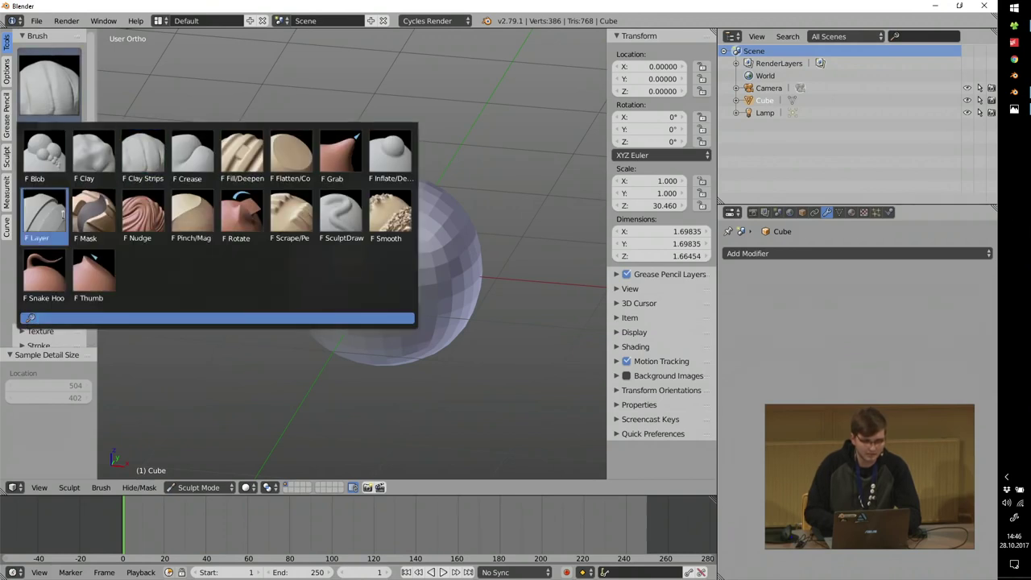
{"action": "left_click", "coordinate": [341, 213]}
{"action": "key", "text": "f"}
{"action": "left_click", "coordinate": [404, 253]}
{"action": "scroll", "coordinate": [374, 240], "scroll_direction": "up", "scroll_amount": 3}
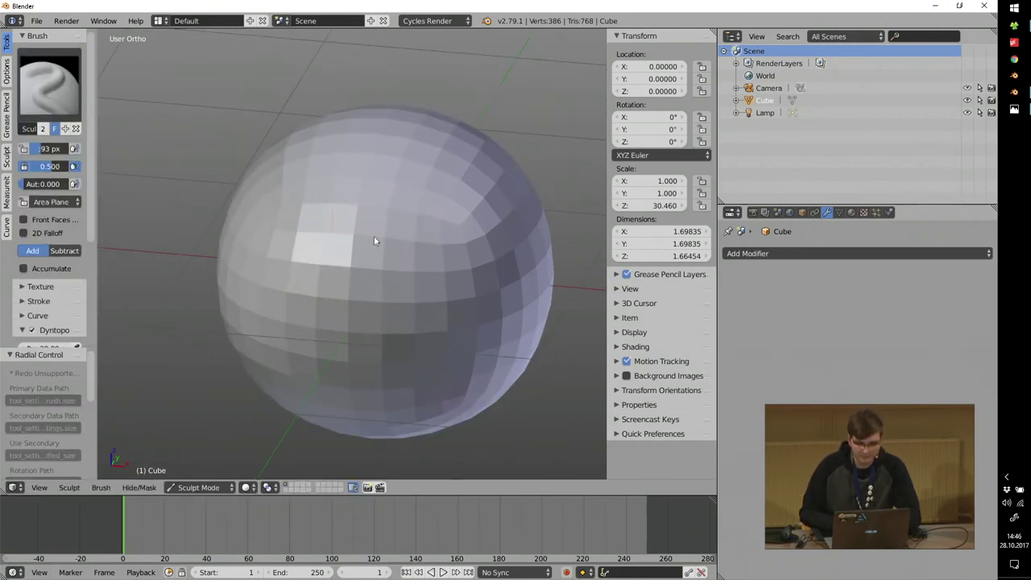
Sculpt several test strokes across the front of the sphere while its Z scale is still unapplied.
{"action": "mouse_move", "coordinate": [357, 254]}
{"action": "left_mouse_down"}
{"action": "mouse_move", "coordinate": [343, 201]}
{"action": "mouse_move", "coordinate": [365, 174]}
{"action": "mouse_move", "coordinate": [413, 194]}
{"action": "mouse_move", "coordinate": [460, 170]}
{"action": "mouse_move", "coordinate": [465, 191]}
{"action": "mouse_move", "coordinate": [371, 302]}
{"action": "mouse_move", "coordinate": [380, 328]}
{"action": "mouse_move", "coordinate": [306, 346]}
{"action": "left_mouse_up"}
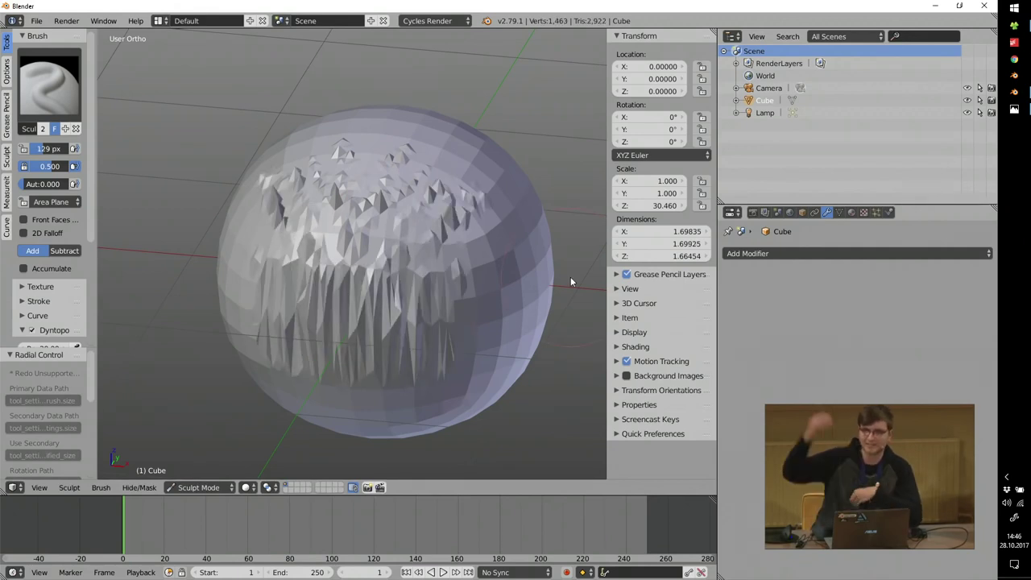
{"action": "mouse_move", "coordinate": [442, 232]}
{"action": "left_mouse_down"}
{"action": "mouse_move", "coordinate": [488, 281]}
{"action": "mouse_move", "coordinate": [464, 327]}
{"action": "mouse_move", "coordinate": [457, 282]}
{"action": "left_mouse_up"}
{"action": "mouse_move", "coordinate": [456, 250]}
{"action": "middle_mouse_down"}
{"action": "mouse_move", "coordinate": [412, 249]}
{"action": "mouse_move", "coordinate": [459, 262]}
{"action": "middle_mouse_up"}
Return to Object Mode and undo the test strokes on the sphere.
{"action": "key", "text": "Tab"}
{"action": "left_click", "coordinate": [359, 284]}
{"action": "key", "text": "ctrl+z"}
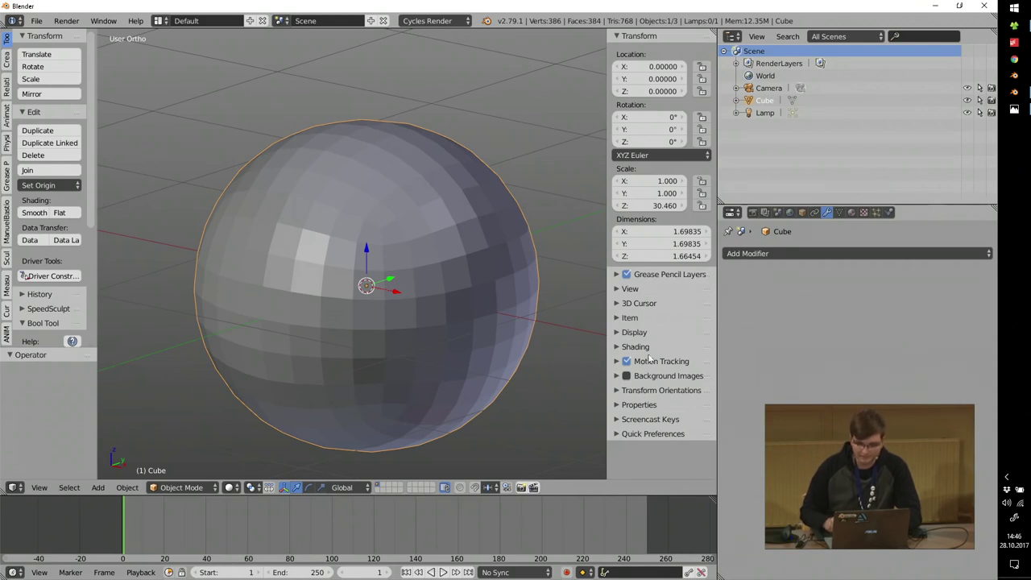
Start the Screencast Keys display and apply the sphere's scale.
{"action": "left_click", "coordinate": [643, 419]}
{"action": "left_click", "coordinate": [661, 437]}
{"action": "key", "text": "ctrl+a"}
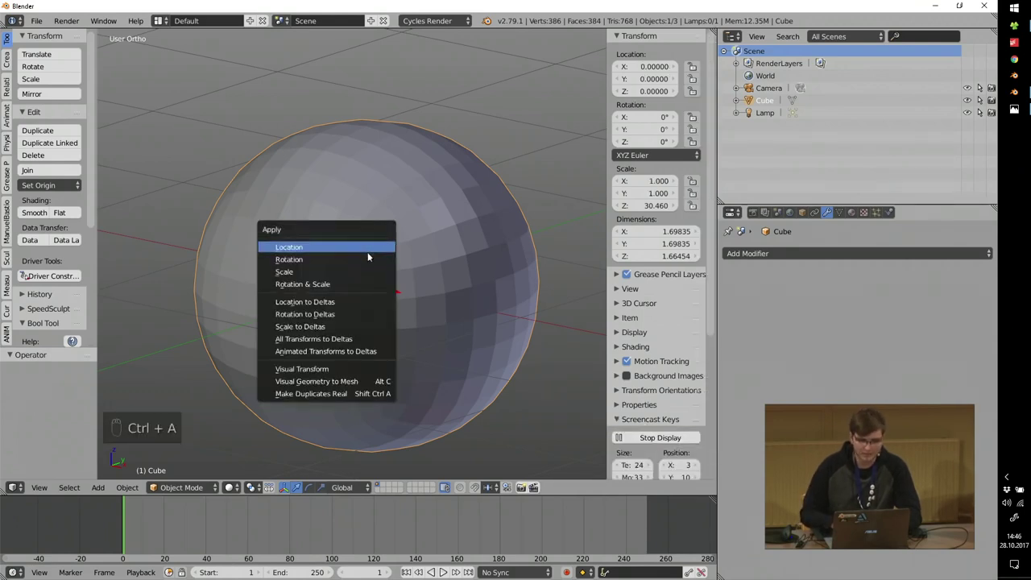
{"action": "left_click", "coordinate": [309, 272]}
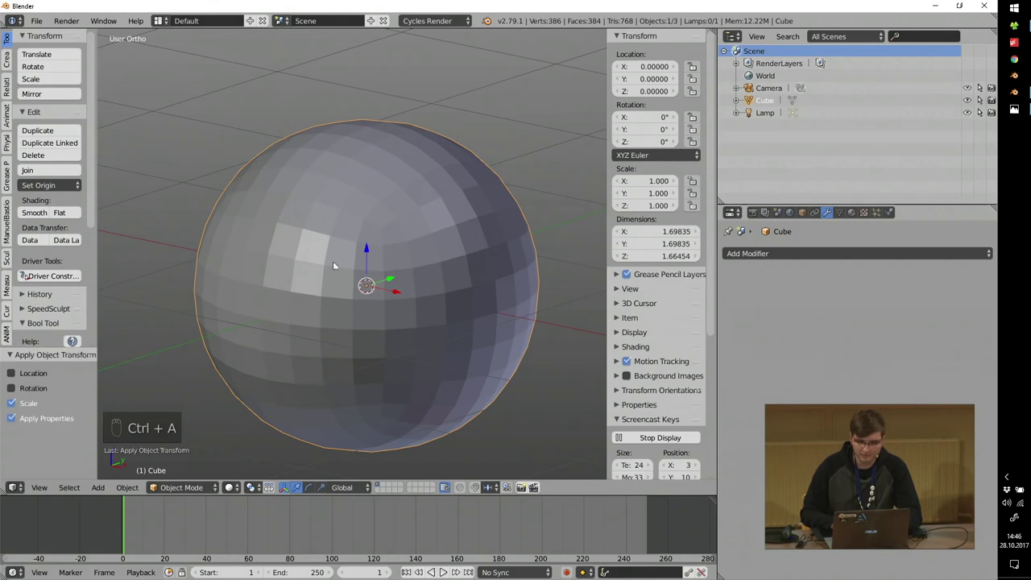
Back in Sculpt Mode with a brush of about 79 px, enable dynamic topology and sculpt raised strokes over the sphere's upper half.
{"action": "middle_click_drag", "start_coordinate": [314, 157], "coordinate": [343, 210]}
{"action": "key", "text": "Tab"}
{"action": "key", "text": "f"}
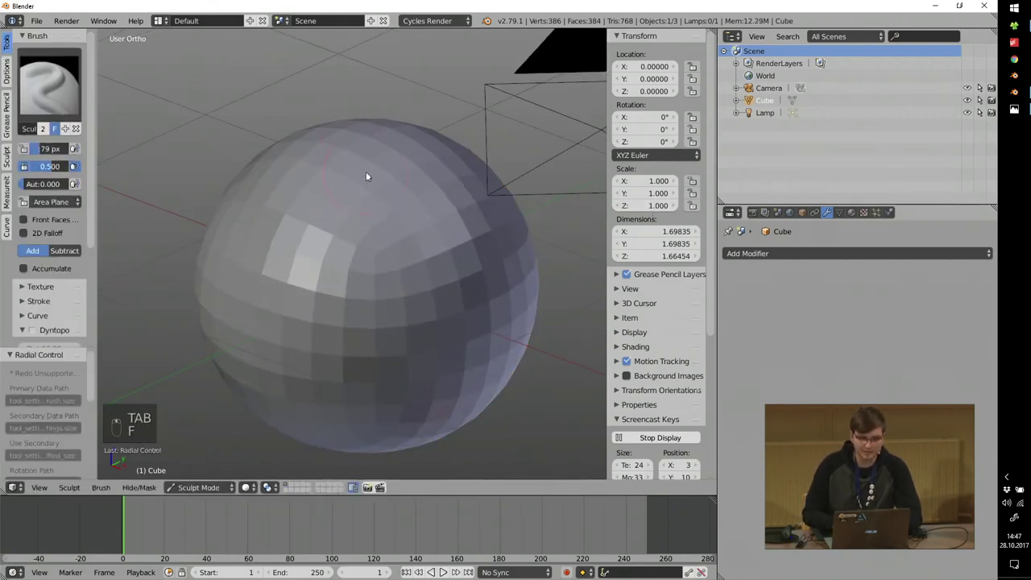
{"action": "key", "text": "ctrl+d"}
{"action": "mouse_move", "coordinate": [369, 254]}
{"action": "left_mouse_down"}
{"action": "mouse_move", "coordinate": [352, 202]}
{"action": "mouse_move", "coordinate": [438, 302]}
{"action": "mouse_move", "coordinate": [329, 277]}
{"action": "mouse_move", "coordinate": [386, 331]}
{"action": "mouse_move", "coordinate": [448, 274]}
{"action": "mouse_move", "coordinate": [548, 299]}
{"action": "left_mouse_up"}
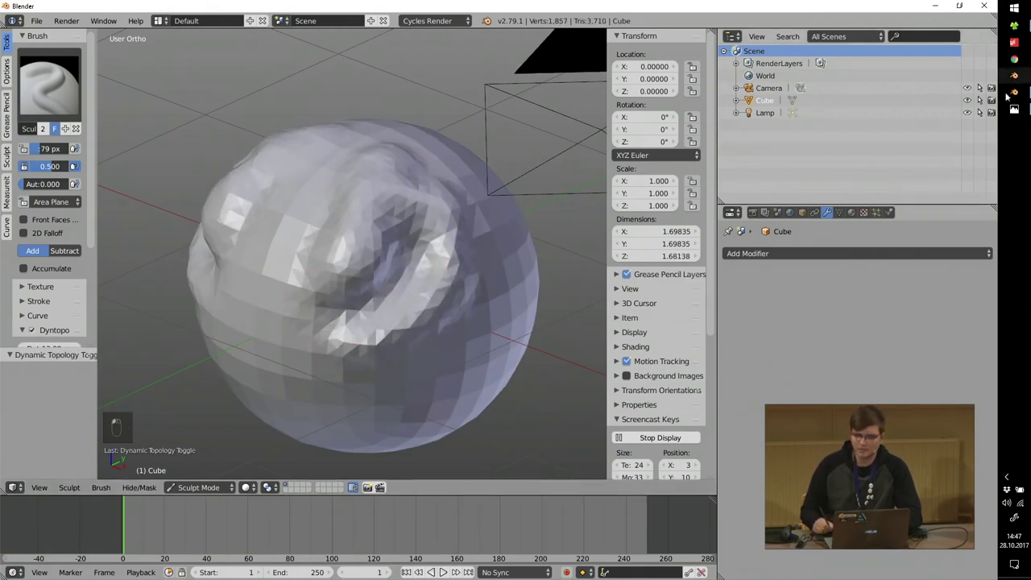
Bring up the Solving Problems slide in the photo viewer, review its list of tips and close it.
{"action": "left_click", "coordinate": [1014, 109]}
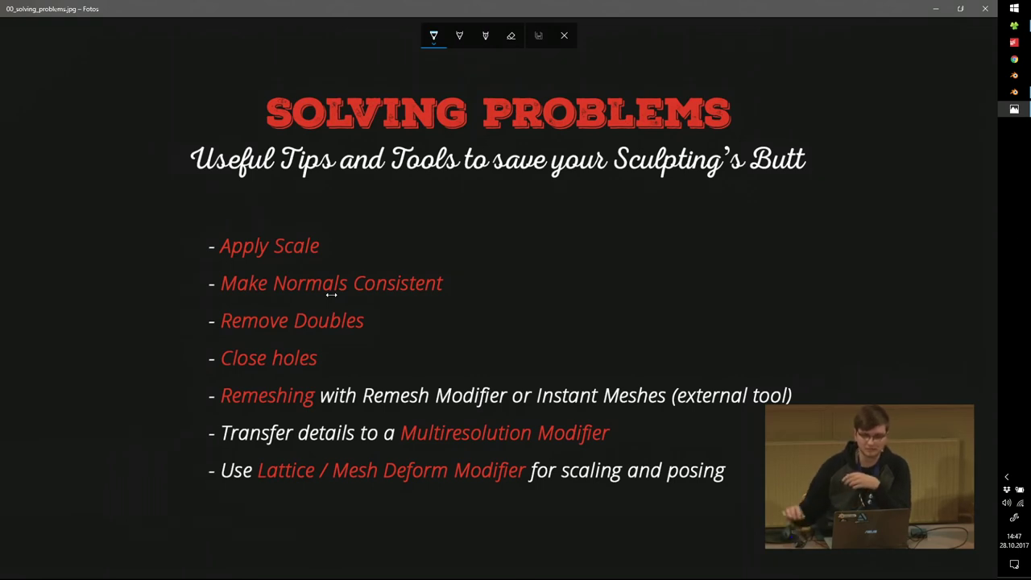
{"action": "left_click", "coordinate": [984, 8]}
Return to Object Mode and add a cube mesh overlapping the sculpted sphere.
{"action": "scroll", "coordinate": [432, 271], "scroll_direction": "down", "scroll_amount": 5}
{"action": "key", "text": "Tab"}
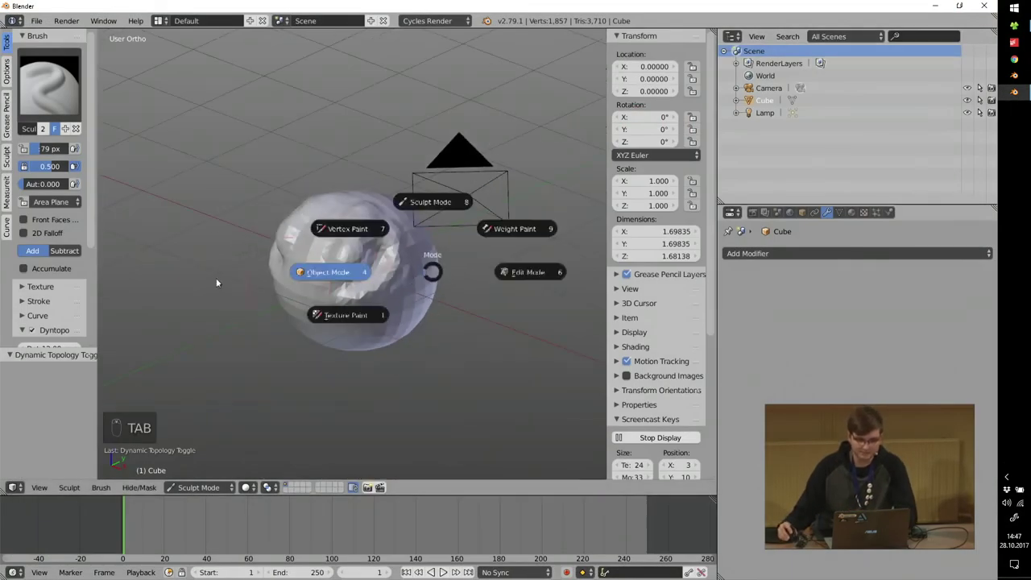
{"action": "left_click", "coordinate": [216, 283]}
{"action": "key", "text": "shift+a"}
{"action": "mouse_move", "coordinate": [235, 175]}
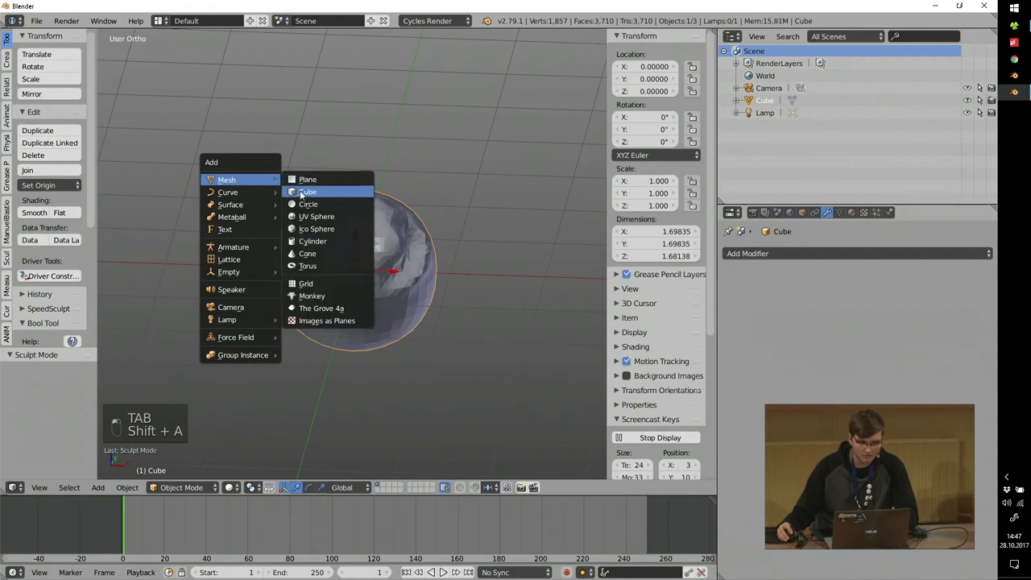
{"action": "left_click", "coordinate": [302, 191]}
{"action": "middle_click_drag", "start_coordinate": [299, 190], "coordinate": [368, 219]}
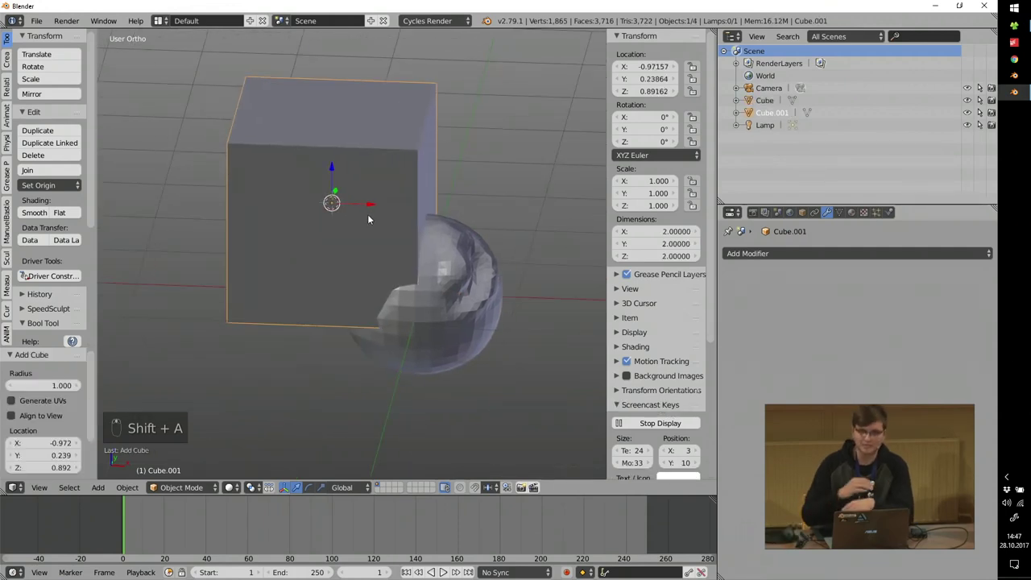
Scale the new cube by -1 along the X axis.
{"action": "type", "text": "sx-1"}
{"action": "key", "text": "Return"}
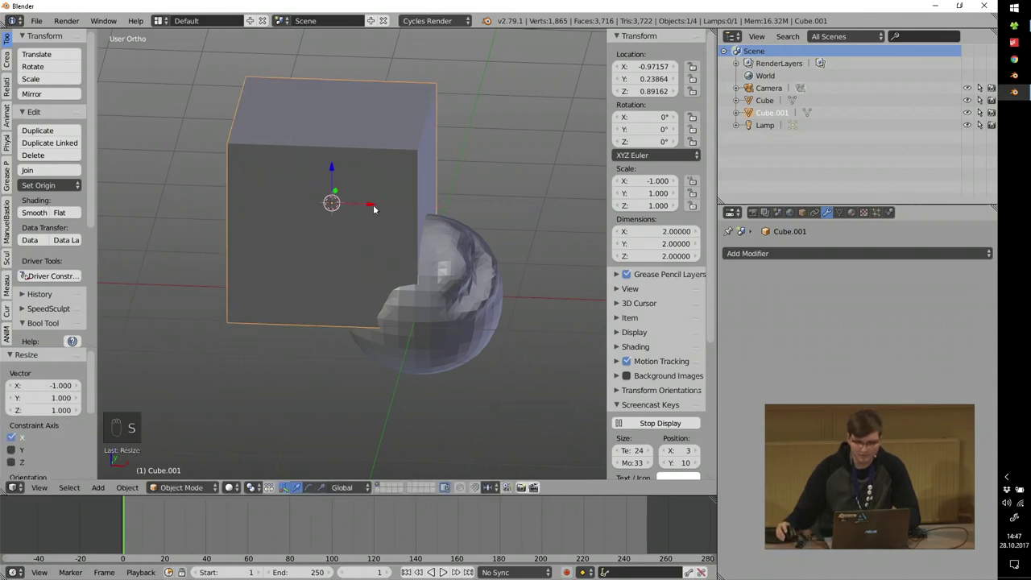
{"action": "scroll", "coordinate": [443, 226], "scroll_direction": "up", "scroll_amount": 2}
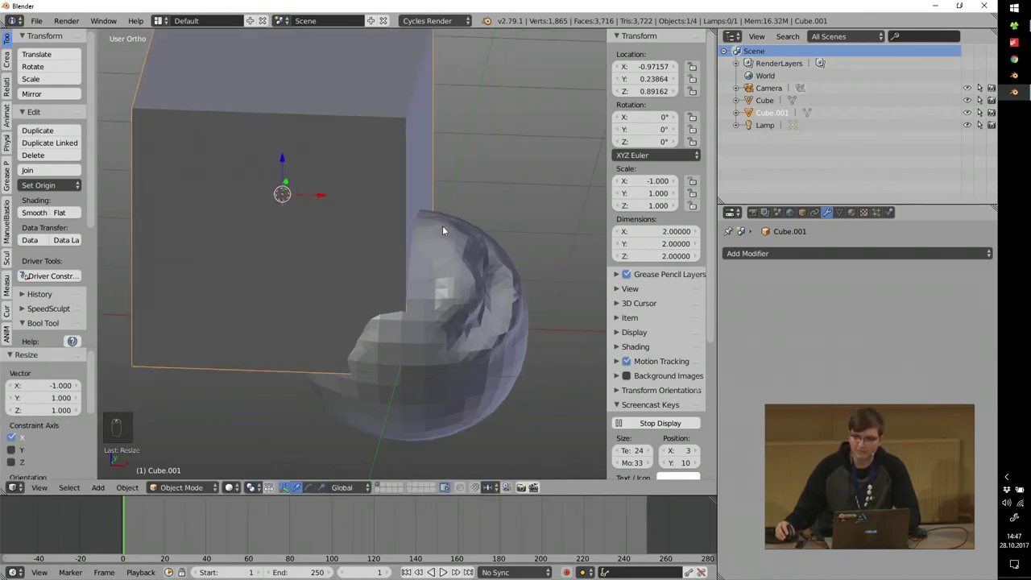
Apply the mirrored cube's scale and inspect the shading of its faces from another angle.
{"action": "key", "text": "ctrl+a"}
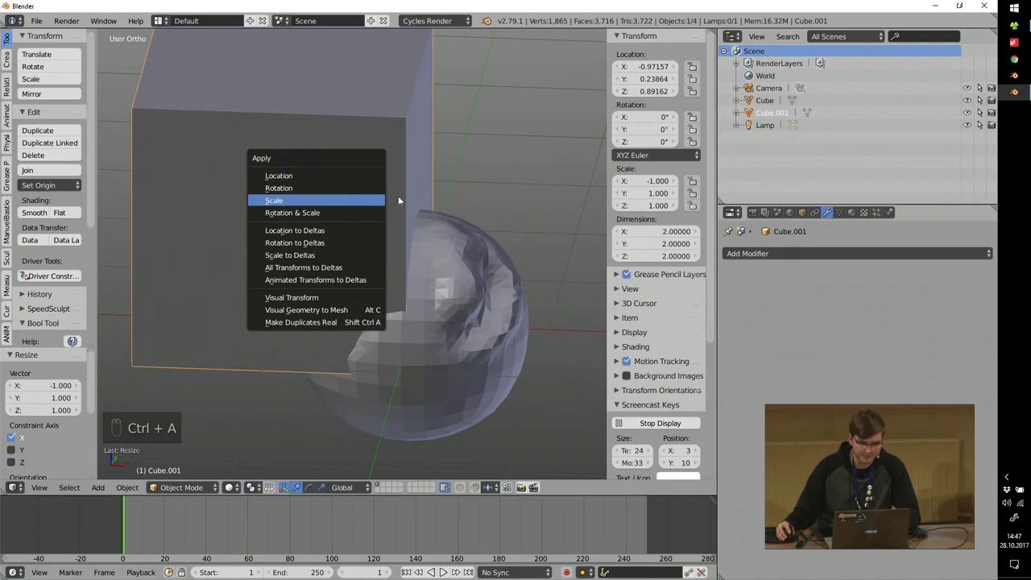
{"action": "left_click", "coordinate": [335, 199]}
{"action": "scroll", "coordinate": [335, 199], "scroll_direction": "down", "scroll_amount": 2}
{"action": "middle_click_drag", "start_coordinate": [334, 200], "coordinate": [329, 203]}
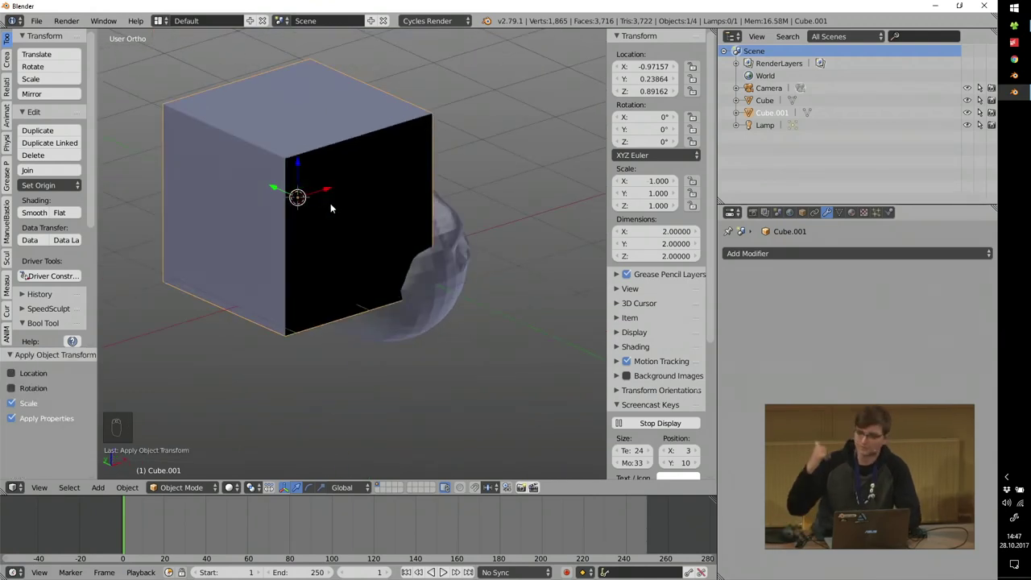
{"action": "middle_click_drag", "start_coordinate": [331, 203], "coordinate": [323, 184]}
Scale the cube down to about 0.342 and move it.
{"action": "key", "text": "s"}
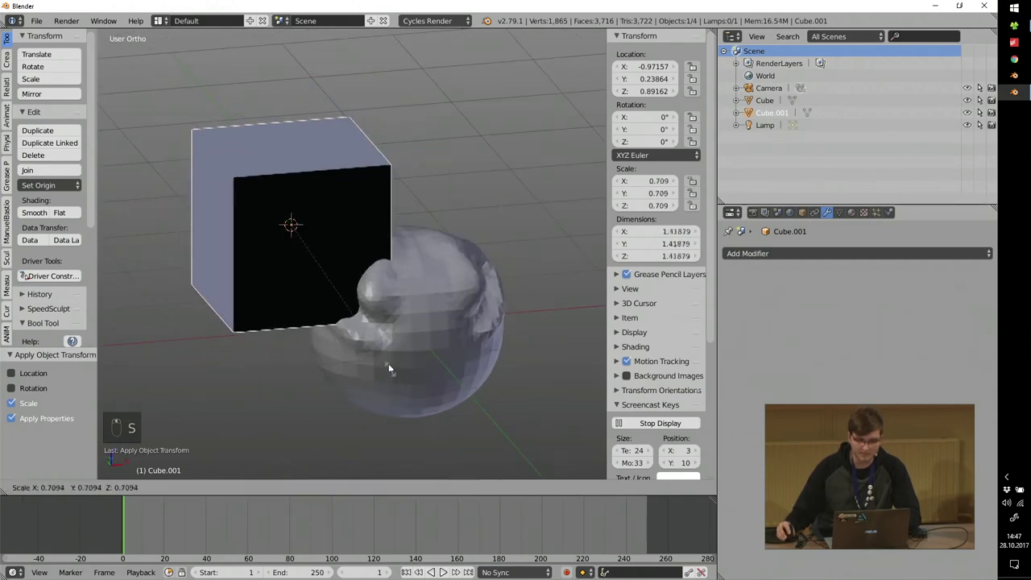
{"action": "left_click", "coordinate": [340, 292]}
{"action": "key", "text": "g"}
{"action": "left_click", "coordinate": [340, 282]}
Undo the cube's move, its scaling down and its applied scale.
{"action": "key", "text": "ctrl+z"}
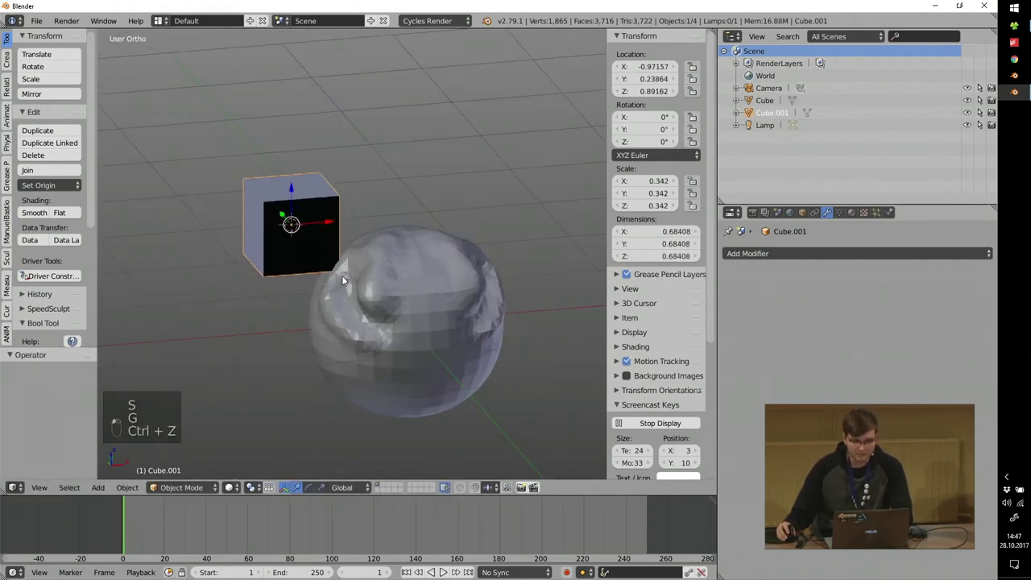
{"action": "key", "text": "ctrl+z"}
{"action": "key", "text": "ctrl+z"}
Scale the mirrored cube down to about 0.497 and move it closer to the sphere so that they overlap.
{"action": "key", "text": "s"}
{"action": "left_click", "coordinate": [357, 291]}
{"action": "key", "text": "g"}
{"action": "left_click", "coordinate": [384, 314]}
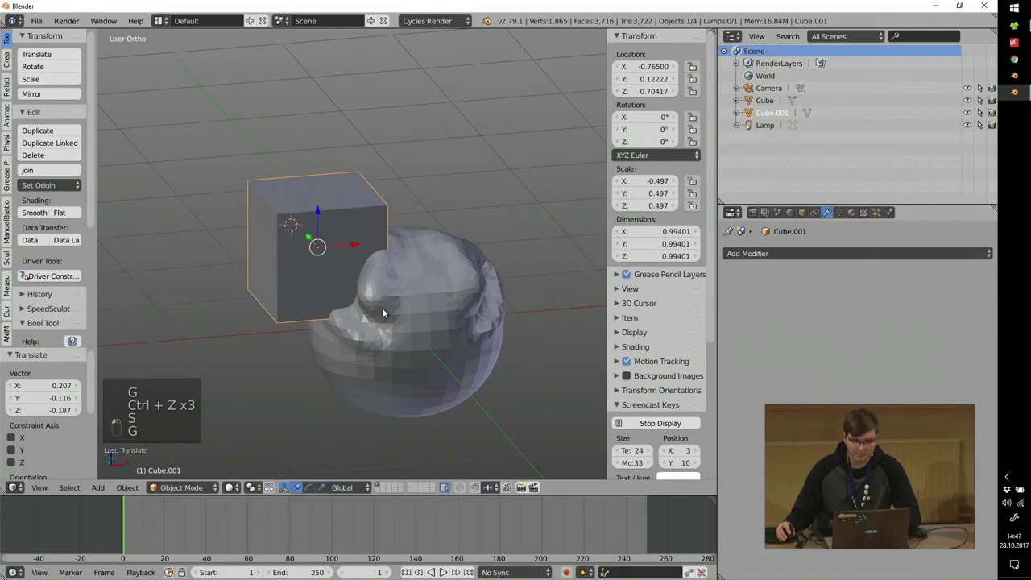
Select the sphere along with the cube and join them with the Sculpt Tools Boolean Union.
{"action": "right_click", "coordinate": [413, 269], "text": "shift"}
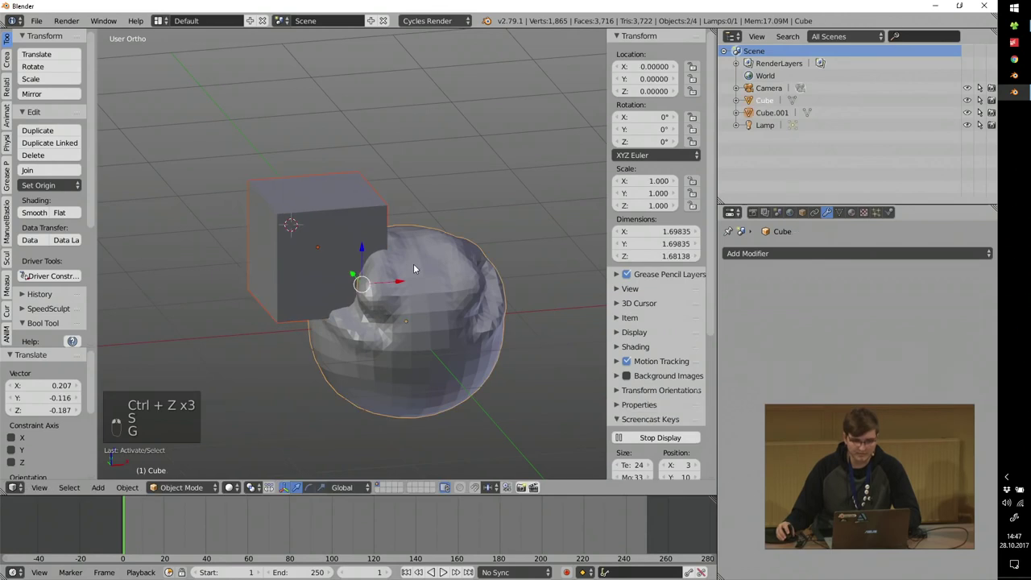
{"action": "left_click_drag", "start_coordinate": [46, 36], "coordinate": [40, 222]}
{"action": "left_click", "coordinate": [50, 80]}
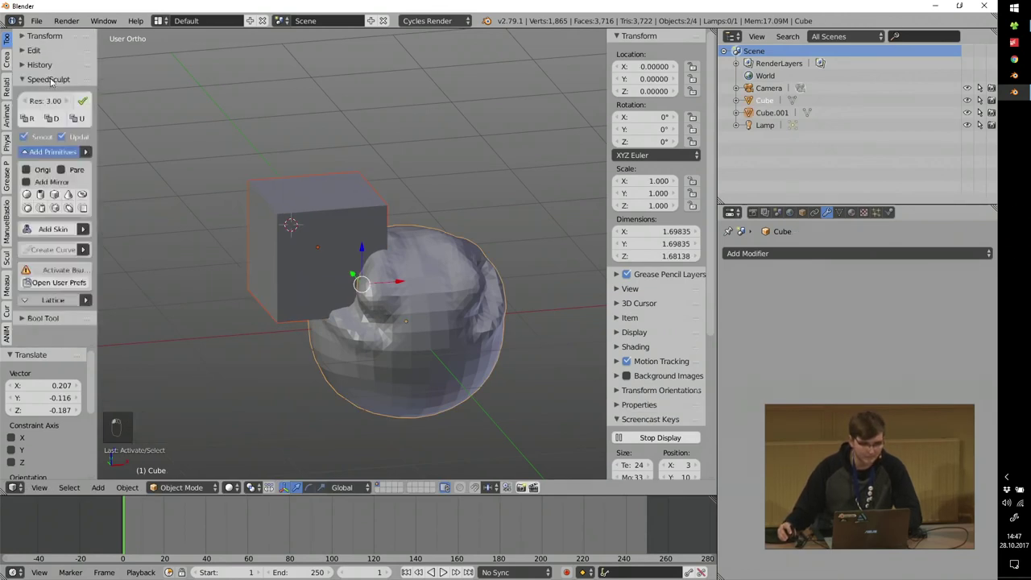
{"action": "left_click", "coordinate": [47, 79]}
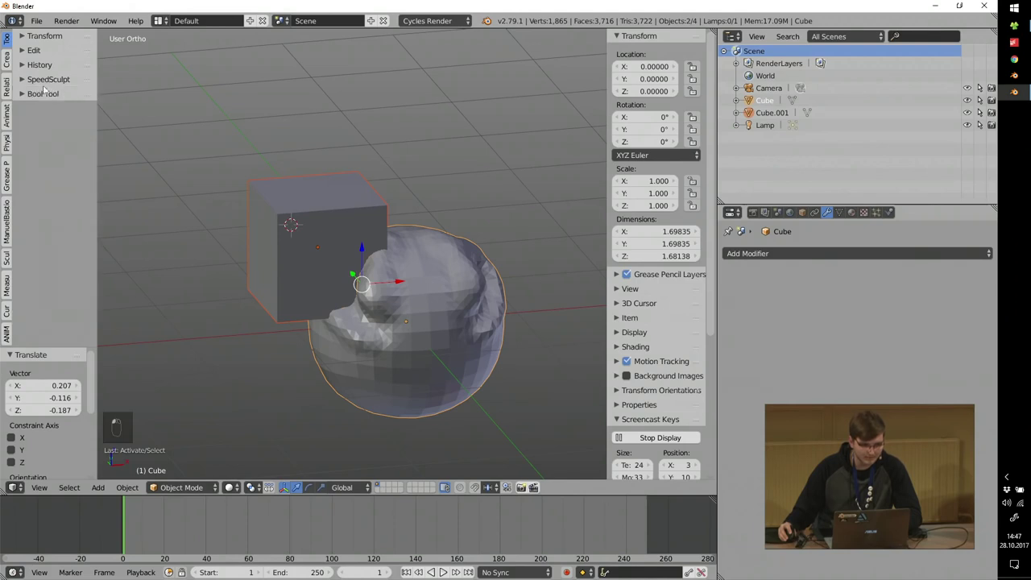
{"action": "left_click", "coordinate": [63, 79]}
{"action": "left_click", "coordinate": [63, 80]}
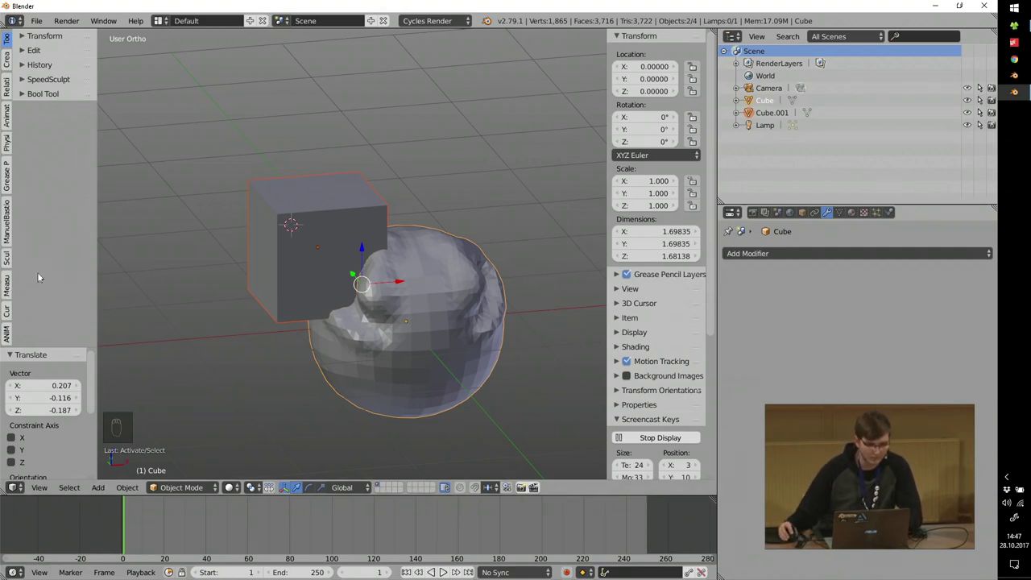
{"action": "left_click", "coordinate": [7, 259]}
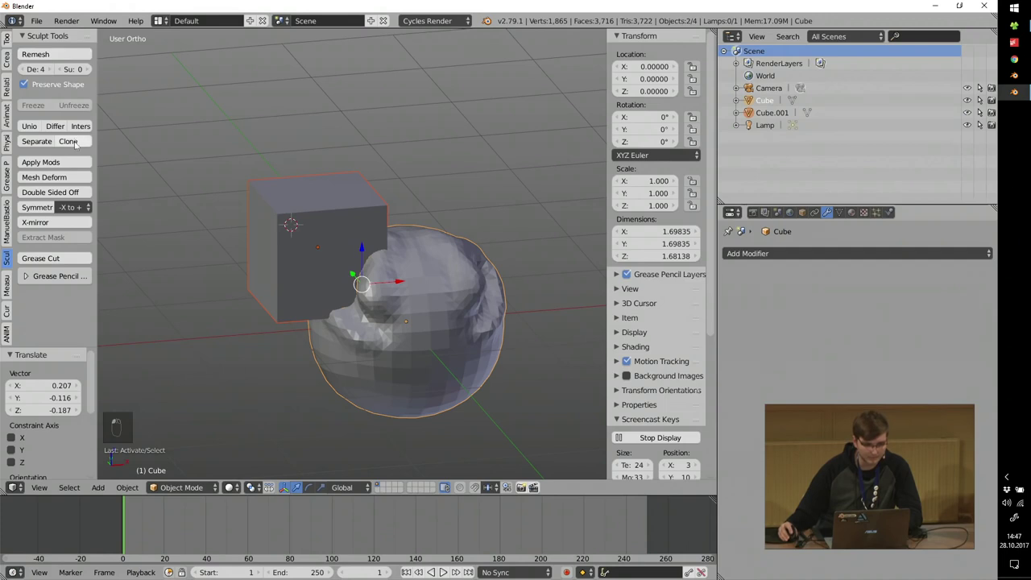
{"action": "left_click", "coordinate": [29, 127]}
{"action": "mouse_move", "coordinate": [396, 290]}
{"action": "middle_mouse_down"}
{"action": "mouse_move", "coordinate": [429, 270]}
{"action": "mouse_move", "coordinate": [390, 275]}
{"action": "middle_mouse_up"}
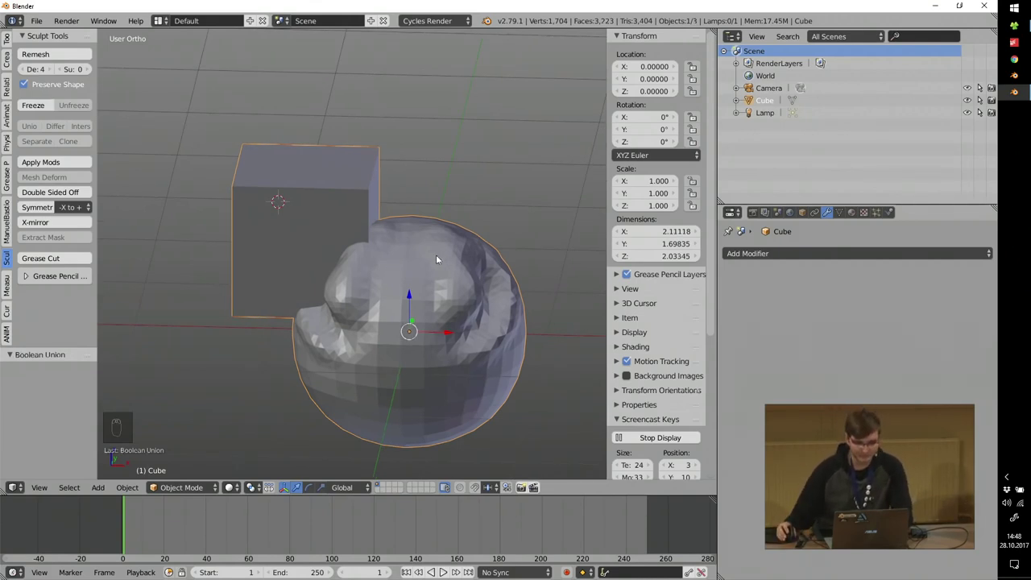
Undo the Boolean union and delete the cube, keeping only the sculpted sphere.
{"action": "key", "text": "ctrl+z"}
{"action": "scroll", "coordinate": [361, 279], "scroll_direction": "up", "scroll_amount": 2}
{"action": "middle_click_drag", "start_coordinate": [361, 278], "coordinate": [391, 283]}
{"action": "right_click", "coordinate": [279, 163]}
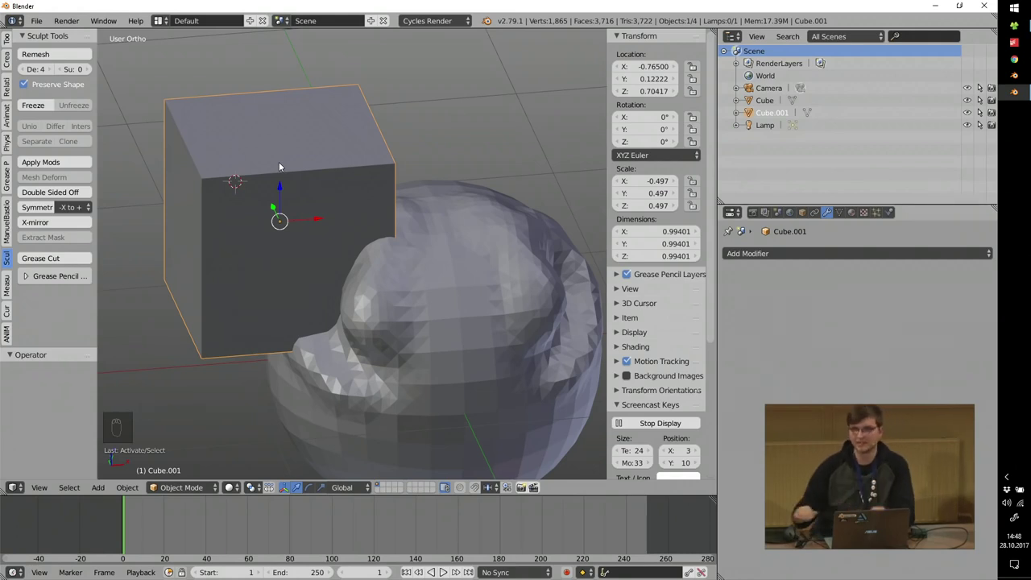
{"action": "key", "text": "x"}
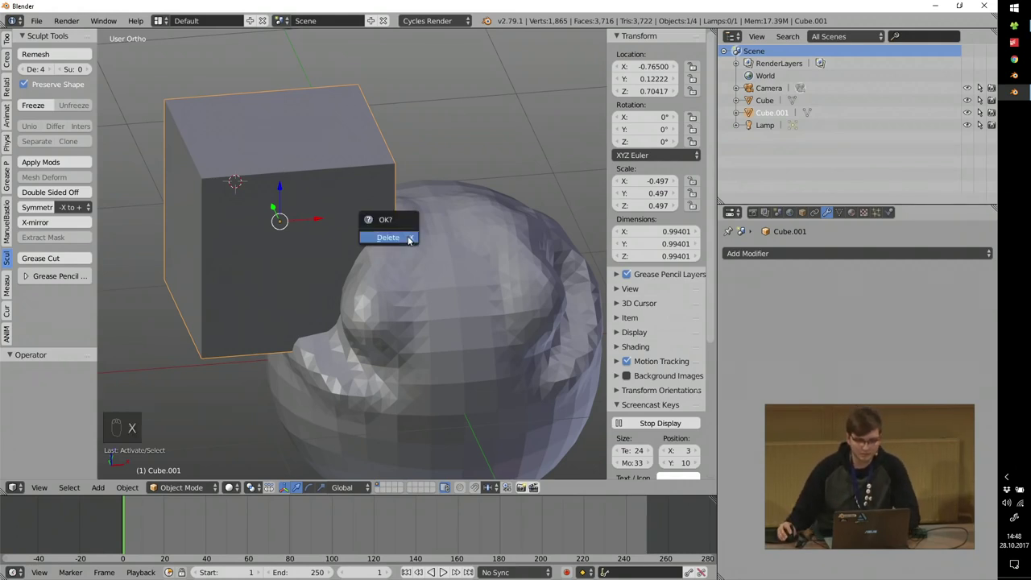
{"action": "left_click", "coordinate": [407, 238]}
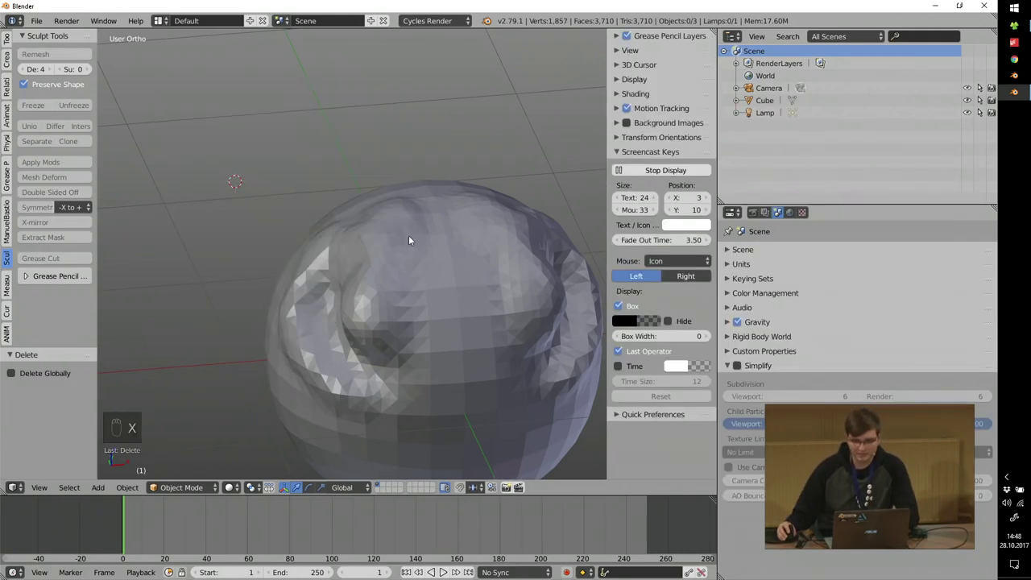
Open 00_solving_problems.jpg from the 05 solving problems folder, then start a new Blender session with the default scene.
{"action": "left_click", "coordinate": [1015, 26]}
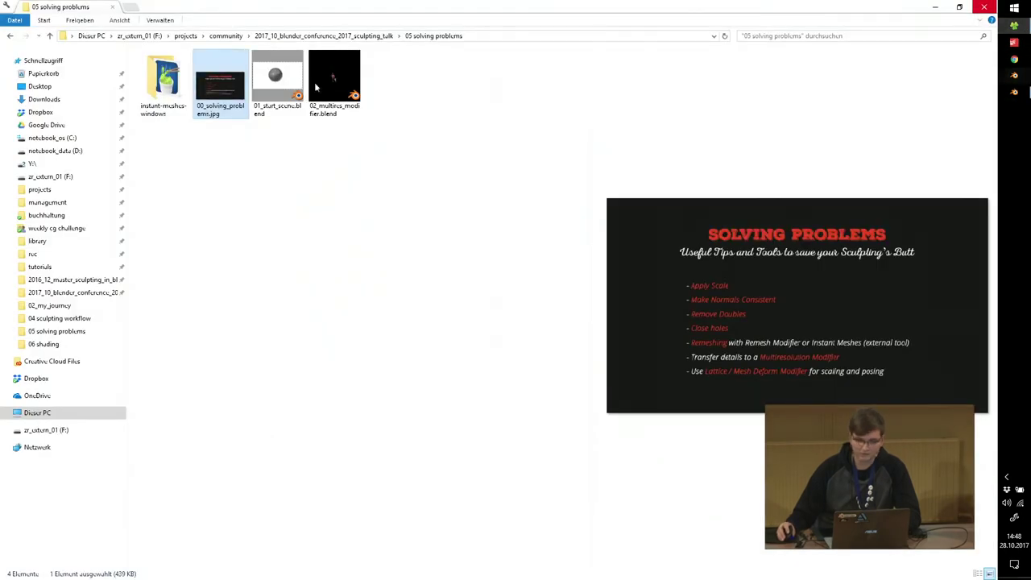
{"action": "double_click", "coordinate": [223, 89]}
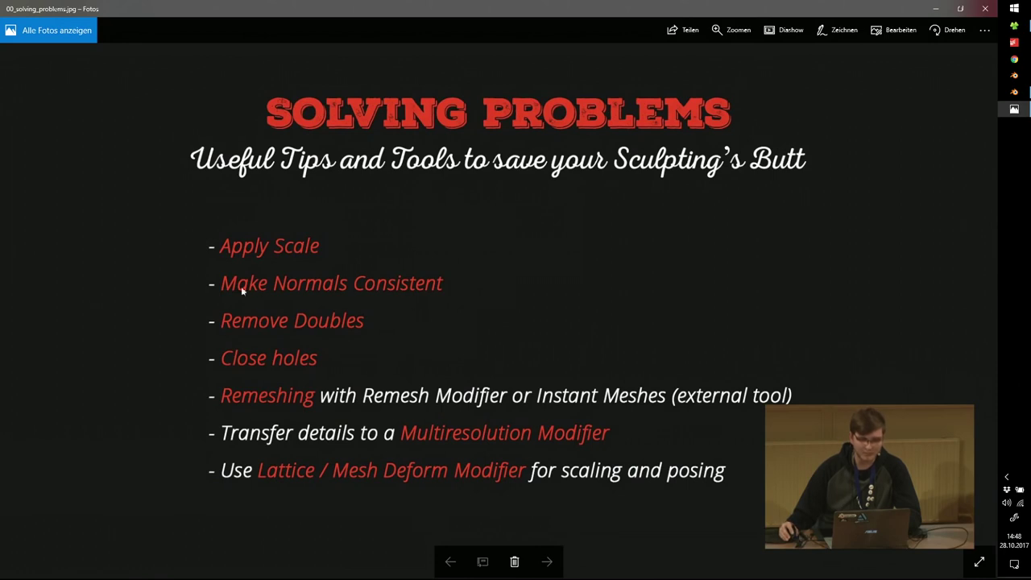
{"action": "left_click", "coordinate": [1019, 79]}
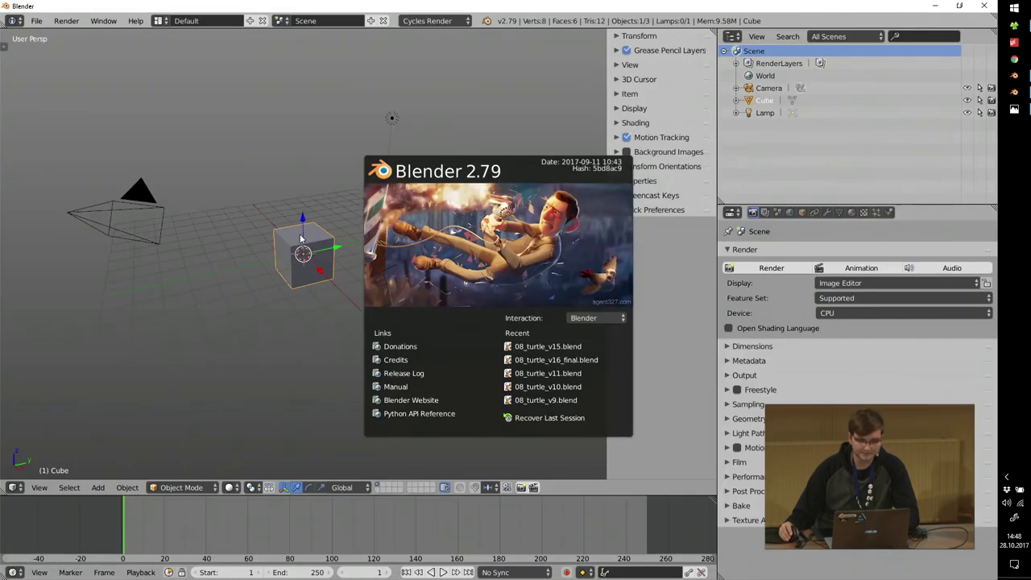
Select the four top corner vertices of the default cube in Edit Mode, flip the top face's normal and return to Object Mode.
{"action": "left_click", "coordinate": [271, 219]}
{"action": "scroll", "coordinate": [287, 239], "scroll_direction": "up", "scroll_amount": 6}
{"action": "key", "text": "Tab"}
{"action": "key", "text": "Tab"}
{"action": "key", "text": "Tab"}
{"action": "right_click", "coordinate": [304, 269]}
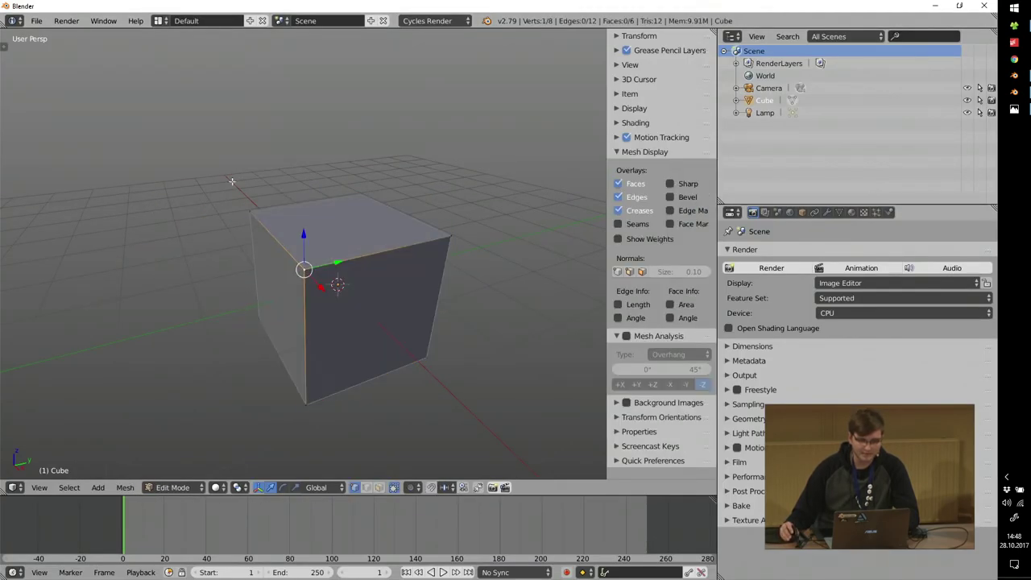
{"action": "right_click", "coordinate": [251, 212], "text": "shift"}
{"action": "right_click", "coordinate": [363, 195], "text": "shift"}
{"action": "right_click", "coordinate": [448, 235], "text": "shift"}
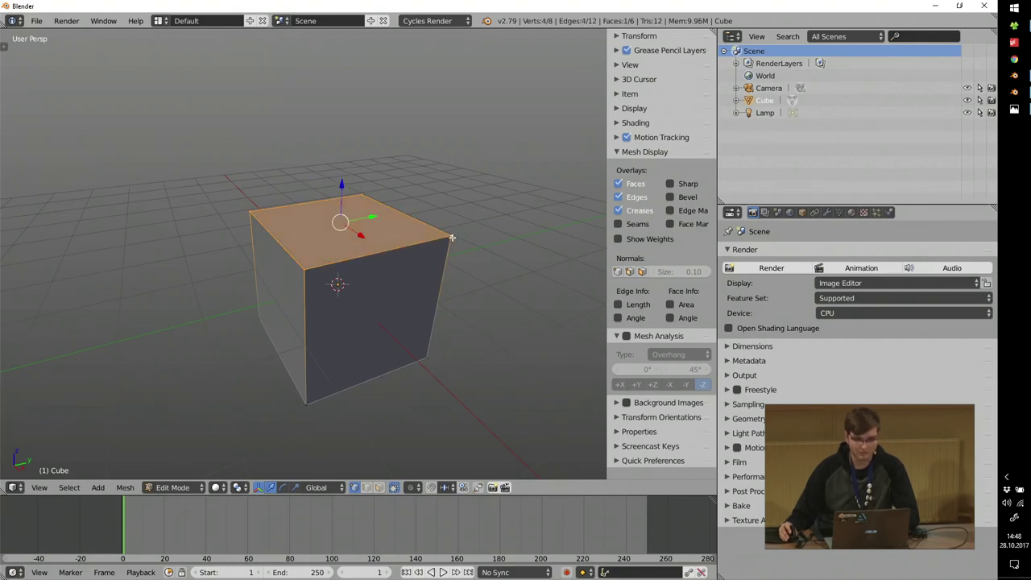
{"action": "key", "text": "Tab"}
{"action": "key", "text": "t"}
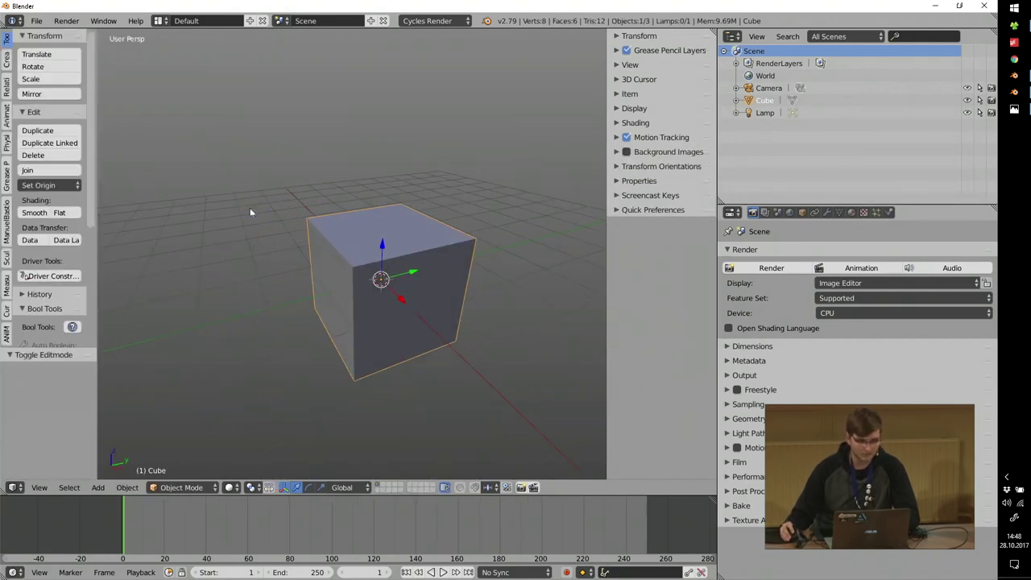
Add a level 3 Subdivision Surface modifier to the cube and inspect the shading around the flipped face.
{"action": "key", "text": "ctrl+3"}
{"action": "scroll", "coordinate": [408, 294], "scroll_direction": "up", "scroll_amount": 3}
{"action": "middle_click_drag", "start_coordinate": [391, 208], "coordinate": [371, 231]}
{"action": "scroll", "coordinate": [370, 231], "scroll_direction": "up", "scroll_amount": 2}
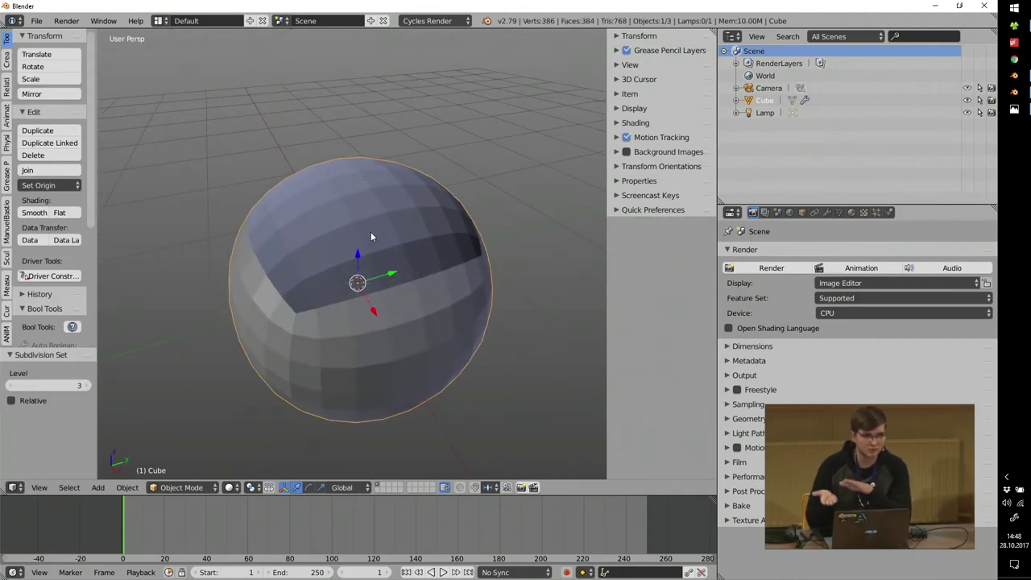
{"action": "mouse_move", "coordinate": [370, 232]}
{"action": "middle_mouse_down"}
{"action": "mouse_move", "coordinate": [301, 225]}
{"action": "mouse_move", "coordinate": [351, 219]}
{"action": "middle_mouse_up"}
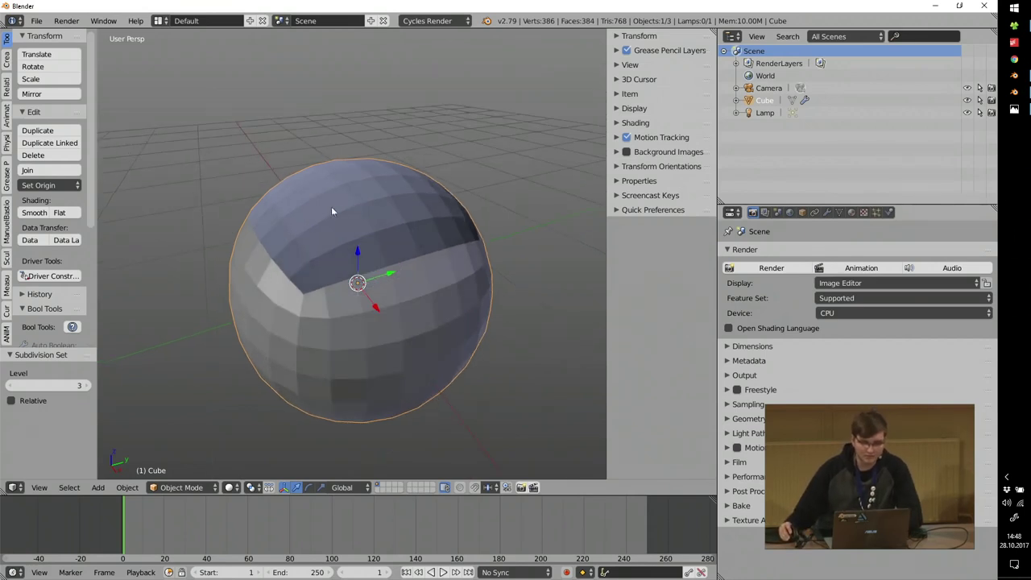
{"action": "scroll", "coordinate": [353, 207], "scroll_direction": "up", "scroll_amount": 1}
Select the cube's entire mesh in Edit Mode, make its normals consistent and return to Object Mode.
{"action": "key", "text": "Tab"}
{"action": "scroll", "coordinate": [469, 212], "scroll_direction": "down", "scroll_amount": 1}
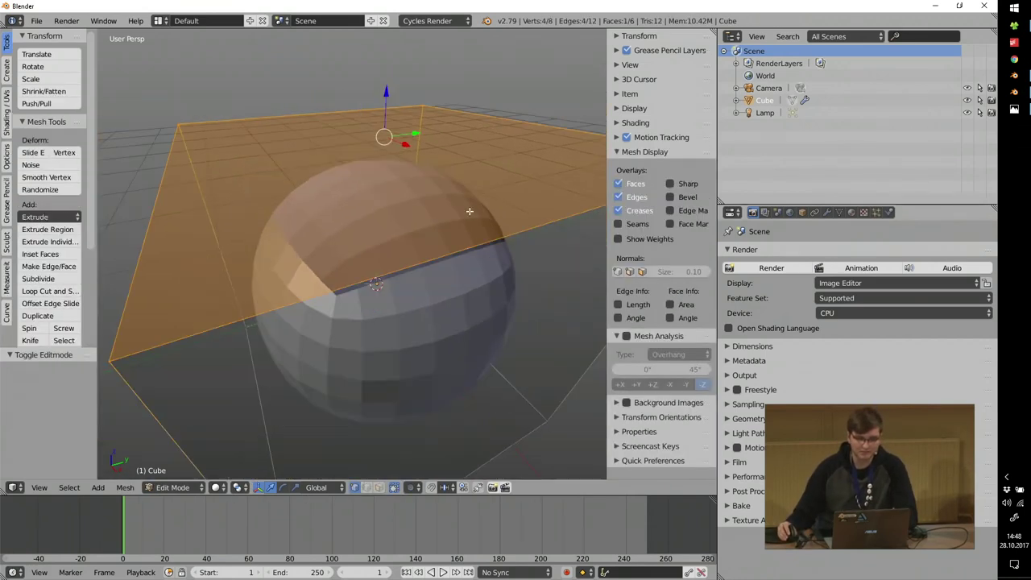
{"action": "key", "text": "a"}
{"action": "key", "text": "a"}
{"action": "scroll", "coordinate": [471, 210], "scroll_direction": "down", "scroll_amount": 2}
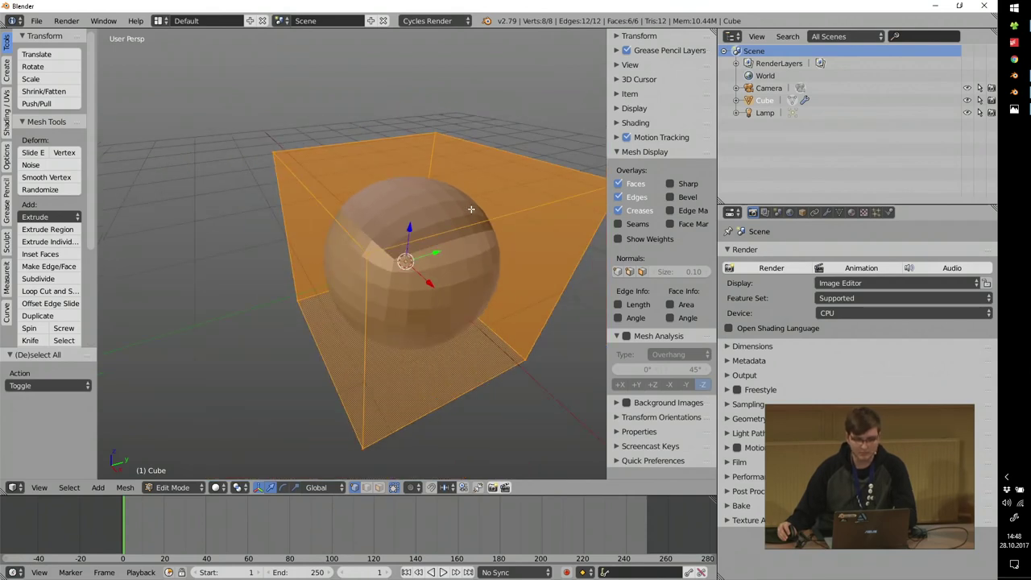
{"action": "middle_click_drag", "start_coordinate": [471, 210], "coordinate": [315, 214]}
{"action": "key", "text": "Tab"}
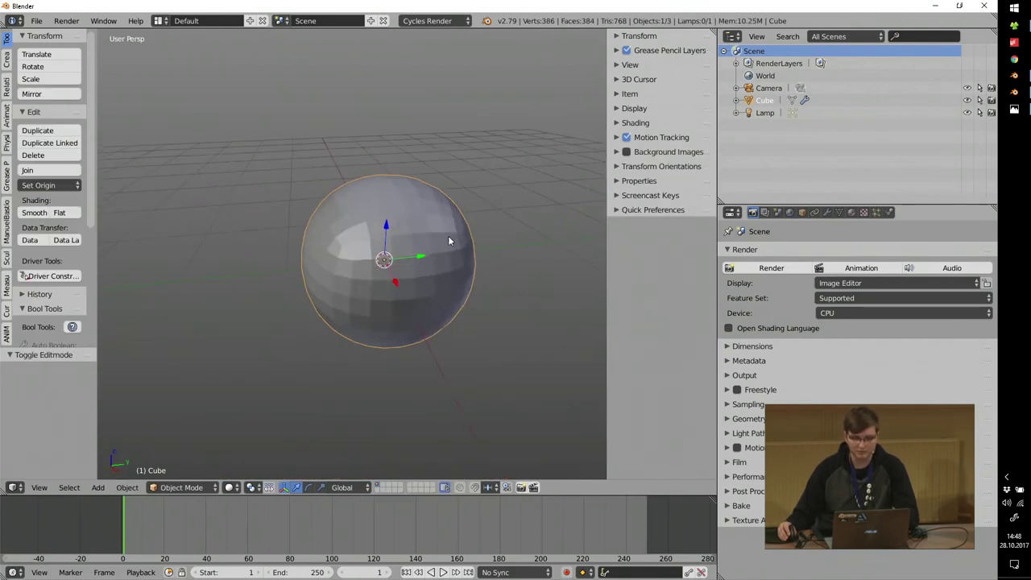
Glance at the list of sculpting problems, then replace the subdivided cube in Blender with a new mesh cube.
{"action": "left_click", "coordinate": [985, 7]}
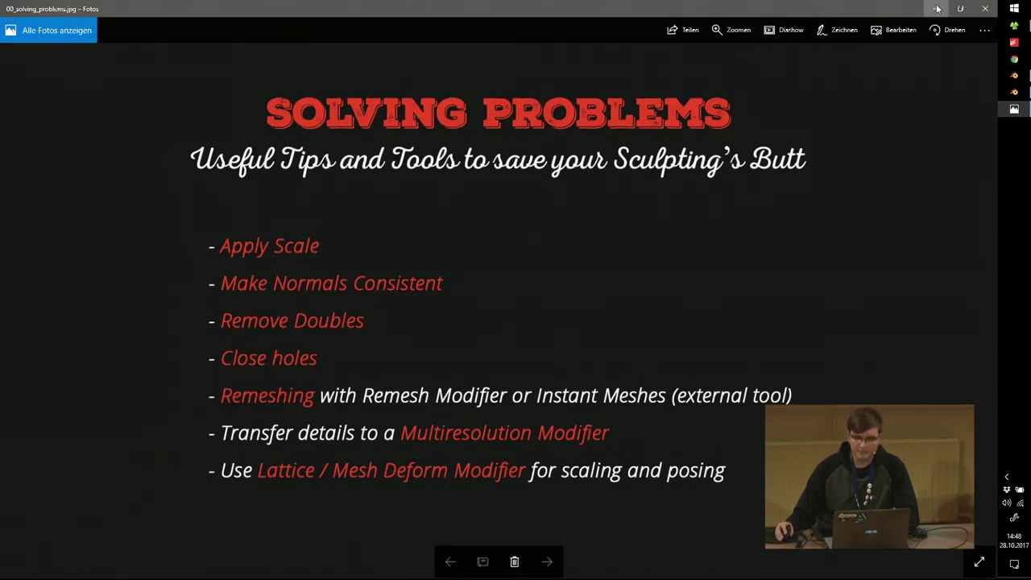
{"action": "key", "text": "alt+Tab"}
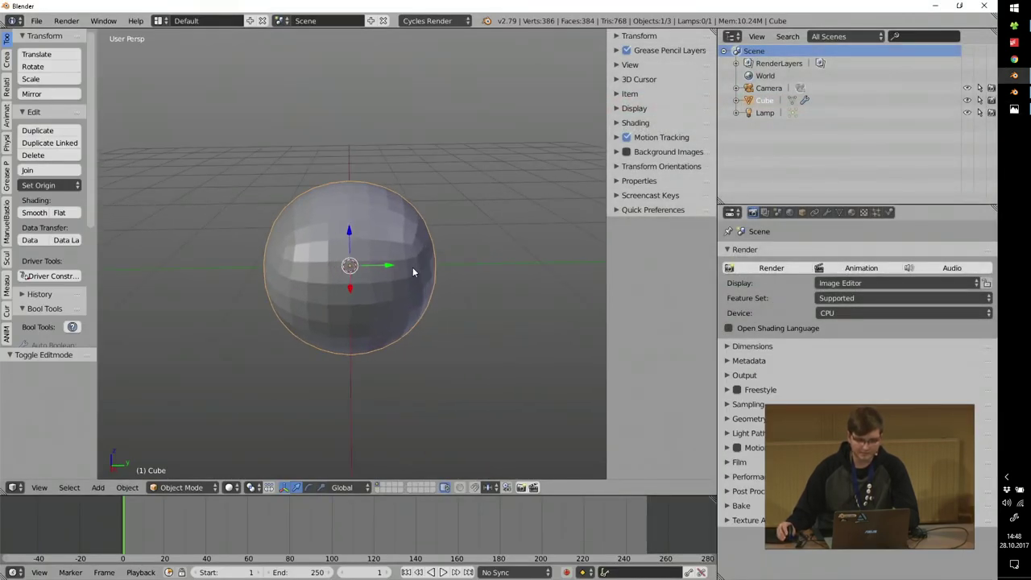
{"action": "key", "text": "x"}
{"action": "left_click", "coordinate": [402, 267]}
{"action": "key", "text": "shift+a"}
{"action": "mouse_move", "coordinate": [402, 267]}
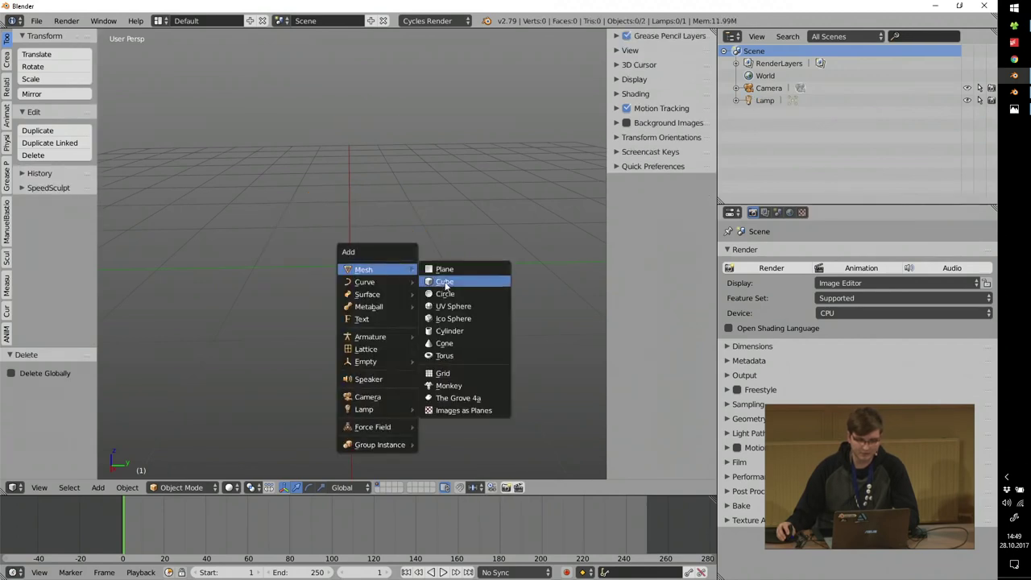
{"action": "left_click", "coordinate": [445, 282]}
Give the new cube a level 3 Subdivision Surface modifier and duplicate all its geometry in place in Edit Mode.
{"action": "key", "text": "Tab"}
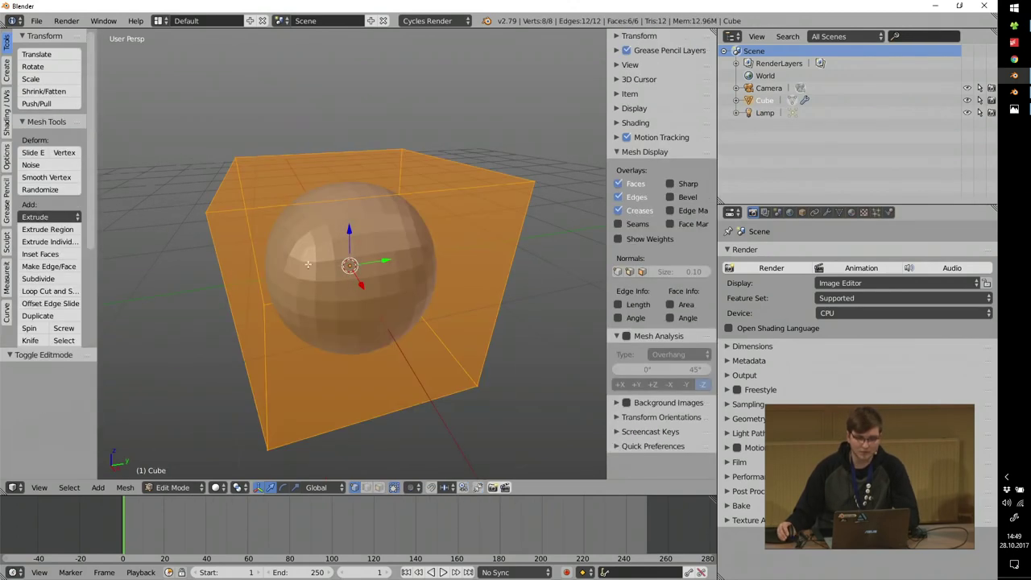
{"action": "key", "text": "e"}
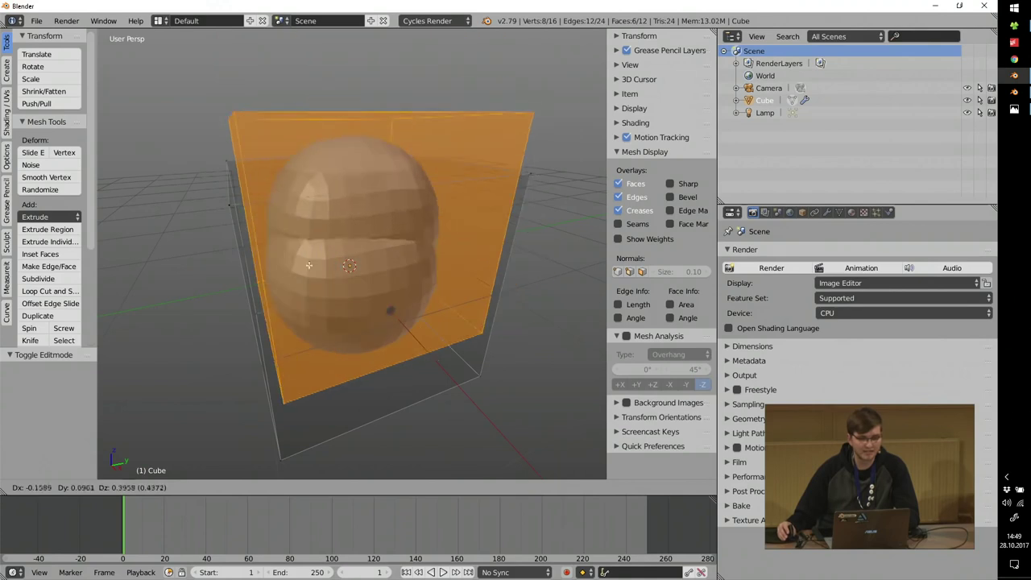
{"action": "right_click", "coordinate": [362, 254]}
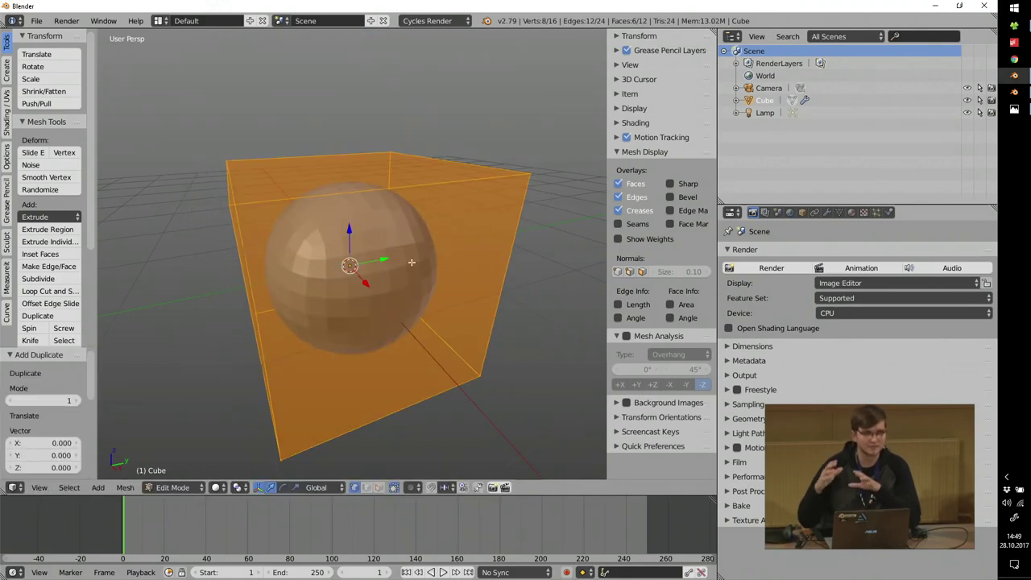
Try sculpting the duplicated cube in Sculpt Mode while its Subdivision Surface modifier is still unapplied, and return to Object Mode.
{"action": "key", "text": "Tab"}
{"action": "left_click", "coordinate": [236, 257]}
{"action": "key", "text": "Tab"}
{"action": "left_click", "coordinate": [305, 203]}
{"action": "key", "text": "ctrl+f"}
{"action": "left_click", "coordinate": [308, 199]}
{"action": "key", "text": "ctrl+d"}
{"action": "left_click", "coordinate": [289, 233]}
{"action": "key", "text": "f"}
{"action": "left_click", "coordinate": [334, 229]}
{"action": "key", "text": "Tab"}
{"action": "left_click", "coordinate": [248, 230]}
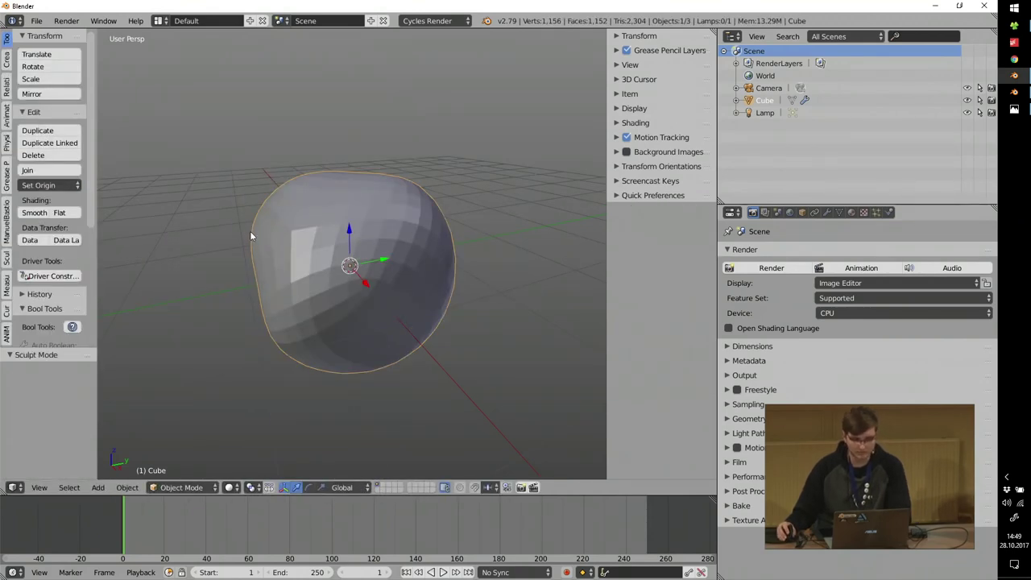
Undo the sculpting on the duplicated cube and apply its Subdivision Surface modifier.
{"action": "key", "text": "ctrl+z"}
{"action": "left_click", "coordinate": [827, 212]}
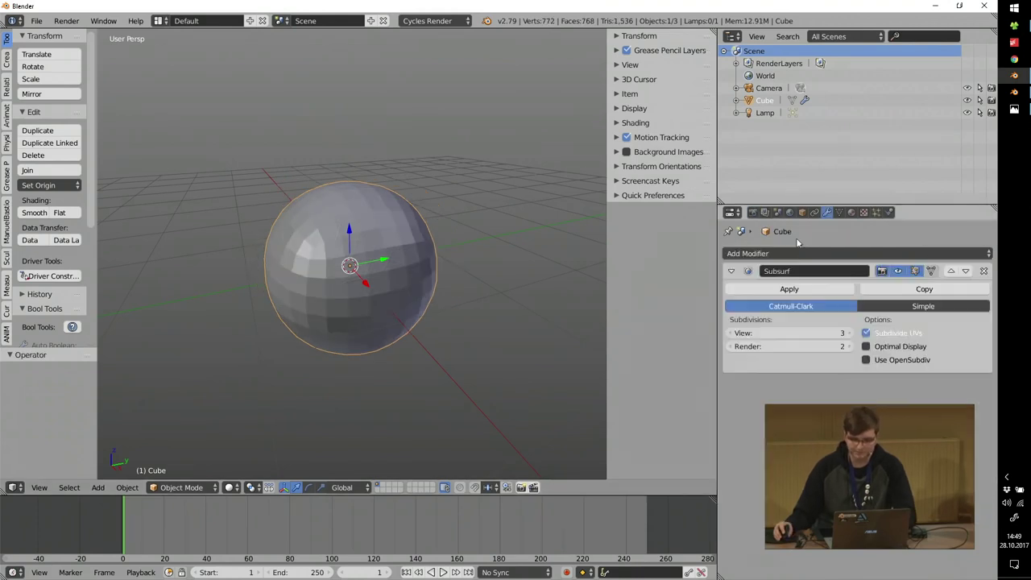
{"action": "left_click", "coordinate": [789, 288]}
Sculpt strokes across the doubled sphere with a resized brush, inspect the overlapping surfaces in Object Mode and undo the sculpting.
{"action": "key", "text": "Tab"}
{"action": "left_click", "coordinate": [324, 166]}
{"action": "key", "text": "f"}
{"action": "left_click", "coordinate": [314, 242]}
{"action": "mouse_move", "coordinate": [314, 242]}
{"action": "left_mouse_down"}
{"action": "mouse_move", "coordinate": [330, 225]}
{"action": "mouse_move", "coordinate": [312, 248]}
{"action": "mouse_move", "coordinate": [338, 258]}
{"action": "mouse_move", "coordinate": [354, 233]}
{"action": "mouse_move", "coordinate": [395, 224]}
{"action": "left_mouse_up"}
{"action": "key", "text": "x"}
{"action": "key", "text": "Tab"}
{"action": "left_click", "coordinate": [290, 213]}
{"action": "middle_click_drag", "start_coordinate": [282, 211], "coordinate": [321, 218]}
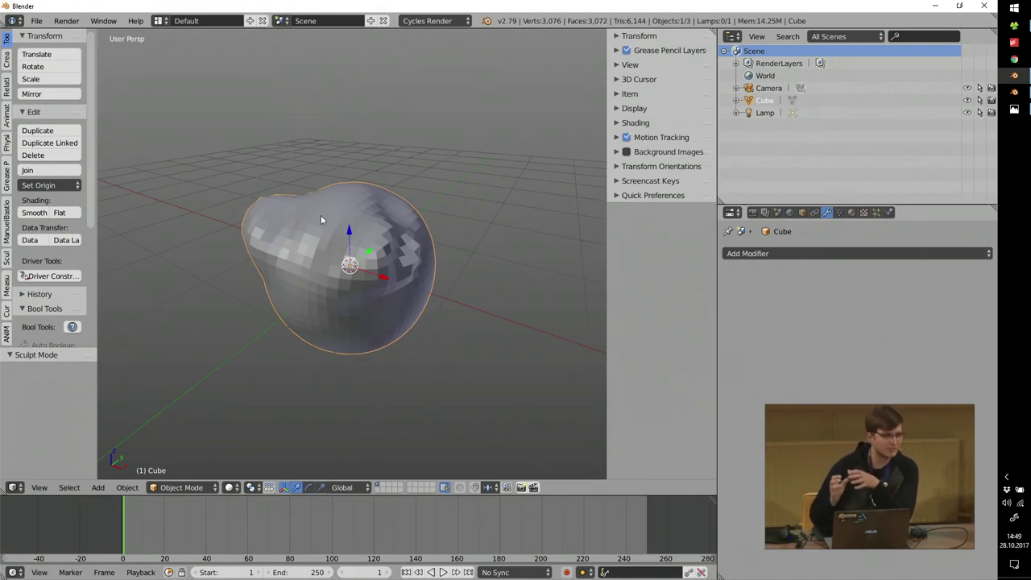
{"action": "scroll", "coordinate": [368, 260], "scroll_direction": "up", "scroll_amount": 2}
{"action": "middle_click_drag", "start_coordinate": [368, 262], "coordinate": [338, 261]}
{"action": "key", "text": "ctrl+z"}
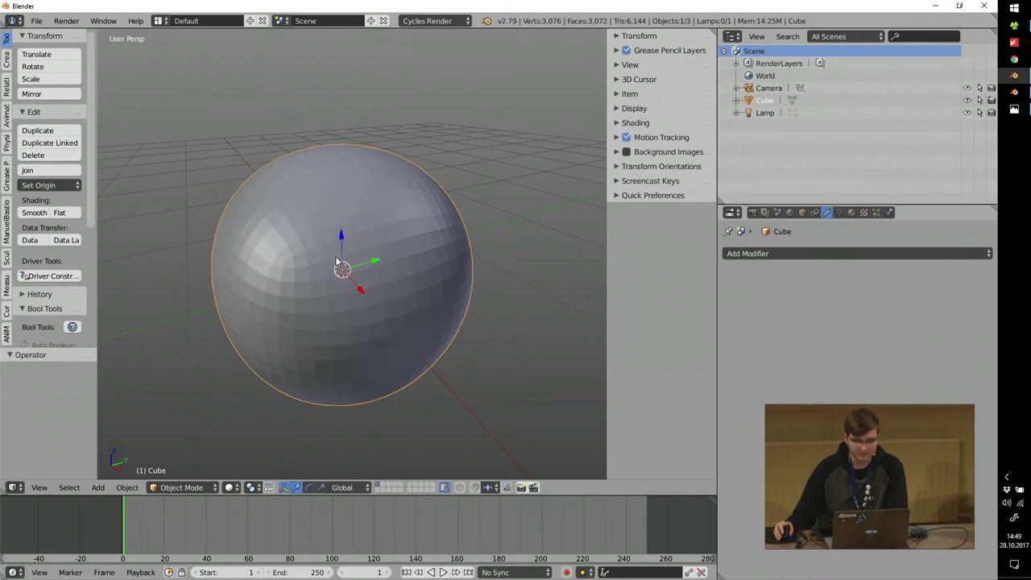
Move a single vertex on the sphere's upper surface in Edit Mode to expose the duplicate beneath it, and undo the move.
{"action": "key", "text": "Tab"}
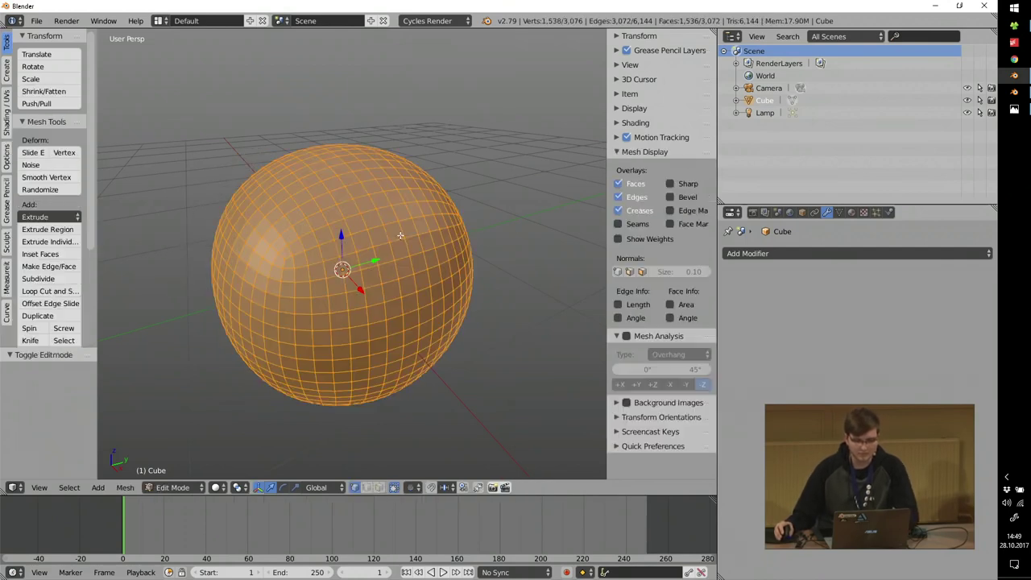
{"action": "right_click", "coordinate": [336, 225]}
{"action": "scroll", "coordinate": [336, 223], "scroll_direction": "up", "scroll_amount": 6}
{"action": "scroll", "coordinate": [352, 235], "scroll_direction": "down", "scroll_amount": 4}
{"action": "middle_click_drag", "start_coordinate": [352, 234], "coordinate": [374, 227]}
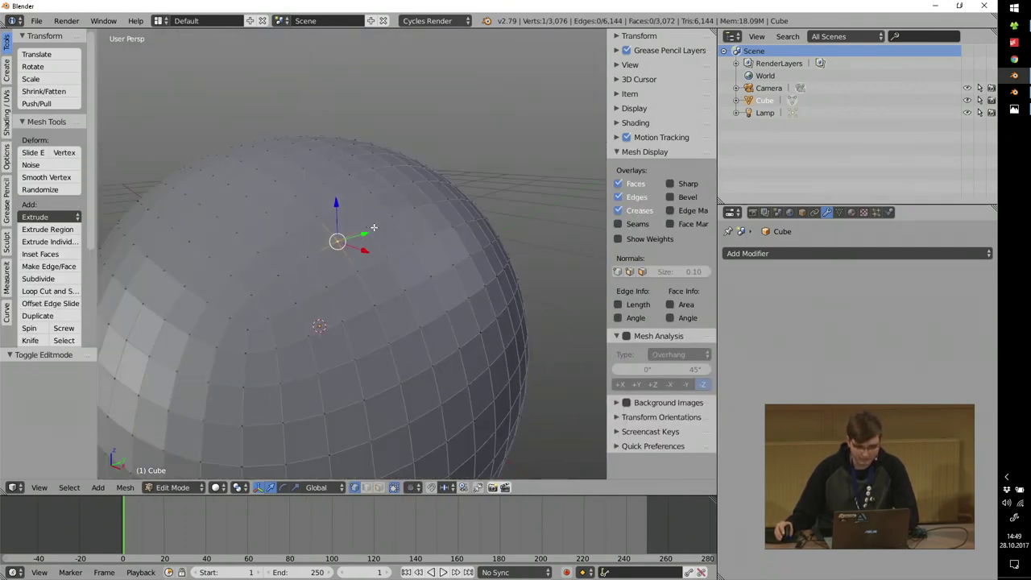
{"action": "key", "text": "g"}
{"action": "left_click", "coordinate": [336, 241]}
{"action": "key", "text": "g"}
{"action": "right_click", "coordinate": [348, 244]}
{"action": "key", "text": "ctrl+z"}
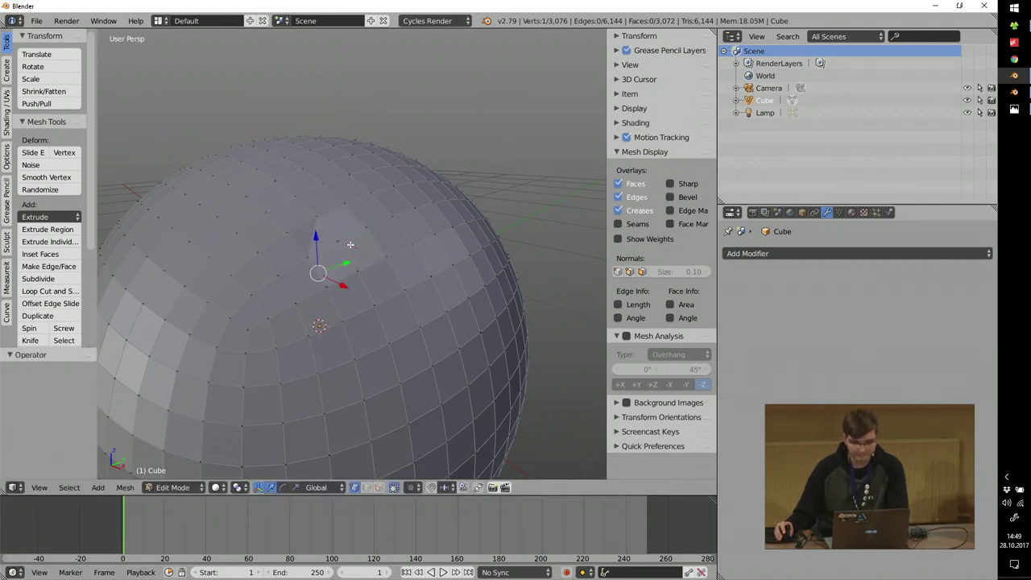
Select the whole sphere mesh, merge its overlapping vertices with Remove Doubles and return to Object Mode.
{"action": "scroll", "coordinate": [351, 244], "scroll_direction": "down", "scroll_amount": 4}
{"action": "key", "text": "a"}
{"action": "key", "text": "a"}
{"action": "scroll", "coordinate": [71, 264], "scroll_direction": "down", "scroll_amount": 3}
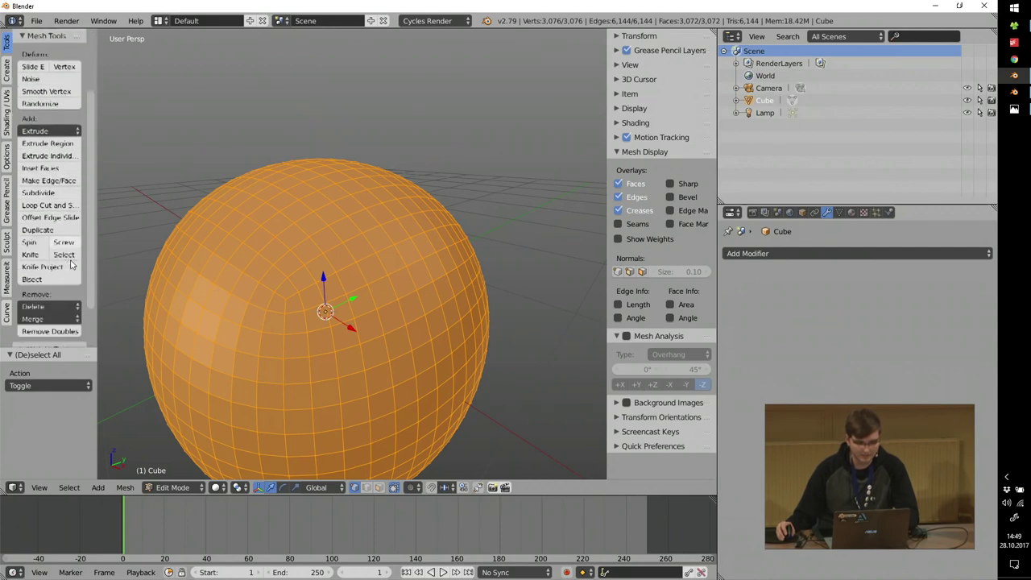
{"action": "scroll", "coordinate": [71, 265], "scroll_direction": "down", "scroll_amount": 2}
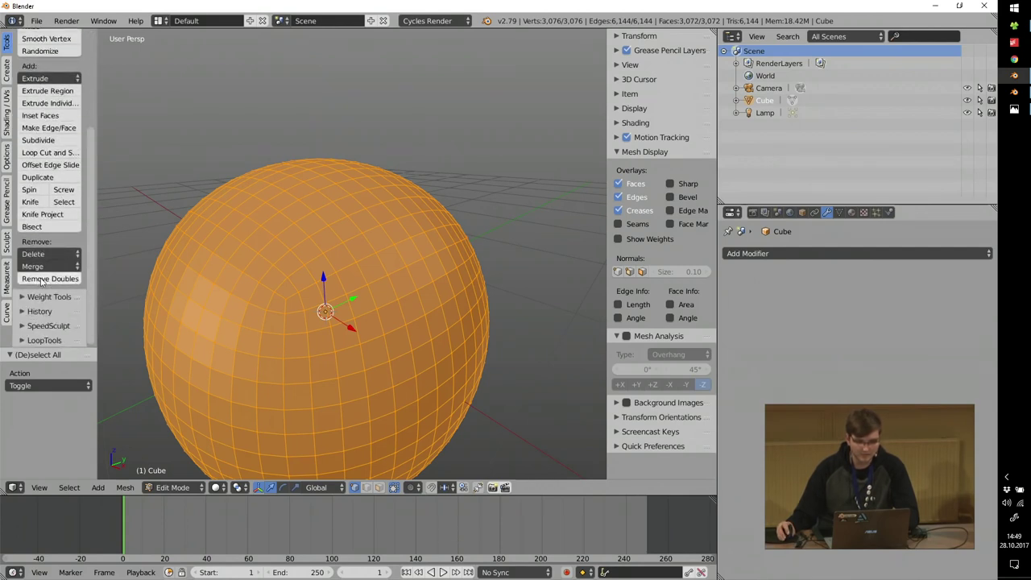
{"action": "left_click", "coordinate": [43, 279]}
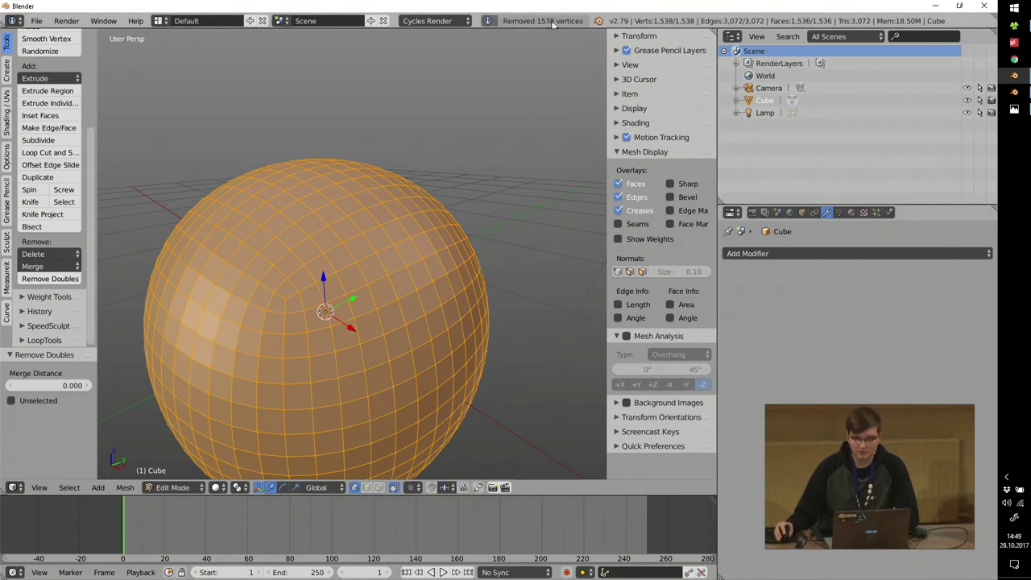
{"action": "key", "text": "Tab"}
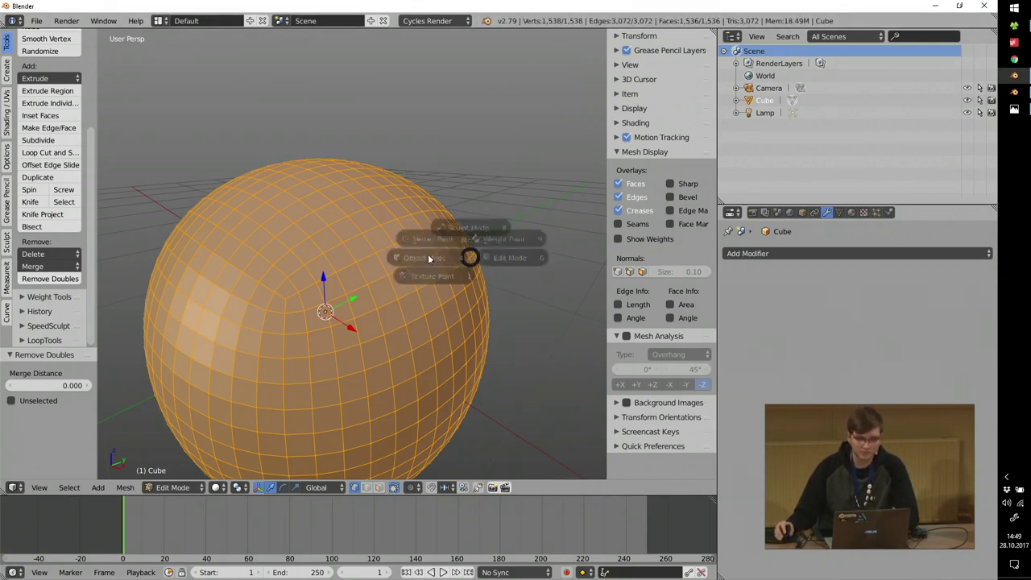
{"action": "left_click", "coordinate": [431, 258]}
{"action": "scroll", "coordinate": [326, 241], "scroll_direction": "down", "scroll_amount": 3}
{"action": "middle_click_drag", "start_coordinate": [325, 240], "coordinate": [332, 239], "text": "shift"}
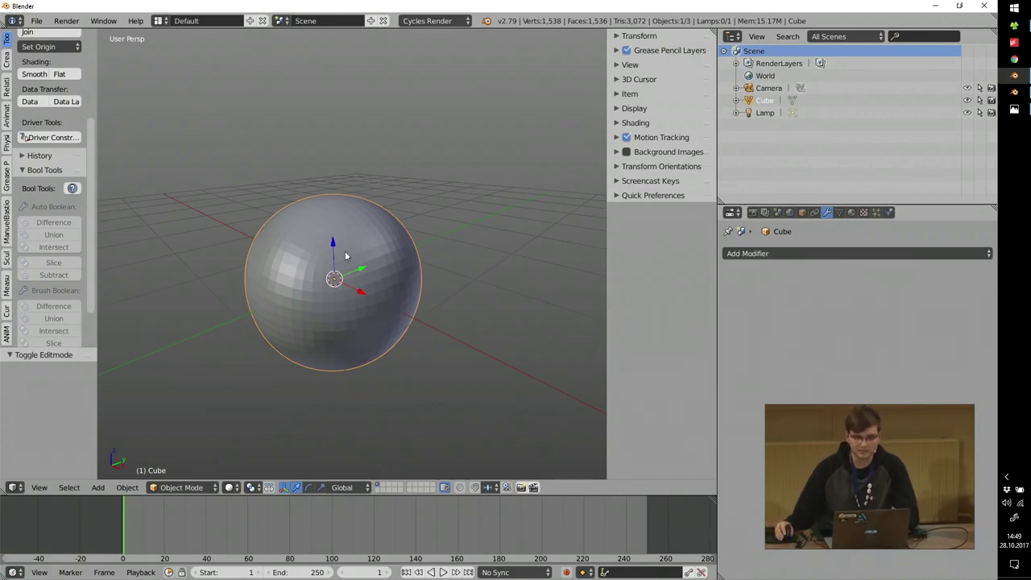
Restore the doubled cube with its level 4 Subdivision Surface modifier by undoing the vertex merge, and apply the modifier.
{"action": "scroll", "coordinate": [353, 259], "scroll_direction": "up", "scroll_amount": 1}
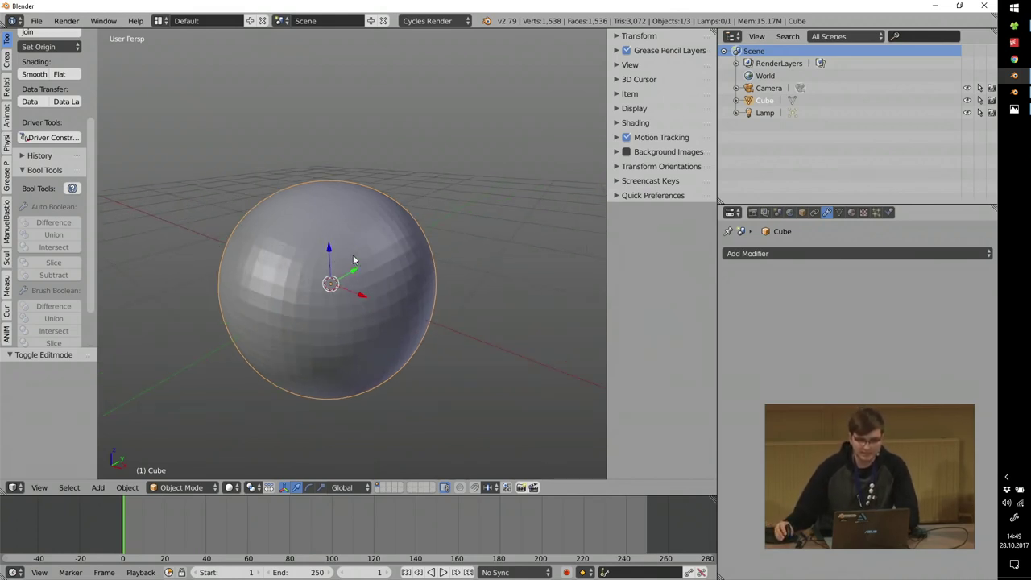
{"action": "key", "text": "ctrl+4"}
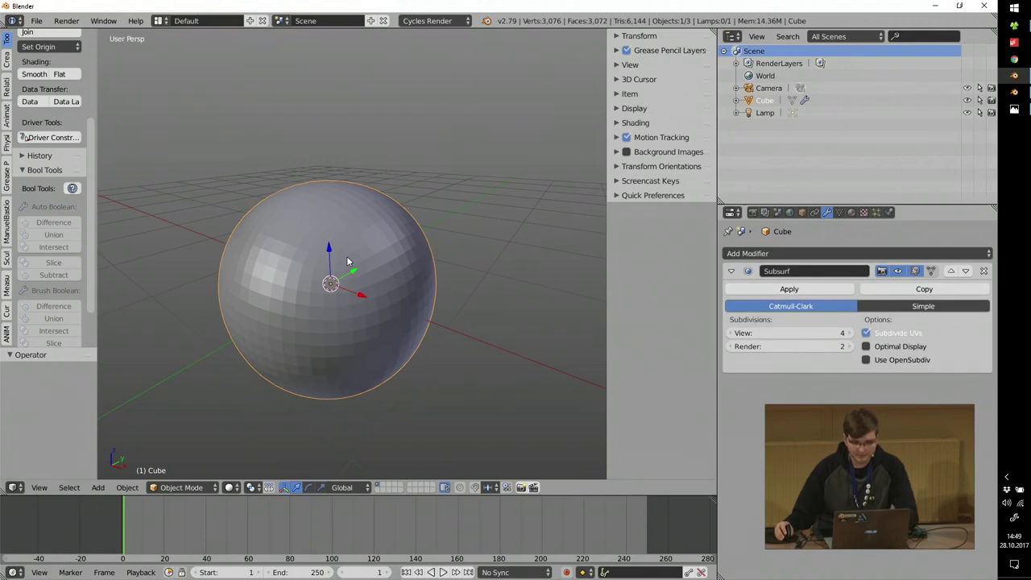
{"action": "left_click", "coordinate": [762, 292]}
Sculpt strokes across the doubled sphere's upper surface in Sculpt Mode with a resized brush, and inspect the result in Object Mode.
{"action": "key", "text": "Tab"}
{"action": "left_click", "coordinate": [328, 125]}
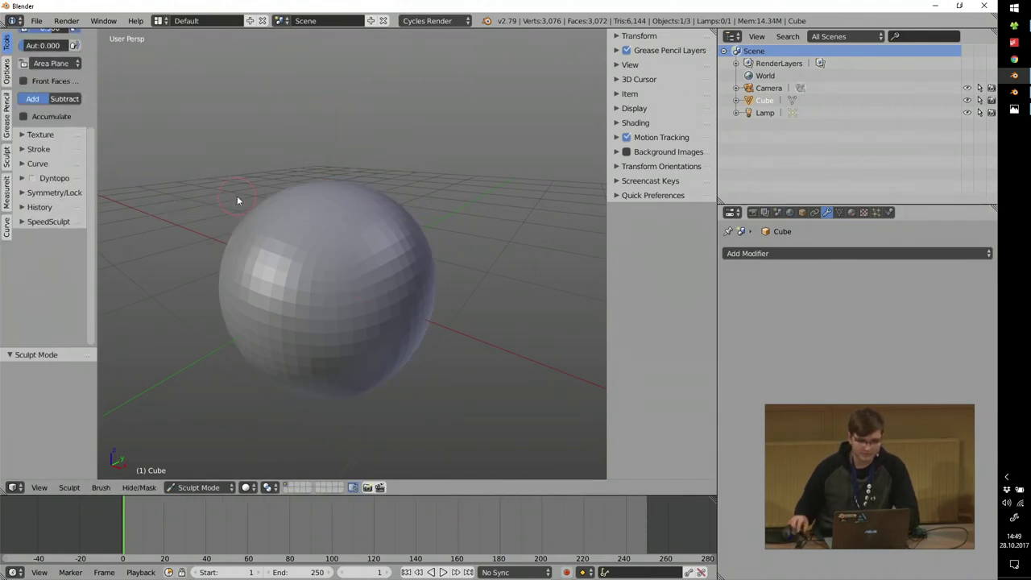
{"action": "key", "text": "f"}
{"action": "left_click", "coordinate": [332, 284]}
{"action": "mouse_move", "coordinate": [345, 220]}
{"action": "left_mouse_down"}
{"action": "mouse_move", "coordinate": [360, 266]}
{"action": "mouse_move", "coordinate": [322, 222]}
{"action": "mouse_move", "coordinate": [294, 233]}
{"action": "left_mouse_up"}
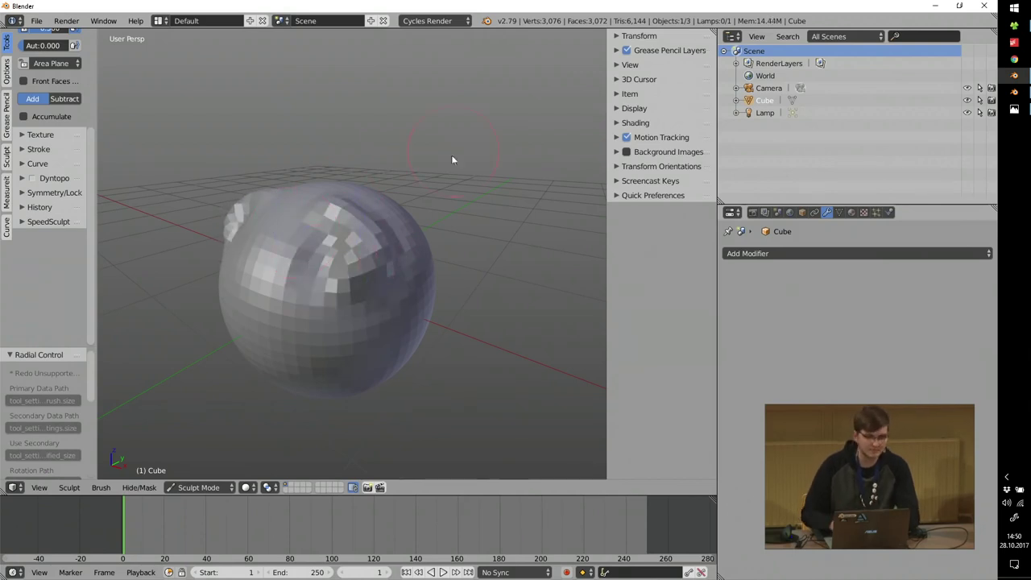
{"action": "key", "text": "Tab"}
{"action": "middle_click_drag", "start_coordinate": [384, 204], "coordinate": [406, 211], "text": "shift"}
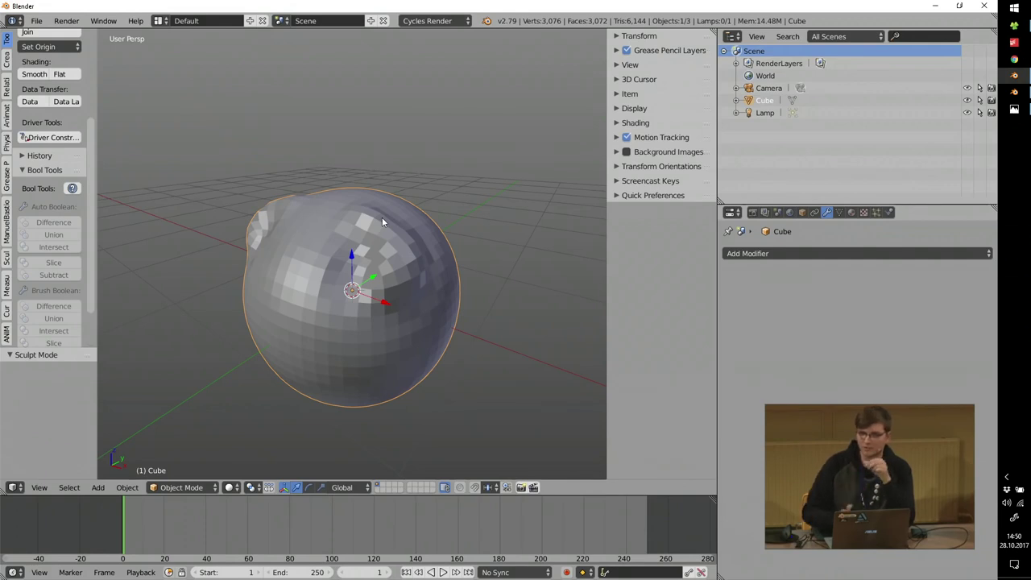
{"action": "middle_click_drag", "start_coordinate": [334, 204], "coordinate": [283, 176]}
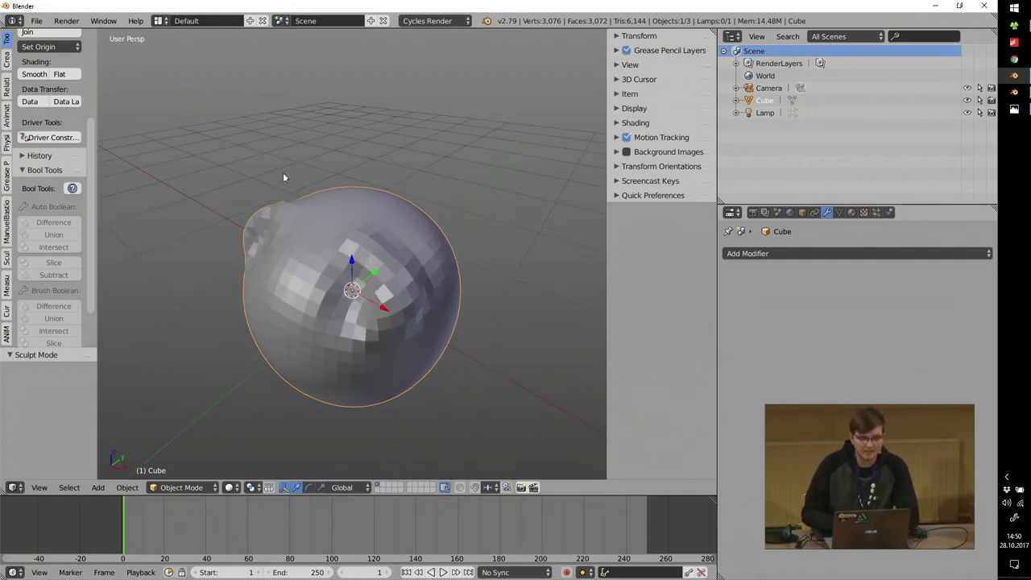
Collapse the Bool Tools, Transform and Edit tool groups and show the Sculpt Tools for the deformed sphere.
{"action": "left_click", "coordinate": [57, 169]}
{"action": "scroll", "coordinate": [57, 162], "scroll_direction": "up", "scroll_amount": 5}
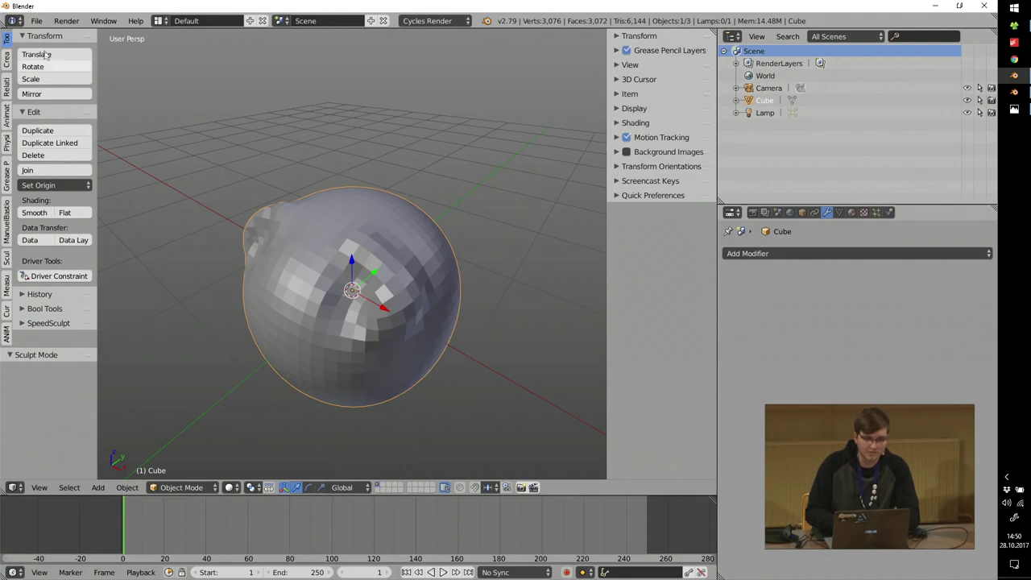
{"action": "left_click", "coordinate": [37, 36]}
{"action": "left_click", "coordinate": [24, 50]}
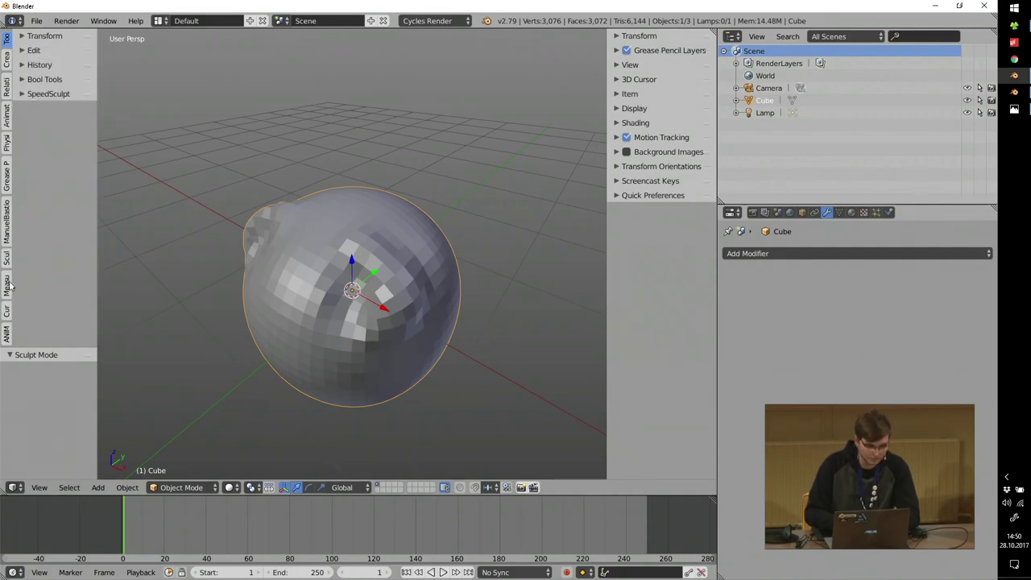
{"action": "left_click", "coordinate": [6, 258]}
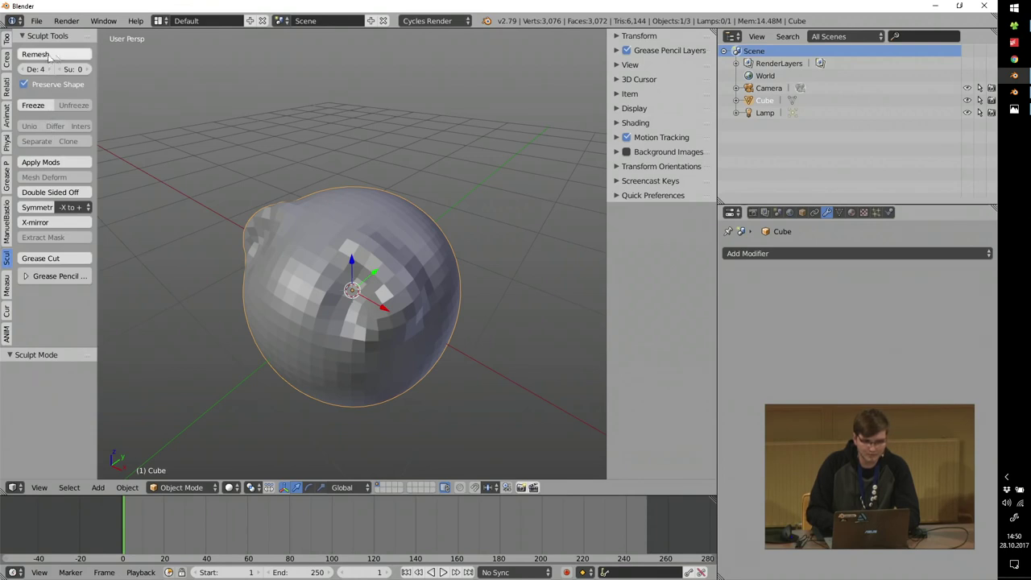
{"action": "left_click", "coordinate": [765, 254]}
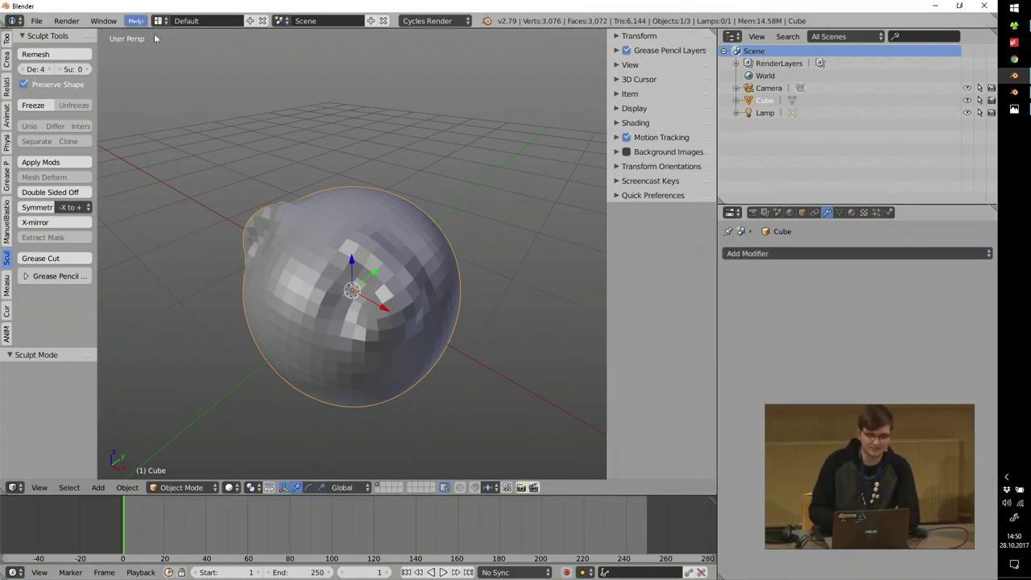
Widen the tool shelf and remesh the deformed sphere with the Sculpt Tools Remesh at depth 7.
{"action": "left_click_drag", "start_coordinate": [98, 69], "coordinate": [151, 69]}
{"action": "left_click", "coordinate": [76, 70]}
{"action": "left_click", "coordinate": [77, 69]}
{"action": "left_click", "coordinate": [77, 70]}
{"action": "left_click", "coordinate": [76, 69]}
{"action": "left_click", "coordinate": [24, 69]}
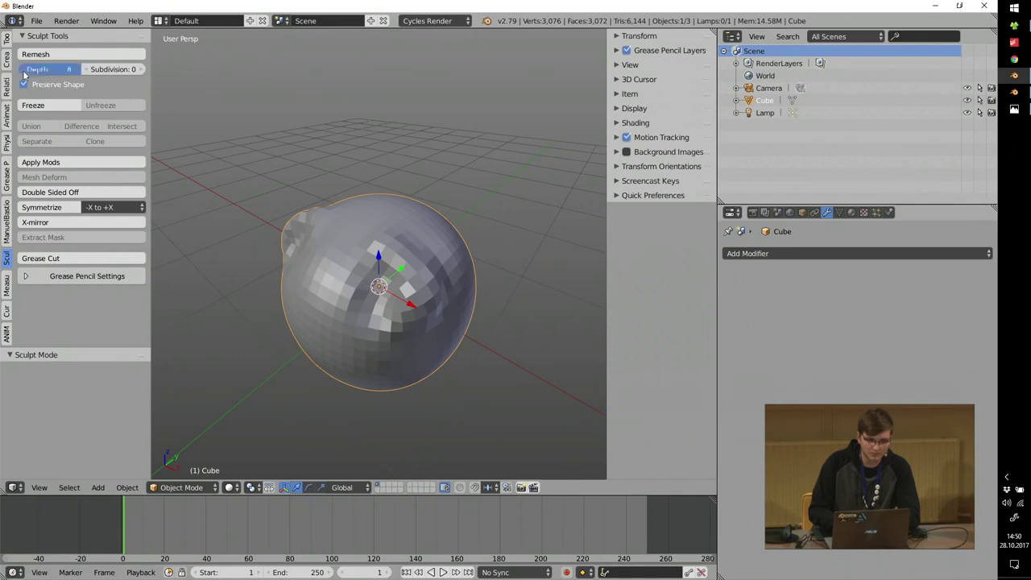
{"action": "left_click", "coordinate": [48, 54]}
Examine the remeshed sphere from several angles and up close, focusing on the creased upper surface and the bump.
{"action": "middle_click_drag", "start_coordinate": [350, 261], "coordinate": [360, 218], "text": "ctrl"}
{"action": "mouse_move", "coordinate": [405, 248]}
{"action": "middle_mouse_down"}
{"action": "mouse_move", "coordinate": [380, 222]}
{"action": "mouse_move", "coordinate": [352, 219]}
{"action": "middle_mouse_up"}
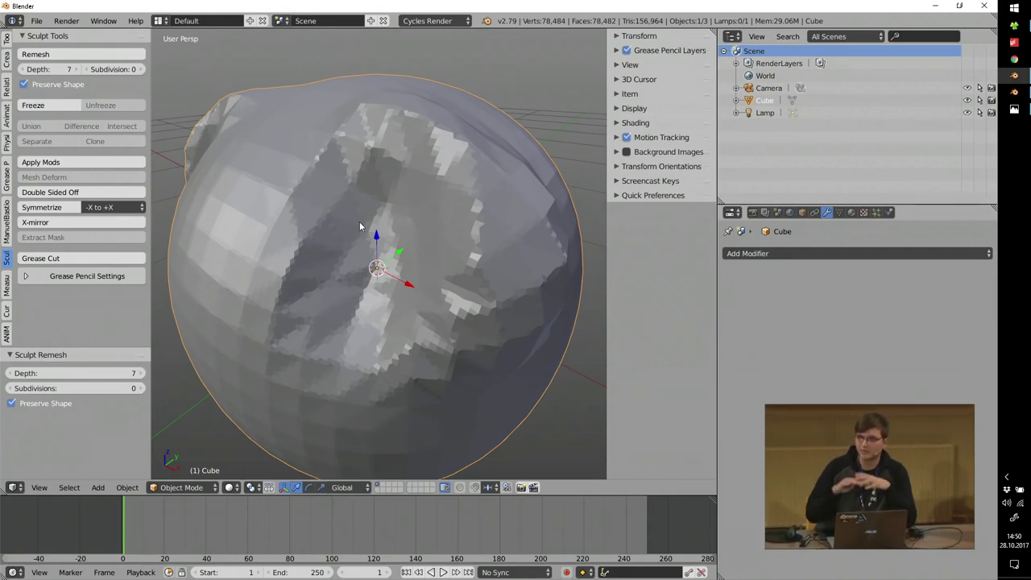
{"action": "mouse_move", "coordinate": [330, 194]}
{"action": "middle_mouse_down"}
{"action": "mouse_move", "coordinate": [359, 212]}
{"action": "mouse_move", "coordinate": [352, 218]}
{"action": "middle_mouse_up"}
{"action": "scroll", "coordinate": [354, 219], "scroll_direction": "up", "scroll_amount": 6}
{"action": "scroll", "coordinate": [354, 217], "scroll_direction": "down", "scroll_amount": 6}
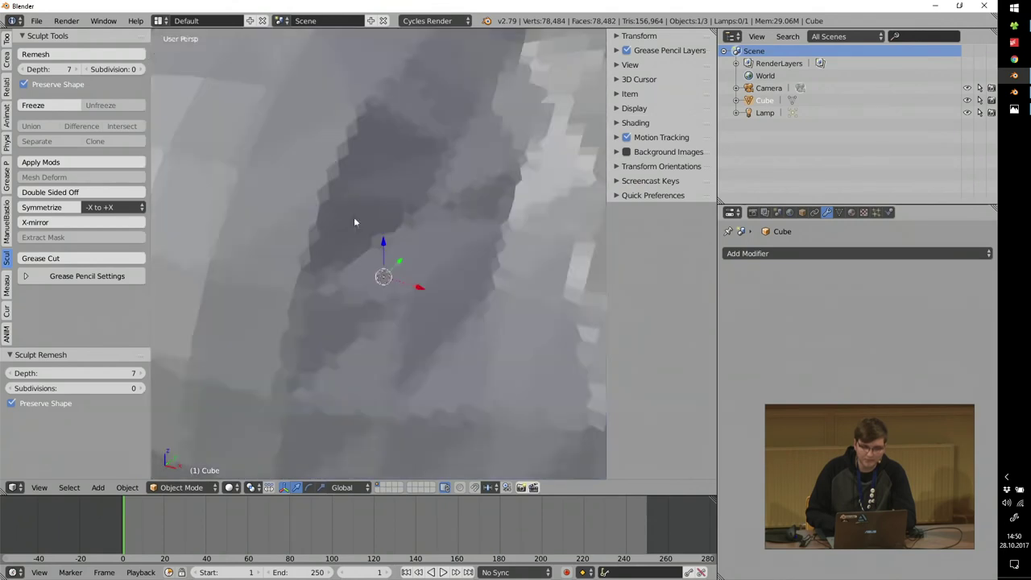
{"action": "middle_click_drag", "start_coordinate": [342, 241], "coordinate": [313, 184]}
{"action": "scroll", "coordinate": [368, 188], "scroll_direction": "down", "scroll_amount": 5}
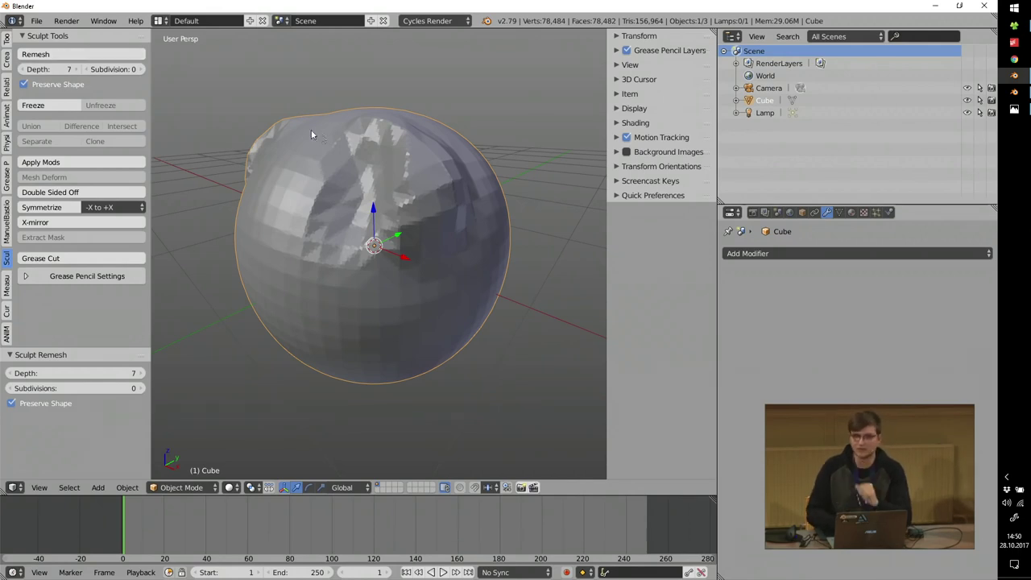
{"action": "mouse_move", "coordinate": [354, 209]}
{"action": "middle_mouse_down"}
{"action": "mouse_move", "coordinate": [376, 215]}
{"action": "mouse_move", "coordinate": [377, 230]}
{"action": "mouse_move", "coordinate": [376, 212]}
{"action": "middle_mouse_up"}
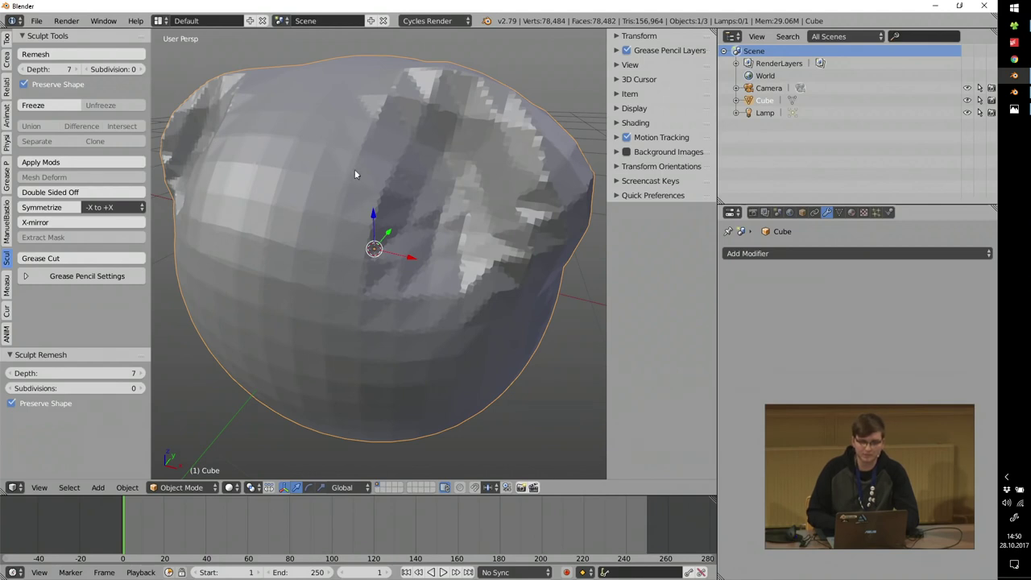
Switch to File Explorer, launch Instant Meshes.exe from the instant-meshes-windows folder to view its interface, and close it.
{"action": "left_click", "coordinate": [1014, 26]}
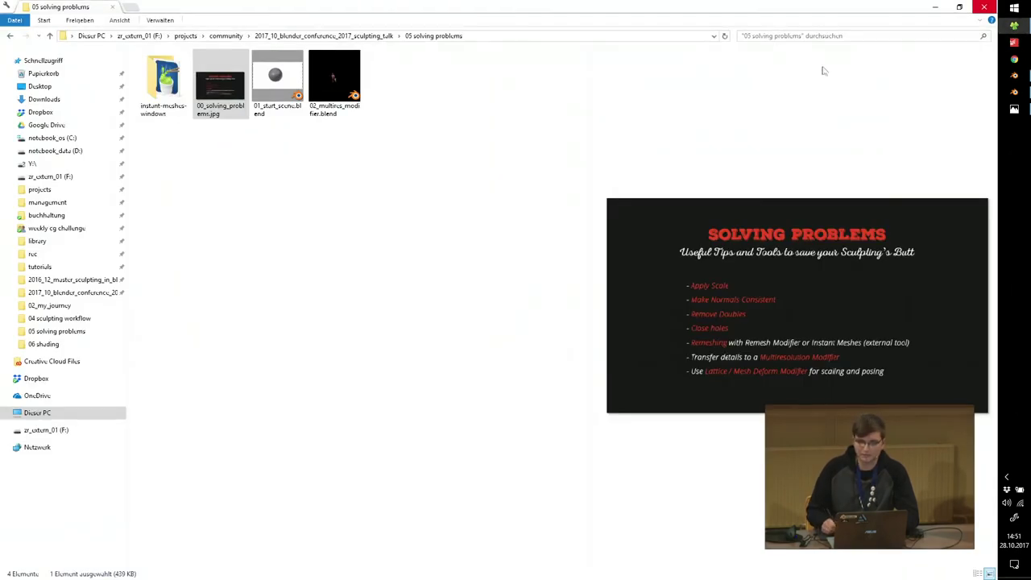
{"action": "left_click", "coordinate": [167, 94]}
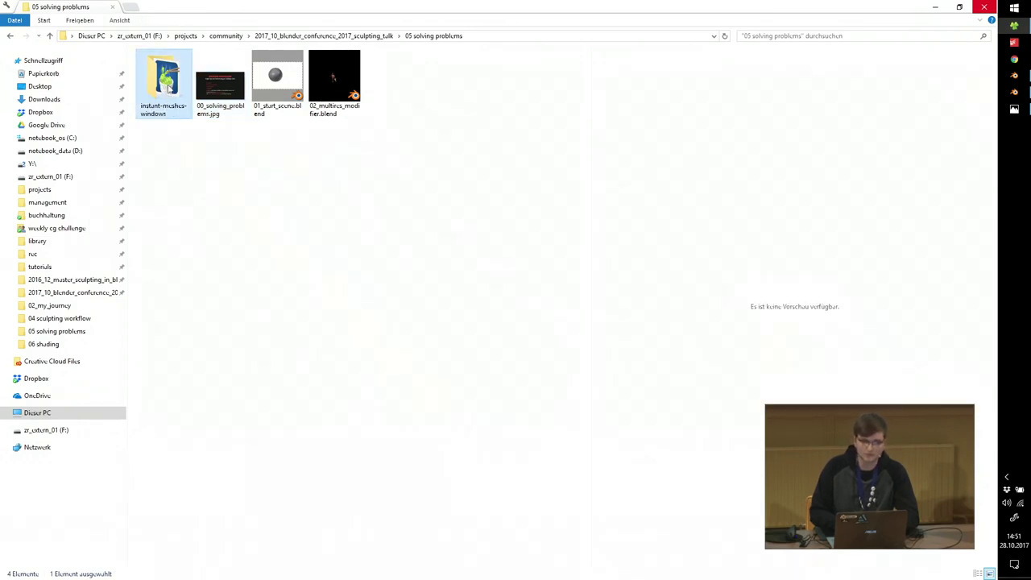
{"action": "double_click", "coordinate": [167, 90]}
{"action": "double_click", "coordinate": [172, 69]}
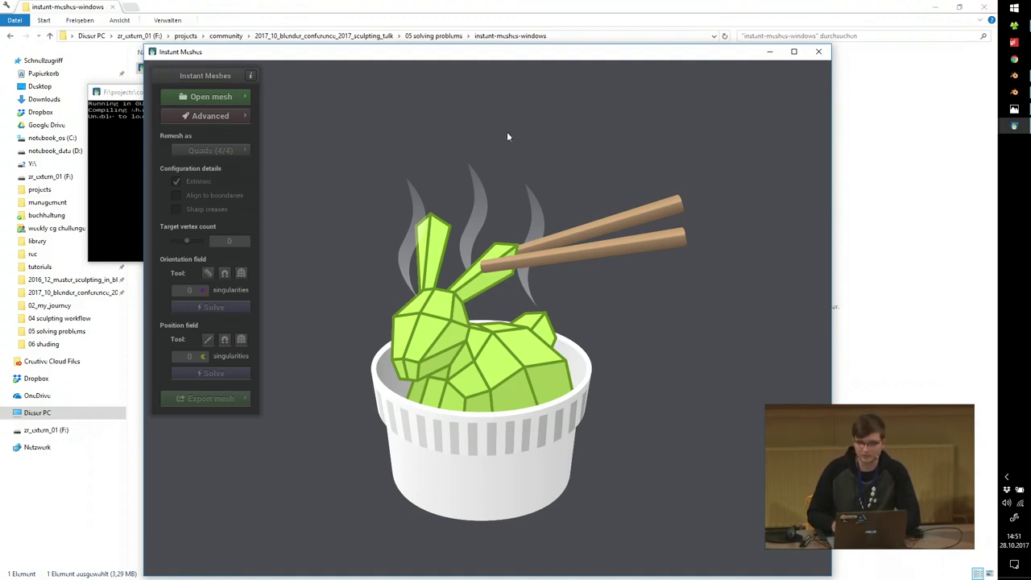
{"action": "left_click", "coordinate": [818, 51]}
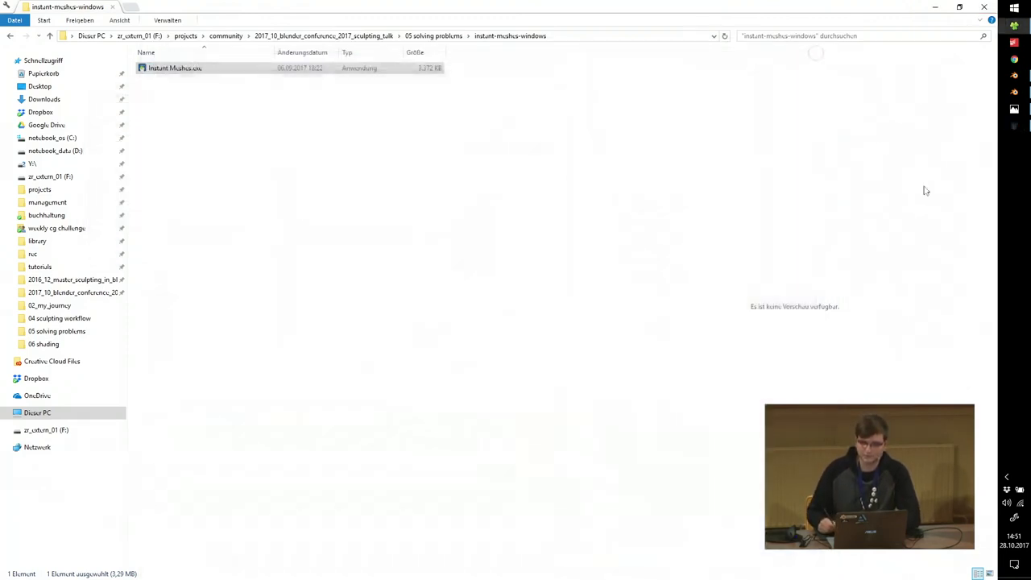
Switch to the other Blender session with the sculpted sphere and quit it.
{"action": "left_click", "coordinate": [1015, 93]}
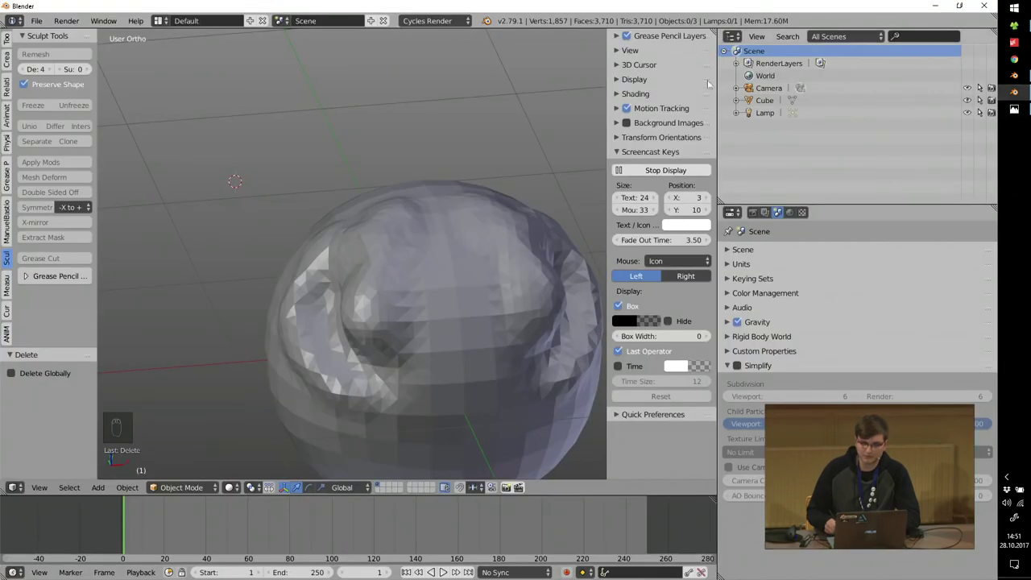
{"action": "left_click", "coordinate": [984, 7]}
{"action": "left_click", "coordinate": [492, 336]}
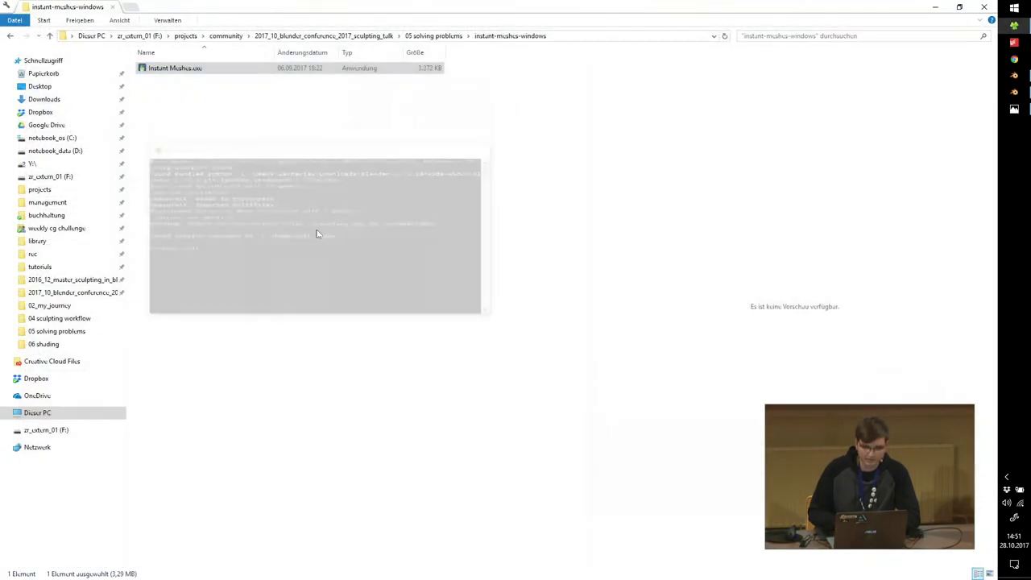
Close the Solving Problems slide and open 02_multires_modifier.blend from the 05 solving problems folder.
{"action": "left_click", "coordinate": [1013, 110]}
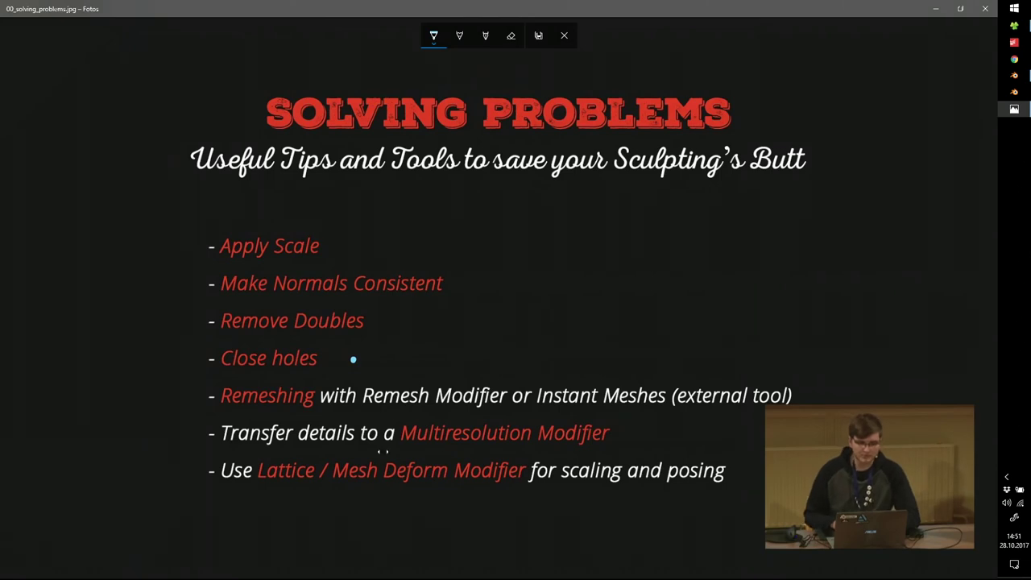
{"action": "left_click", "coordinate": [985, 8]}
{"action": "left_click", "coordinate": [439, 36]}
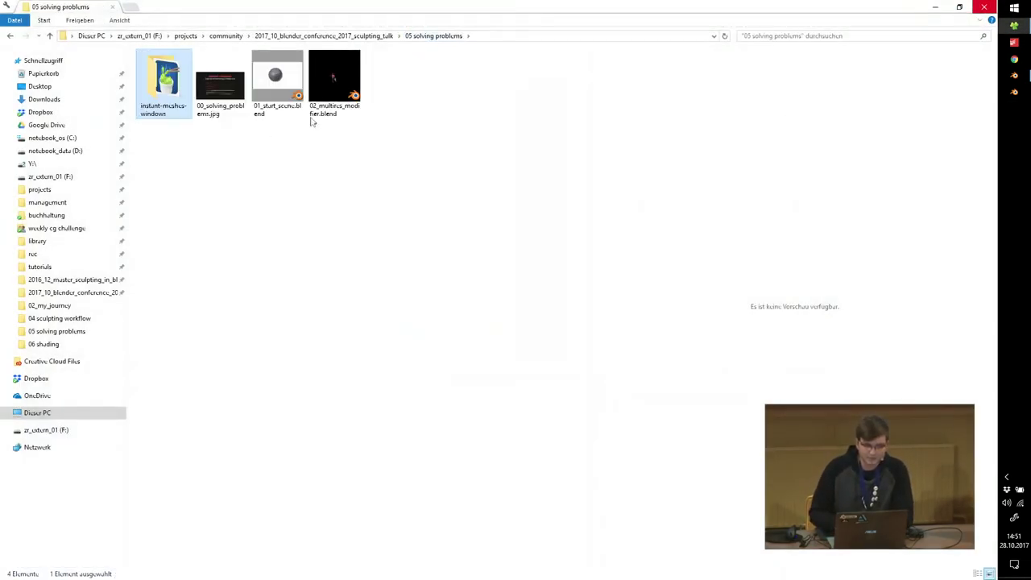
{"action": "double_click", "coordinate": [325, 80]}
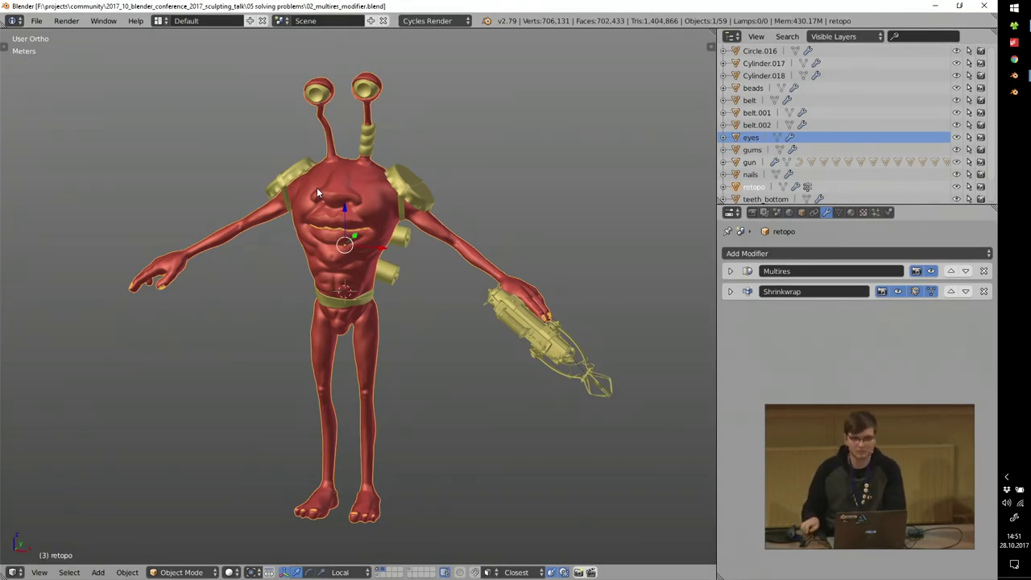
Isolate the retopo body from the character's accessories and examine it from the front and the side.
{"action": "scroll", "coordinate": [316, 187], "scroll_direction": "up", "scroll_amount": 3}
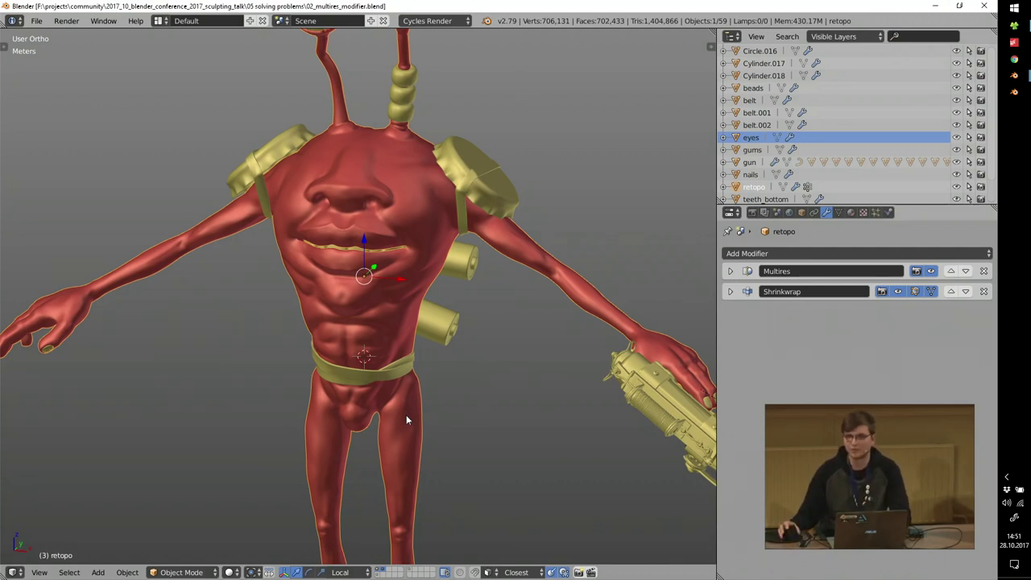
{"action": "scroll", "coordinate": [398, 319], "scroll_direction": "up", "scroll_amount": 3}
{"action": "middle_click_drag", "start_coordinate": [364, 223], "coordinate": [390, 343], "text": "shift"}
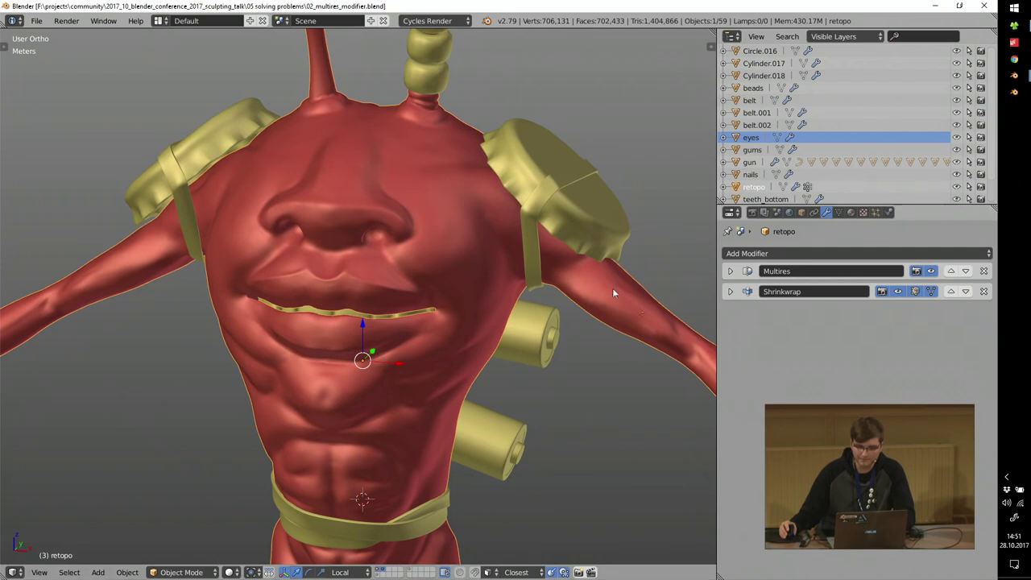
{"action": "key", "text": "KP_Divide"}
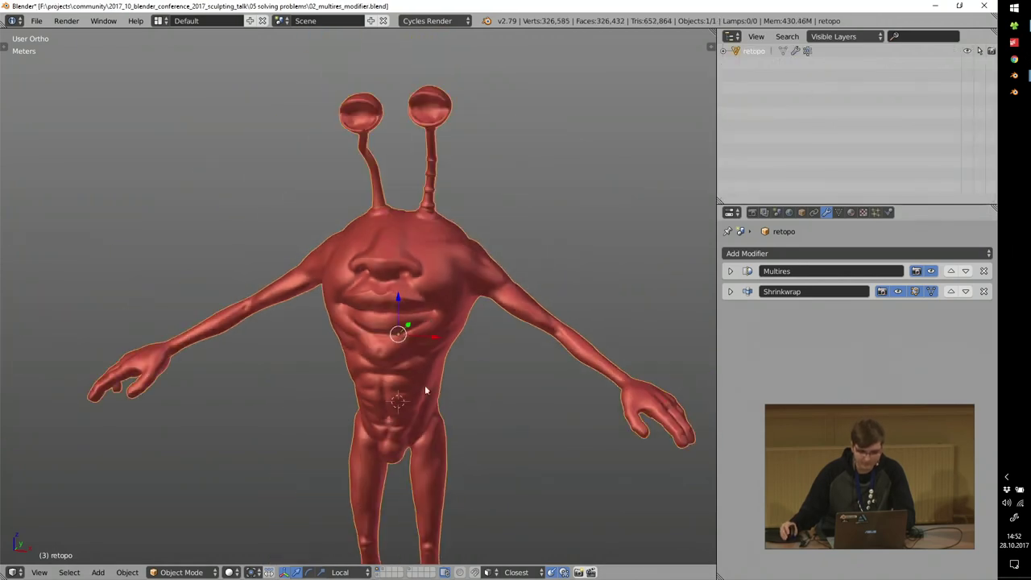
{"action": "middle_click_drag", "start_coordinate": [460, 375], "coordinate": [419, 379]}
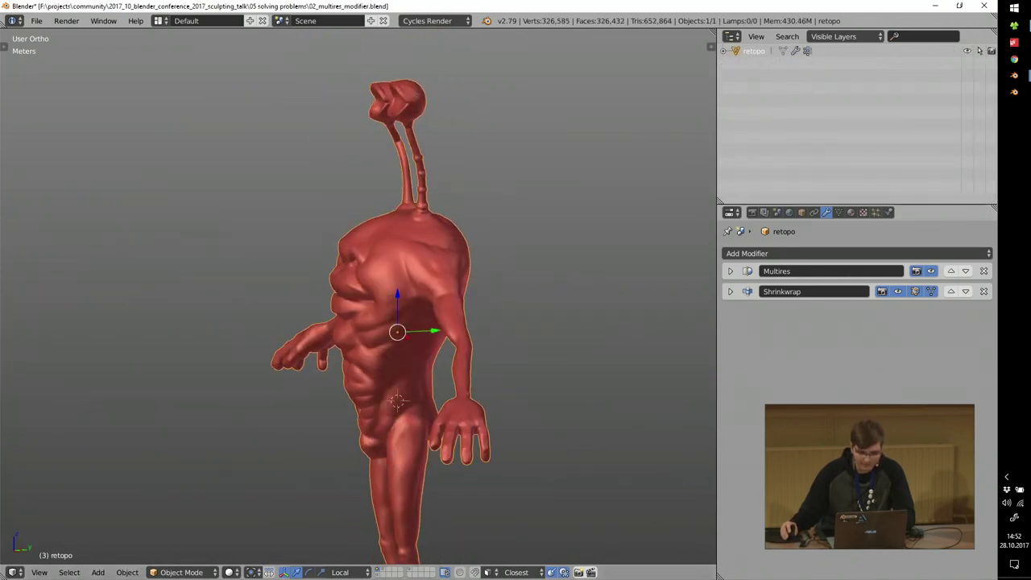
Show only the layer with the high-resolution sculpt and examine the detail on its face and torso.
{"action": "left_click", "coordinate": [379, 570]}
{"action": "scroll", "coordinate": [411, 262], "scroll_direction": "up", "scroll_amount": 2}
{"action": "middle_click_drag", "start_coordinate": [359, 276], "coordinate": [452, 283]}
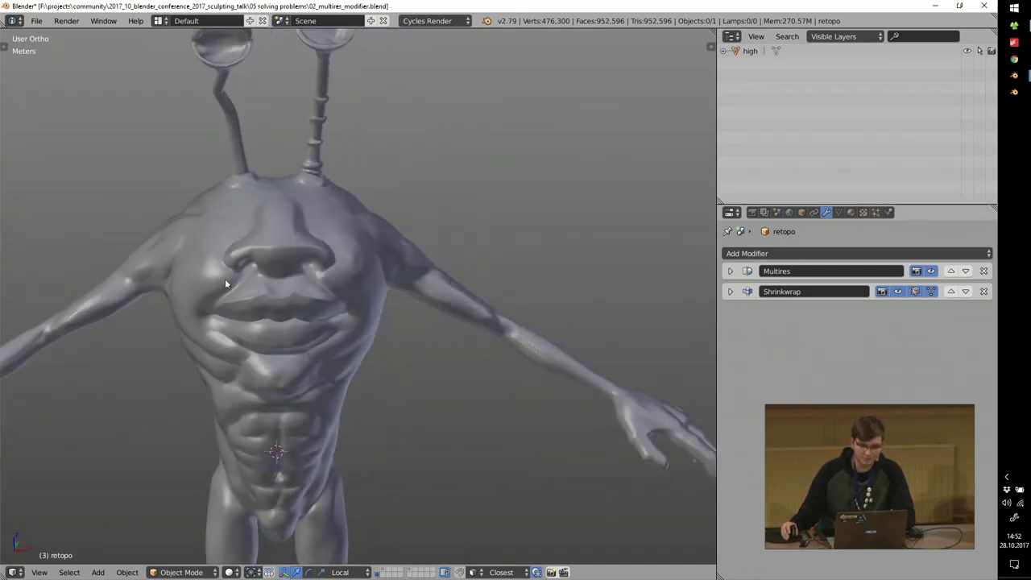
{"action": "scroll", "coordinate": [254, 295], "scroll_direction": "up", "scroll_amount": 5}
{"action": "scroll", "coordinate": [258, 295], "scroll_direction": "down", "scroll_amount": 7}
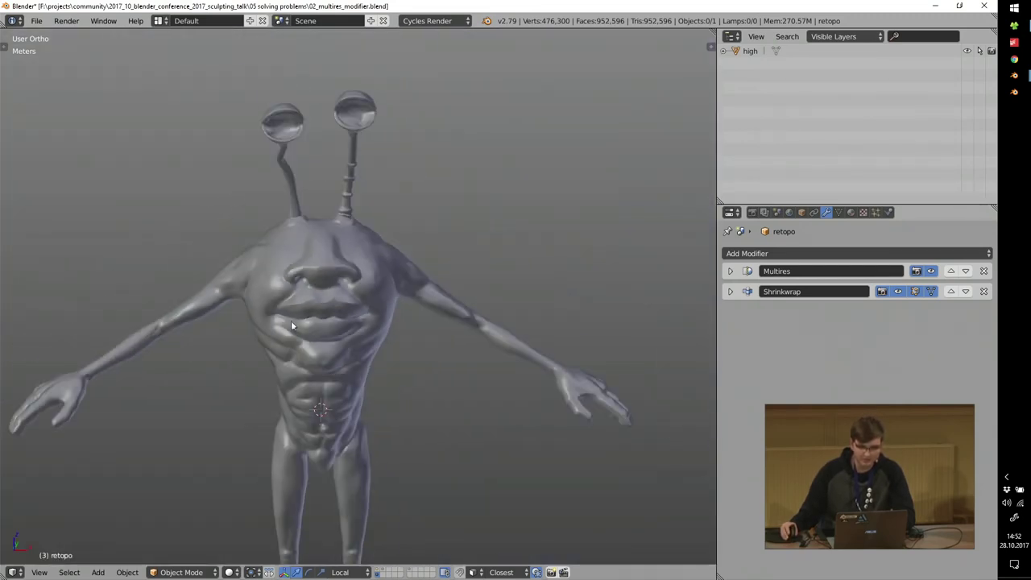
{"action": "middle_click_drag", "start_coordinate": [290, 320], "coordinate": [389, 340], "text": "shift"}
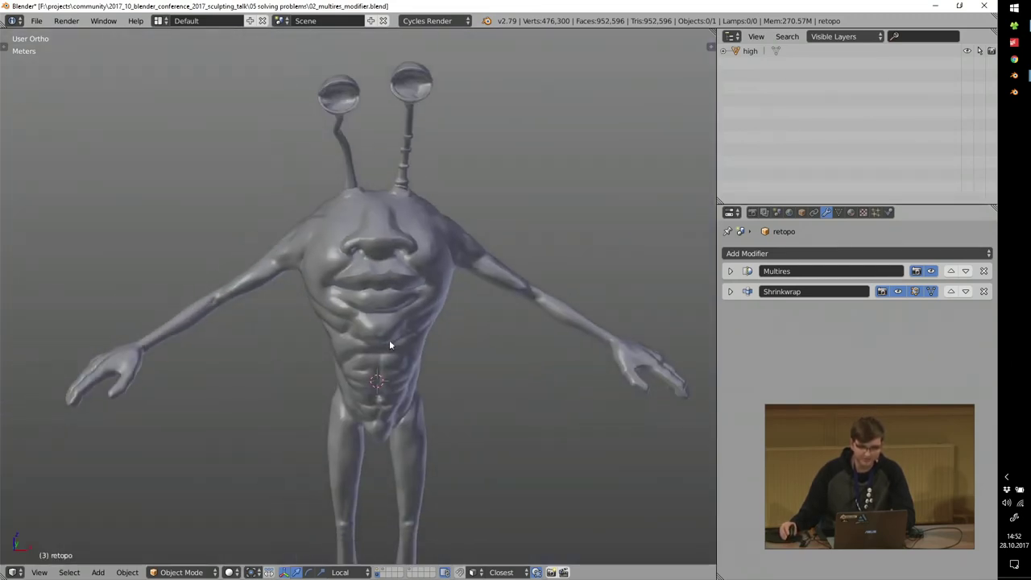
Return to the retopo mesh, disable viewport display of its Multires and Shrinkwrap modifiers, and inspect the base topology in Edit Mode.
{"action": "left_click", "coordinate": [379, 572]}
{"action": "key", "text": "Tab"}
{"action": "left_click", "coordinate": [516, 207]}
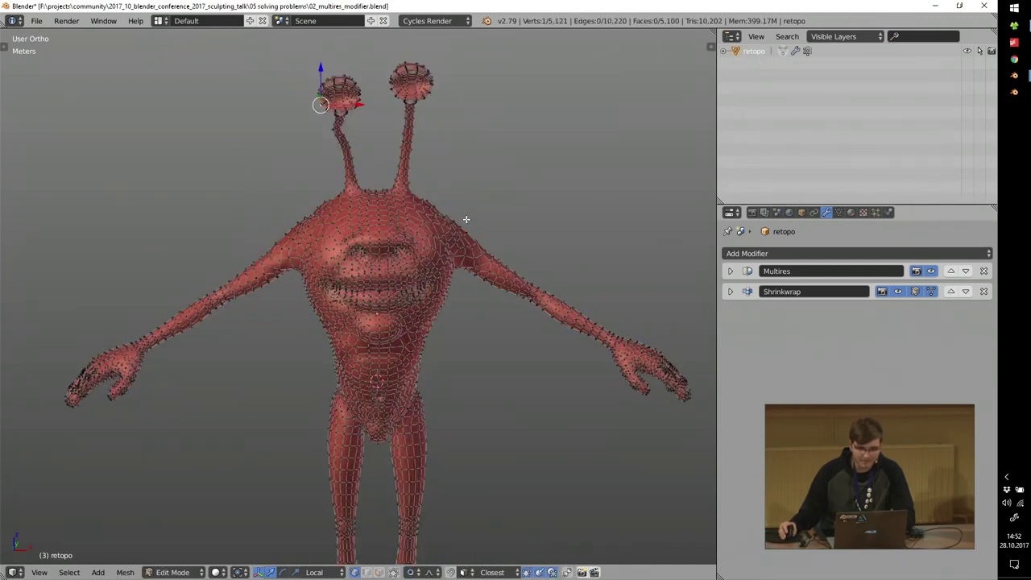
{"action": "left_click", "coordinate": [899, 291]}
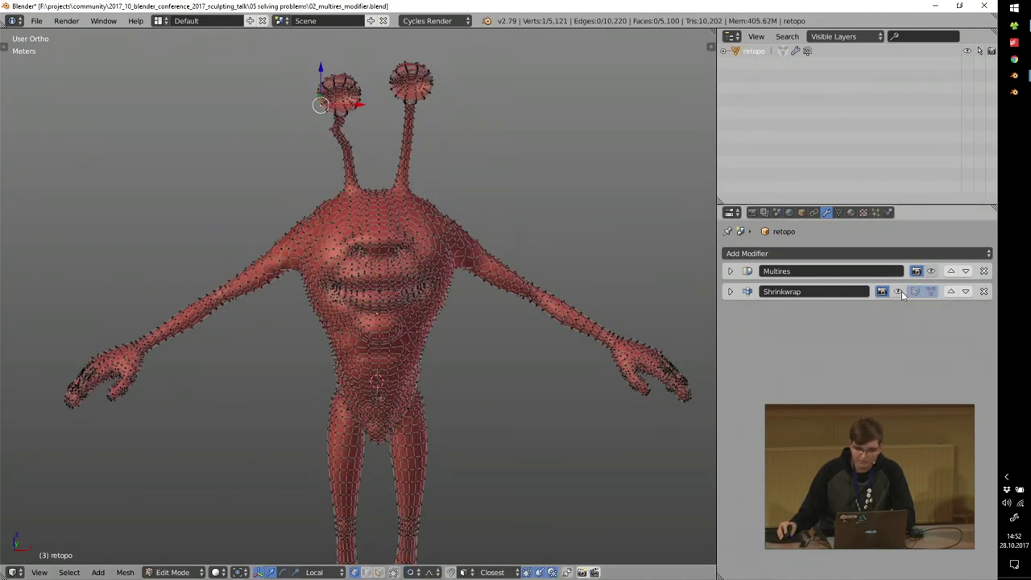
{"action": "scroll", "coordinate": [414, 249], "scroll_direction": "up", "scroll_amount": 3}
{"action": "middle_click_drag", "start_coordinate": [403, 241], "coordinate": [490, 290]}
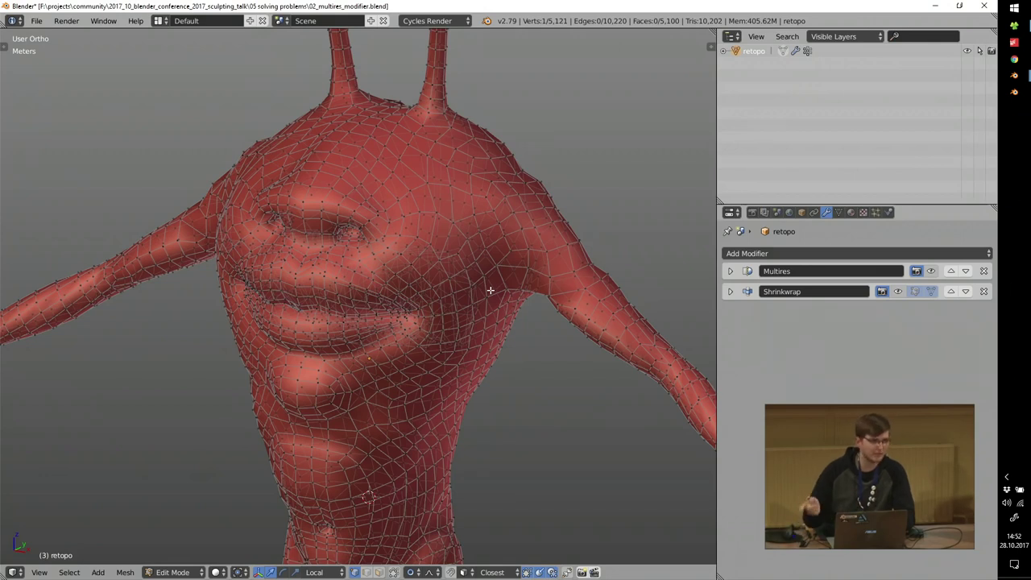
{"action": "key", "text": "Tab"}
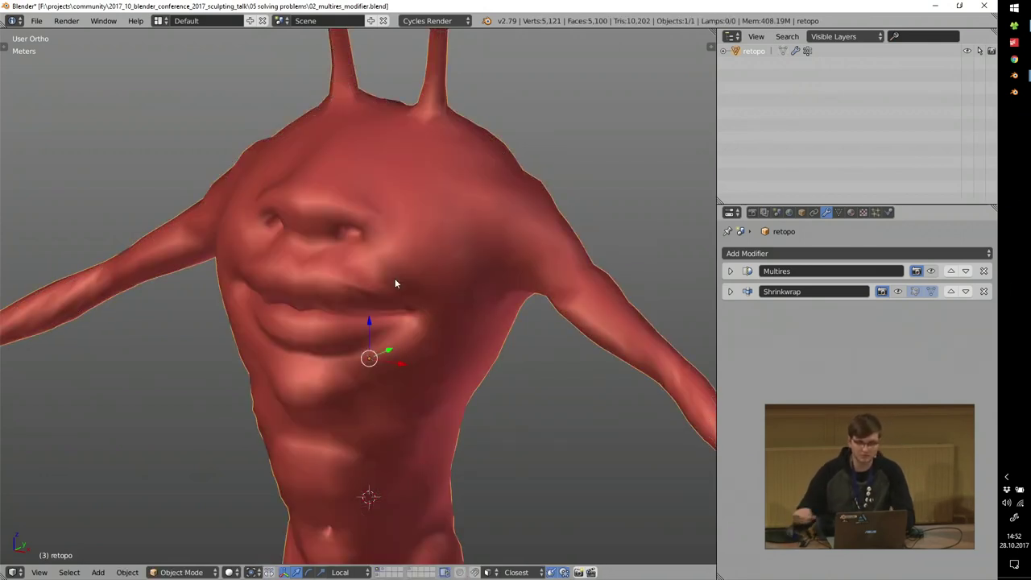
Examine the retopo mesh from the side, select all of its geometry in Edit Mode, and return to Object Mode.
{"action": "scroll", "coordinate": [392, 277], "scroll_direction": "down", "scroll_amount": 5}
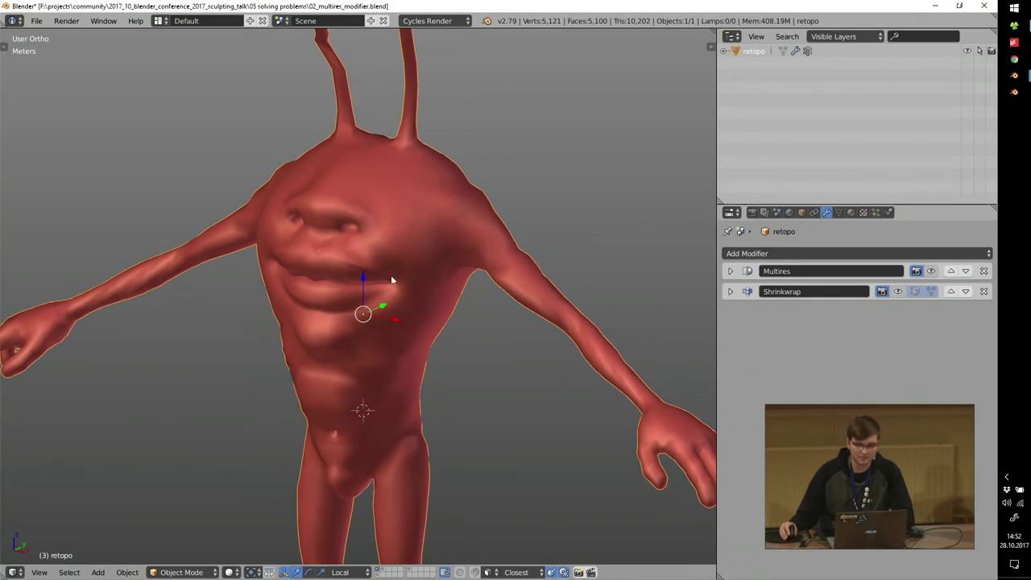
{"action": "middle_click_drag", "start_coordinate": [413, 250], "coordinate": [387, 234]}
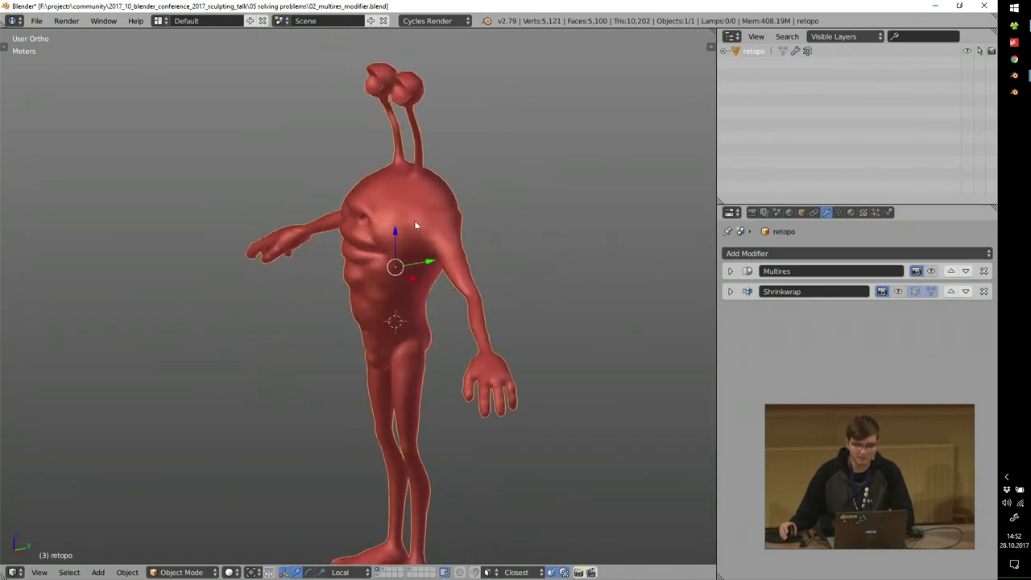
{"action": "scroll", "coordinate": [406, 225], "scroll_direction": "up", "scroll_amount": 4}
{"action": "key", "text": "ctrl+Tab"}
{"action": "left_click", "coordinate": [604, 200]}
{"action": "key", "text": "a"}
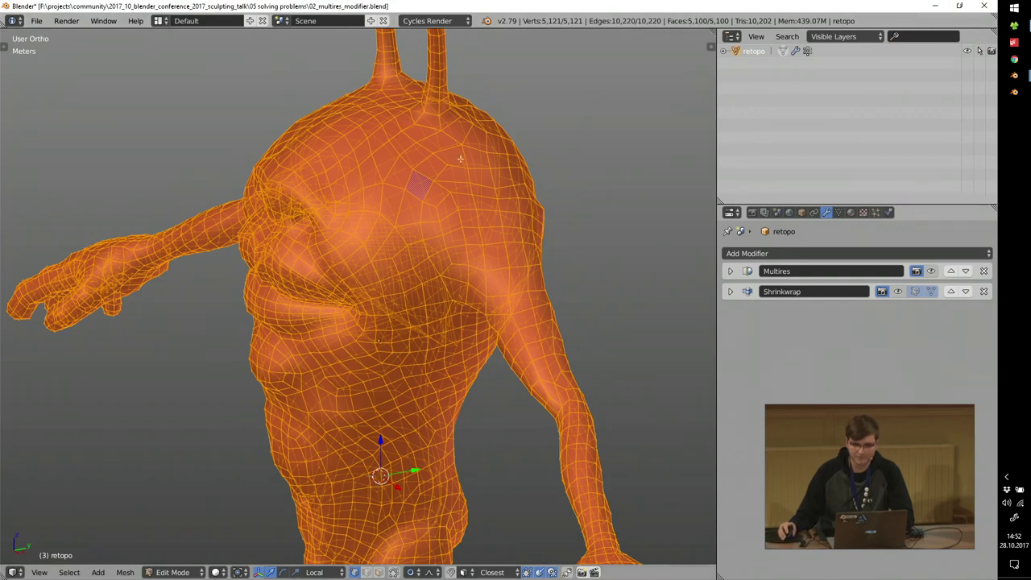
{"action": "key", "text": "ctrl+Tab"}
{"action": "left_click", "coordinate": [449, 254]}
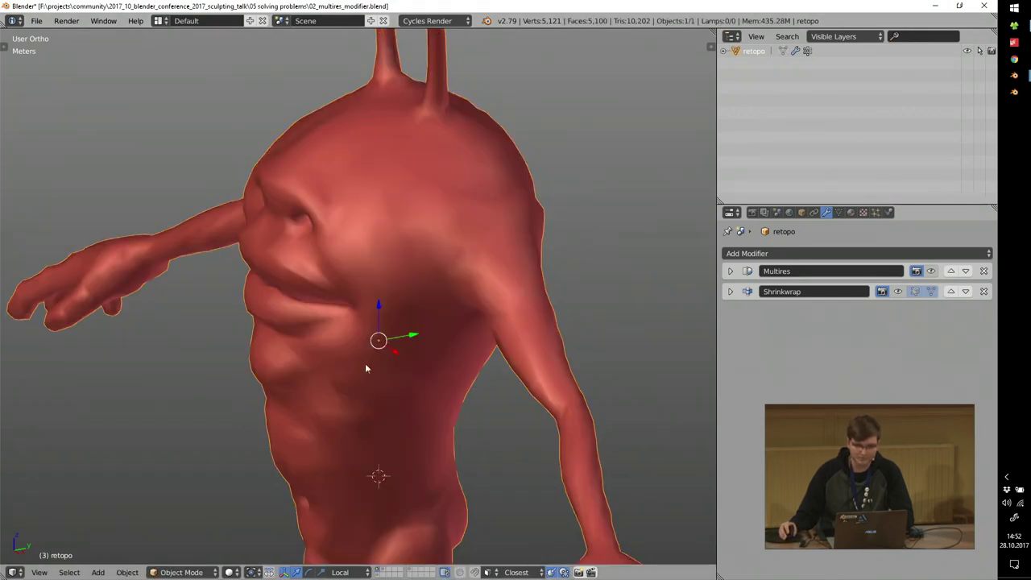
Show and select the high-resolution sculpt, then compare it with the low-poly retopo mesh on its own layer.
{"action": "key", "text": "a"}
{"action": "right_click", "coordinate": [411, 200]}
{"action": "scroll", "coordinate": [411, 200], "scroll_direction": "down", "scroll_amount": 3}
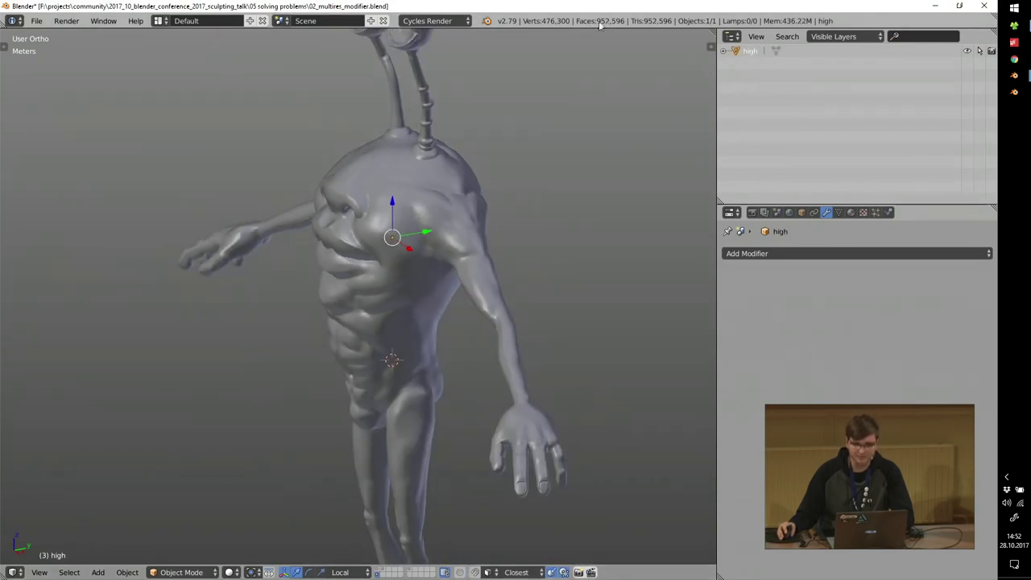
{"action": "scroll", "coordinate": [402, 124], "scroll_direction": "up", "scroll_amount": 5}
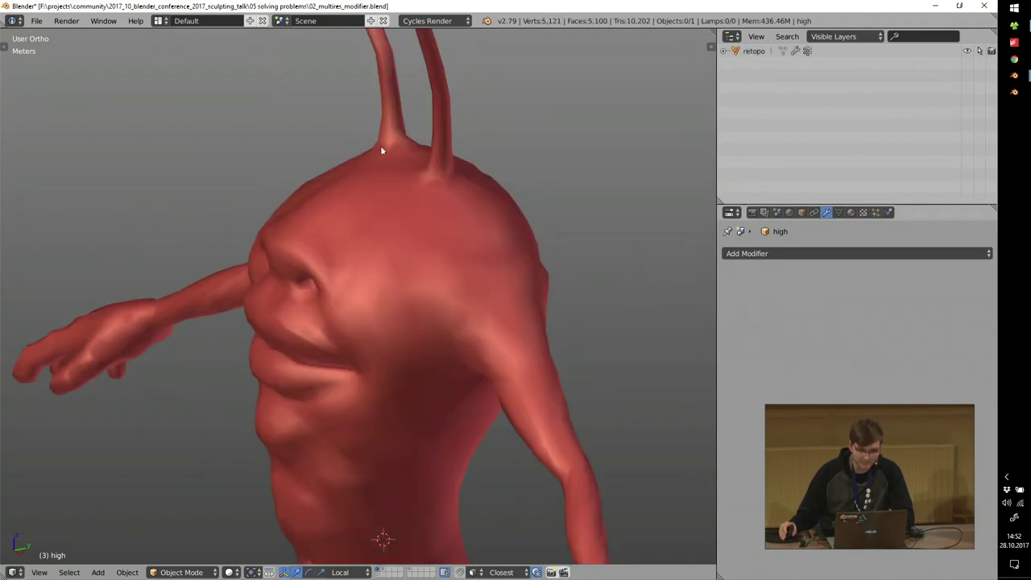
Show the high-resolution sculpt alongside the retopo mesh and remove the retopo mesh's existing Multires and Shrinkwrap modifiers.
{"action": "middle_click_drag", "start_coordinate": [380, 145], "coordinate": [440, 198]}
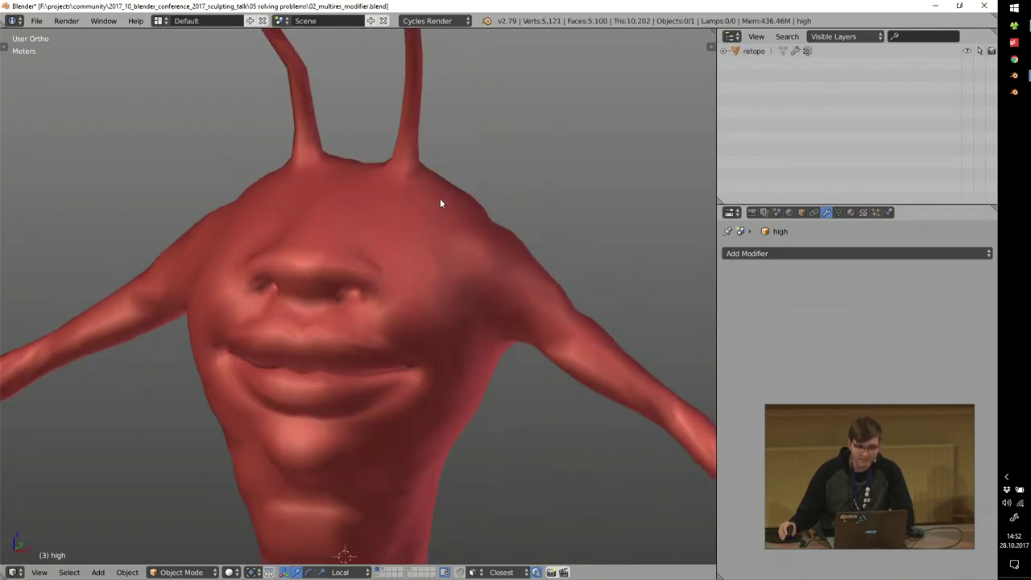
{"action": "left_click", "coordinate": [380, 572], "text": "shift"}
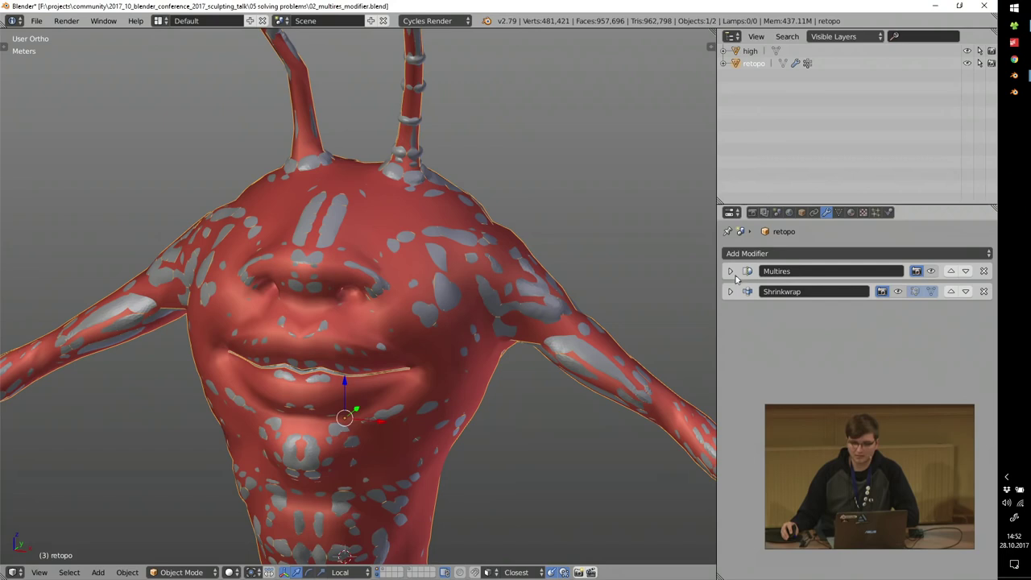
{"action": "left_click", "coordinate": [732, 272]}
{"action": "left_click", "coordinate": [984, 271]}
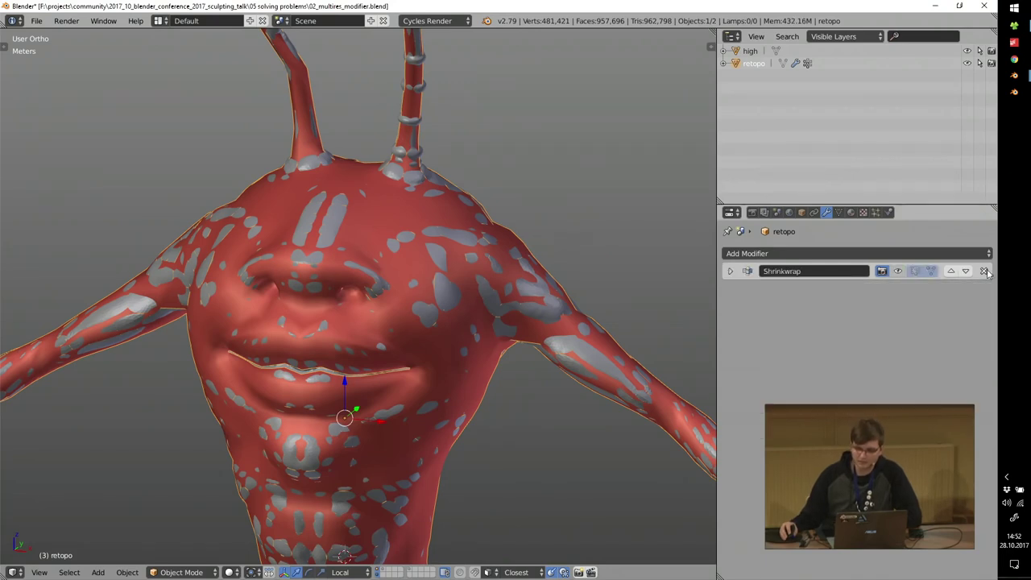
Add a Multires modifier to the retopo mesh, subdivide it to level 3, and show only the retopo layer.
{"action": "left_click", "coordinate": [764, 254]}
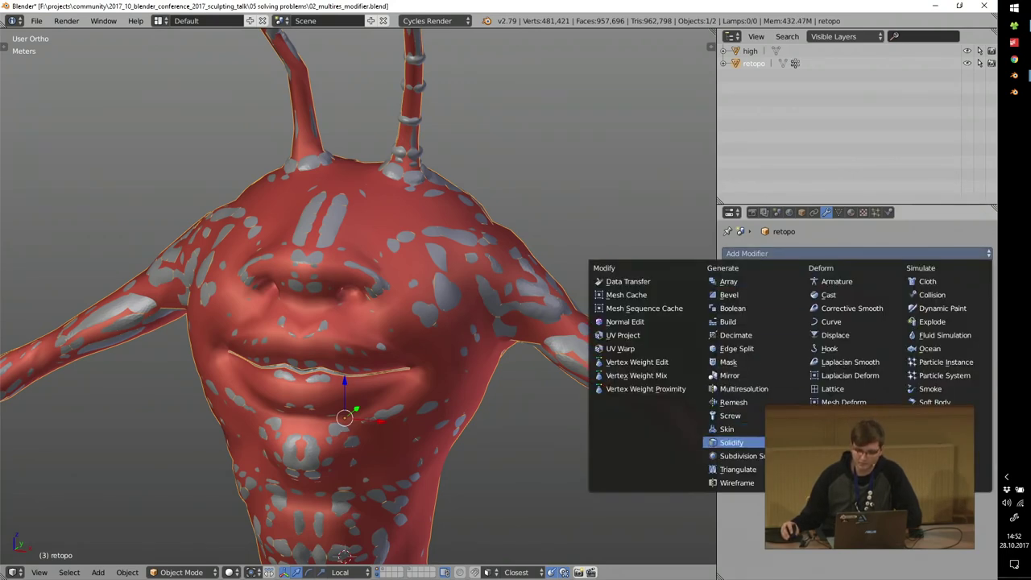
{"action": "left_click", "coordinate": [769, 389]}
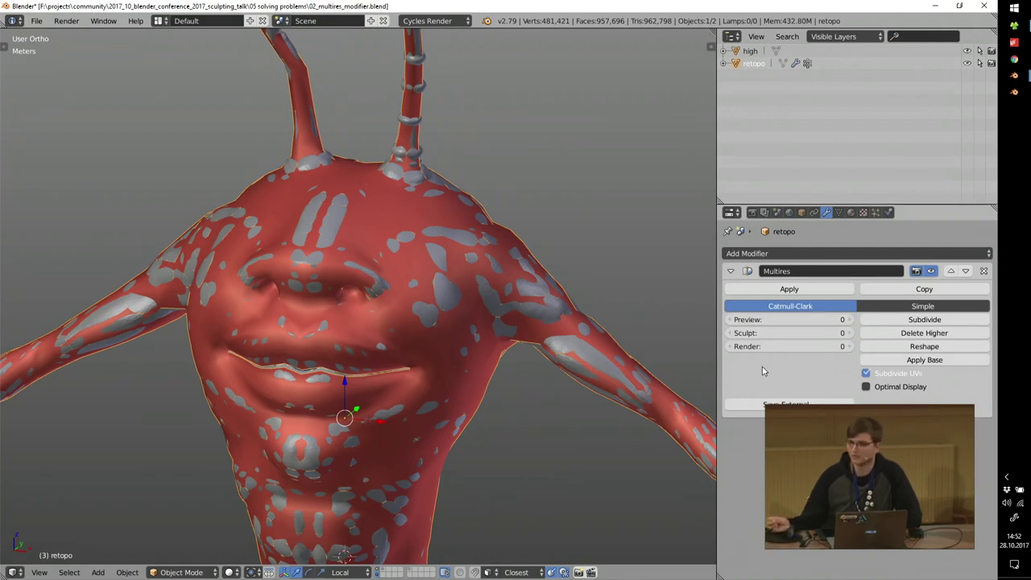
{"action": "left_click", "coordinate": [911, 320]}
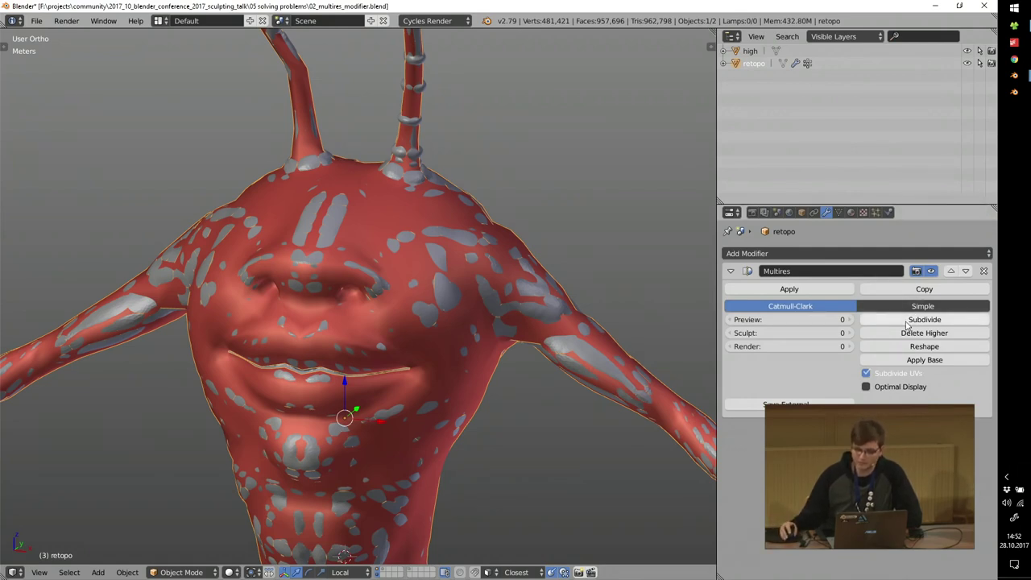
{"action": "left_click", "coordinate": [910, 320]}
{"action": "left_click", "coordinate": [907, 322]}
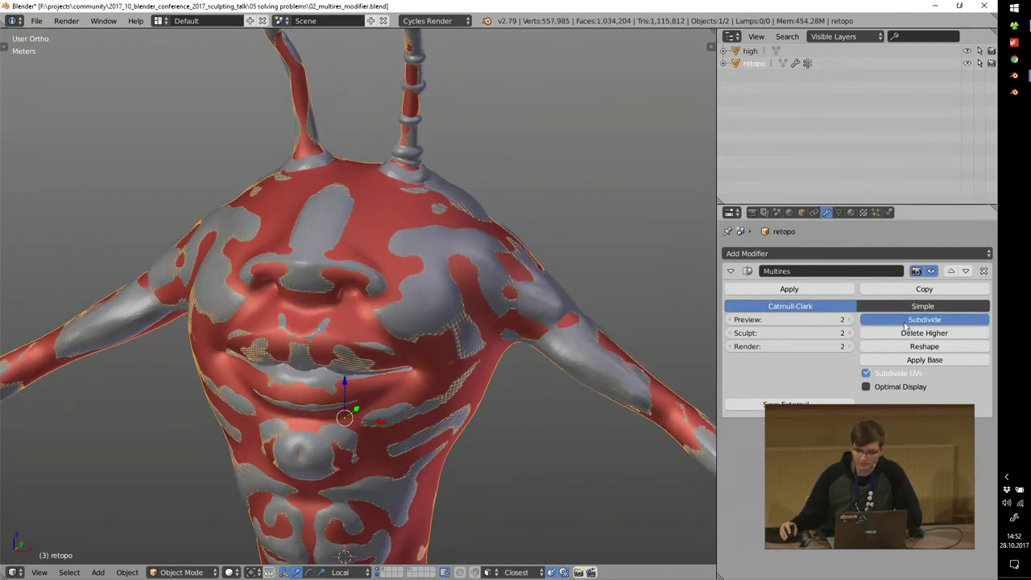
{"action": "key", "text": "1"}
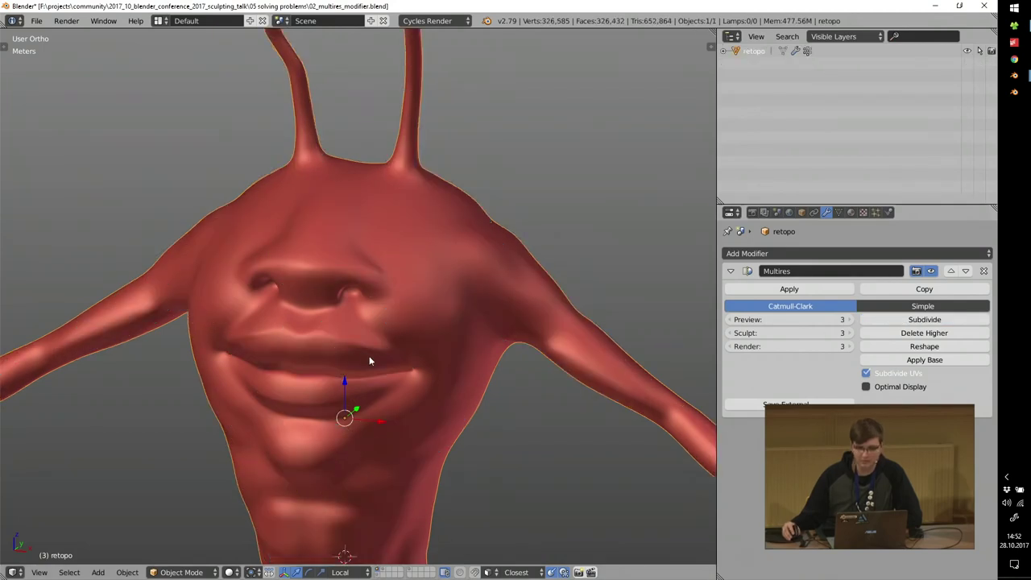
{"action": "scroll", "coordinate": [369, 361], "scroll_direction": "down", "scroll_amount": 5}
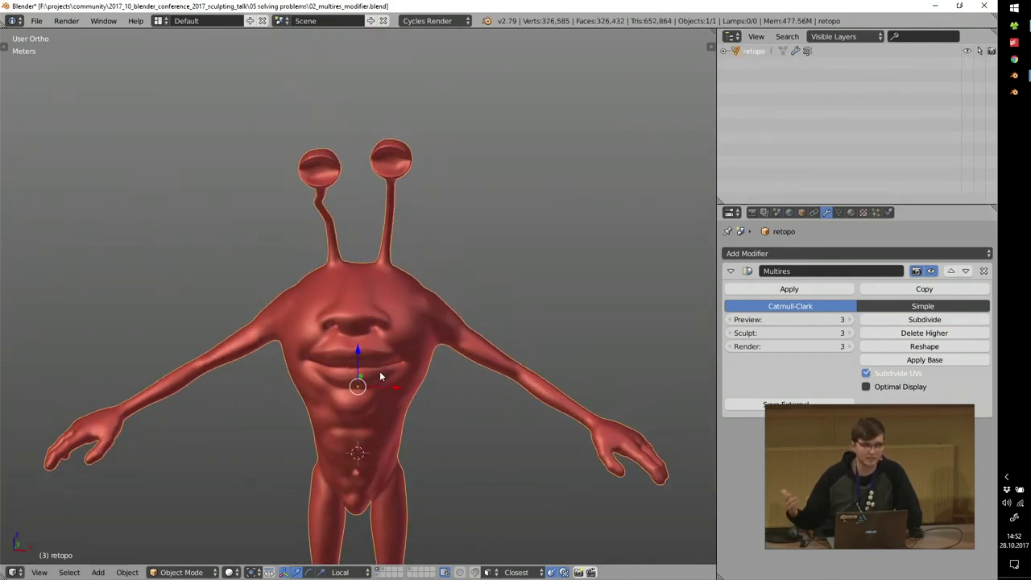
Add a Shrinkwrap modifier below Multires on the retopo mesh and target it to the object "high", with both layers visible.
{"action": "left_click", "coordinate": [731, 271]}
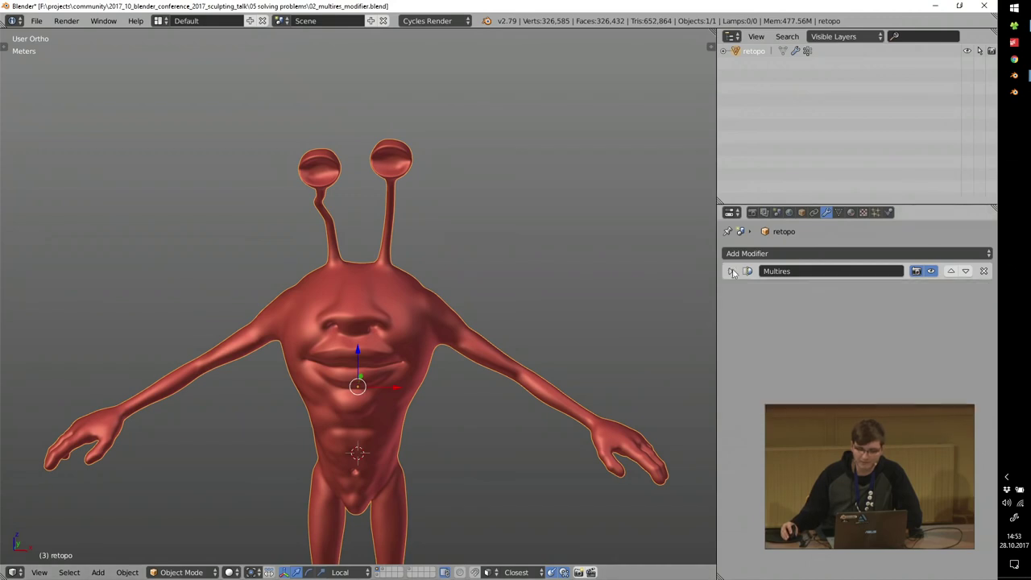
{"action": "left_click", "coordinate": [776, 254]}
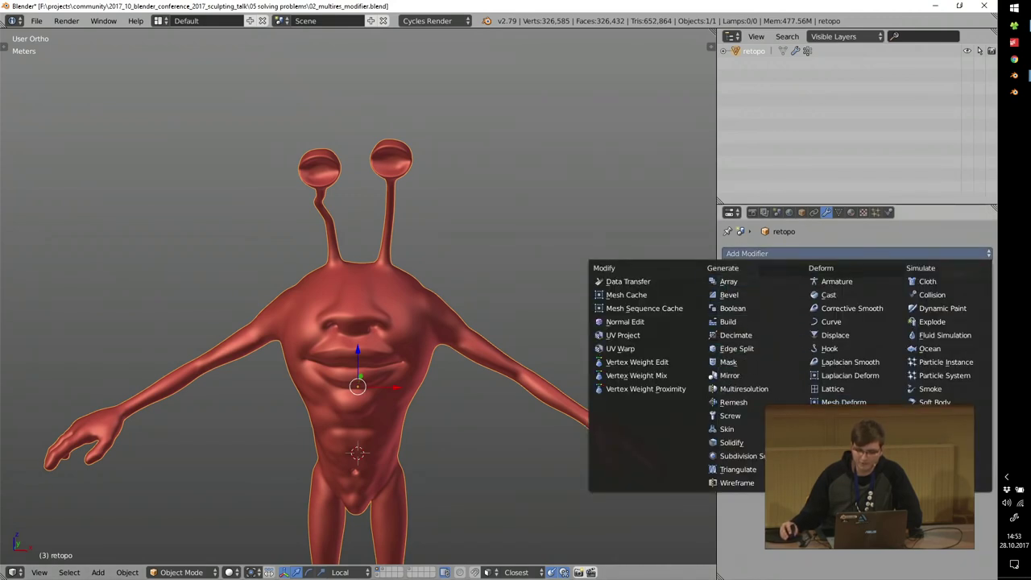
{"action": "left_click", "coordinate": [842, 416]}
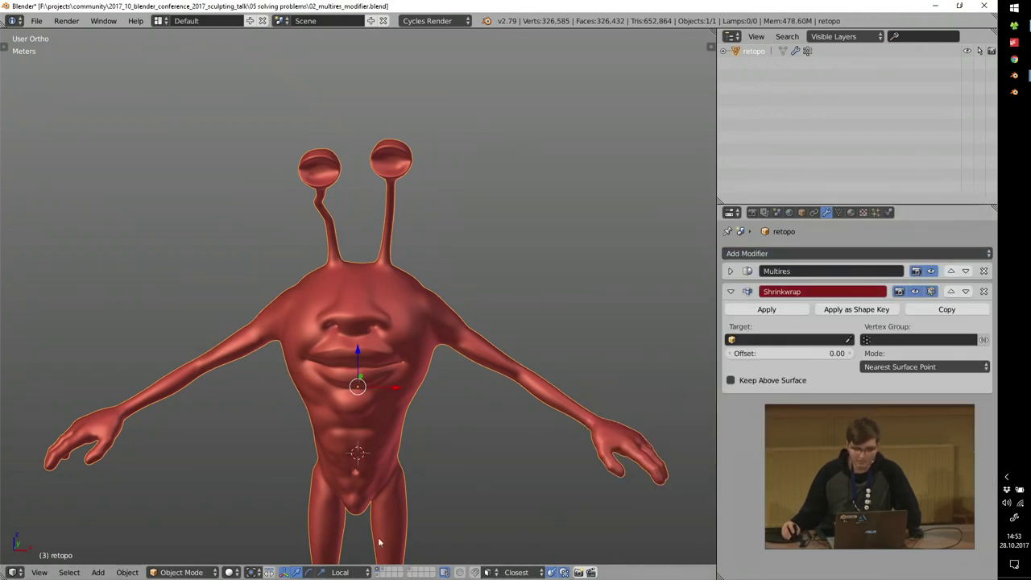
{"action": "left_click", "coordinate": [378, 574], "text": "shift"}
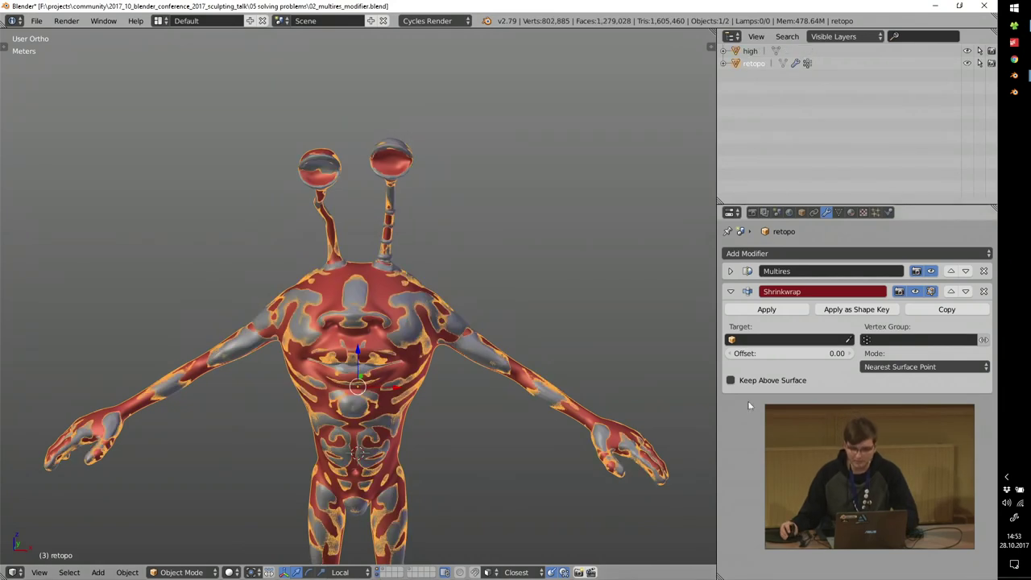
{"action": "left_click", "coordinate": [757, 341]}
{"action": "type", "text": "hi"}
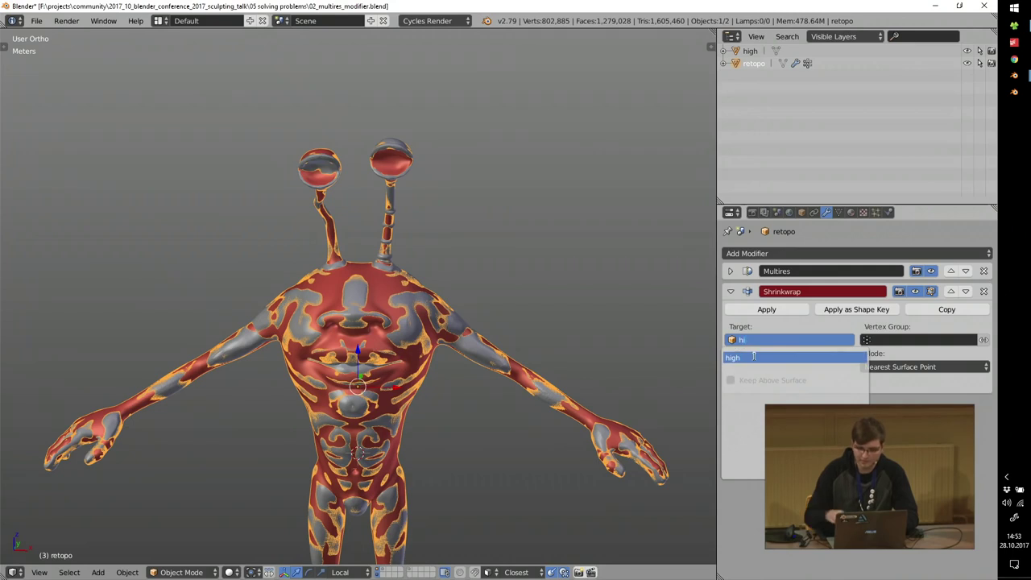
{"action": "left_click", "coordinate": [756, 358]}
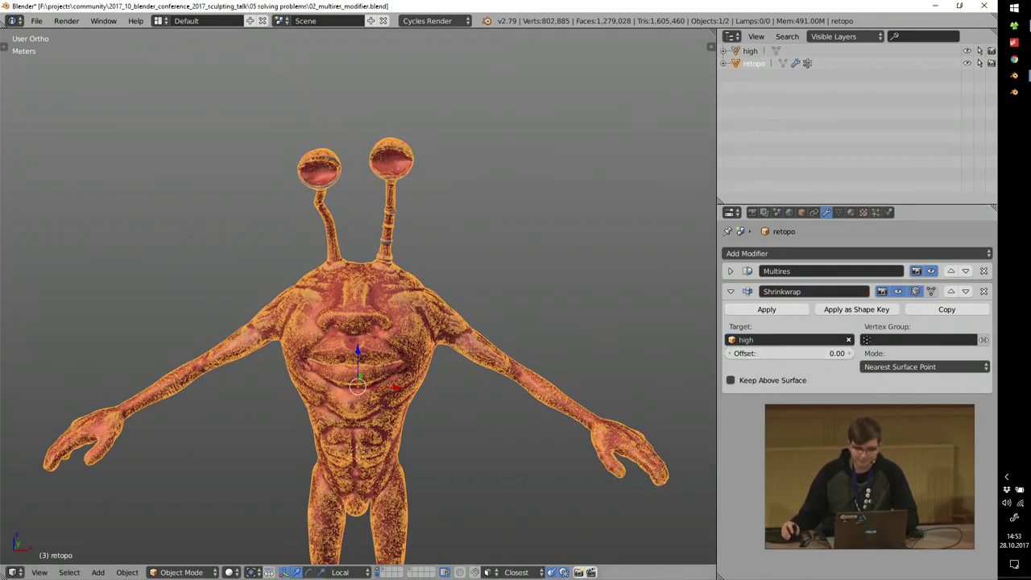
Show only the retopo layer and examine the shrinkwrapped surface around the mouth and nostrils.
{"action": "left_click", "coordinate": [379, 569]}
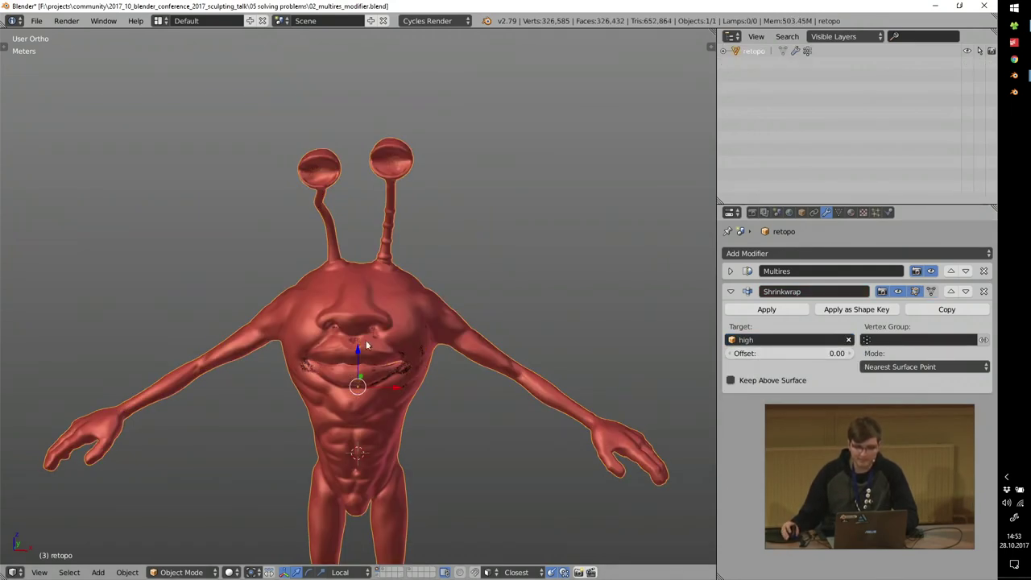
{"action": "scroll", "coordinate": [366, 349], "scroll_direction": "up", "scroll_amount": 4}
{"action": "middle_click_drag", "start_coordinate": [465, 301], "coordinate": [441, 300]}
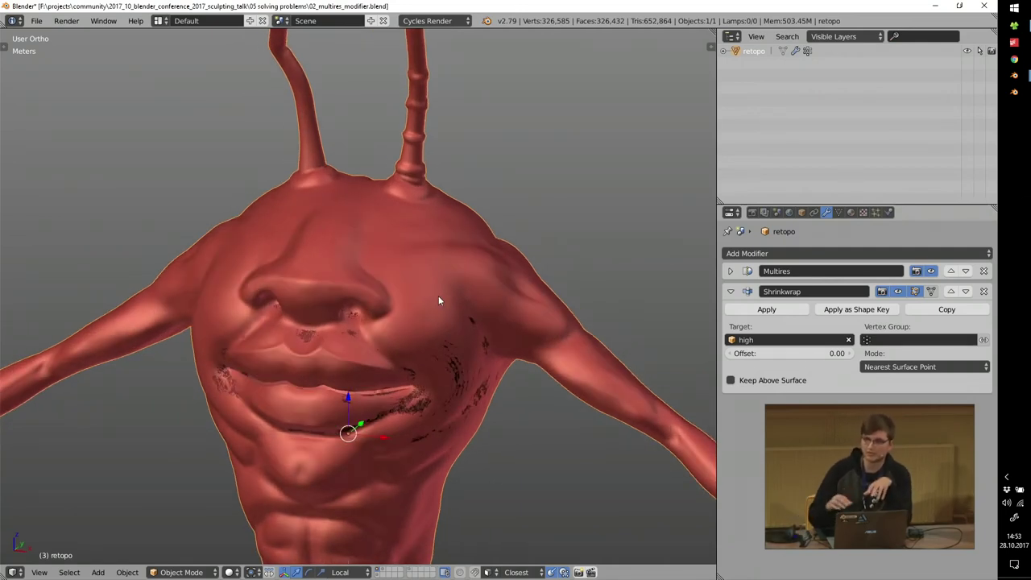
{"action": "scroll", "coordinate": [435, 279], "scroll_direction": "up", "scroll_amount": 4}
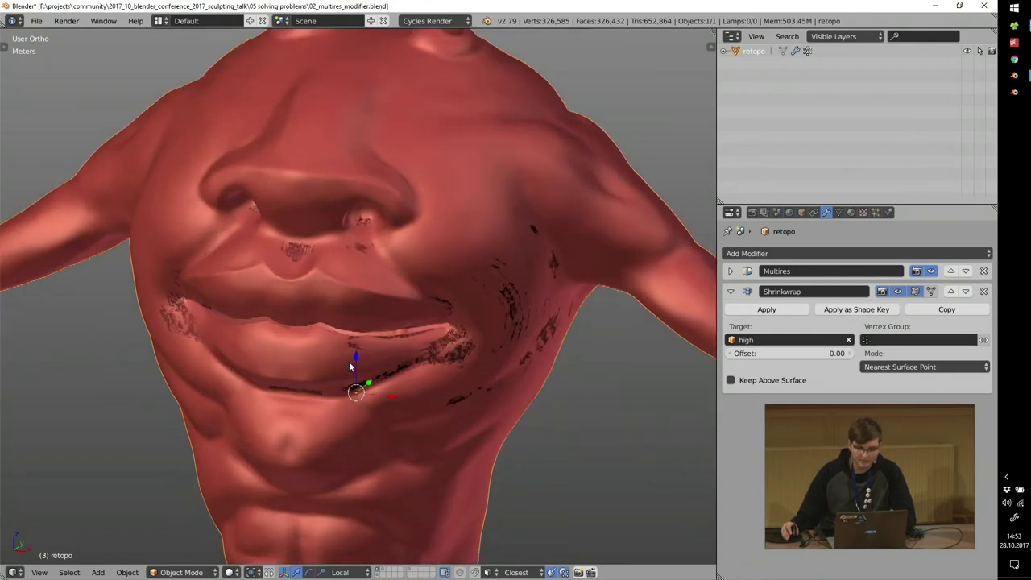
{"action": "scroll", "coordinate": [486, 346], "scroll_direction": "down", "scroll_amount": 2}
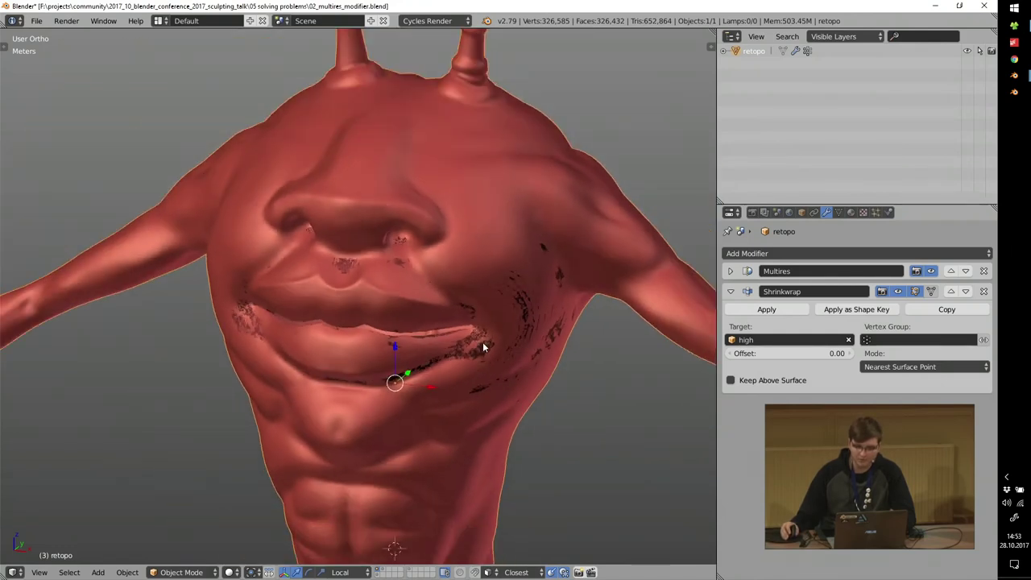
Disable the Shrinkwrap modifier's viewport display and inspect the inside of the mouth cavity with walk navigation.
{"action": "left_click", "coordinate": [899, 291]}
{"action": "scroll", "coordinate": [375, 312], "scroll_direction": "up", "scroll_amount": 3}
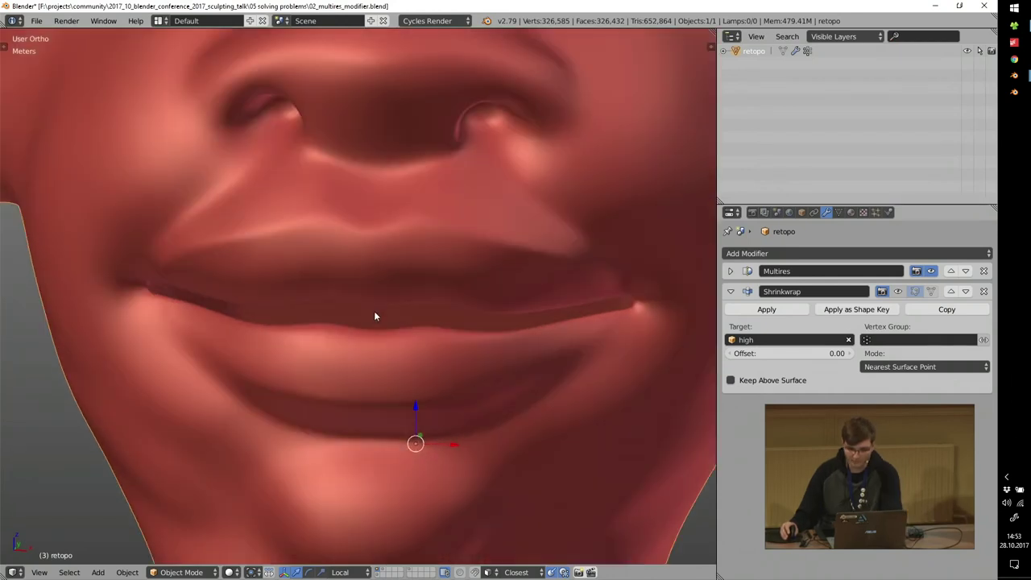
{"action": "scroll", "coordinate": [376, 309], "scroll_direction": "down", "scroll_amount": 3}
{"action": "key", "text": "shift+f"}
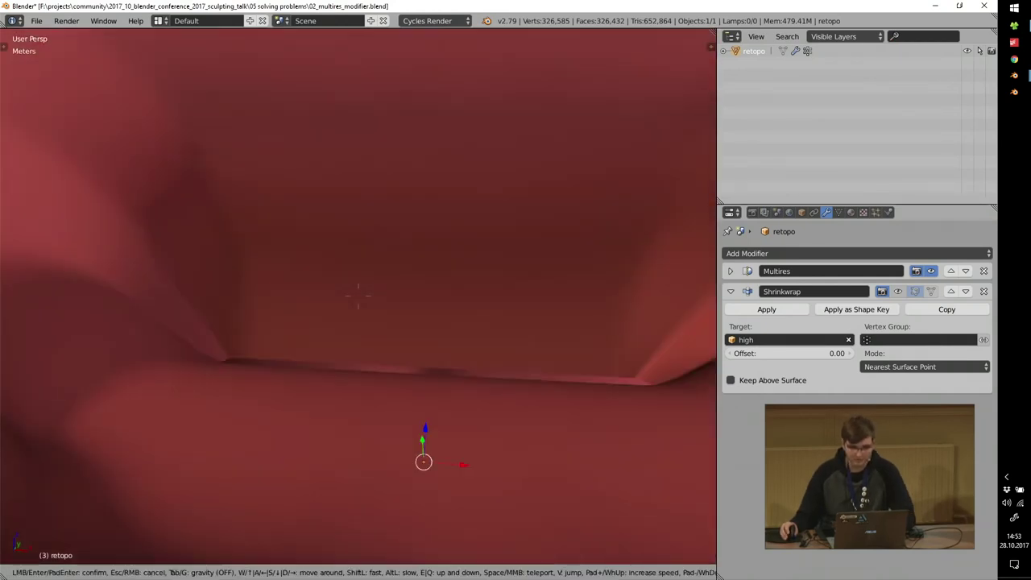
{"action": "key", "text": "w"}
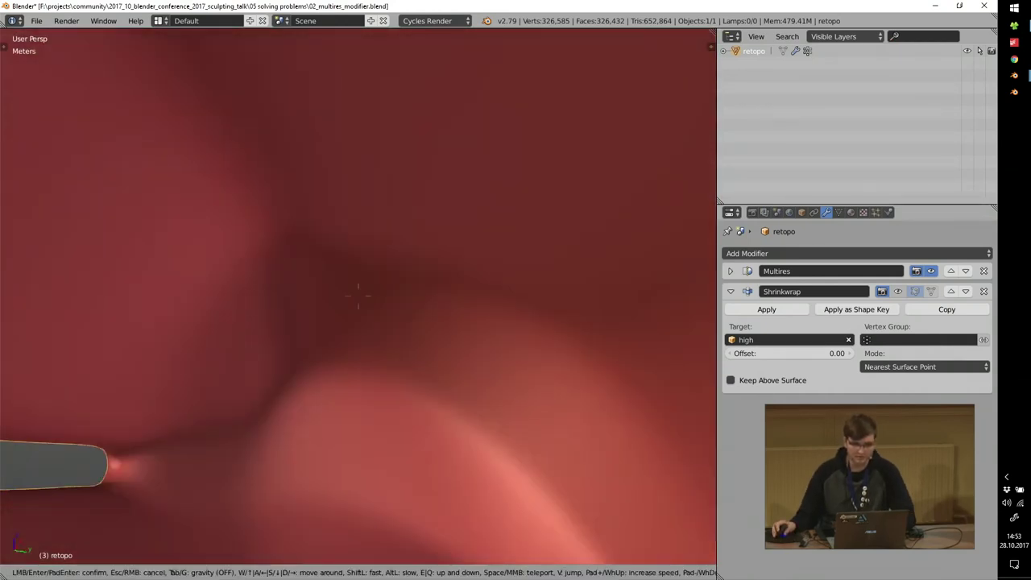
{"action": "key", "text": "s"}
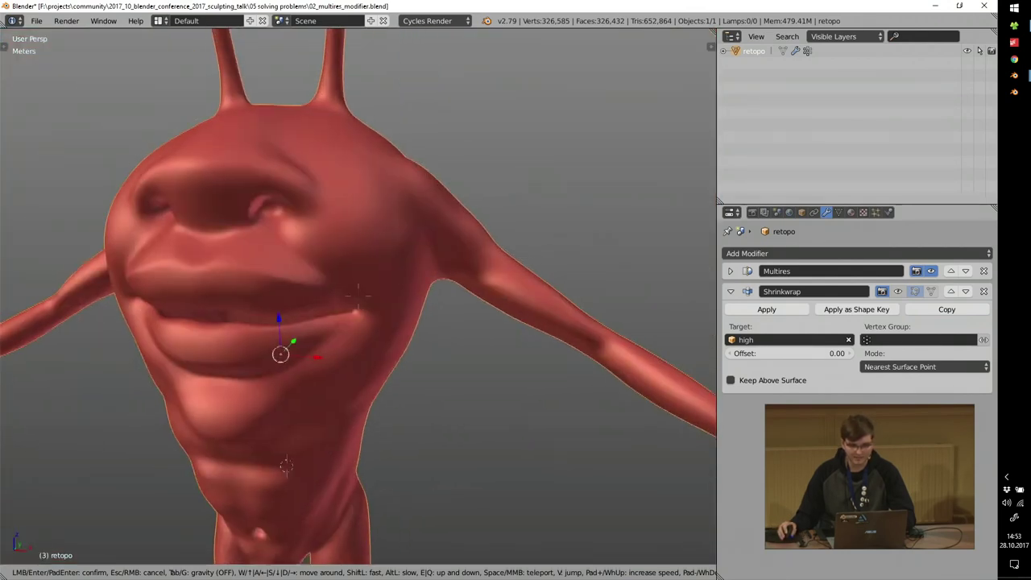
{"action": "left_click", "coordinate": [358, 296]}
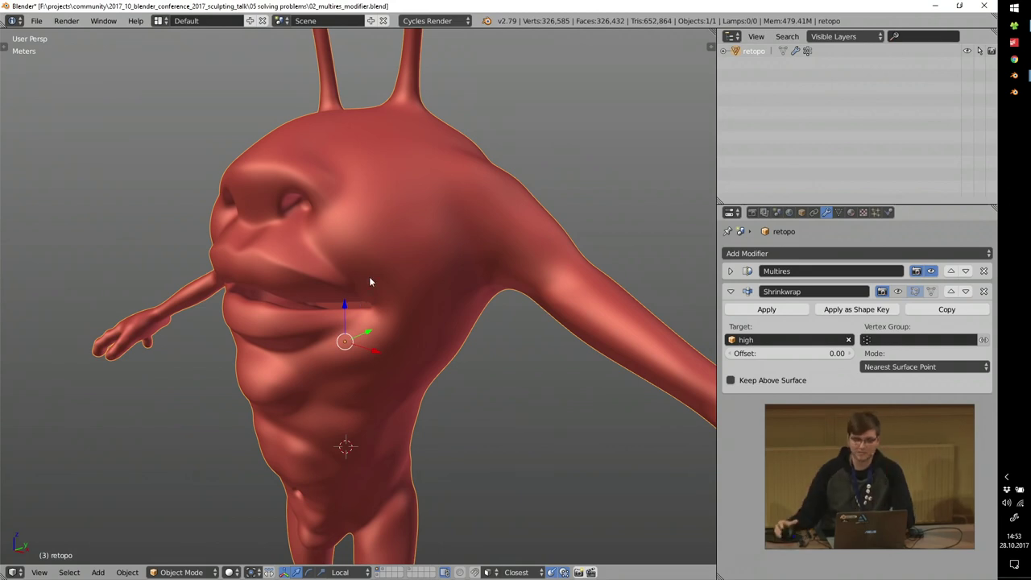
Check the retopo mesh's "mouth cavity excluded" vertex group in Edit Mode, then return to Object Mode.
{"action": "key", "text": "Tab"}
{"action": "middle_click_drag", "start_coordinate": [433, 275], "coordinate": [311, 271]}
{"action": "left_click", "coordinate": [838, 212]}
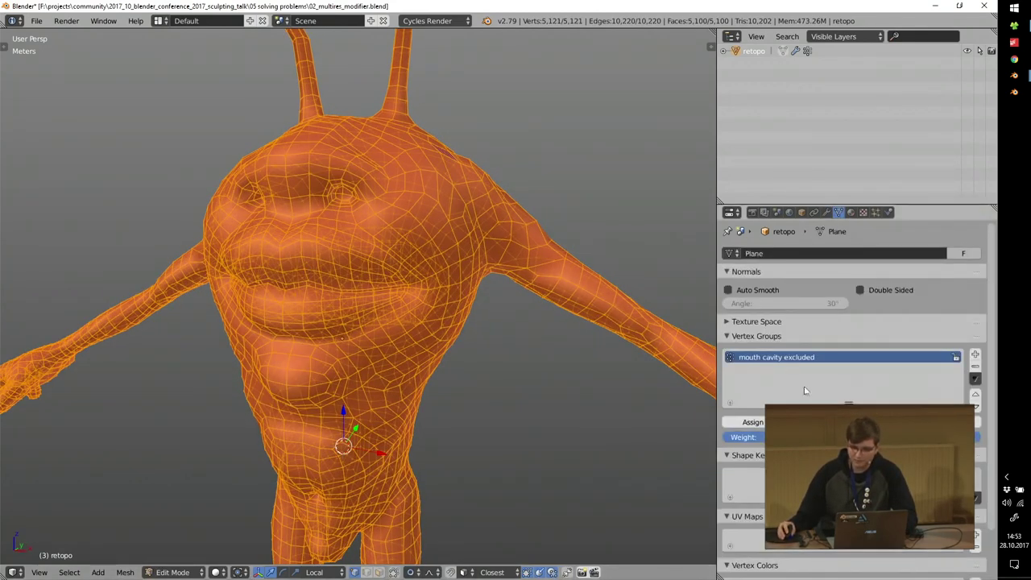
{"action": "left_click", "coordinate": [752, 212]}
{"action": "middle_click_drag", "start_coordinate": [284, 280], "coordinate": [300, 286]}
{"action": "key", "text": "Tab"}
{"action": "left_click", "coordinate": [482, 249]}
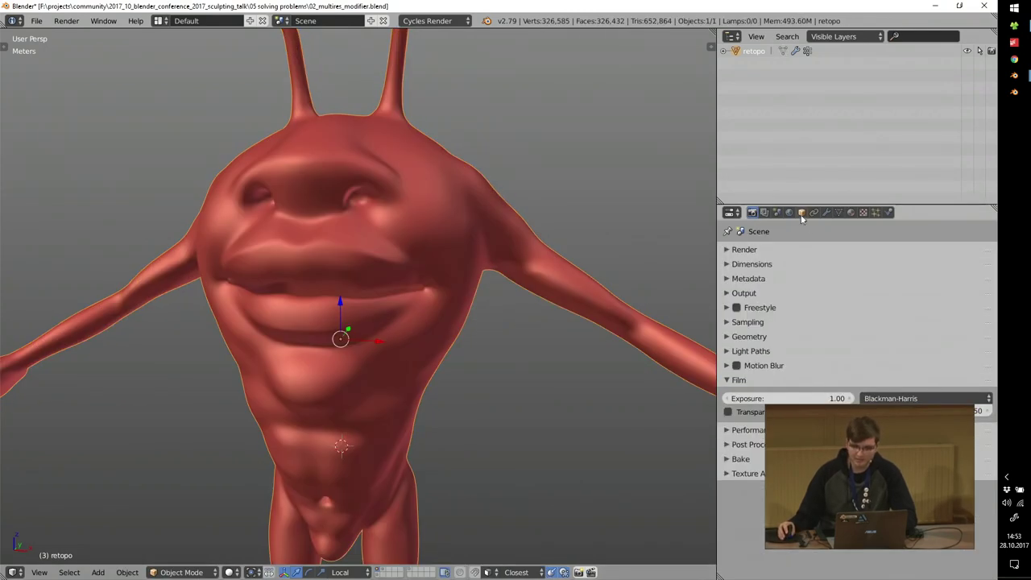
Limit the Shrinkwrap modifier to the "mouth cavity excluded" vertex group, re-enable its viewport display, and inspect the character.
{"action": "left_click", "coordinate": [828, 213]}
{"action": "left_click", "coordinate": [892, 347]}
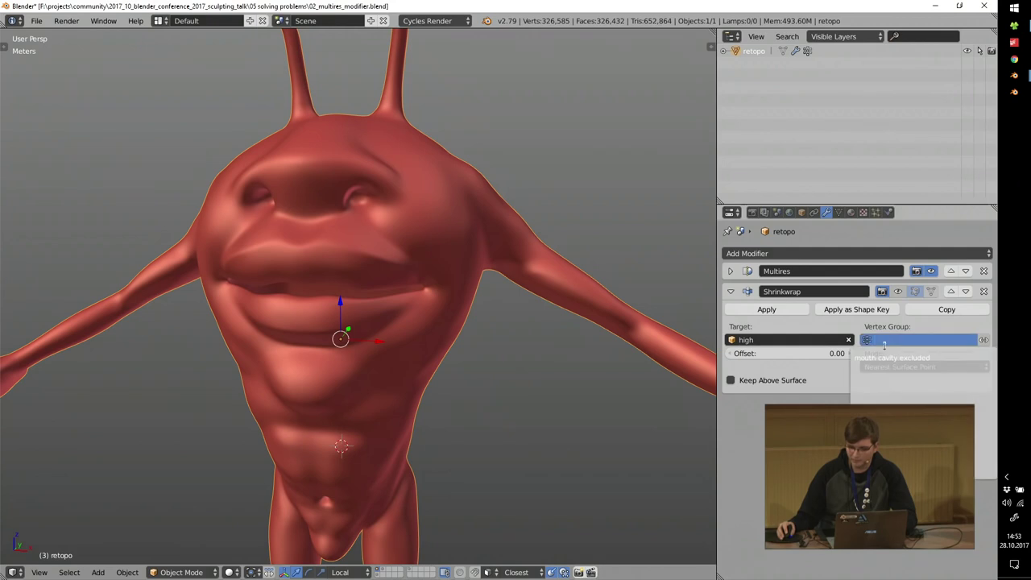
{"action": "left_click", "coordinate": [884, 354]}
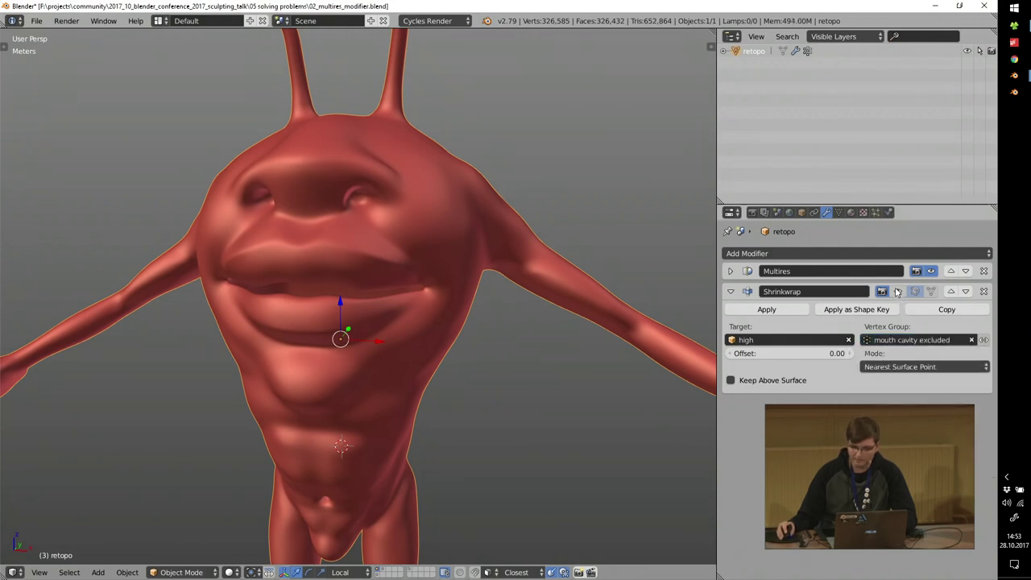
{"action": "middle_click_drag", "start_coordinate": [310, 284], "coordinate": [375, 301]}
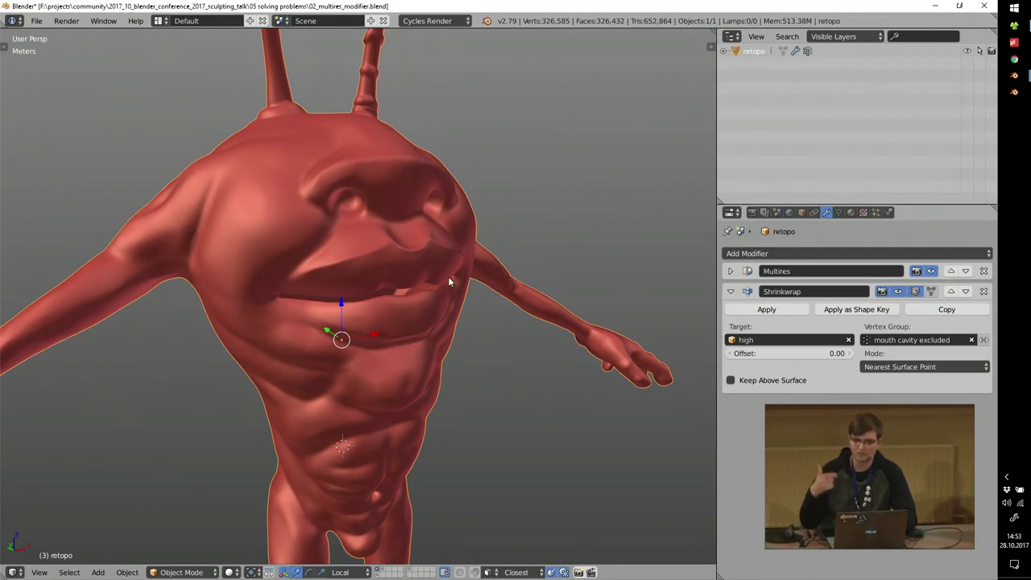
{"action": "middle_click_drag", "start_coordinate": [448, 276], "coordinate": [709, 303]}
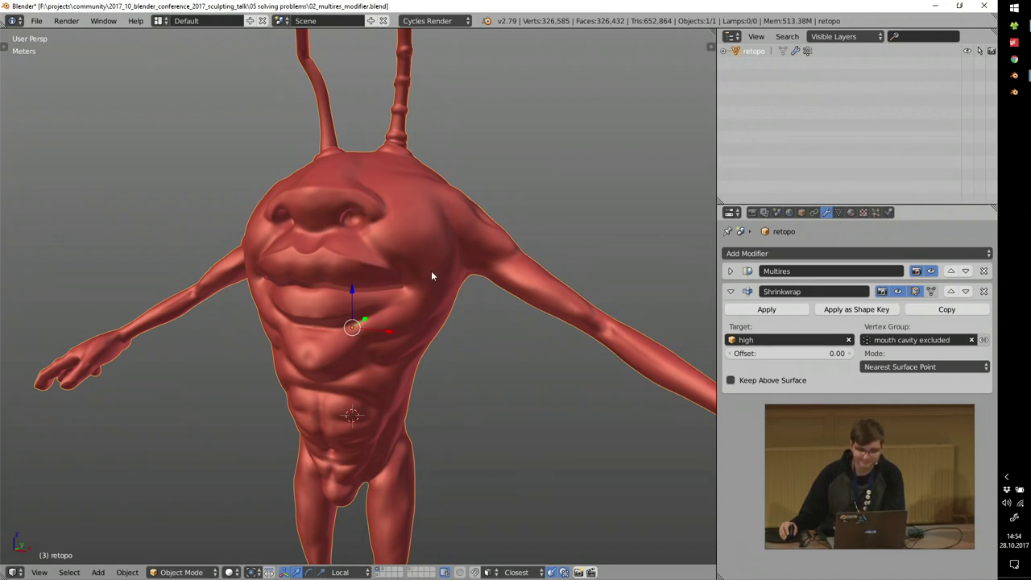
Reopen 02_multires_modifier.blend from the "05 solving problems" folder and show only the layer with the retopo mesh.
{"action": "left_click", "coordinate": [1014, 27]}
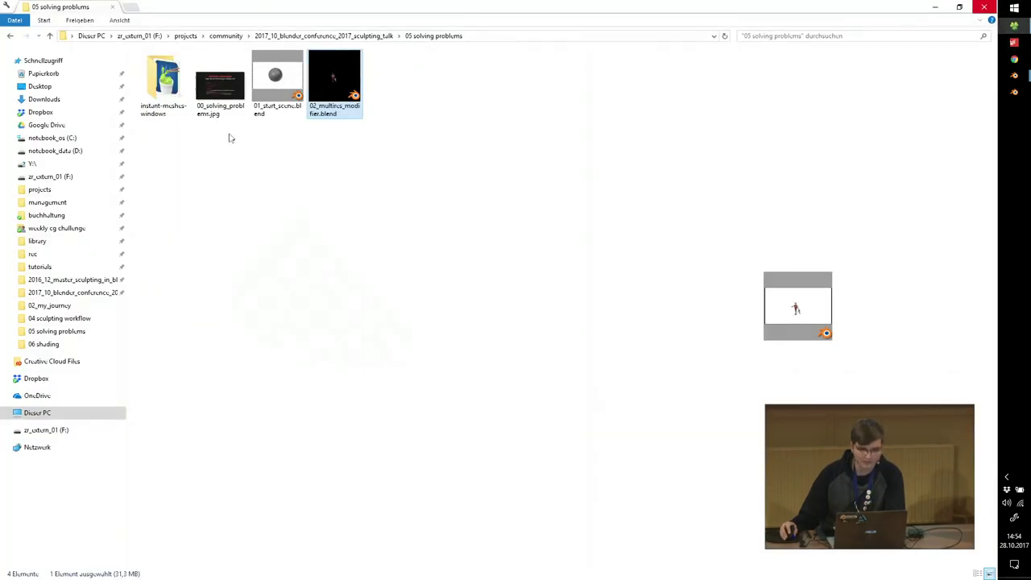
{"action": "double_click", "coordinate": [335, 76]}
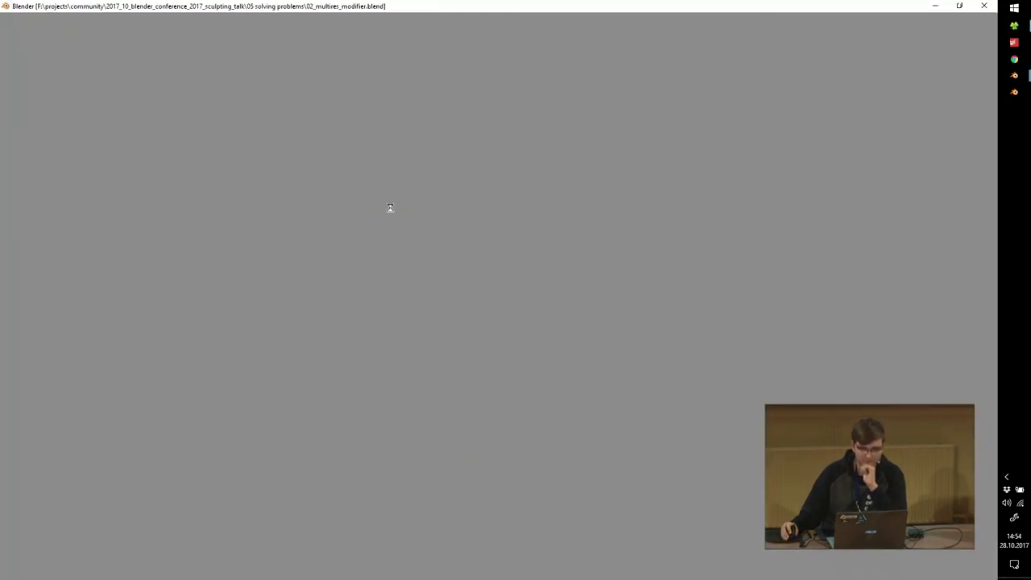
{"action": "scroll", "coordinate": [390, 207], "scroll_direction": "up", "scroll_amount": 5}
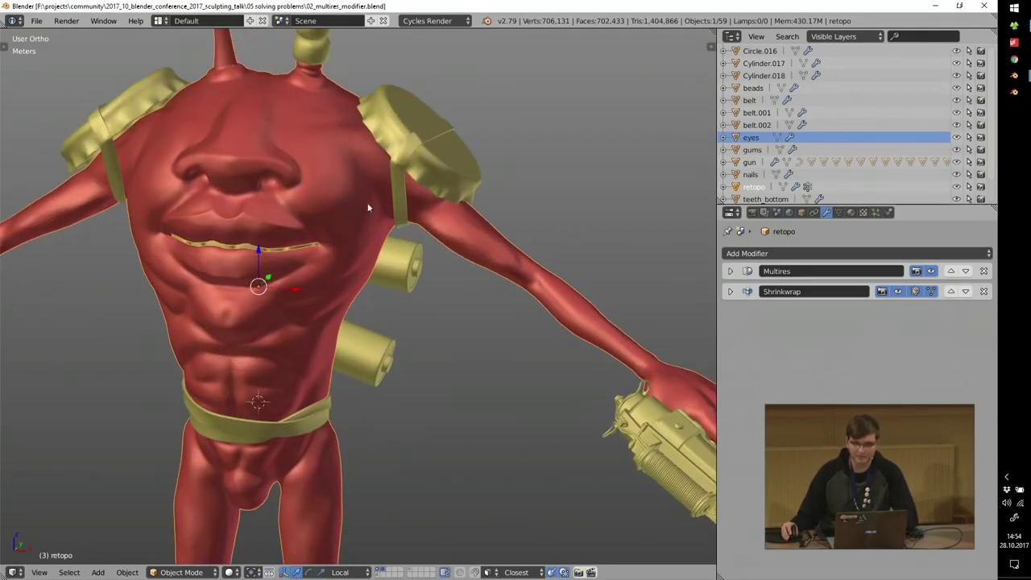
{"action": "middle_click_drag", "start_coordinate": [369, 208], "coordinate": [546, 324], "text": "shift"}
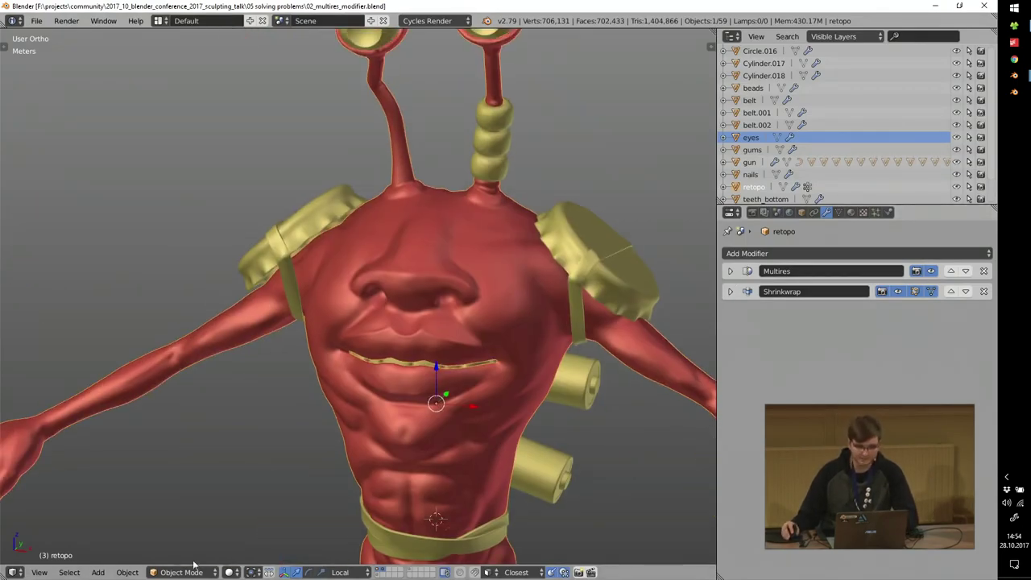
{"action": "left_click", "coordinate": [379, 569]}
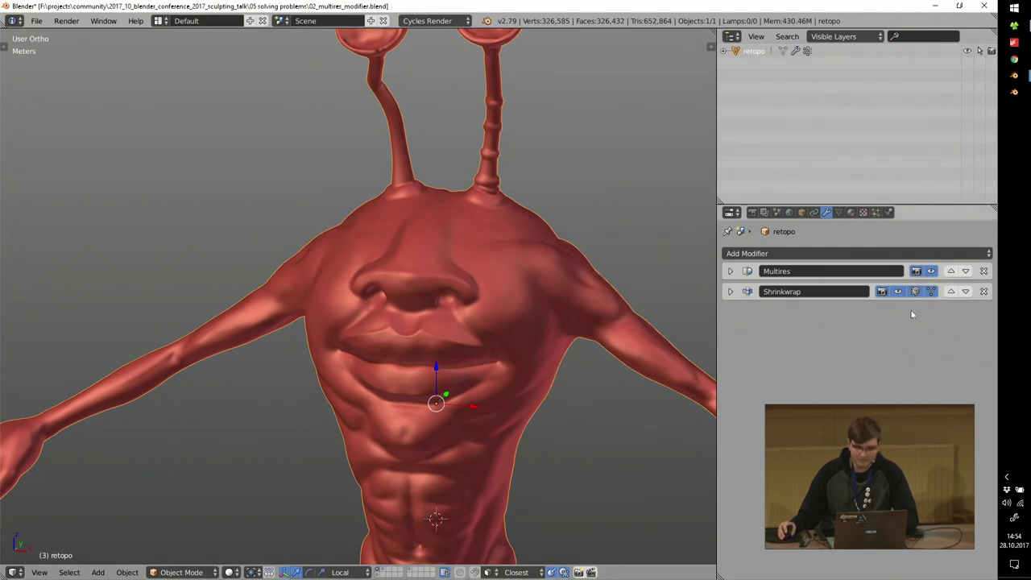
Apply the Shrinkwrap modifier on the retopo mesh, keeping Multires as its remaining modifier.
{"action": "left_click", "coordinate": [731, 292]}
{"action": "left_click", "coordinate": [771, 311]}
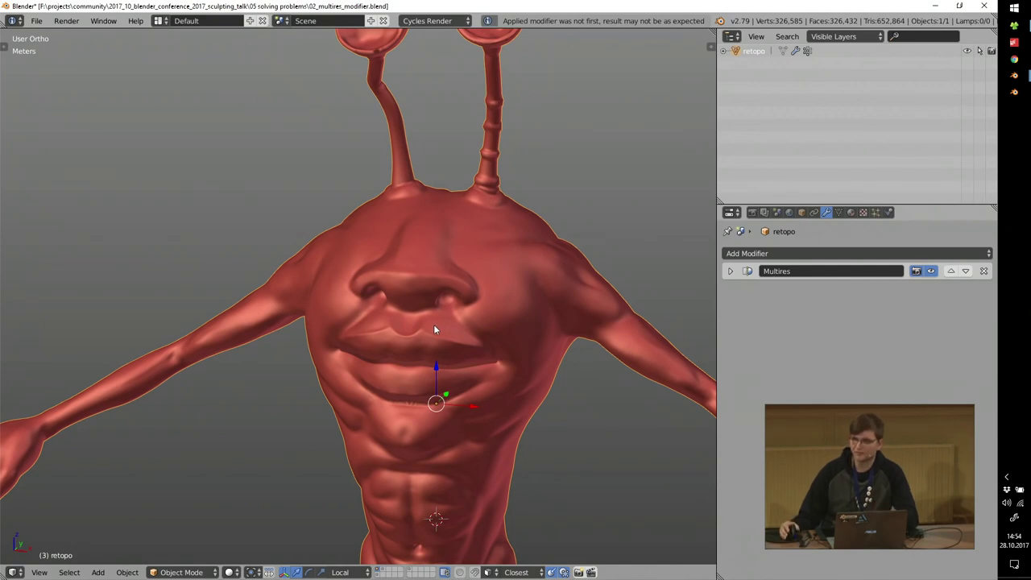
{"action": "middle_click_drag", "start_coordinate": [434, 330], "coordinate": [409, 307]}
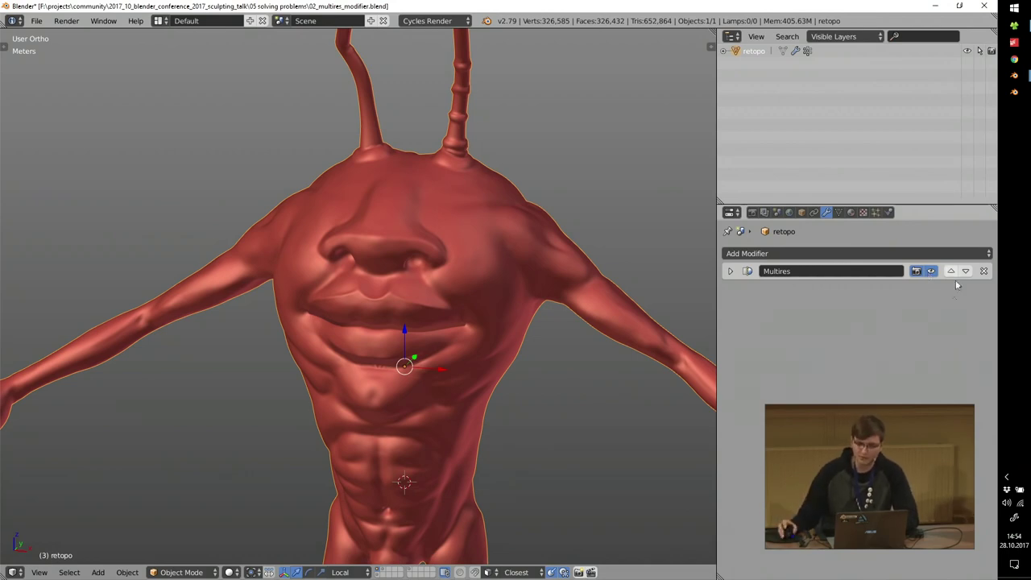
{"action": "left_click", "coordinate": [731, 271]}
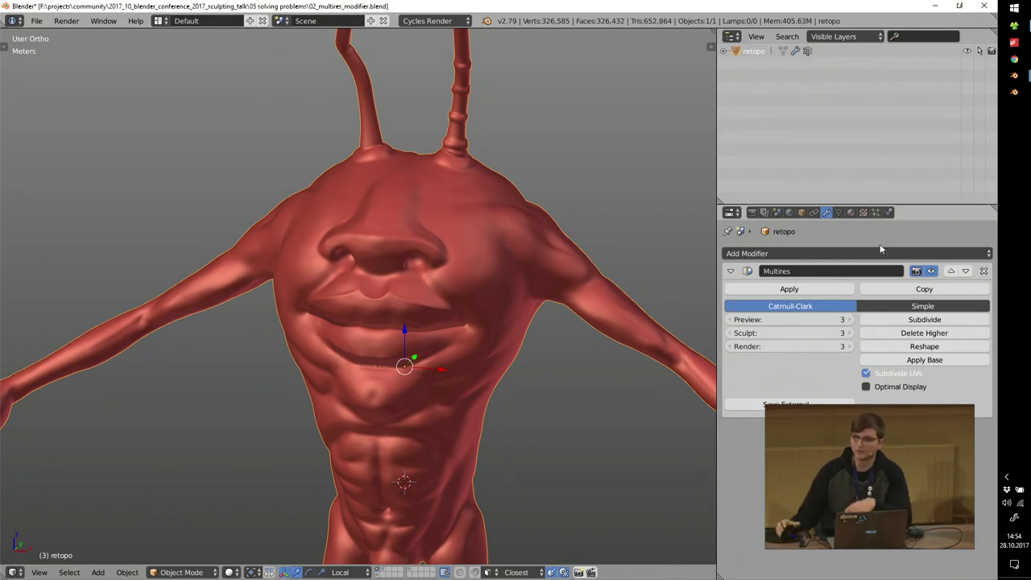
{"action": "left_click", "coordinate": [731, 271]}
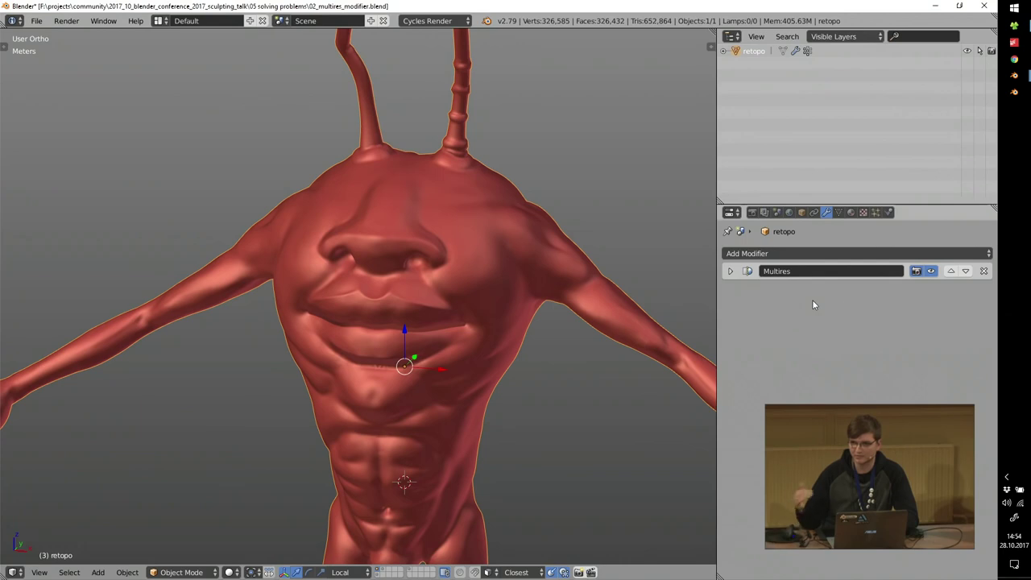
Lower the Multires preview level, step it back up to 3, and view the character from the side.
{"action": "left_click", "coordinate": [730, 272]}
{"action": "left_click_drag", "start_coordinate": [819, 322], "coordinate": [786, 322]}
{"action": "left_click", "coordinate": [849, 322]}
{"action": "left_click", "coordinate": [851, 323]}
{"action": "left_click", "coordinate": [852, 323]}
{"action": "left_click", "coordinate": [852, 323]}
{"action": "middle_click_drag", "start_coordinate": [553, 249], "coordinate": [482, 251]}
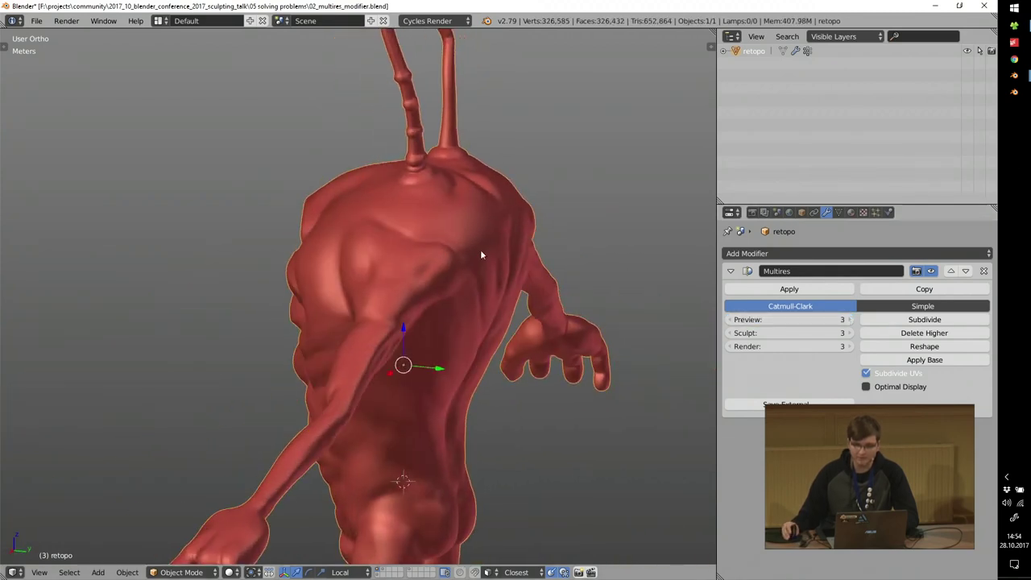
Switch the Multires viewport display off and back on to compare the base mesh with the sculpted detail.
{"action": "left_click", "coordinate": [931, 271]}
{"action": "middle_click_drag", "start_coordinate": [451, 242], "coordinate": [513, 243]}
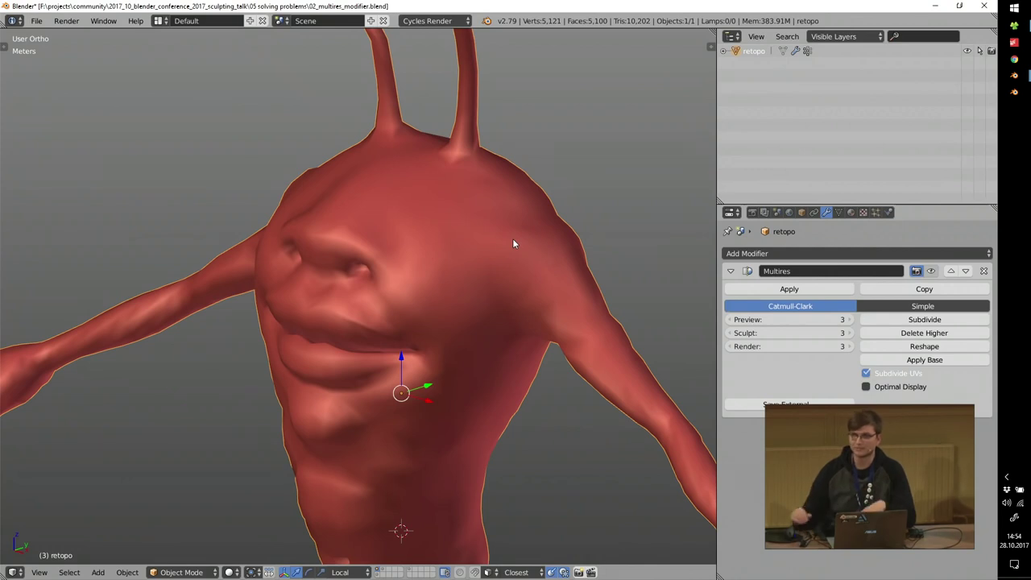
{"action": "left_click", "coordinate": [932, 271]}
{"action": "middle_click_drag", "start_coordinate": [396, 447], "coordinate": [436, 386]}
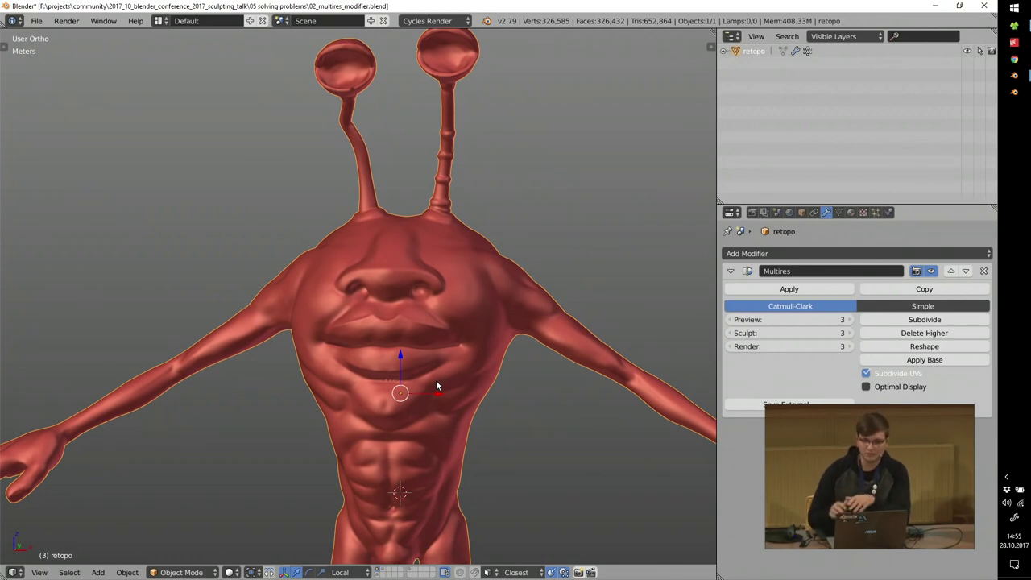
Disable the Multires viewport display and select the forearm and hand of the character's left arm in Edit Mode.
{"action": "left_click", "coordinate": [930, 270]}
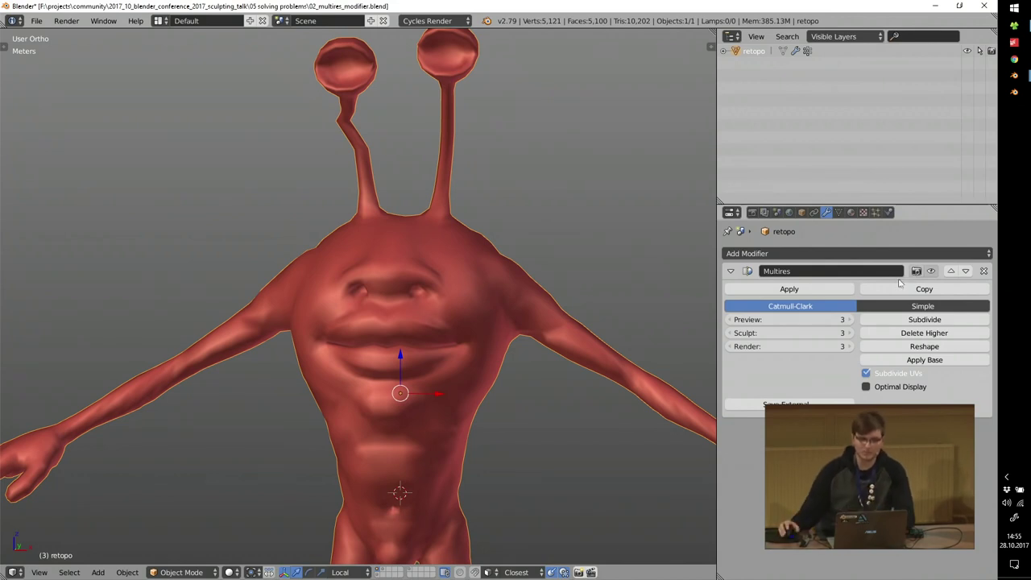
{"action": "scroll", "coordinate": [539, 284], "scroll_direction": "down", "scroll_amount": 2}
{"action": "middle_click_drag", "start_coordinate": [521, 271], "coordinate": [382, 188], "text": "shift"}
{"action": "key", "text": "Tab"}
{"action": "left_click", "coordinate": [582, 307]}
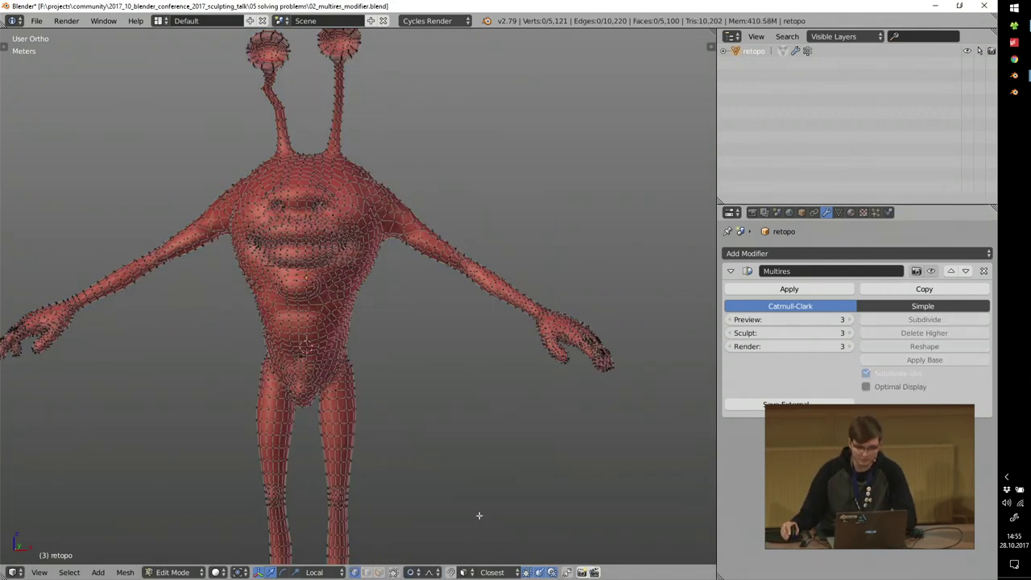
{"action": "key", "text": "c"}
{"action": "left_click_drag", "start_coordinate": [618, 419], "coordinate": [536, 311]}
{"action": "right_click", "coordinate": [552, 328]}
Place the 3D cursor at the elbow, rotate the selected forearm downward around it, and return to Object Mode.
{"action": "left_click", "coordinate": [460, 260]}
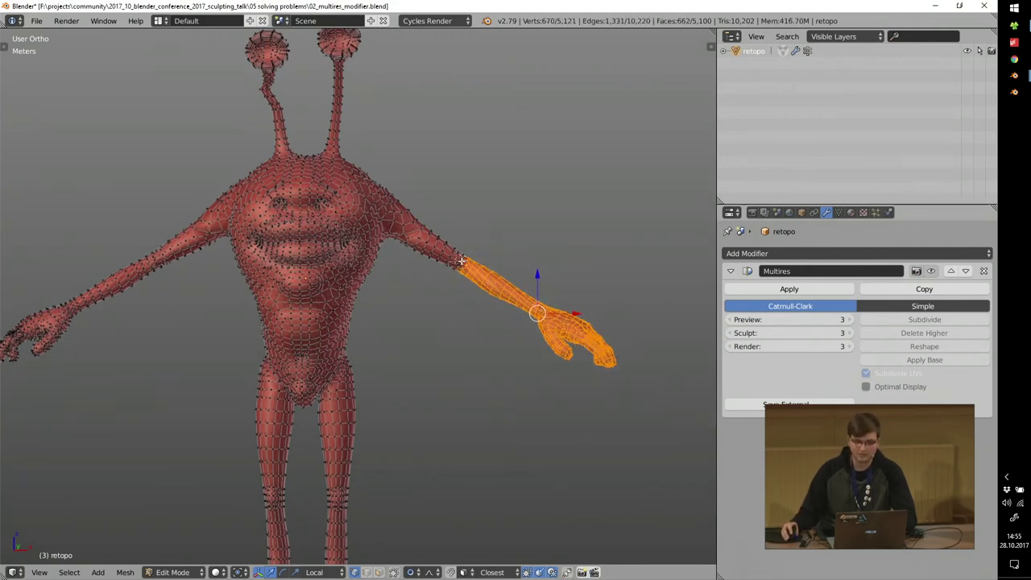
{"action": "middle_click_drag", "start_coordinate": [577, 256], "coordinate": [641, 249]}
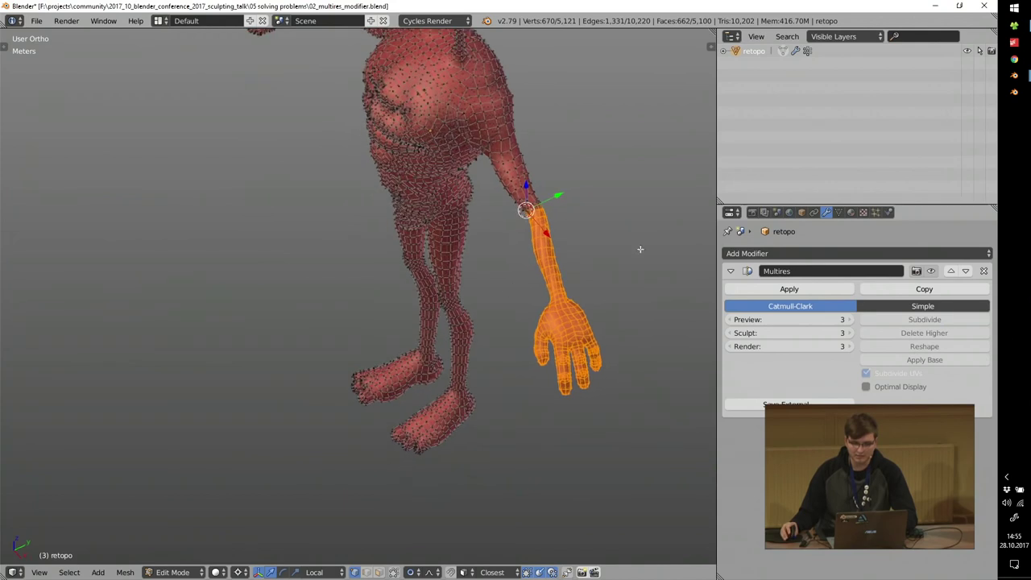
{"action": "key", "text": "r"}
{"action": "left_click", "coordinate": [534, 310]}
{"action": "middle_click_drag", "start_coordinate": [533, 310], "coordinate": [693, 300]}
{"action": "key", "text": "Tab"}
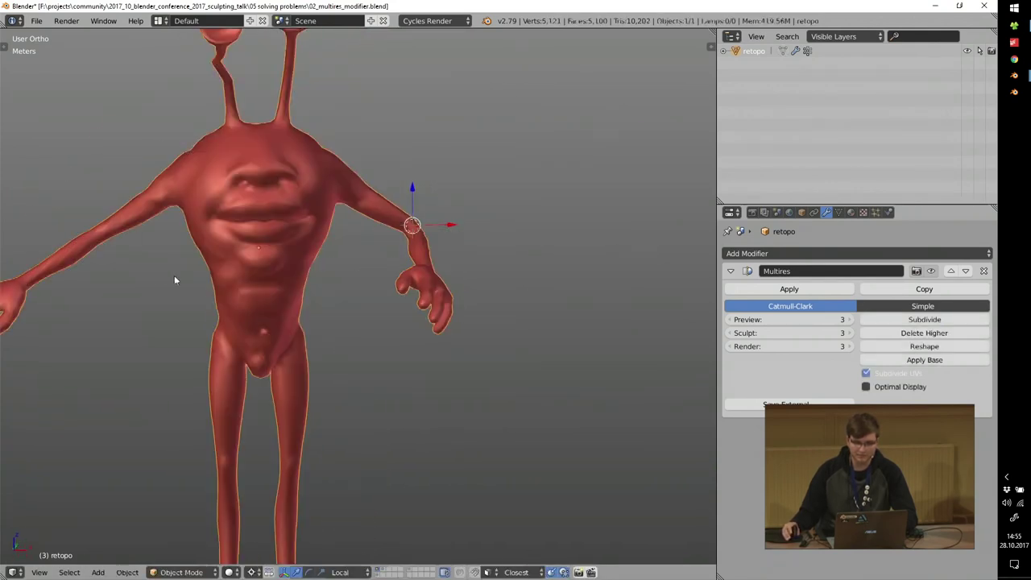
Re-enable the Multires viewport display and inspect the sculpted detail on the bent arm and torso.
{"action": "scroll", "coordinate": [430, 266], "scroll_direction": "up", "scroll_amount": 2}
{"action": "middle_click_drag", "start_coordinate": [548, 347], "coordinate": [508, 322]}
{"action": "scroll", "coordinate": [509, 322], "scroll_direction": "up", "scroll_amount": 2}
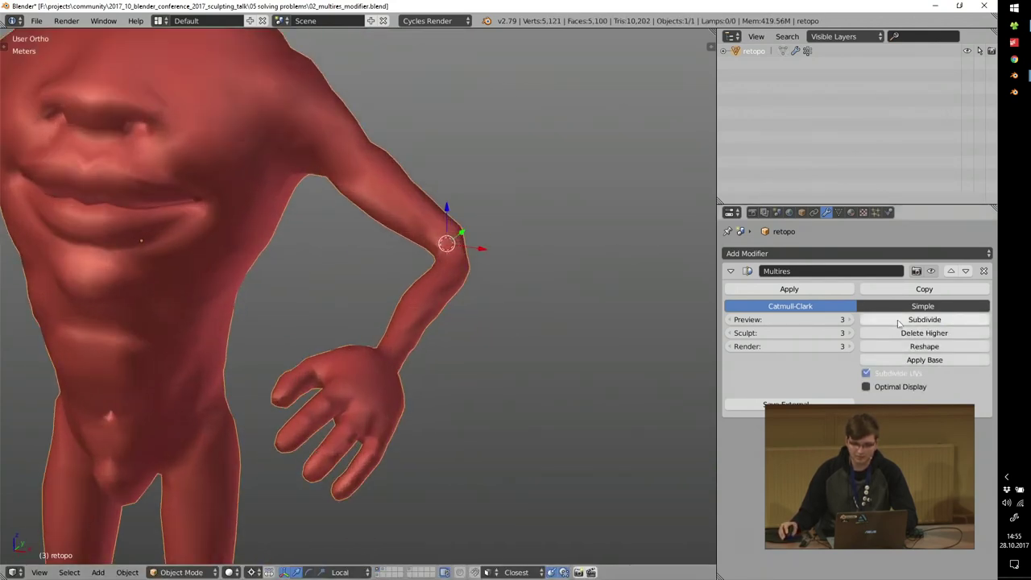
{"action": "left_click", "coordinate": [932, 273]}
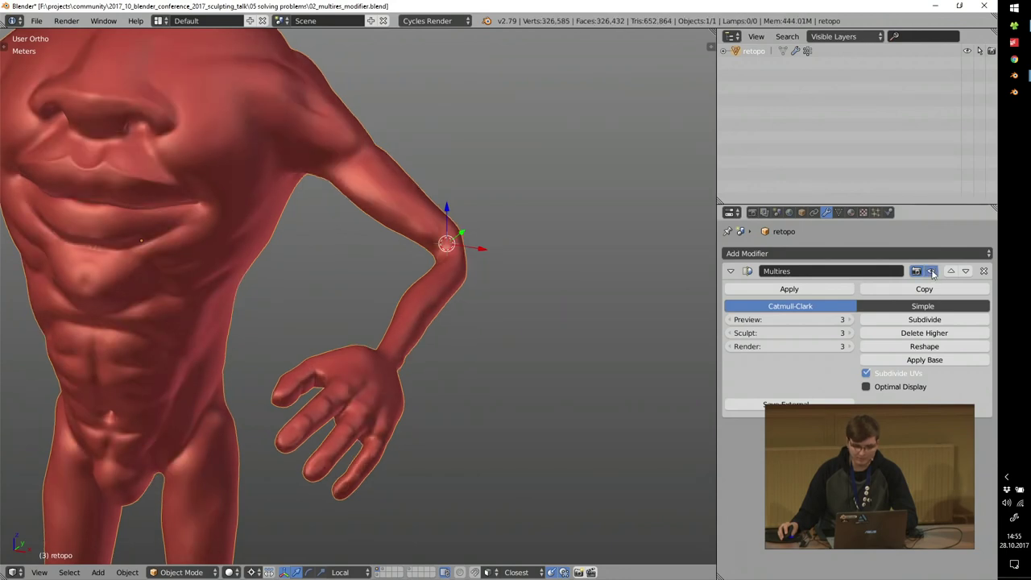
{"action": "scroll", "coordinate": [370, 359], "scroll_direction": "up", "scroll_amount": 2}
{"action": "scroll", "coordinate": [315, 435], "scroll_direction": "up", "scroll_amount": 2}
{"action": "scroll", "coordinate": [317, 433], "scroll_direction": "down", "scroll_amount": 4}
{"action": "middle_click_drag", "start_coordinate": [315, 398], "coordinate": [383, 369], "text": "shift"}
{"action": "scroll", "coordinate": [411, 379], "scroll_direction": "down", "scroll_amount": 5}
{"action": "scroll", "coordinate": [387, 322], "scroll_direction": "up", "scroll_amount": 3}
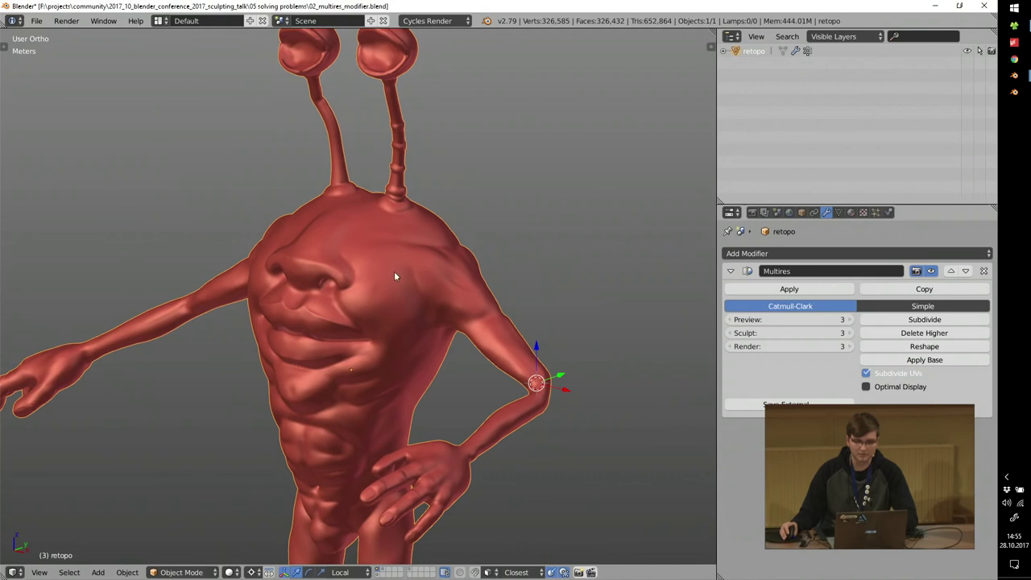
{"action": "scroll", "coordinate": [395, 276], "scroll_direction": "up", "scroll_amount": 3}
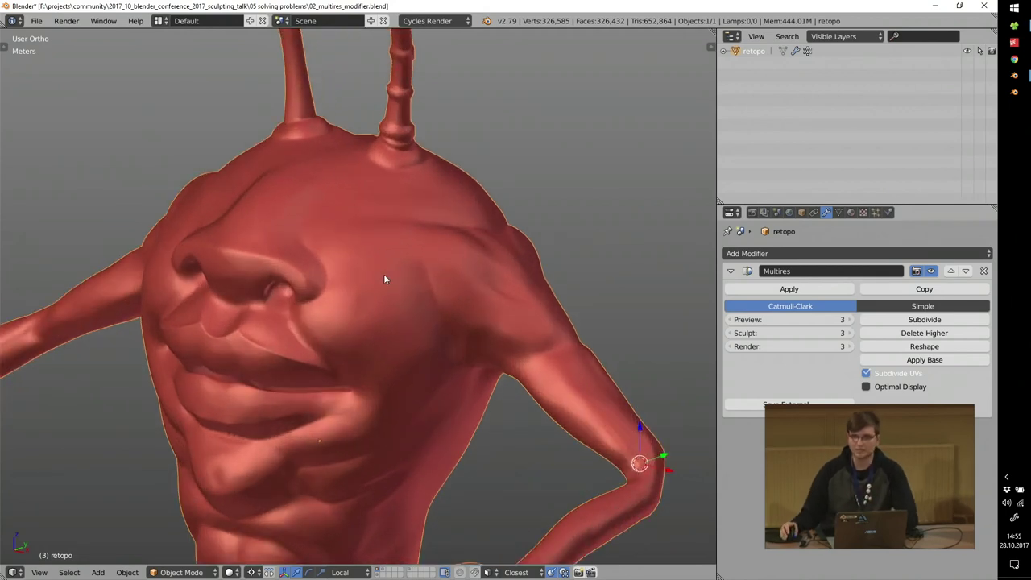
Examine the base mesh topology around the face and shoulder in Edit Mode, then return to Object Mode.
{"action": "key", "text": "Tab"}
{"action": "left_click", "coordinate": [522, 264]}
{"action": "scroll", "coordinate": [409, 270], "scroll_direction": "up", "scroll_amount": 3}
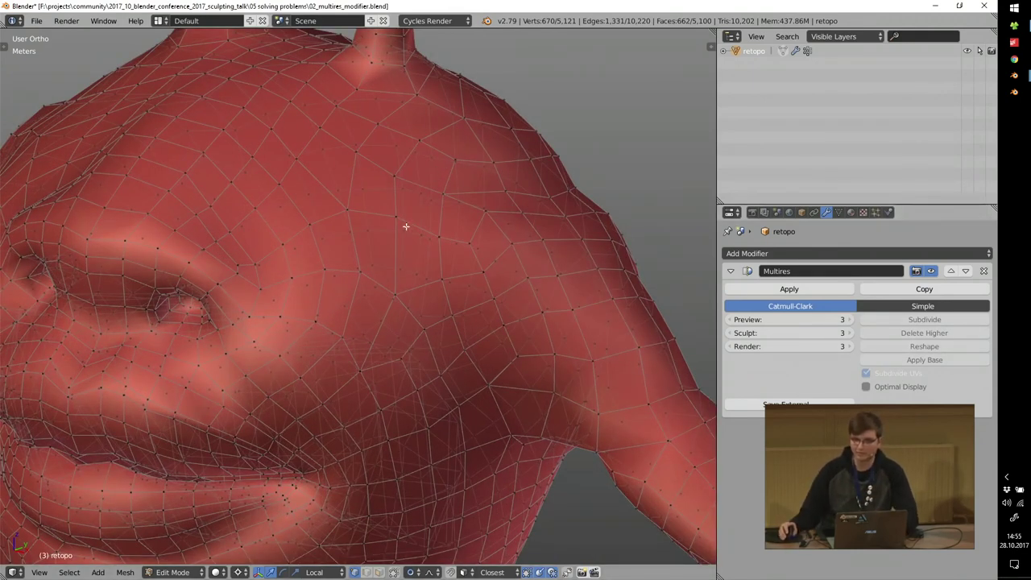
{"action": "scroll", "coordinate": [361, 227], "scroll_direction": "down", "scroll_amount": 2}
{"action": "middle_click_drag", "start_coordinate": [415, 231], "coordinate": [421, 231], "text": "shift"}
{"action": "key", "text": "Tab"}
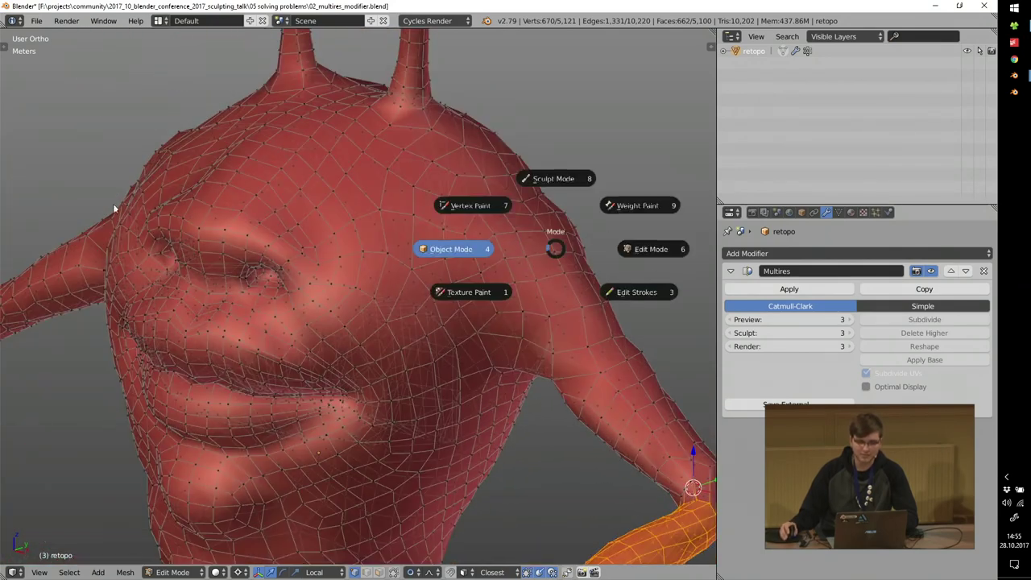
{"action": "left_click", "coordinate": [484, 252]}
{"action": "scroll", "coordinate": [435, 241], "scroll_direction": "down", "scroll_amount": 1}
{"action": "middle_click_drag", "start_coordinate": [356, 449], "coordinate": [387, 326], "text": "shift"}
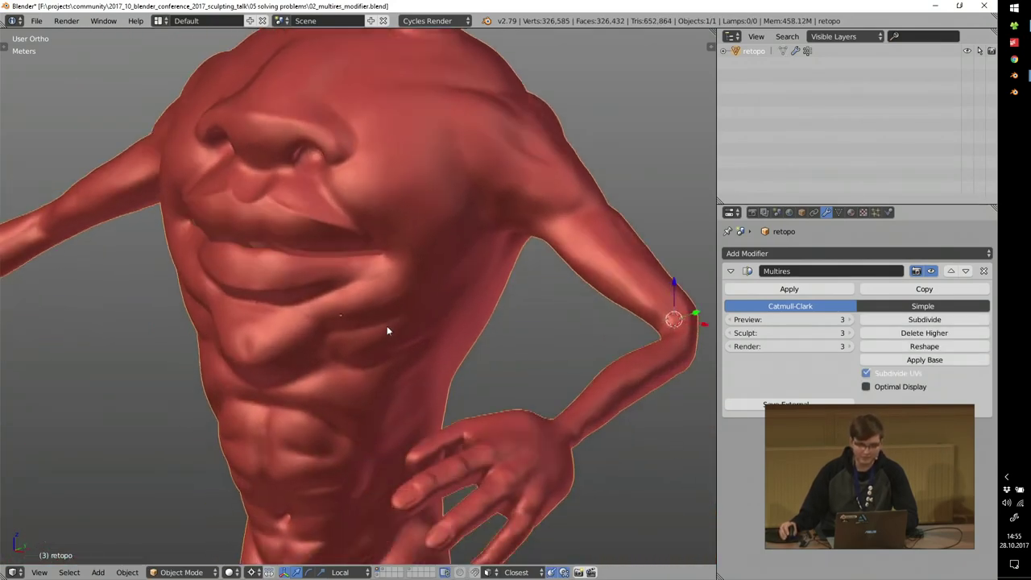
Smooth out the jagged artifacts below the lower lip and the creases beside the chin in Sculpt Mode.
{"action": "middle_click_drag", "start_coordinate": [190, 300], "coordinate": [288, 286]}
{"action": "scroll", "coordinate": [288, 287], "scroll_direction": "up", "scroll_amount": 7}
{"action": "scroll", "coordinate": [351, 296], "scroll_direction": "down", "scroll_amount": 4}
{"action": "key", "text": "Tab"}
{"action": "left_click", "coordinate": [387, 242]}
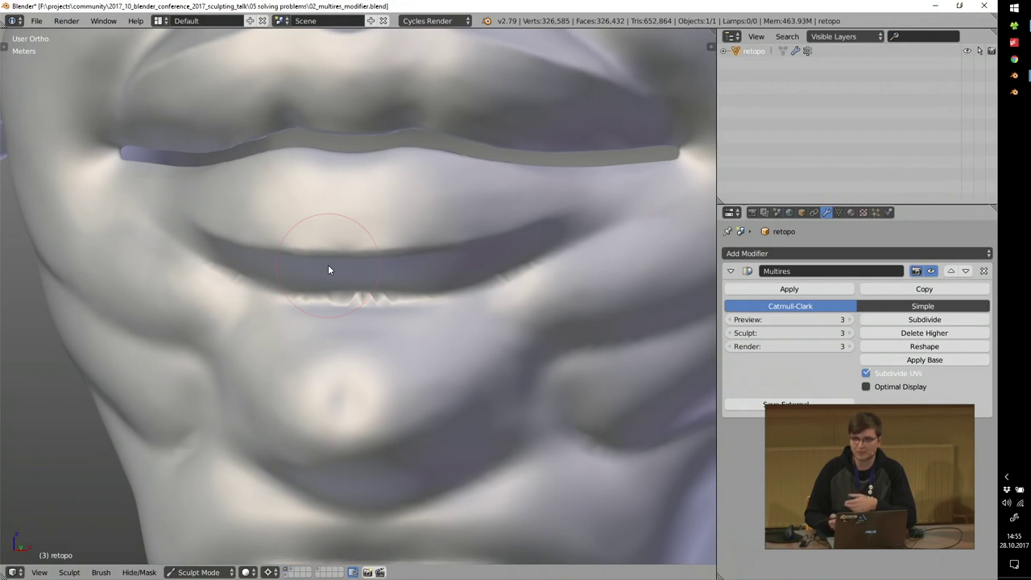
{"action": "mouse_move", "coordinate": [403, 287]}
{"action": "left_mouse_down", "text": "shift"}
{"action": "mouse_move", "coordinate": [362, 306]}
{"action": "mouse_move", "coordinate": [540, 268]}
{"action": "mouse_move", "coordinate": [313, 302]}
{"action": "left_mouse_up", "text": "shift"}
{"action": "middle_click_drag", "start_coordinate": [516, 308], "coordinate": [403, 204], "text": "shift"}
{"action": "left_click_drag", "start_coordinate": [439, 268], "coordinate": [501, 342], "text": "shift"}
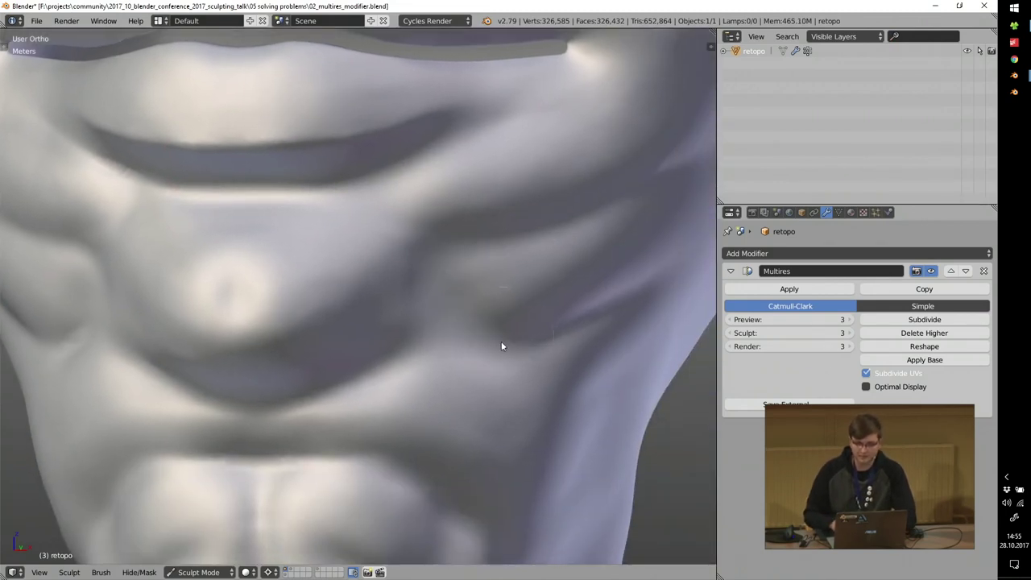
Touch up the surface from the nostril to the mouth corner and beside the nose, then inspect the whole character.
{"action": "middle_click_drag", "start_coordinate": [502, 97], "coordinate": [403, 289]}
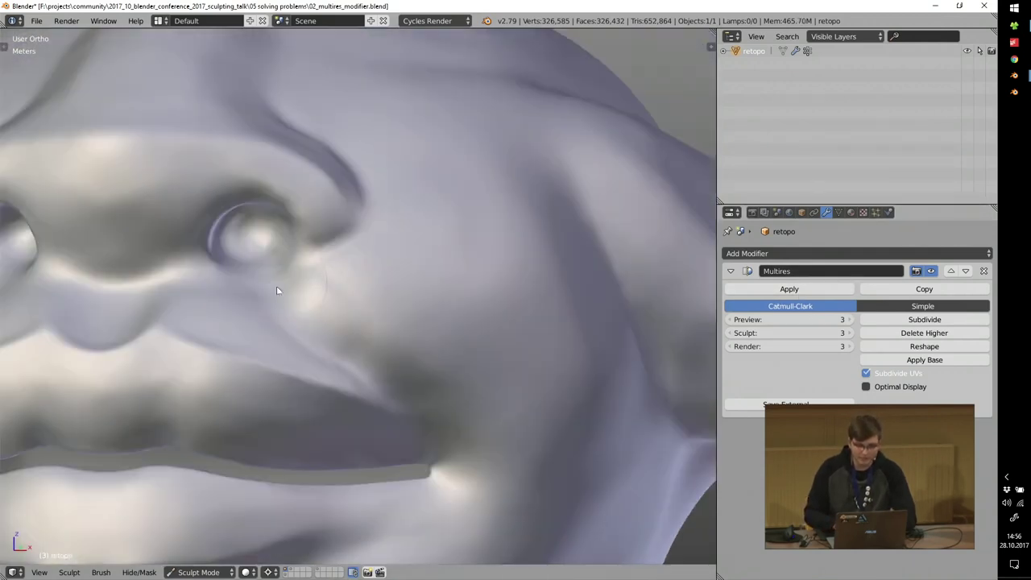
{"action": "left_click_drag", "start_coordinate": [263, 284], "coordinate": [395, 400]}
{"action": "middle_click_drag", "start_coordinate": [403, 213], "coordinate": [345, 244]}
{"action": "mouse_move", "coordinate": [345, 244]}
{"action": "left_mouse_down"}
{"action": "mouse_move", "coordinate": [385, 198]}
{"action": "mouse_move", "coordinate": [362, 149]}
{"action": "left_mouse_up"}
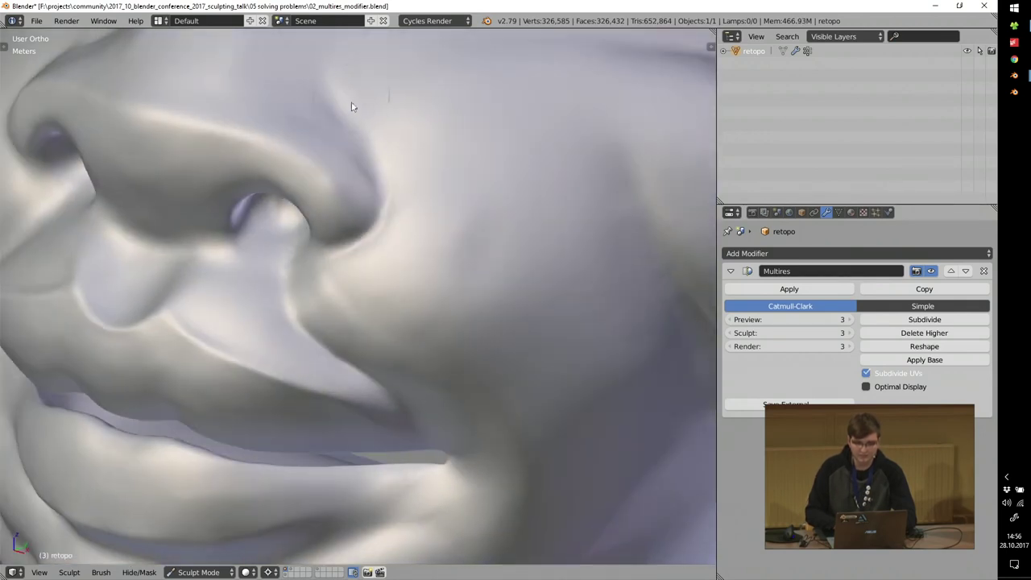
{"action": "middle_click_drag", "start_coordinate": [352, 104], "coordinate": [348, 269], "text": "shift"}
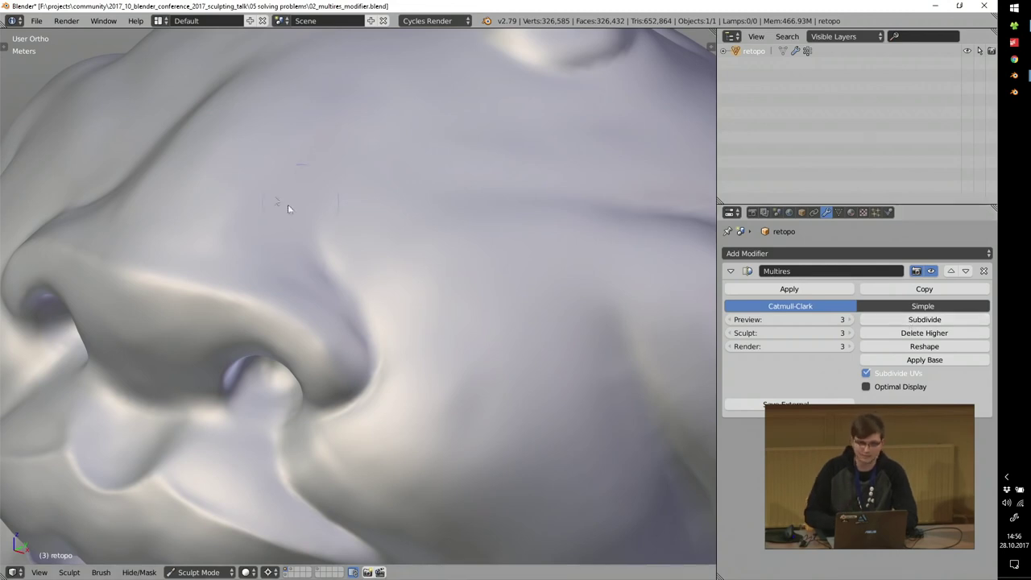
{"action": "mouse_move", "coordinate": [378, 99]}
{"action": "middle_mouse_down"}
{"action": "mouse_move", "coordinate": [341, 242]}
{"action": "mouse_move", "coordinate": [191, 193]}
{"action": "middle_mouse_up"}
{"action": "scroll", "coordinate": [248, 329], "scroll_direction": "down", "scroll_amount": 4}
{"action": "middle_click_drag", "start_coordinate": [261, 384], "coordinate": [289, 330]}
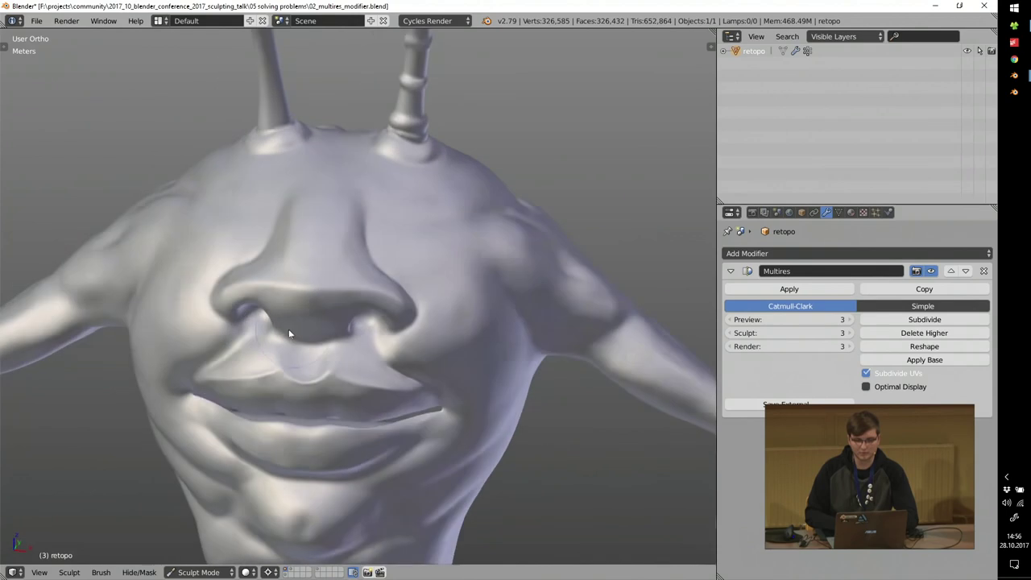
{"action": "scroll", "coordinate": [322, 347], "scroll_direction": "down", "scroll_amount": 2}
{"action": "middle_click_drag", "start_coordinate": [357, 361], "coordinate": [377, 338]}
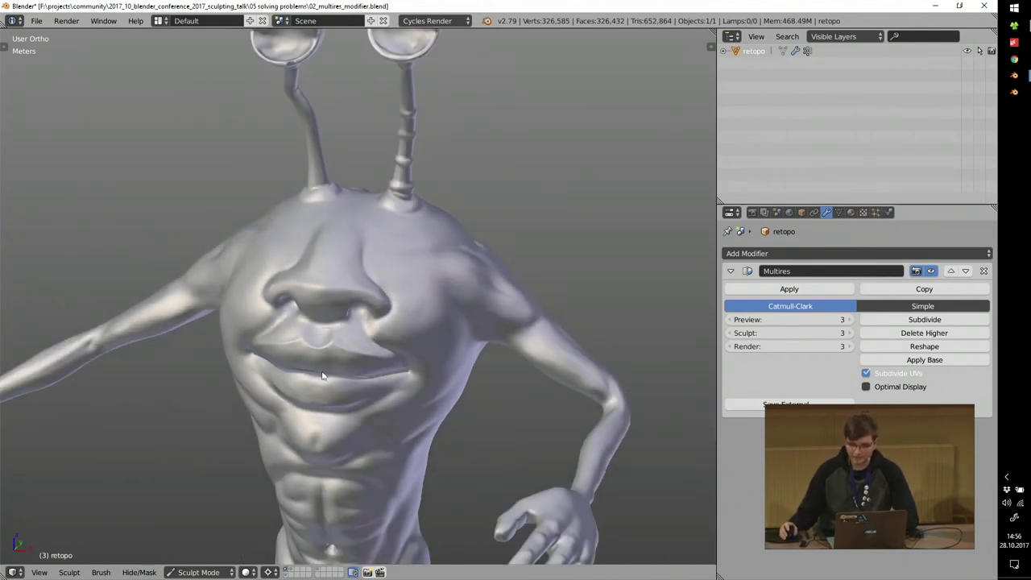
Quit Blender without saving and open the "06 shading" folder of the sculpting talk in the file explorer.
{"action": "left_click", "coordinate": [984, 5]}
{"action": "left_click", "coordinate": [501, 336]}
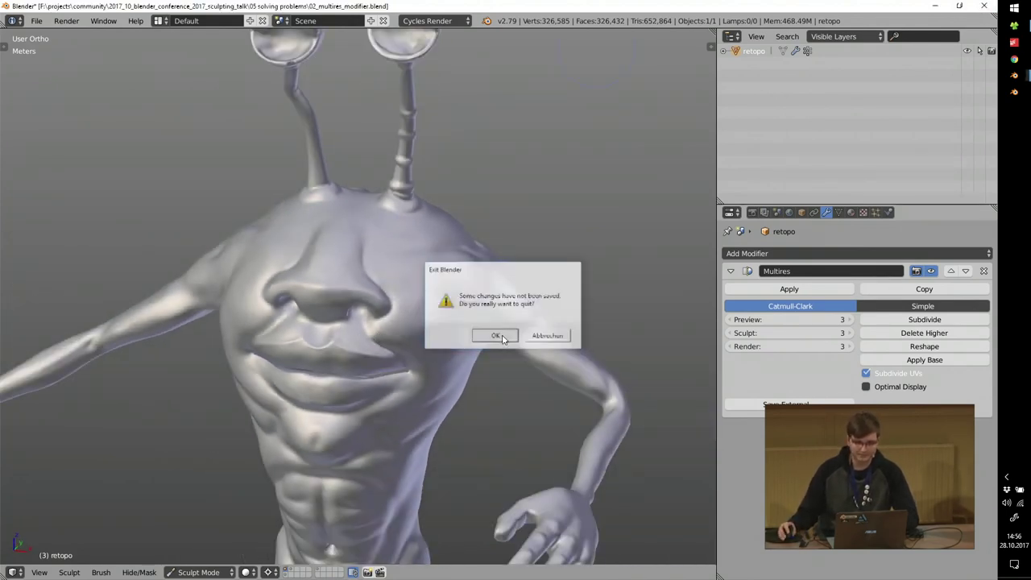
{"action": "key", "text": "alt+Tab"}
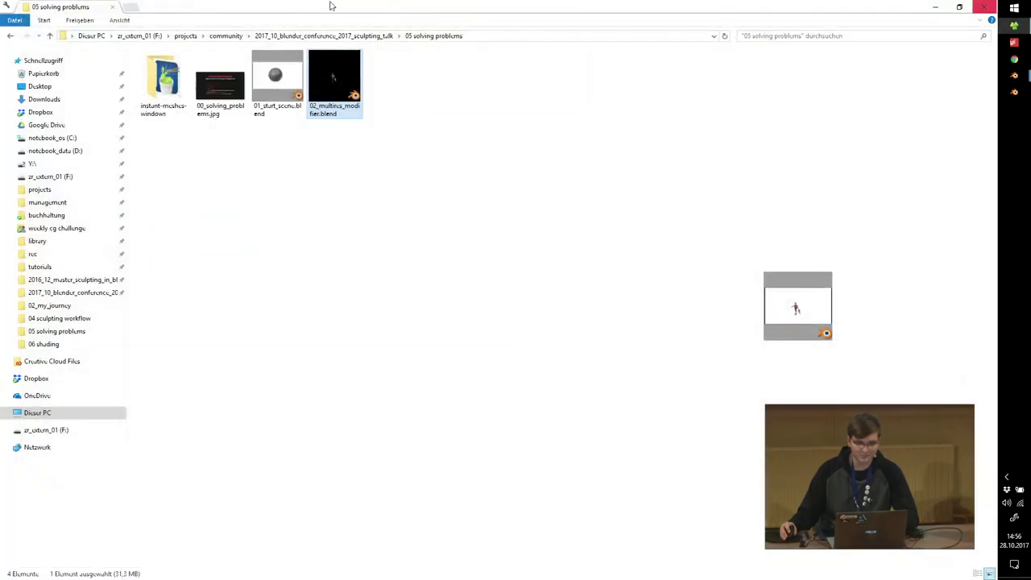
{"action": "left_click", "coordinate": [358, 36]}
{"action": "double_click", "coordinate": [163, 125]}
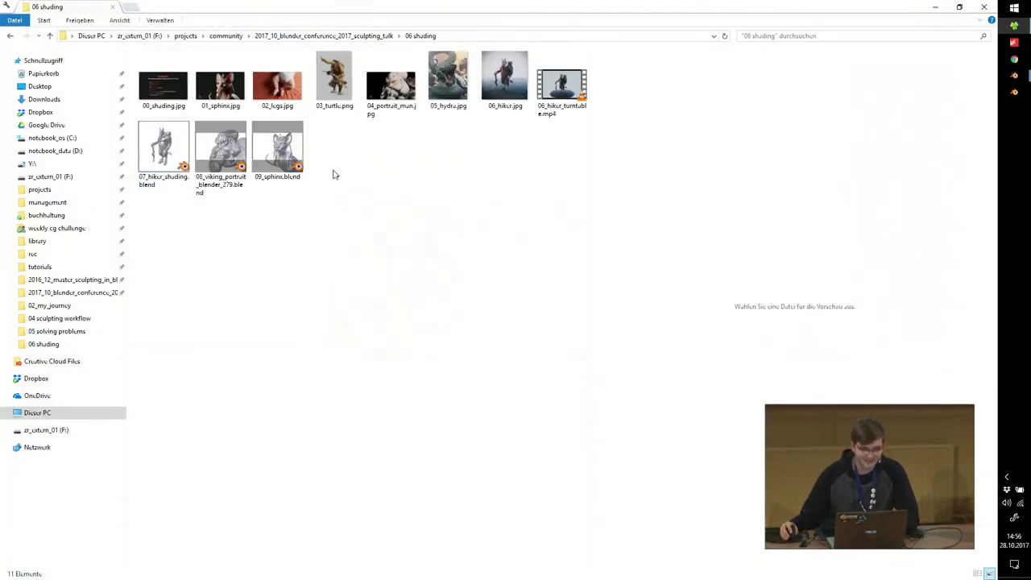
View the 00_shading.jpg slide, then open 09_sphinx.blend in Blender from the "06 shading" folder.
{"action": "left_click", "coordinate": [158, 86]}
{"action": "double_click", "coordinate": [158, 86]}
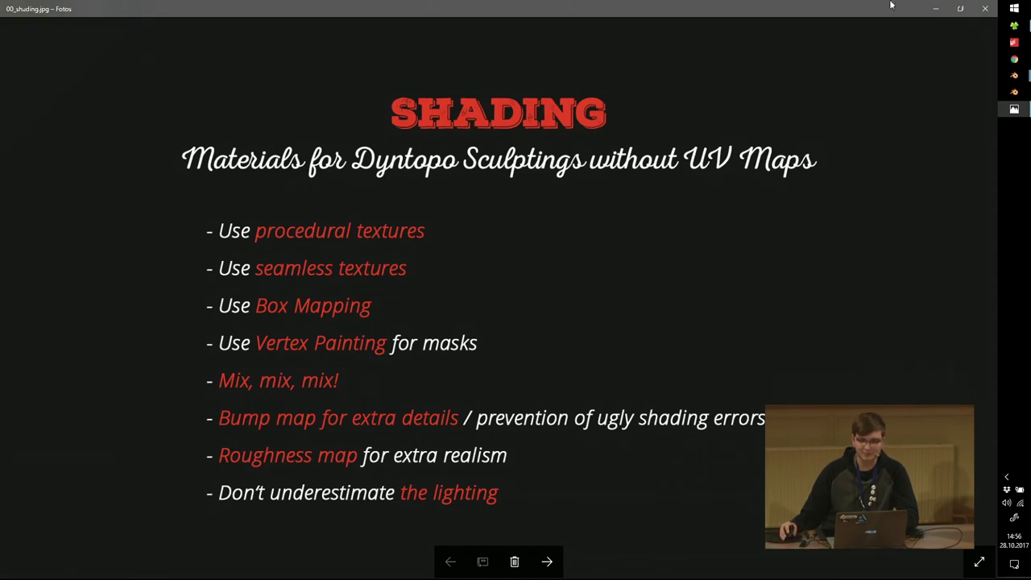
{"action": "left_click", "coordinate": [1014, 26]}
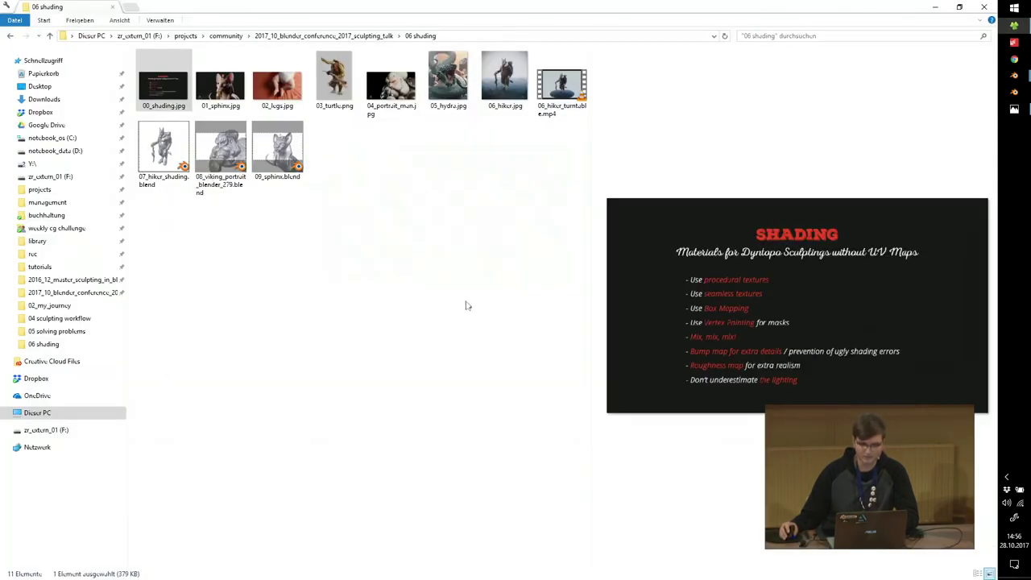
{"action": "double_click", "coordinate": [282, 151]}
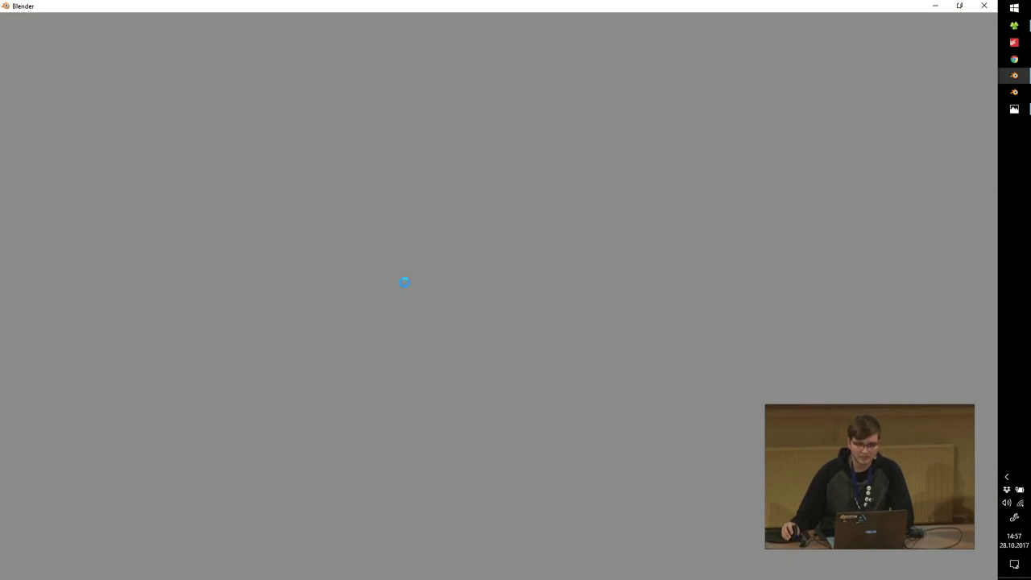
Return to the "06 shading" folder and view 01_sphinx.jpg and the baby legs render in the photo viewer.
{"action": "left_click", "coordinate": [1015, 26]}
{"action": "left_click", "coordinate": [219, 87]}
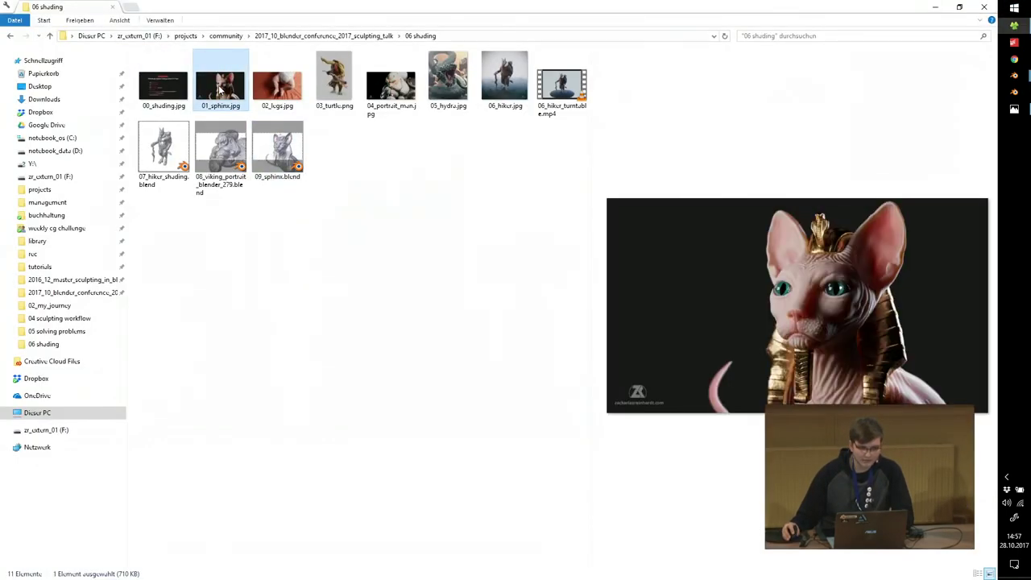
{"action": "double_click", "coordinate": [220, 87]}
{"action": "left_click", "coordinate": [675, 63]}
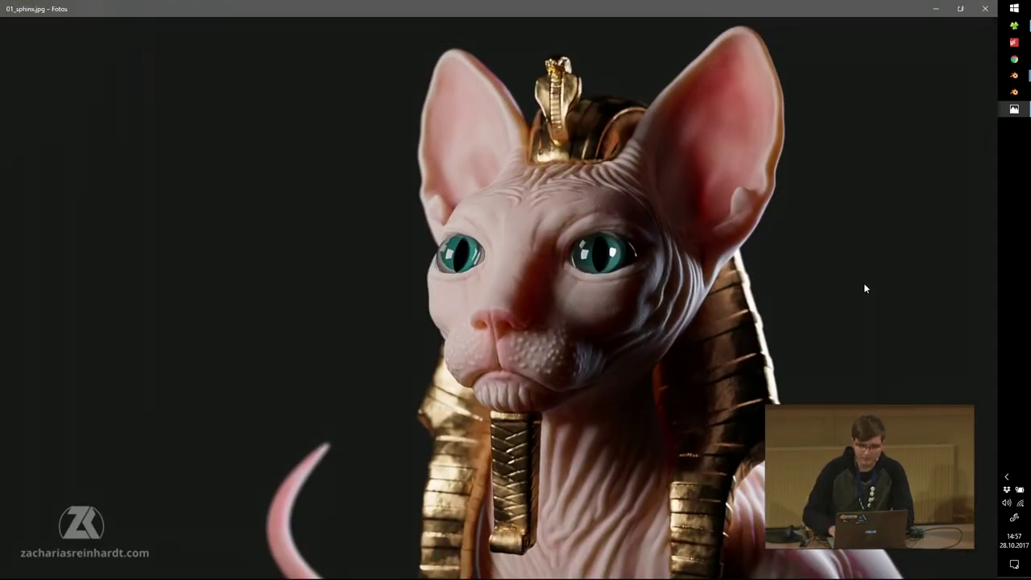
{"action": "key", "text": "Right"}
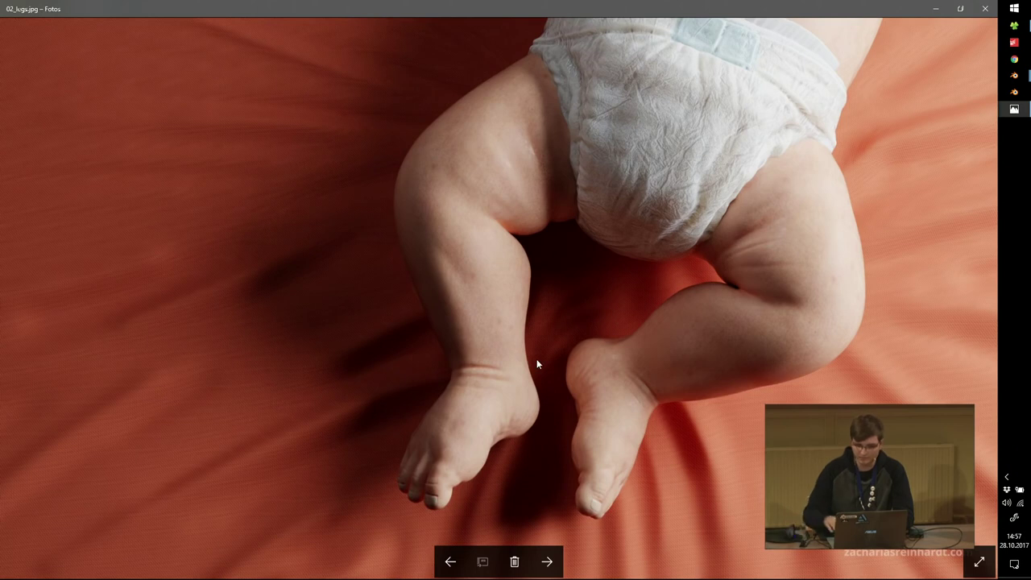
View the turtle, portrait man and hydra renders, then close the photo viewer.
{"action": "key", "text": "Right"}
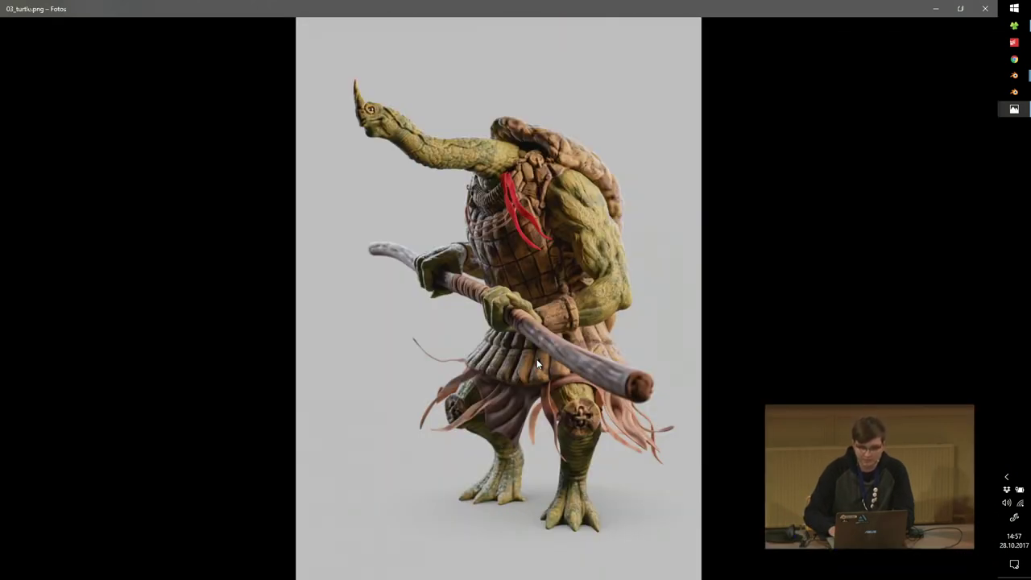
{"action": "key", "text": "Right"}
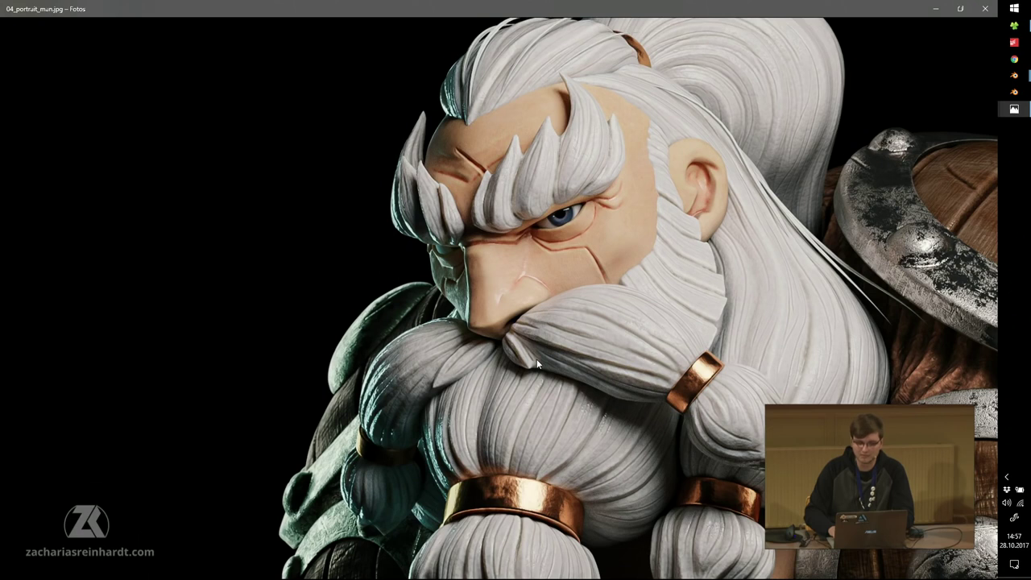
{"action": "key", "text": "Right"}
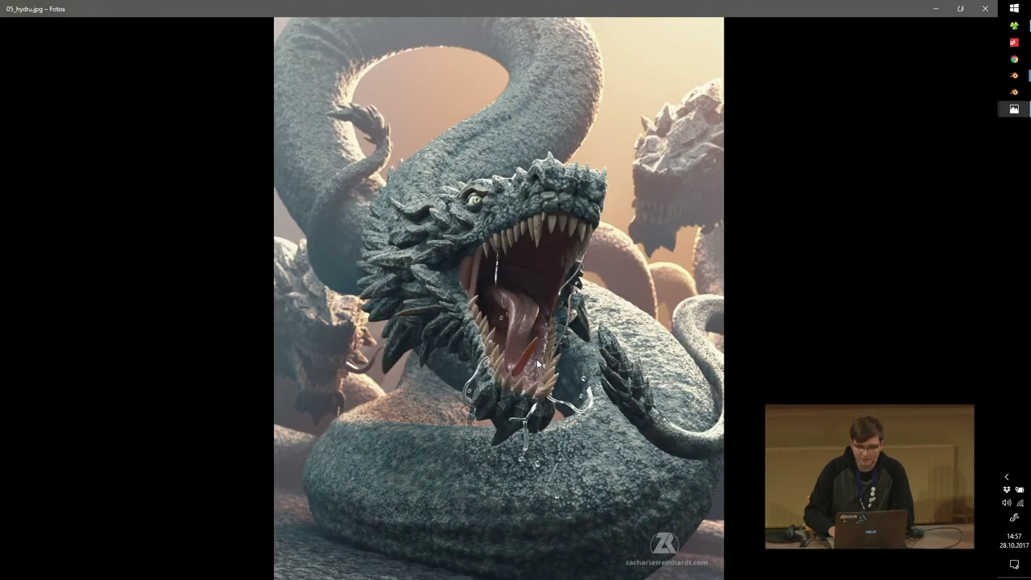
{"action": "left_click", "coordinate": [992, 8]}
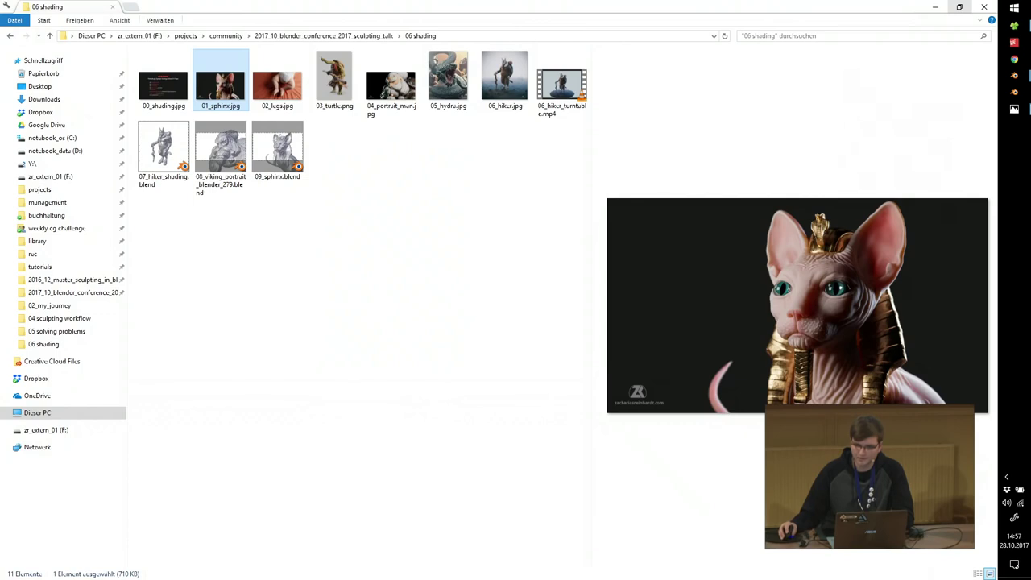
Close the Blender session holding 02_multires_modifier.blend without saving its changes.
{"action": "mouse_move", "coordinate": [1014, 75]}
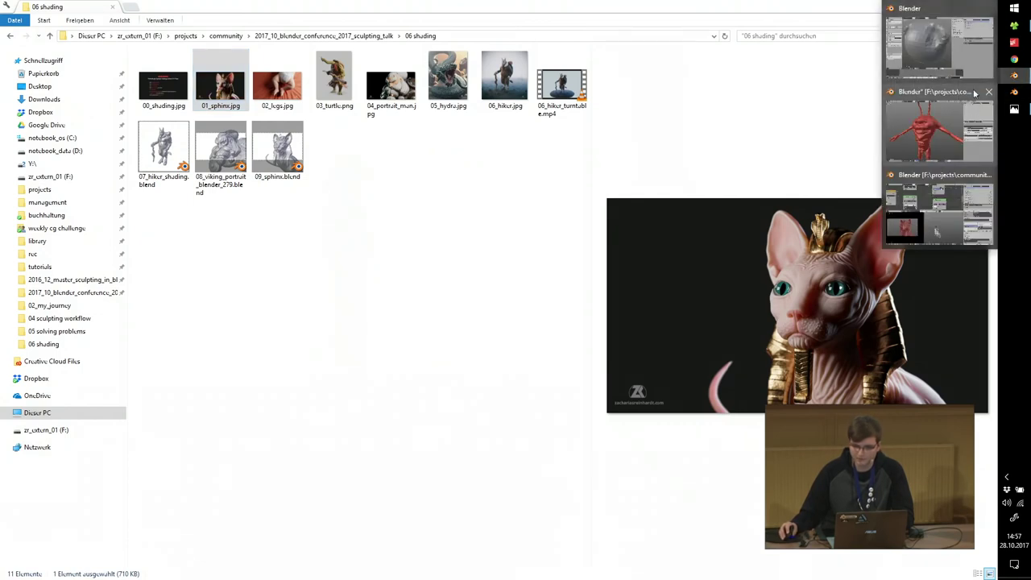
{"action": "left_click", "coordinate": [941, 117]}
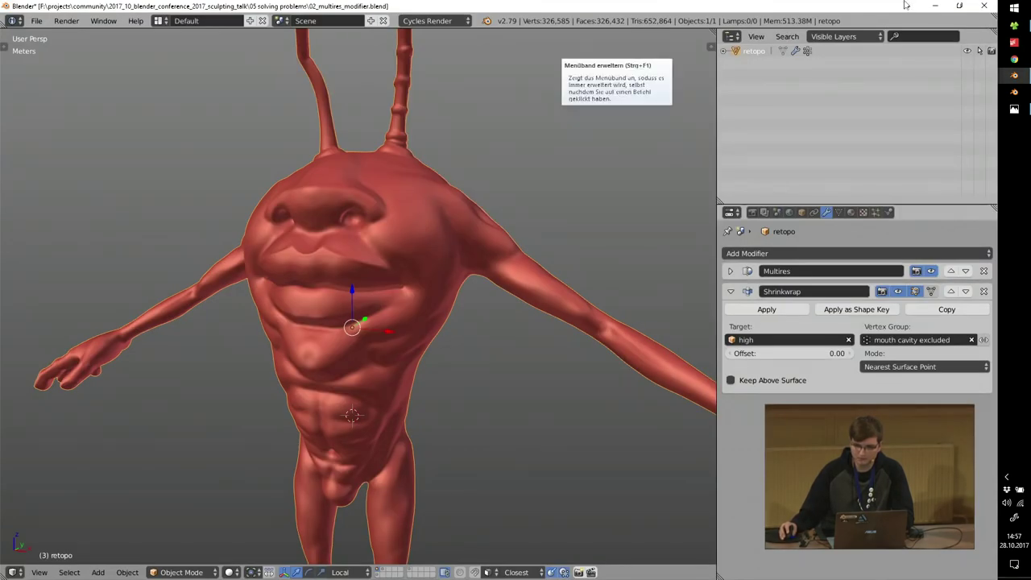
{"action": "left_click", "coordinate": [984, 5]}
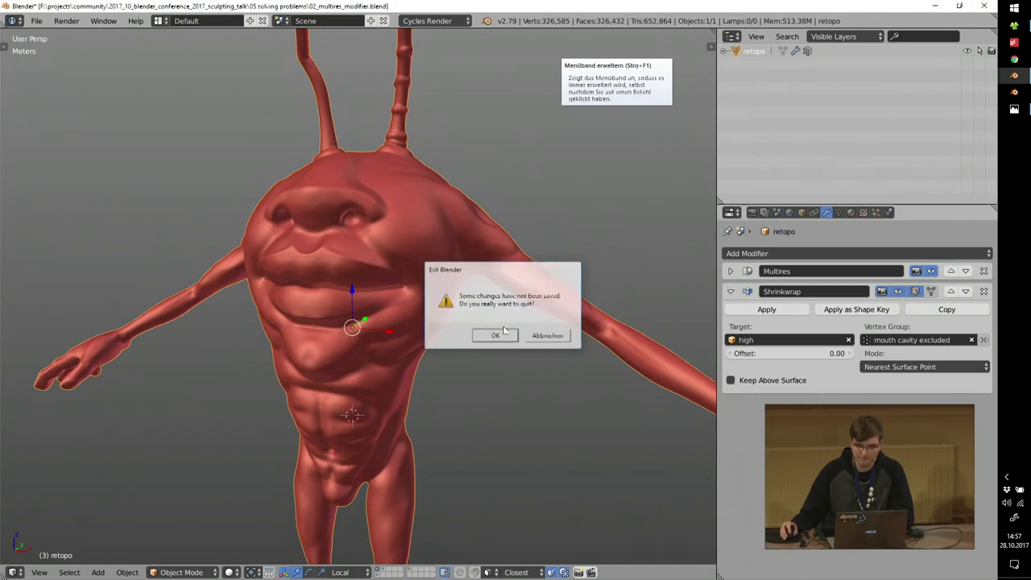
Switch to the Blender session with 09_sphinx.blend and isolate the cat's body in local orthographic view.
{"action": "mouse_move", "coordinate": [1016, 78]}
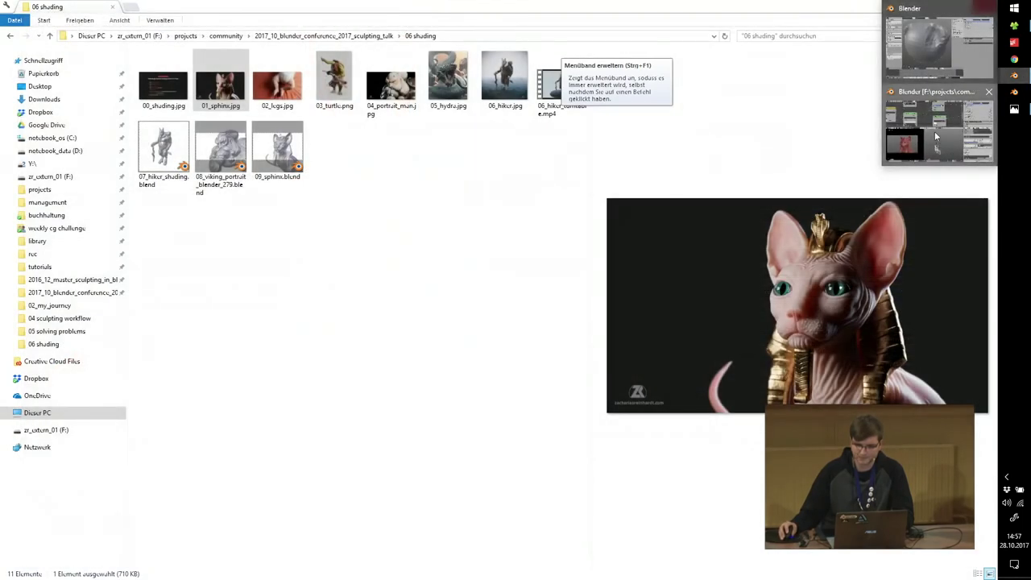
{"action": "left_click", "coordinate": [944, 131]}
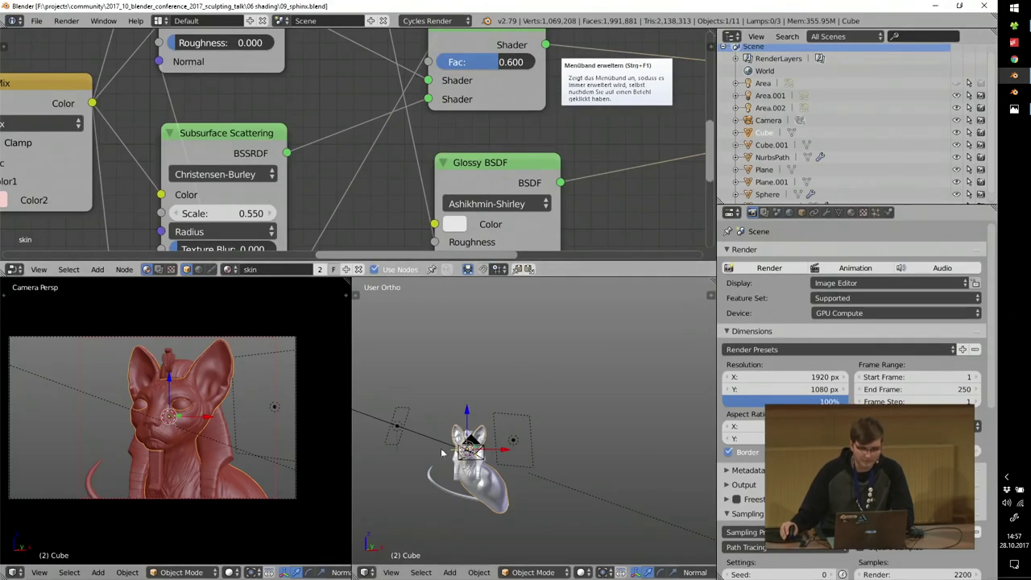
{"action": "scroll", "coordinate": [391, 161], "scroll_direction": "down", "scroll_amount": 4}
{"action": "scroll", "coordinate": [391, 161], "scroll_direction": "down", "scroll_amount": 3}
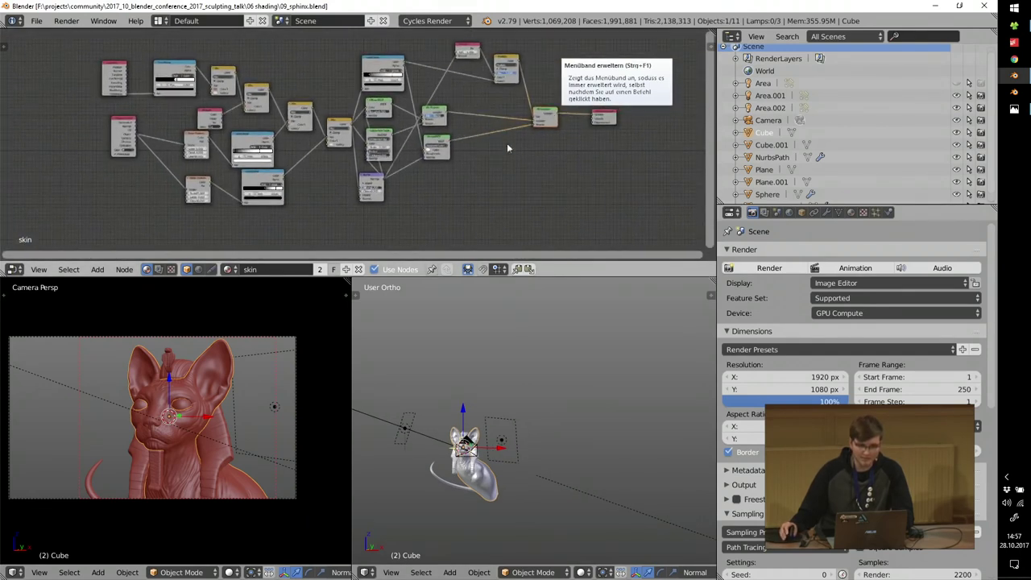
{"action": "scroll", "coordinate": [480, 456], "scroll_direction": "up", "scroll_amount": 6}
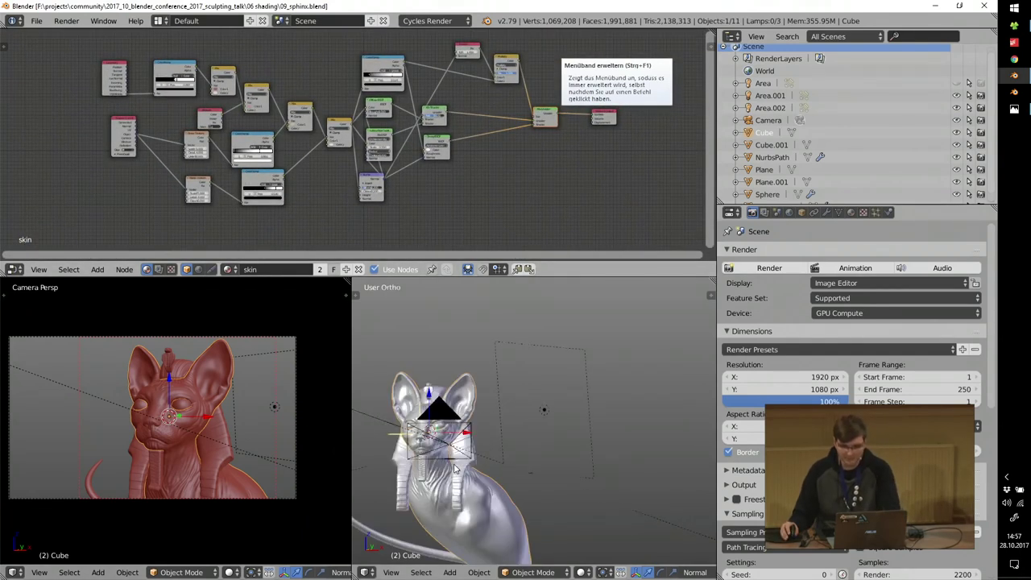
{"action": "key", "text": "KP_0"}
{"action": "key", "text": "KP_Divide"}
{"action": "scroll", "coordinate": [493, 368], "scroll_direction": "up", "scroll_amount": 3}
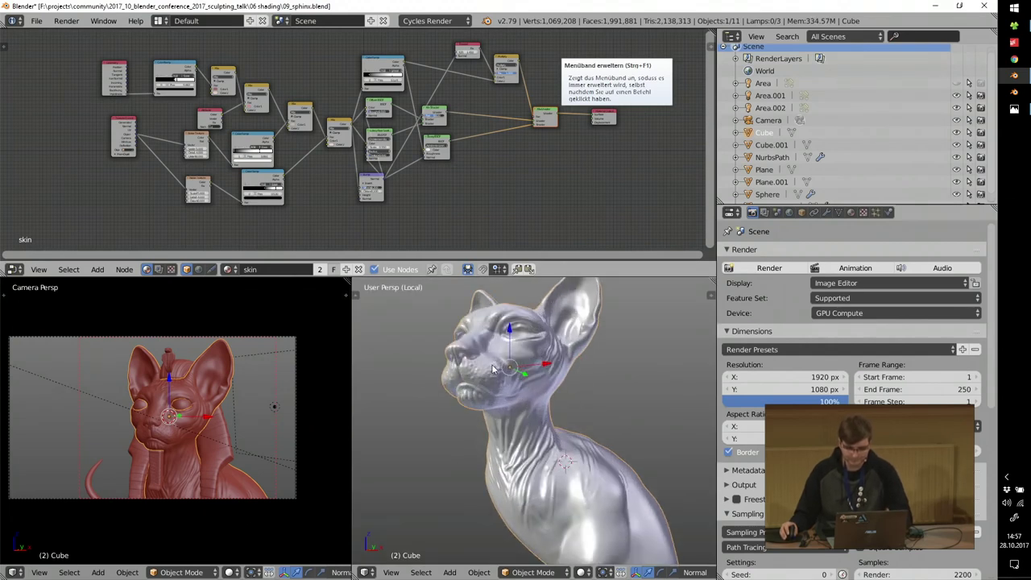
{"action": "middle_click_drag", "start_coordinate": [497, 337], "coordinate": [482, 377]}
{"action": "key", "text": "KP_5"}
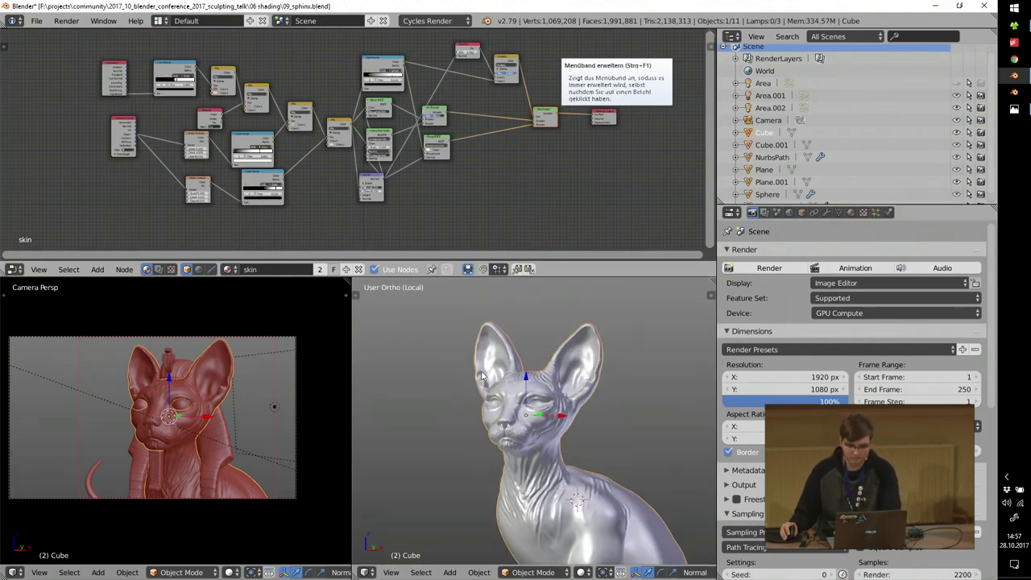
Define a render border around one side of the cat's face and start the rendered preview.
{"action": "scroll", "coordinate": [479, 373], "scroll_direction": "up", "scroll_amount": 3}
{"action": "key", "text": "ctrl+b"}
{"action": "left_click_drag", "start_coordinate": [440, 371], "coordinate": [562, 474]}
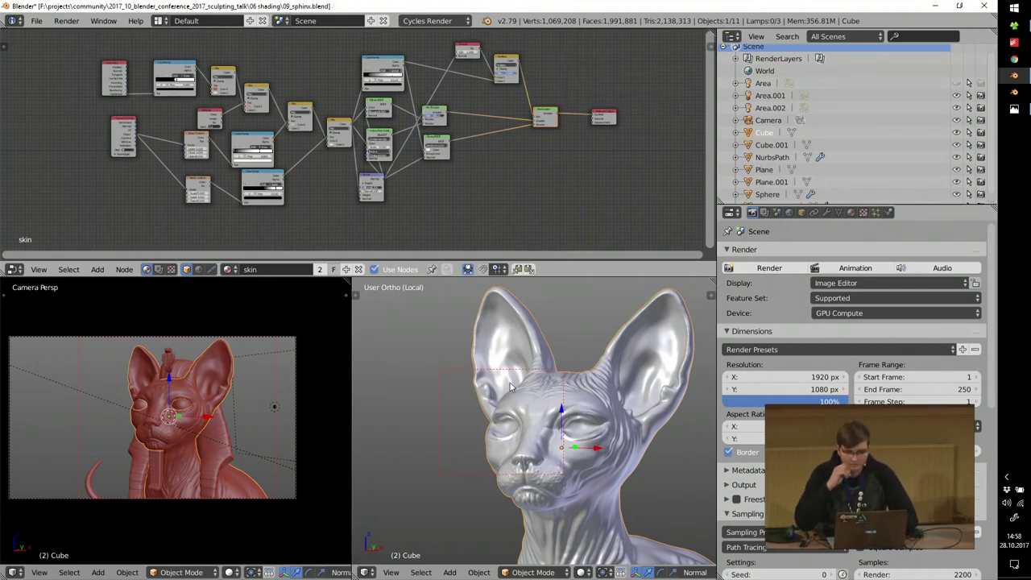
{"action": "key", "text": "shift+z"}
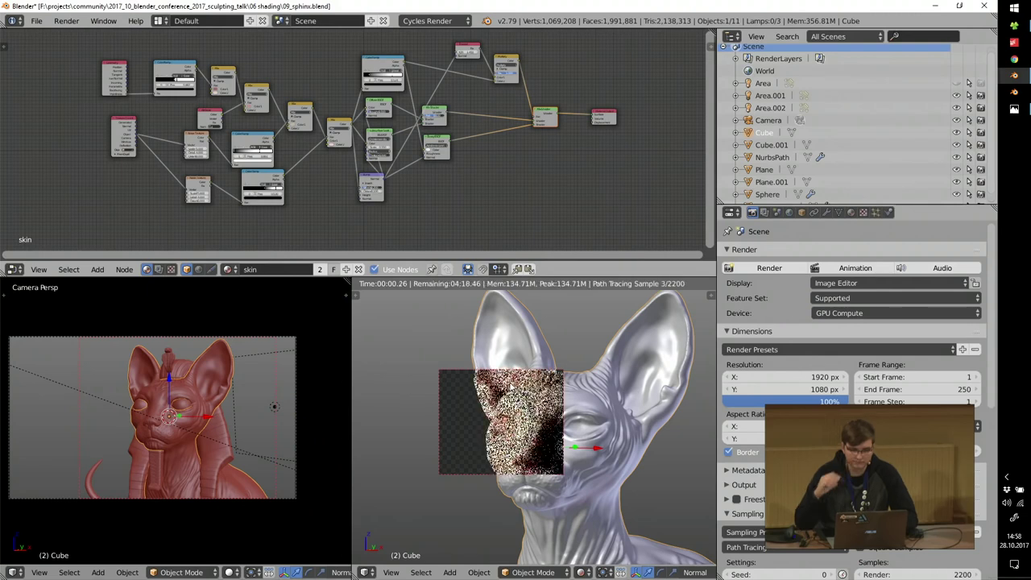
Preview the output of the ColorRamp fed by the Geometry node's Pointiness in the skin material.
{"action": "middle_click_drag", "start_coordinate": [161, 113], "coordinate": [267, 122]}
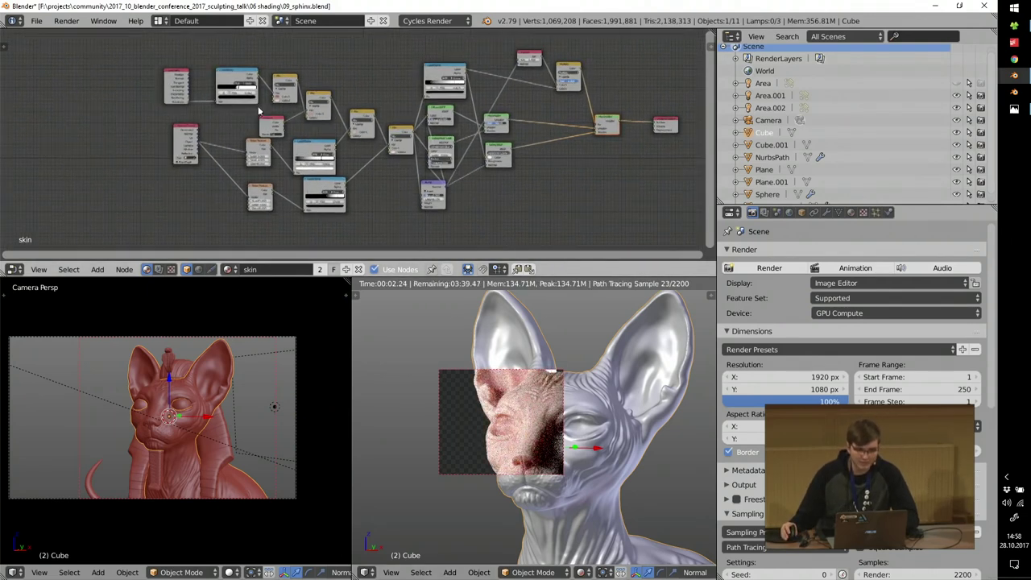
{"action": "scroll", "coordinate": [262, 109], "scroll_direction": "up", "scroll_amount": 4}
{"action": "scroll", "coordinate": [391, 129], "scroll_direction": "up", "scroll_amount": 2}
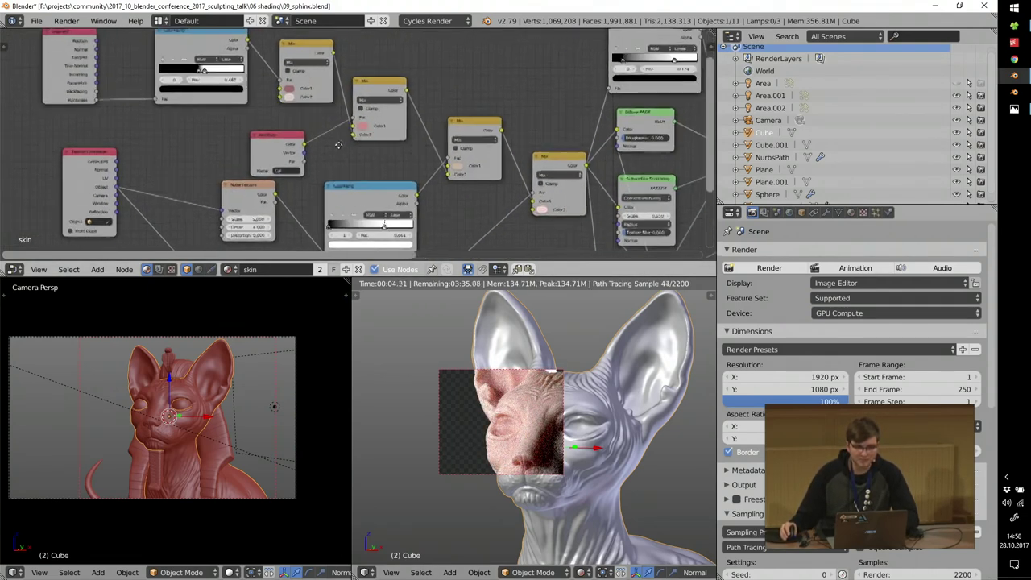
{"action": "middle_click_drag", "start_coordinate": [367, 181], "coordinate": [425, 133]}
{"action": "middle_click_drag", "start_coordinate": [344, 102], "coordinate": [430, 142]}
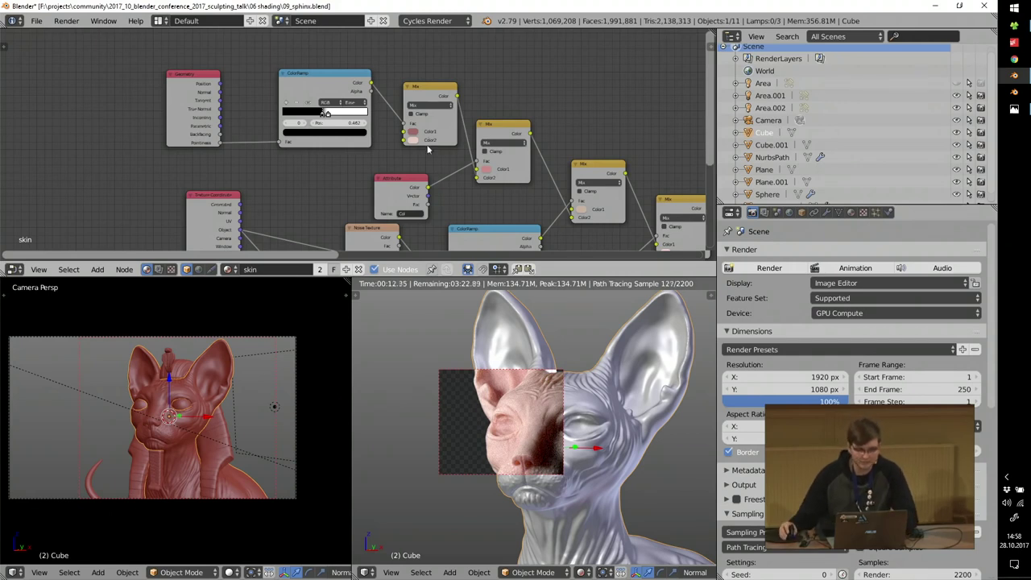
{"action": "scroll", "coordinate": [223, 83], "scroll_direction": "up", "scroll_amount": 2}
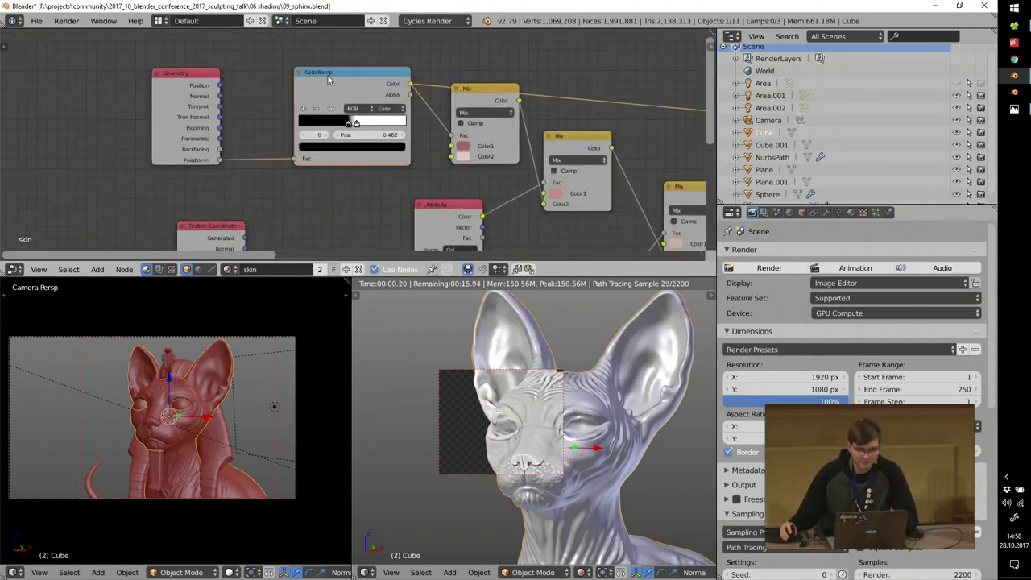
{"action": "scroll", "coordinate": [194, 81], "scroll_direction": "up", "scroll_amount": 3}
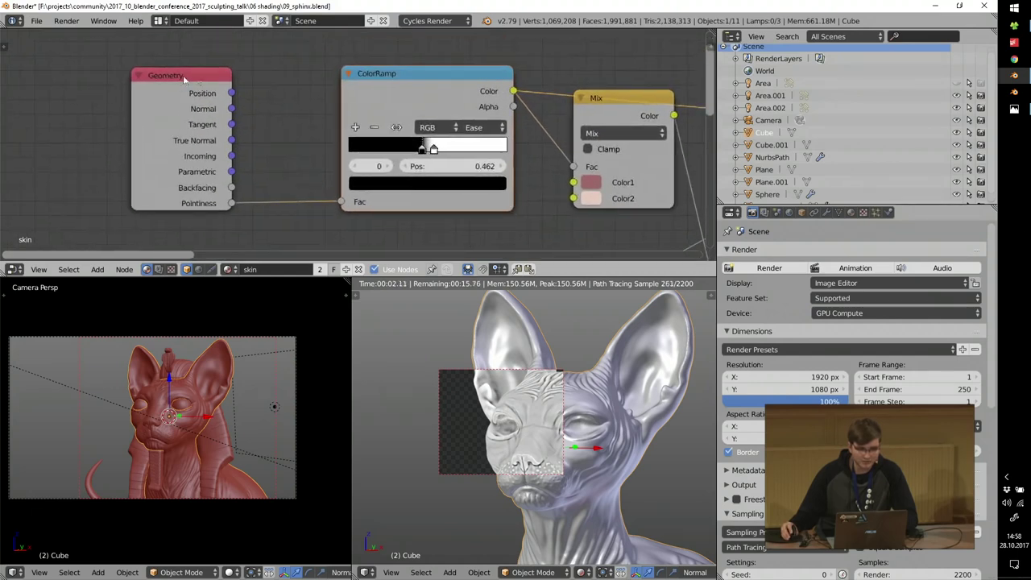
Set the black stop of the pointiness ColorRamp to position 0.430.
{"action": "middle_click_drag", "start_coordinate": [423, 117], "coordinate": [303, 116]}
{"action": "scroll", "coordinate": [321, 86], "scroll_direction": "up", "scroll_amount": 4}
{"action": "mouse_move", "coordinate": [301, 166]}
{"action": "left_mouse_down"}
{"action": "mouse_move", "coordinate": [269, 166]}
{"action": "mouse_move", "coordinate": [304, 166]}
{"action": "mouse_move", "coordinate": [295, 166]}
{"action": "left_mouse_up"}
{"action": "middle_click_drag", "start_coordinate": [348, 103], "coordinate": [251, 103]}
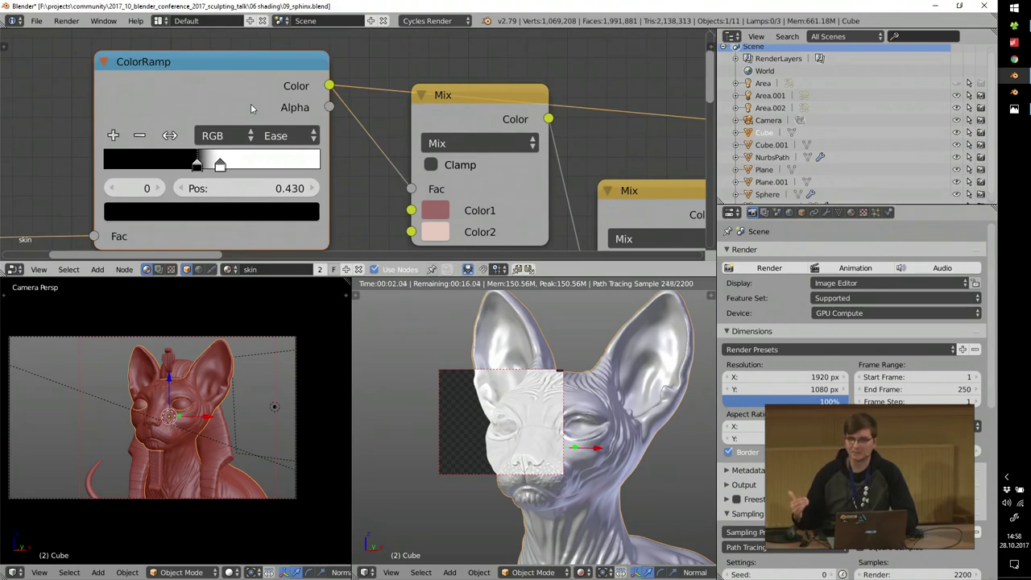
Preview the Mix node after the pointiness ColorRamp and set its Color1 to a deeper, more saturated red.
{"action": "left_click", "coordinate": [480, 95]}
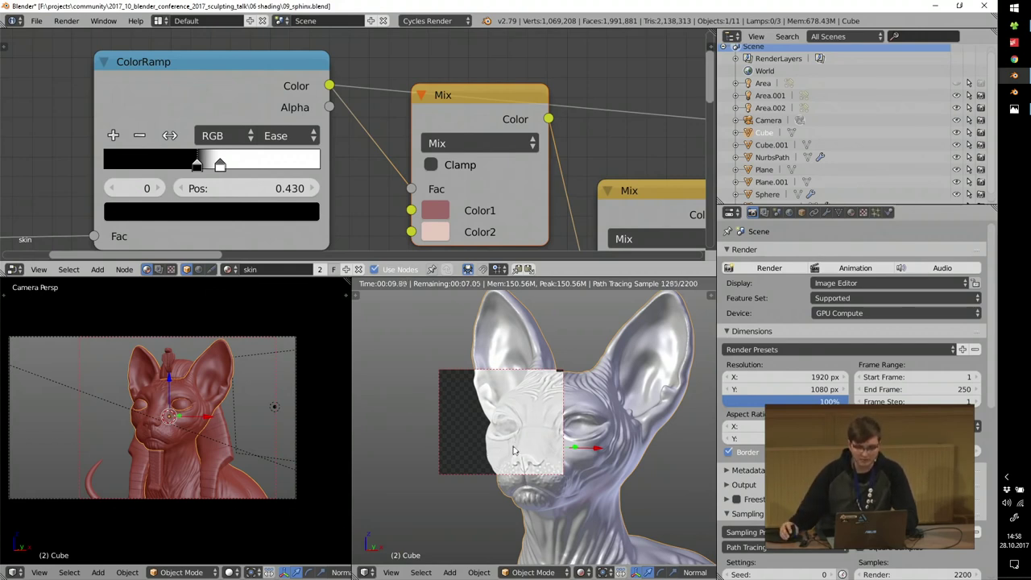
{"action": "left_click", "coordinate": [463, 120], "text": "ctrl+shift"}
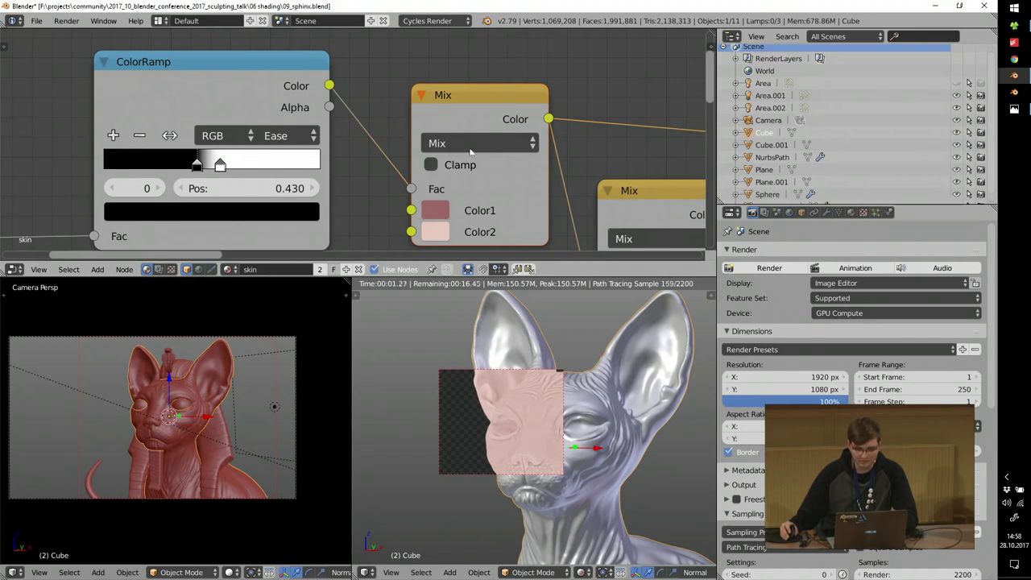
{"action": "left_click", "coordinate": [435, 210]}
{"action": "left_click", "coordinate": [502, 290]}
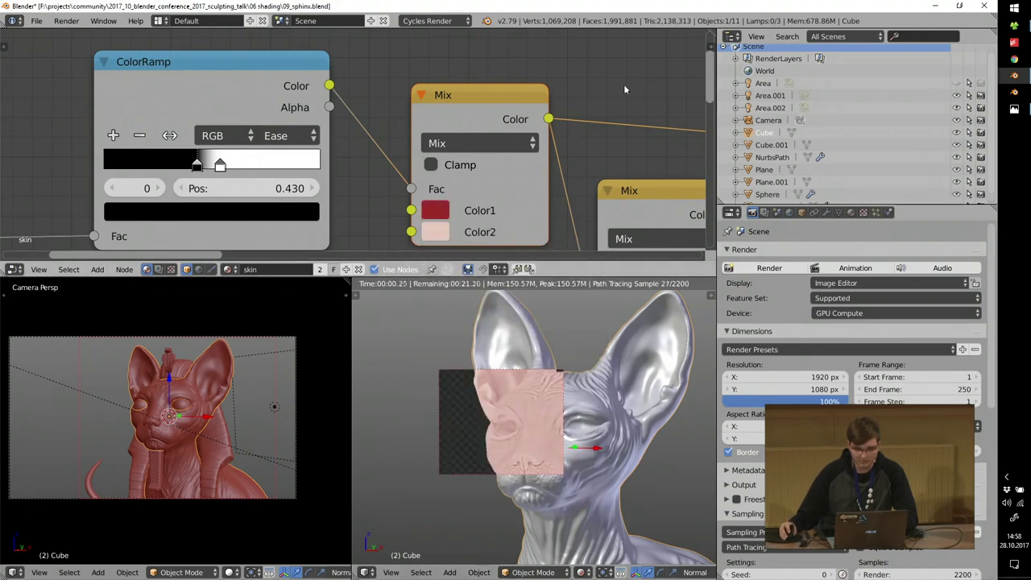
Try a bright green and a pale green as Color2 of the pointiness Mix node.
{"action": "left_click", "coordinate": [435, 233]}
{"action": "left_click", "coordinate": [439, 367]}
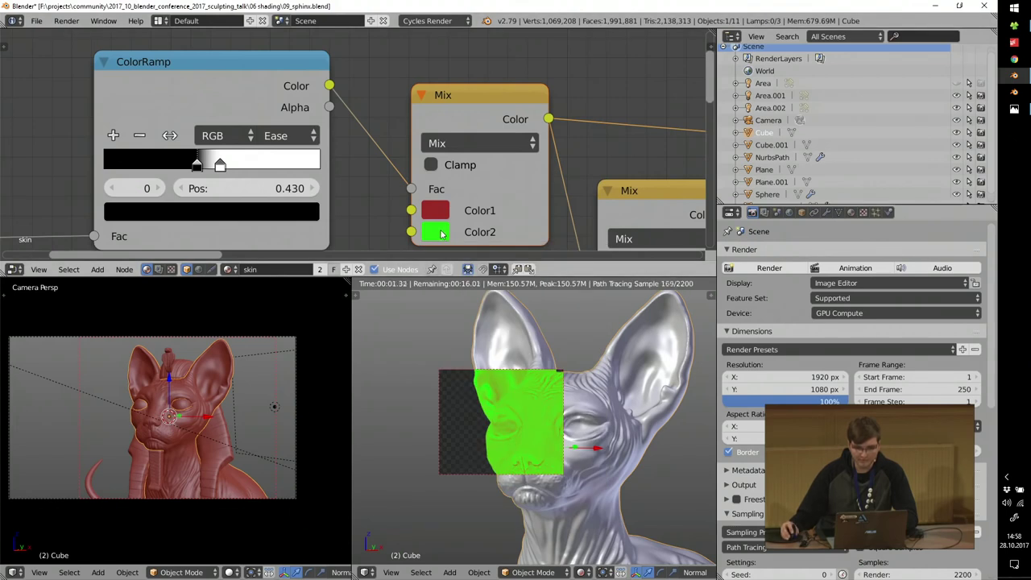
{"action": "left_click", "coordinate": [441, 234]}
{"action": "left_click", "coordinate": [492, 324]}
Preview the "Col" Attribute node on the cat's nose and show the matching vertex color layer in the mesh data.
{"action": "scroll", "coordinate": [525, 172], "scroll_direction": "down", "scroll_amount": 3}
{"action": "middle_click_drag", "start_coordinate": [525, 172], "coordinate": [419, 167]}
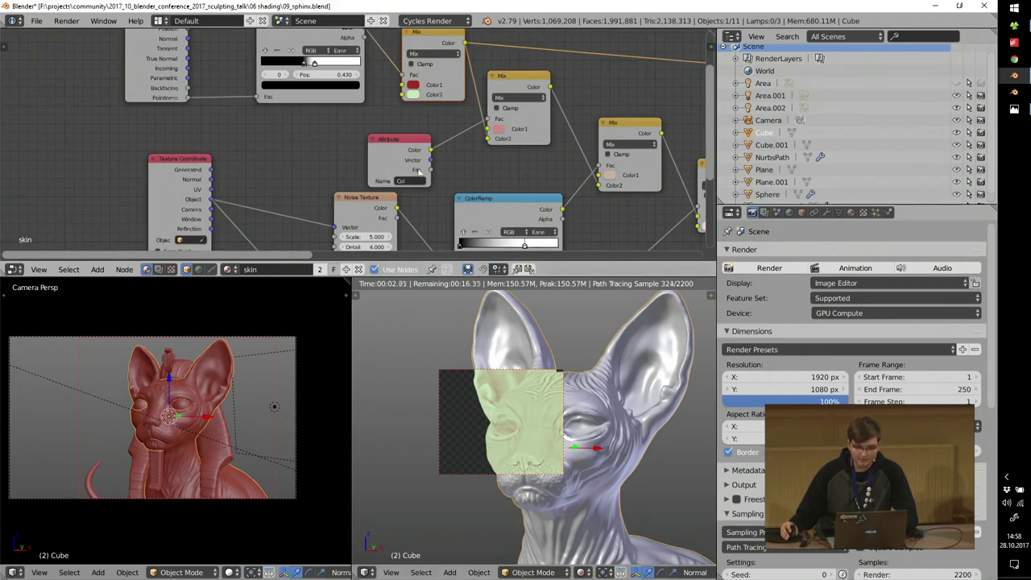
{"action": "left_click", "coordinate": [394, 143], "text": "ctrl+shift"}
{"action": "scroll", "coordinate": [447, 186], "scroll_direction": "up", "scroll_amount": 7}
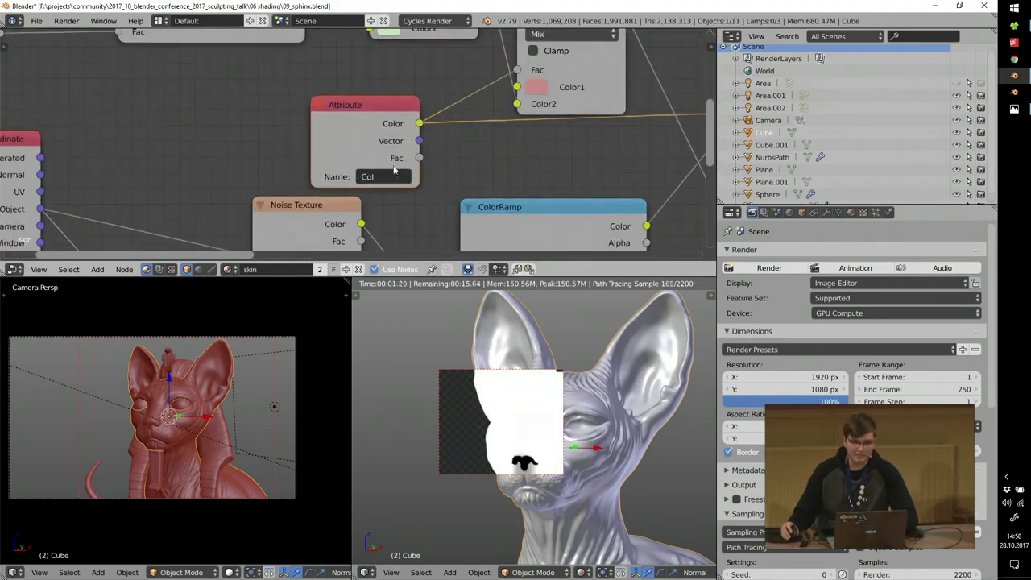
{"action": "scroll", "coordinate": [394, 169], "scroll_direction": "up", "scroll_amount": 1}
{"action": "left_click", "coordinate": [838, 212]}
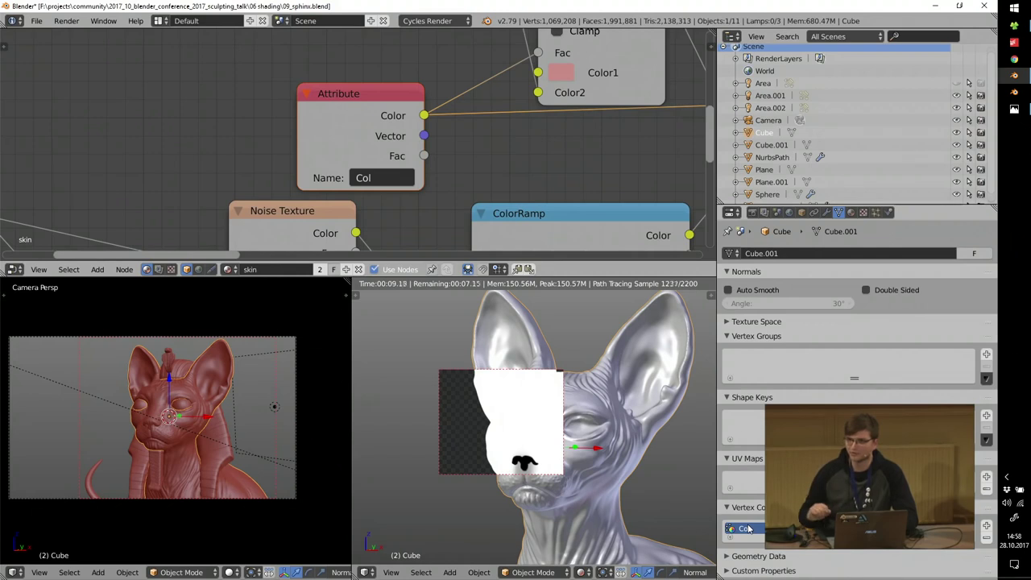
{"action": "scroll", "coordinate": [479, 469], "scroll_direction": "up", "scroll_amount": 5}
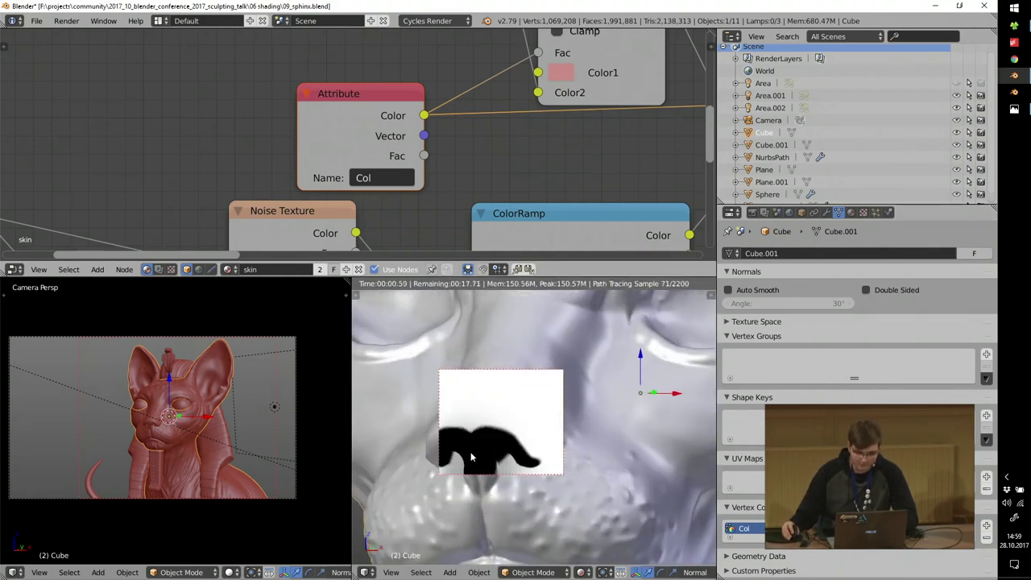
{"action": "scroll", "coordinate": [473, 458], "scroll_direction": "down", "scroll_amount": 3}
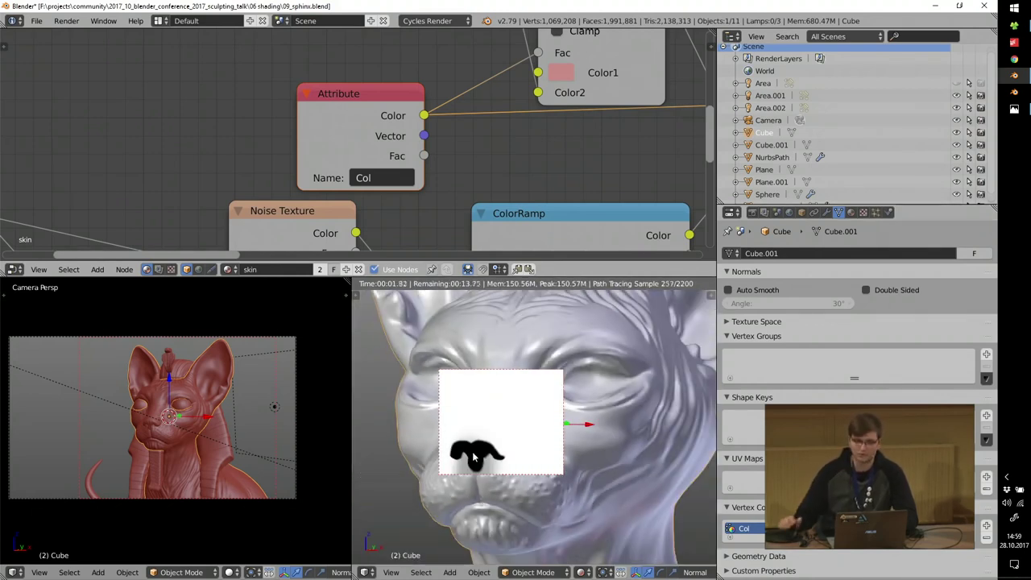
Preview the Mix node driven by the Col attribute and set the pointiness Mix node's Color2 to a peach skin tone.
{"action": "scroll", "coordinate": [379, 166], "scroll_direction": "down", "scroll_amount": 6}
{"action": "middle_click_drag", "start_coordinate": [444, 137], "coordinate": [386, 172]}
{"action": "scroll", "coordinate": [387, 172], "scroll_direction": "up", "scroll_amount": 5}
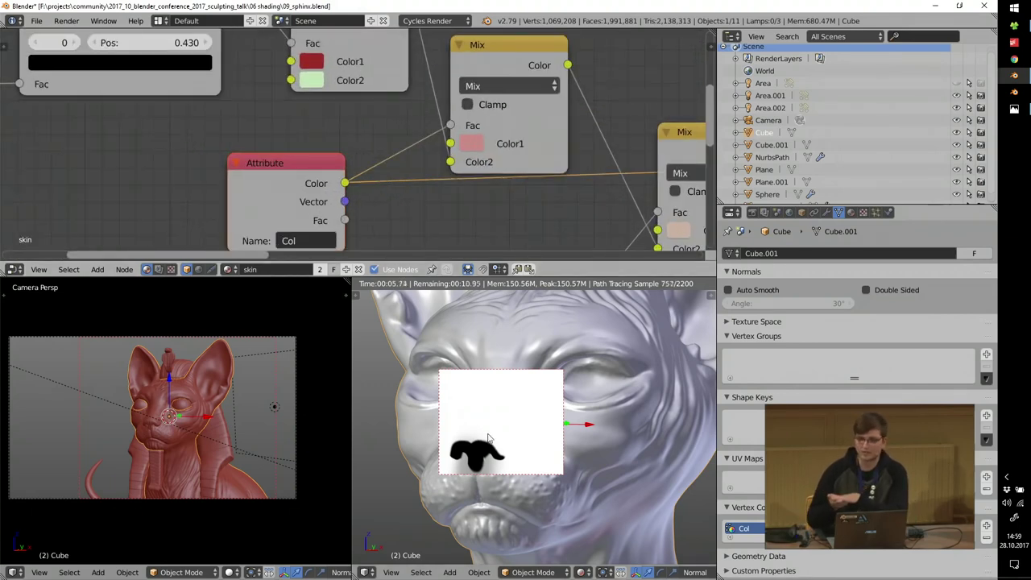
{"action": "left_click", "coordinate": [505, 49], "text": "ctrl+shift"}
{"action": "middle_click_drag", "start_coordinate": [334, 36], "coordinate": [342, 112]}
{"action": "left_click", "coordinate": [318, 155]}
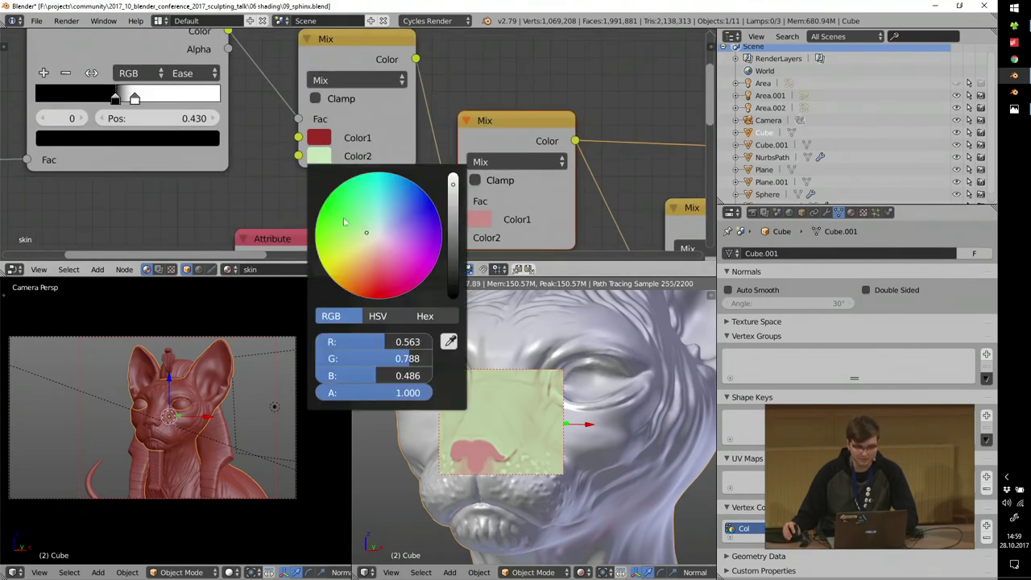
{"action": "left_click_drag", "start_coordinate": [367, 233], "coordinate": [370, 250]}
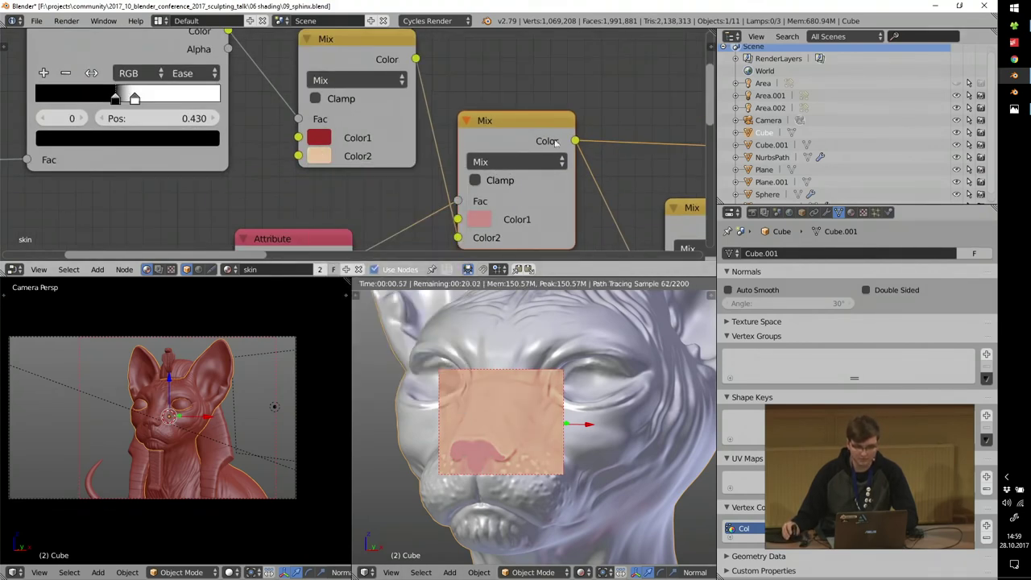
Change Color1 of the Mix node driven by the Col attribute to a paler, greyish pink for the nose.
{"action": "middle_click_drag", "start_coordinate": [520, 172], "coordinate": [477, 164]}
{"action": "middle_click_drag", "start_coordinate": [459, 212], "coordinate": [450, 166]}
{"action": "left_click", "coordinate": [434, 166]}
{"action": "left_click_drag", "start_coordinate": [462, 282], "coordinate": [484, 254]}
Locate the Texture Coordinate node whose Object output feeds the noise textures and reposition it in the skin node tree.
{"action": "middle_click_drag", "start_coordinate": [609, 79], "coordinate": [578, 119], "text": "ctrl"}
{"action": "middle_click_drag", "start_coordinate": [444, 184], "coordinate": [479, 120]}
{"action": "middle_click_drag", "start_coordinate": [343, 150], "coordinate": [384, 126]}
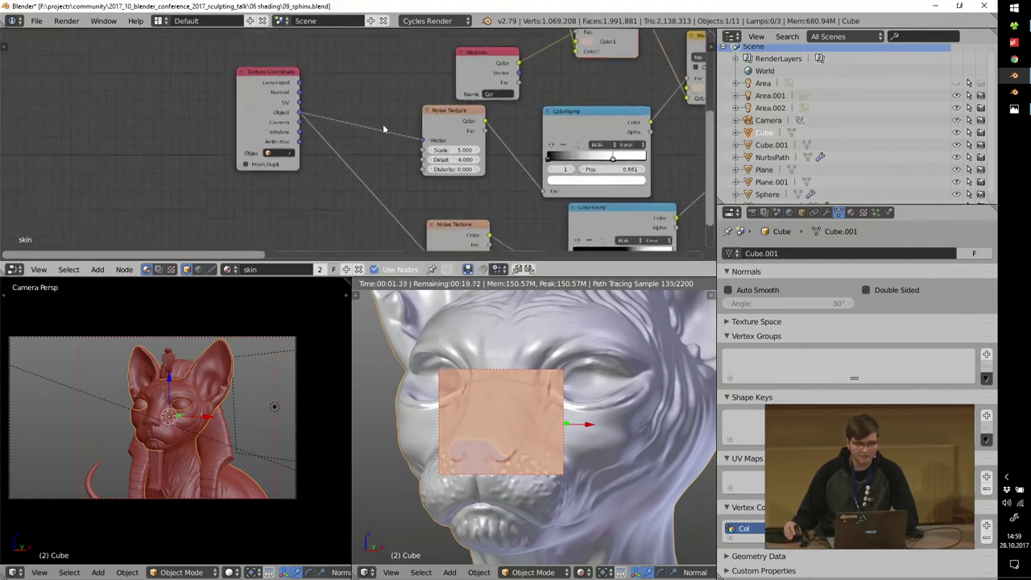
{"action": "scroll", "coordinate": [267, 85], "scroll_direction": "up", "scroll_amount": 3}
{"action": "left_click_drag", "start_coordinate": [267, 86], "coordinate": [212, 127]}
{"action": "scroll", "coordinate": [272, 191], "scroll_direction": "up", "scroll_amount": 2}
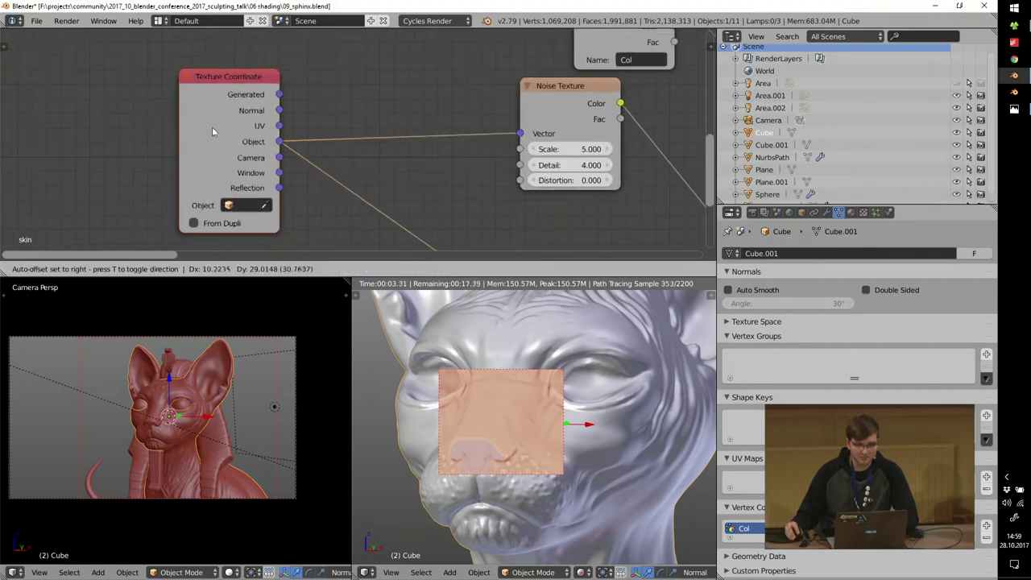
{"action": "middle_click_drag", "start_coordinate": [391, 160], "coordinate": [239, 151]}
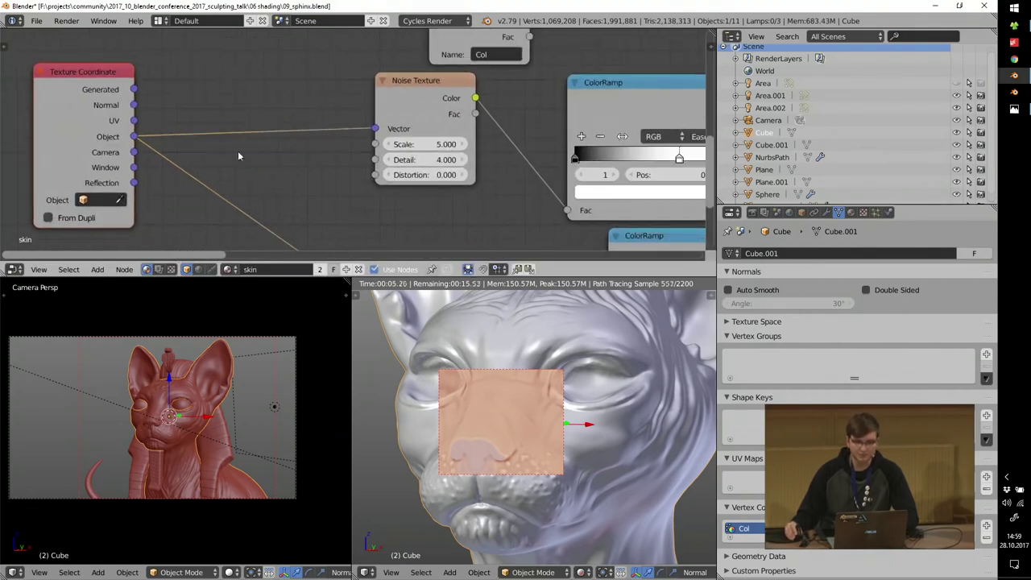
Reposition the Noise Texture node with scale 5 slightly and preview its color output on the cat's head.
{"action": "scroll", "coordinate": [498, 101], "scroll_direction": "up", "scroll_amount": 4}
{"action": "left_click_drag", "start_coordinate": [381, 74], "coordinate": [364, 95]}
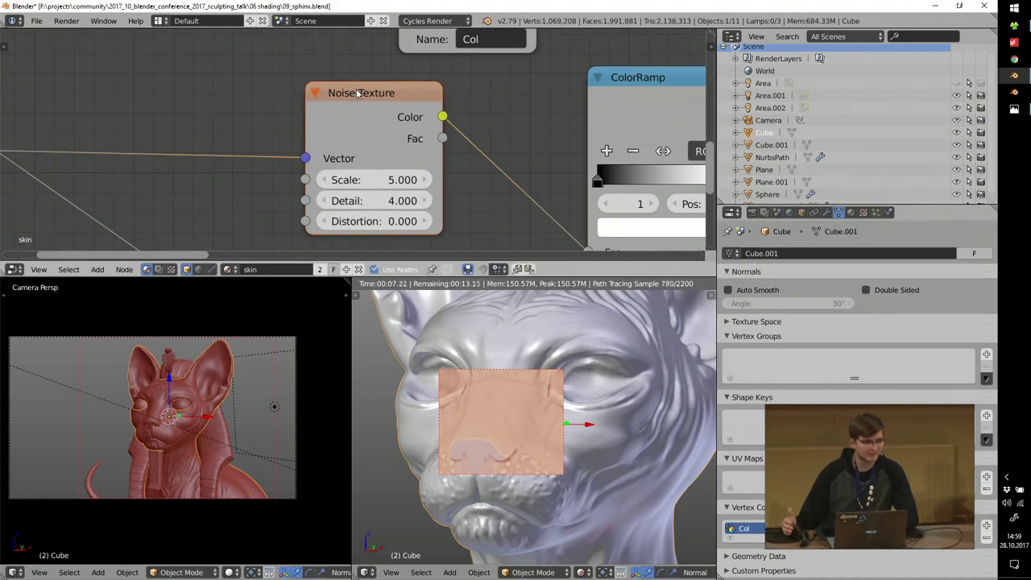
{"action": "scroll", "coordinate": [508, 443], "scroll_direction": "down", "scroll_amount": 4}
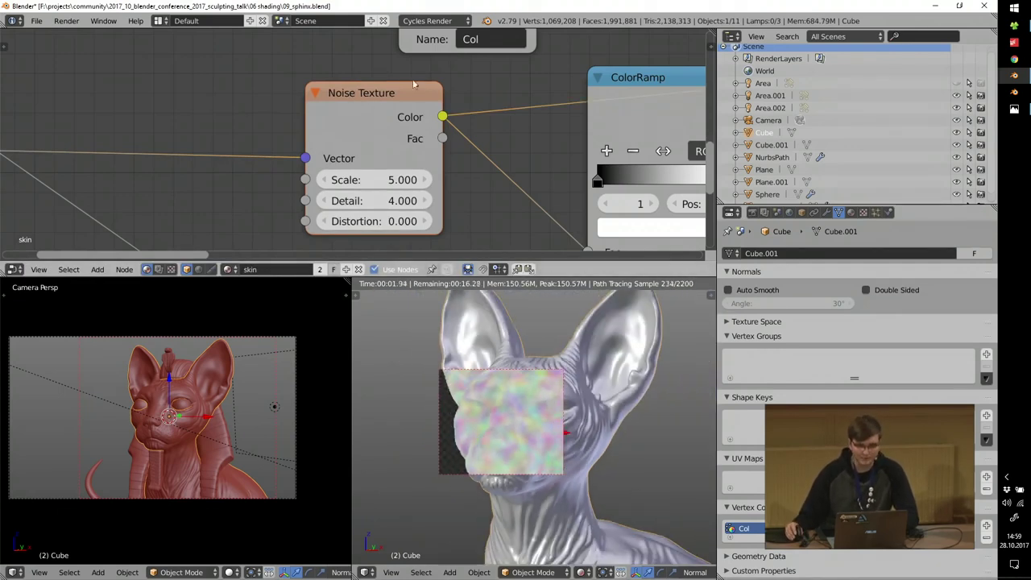
Preview the finer Noise Texture with scale 75 on the cat's face.
{"action": "middle_click_drag", "start_coordinate": [414, 202], "coordinate": [414, 151]}
{"action": "scroll", "coordinate": [401, 234], "scroll_direction": "down", "scroll_amount": 5}
{"action": "mouse_move", "coordinate": [401, 242]}
{"action": "middle_mouse_down"}
{"action": "mouse_move", "coordinate": [396, 147]}
{"action": "mouse_move", "coordinate": [384, 241]}
{"action": "middle_mouse_up"}
{"action": "left_click", "coordinate": [396, 148], "text": "ctrl+shift"}
{"action": "scroll", "coordinate": [493, 404], "scroll_direction": "up", "scroll_amount": 5}
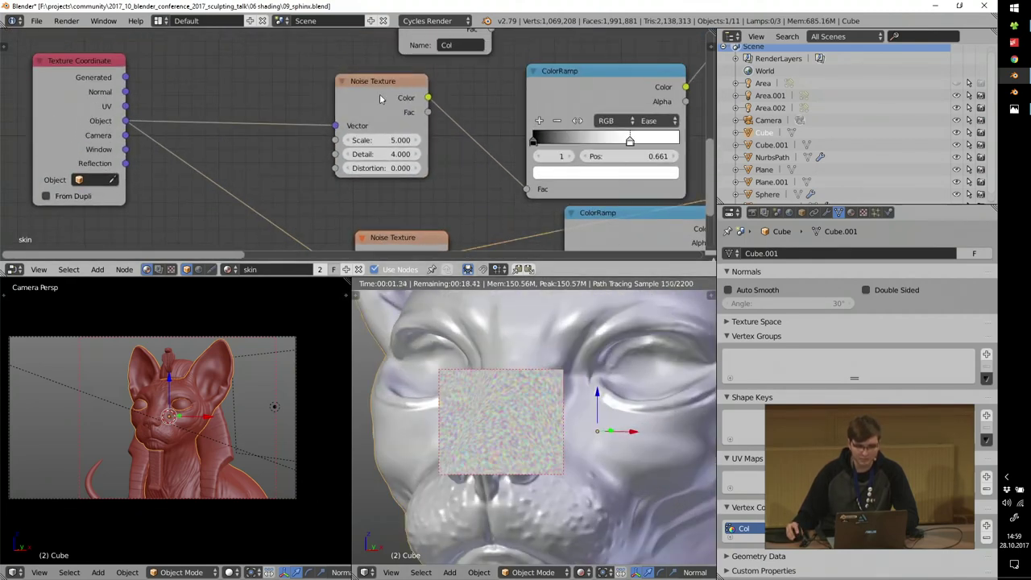
Preview the scale-5 noise and its ColorRamp, and raise the contrast by moving the white stop slightly and the black stop to 0.195.
{"action": "left_click", "coordinate": [380, 93], "text": "ctrl+shift"}
{"action": "scroll", "coordinate": [379, 93], "scroll_direction": "down", "scroll_amount": 3}
{"action": "middle_click_drag", "start_coordinate": [499, 86], "coordinate": [442, 114]}
{"action": "left_click_drag", "start_coordinate": [441, 115], "coordinate": [439, 114]}
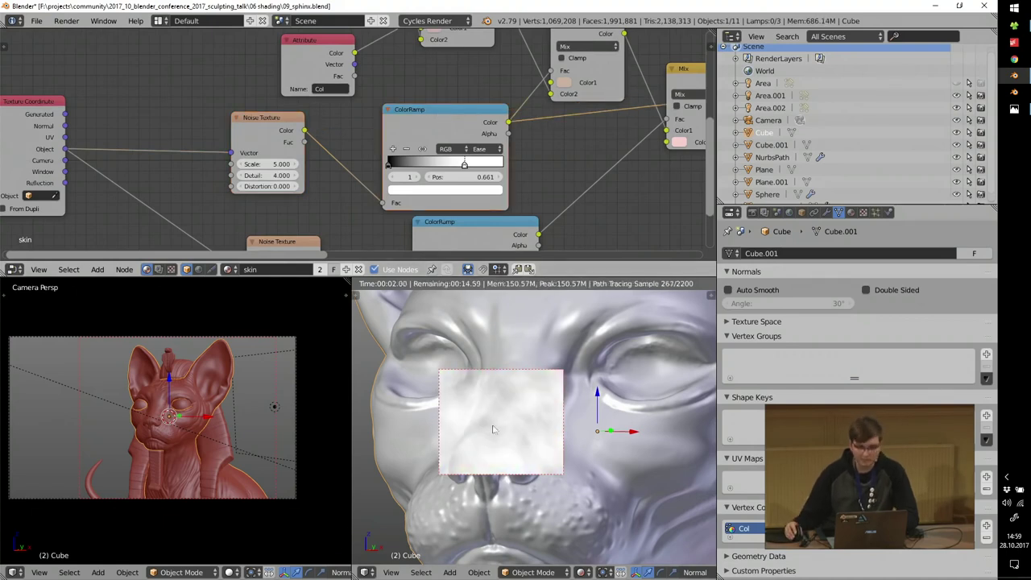
{"action": "mouse_move", "coordinate": [465, 165]}
{"action": "left_mouse_down"}
{"action": "mouse_move", "coordinate": [451, 165]}
{"action": "mouse_move", "coordinate": [488, 166]}
{"action": "mouse_move", "coordinate": [472, 166]}
{"action": "left_mouse_up"}
{"action": "left_click_drag", "start_coordinate": [393, 165], "coordinate": [413, 167]}
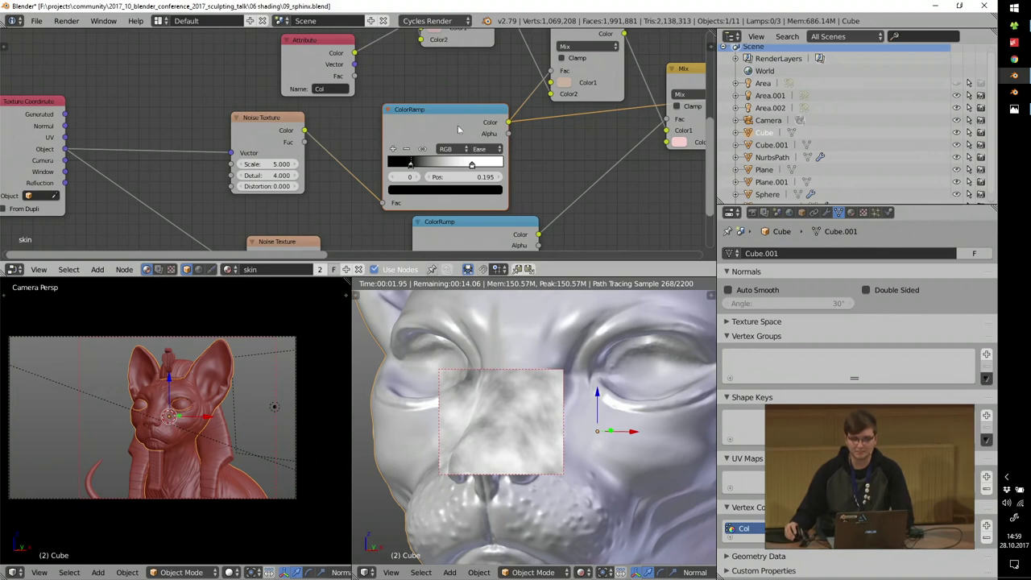
Preview the Mix node driven by the scale-5 noise ColorRamp around the cat's eye.
{"action": "scroll", "coordinate": [500, 103], "scroll_direction": "down", "scroll_amount": 2}
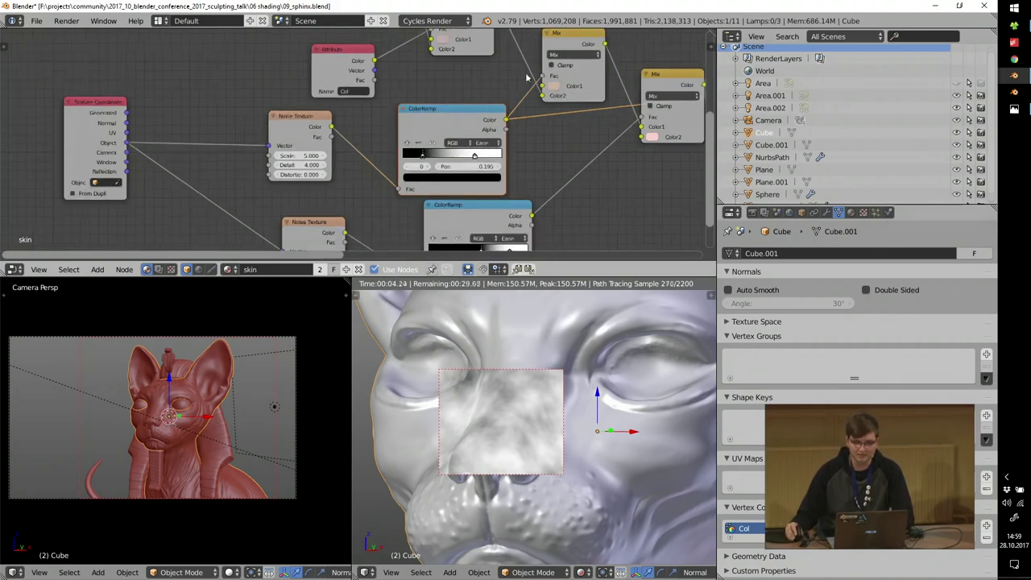
{"action": "left_click", "coordinate": [559, 37], "text": "ctrl+shift"}
{"action": "mouse_move", "coordinate": [447, 431]}
{"action": "middle_mouse_down"}
{"action": "mouse_move", "coordinate": [490, 428]}
{"action": "mouse_move", "coordinate": [448, 417]}
{"action": "middle_mouse_up"}
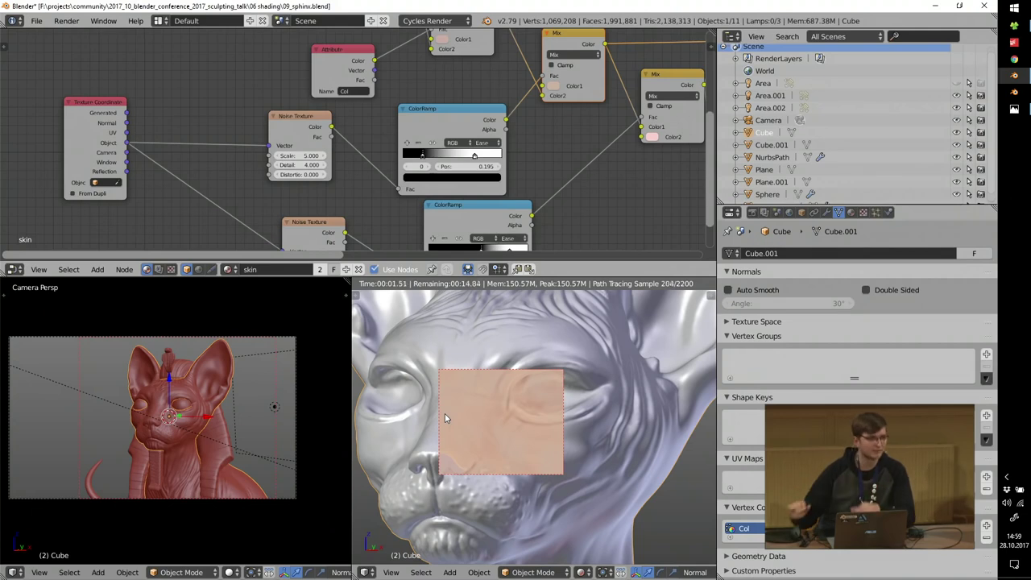
Preview the scale-75 noise and its ColorRamp, and move the ramp's black stop to 0.582 to get sparser spots.
{"action": "middle_click_drag", "start_coordinate": [370, 184], "coordinate": [430, 122]}
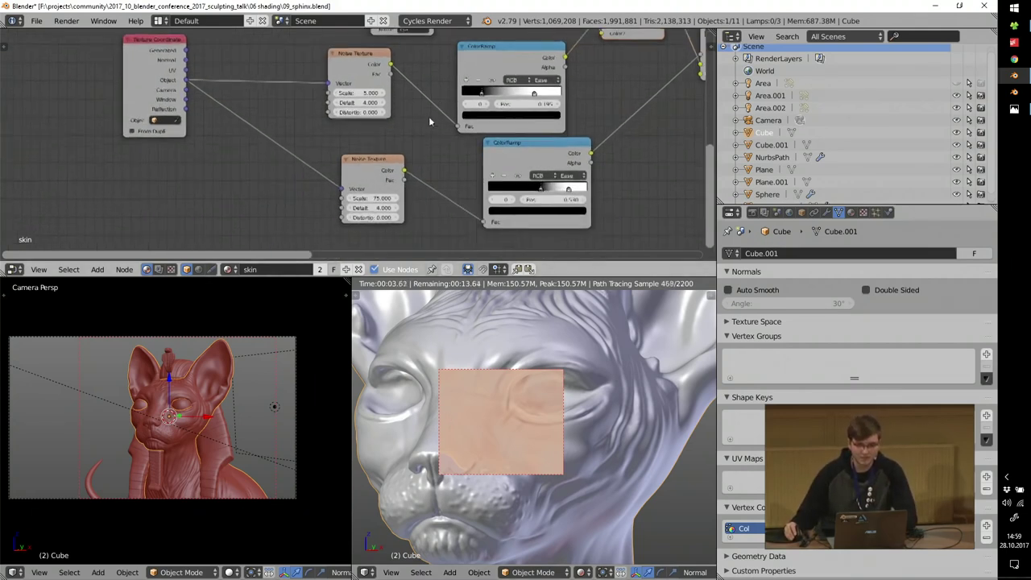
{"action": "scroll", "coordinate": [430, 122], "scroll_direction": "up", "scroll_amount": 1}
{"action": "left_click", "coordinate": [355, 175], "text": "ctrl+shift"}
{"action": "left_click", "coordinate": [571, 163], "text": "ctrl+shift"}
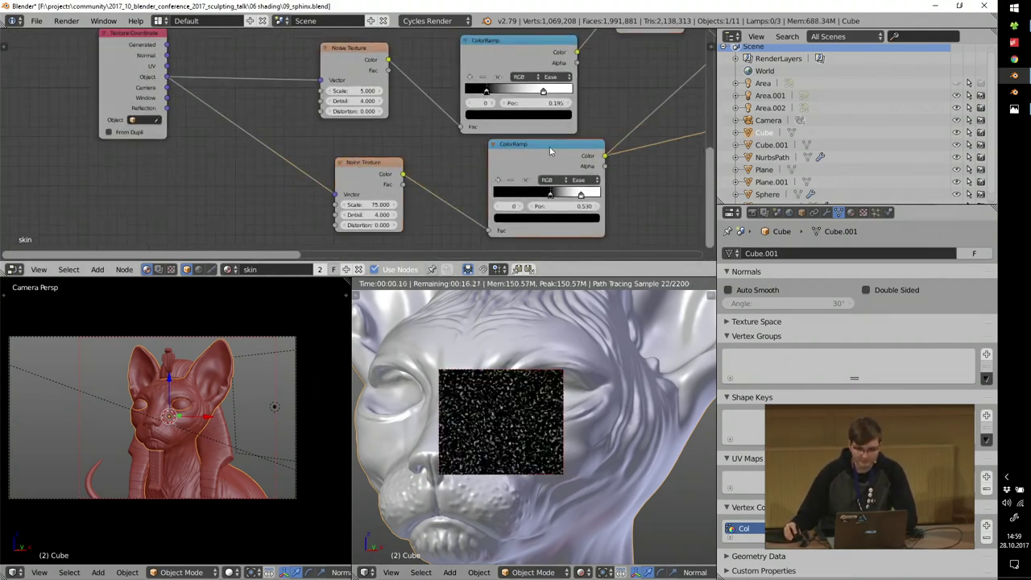
{"action": "scroll", "coordinate": [549, 192], "scroll_direction": "up", "scroll_amount": 2}
{"action": "left_click_drag", "start_coordinate": [551, 195], "coordinate": [559, 197]}
{"action": "scroll", "coordinate": [506, 449], "scroll_direction": "up", "scroll_amount": 5}
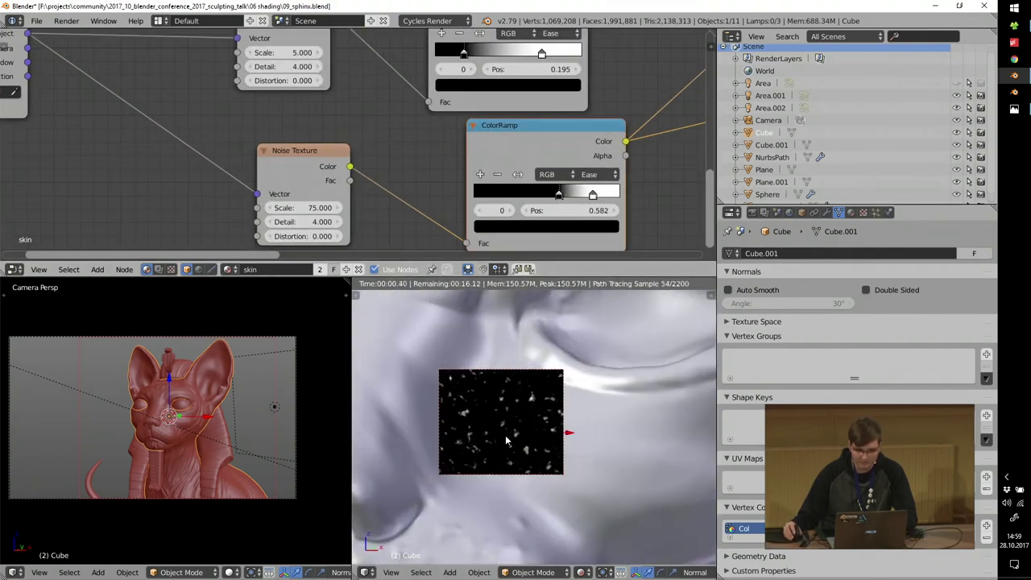
Preview the last color Mix node before the shaders and examine the pale spots on the skin up close.
{"action": "scroll", "coordinate": [509, 441], "scroll_direction": "down", "scroll_amount": 5}
{"action": "middle_click_drag", "start_coordinate": [700, 91], "coordinate": [380, 227]}
{"action": "scroll", "coordinate": [500, 141], "scroll_direction": "down", "scroll_amount": 2}
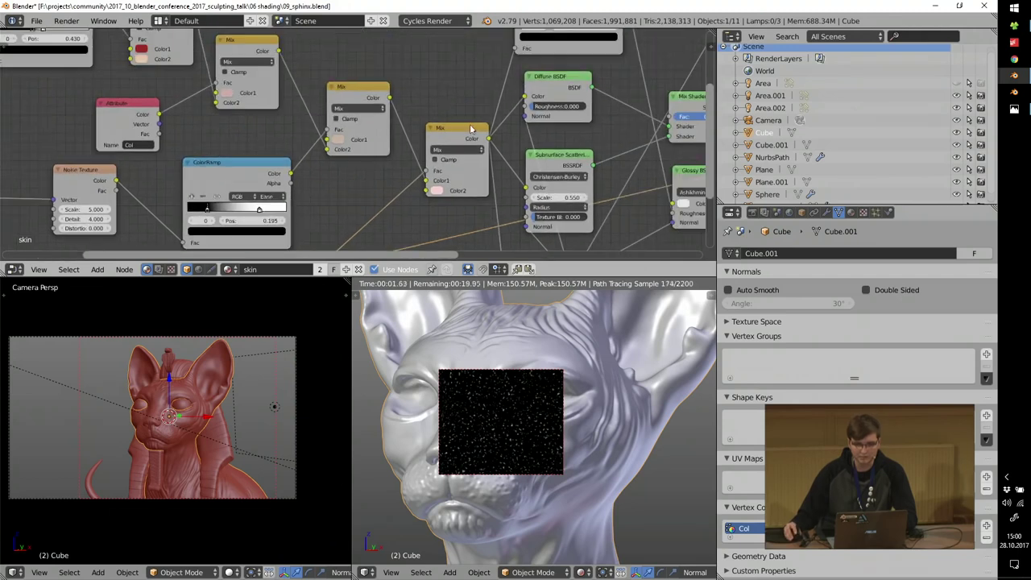
{"action": "left_click", "coordinate": [464, 127], "text": "ctrl+shift"}
{"action": "scroll", "coordinate": [529, 425], "scroll_direction": "up", "scroll_amount": 6}
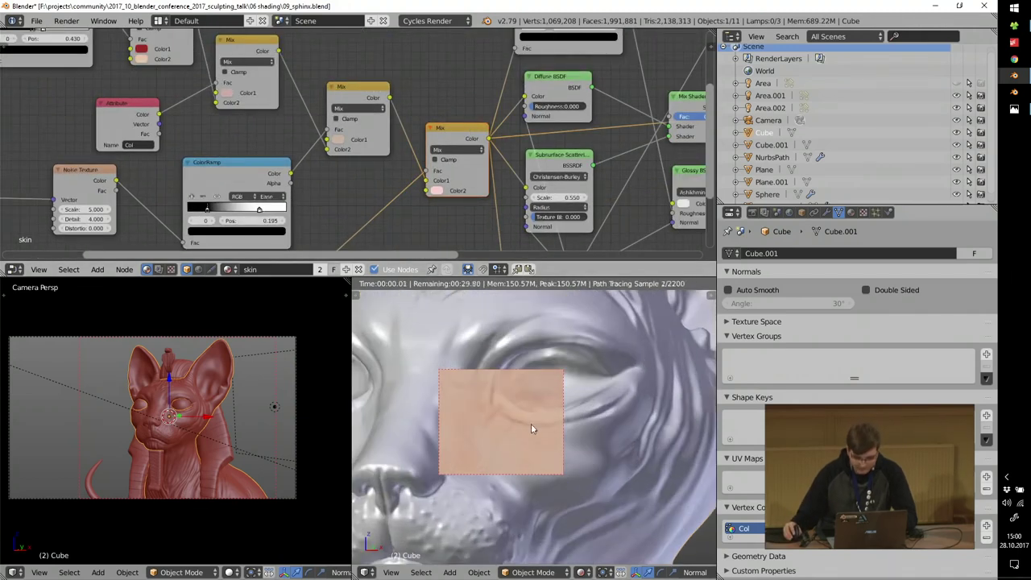
Connect the final Mix Shader back to the output and view the fully shaded skin on the cat's head.
{"action": "scroll", "coordinate": [365, 131], "scroll_direction": "down", "scroll_amount": 4}
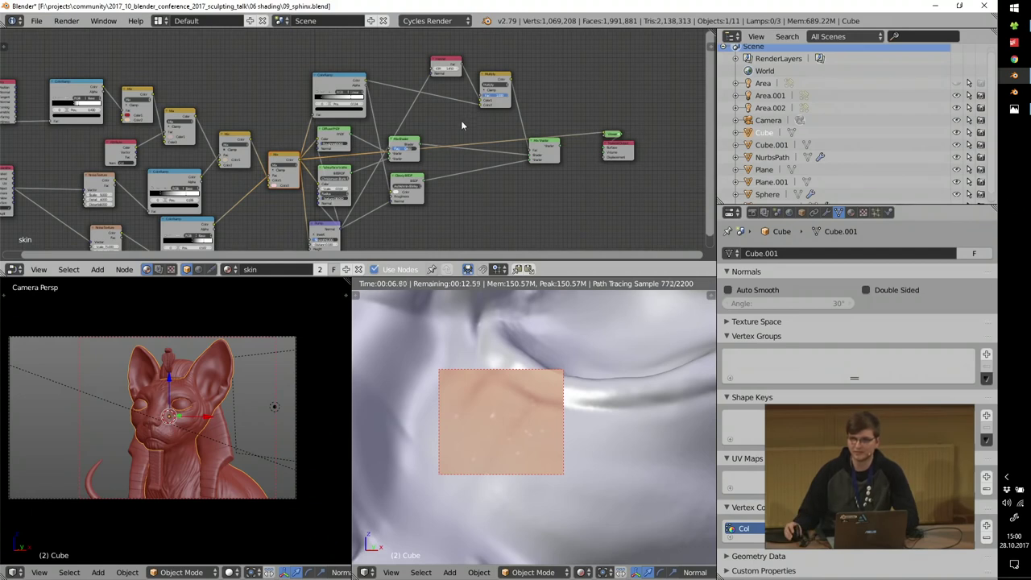
{"action": "scroll", "coordinate": [462, 123], "scroll_direction": "up", "scroll_amount": 3}
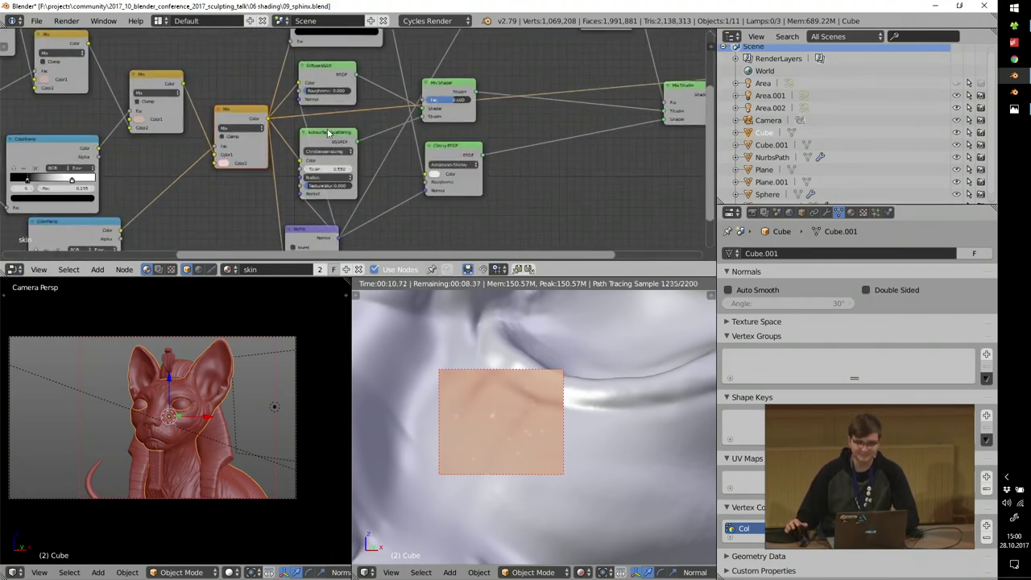
{"action": "middle_click_drag", "start_coordinate": [360, 100], "coordinate": [361, 162]}
{"action": "scroll", "coordinate": [373, 118], "scroll_direction": "down", "scroll_amount": 1}
{"action": "middle_click_drag", "start_coordinate": [665, 161], "coordinate": [654, 114]}
{"action": "left_click", "coordinate": [655, 114], "text": "ctrl+shift"}
{"action": "scroll", "coordinate": [486, 447], "scroll_direction": "down", "scroll_amount": 7}
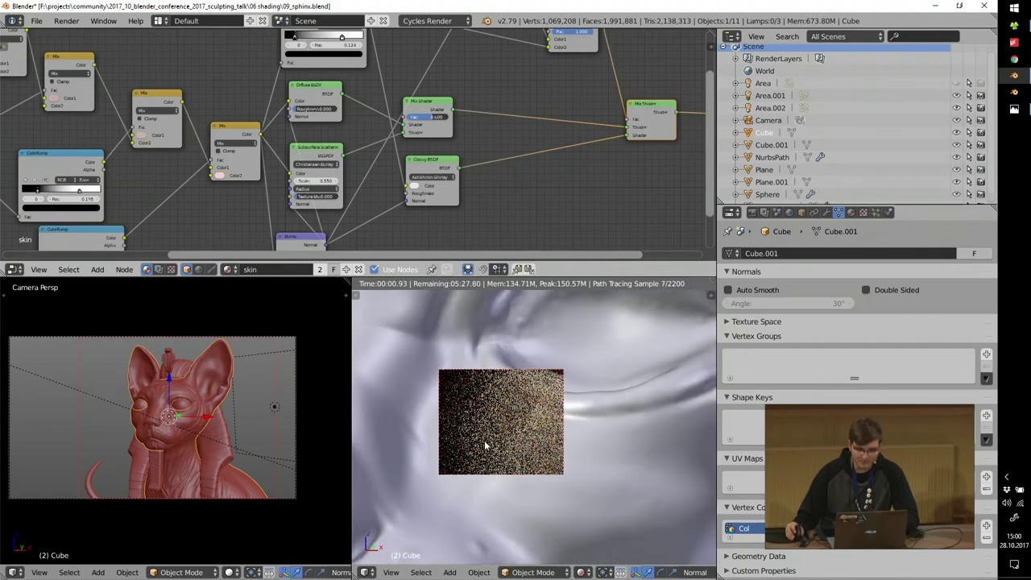
{"action": "middle_click_drag", "start_coordinate": [516, 374], "coordinate": [599, 396]}
{"action": "scroll", "coordinate": [536, 393], "scroll_direction": "down", "scroll_amount": 4}
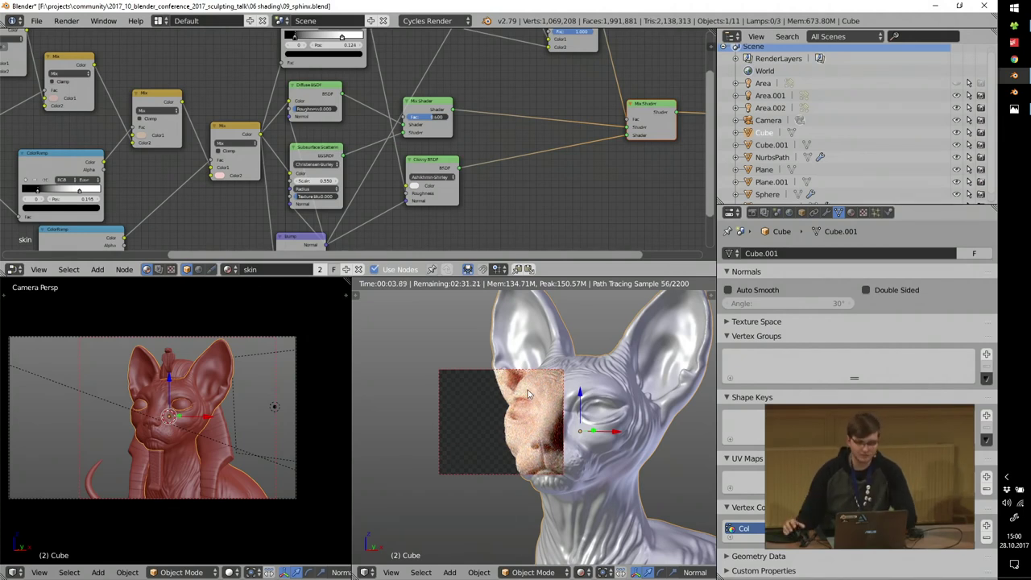
Return the viewport to a solid-shaded camera view and select the headdress to examine its gold material nodes.
{"action": "key", "text": "KP_0"}
{"action": "key", "text": "shift+z"}
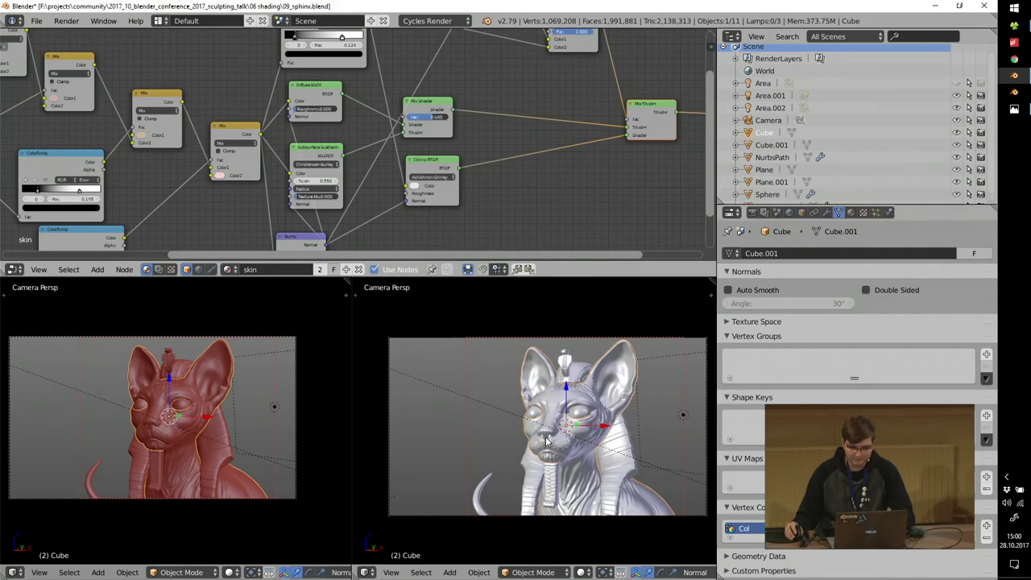
{"action": "key", "text": "Home"}
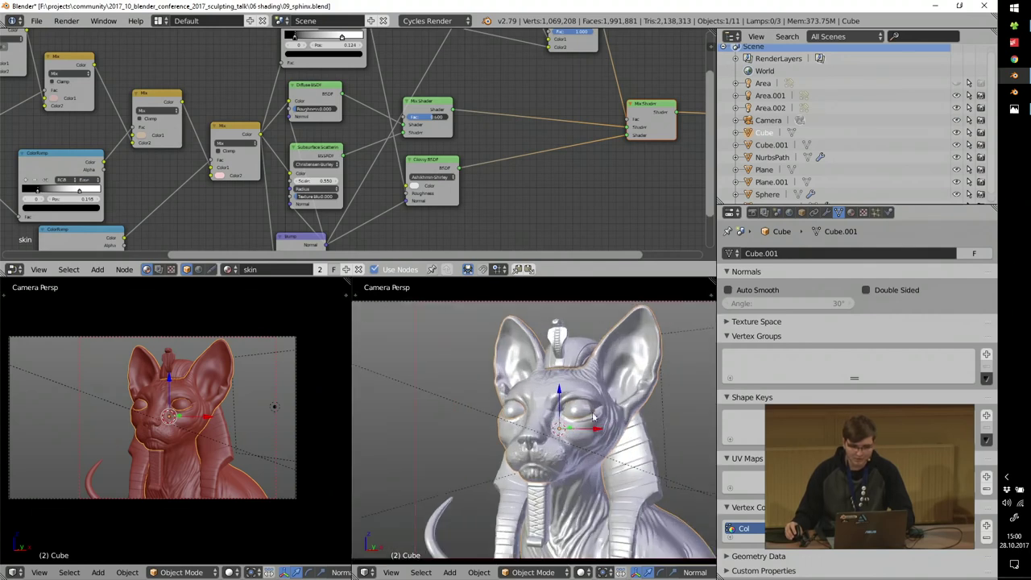
{"action": "right_click", "coordinate": [646, 443]}
{"action": "scroll", "coordinate": [645, 443], "scroll_direction": "down", "scroll_amount": 2}
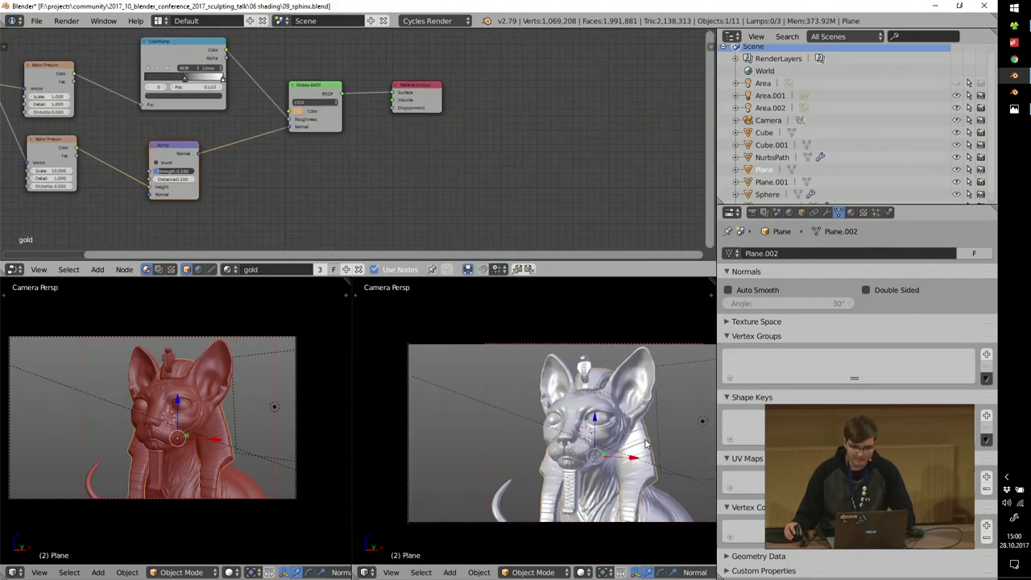
{"action": "middle_click_drag", "start_coordinate": [158, 112], "coordinate": [337, 122]}
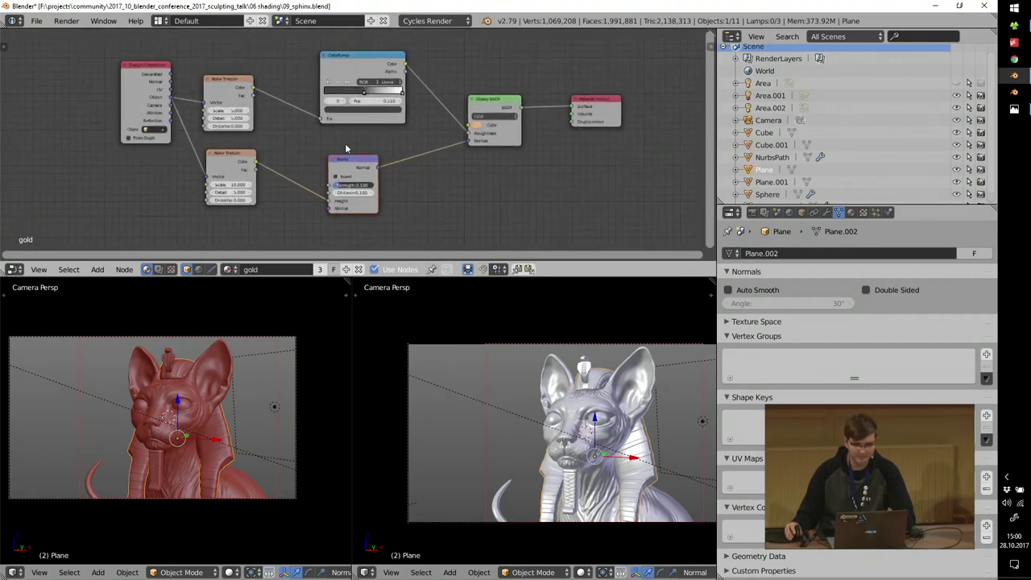
Open 01_sphinx.jpg from the 06 shading folder in Photos, examine the rendered skin and eyes up close, and close it.
{"action": "left_click", "coordinate": [1020, 108]}
{"action": "left_click", "coordinate": [1021, 25]}
{"action": "double_click", "coordinate": [230, 81]}
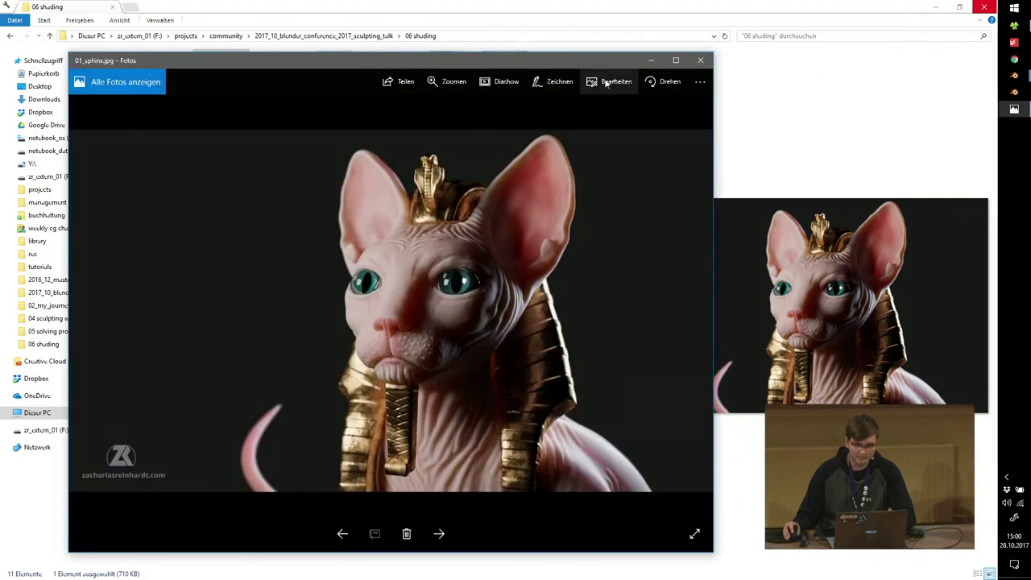
{"action": "left_click", "coordinate": [676, 60]}
{"action": "scroll", "coordinate": [667, 227], "scroll_direction": "up", "scroll_amount": 5}
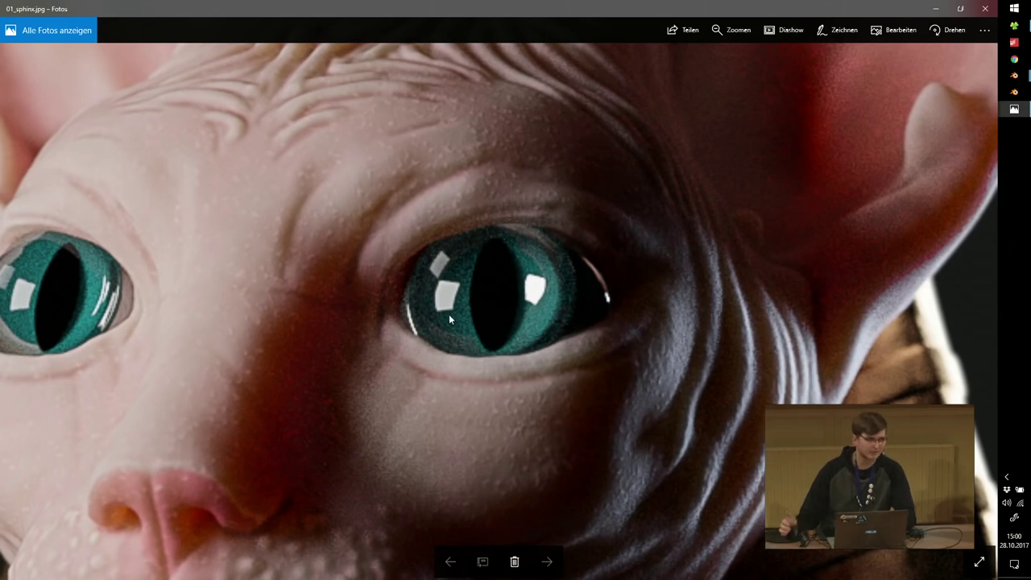
{"action": "scroll", "coordinate": [449, 314], "scroll_direction": "down", "scroll_amount": 4}
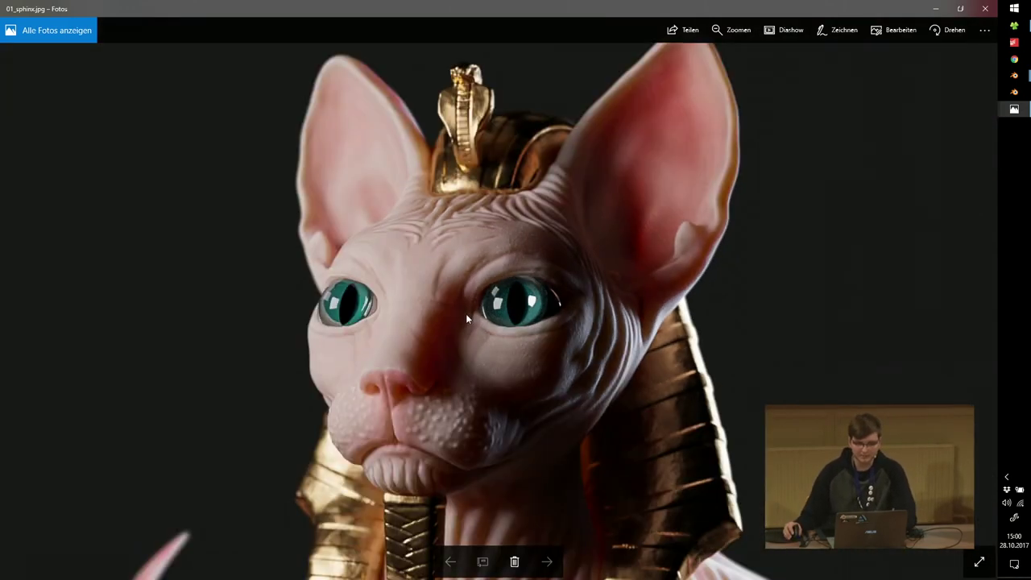
{"action": "scroll", "coordinate": [466, 313], "scroll_direction": "down", "scroll_amount": 2}
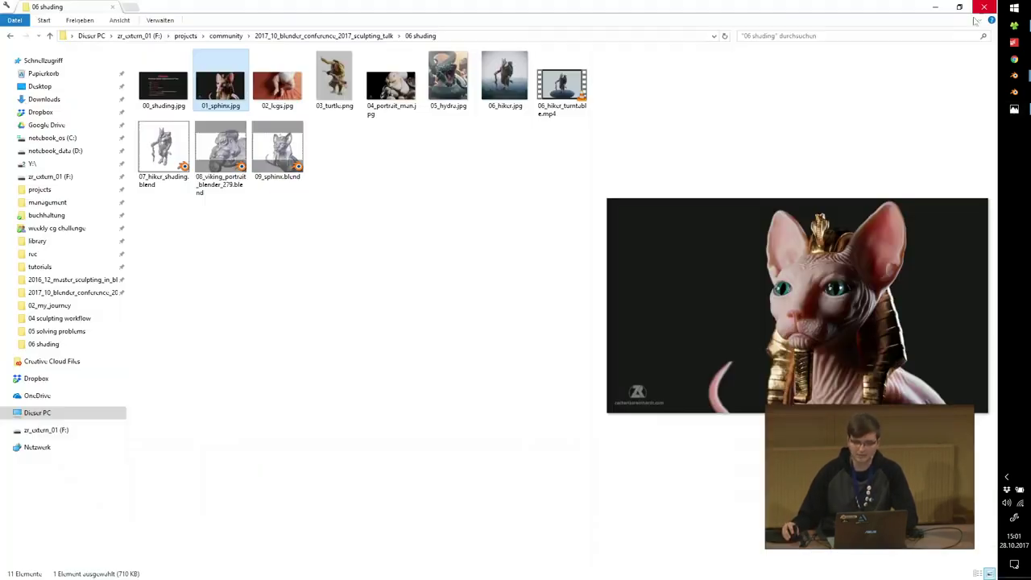
{"action": "left_click", "coordinate": [985, 8]}
View the bearded man portrait render, 04_portrait_man.jpg, in a maximized window and close it.
{"action": "double_click", "coordinate": [371, 83]}
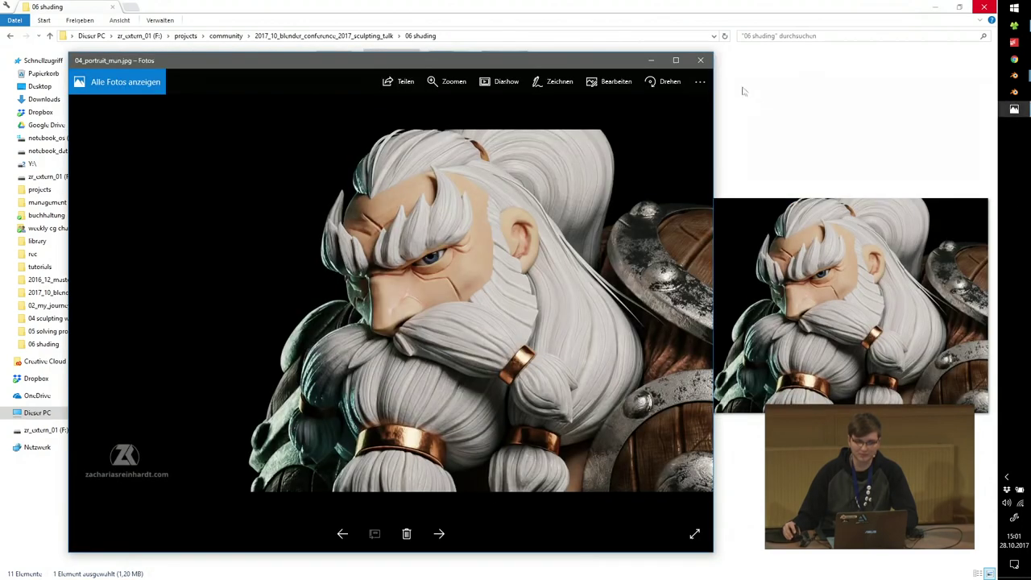
{"action": "left_click", "coordinate": [677, 60]}
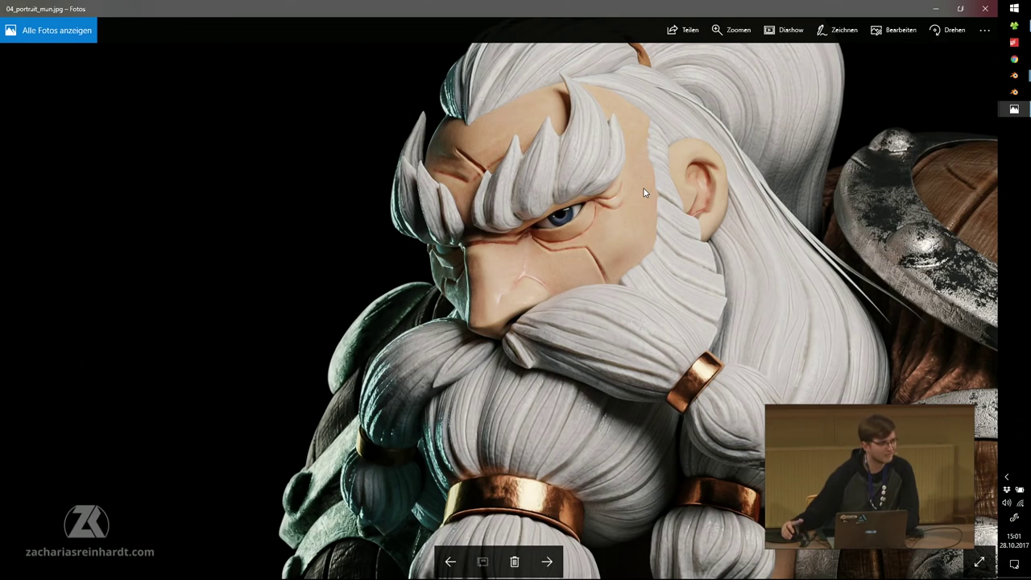
{"action": "left_click", "coordinate": [985, 8]}
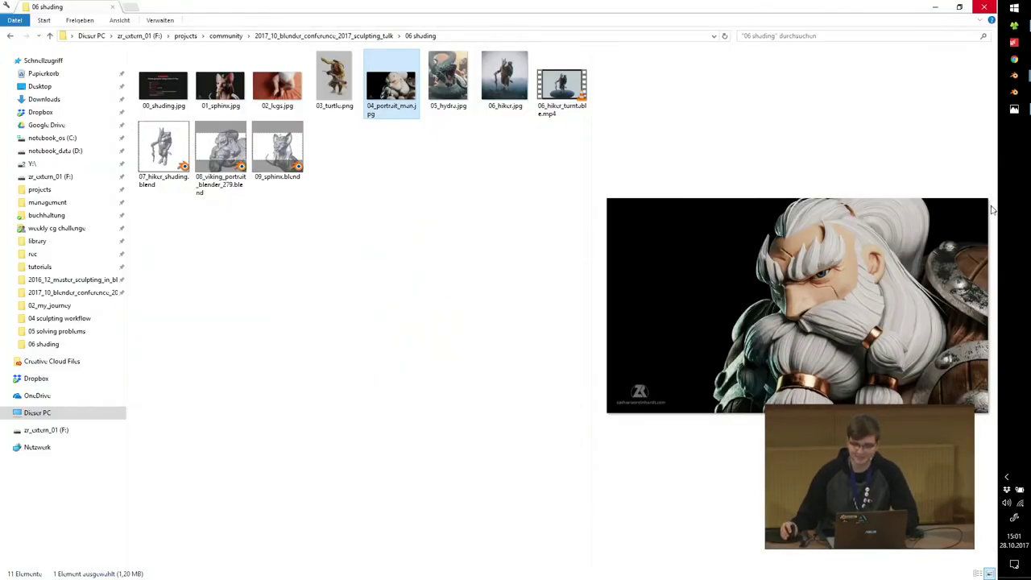
Show the 00_shading.jpg summary slide, put it away, and play 06_hiker_turntable.mp4 in VLC media player.
{"action": "left_click", "coordinate": [1015, 110]}
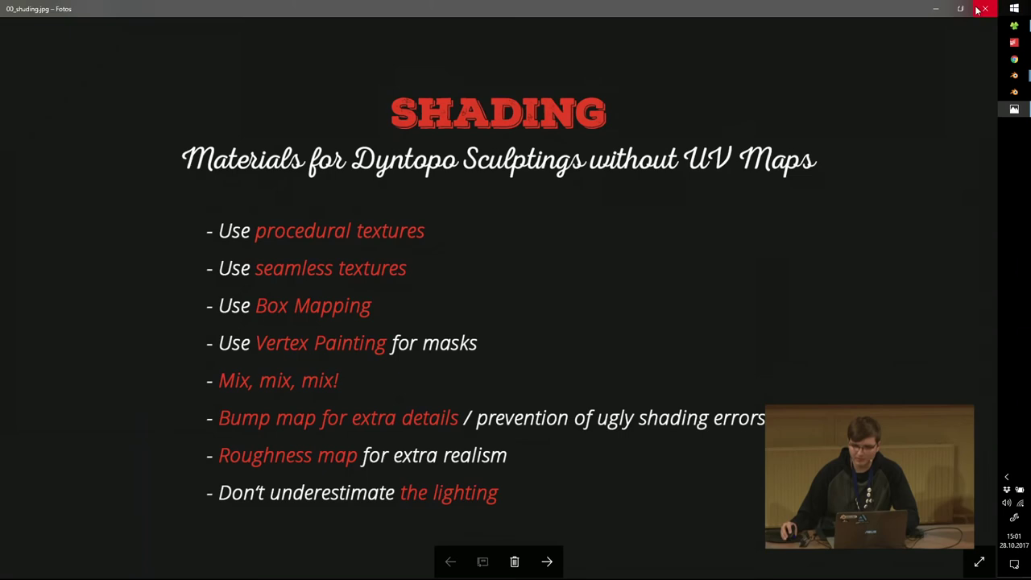
{"action": "key", "text": "super+Down"}
{"action": "left_click", "coordinate": [553, 96]}
{"action": "double_click", "coordinate": [553, 96]}
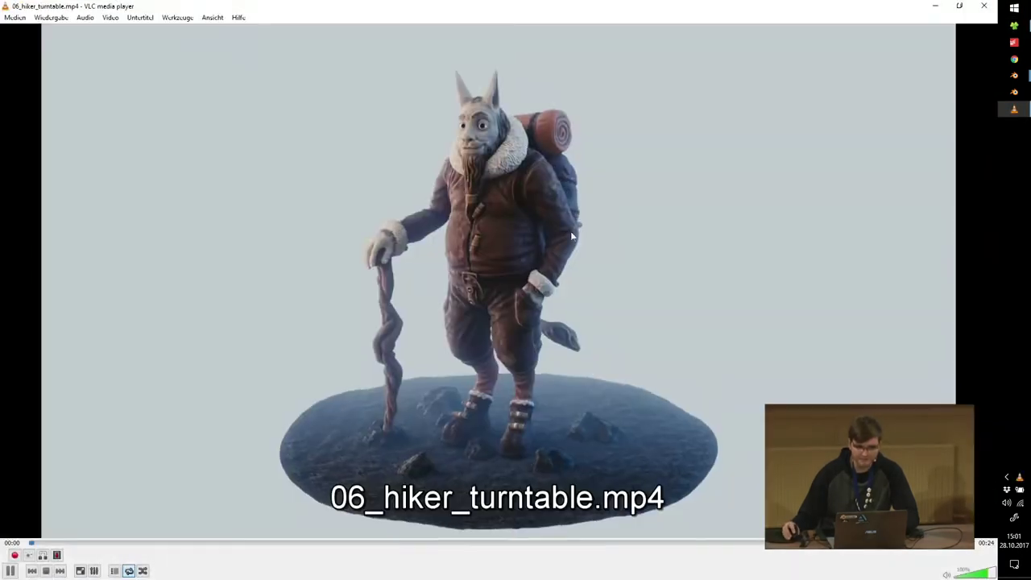